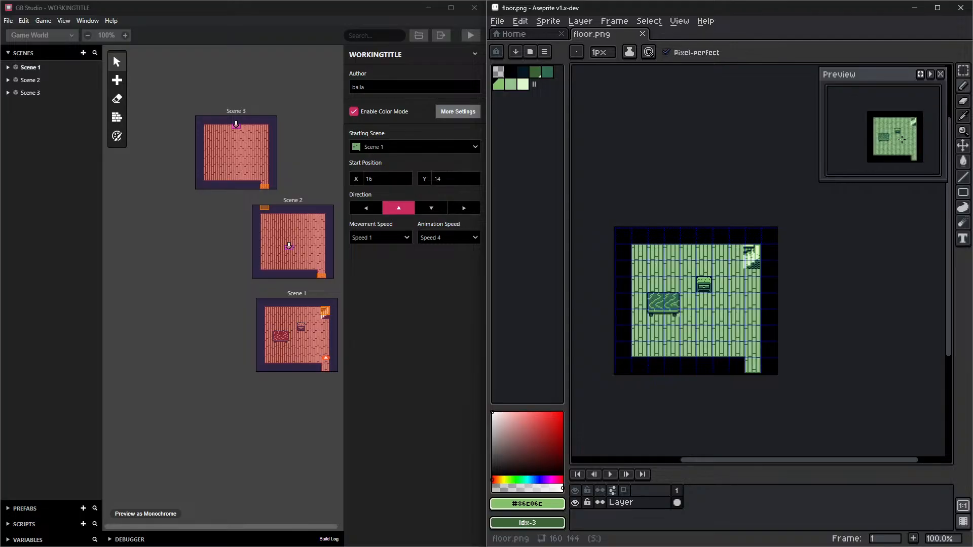
# Switch to Playback to view the inserted Game Boy cartridge, and close the device search window
pyautogui.moveTo(838, 160)
pyautogui.mouseDown()
pyautogui.moveTo(831, 142)
pyautogui.moveTo(833, 151)
pyautogui.mouseUp()
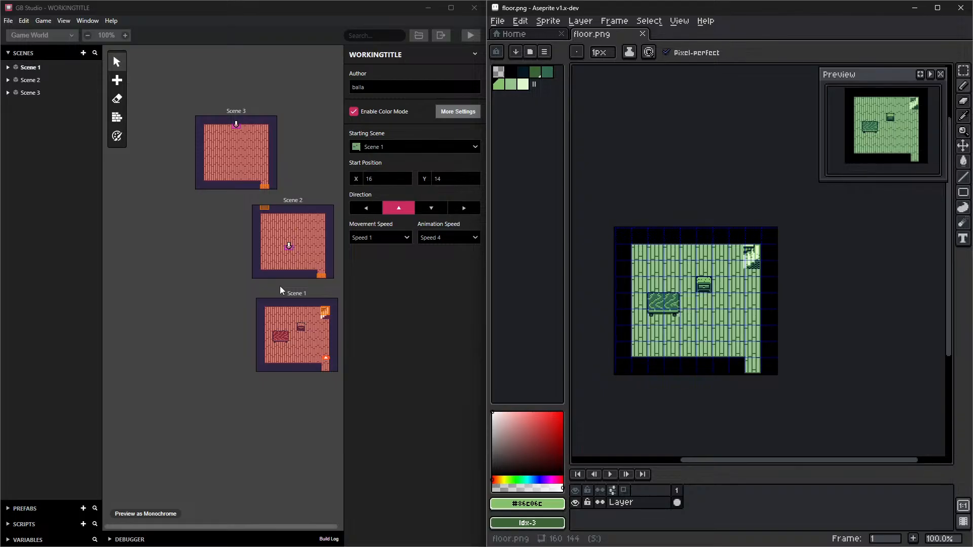
pyautogui.moveTo(657, 546)
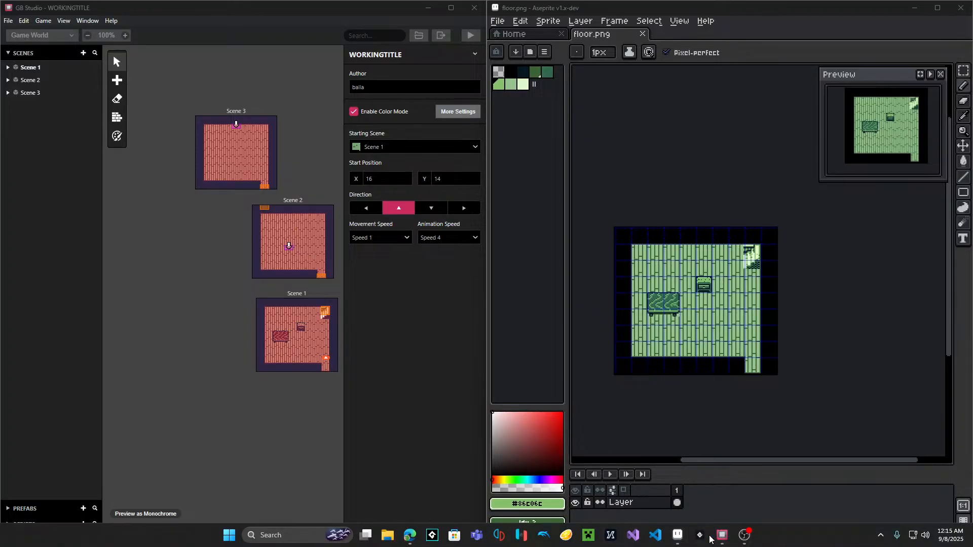
pyautogui.click(710, 538)
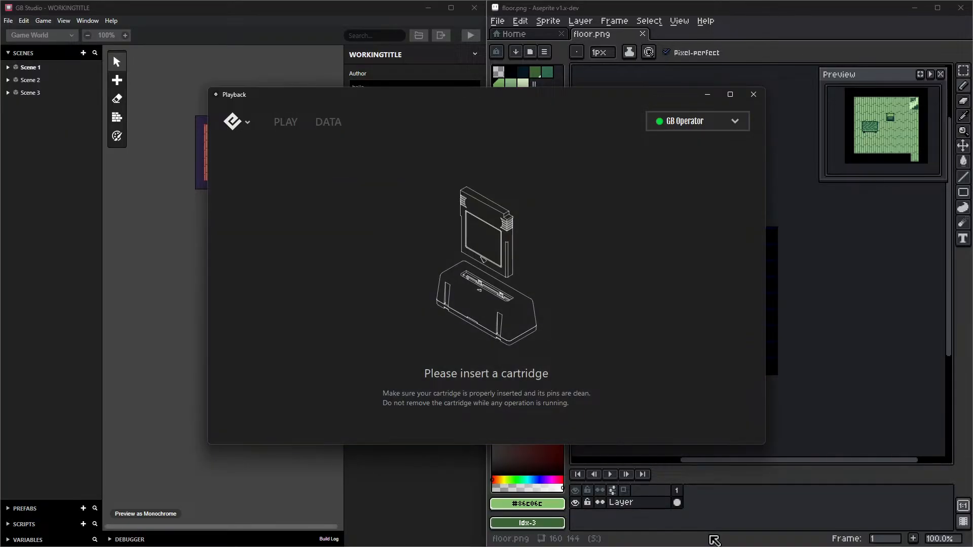
pyautogui.moveTo(710, 539)
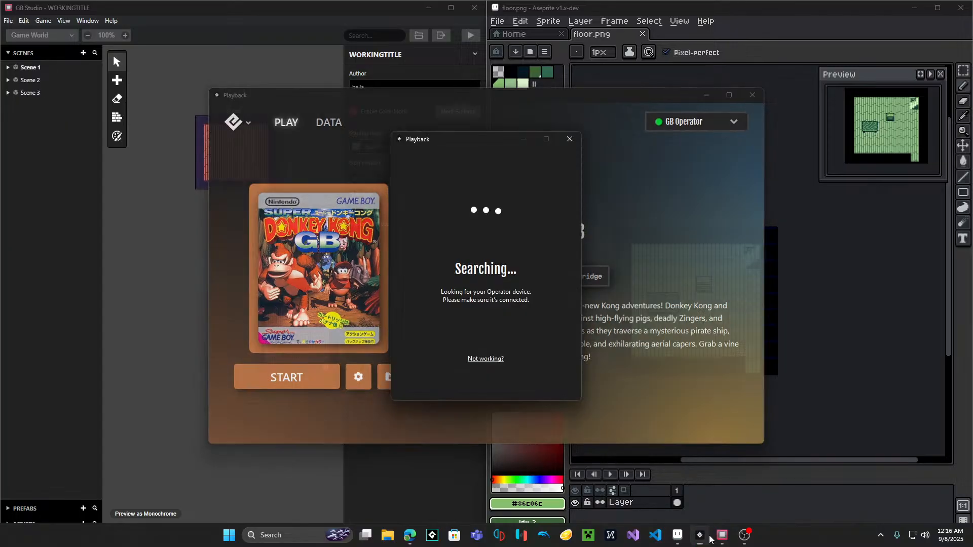
pyautogui.click(569, 139)
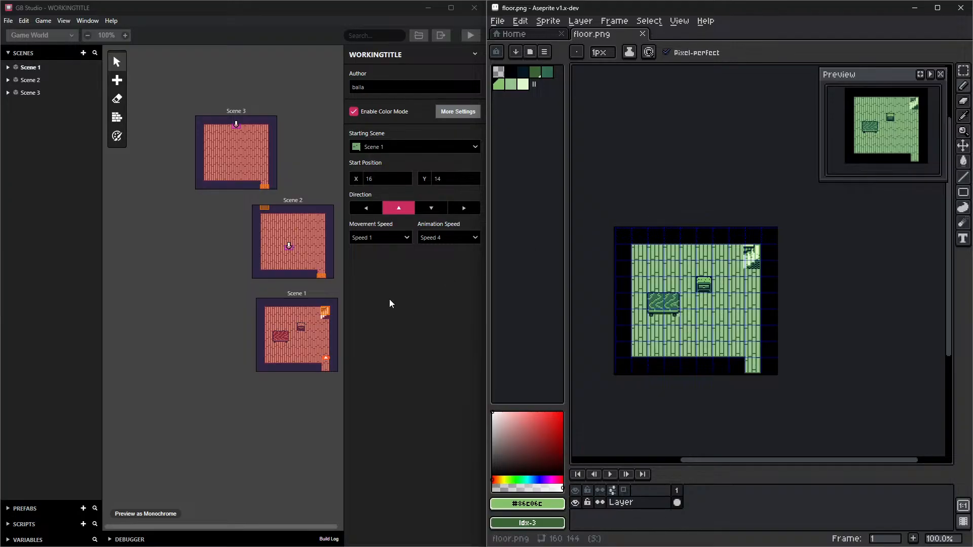
# Enlarge the GB Studio game world to 200% around Scene 1 and start a test build of the game
pyautogui.click(297, 412)
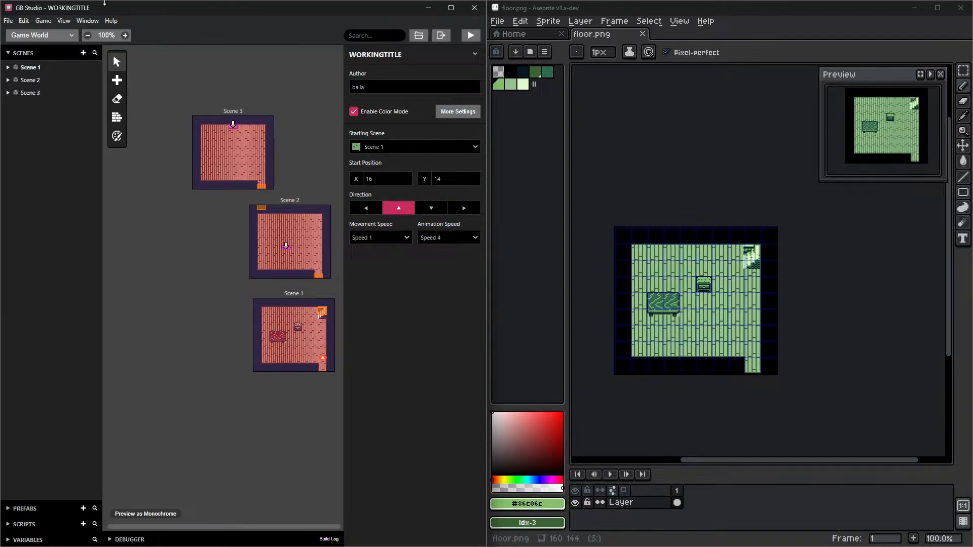
pyautogui.click(126, 37)
pyautogui.scroll(-2, 238, 329)
pyautogui.moveTo(204, 316); pyautogui.dragTo(108, 280)
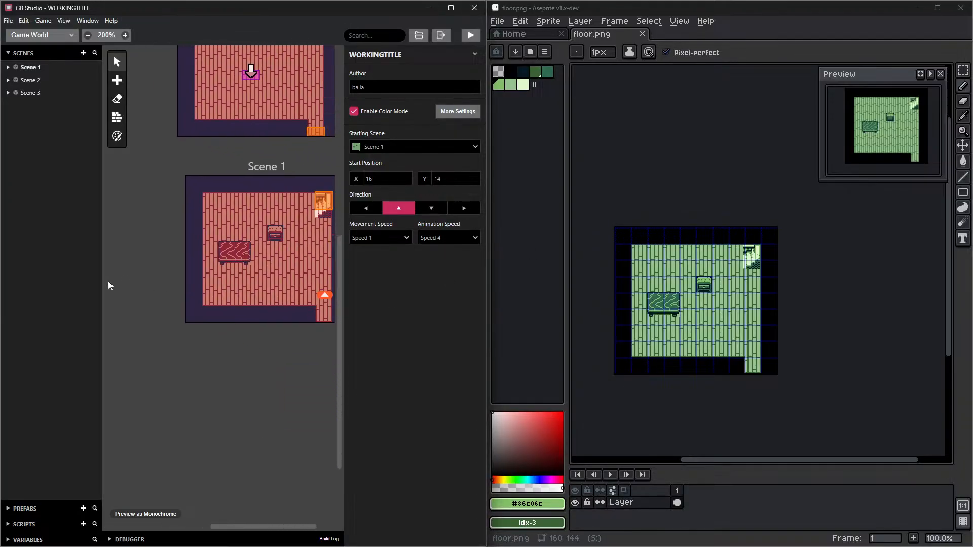
pyautogui.click(471, 35)
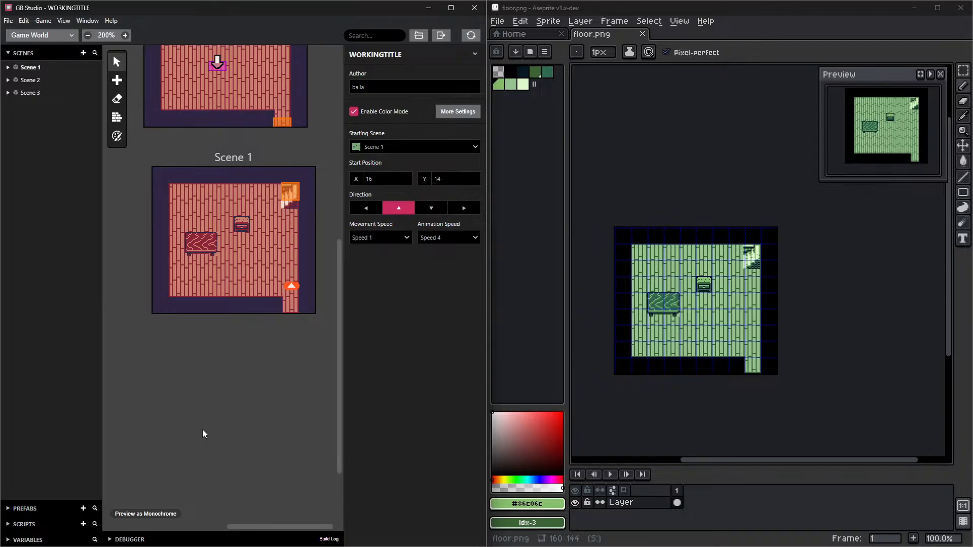
# Choose the collision tool with the large brush, and clear and collapse the build log
pyautogui.scroll(3, 202, 456)
pyautogui.hscroll(-3, 202, 456)
pyautogui.scroll(1, 203, 466)
pyautogui.hscroll(2, 202, 466)
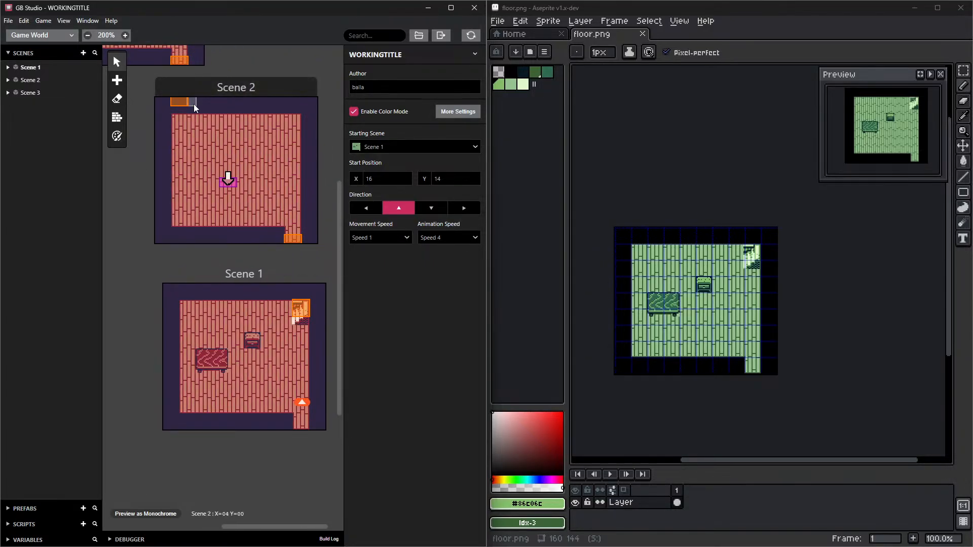
pyautogui.moveTo(135, 181); pyautogui.dragTo(124, 148, button='middle')
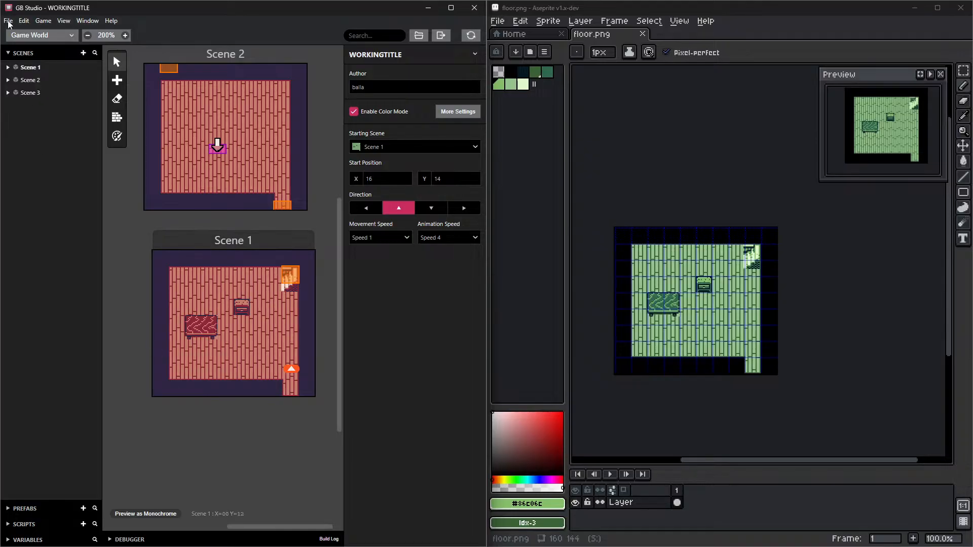
pyautogui.click(123, 119)
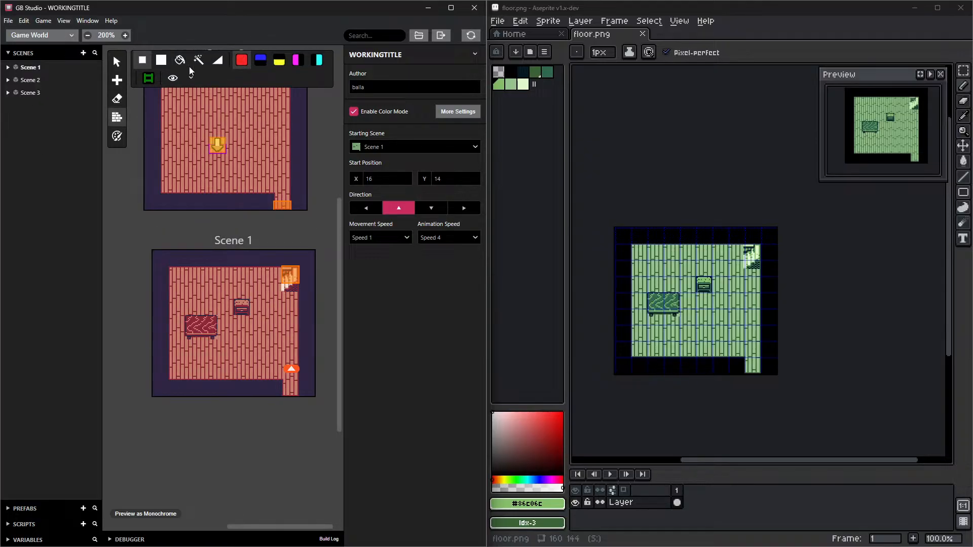
pyautogui.click(160, 61)
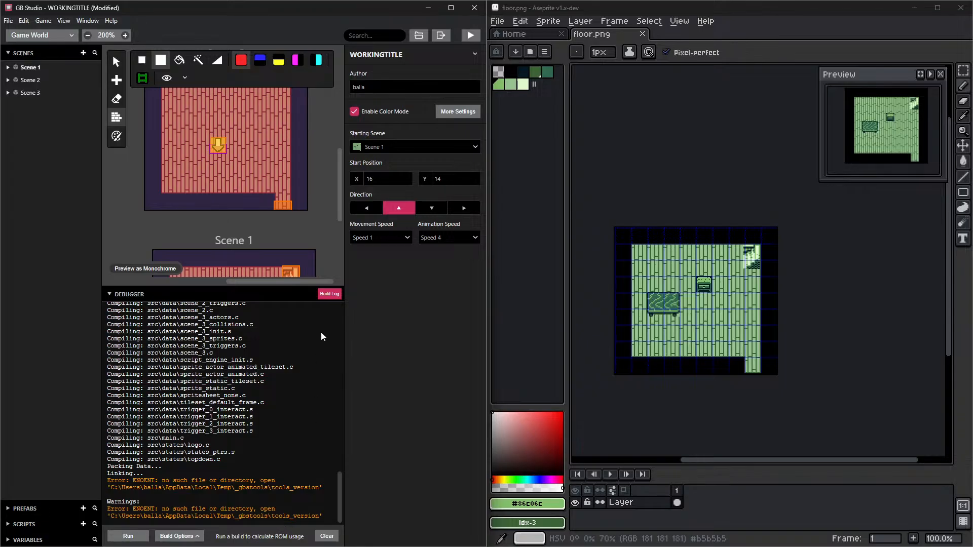
pyautogui.click(327, 537)
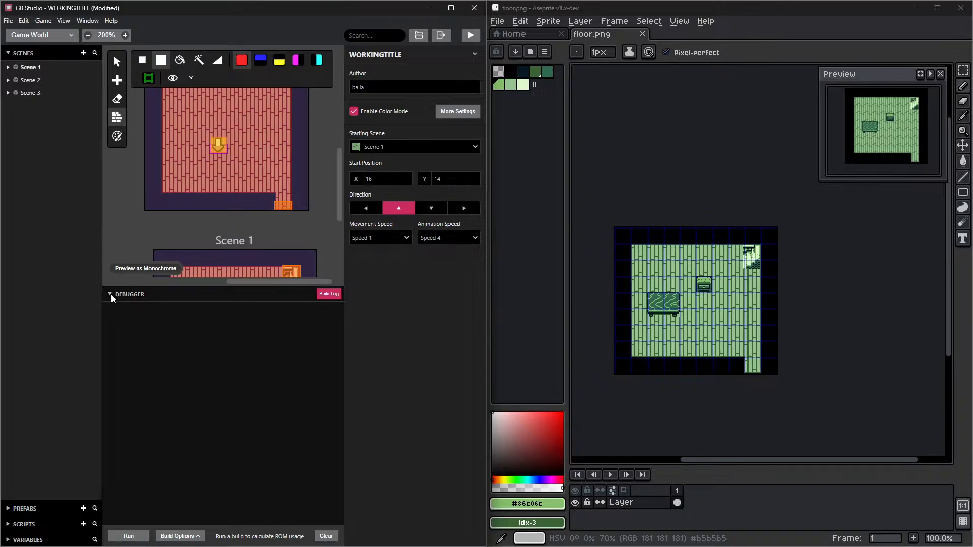
pyautogui.click(111, 294)
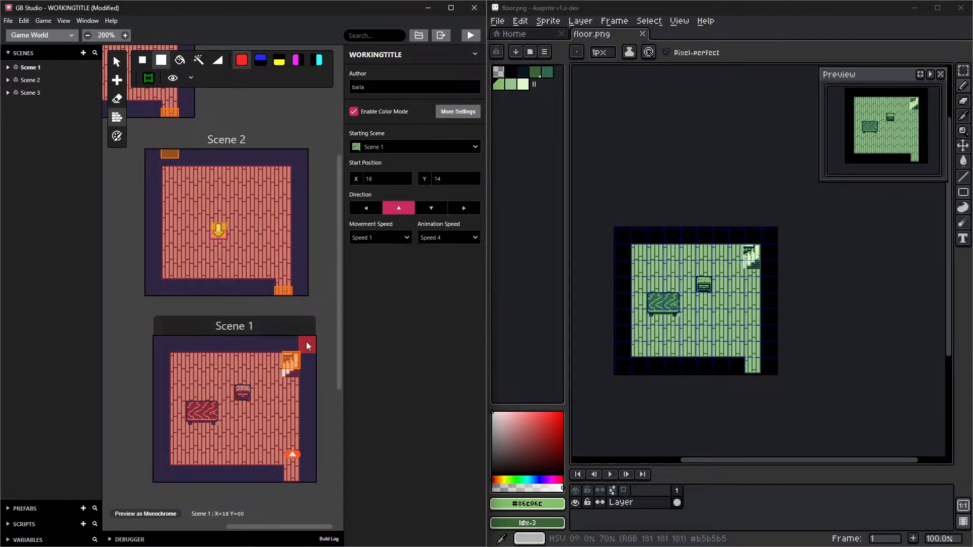
# Paint solid collision over Scene 1's outer walls, and use the small brush for the lower edge of the staircase
pyautogui.click(306, 342)
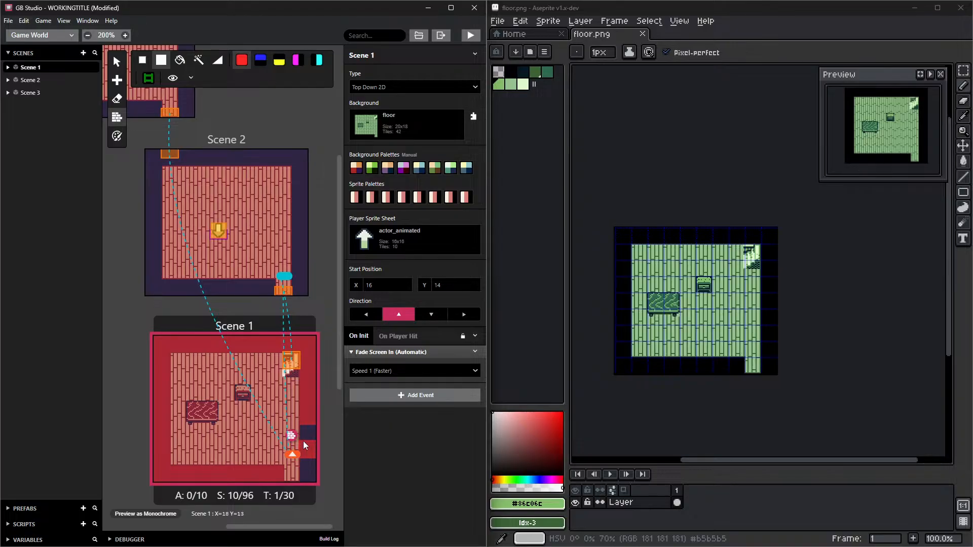
pyautogui.moveTo(305, 465)
pyautogui.mouseDown()
pyautogui.moveTo(279, 240)
pyautogui.moveTo(324, 308)
pyautogui.moveTo(205, 278)
pyautogui.mouseUp()
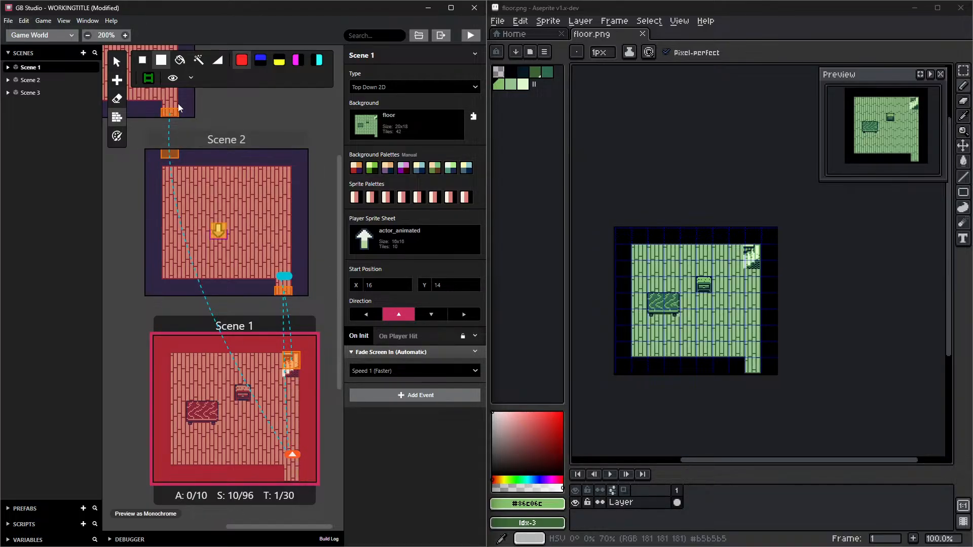
pyautogui.click(142, 61)
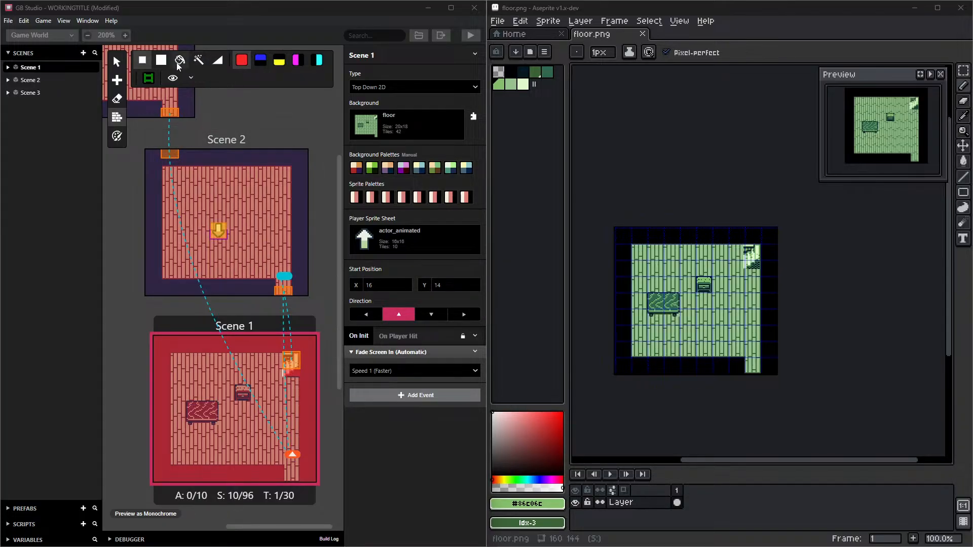
# Paint solid collision over Scene 2's outer walls with the large brush, leaving the upper and lower doorways open
pyautogui.click(270, 153)
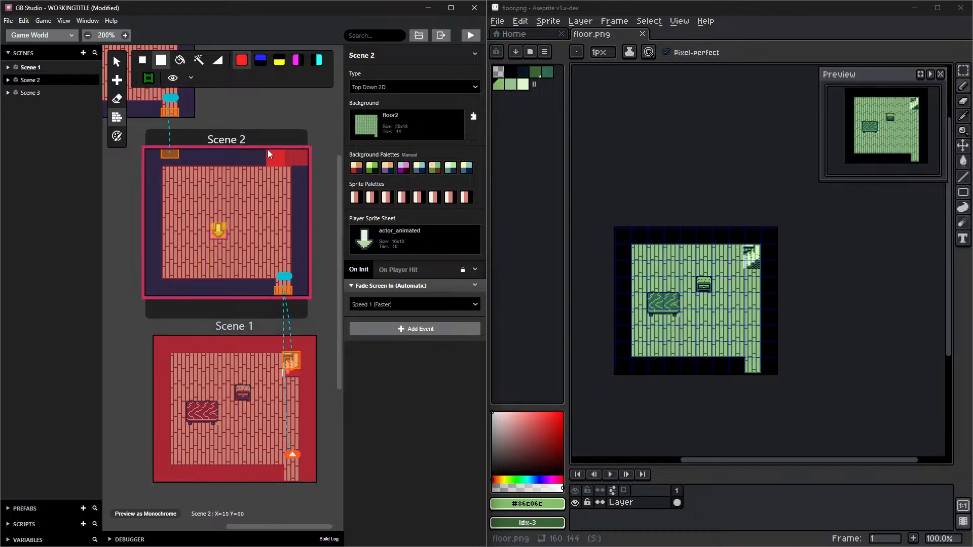
pyautogui.moveTo(270, 154); pyautogui.dragTo(248, 155)
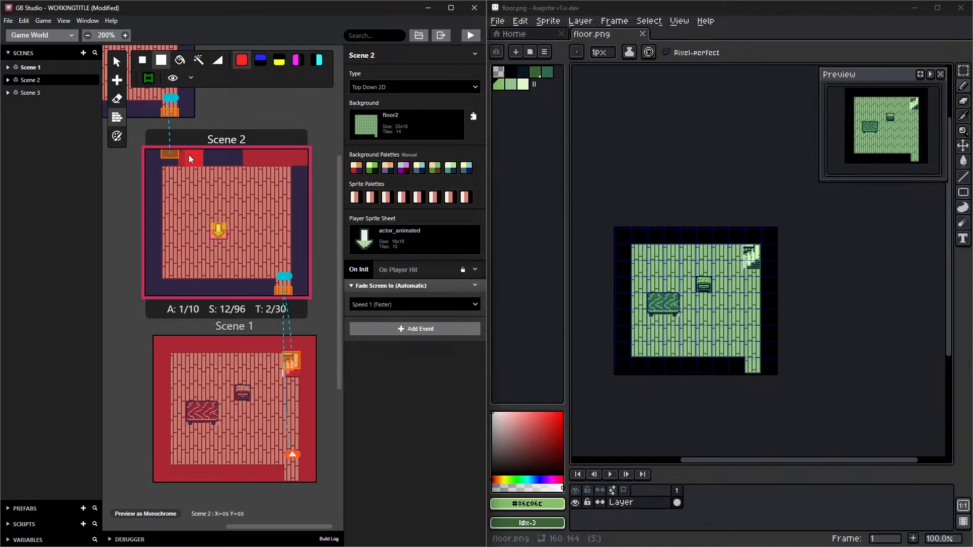
pyautogui.moveTo(190, 159); pyautogui.dragTo(219, 157)
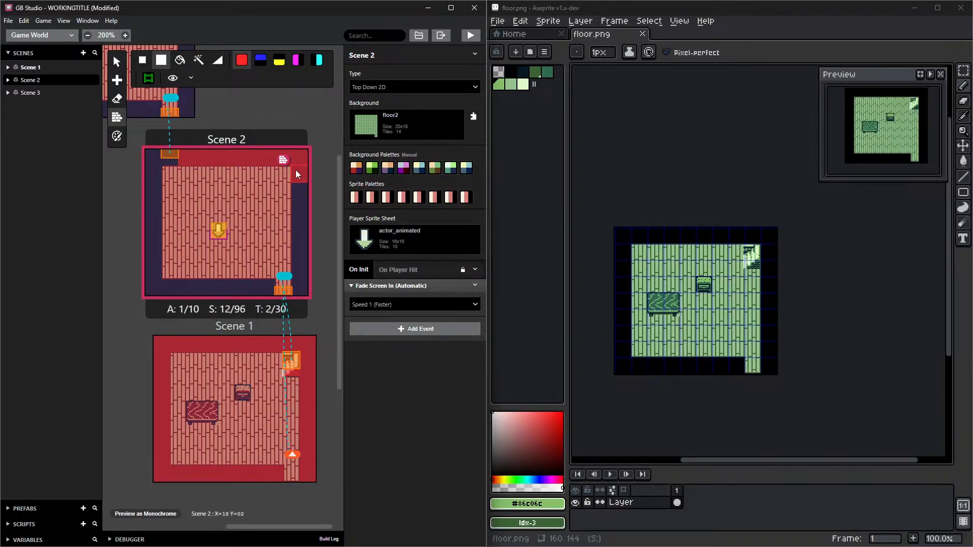
pyautogui.moveTo(299, 170)
pyautogui.mouseDown()
pyautogui.moveTo(298, 287)
pyautogui.moveTo(148, 288)
pyautogui.mouseUp()
pyautogui.hotkey('ctrl', 'z')
pyautogui.click(150, 156)
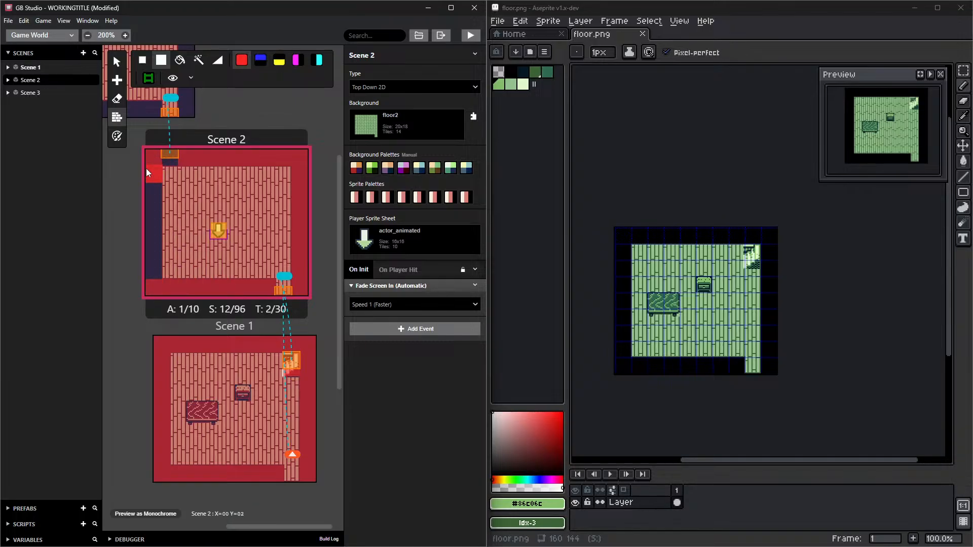
pyautogui.moveTo(146, 194); pyautogui.dragTo(150, 257)
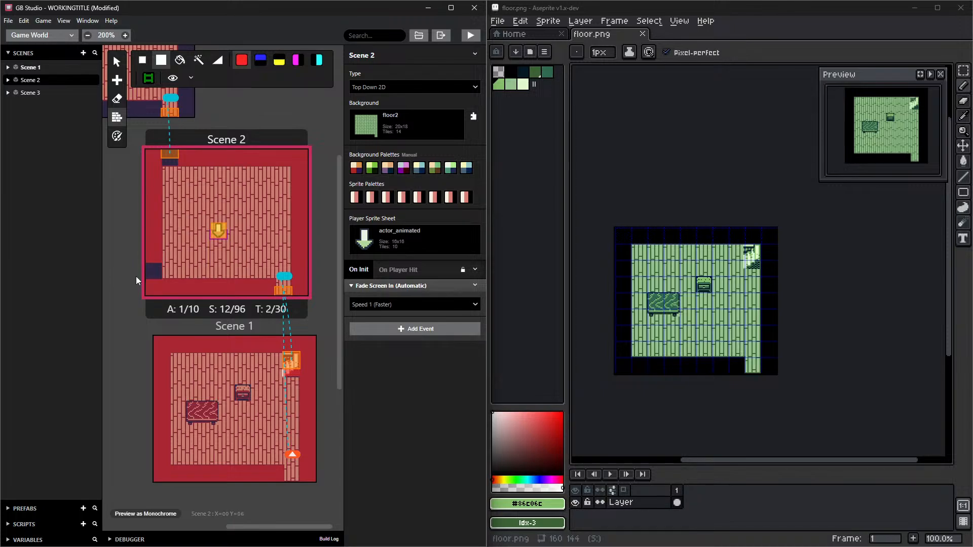
pyautogui.click(152, 273)
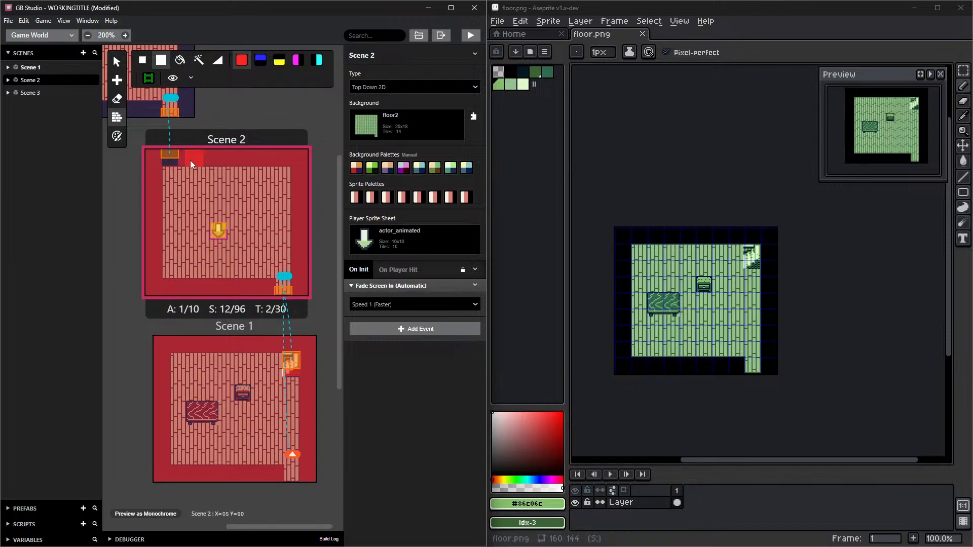
# Paint solid collision over Scene 3's outer walls, leaving the lower doorway open
pyautogui.moveTo(104, 215); pyautogui.dragTo(219, 411, button='middle')
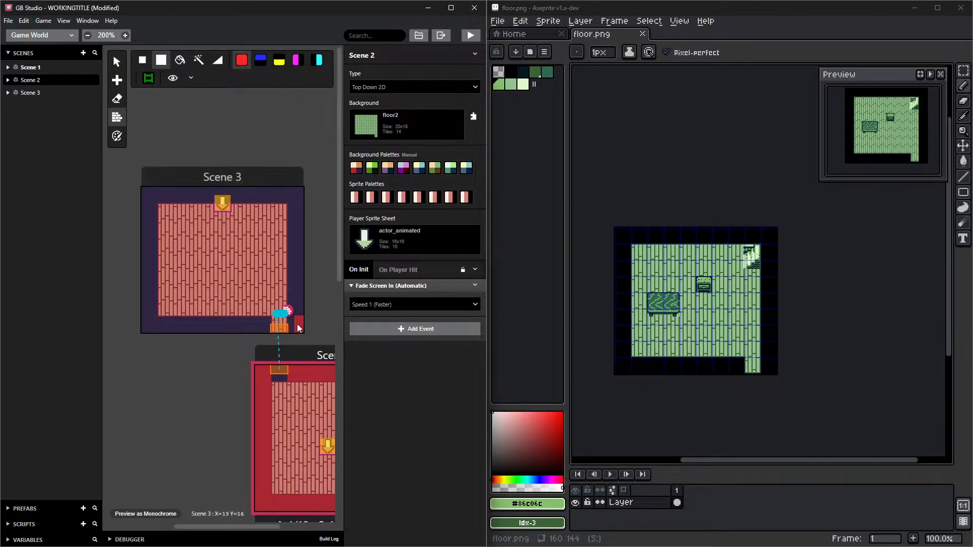
pyautogui.moveTo(297, 324)
pyautogui.mouseDown()
pyautogui.moveTo(287, 204)
pyautogui.moveTo(296, 198)
pyautogui.moveTo(215, 192)
pyautogui.moveTo(150, 195)
pyautogui.moveTo(143, 318)
pyautogui.mouseUp()
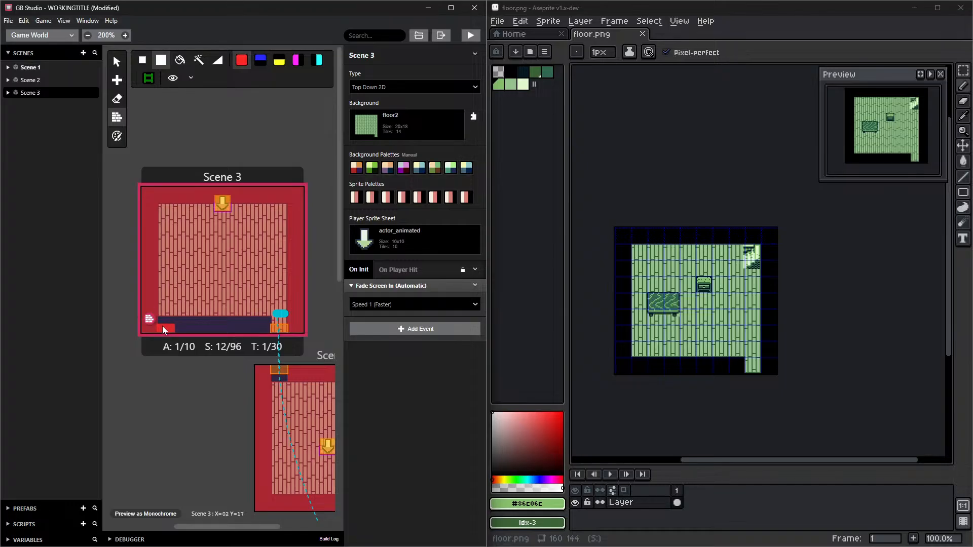
pyautogui.moveTo(173, 327)
pyautogui.mouseDown()
pyautogui.moveTo(165, 326)
pyautogui.moveTo(270, 315)
pyautogui.mouseUp()
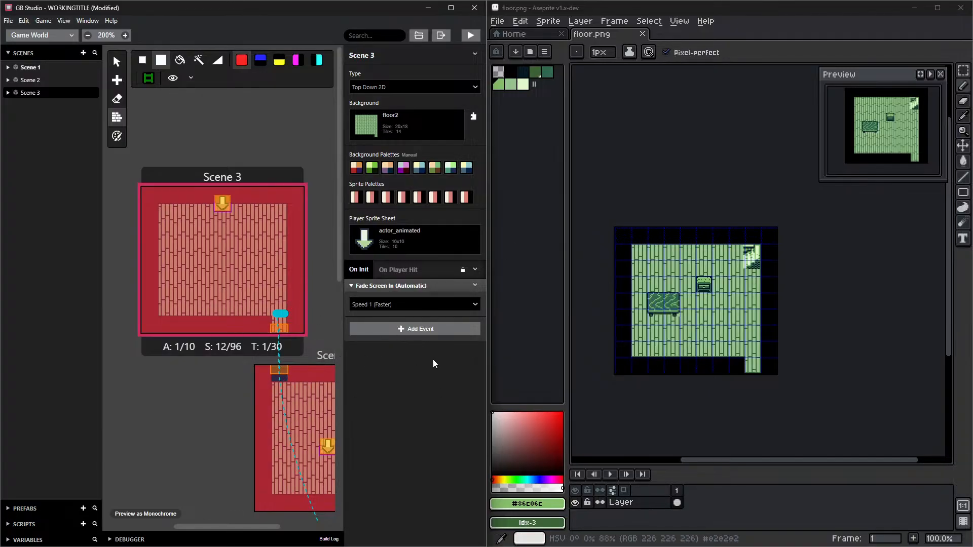
# Collapse the scene navigator to widen the game world view and bring Scenes 1 and 2 into view
pyautogui.moveTo(102, 63); pyautogui.dragTo(15, 66)
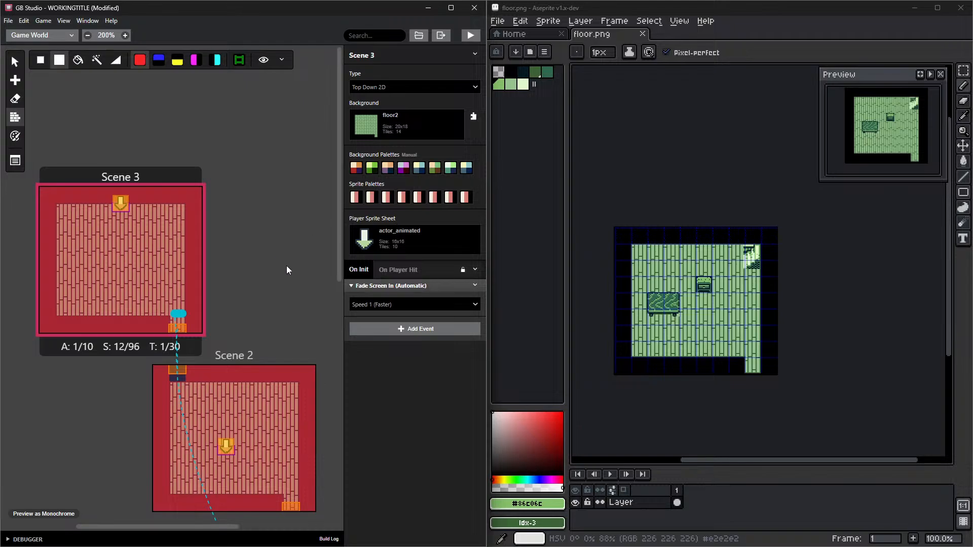
pyautogui.scroll(-4, 287, 265)
pyautogui.moveTo(117, 283); pyautogui.dragTo(122, 190, button='middle')
# Run the game and maximize its play window
pyautogui.moveTo(659, 523)
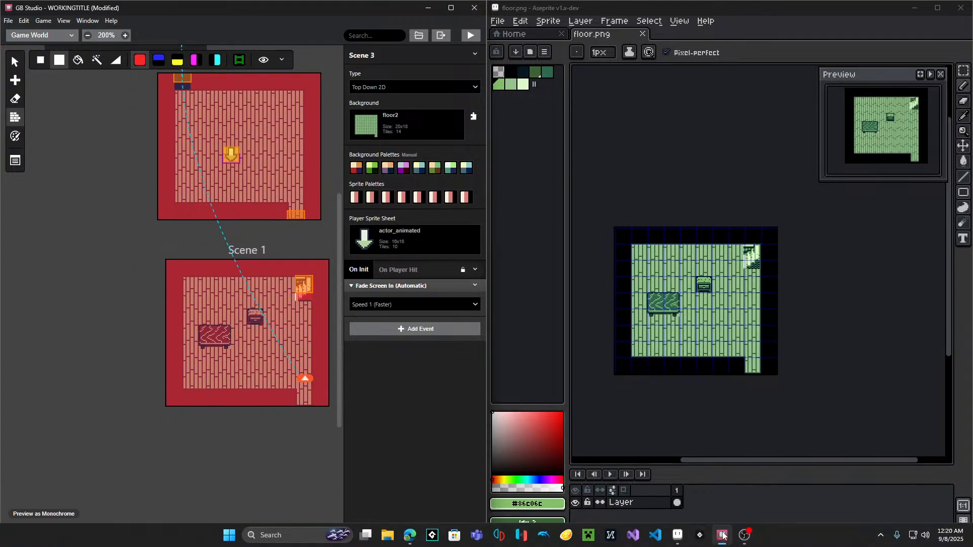
pyautogui.moveTo(722, 536)
pyautogui.click(475, 37)
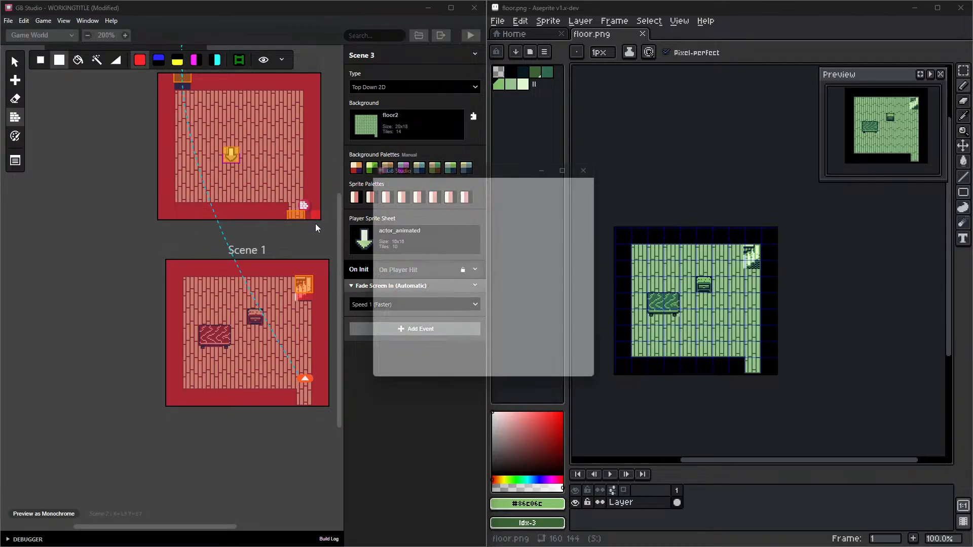
pyautogui.moveTo(475, 162); pyautogui.dragTo(260, 79)
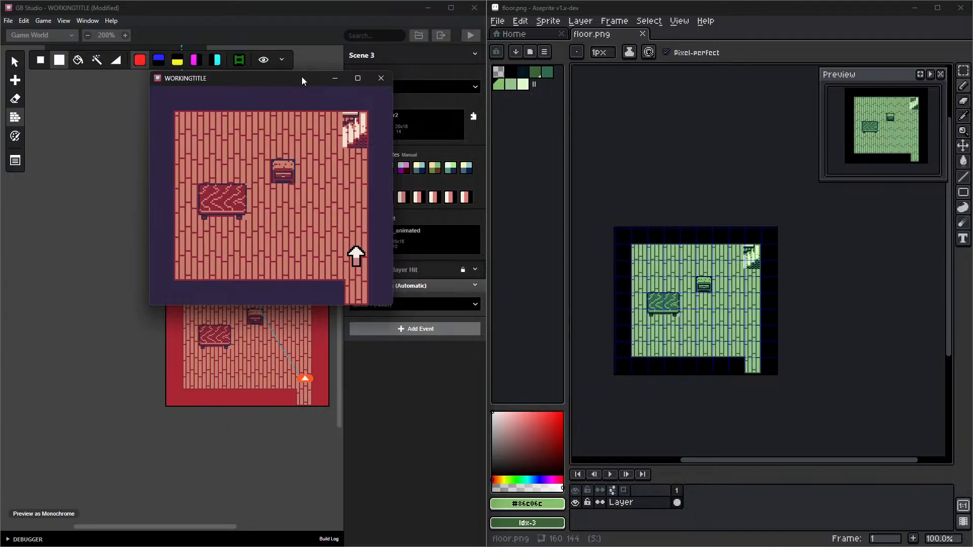
pyautogui.moveTo(302, 77); pyautogui.dragTo(550, 201)
pyautogui.click(607, 200)
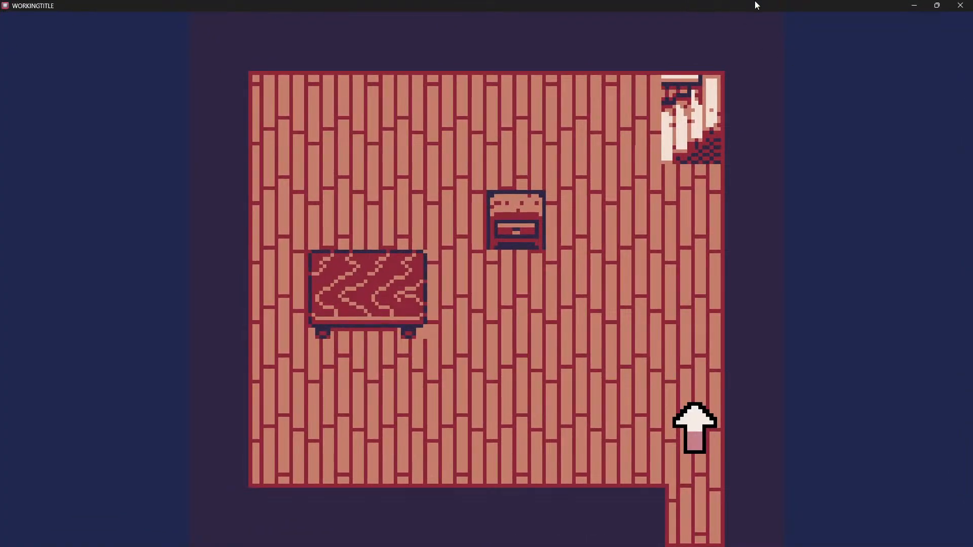
# Walk the player back and forth across the floor near Scene 1's lower doorway to playtest movement
pyautogui.press('Left')
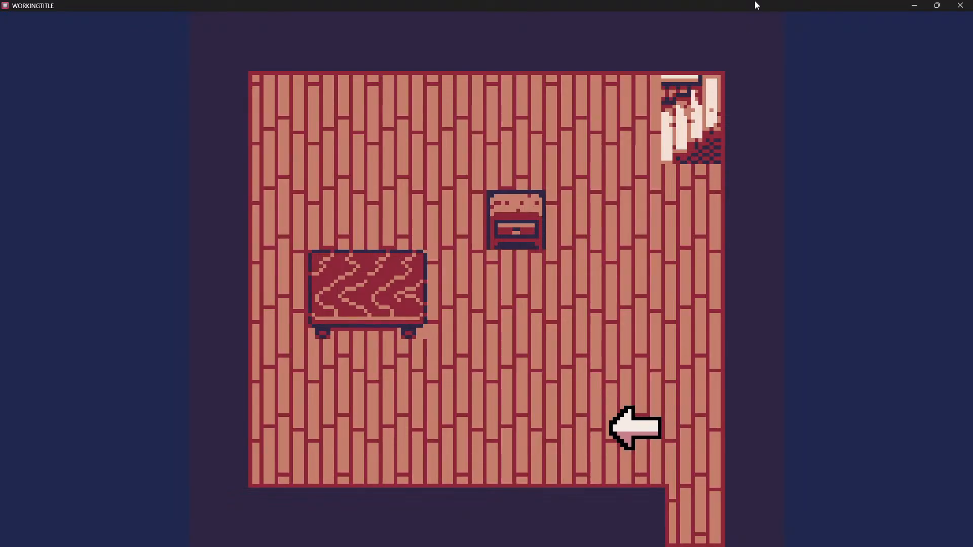
pyautogui.press('Right')
pyautogui.press('Left')
pyautogui.press('Down')
pyautogui.press('Up')
pyautogui.press('Left')
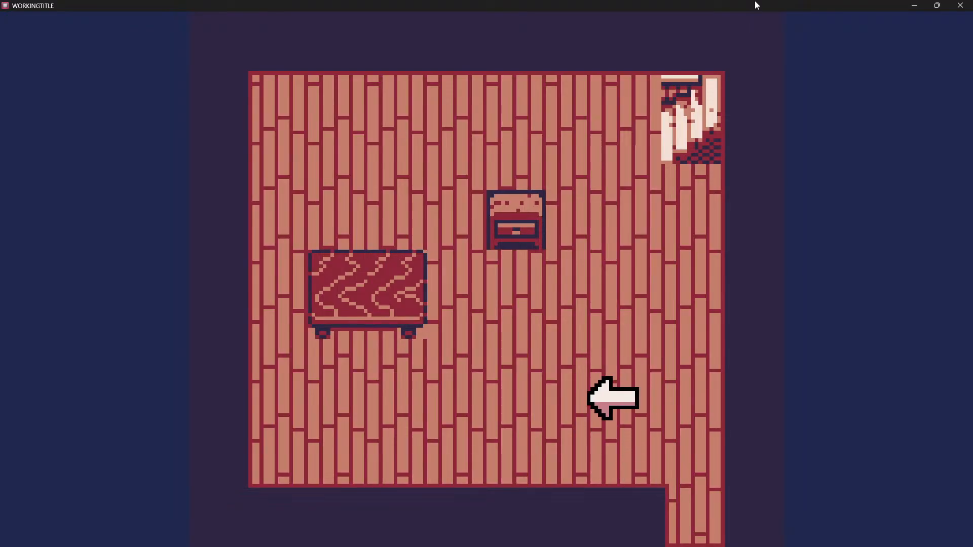
pyautogui.press('Right')
# Test the collisions at Scene 1's lower doorway by walking the player down into it and back up repeatedly
pyautogui.press('Down')
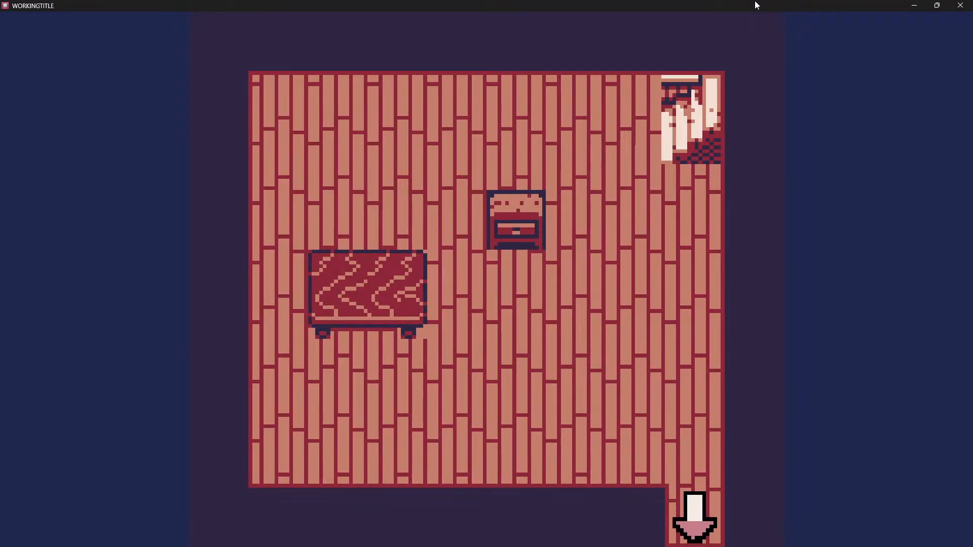
pyautogui.press('Up')
pyautogui.press('Down')
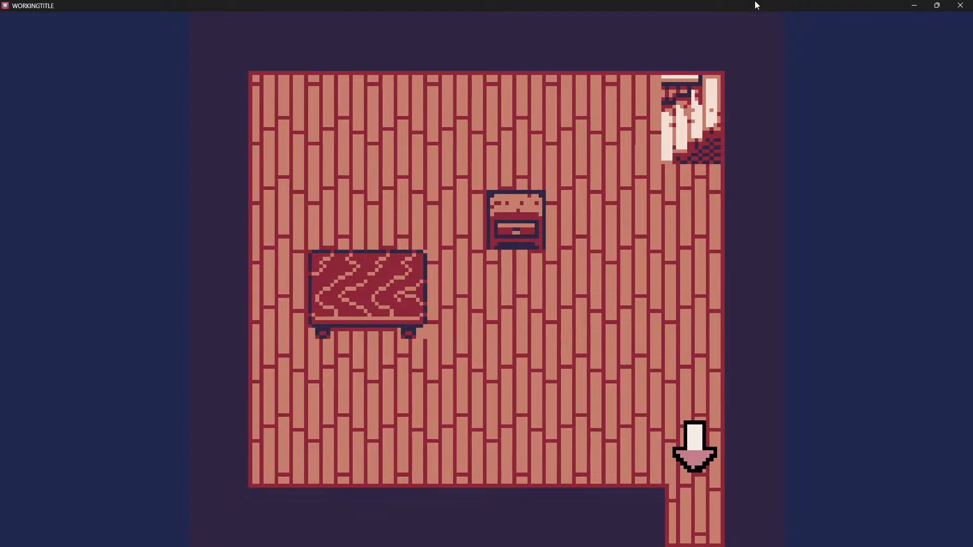
pyautogui.press('Down')
pyautogui.press('Up')
pyautogui.press('Down')
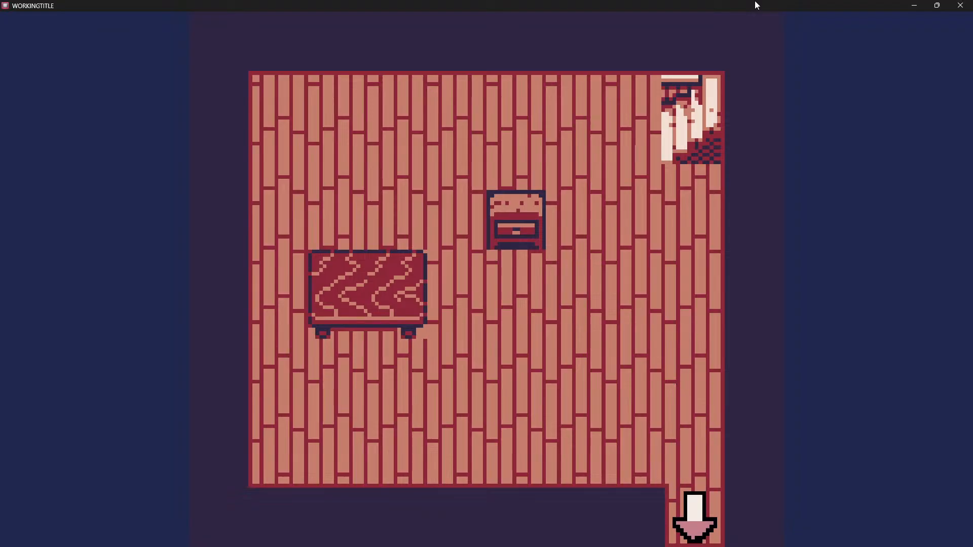
pyautogui.press('Up')
pyautogui.press('Down')
pyautogui.press('Up')
# Walk the player over the table in Scene 1 and around the floor above it to test furniture collision
pyautogui.press('Left')
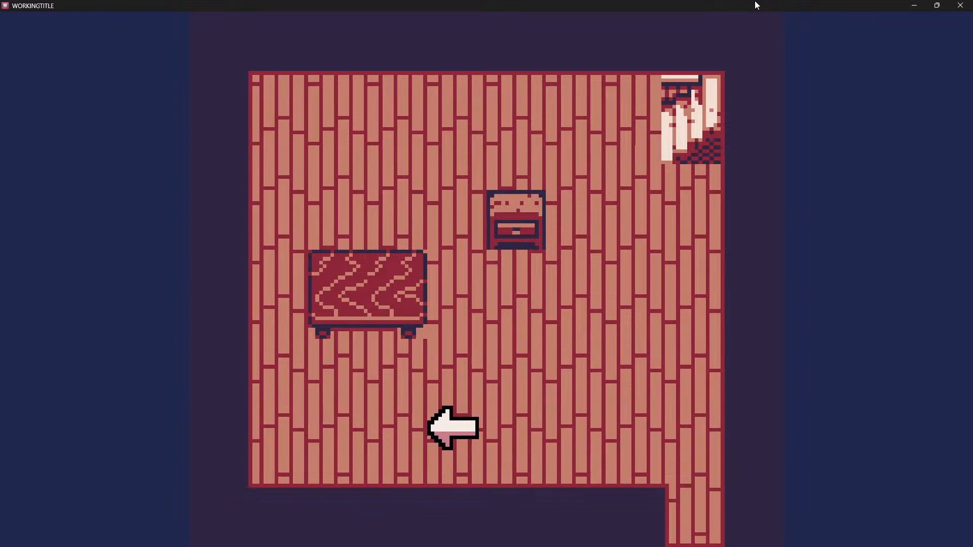
pyautogui.press('Up')
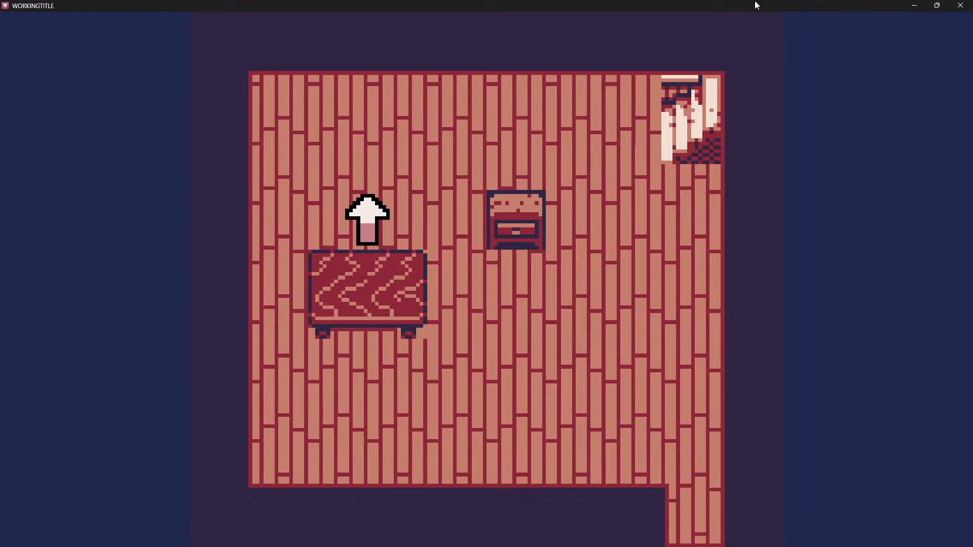
pyautogui.press('Down')
pyautogui.press('Right')
pyautogui.press('Up')
pyautogui.press('Left')
pyautogui.press('Down')
pyautogui.press('Right')
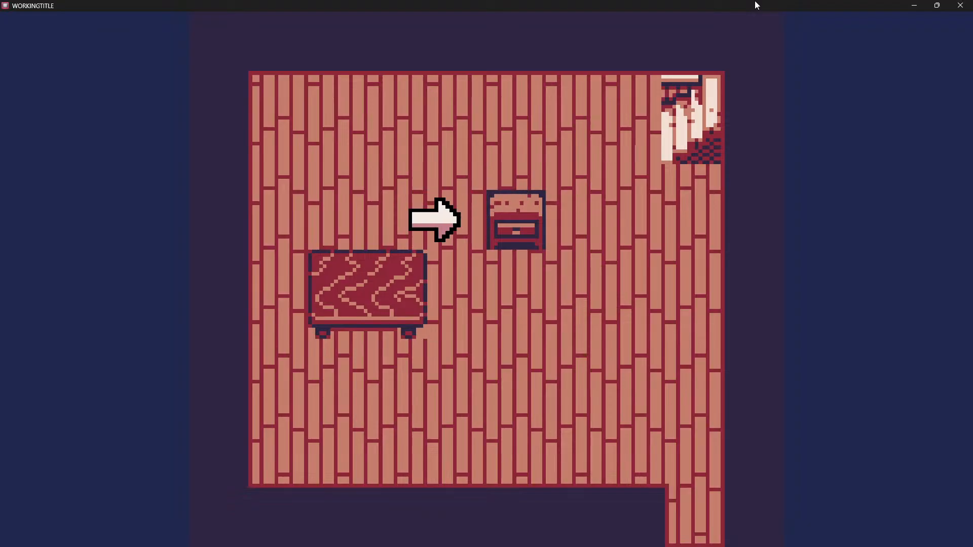
# Walk the player to Scene 1's staircase and climb it into Scene 2
pyautogui.press('Right')
pyautogui.press('Up')
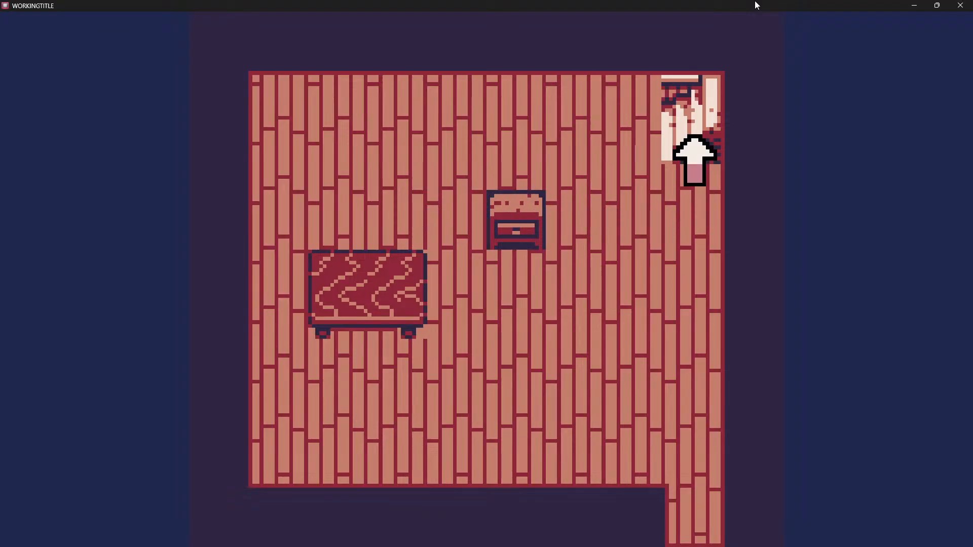
pyautogui.press('Left')
pyautogui.press('Up')
pyautogui.press('Right')
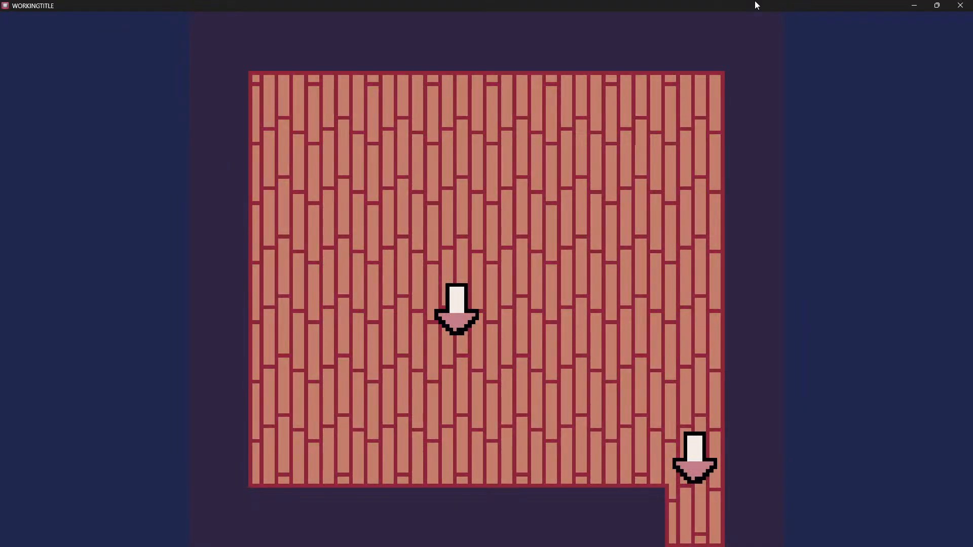
# Walk the player around Scene 2's arrow actor and out through the upper doorway into Scene 3
pyautogui.press('Up')
pyautogui.press('Left')
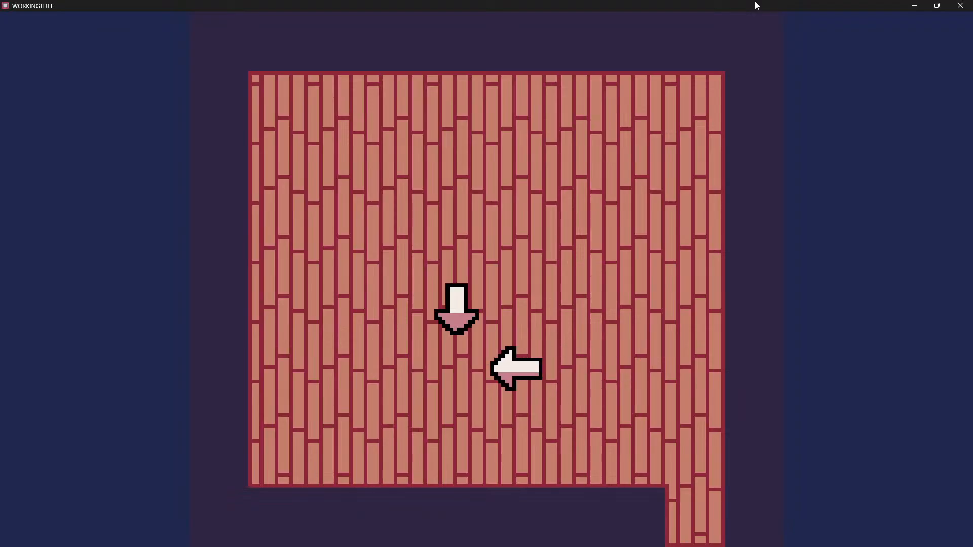
pyautogui.press('Left')
pyautogui.press('Up')
pyautogui.press('Left')
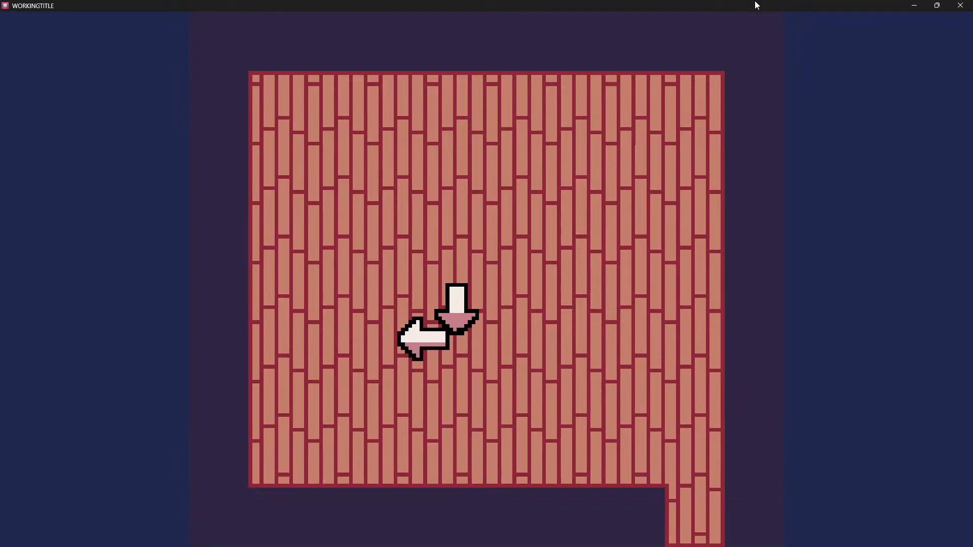
pyautogui.press('Up')
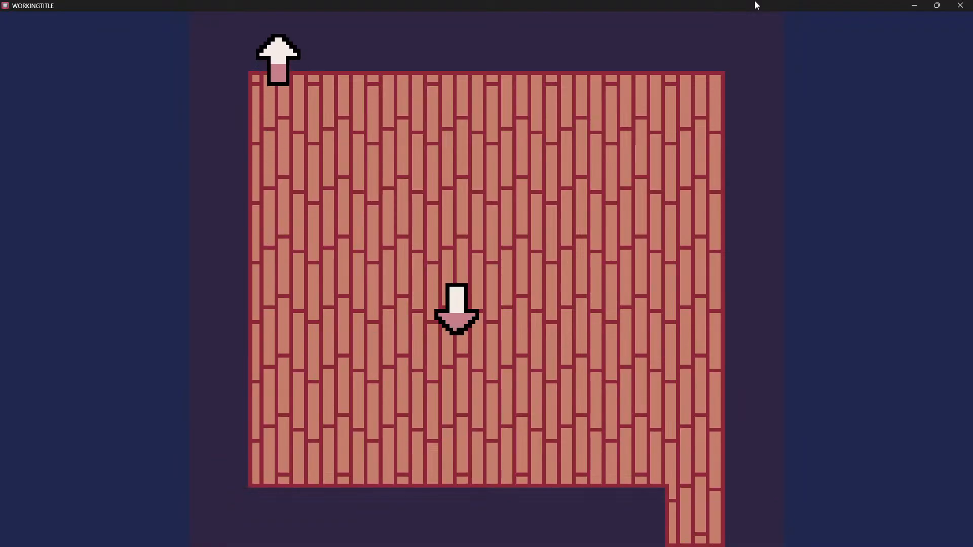
pyautogui.press('Left')
pyautogui.press('Up')
pyautogui.press('Left')
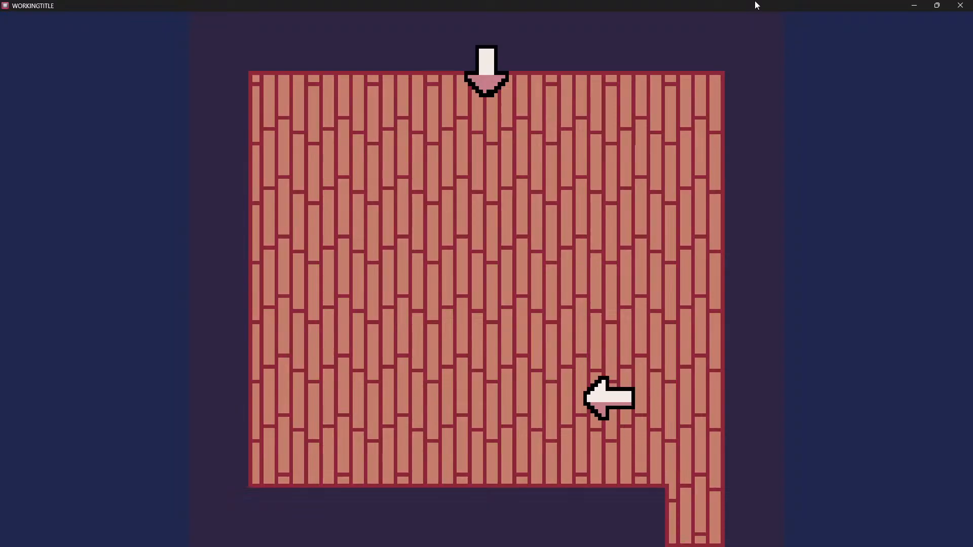
# Walk the player to Scene 3's lower-left corner, then up to the arrow actor at the upper wall
pyautogui.press('Down')
pyautogui.press('Left')
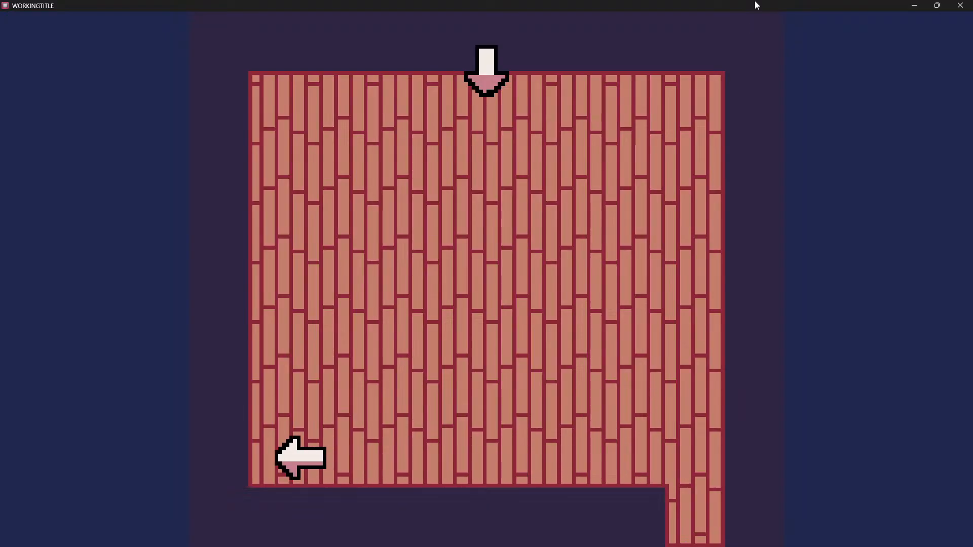
pyautogui.press('Right')
pyautogui.press('Up')
pyautogui.press('Right')
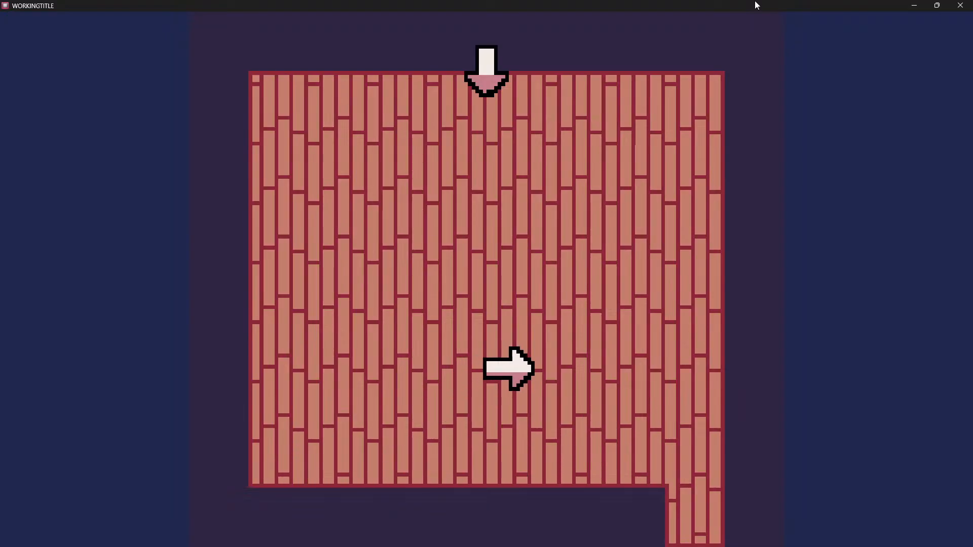
pyautogui.press('Left')
pyautogui.press('Up')
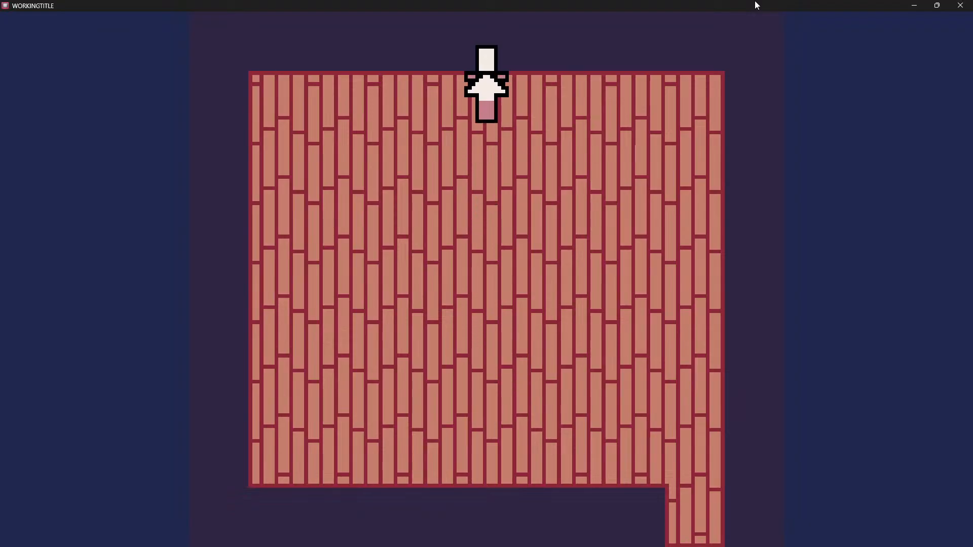
# Talk to the arrow actor in Scene 3 and advance through its dialogue
pyautogui.press('z')
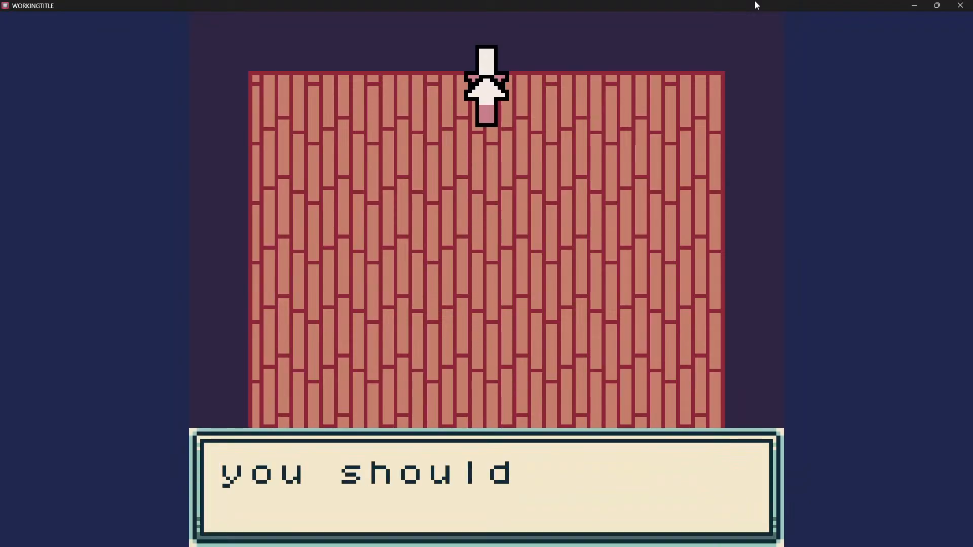
pyautogui.press('z')
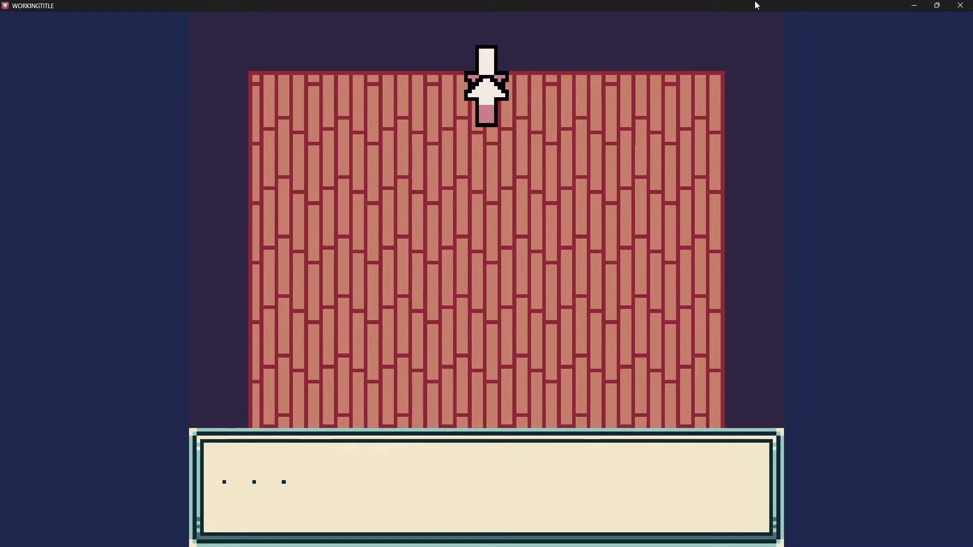
pyautogui.press('z')
# Leave Scene 3 through its lower doorway and walk the player up Scene 1 toward the staircase
pyautogui.press('Down')
pyautogui.press('Right')
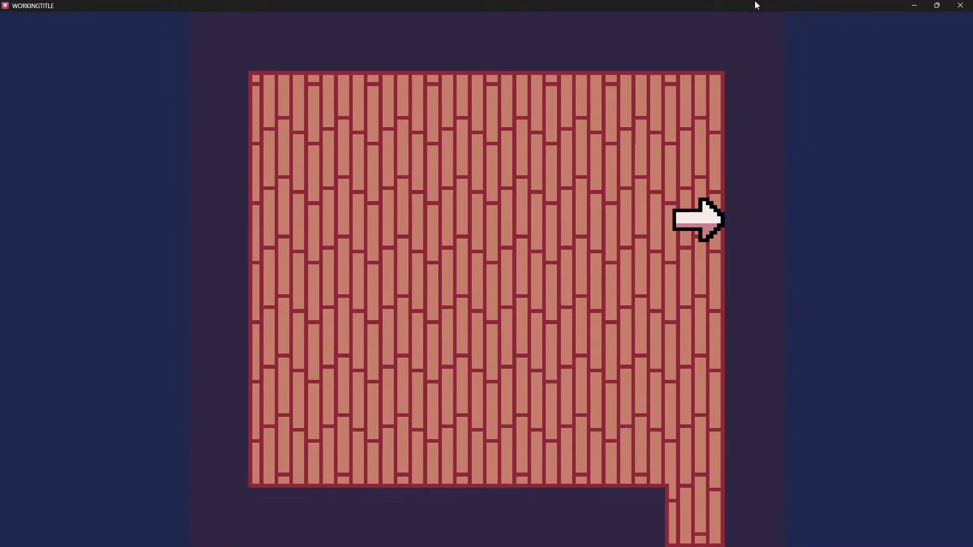
pyautogui.press('Down')
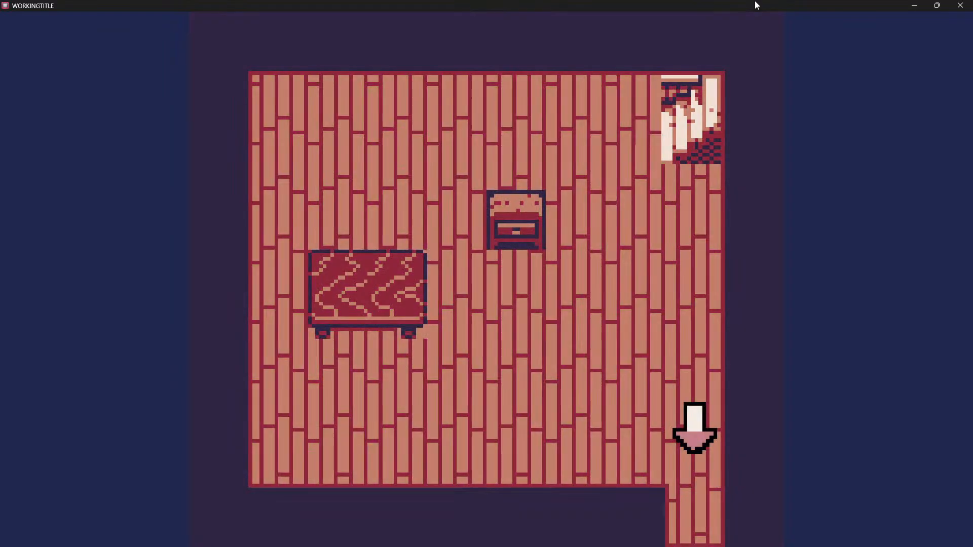
pyautogui.press('Up')
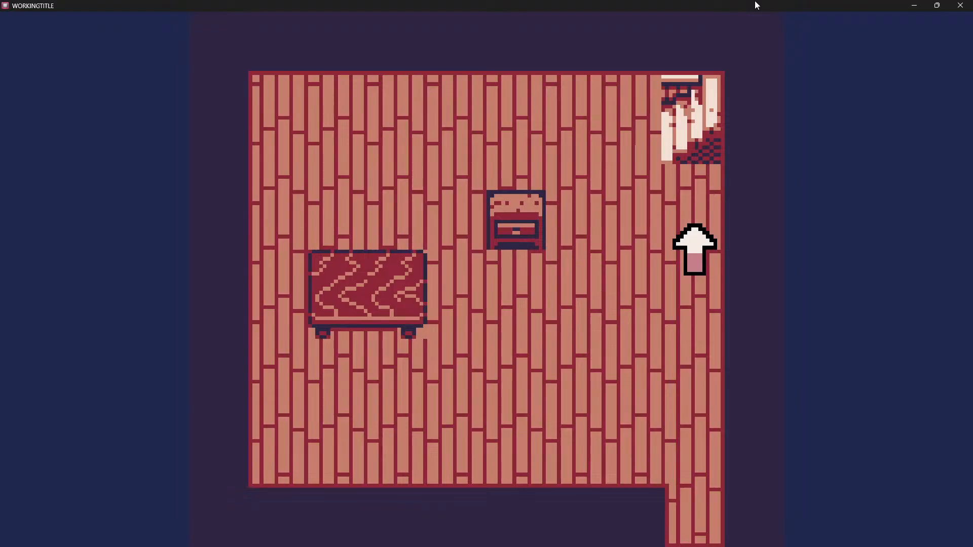
# Restore the play window to its smaller size and close it to end the playtest
pyautogui.click(935, 5)
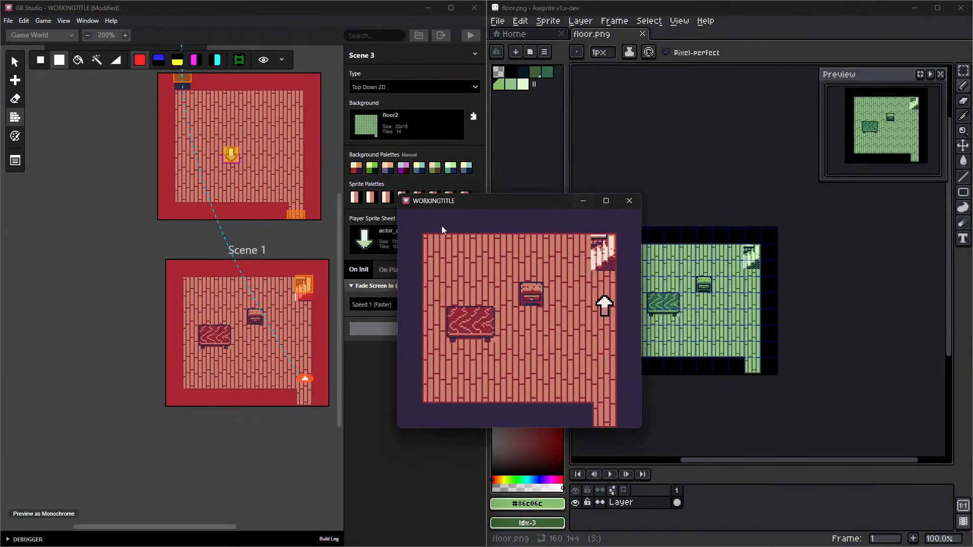
pyautogui.moveTo(490, 202); pyautogui.dragTo(405, 82)
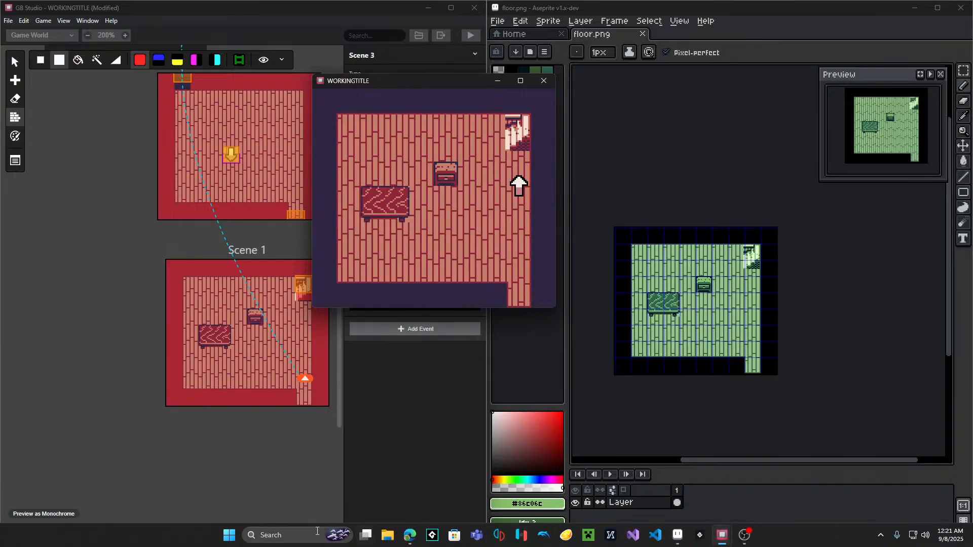
pyautogui.click(264, 527)
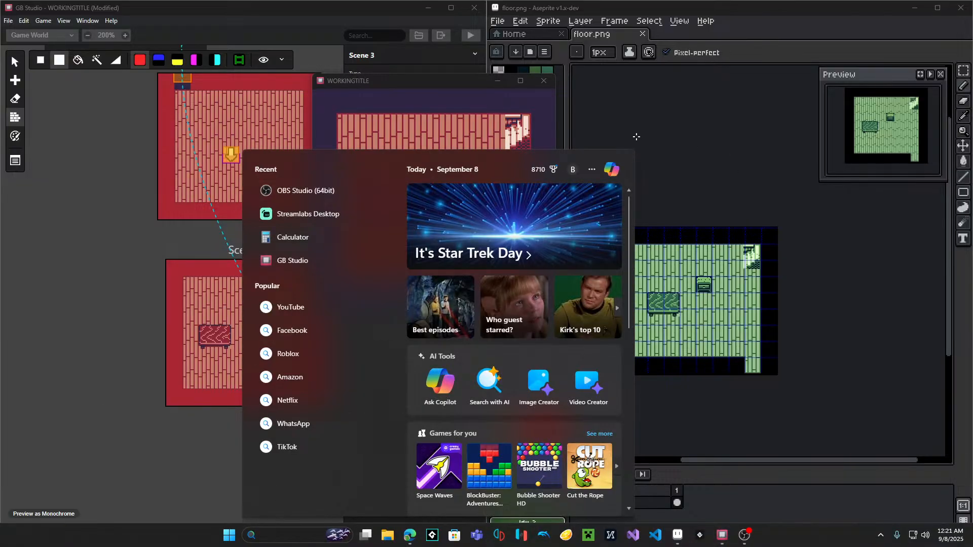
pyautogui.click(716, 9)
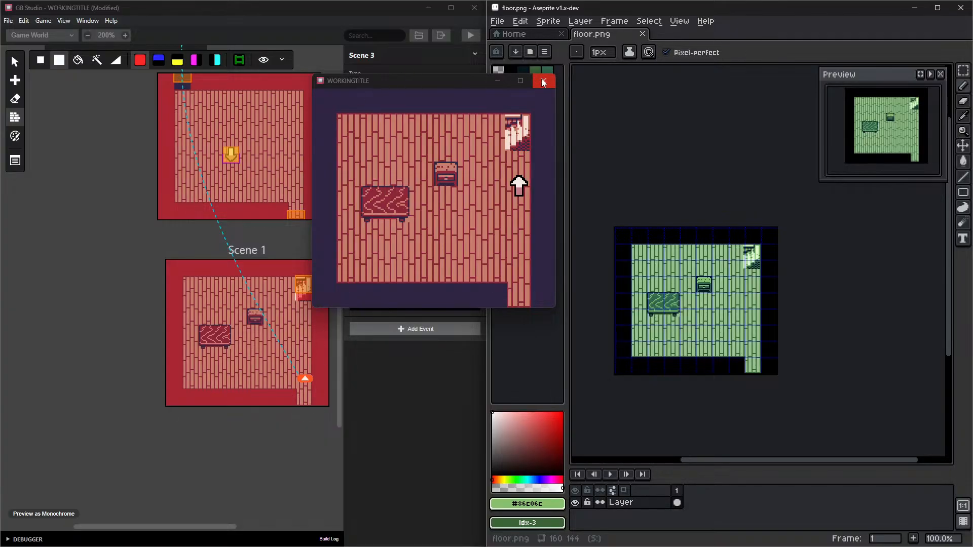
pyautogui.moveTo(449, 89); pyautogui.dragTo(455, 129)
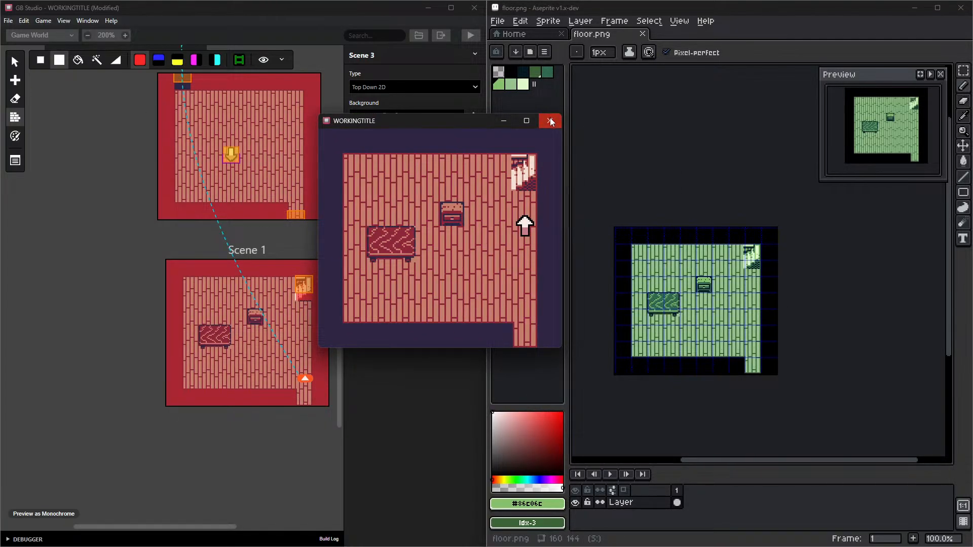
pyautogui.click(550, 120)
# Bring Scenes 3 and 2 into view and maximize the GB Studio window
pyautogui.moveTo(95, 250); pyautogui.dragTo(87, 420, button='middle')
pyautogui.moveTo(253, 127); pyautogui.dragTo(243, 215, button='middle')
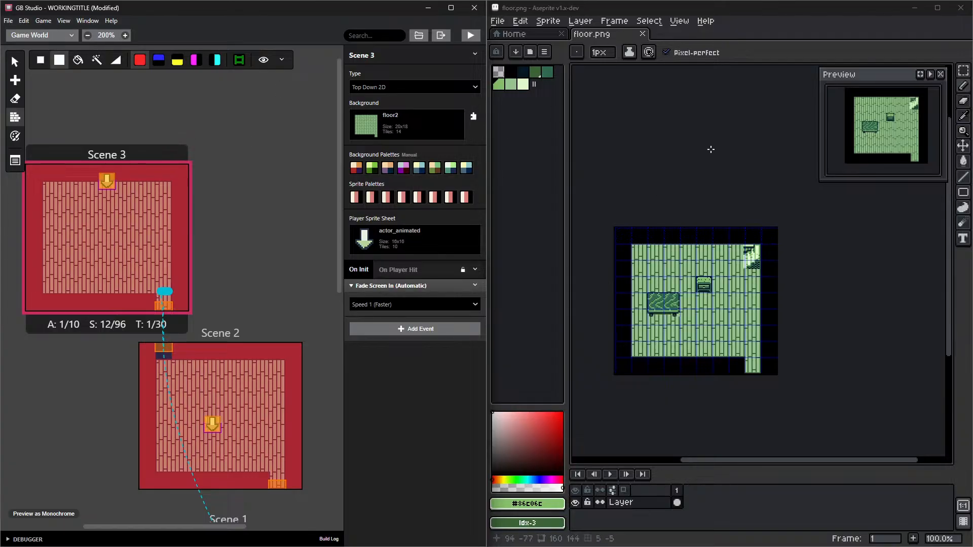
pyautogui.moveTo(381, 8); pyautogui.dragTo(654, 2)
# Switch to Aseprite and maximize its window
pyautogui.moveTo(744, 540)
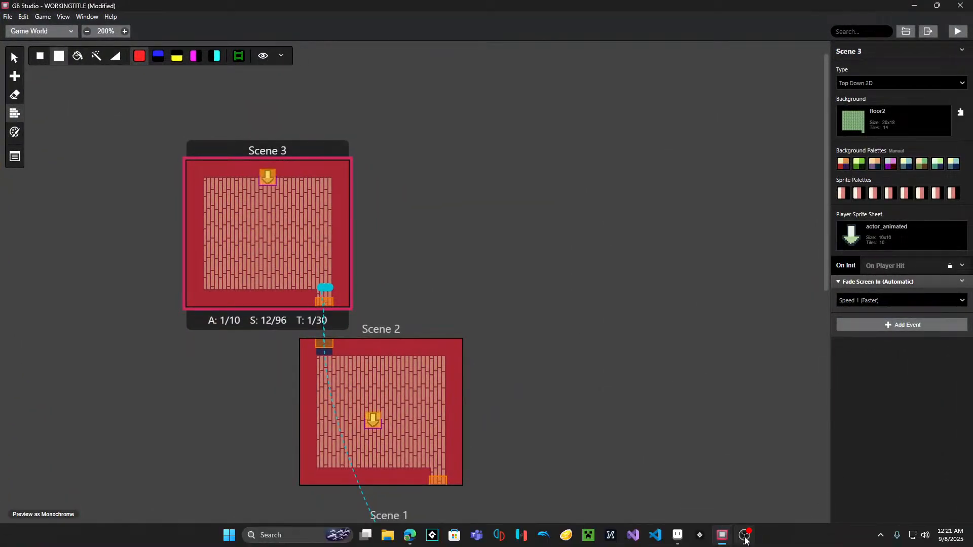
pyautogui.click(677, 535)
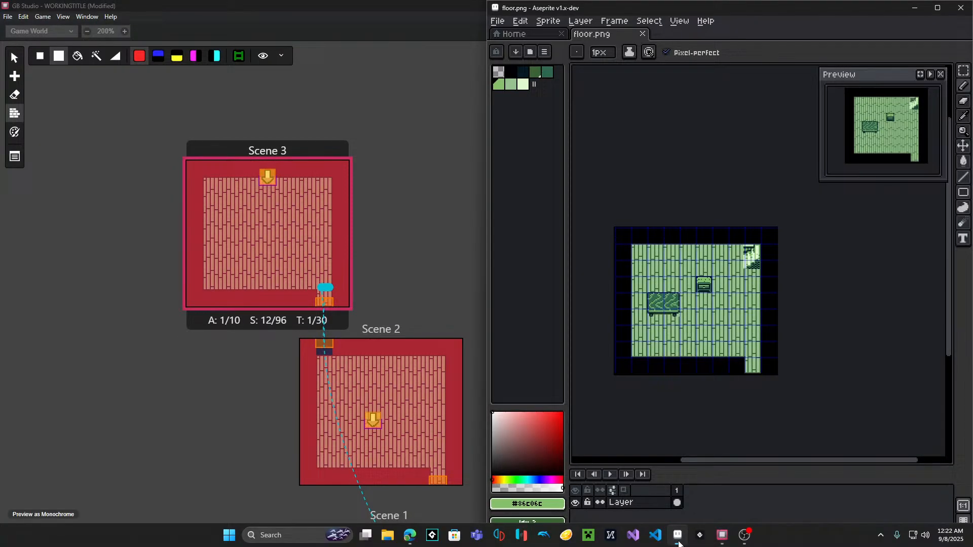
pyautogui.doubleClick(712, 8)
# Examine the floor.png room drawing up close and as a whole, finishing at 200% zoom
pyautogui.moveTo(327, 216); pyautogui.dragTo(573, 159, button='middle')
pyautogui.moveTo(569, 322); pyautogui.dragTo(558, 276, button='middle')
pyautogui.scroll(3, 559, 292)
pyautogui.moveTo(465, 317); pyautogui.dragTo(623, 450, button='middle')
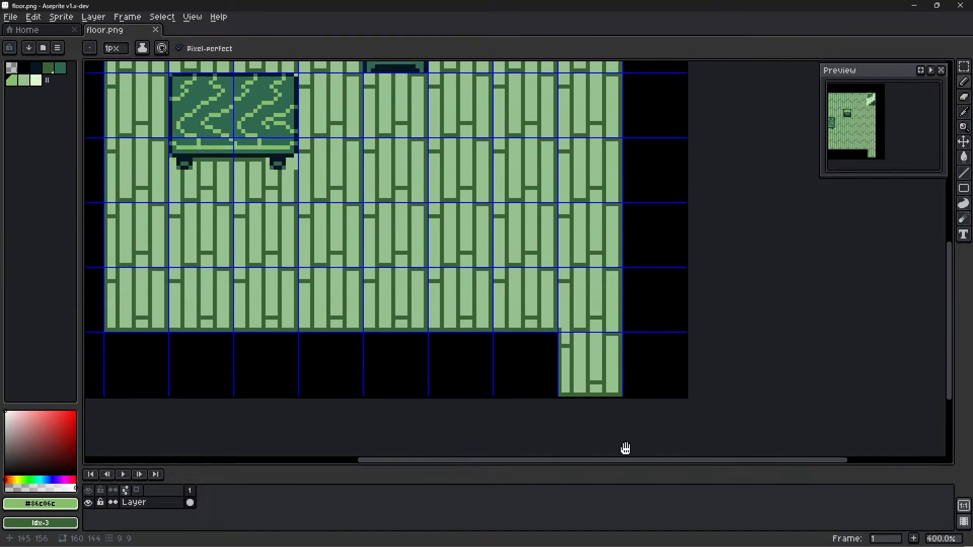
pyautogui.scroll(-1, 623, 449)
pyautogui.scroll(-1, 727, 238)
pyautogui.scroll(-1, 728, 272)
pyautogui.moveTo(725, 267); pyautogui.dragTo(634, 271, button='middle')
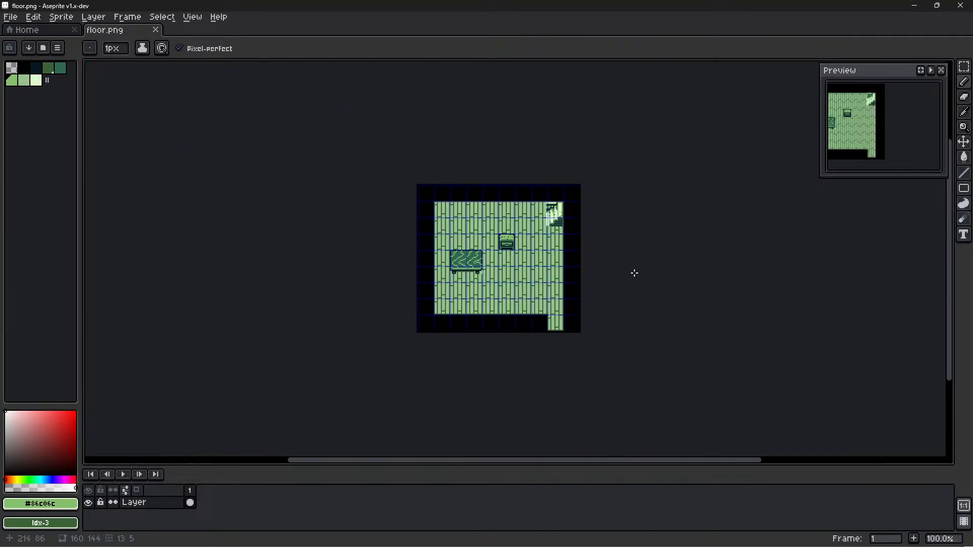
pyautogui.scroll(1, 634, 272)
# Enlarge the preview with the whole room centred in it, and close the Home page
pyautogui.moveTo(821, 177); pyautogui.dragTo(774, 204)
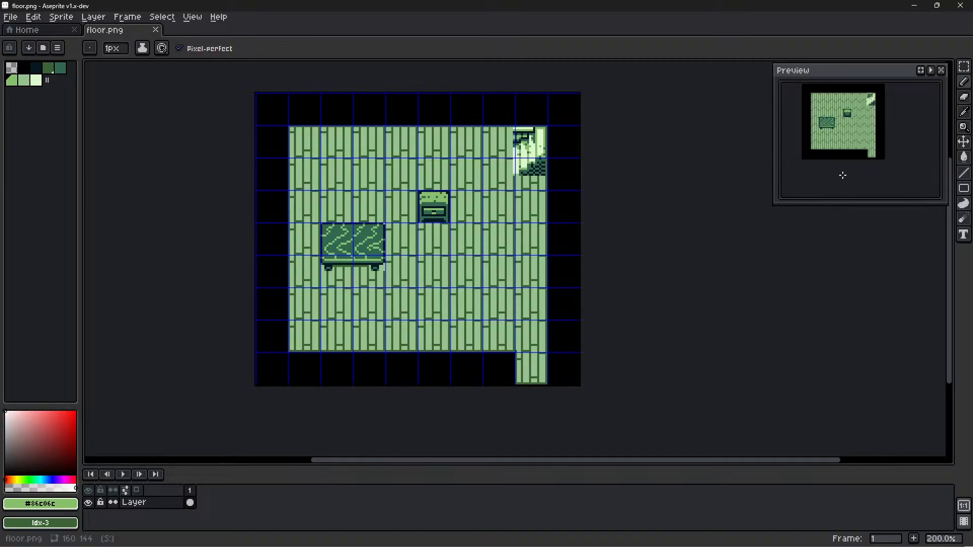
pyautogui.moveTo(846, 177); pyautogui.dragTo(868, 193, button='middle')
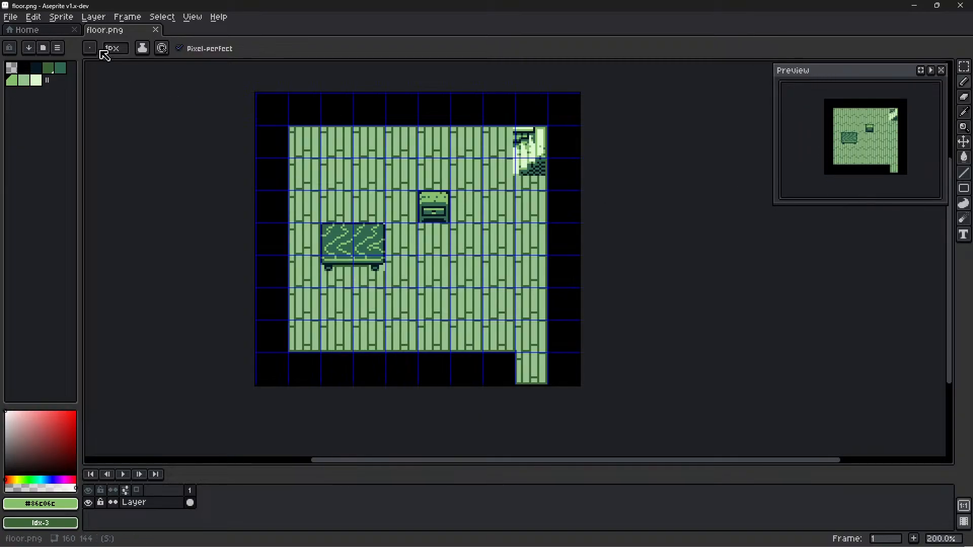
pyautogui.click(55, 31)
pyautogui.click(67, 31)
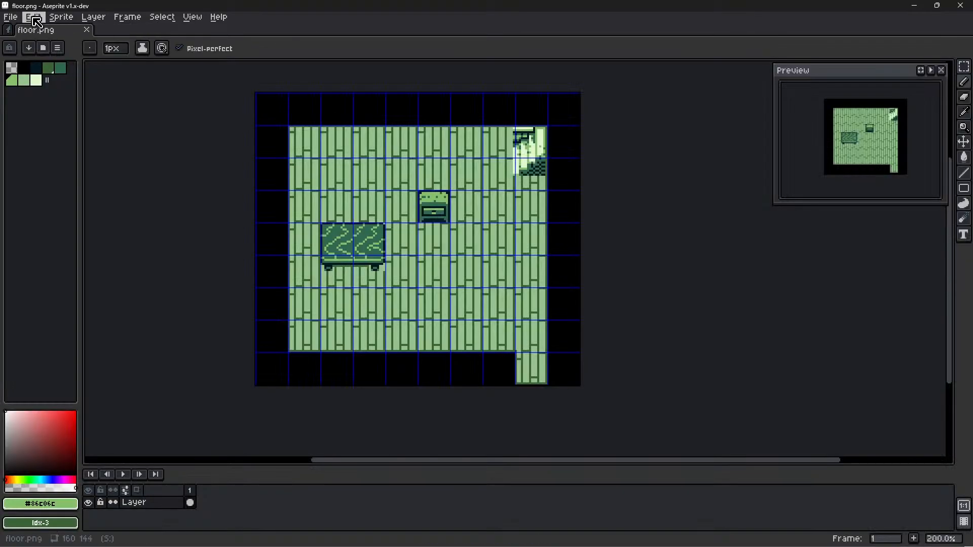
# Open the recent file RPG_interior.png and enlarge the preview until the whole tileset fits with space around it
pyautogui.click(10, 16)
pyautogui.moveTo(47, 56)
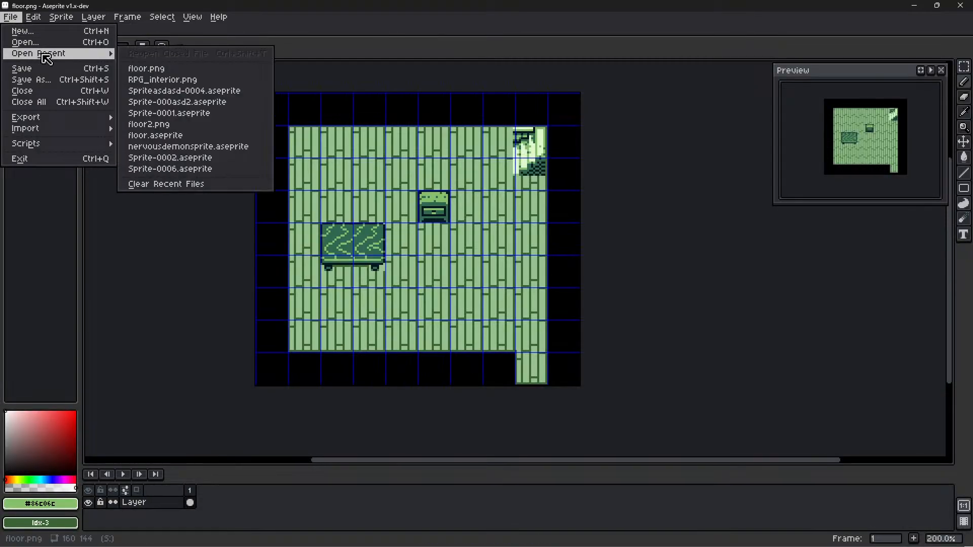
pyautogui.click(179, 80)
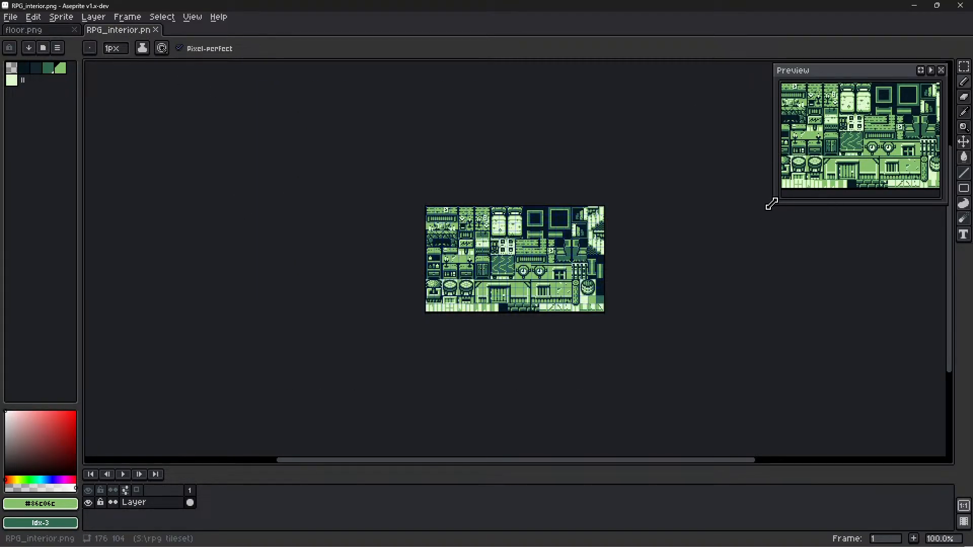
pyautogui.moveTo(774, 204); pyautogui.dragTo(750, 199)
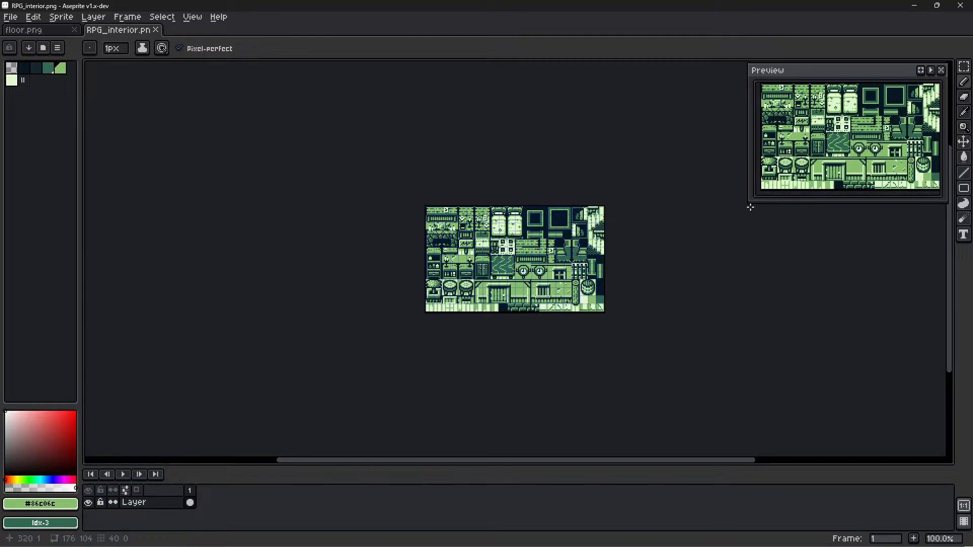
pyautogui.moveTo(751, 208); pyautogui.dragTo(725, 228)
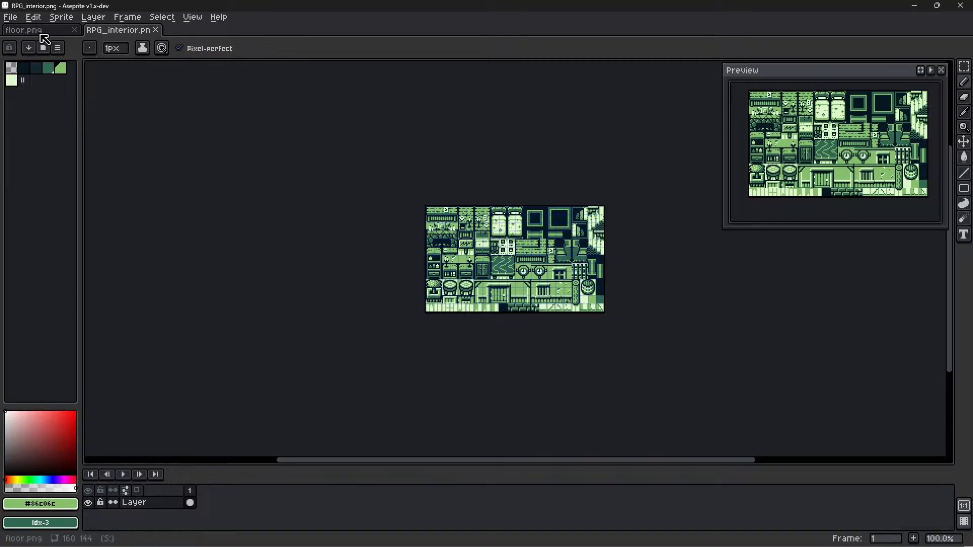
# Open the recent file Sprite-0001.aseprite and bring its green floor planks and ladder tile into view at 300% zoom
pyautogui.click(44, 31)
pyautogui.click(134, 32)
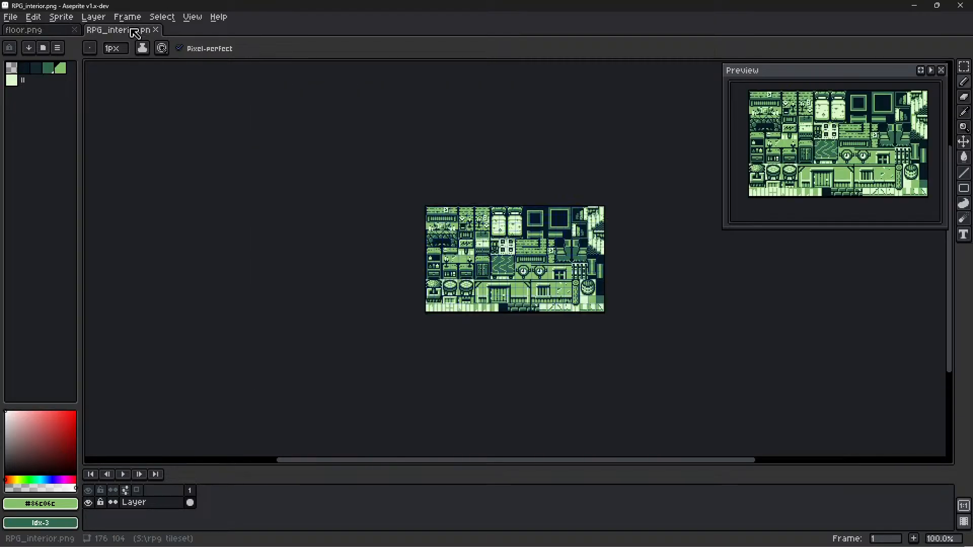
pyautogui.click(65, 32)
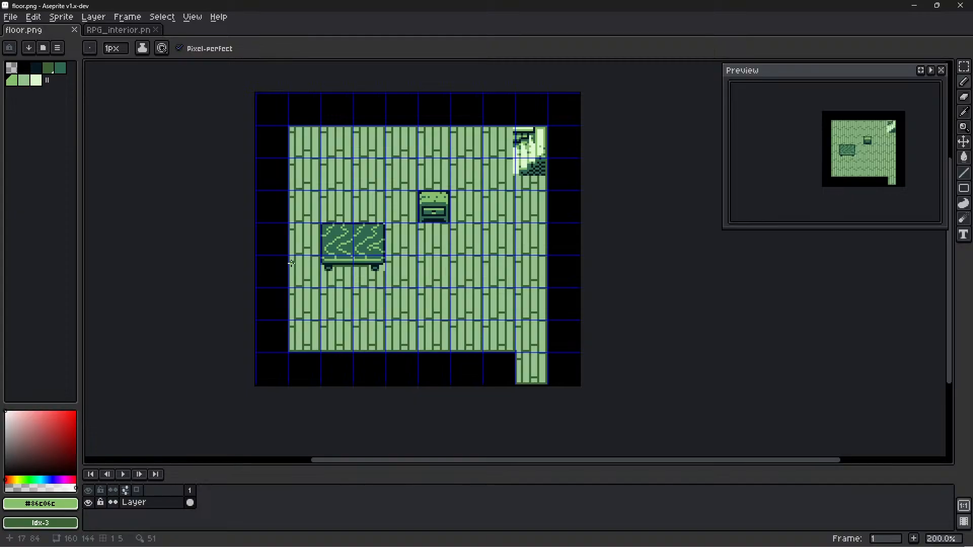
pyautogui.click(17, 17)
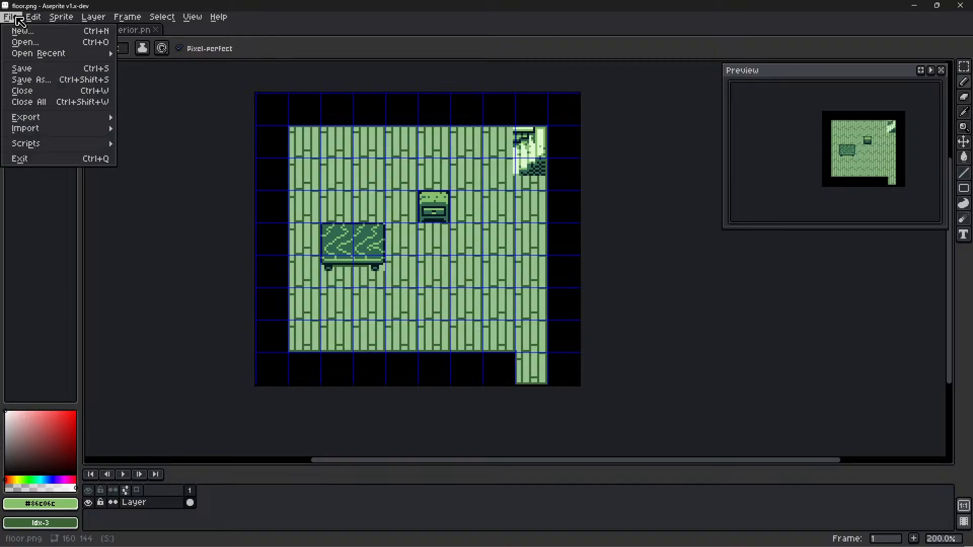
pyautogui.moveTo(63, 53)
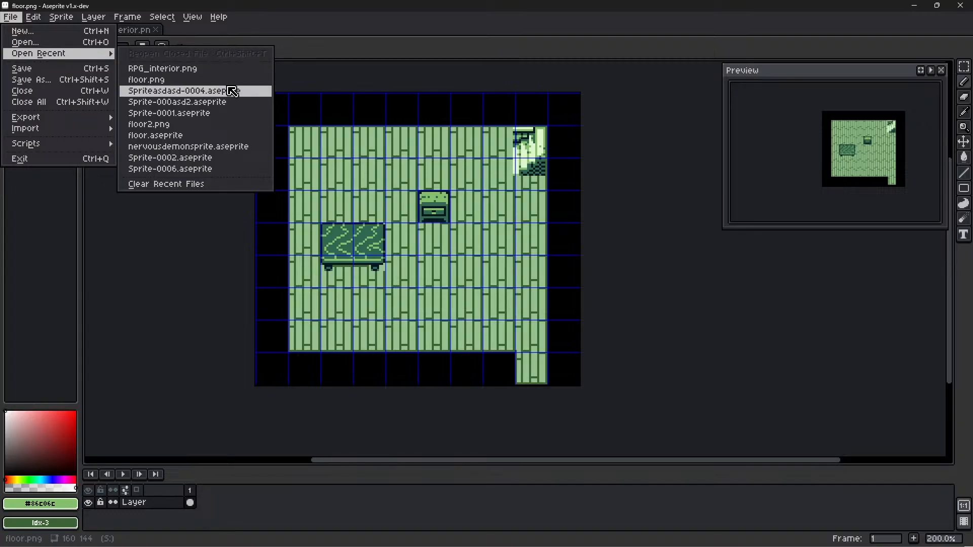
pyautogui.click(230, 113)
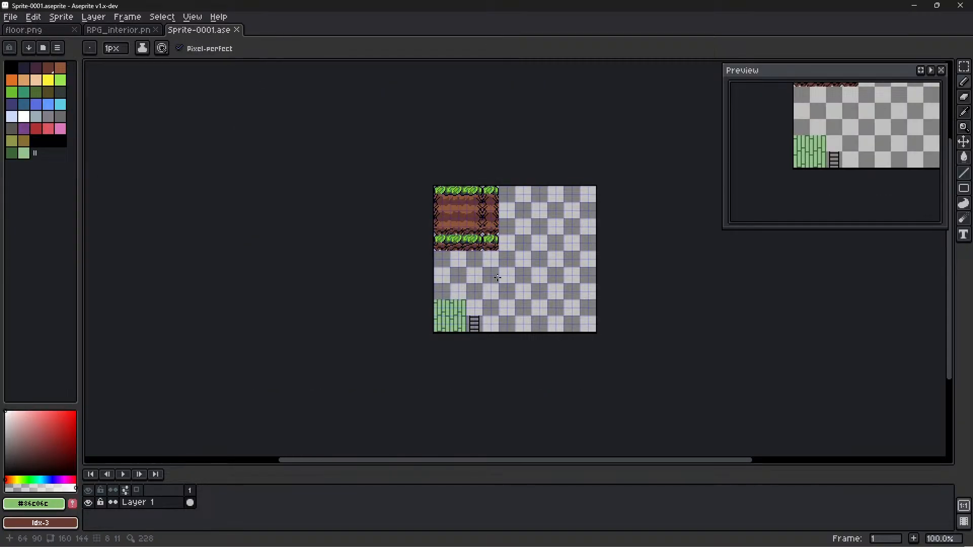
pyautogui.scroll(2, 488, 297)
pyautogui.moveTo(541, 272); pyautogui.dragTo(530, 170, button='middle')
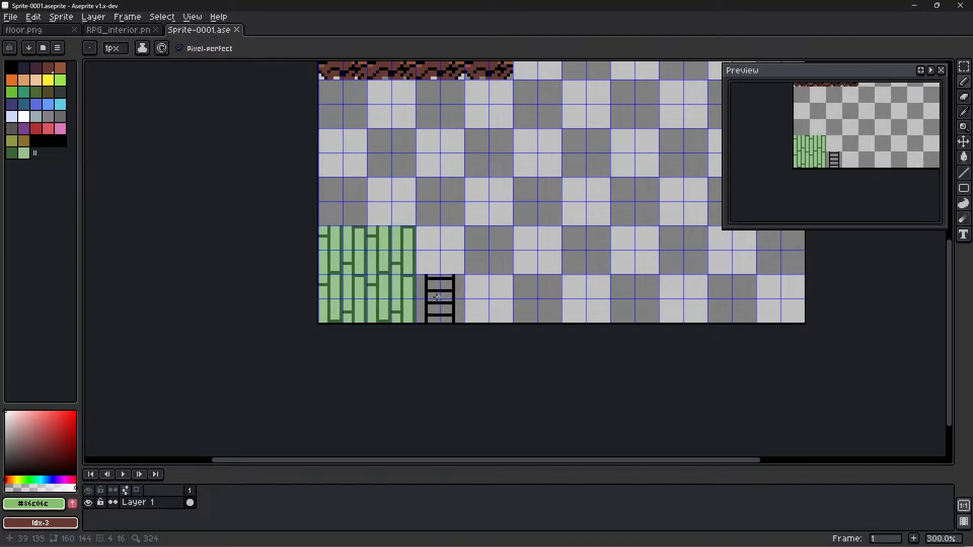
# Compare the three open images, ending with the entire RPG_interior.png tileset in view at 300% zoom
pyautogui.click(118, 29)
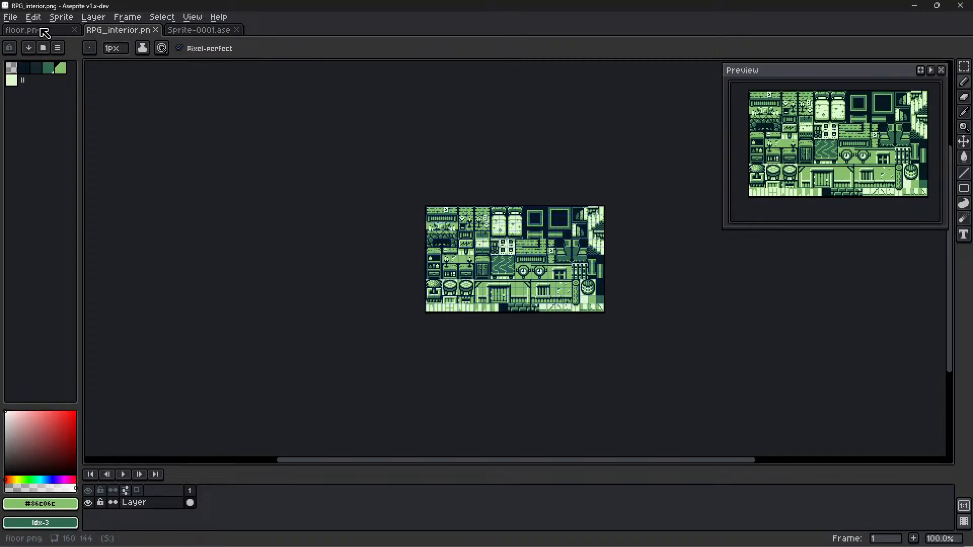
pyautogui.click(43, 31)
pyautogui.click(199, 29)
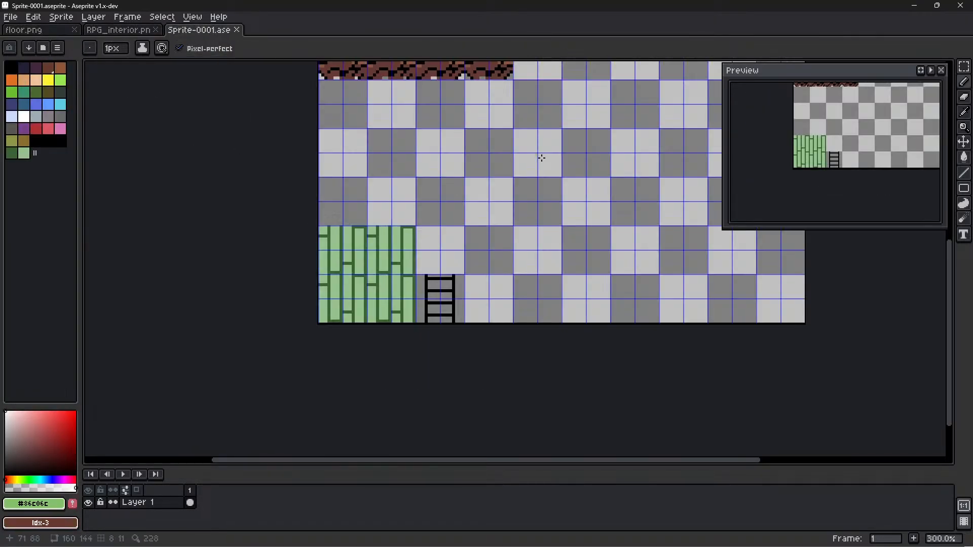
pyautogui.click(31, 29)
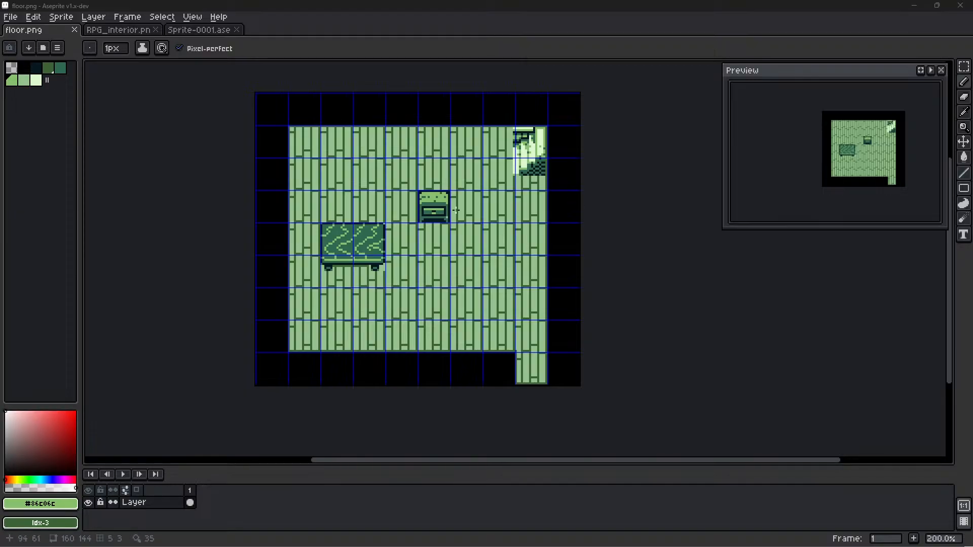
pyautogui.click(132, 31)
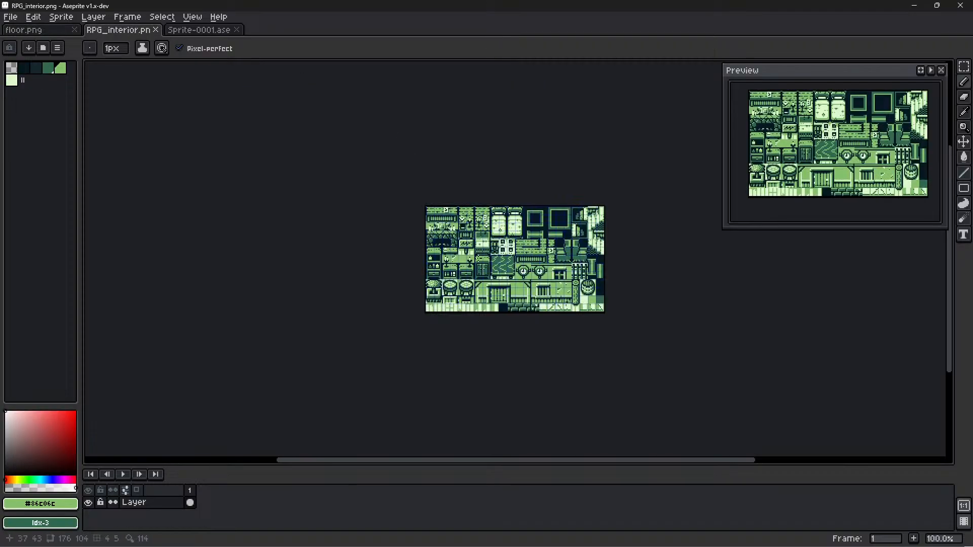
pyautogui.scroll(3, 507, 305)
pyautogui.moveTo(538, 290); pyautogui.dragTo(710, 334, button='middle')
pyautogui.scroll(-1, 710, 332)
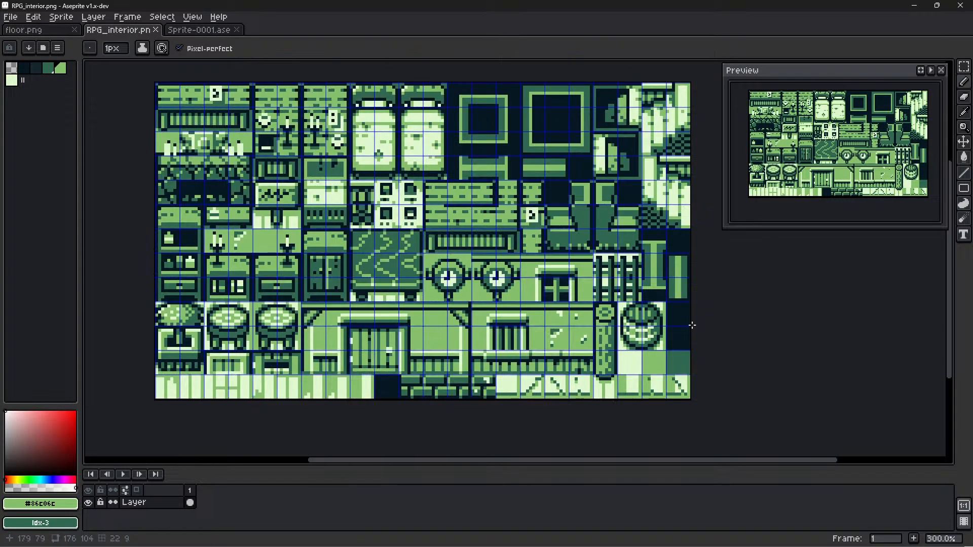
# Place Sprite-0001.aseprite first among the open files and return to RPG_interior.png
pyautogui.click(38, 30)
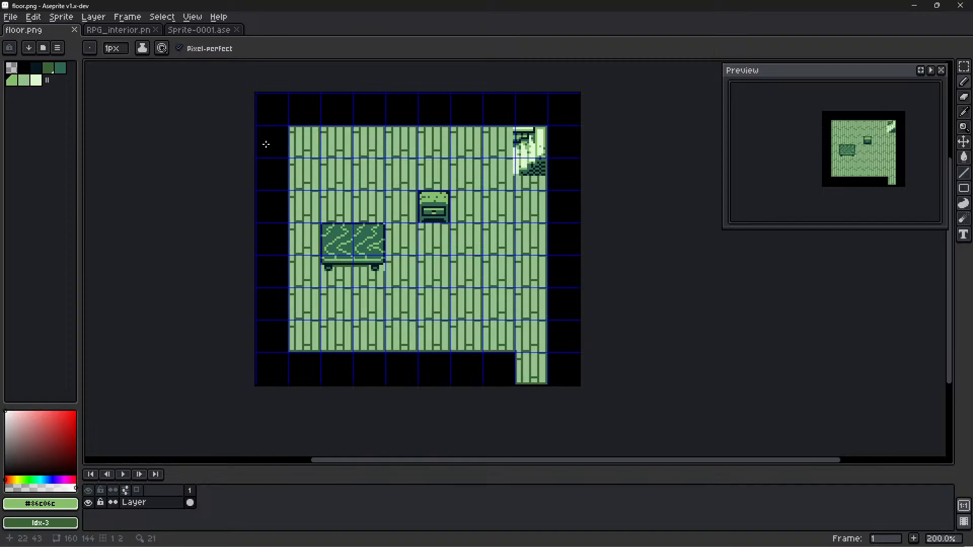
pyautogui.click(198, 31)
pyautogui.click(121, 31)
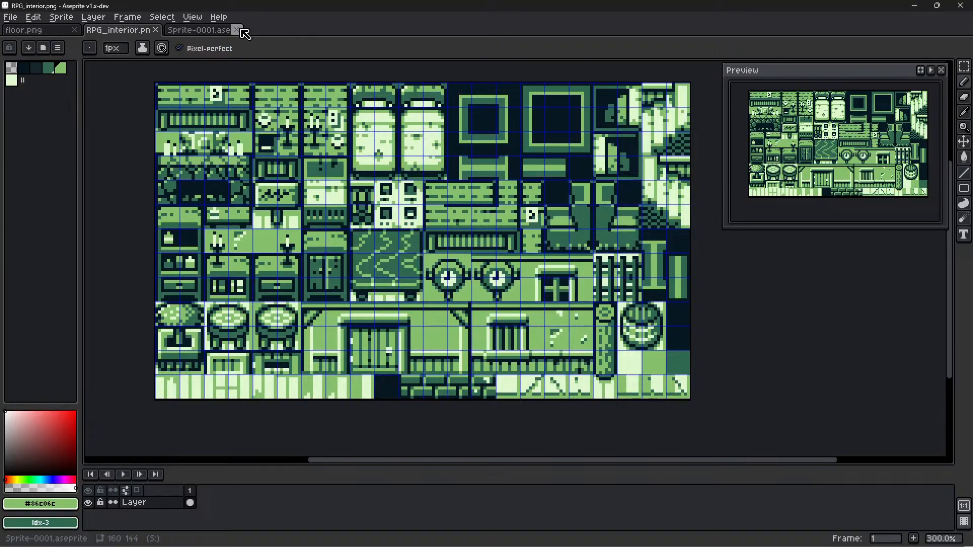
pyautogui.moveTo(244, 33); pyautogui.dragTo(36, 32)
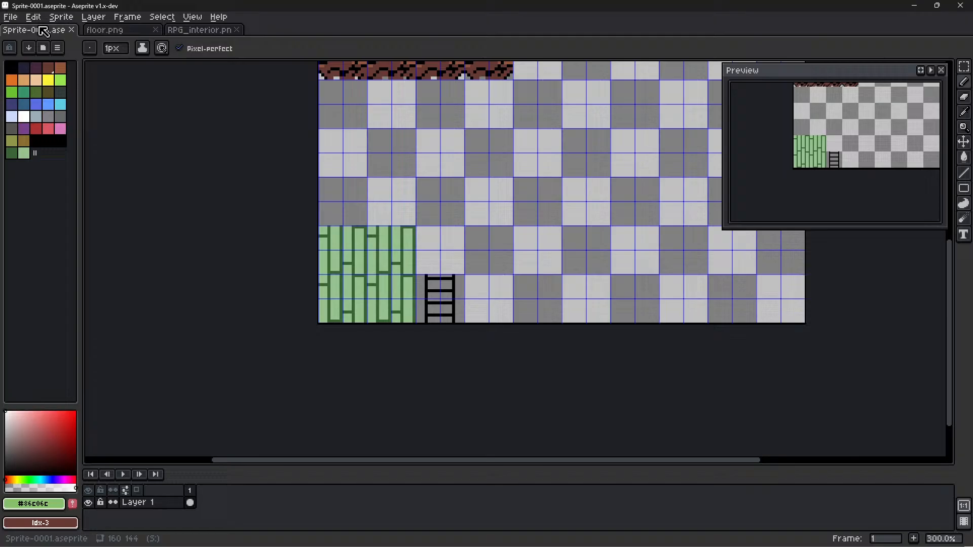
pyautogui.click(191, 32)
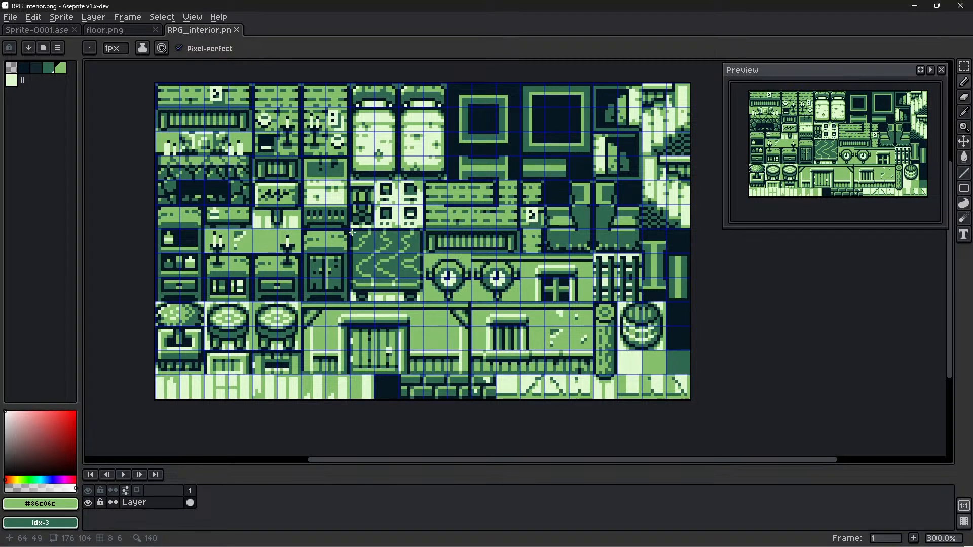
# Undo the stray pencil stroke and select the whole wavy-grained table, three by three grid cells, in the tileset
pyautogui.moveTo(352, 232); pyautogui.dragTo(401, 271)
pyautogui.hotkey('ctrl', 'z')
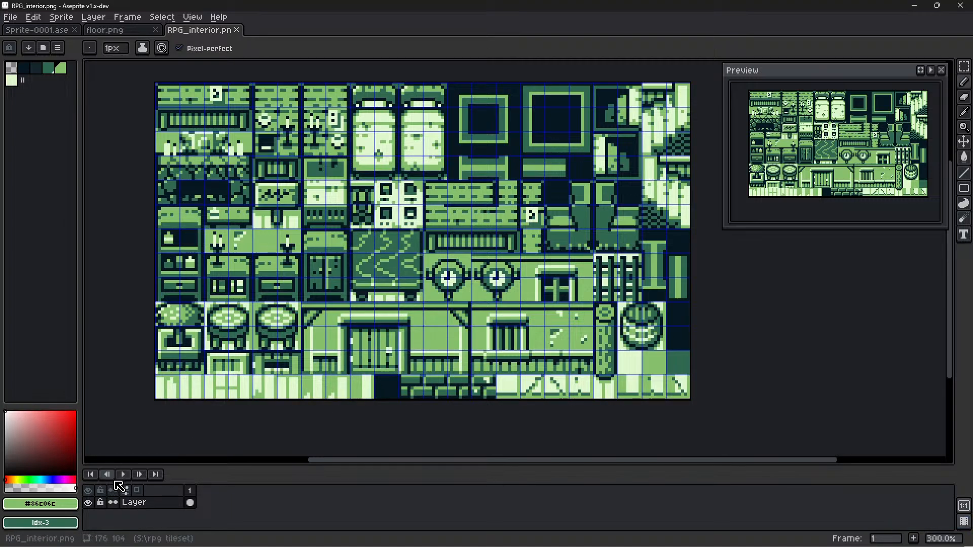
pyautogui.press('m')
pyautogui.scroll(3, 365, 299)
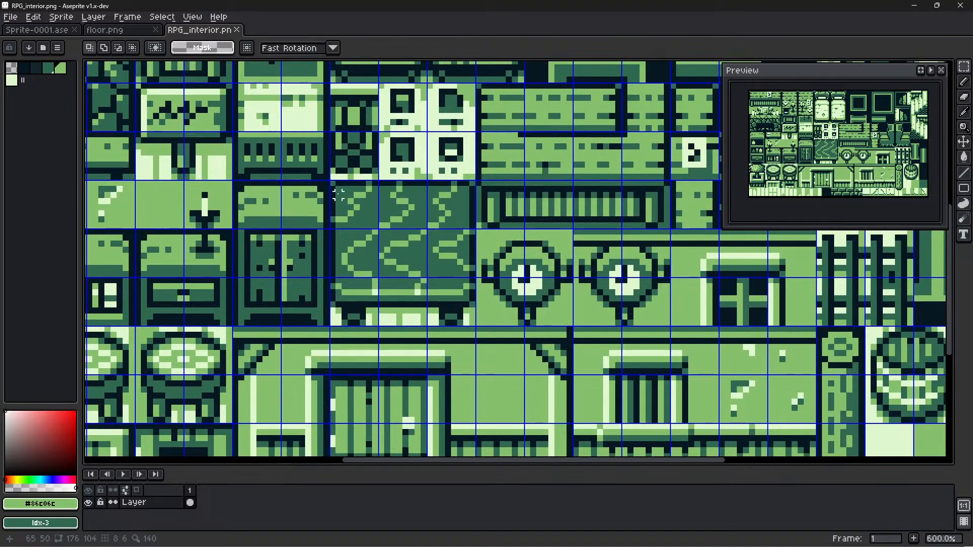
pyautogui.moveTo(332, 176); pyautogui.dragTo(472, 325)
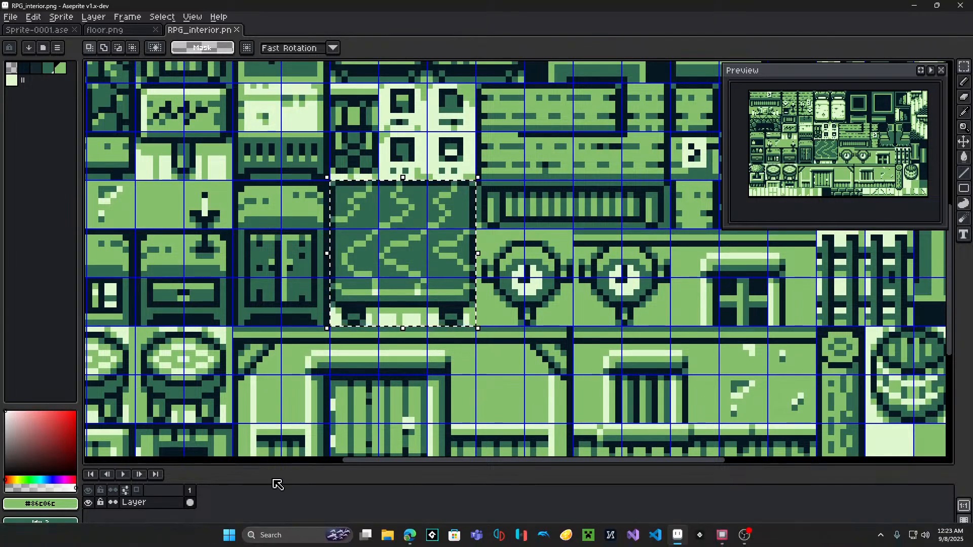
# Switch to floor.png and outline the table with a temporary selection of about 32 by 21 pixels
pyautogui.click(105, 30)
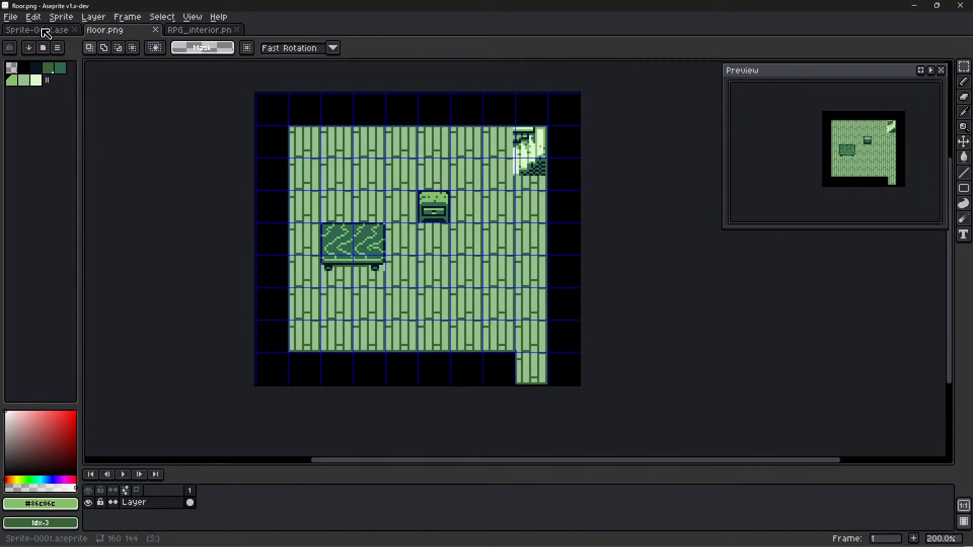
pyautogui.scroll(1, 424, 289)
pyautogui.scroll(1, 258, 183)
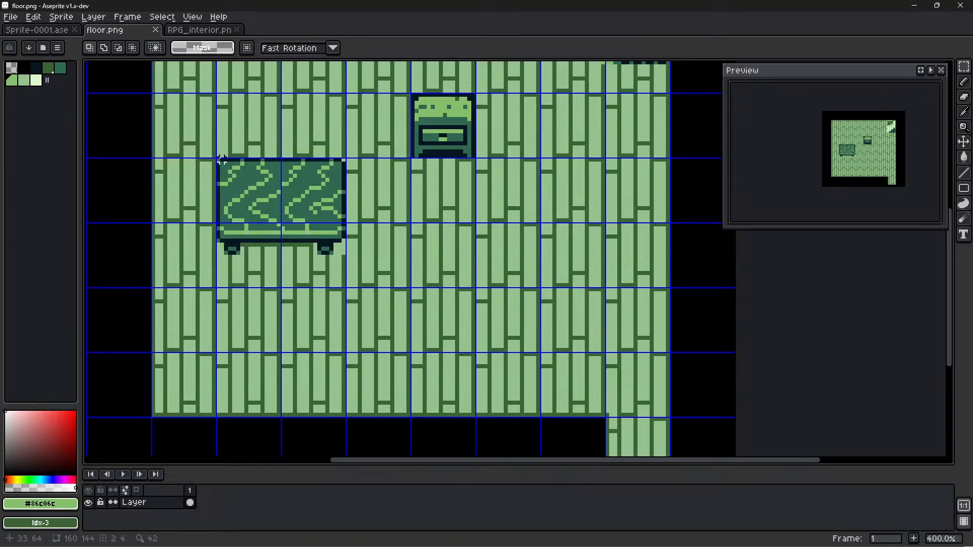
pyautogui.moveTo(217, 159); pyautogui.dragTo(344, 241)
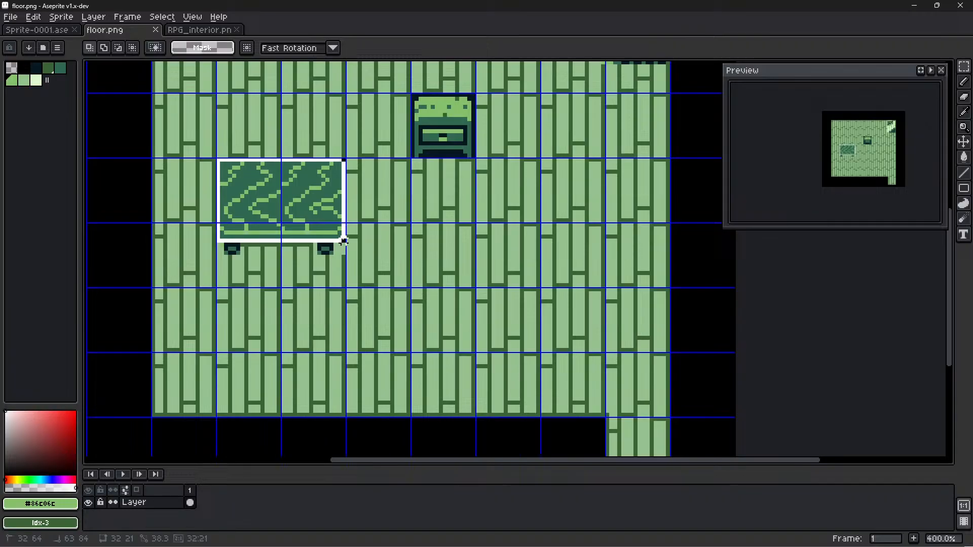
pyautogui.moveTo(343, 241); pyautogui.dragTo(344, 241)
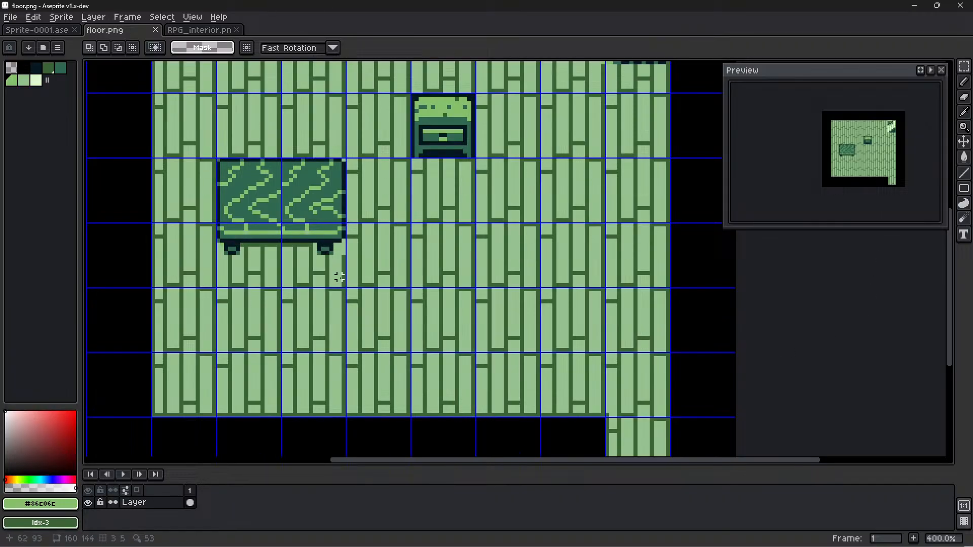
# Sample the dark green plank colour #3b6336 and paint the missing plank line just beside the table's right leg
pyautogui.scroll(5, 339, 268)
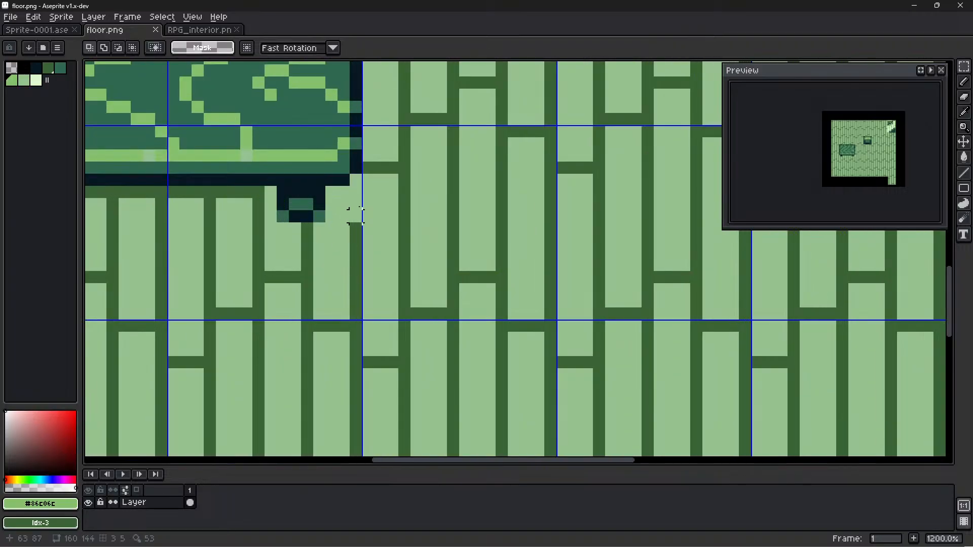
pyautogui.press('i')
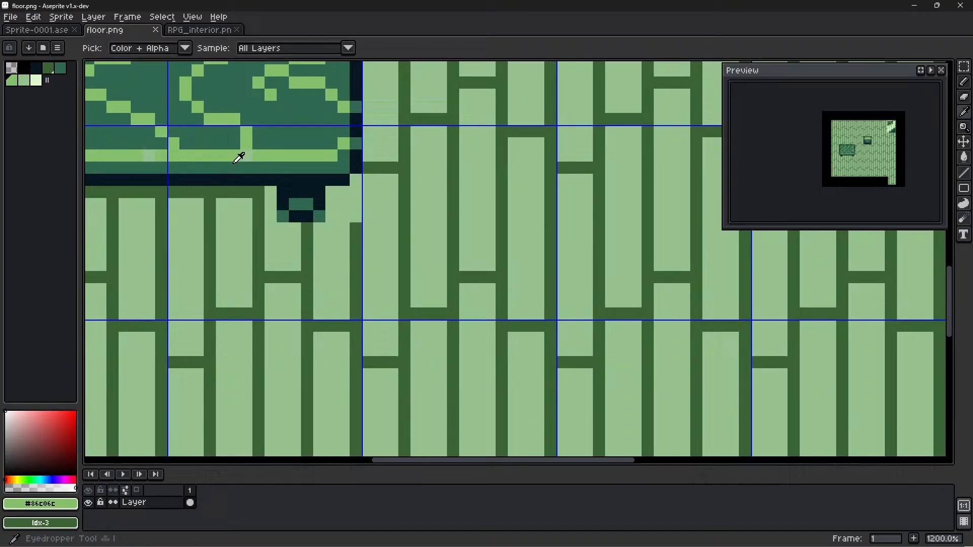
pyautogui.click(356, 243)
pyautogui.press('b')
pyautogui.click(355, 189)
pyautogui.moveTo(355, 187); pyautogui.dragTo(357, 217)
pyautogui.scroll(-4, 342, 208)
pyautogui.moveTo(251, 244); pyautogui.dragTo(260, 279, button='middle')
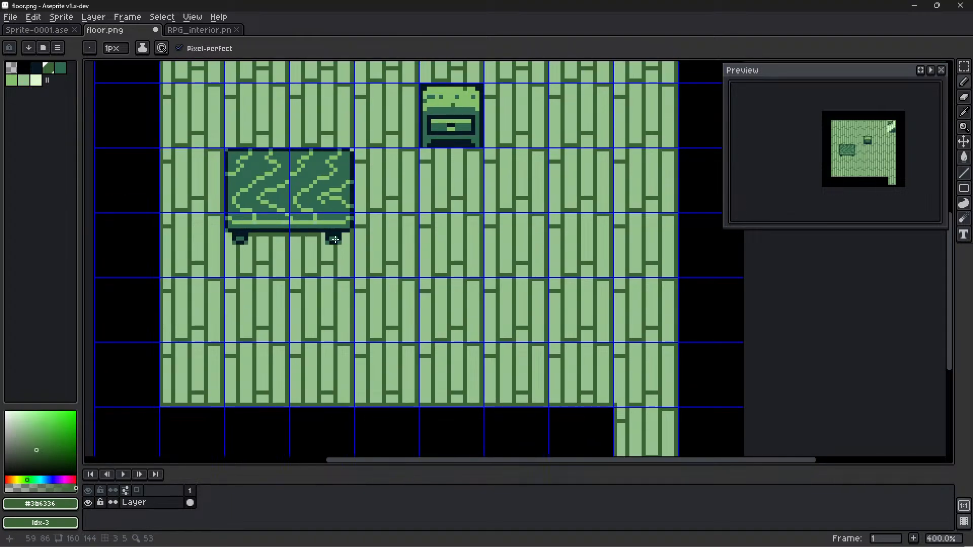
# Check the retouched table and the cabinet in floor.png, save the file, and leave the whole room in view at 200%
pyautogui.scroll(5, 334, 240)
pyautogui.scroll(-3, 348, 306)
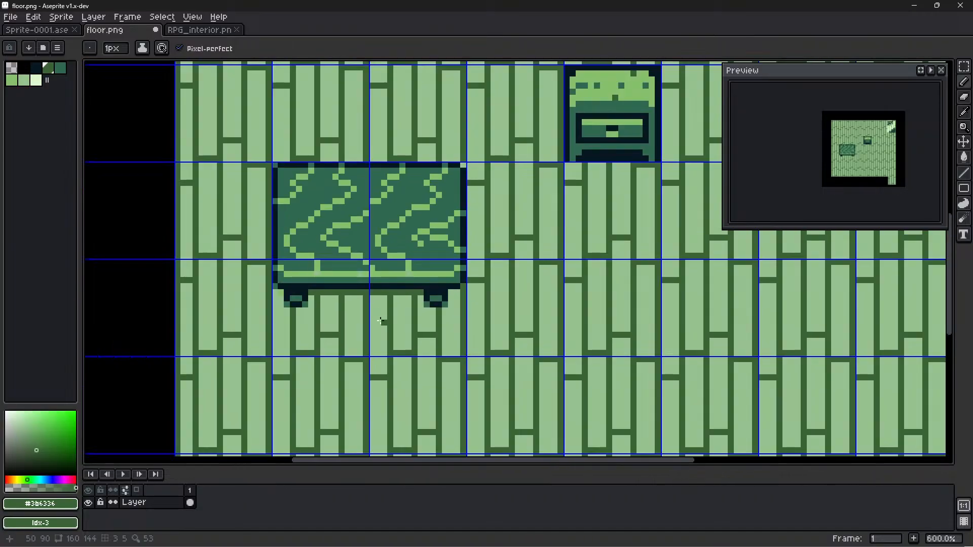
pyautogui.scroll(-2, 381, 321)
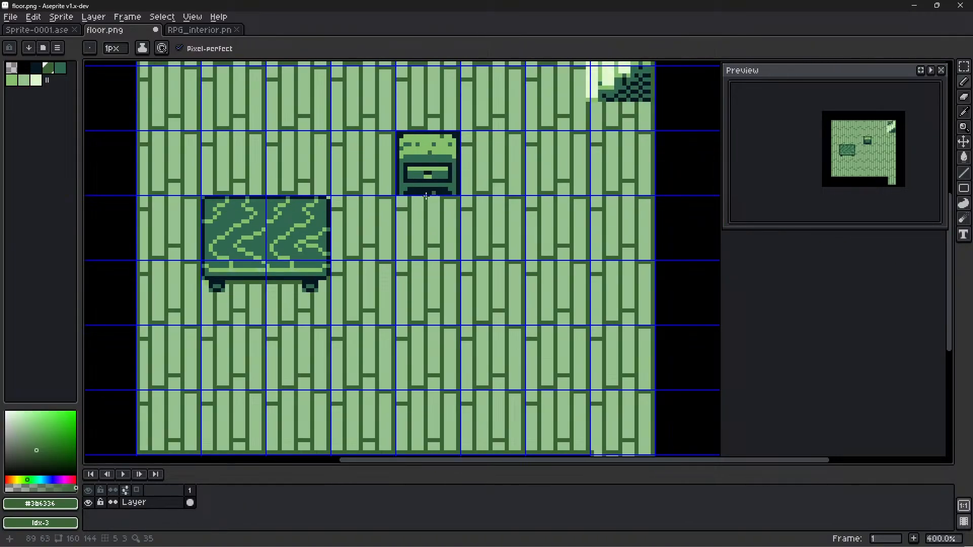
pyautogui.scroll(-1, 458, 238)
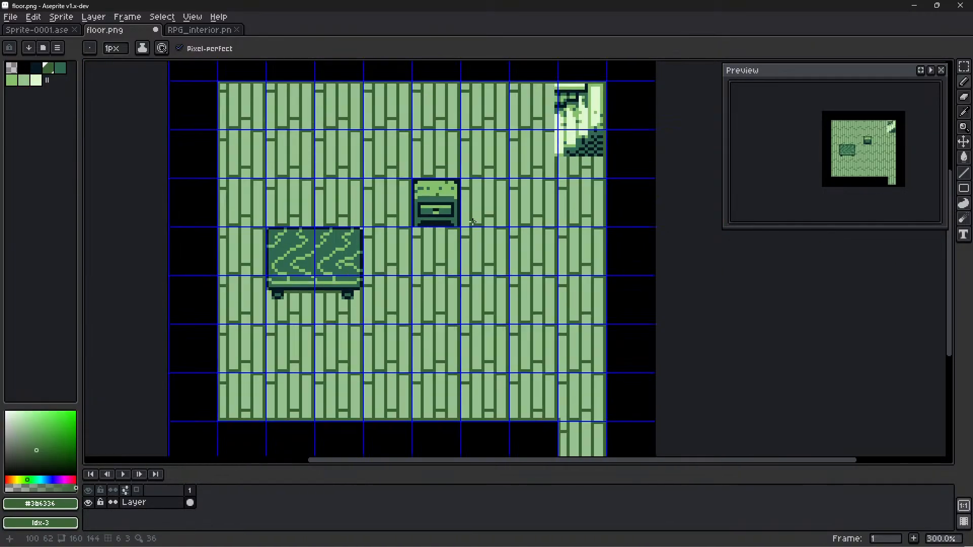
pyautogui.scroll(-1, 434, 247)
pyautogui.click(10, 17)
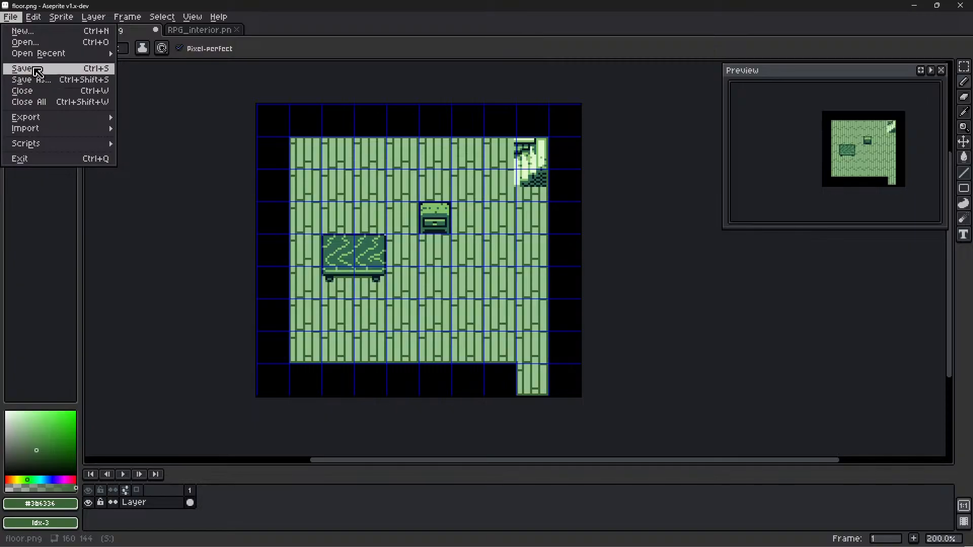
pyautogui.click(19, 67)
pyautogui.scroll(1, 578, 212)
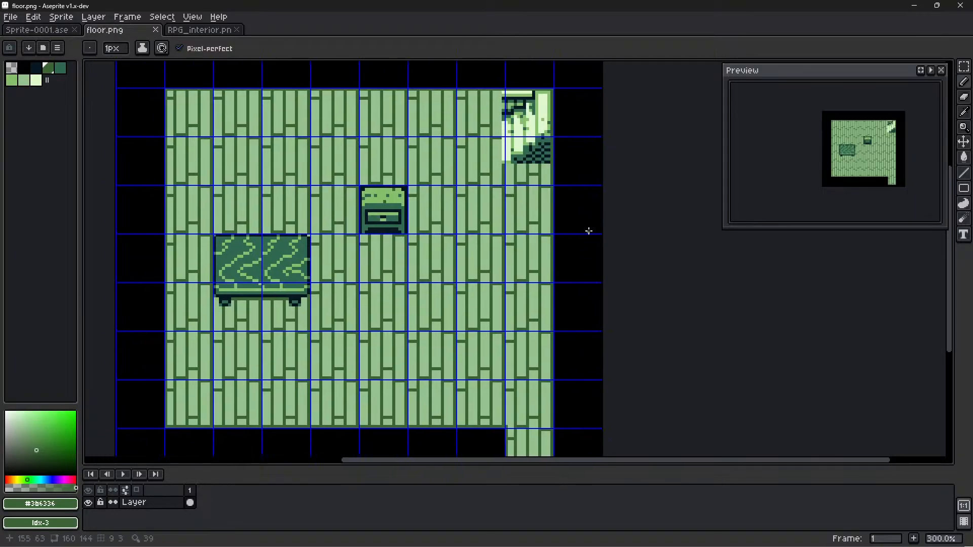
pyautogui.scroll(-1, 609, 216)
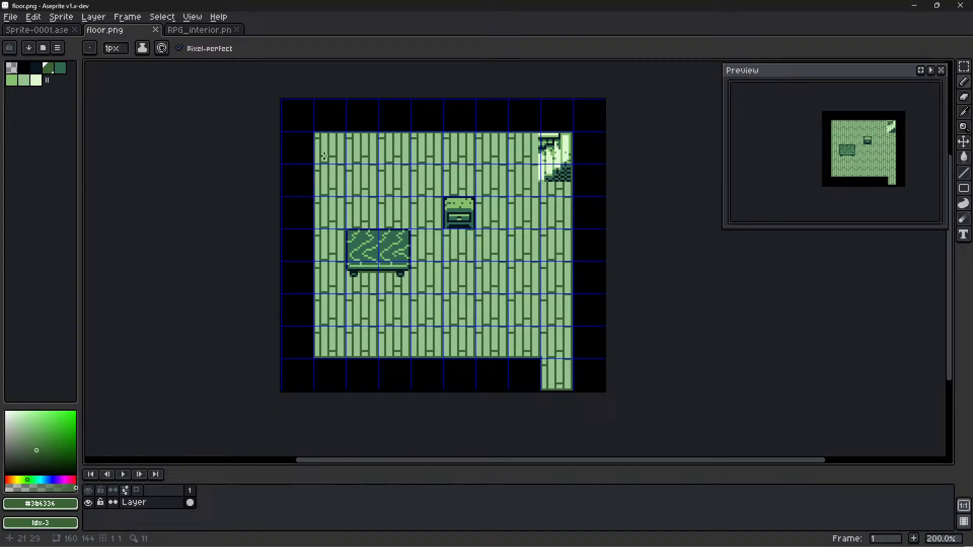
# Examine the whole interior tileset in RPG_interior.png at 300% and return to floor.png
pyautogui.click(211, 29)
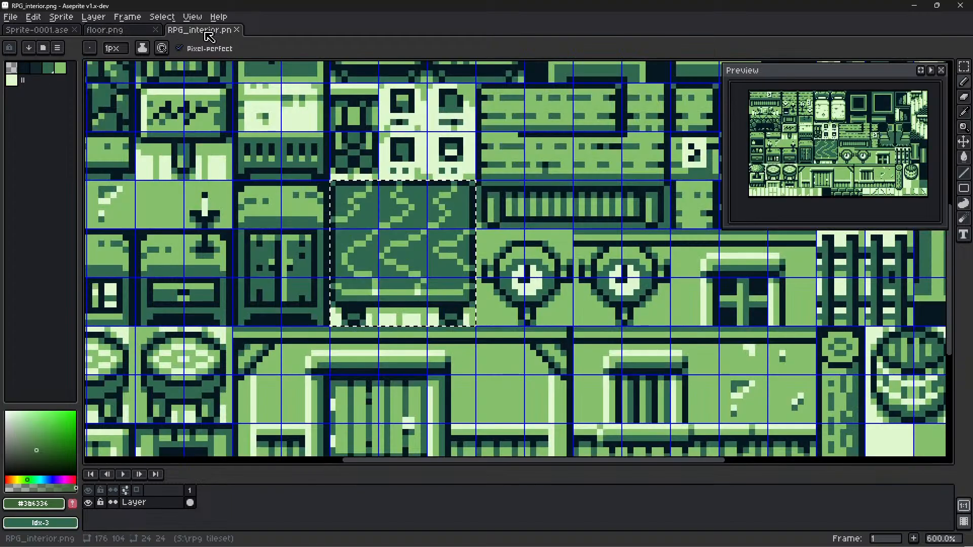
pyautogui.scroll(-3, 402, 186)
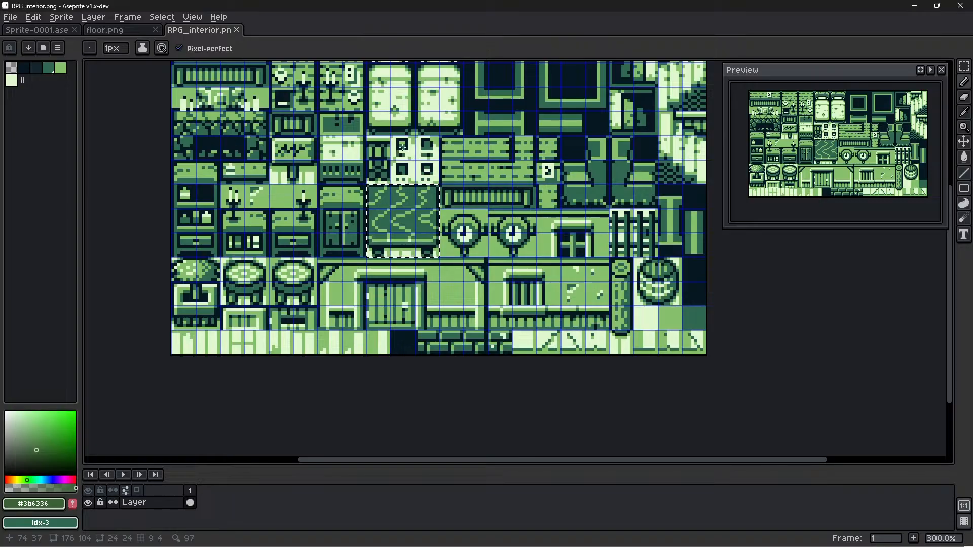
pyautogui.moveTo(405, 150); pyautogui.dragTo(372, 176, button='middle')
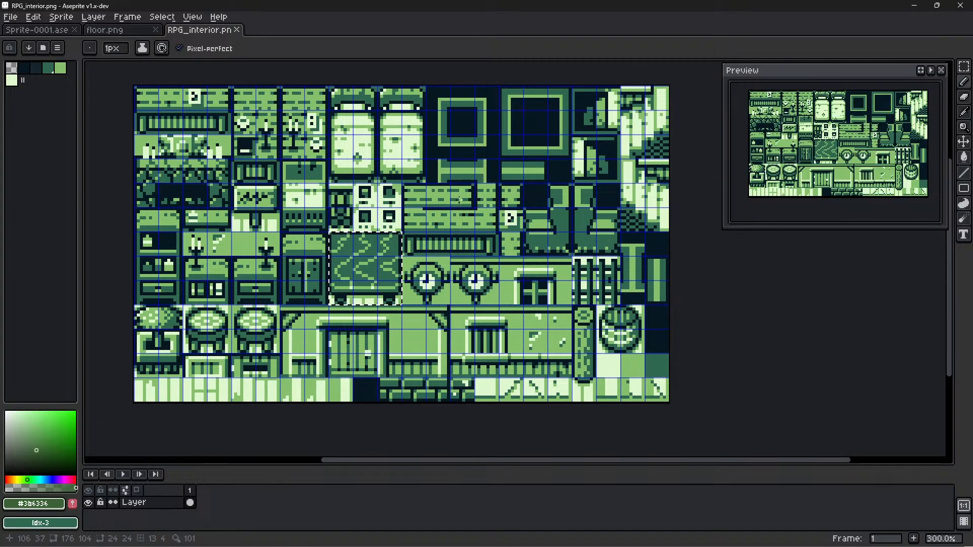
pyautogui.click(116, 30)
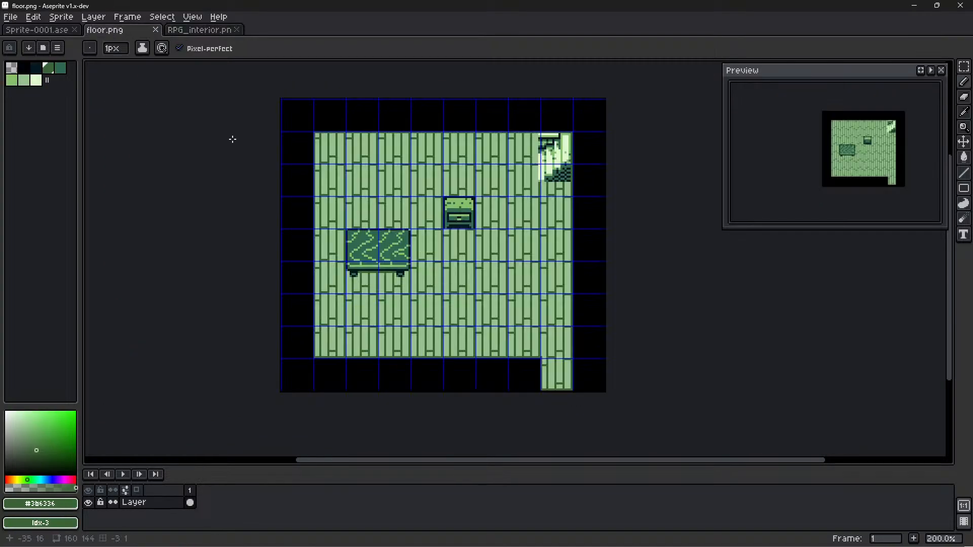
# Examine the grass, dirt, plank and ladder tiles in Sprite-0001.aseprite, undo the stray stroke there, and return to RPG_interior.png
pyautogui.click(50, 30)
pyautogui.moveTo(426, 160); pyautogui.dragTo(444, 318)
pyautogui.hotkey('ctrl', 'z')
pyautogui.scroll(5, 482, 256)
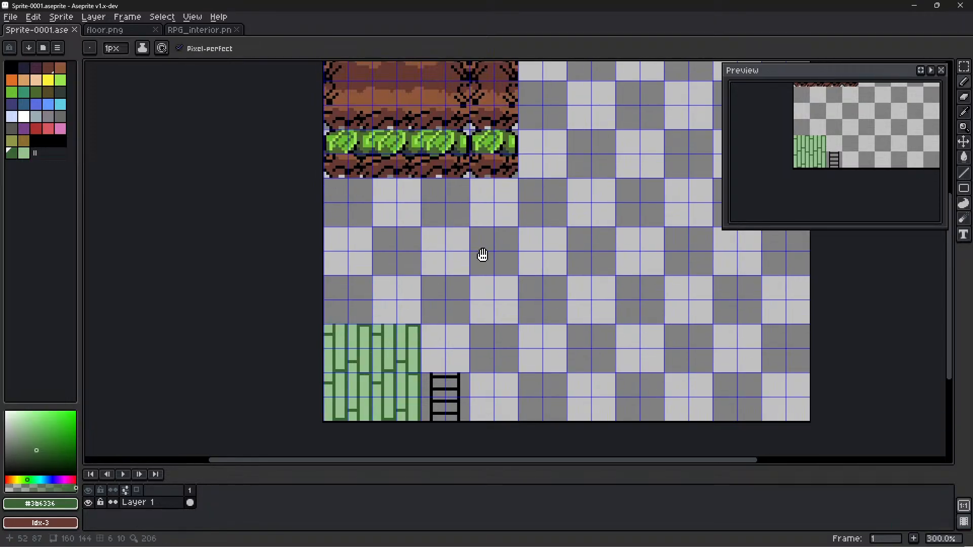
pyautogui.scroll(-5, 456, 222)
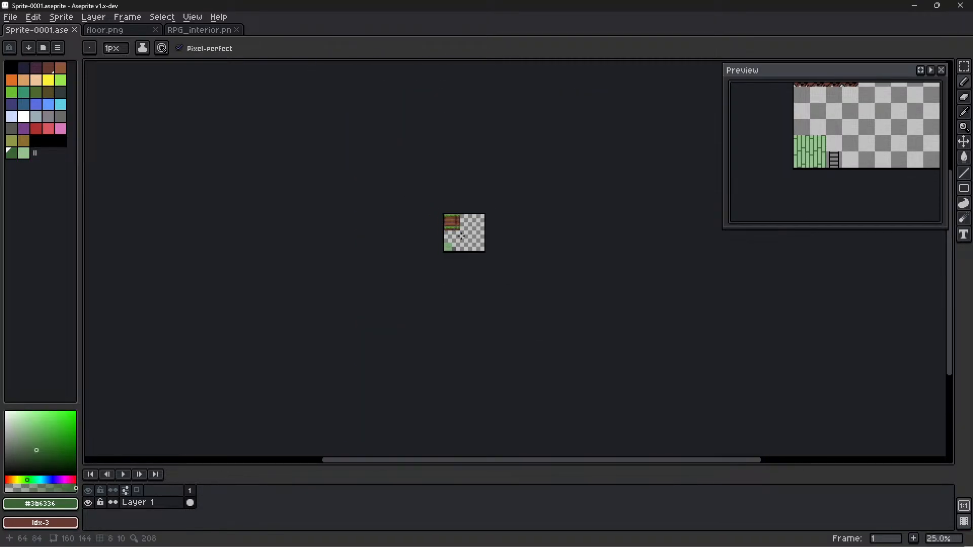
pyautogui.scroll(4, 464, 239)
pyautogui.moveTo(447, 197); pyautogui.dragTo(511, 301, button='middle')
pyautogui.scroll(-1, 511, 300)
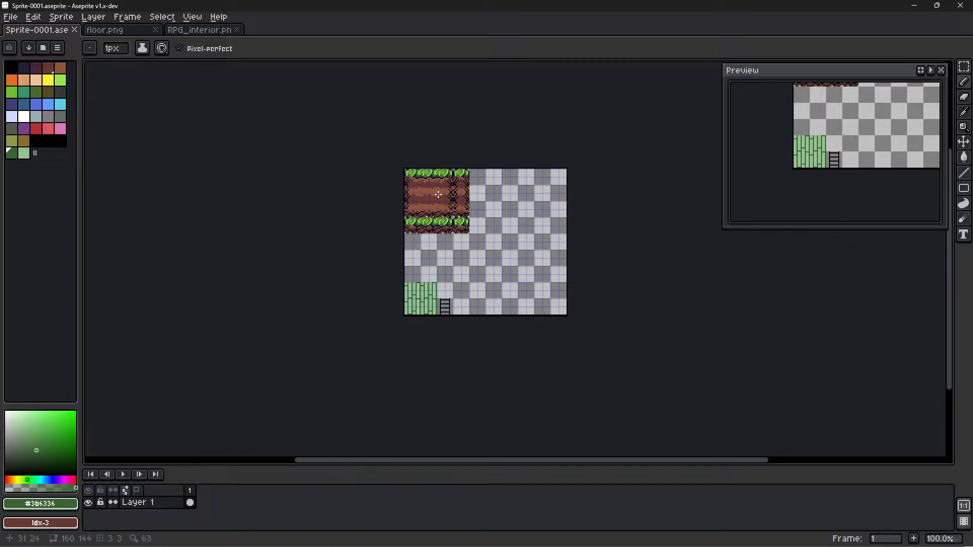
pyautogui.scroll(2, 438, 194)
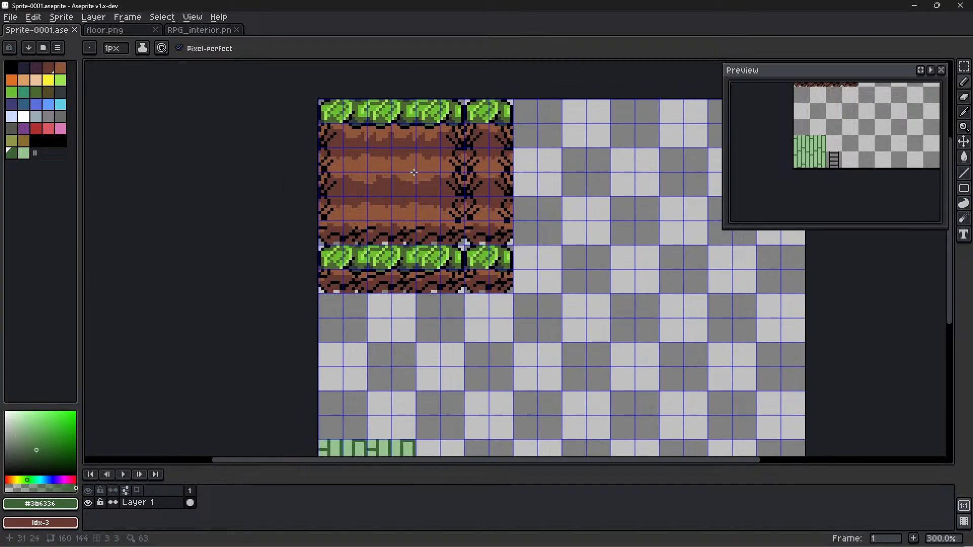
pyautogui.click(122, 31)
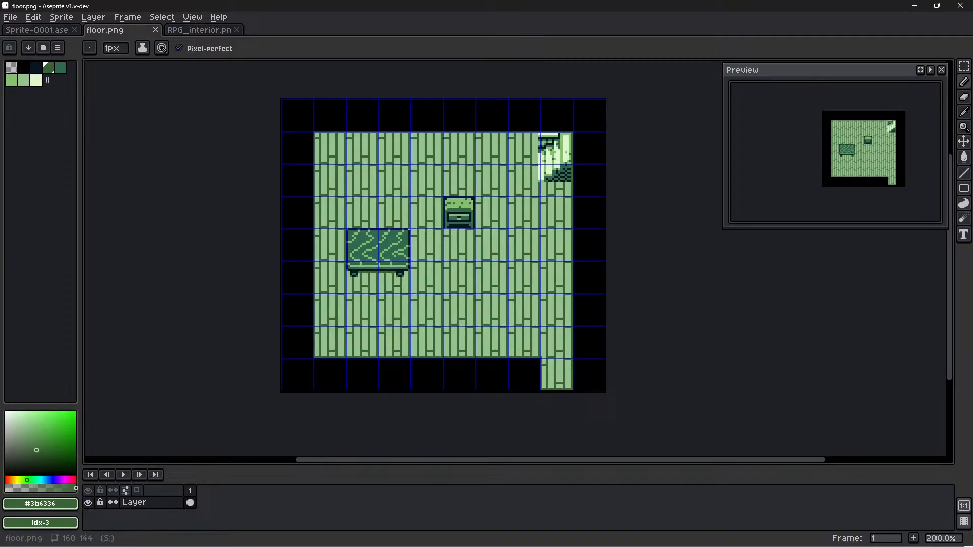
pyautogui.click(201, 29)
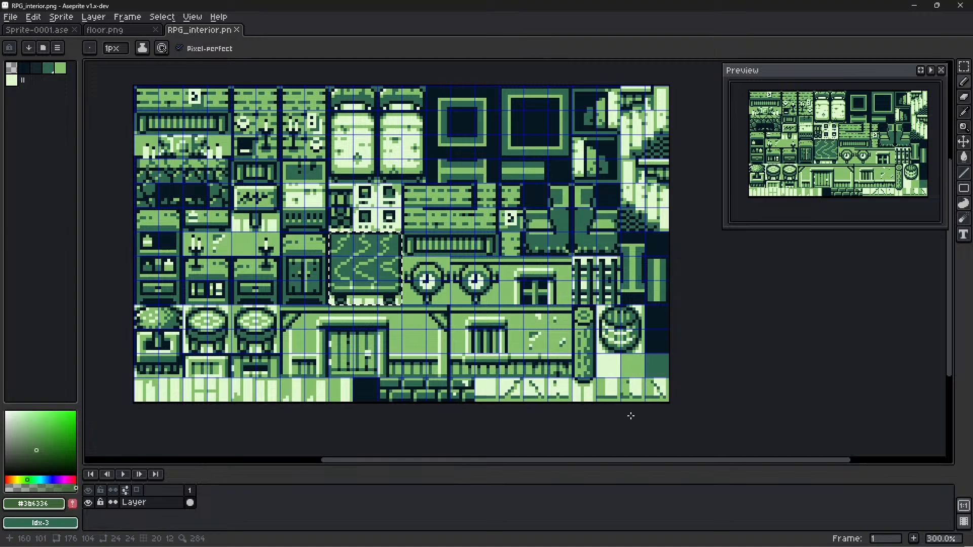
# Switch to GB Studio and review the layout and connections of Scene 1, Scene 2 and Scene 3
pyautogui.moveTo(680, 546)
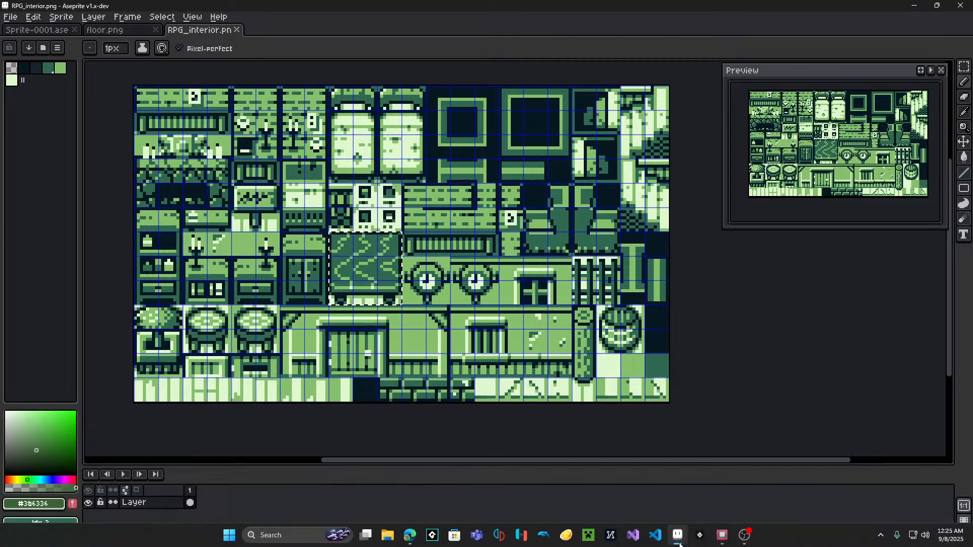
pyautogui.click(723, 544)
pyautogui.scroll(-2, 456, 228)
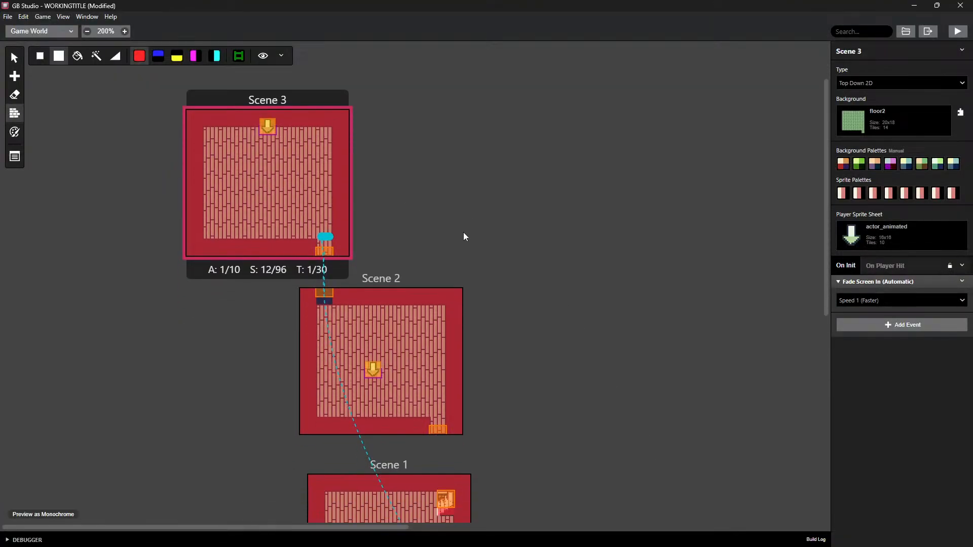
pyautogui.scroll(-4, 464, 207)
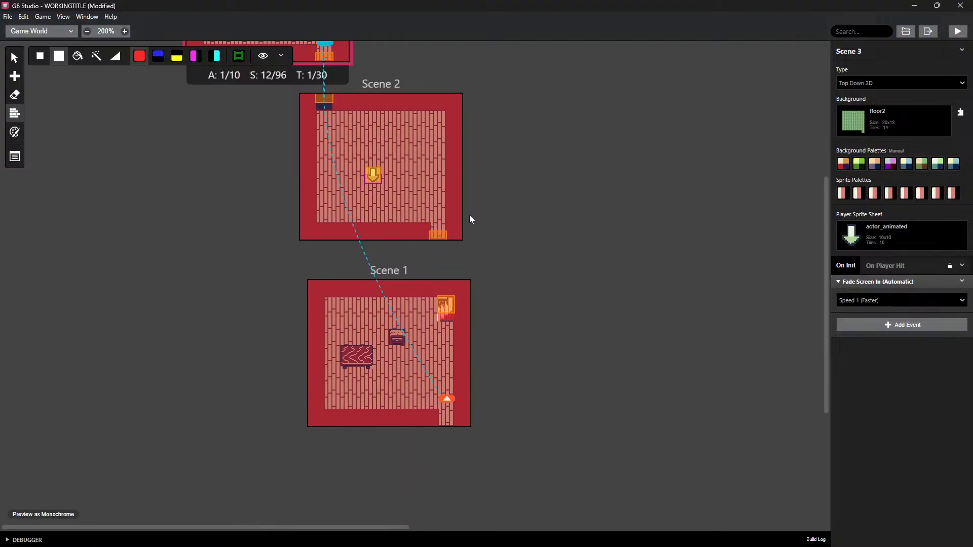
pyautogui.scroll(5, 469, 217)
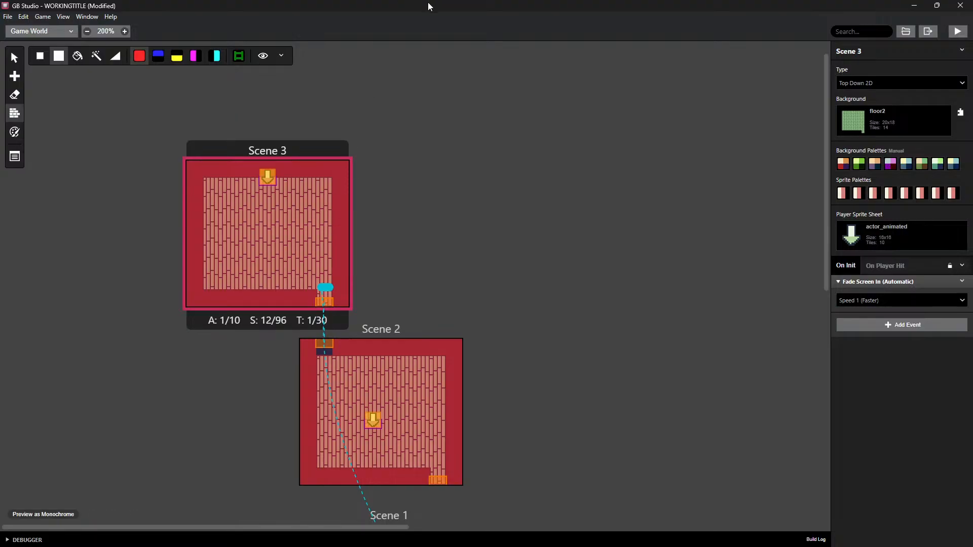
pyautogui.scroll(-2, 458, 220)
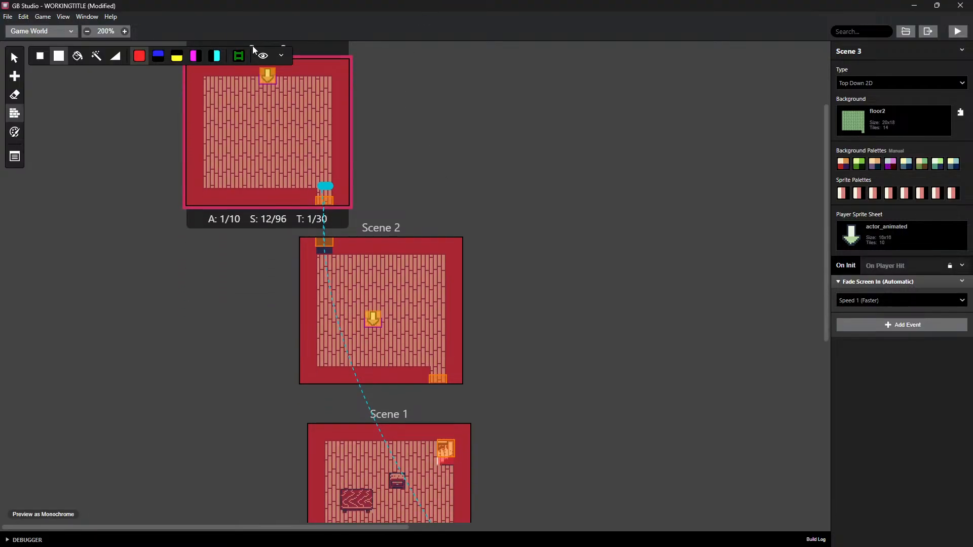
pyautogui.scroll(-2, 586, 328)
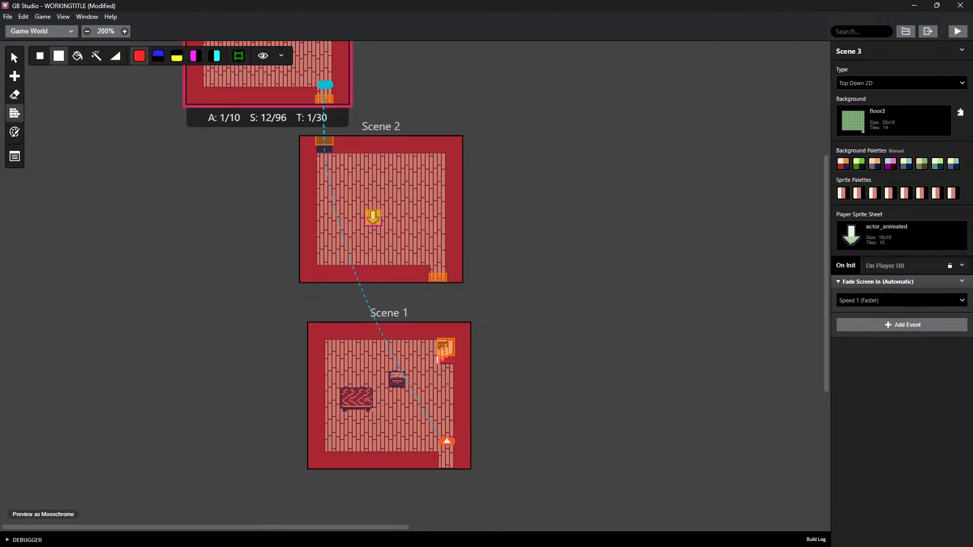
pyautogui.moveTo(539, 222); pyautogui.dragTo(674, 281, button='middle')
pyautogui.scroll(-2, 542, 330)
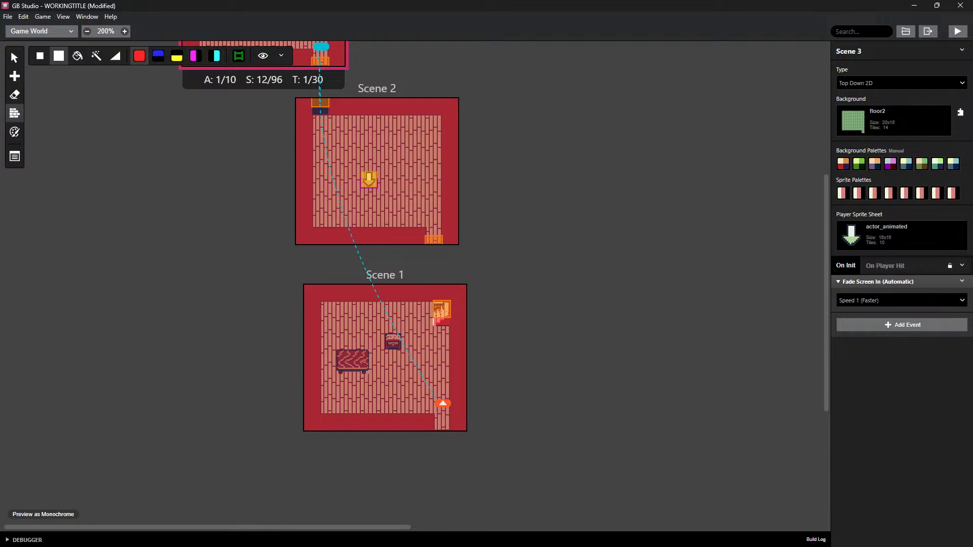
# Open bg.png through File Explorer, examine its sketched room layout enlarged to 418%, and close the image
pyautogui.click(8, 17)
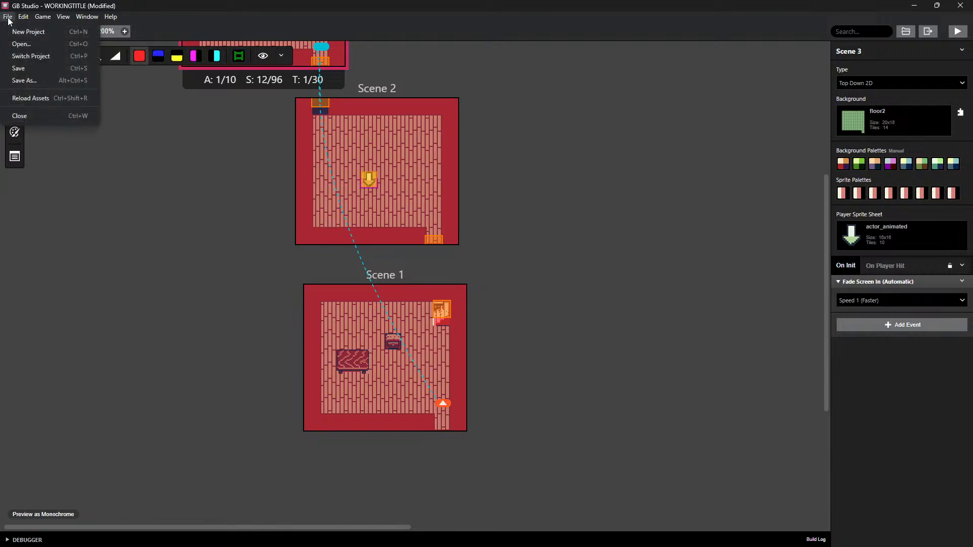
pyautogui.press('Escape')
pyautogui.moveTo(446, 545)
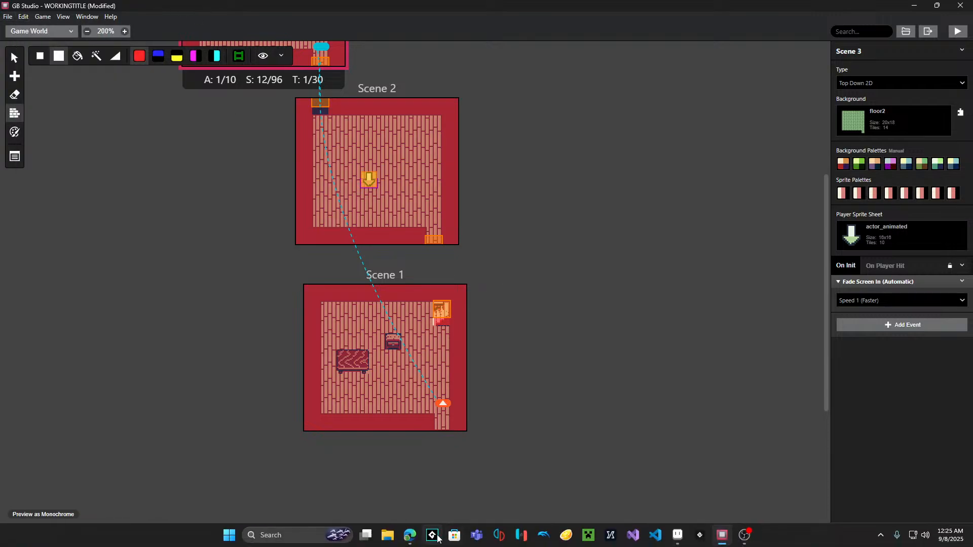
pyautogui.click(394, 538)
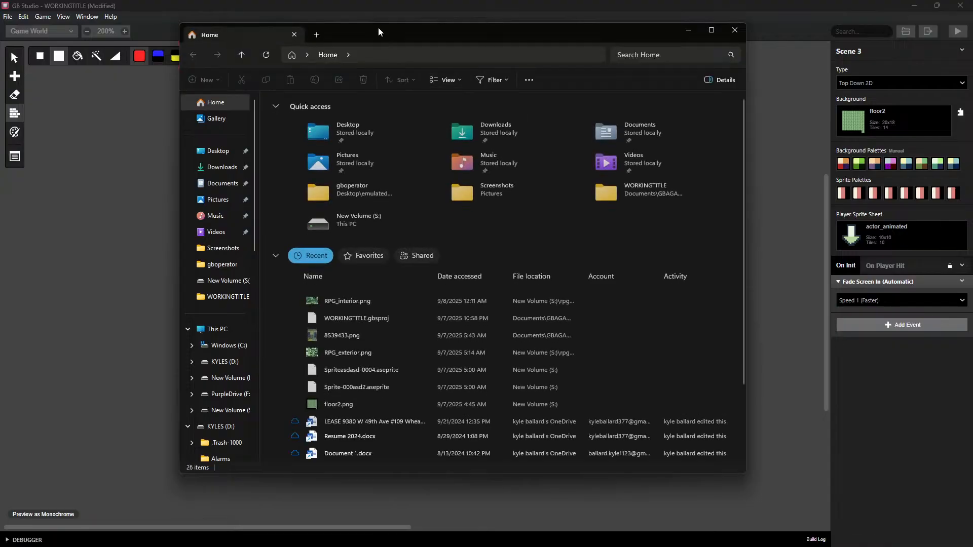
pyautogui.moveTo(378, 27); pyautogui.dragTo(0, 122)
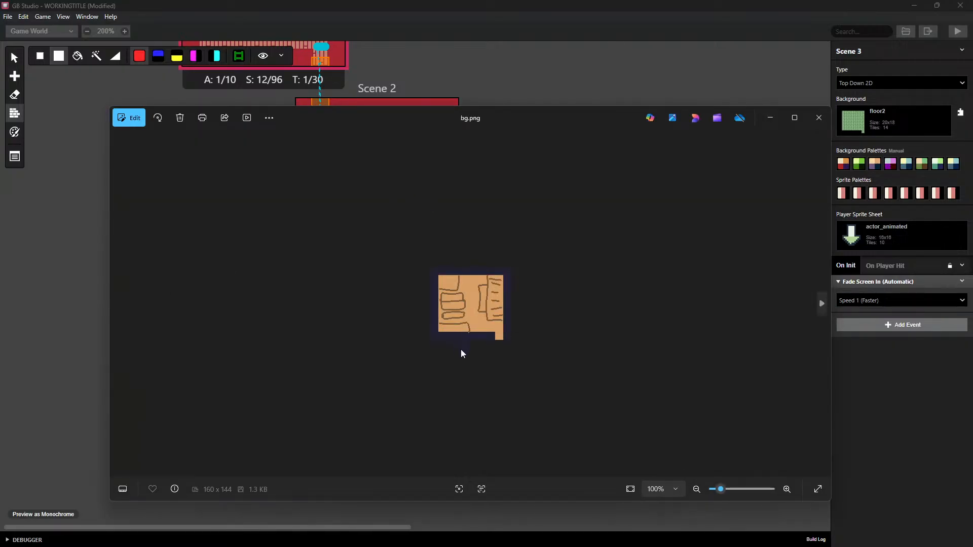
pyautogui.scroll(5, 488, 310)
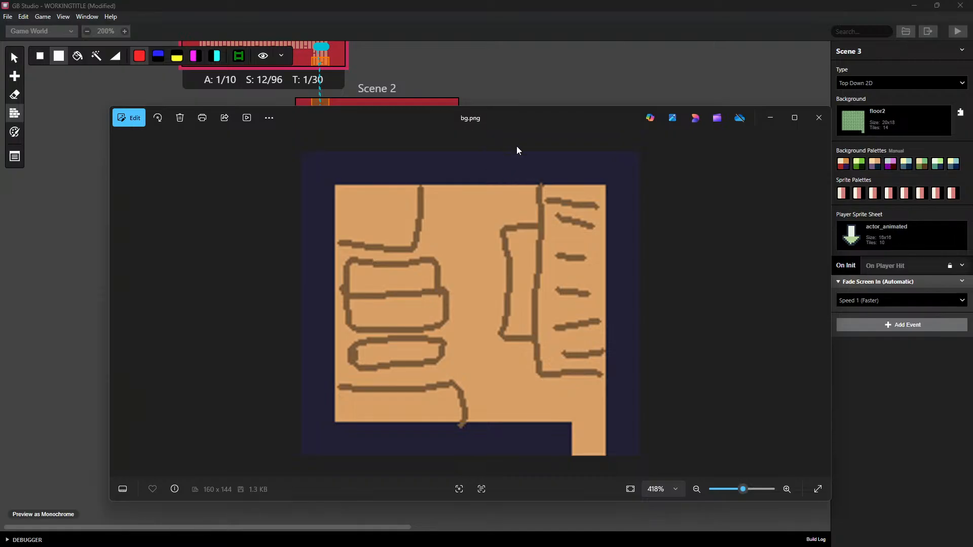
pyautogui.click(819, 118)
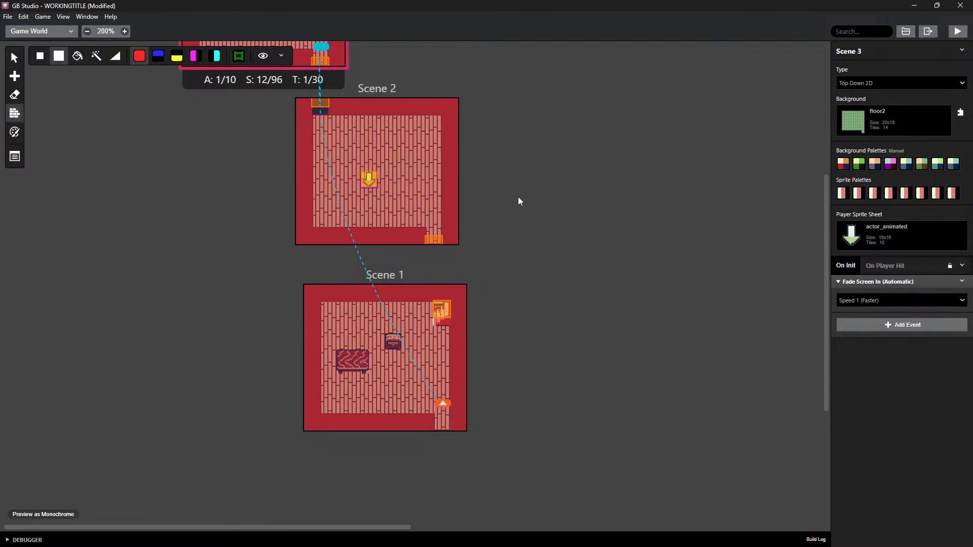
# Examine the table, cabinet and existing wall collisions in Scene 1 at several zoom levels
pyautogui.moveTo(536, 184); pyautogui.dragTo(598, 179, button='middle')
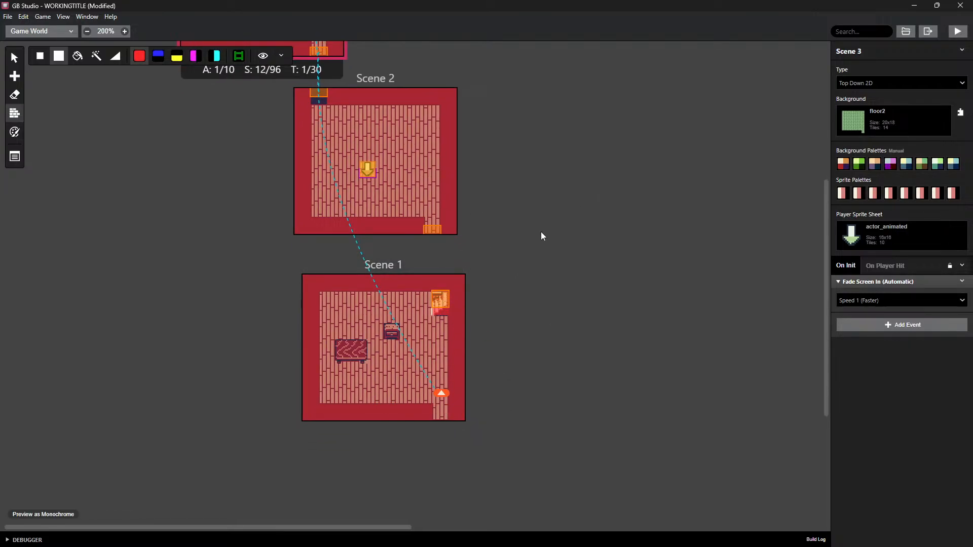
pyautogui.click(125, 31)
pyautogui.scroll(-3, 626, 273)
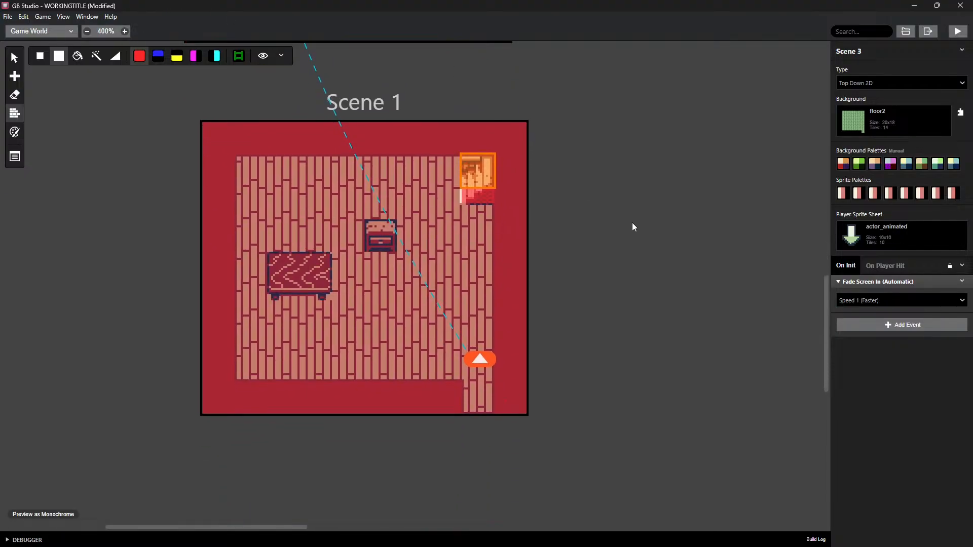
pyautogui.keyDown('ctrl'); pyautogui.scroll(-6, 640, 275); pyautogui.keyUp('ctrl')
pyautogui.keyDown('ctrl'); pyautogui.scroll(5, 167, 323); pyautogui.keyUp('ctrl')
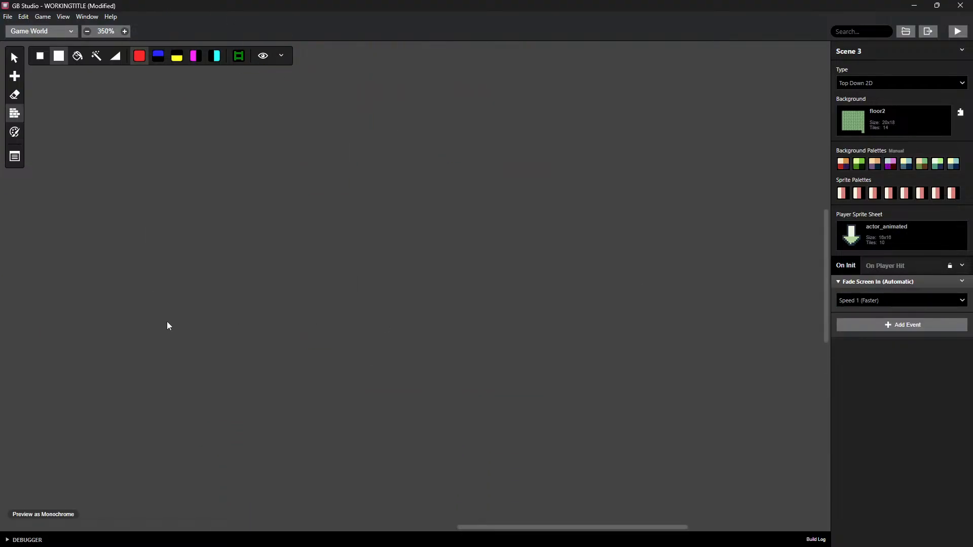
pyautogui.moveTo(166, 324); pyautogui.dragTo(582, 222, button='middle')
pyautogui.scroll(-5, 546, 250)
pyautogui.keyDown('ctrl'); pyautogui.scroll(-6, 466, 299); pyautogui.keyUp('ctrl')
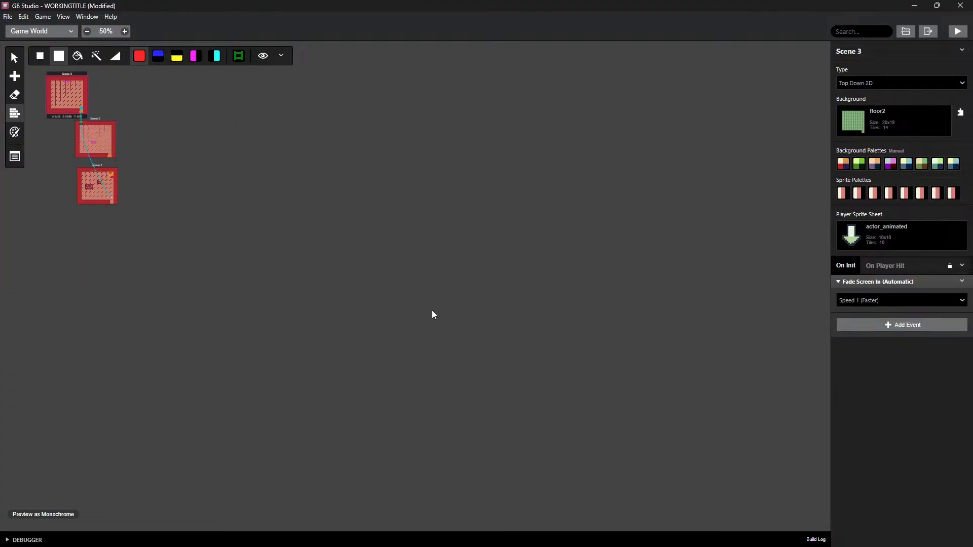
pyautogui.keyDown('ctrl'); pyautogui.scroll(4, 89, 190); pyautogui.keyUp('ctrl')
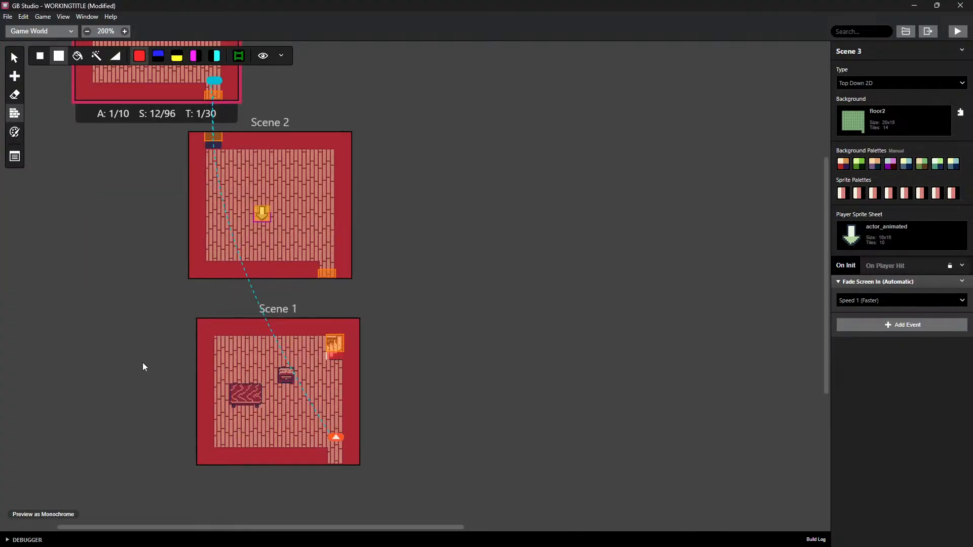
pyautogui.moveTo(138, 358); pyautogui.dragTo(260, 283, button='middle')
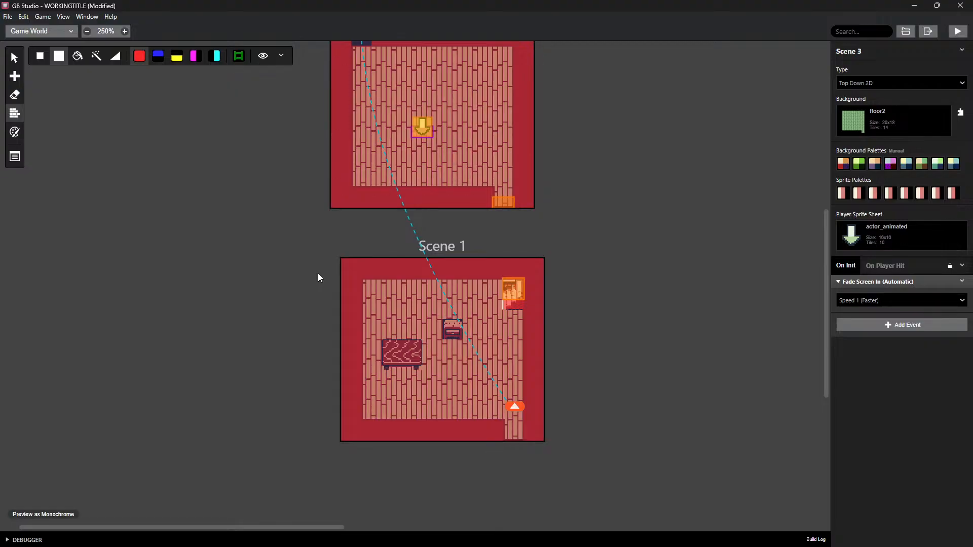
pyautogui.scroll(1, 594, 258)
pyautogui.moveTo(594, 256); pyautogui.dragTo(530, 188, button='middle')
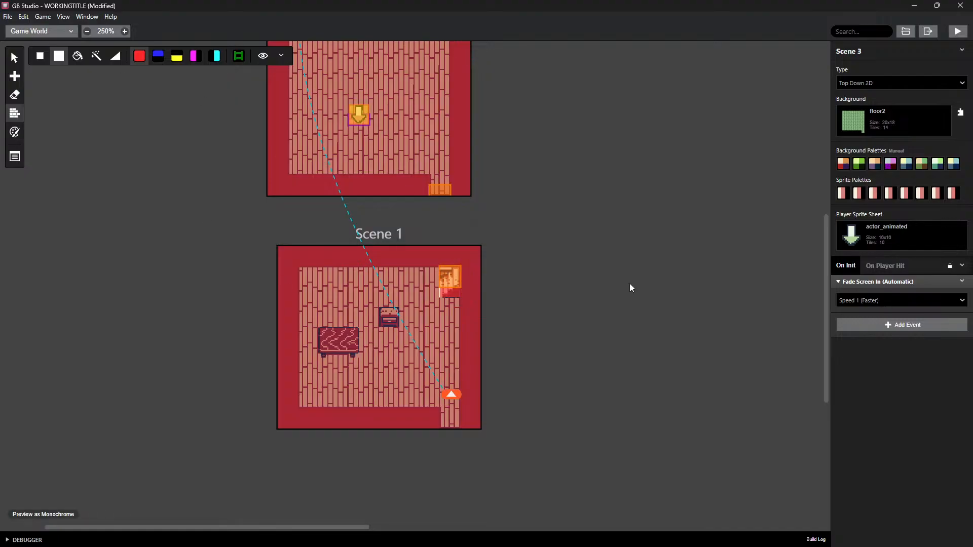
# Paint a solid 16px collision block over the small cabinet in Scene 1
pyautogui.scroll(-2, 551, 298)
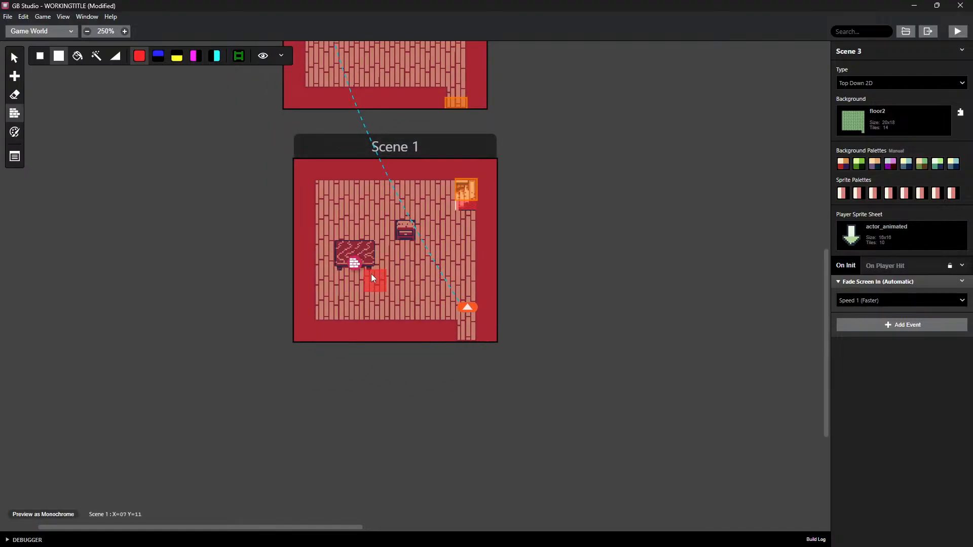
pyautogui.scroll(2, 534, 251)
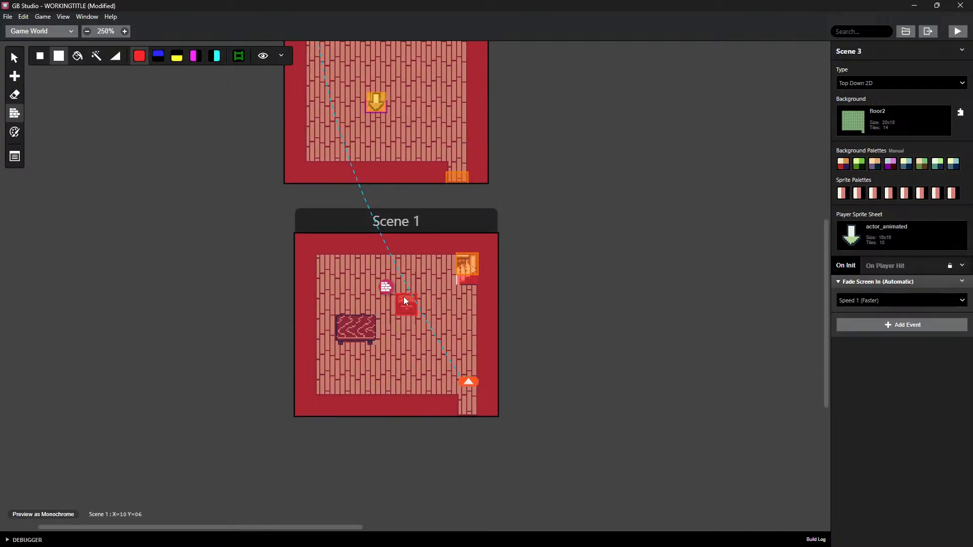
pyautogui.scroll(5, 404, 304)
pyautogui.scroll(-4, 398, 324)
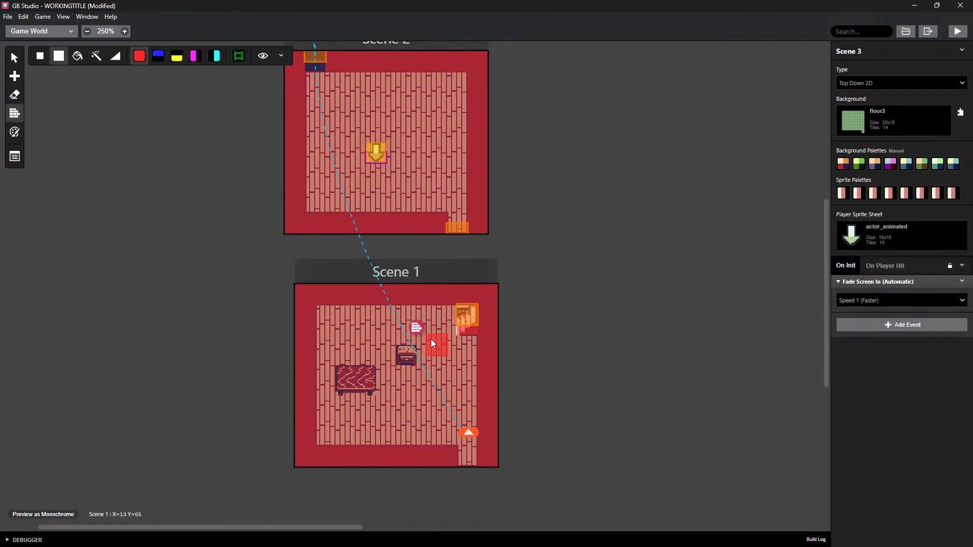
pyautogui.keyDown('ctrl'); pyautogui.scroll(5, 402, 356); pyautogui.keyUp('ctrl')
pyautogui.click(398, 340)
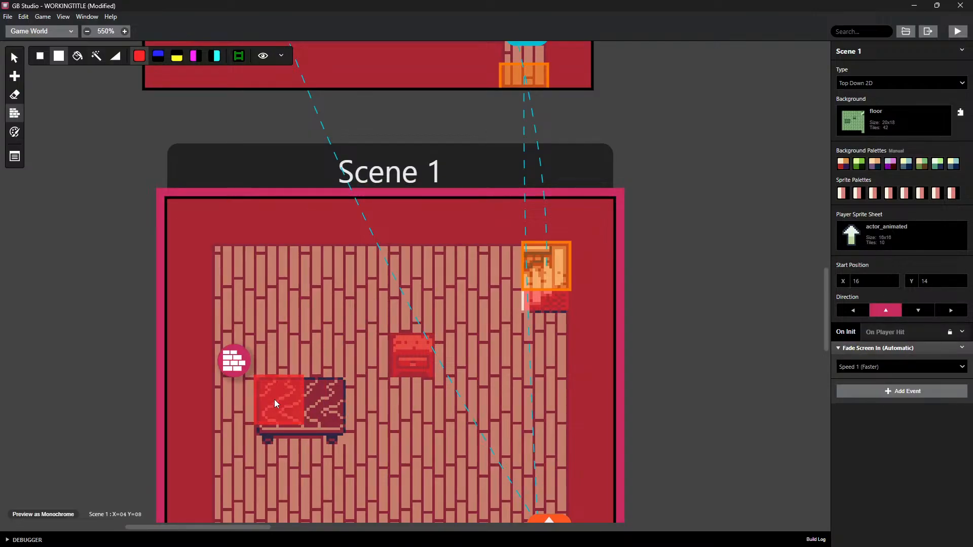
# Cover the Scene 1 table with solid collisions, using the 16px brush for its upper part and the 8px brush for its lower edge
pyautogui.moveTo(274, 399); pyautogui.dragTo(302, 399)
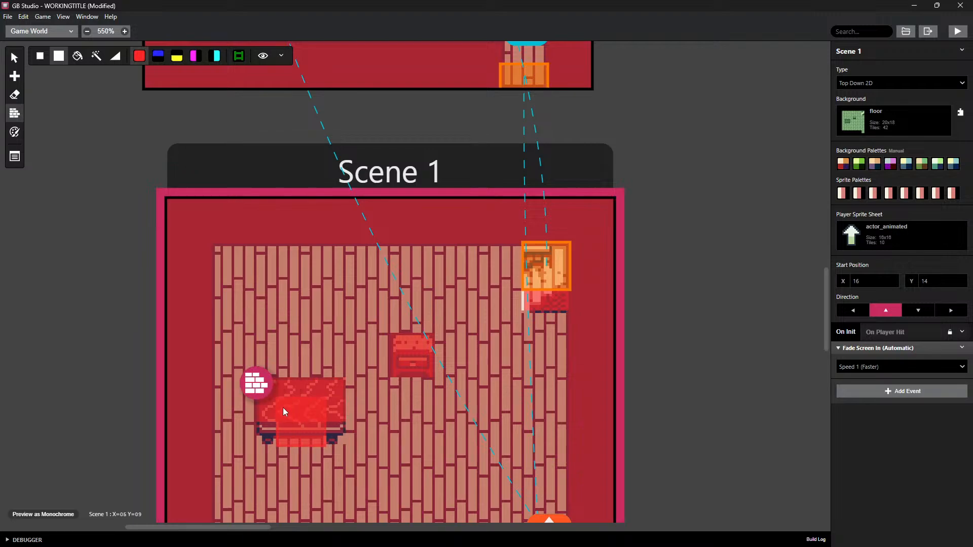
pyautogui.click(40, 57)
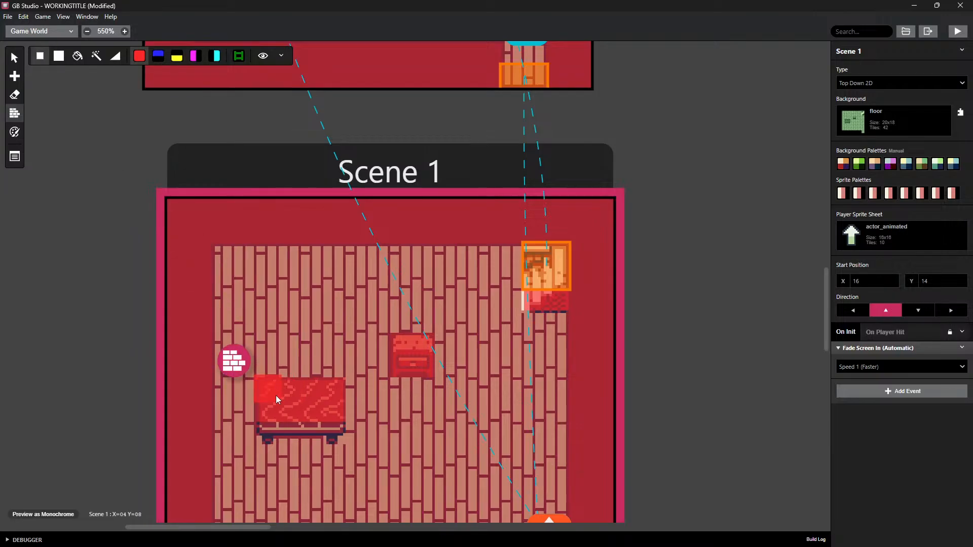
pyautogui.moveTo(271, 426); pyautogui.dragTo(333, 426)
pyautogui.press('9')
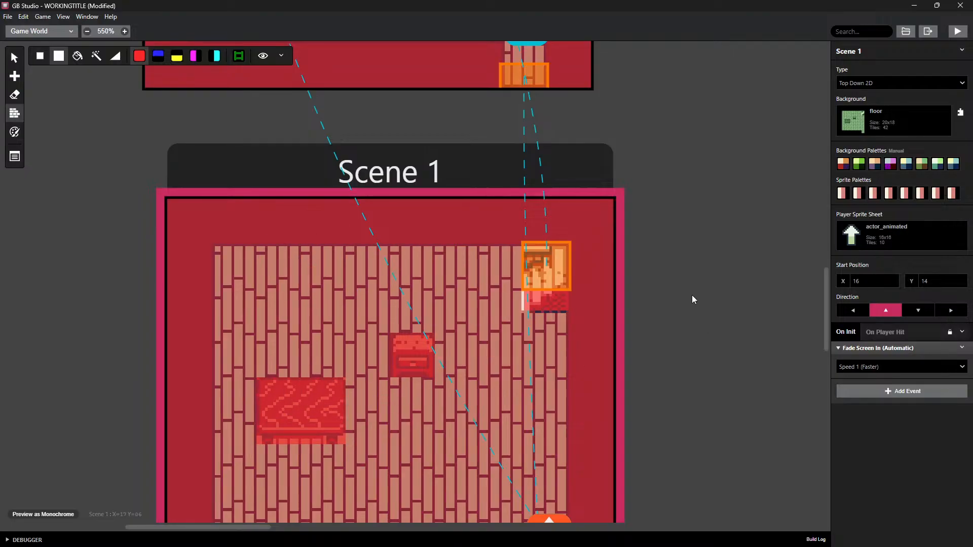
# Examine the furniture collisions, stairs trigger and player start in Scene 1, and the connected Scene 2 with its actor
pyautogui.scroll(-2, 687, 319)
pyautogui.scroll(2, 676, 385)
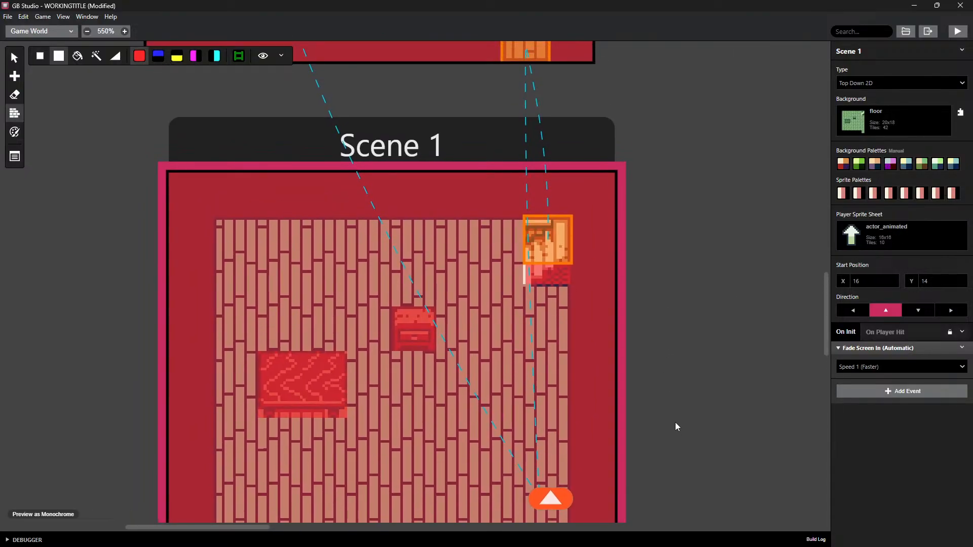
pyautogui.scroll(-4, 582, 344)
pyautogui.hscroll(1, 558, 315)
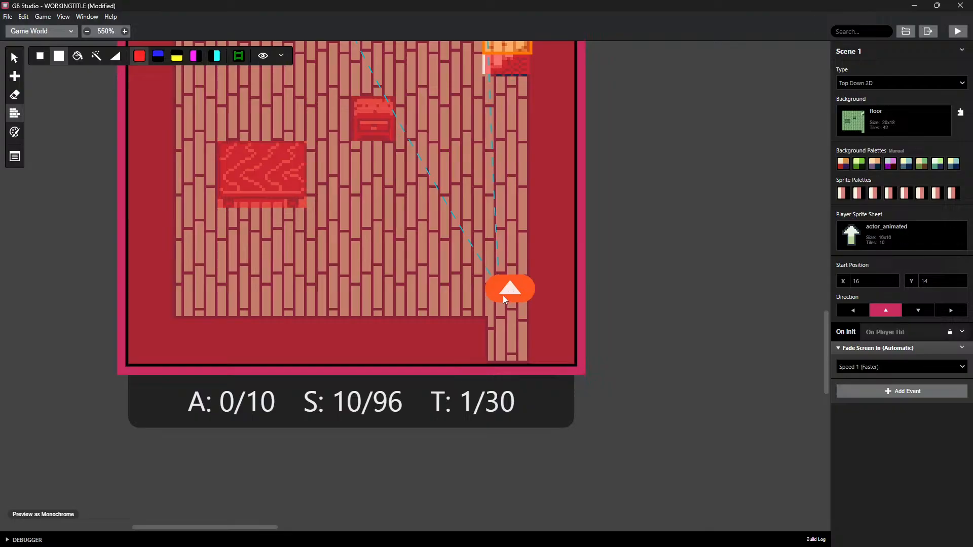
pyautogui.scroll(5, 663, 252)
pyautogui.hscroll(1, 580, 390)
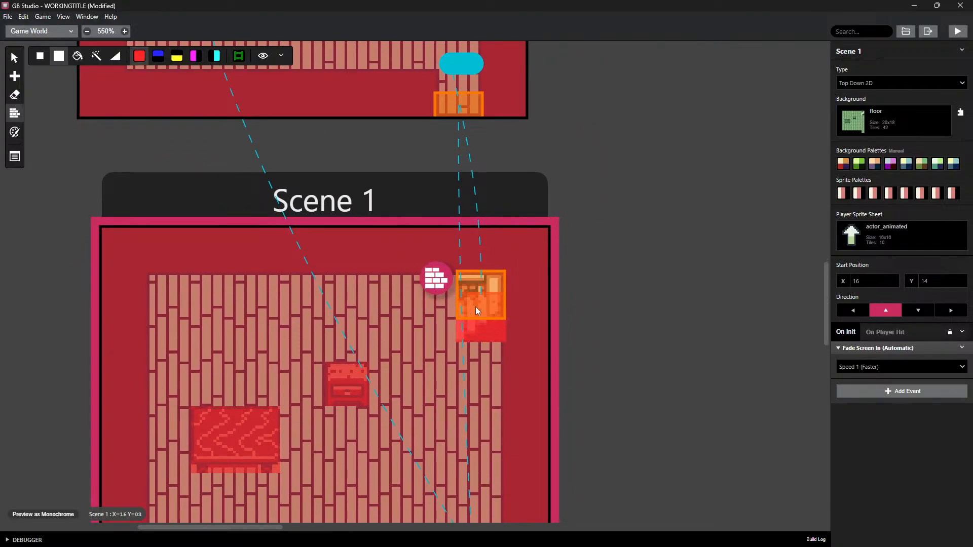
pyautogui.scroll(5, 603, 147)
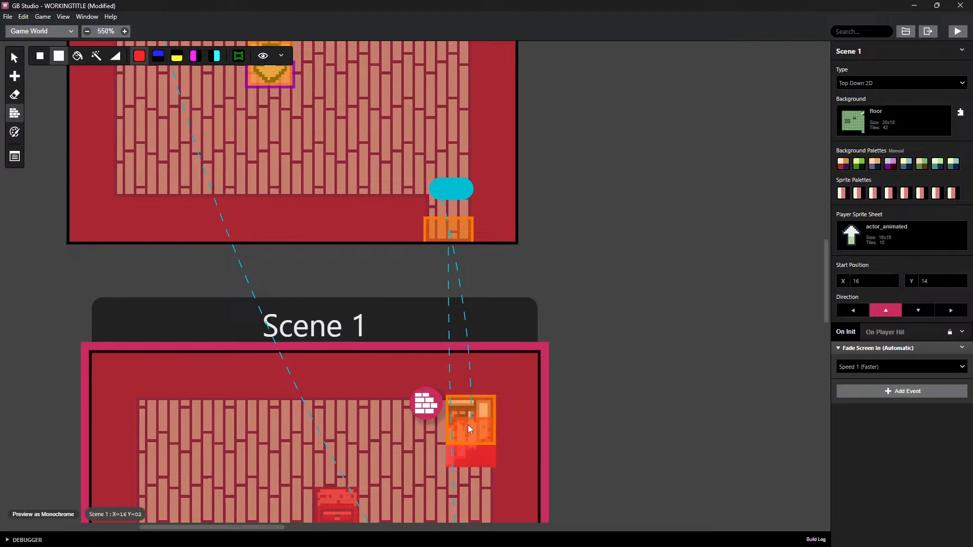
pyautogui.scroll(1, 620, 181)
pyautogui.scroll(-10, 612, 183)
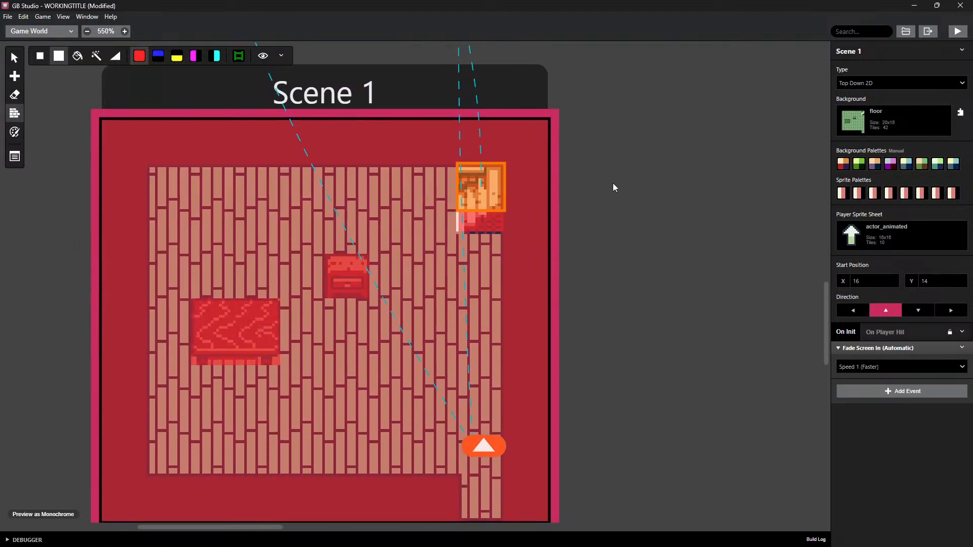
pyautogui.scroll(4, 612, 190)
pyautogui.keyDown('ctrl'); pyautogui.scroll(-8, 612, 189); pyautogui.keyUp('ctrl')
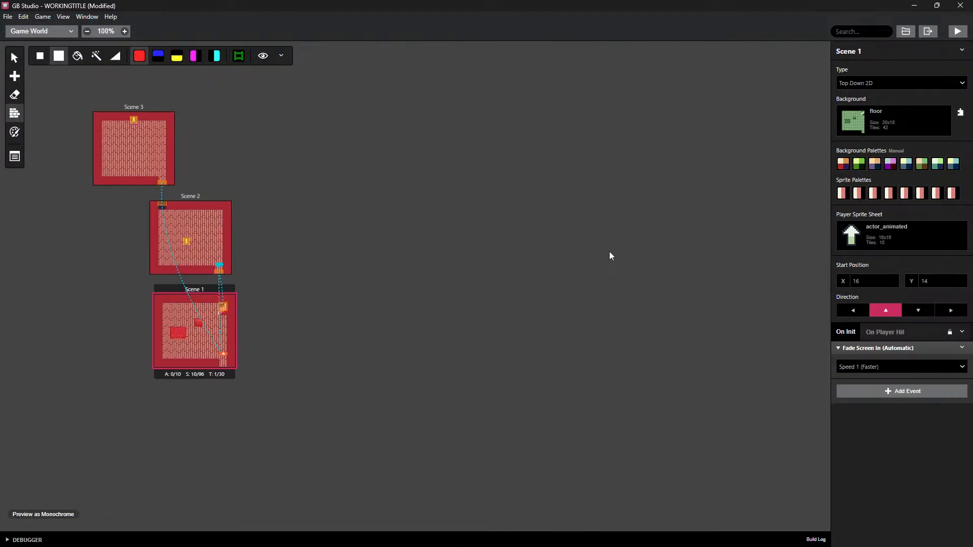
pyautogui.keyDown('ctrl'); pyautogui.scroll(2, 368, 263); pyautogui.keyUp('ctrl')
pyautogui.keyDown('ctrl'); pyautogui.scroll(3, 368, 263); pyautogui.keyUp('ctrl')
pyautogui.moveTo(134, 283); pyautogui.dragTo(603, 103, button='middle')
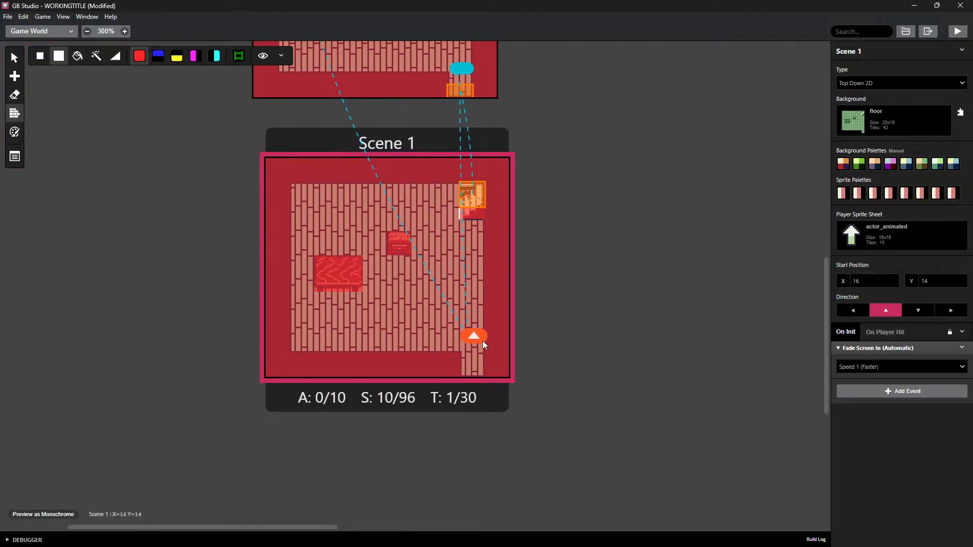
pyautogui.scroll(8, 466, 169)
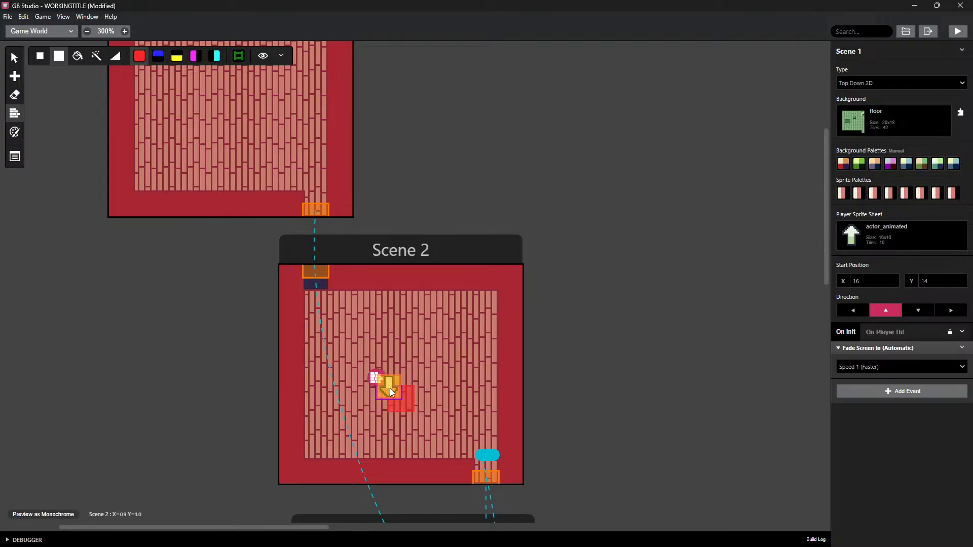
# Replace the Scene 2 actor's On Interact dialogue with "hey there stream how's it goin"
pyautogui.click(15, 58)
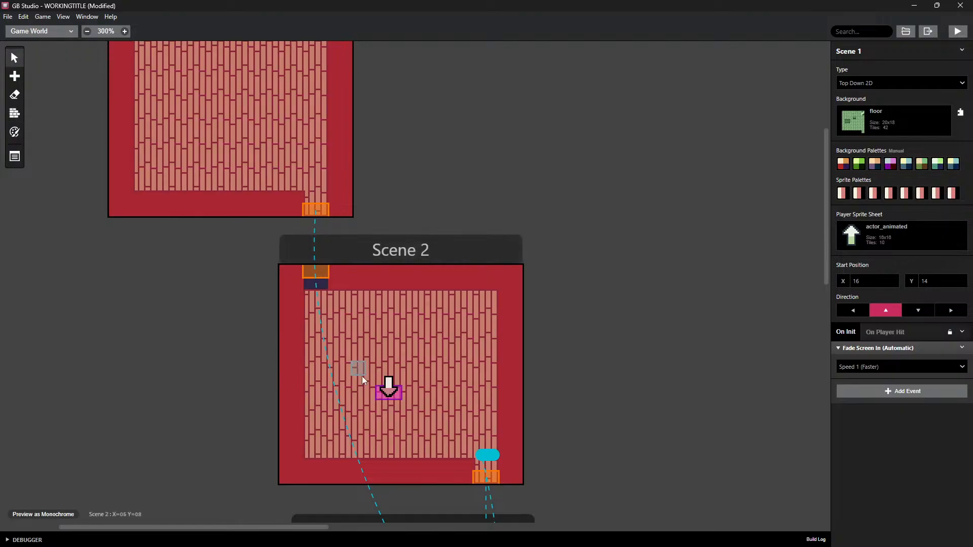
pyautogui.click(391, 392)
pyautogui.click(856, 300)
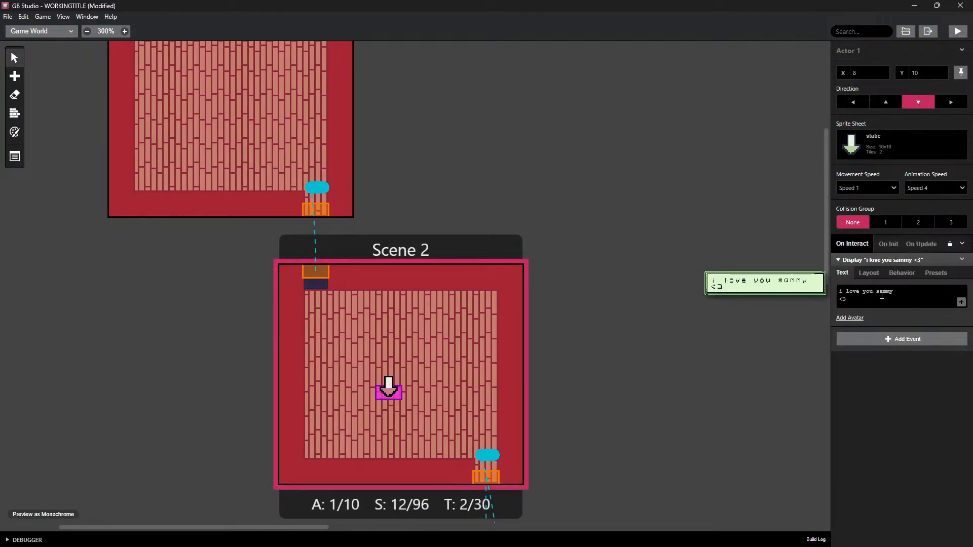
pyautogui.click(855, 299)
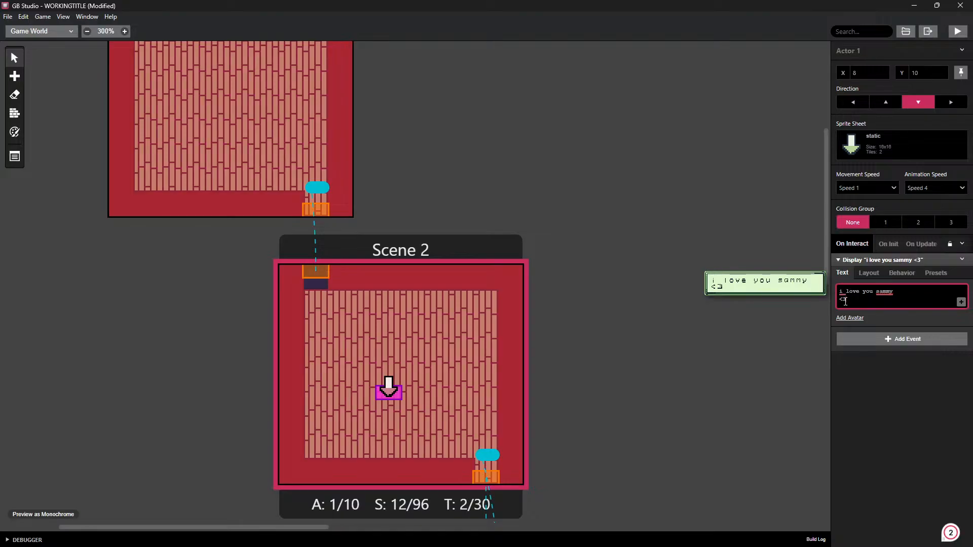
pyautogui.moveTo(845, 302); pyautogui.dragTo(834, 292)
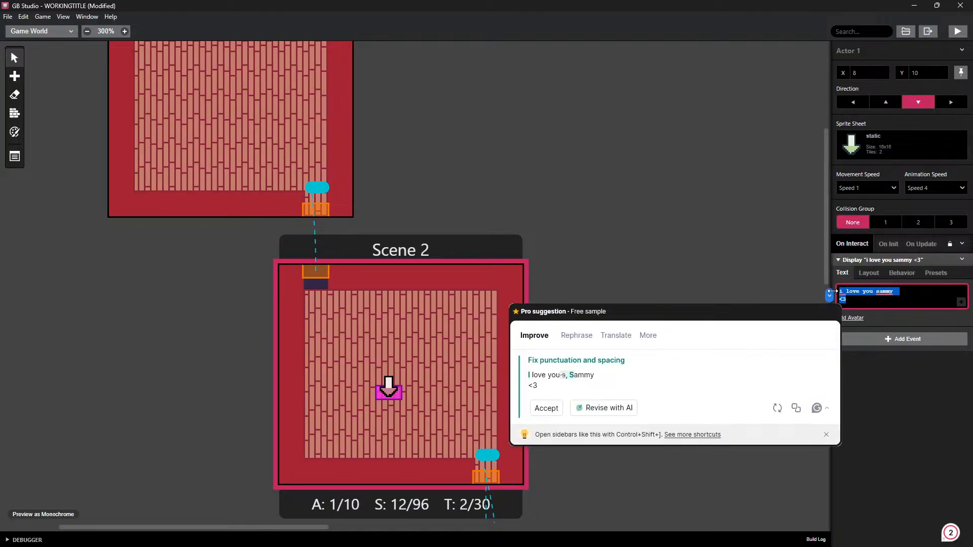
pyautogui.press('BackSpace')
pyautogui.write('hey ')
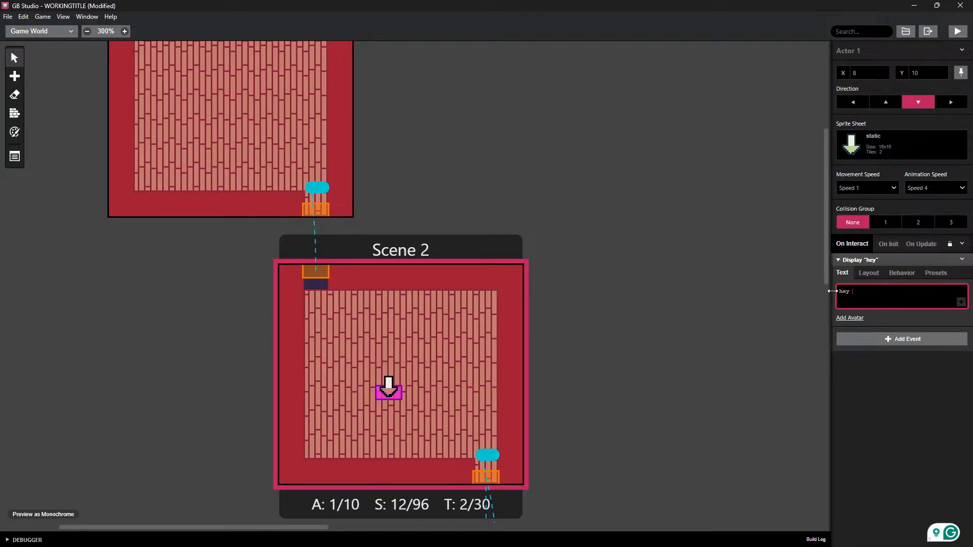
pyautogui.write('there stream hos')
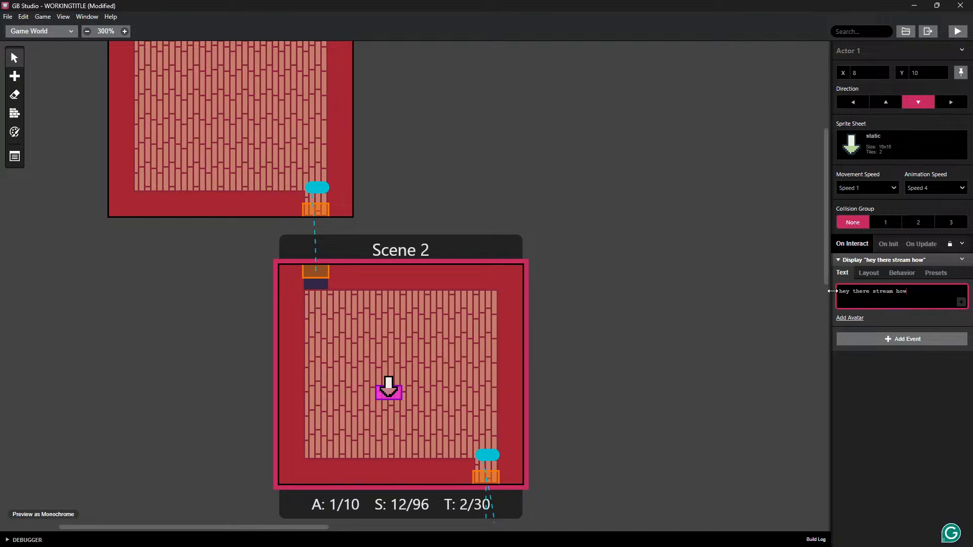
pyautogui.write("'s it goin")
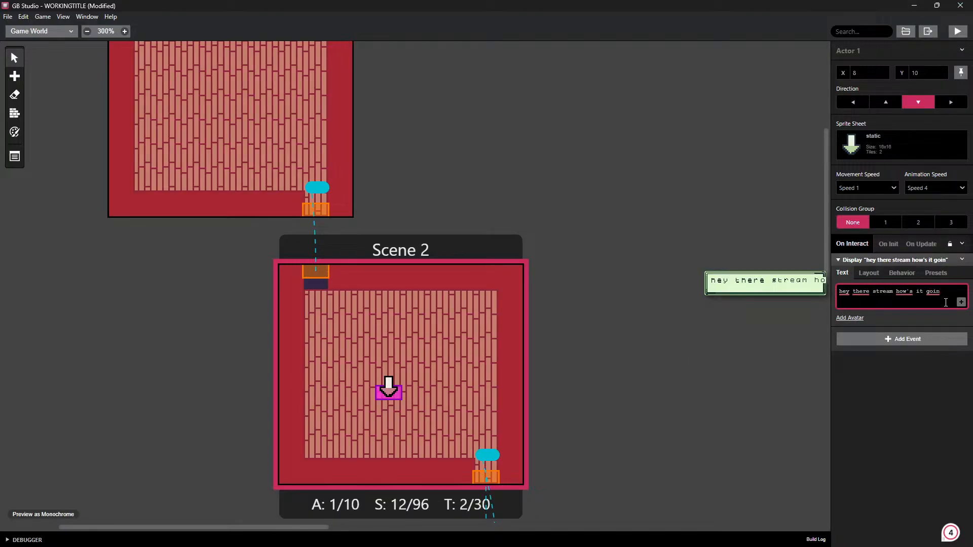
# Rework the dialogue into two lines, keeping "hey there stream" first and entering "how is it goin?" on the second
pyautogui.press('BackSpace')
pyautogui.press('BackSpace')
pyautogui.press('BackSpace')
pyautogui.press('BackSpace')
pyautogui.press('BackSpace')
pyautogui.press('BackSpace')
pyautogui.press('BackSpace')
pyautogui.press('BackSpace')
pyautogui.press('BackSpace')
pyautogui.press('BackSpace')
pyautogui.press('BackSpace')
pyautogui.press('BackSpace')
pyautogui.press('BackSpace')
pyautogui.press('Return')
pyautogui.write('hfow')
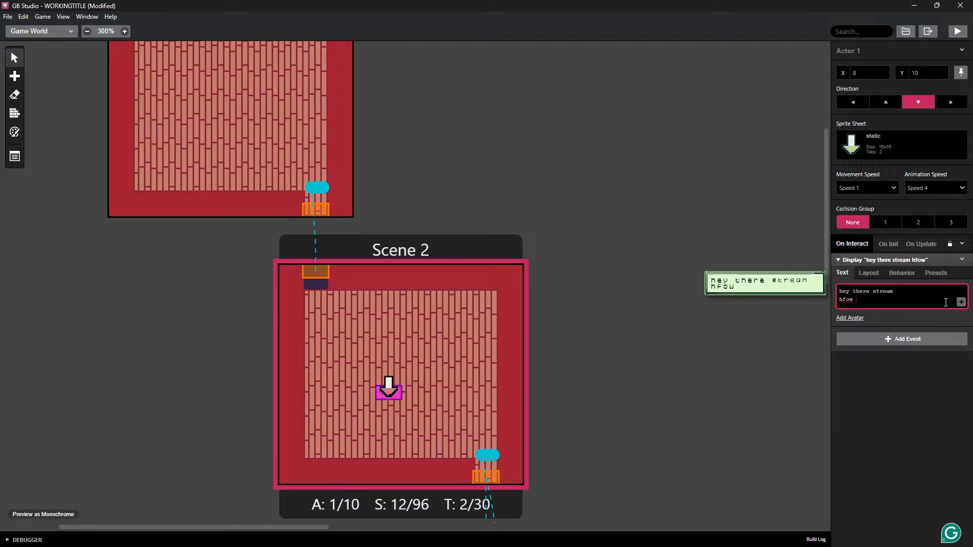
pyautogui.press('BackSpace')
pyautogui.press('BackSpace')
pyautogui.press('BackSpace')
pyautogui.press('BackSpace')
pyautogui.write('ow is it gfoin?')
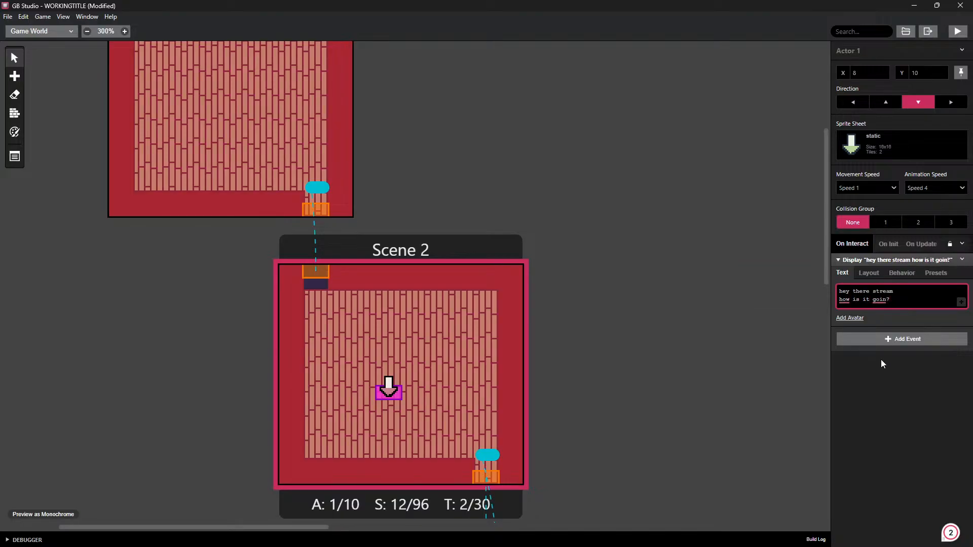
# Browse the available Actor events for the actor's On Interact script and return to the dialogue text without adding one
pyautogui.click(914, 340)
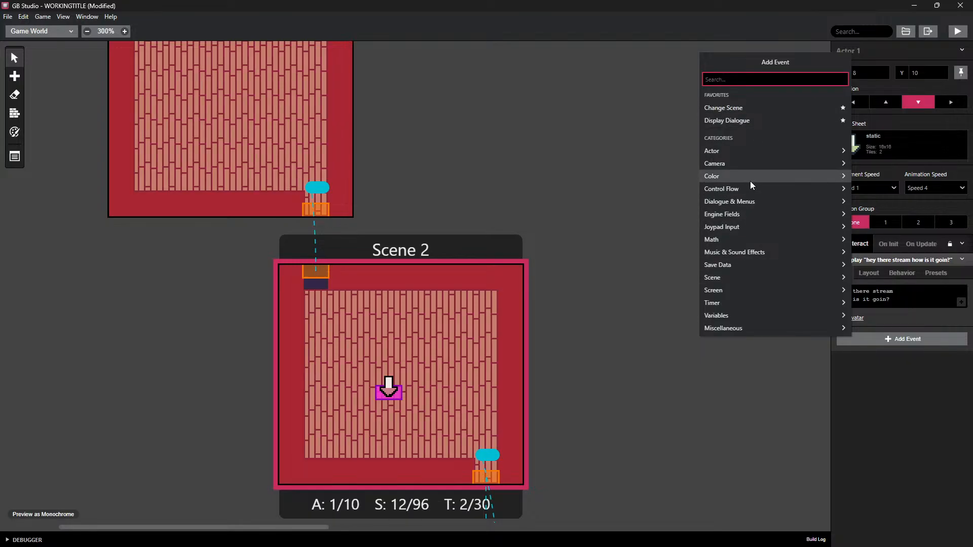
pyautogui.click(743, 151)
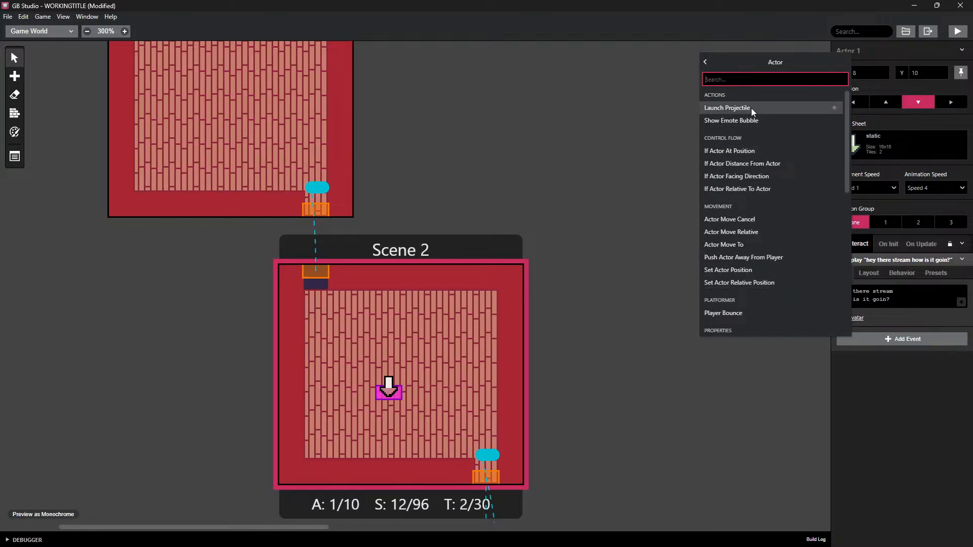
pyautogui.scroll(-3, 746, 202)
pyautogui.scroll(-3, 761, 262)
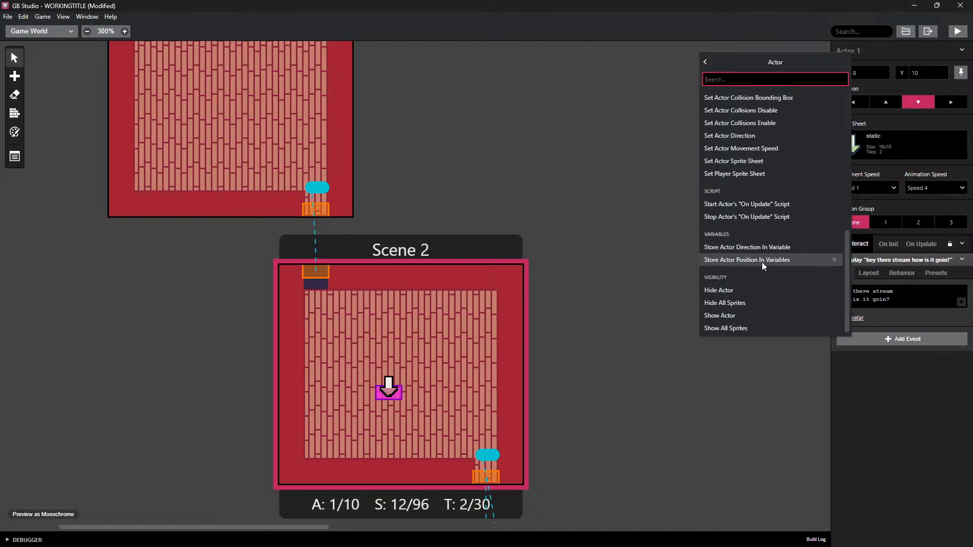
pyautogui.click(704, 62)
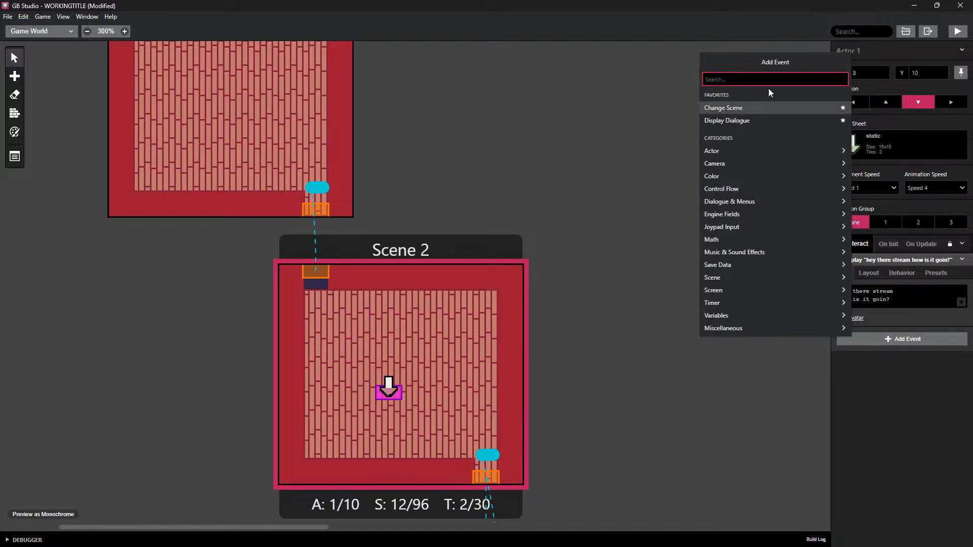
pyautogui.click(877, 377)
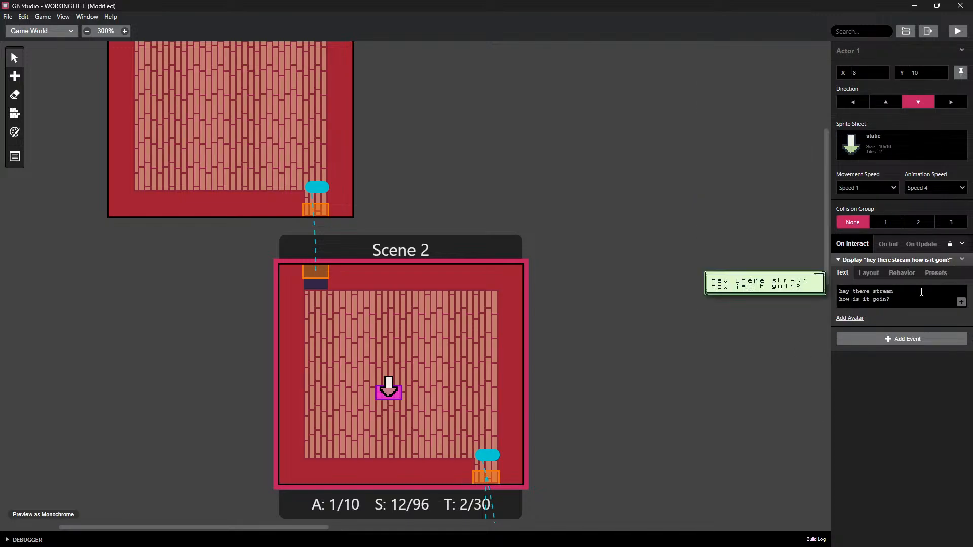
pyautogui.click(910, 299)
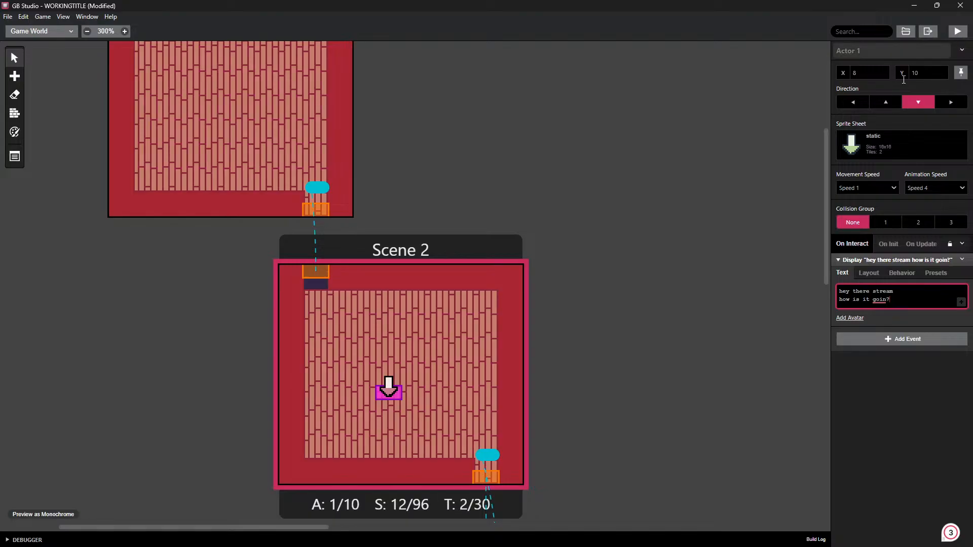
# Check the actor placement in Scene 3 and Scene 2, and build and run the game for a playtest
pyautogui.scroll(-1, 633, 448)
pyautogui.moveTo(632, 448); pyautogui.dragTo(678, 481, button='middle')
pyautogui.moveTo(595, 165); pyautogui.dragTo(692, 343, button='middle')
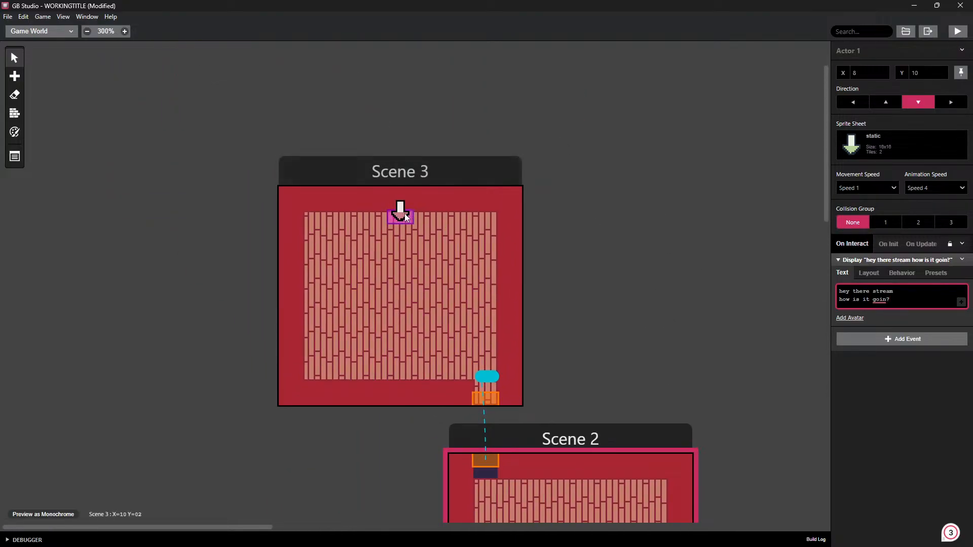
pyautogui.moveTo(690, 377); pyautogui.dragTo(512, 26, button='middle')
pyautogui.click(957, 31)
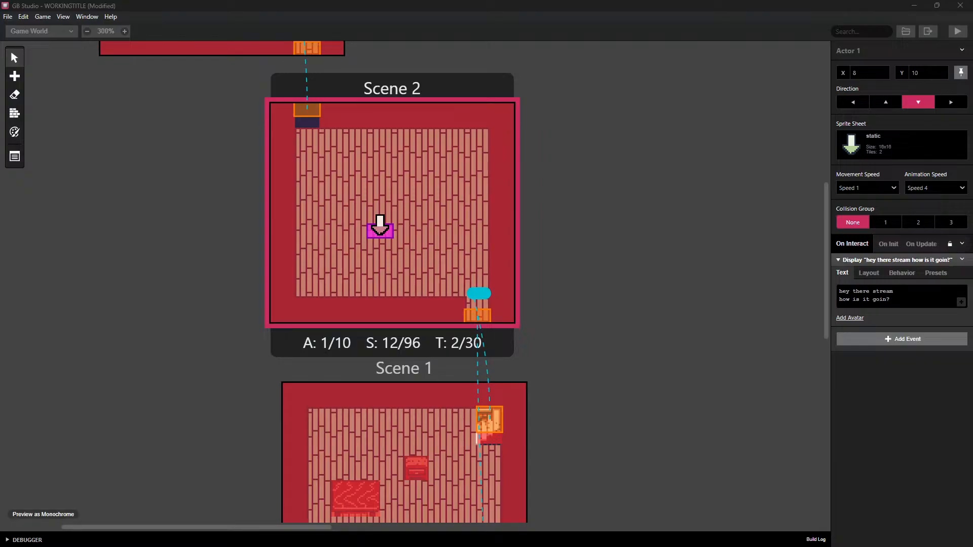
pyautogui.scroll(1, 605, 380)
pyautogui.scroll(-2, 603, 372)
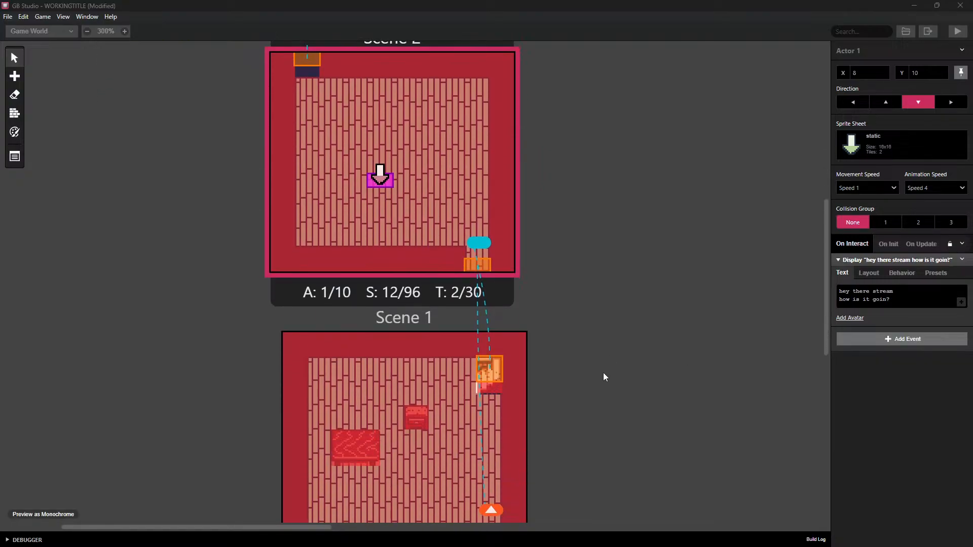
pyautogui.scroll(-1, 603, 375)
pyautogui.keyDown('ctrl'); pyautogui.scroll(-1, 600, 346); pyautogui.keyUp('ctrl')
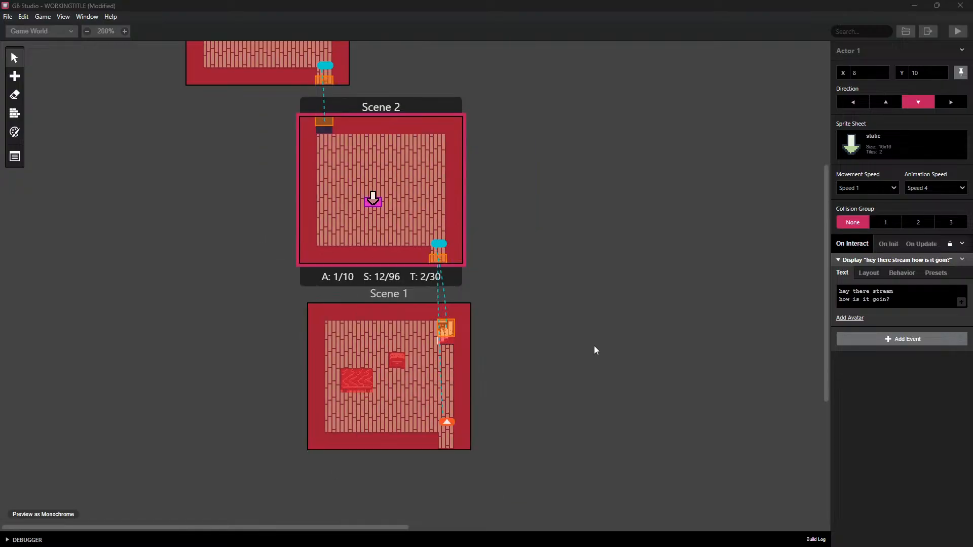
pyautogui.scroll(2, 568, 200)
pyautogui.moveTo(472, 171); pyautogui.dragTo(592, 224, button='middle')
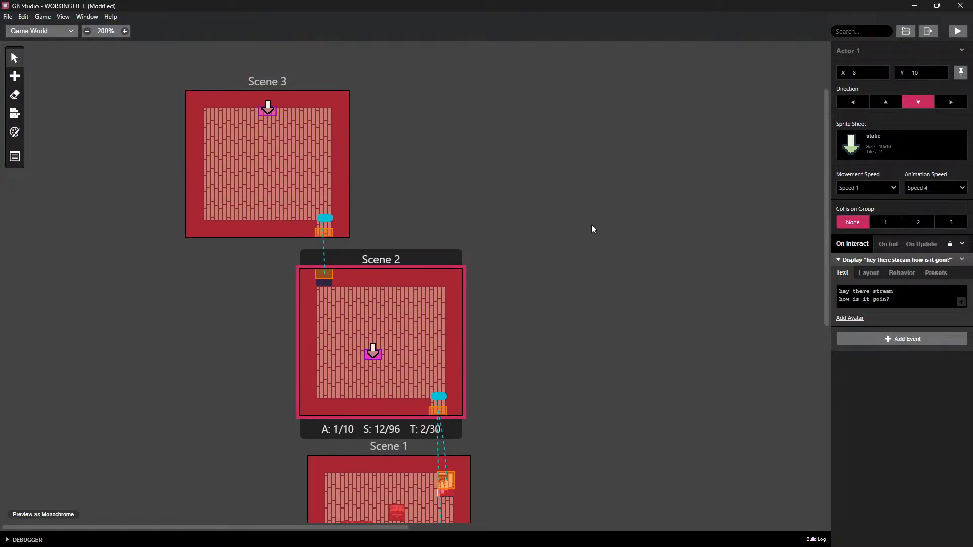
# Shrink the GB Studio editor to a smaller window and snap Aseprite with RPG_interior.png to the right half of the screen
pyautogui.moveTo(565, 372); pyautogui.dragTo(801, 288, button='middle')
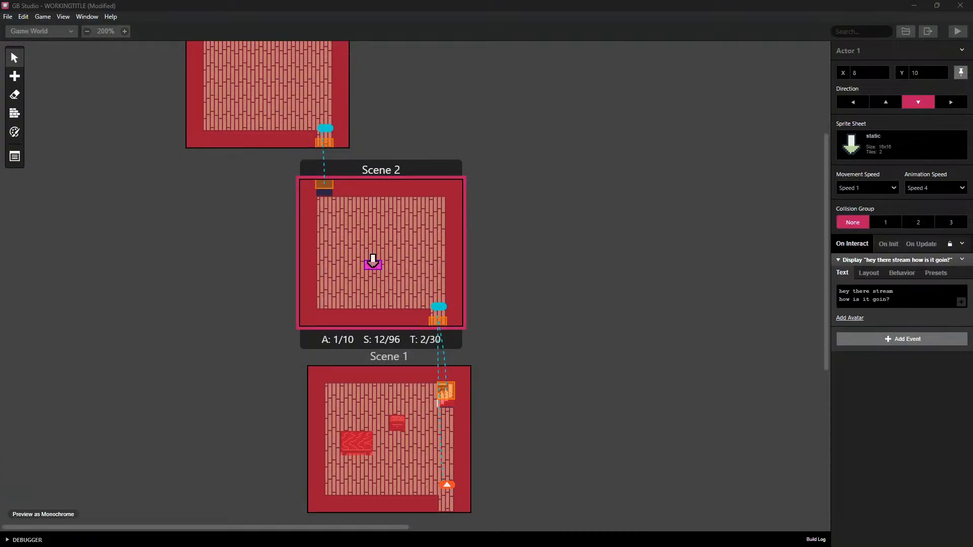
pyautogui.scroll(-1, 694, 206)
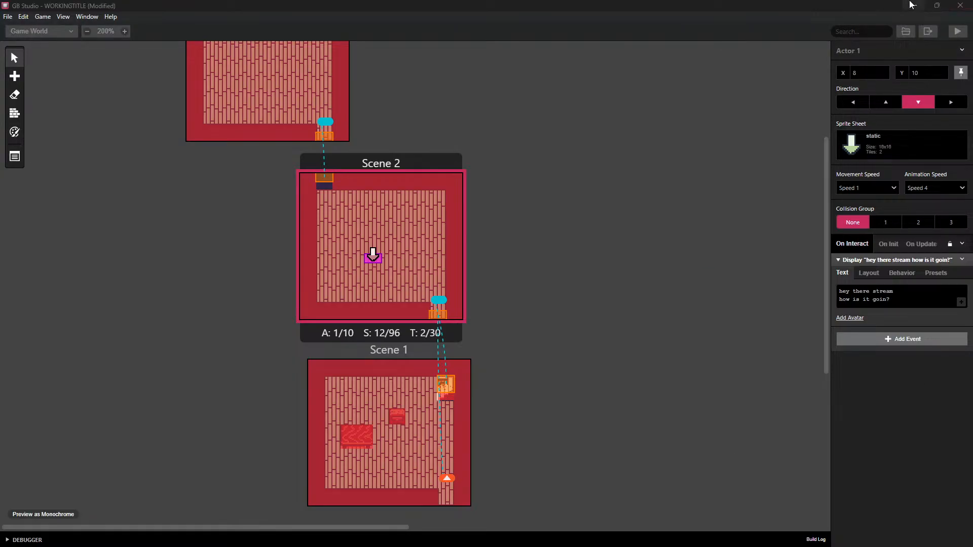
pyautogui.click(935, 7)
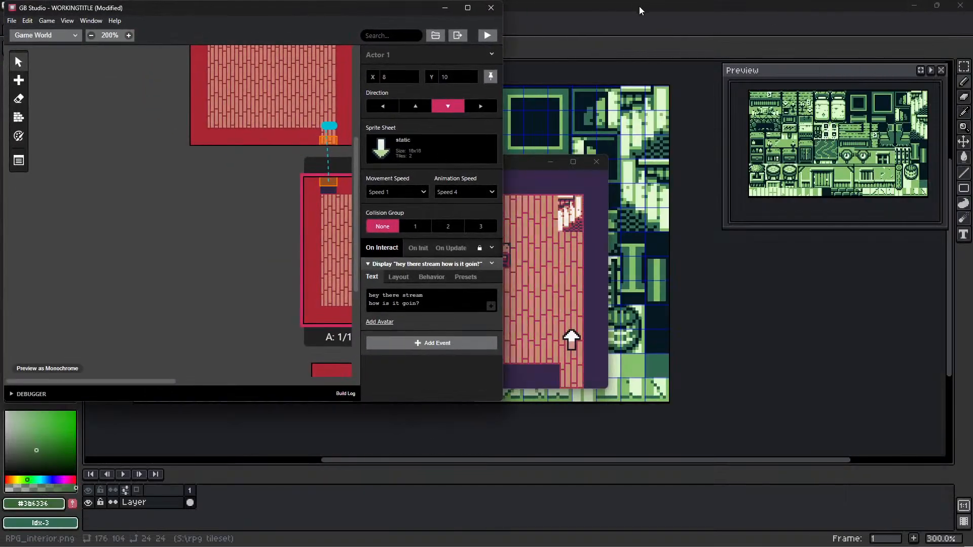
pyautogui.click(522, 167)
pyautogui.moveTo(611, 4); pyautogui.dragTo(972, 81)
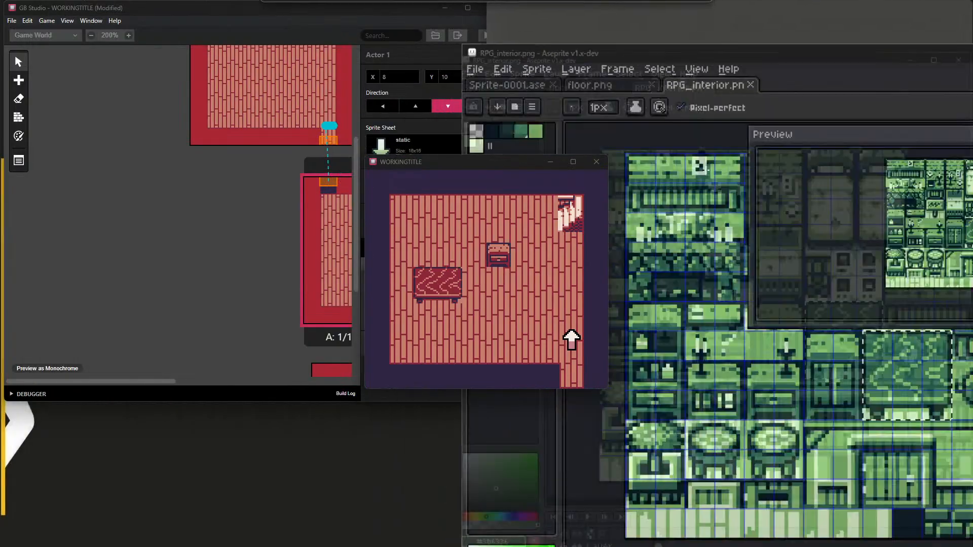
pyautogui.click(142, 138)
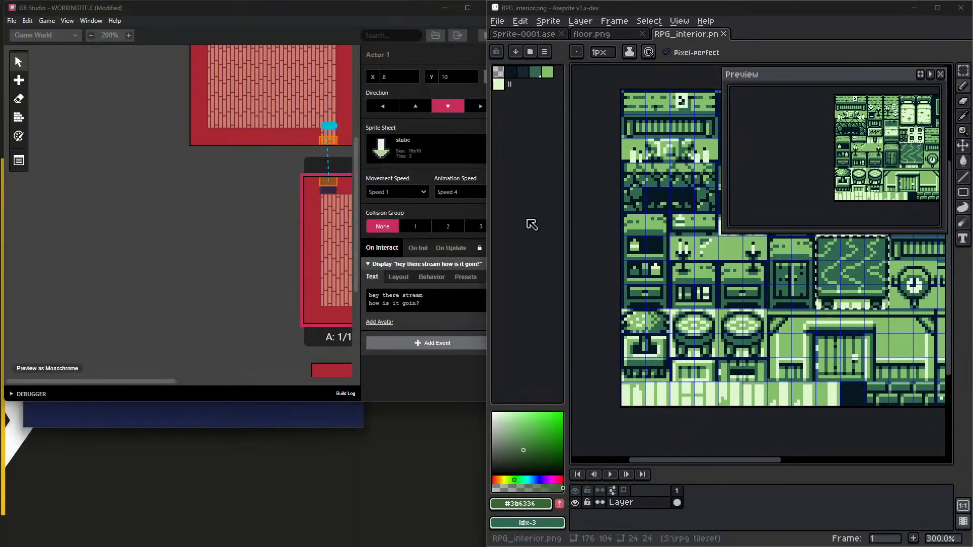
# Tile the GB Studio editor side by side with Aseprite so it fills the other half of the screen
pyautogui.click(286, 10)
pyautogui.press('super+Left')
pyautogui.moveTo(274, 15); pyautogui.dragTo(349, 264)
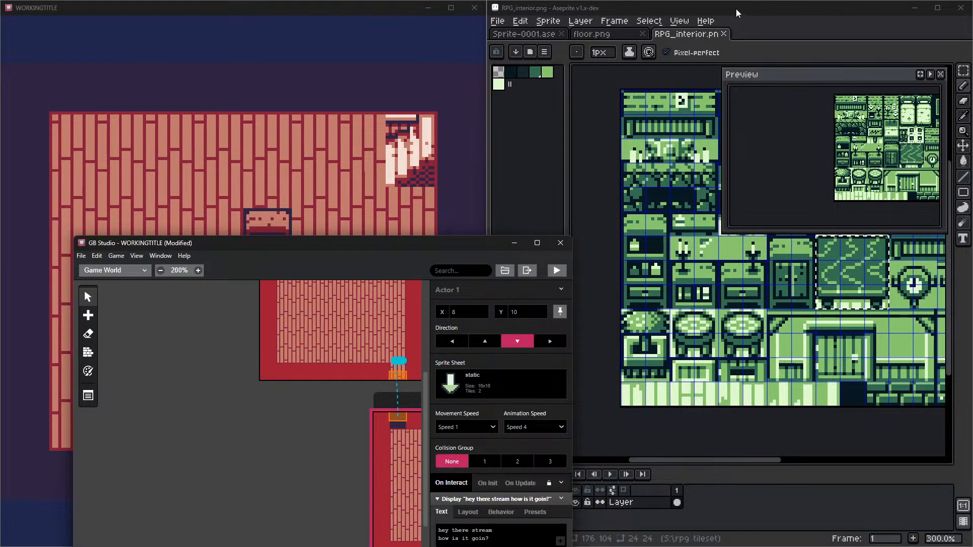
pyautogui.moveTo(737, 10); pyautogui.dragTo(972, 197)
pyautogui.click(233, 169)
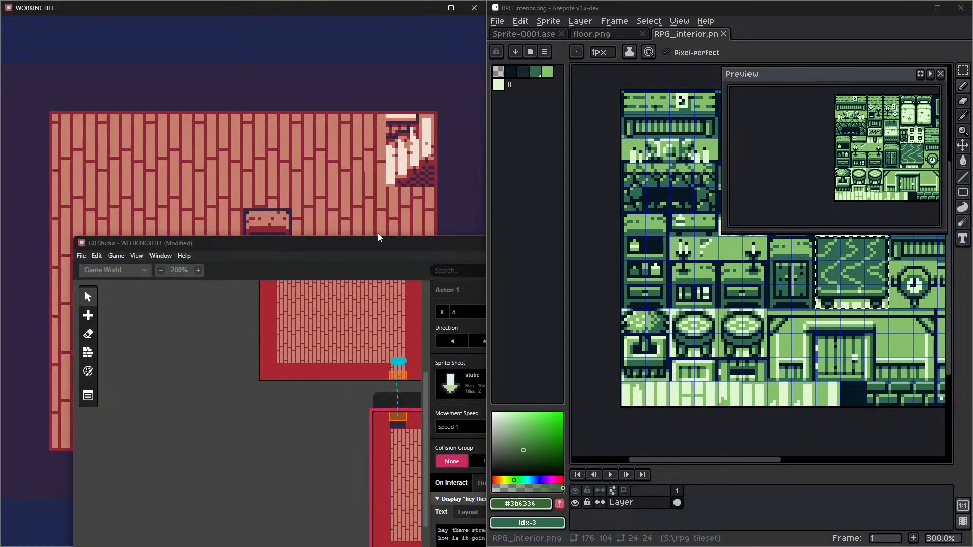
pyautogui.moveTo(689, 9); pyautogui.dragTo(972, 213)
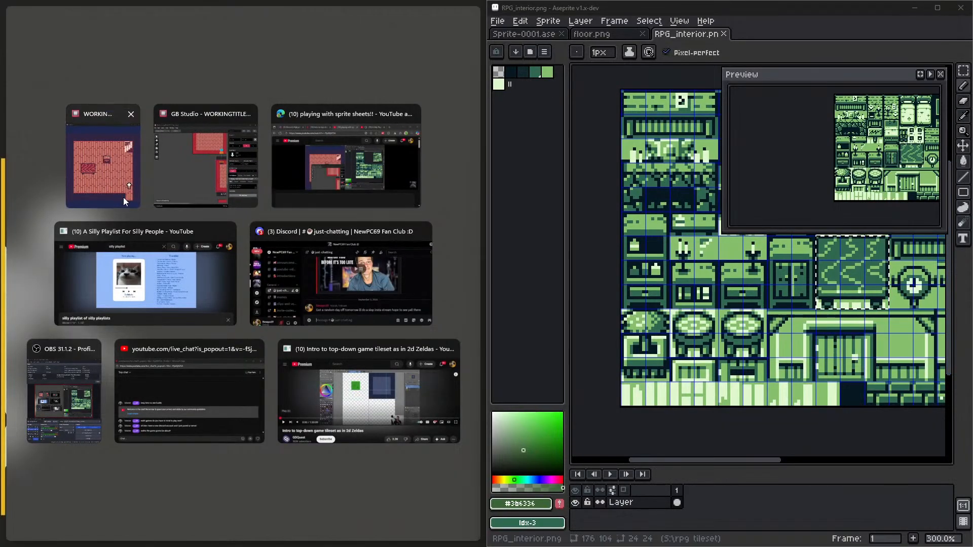
pyautogui.click(180, 175)
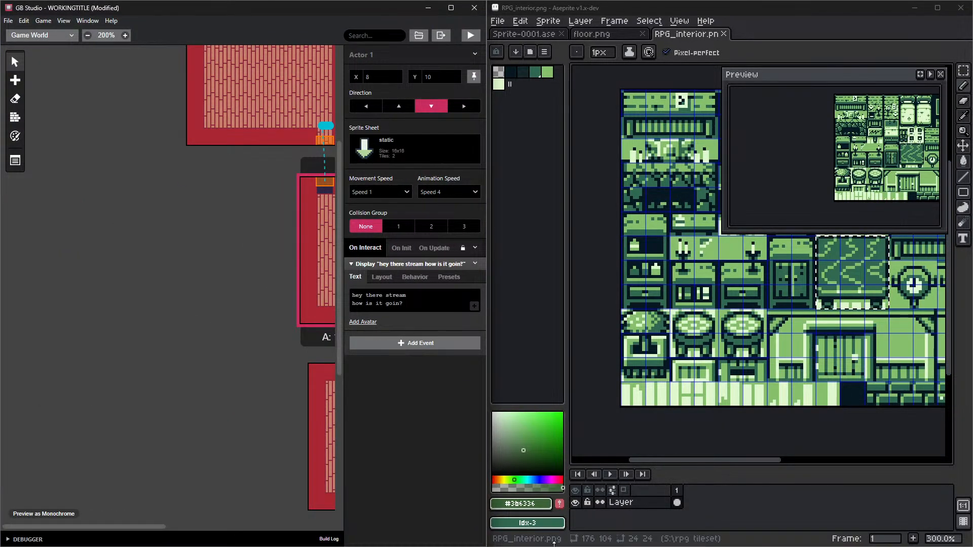
# Bring the running WORKINGTITLE game window to the front and float it over the two tiled windows
pyautogui.press('super')
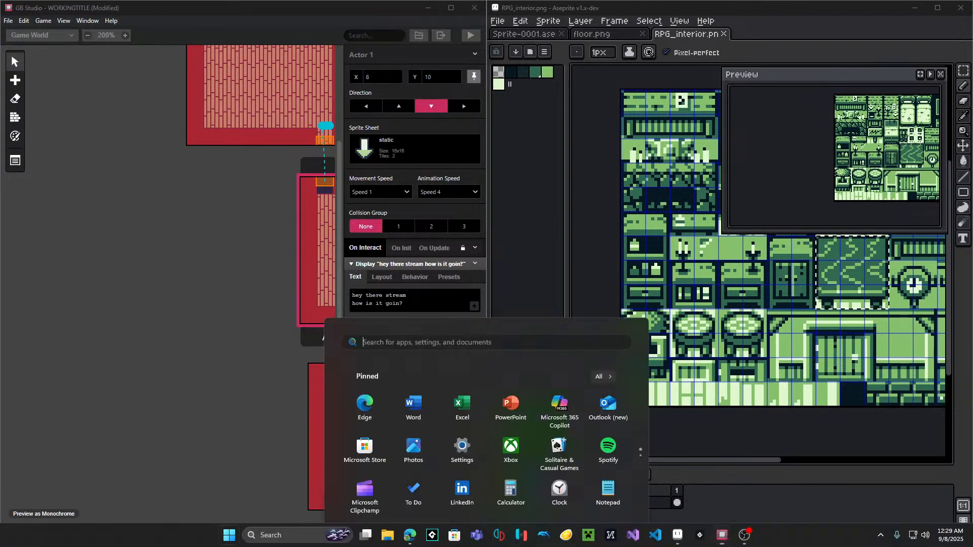
pyautogui.moveTo(722, 535)
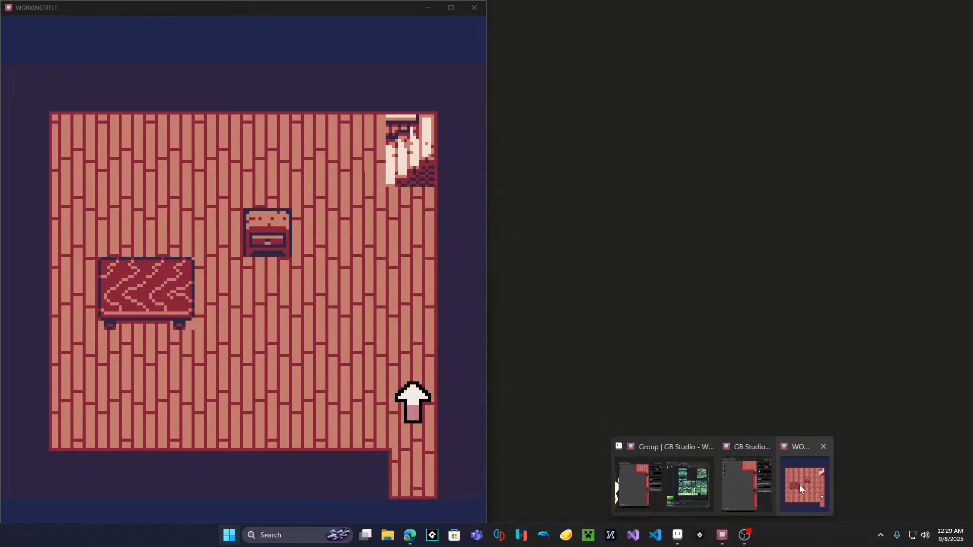
pyautogui.click(798, 485)
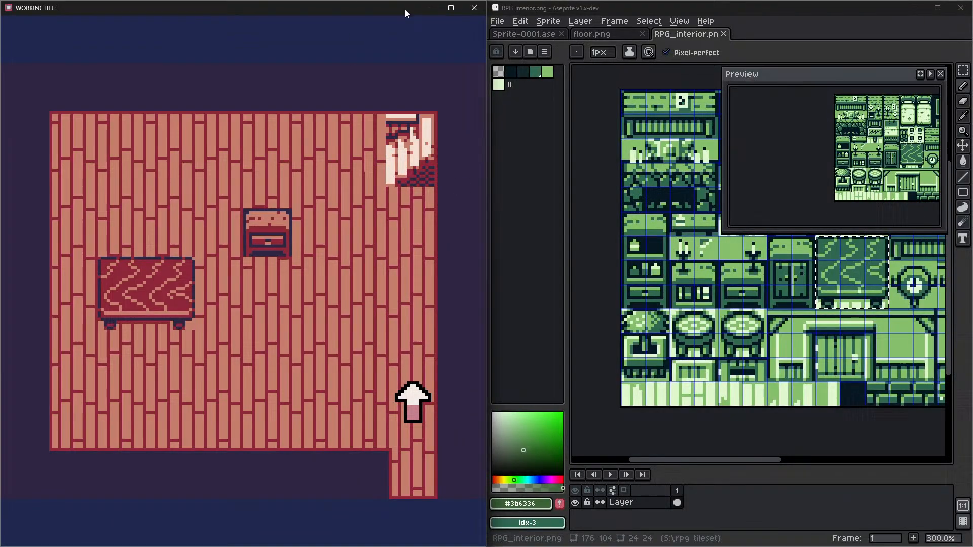
pyautogui.click(451, 8)
pyautogui.moveTo(591, 6); pyautogui.dragTo(563, 190)
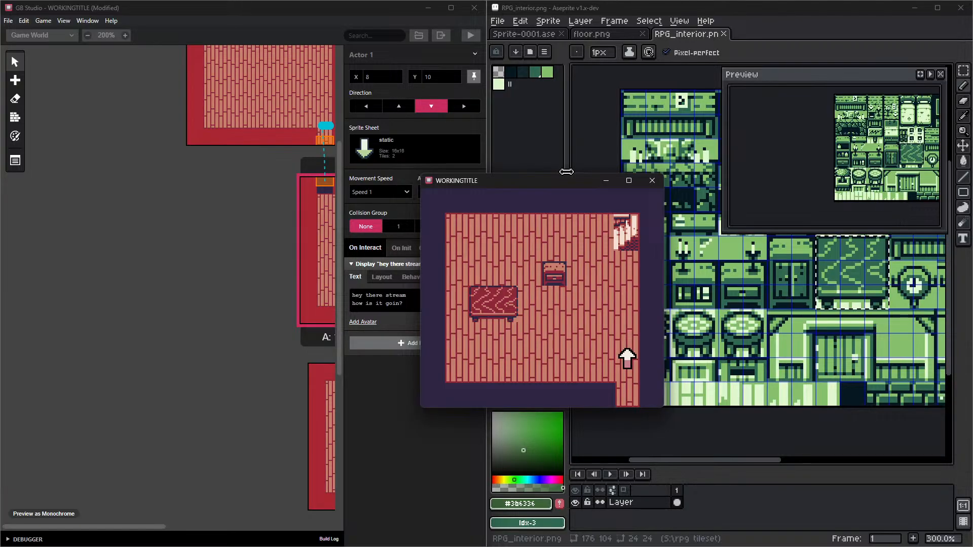
# Playtest Scene 1 by walking the player from the doorway across the lower floor
pyautogui.press('Up')
pyautogui.press('Left')
pyautogui.press('Down')
pyautogui.press('Right')
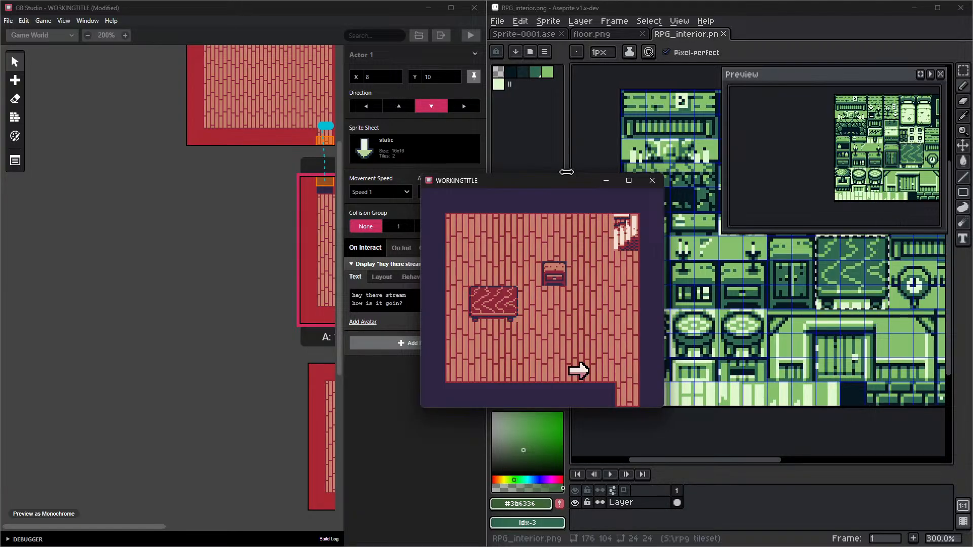
pyautogui.press('Right')
pyautogui.press('Left')
pyautogui.press('Up')
pyautogui.press('Left')
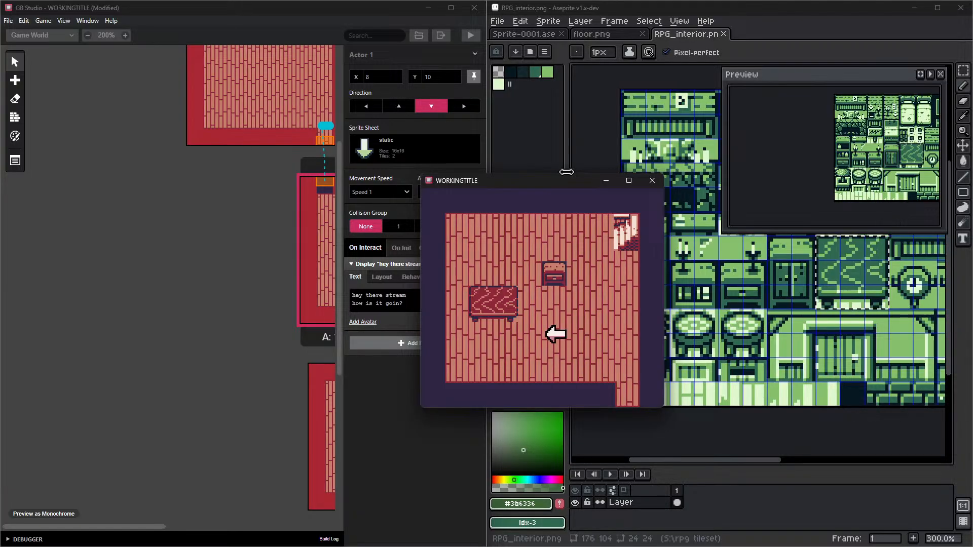
# Walk the player around the large table in Scene 1, testing its collision from below and above
pyautogui.press('Left')
pyautogui.press('Up')
pyautogui.press('Left')
pyautogui.press('Up')
pyautogui.press('Left')
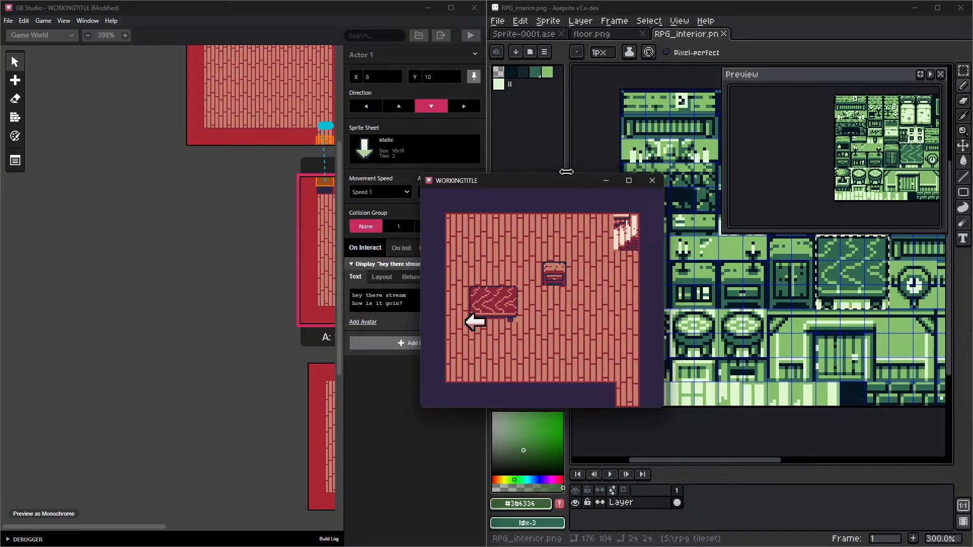
pyautogui.press('Left')
pyautogui.press('Up')
pyautogui.press('Right')
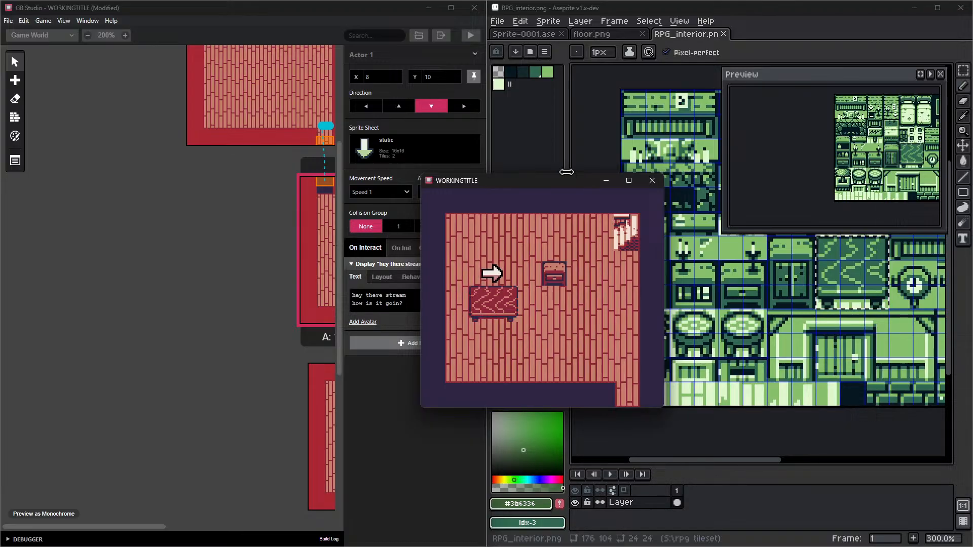
# Test the small cabinet's collision in Scene 1 by walking the player into its left and right sides
pyautogui.press('Down')
pyautogui.press('Right')
pyautogui.press('Down')
pyautogui.press('Up')
pyautogui.press('Left')
pyautogui.press('Right')
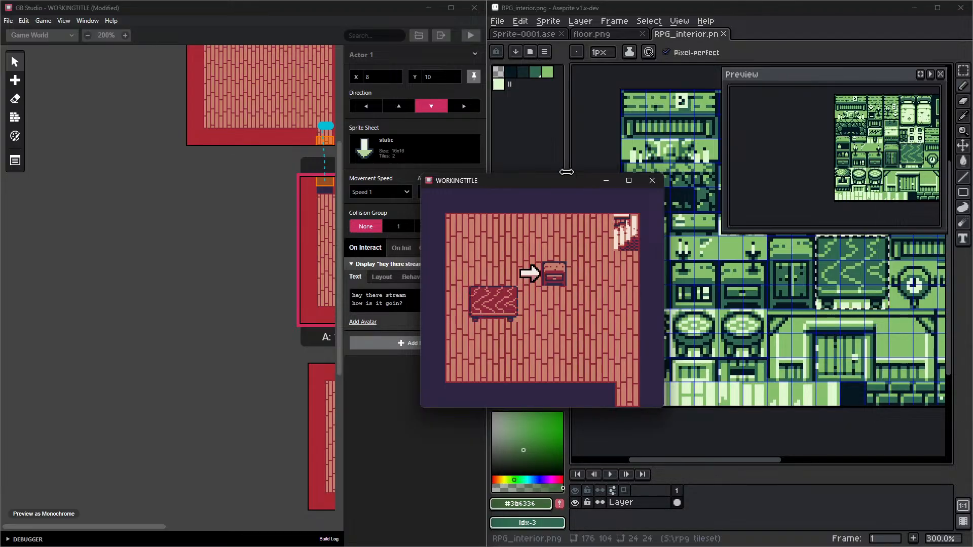
pyautogui.press('Up')
pyautogui.press('Right')
pyautogui.press('Down')
pyautogui.press('Left')
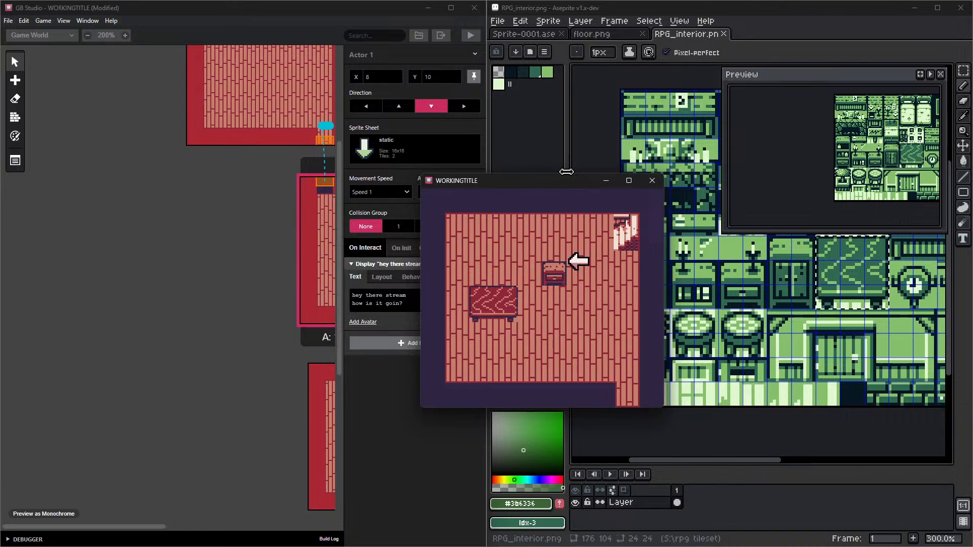
# Walk the player over the top of the small cabinet and around beneath it, testing collision from above and below
pyautogui.press('Up')
pyautogui.press('Left')
pyautogui.press('Down')
pyautogui.press('Left')
pyautogui.press('Down')
pyautogui.press('Right')
pyautogui.press('Left')
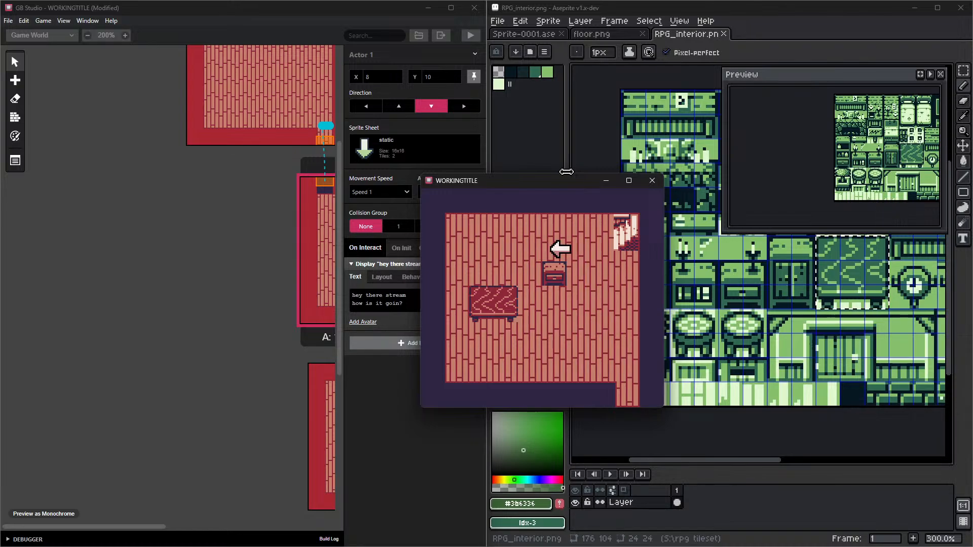
pyautogui.press('Left')
pyautogui.press('Down')
pyautogui.press('Right')
pyautogui.press('Up')
pyautogui.press('Down')
pyautogui.press('Right')
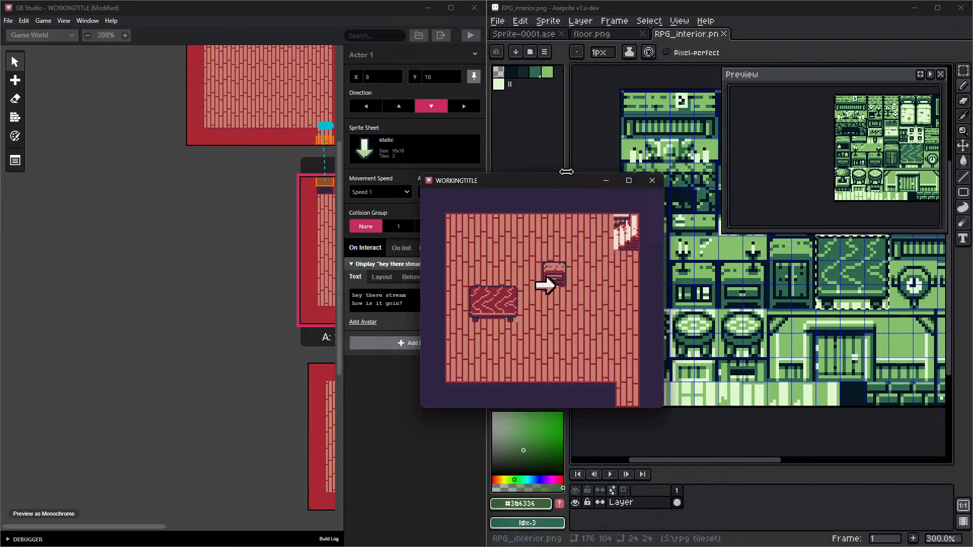
pyautogui.press('Right')
pyautogui.press('Up')
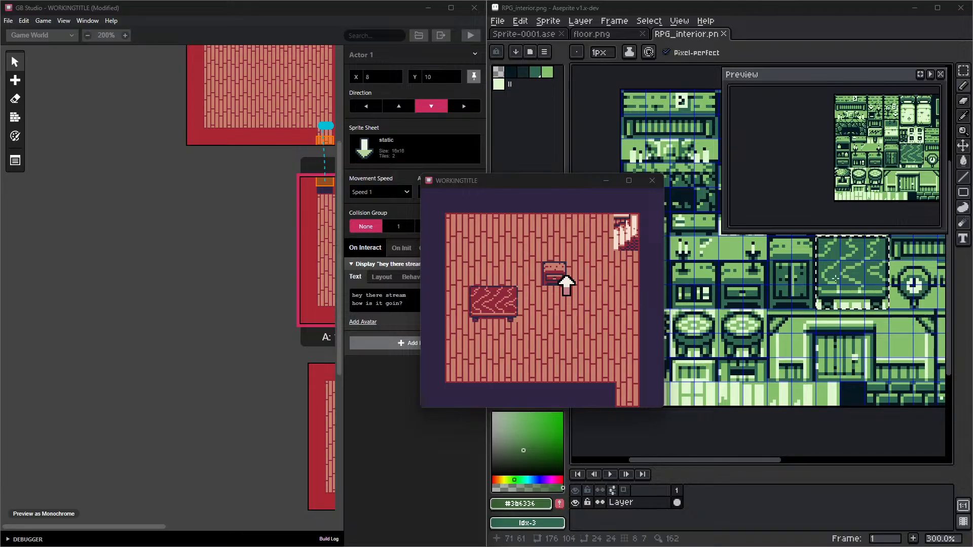
# Return to the game and circle the small cabinet again, testing its edges and the gap beside the large table
pyautogui.click(561, 179)
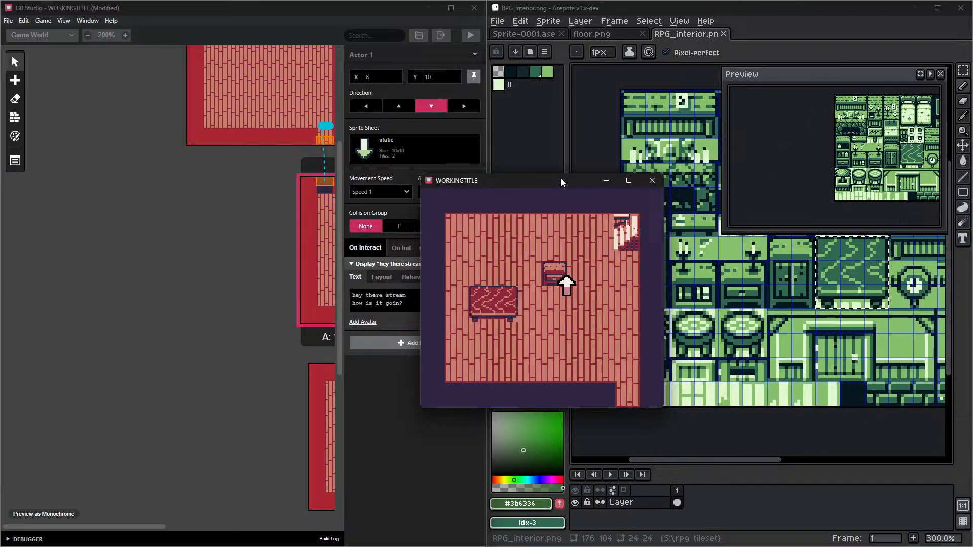
pyautogui.press('Left')
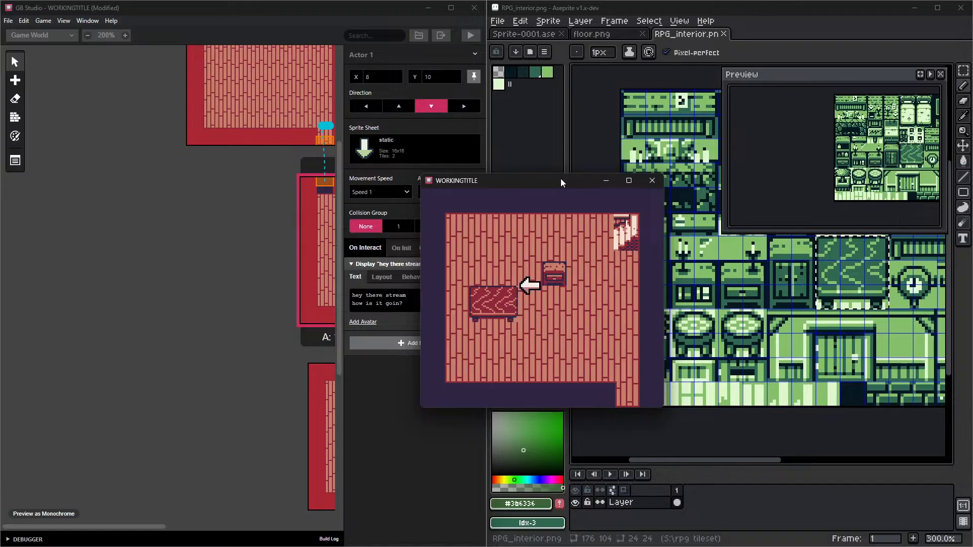
pyautogui.press('Up')
pyautogui.press('Right')
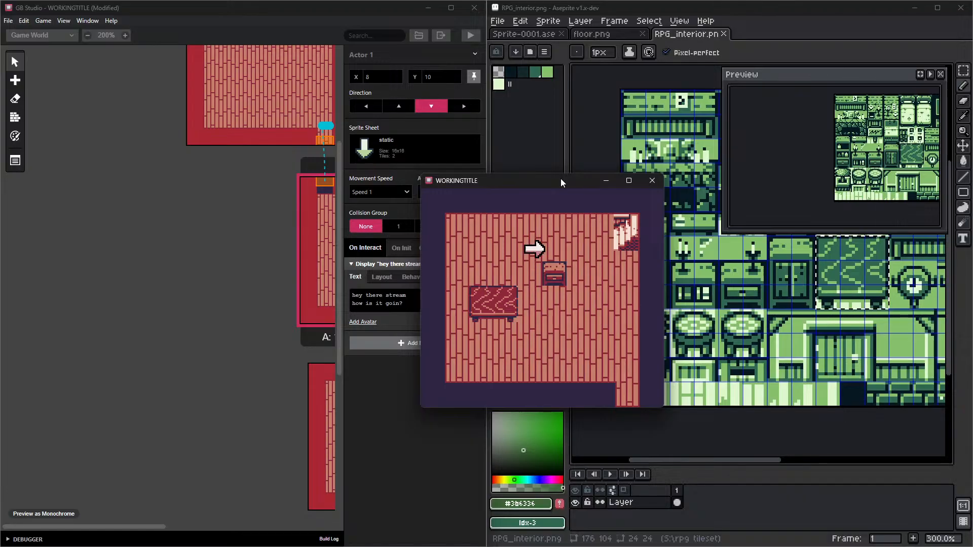
pyautogui.press('Left')
pyautogui.press('Down')
pyautogui.press('Right')
pyautogui.press('Down')
pyautogui.press('Right')
pyautogui.press('Up')
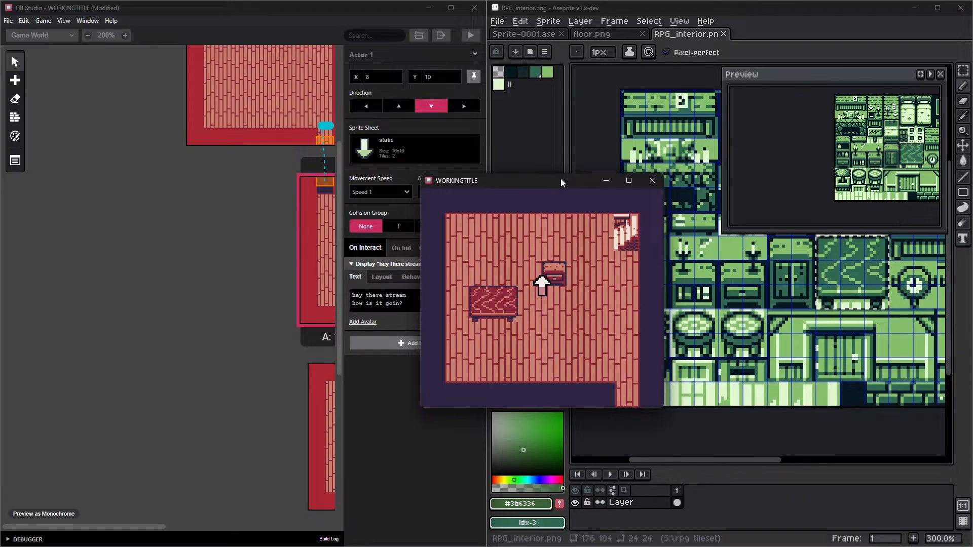
pyautogui.press('Right')
pyautogui.press('Up')
pyautogui.press('Left')
pyautogui.press('Up')
pyautogui.press('Left')
pyautogui.press('Right')
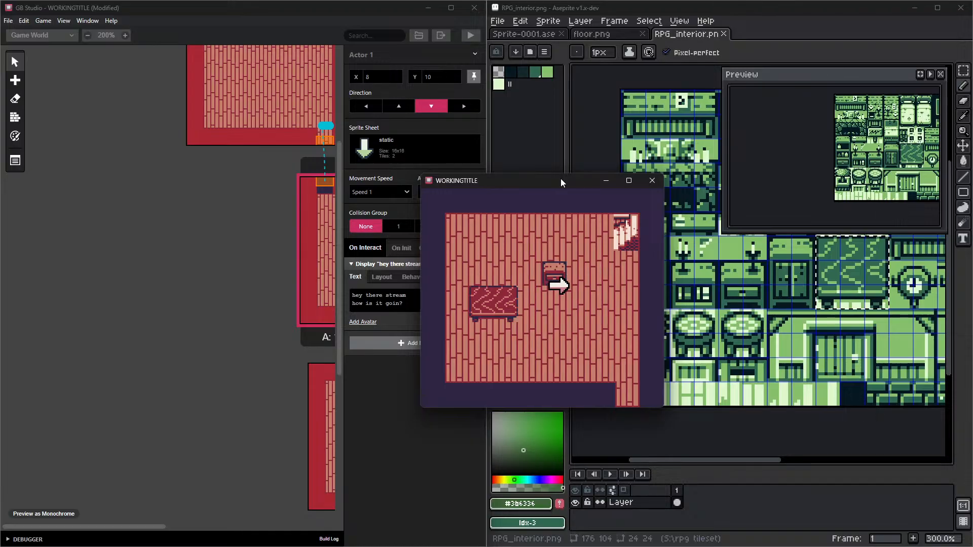
# Walk the player to the staircase in Scene 1 and take it to test the transition into Scene 2
pyautogui.press('Up')
pyautogui.press('Up')
pyautogui.press('Left')
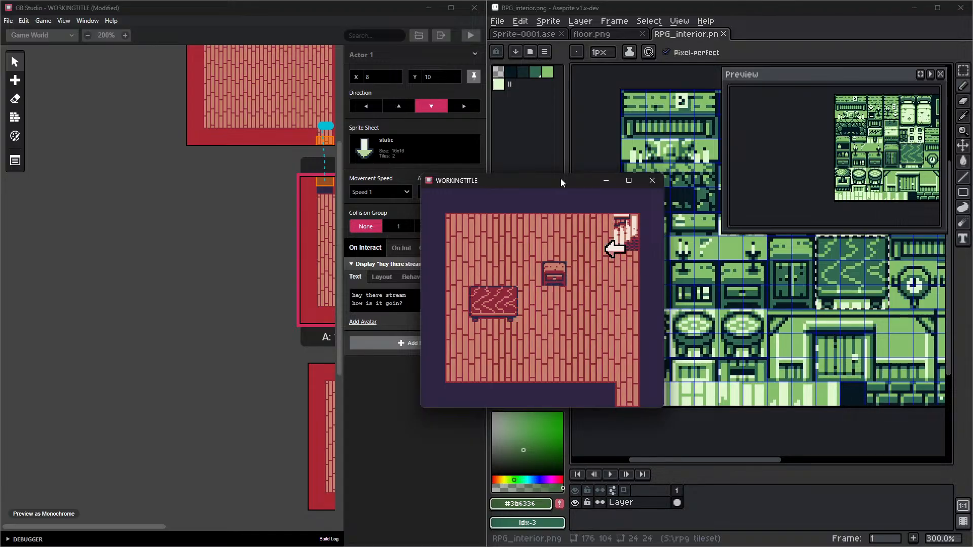
pyautogui.press('Up')
pyautogui.press('Right')
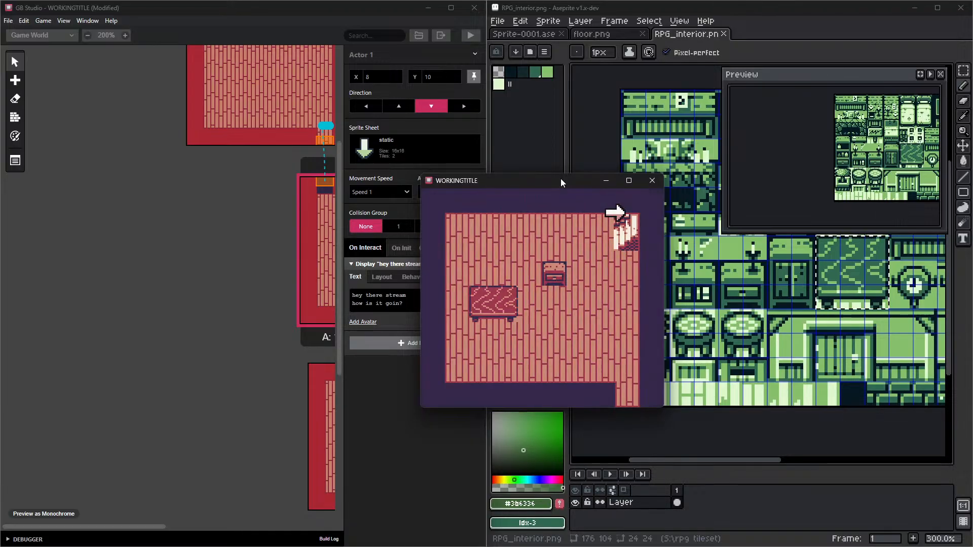
pyautogui.press('Up')
pyautogui.press('Left')
pyautogui.press('Down')
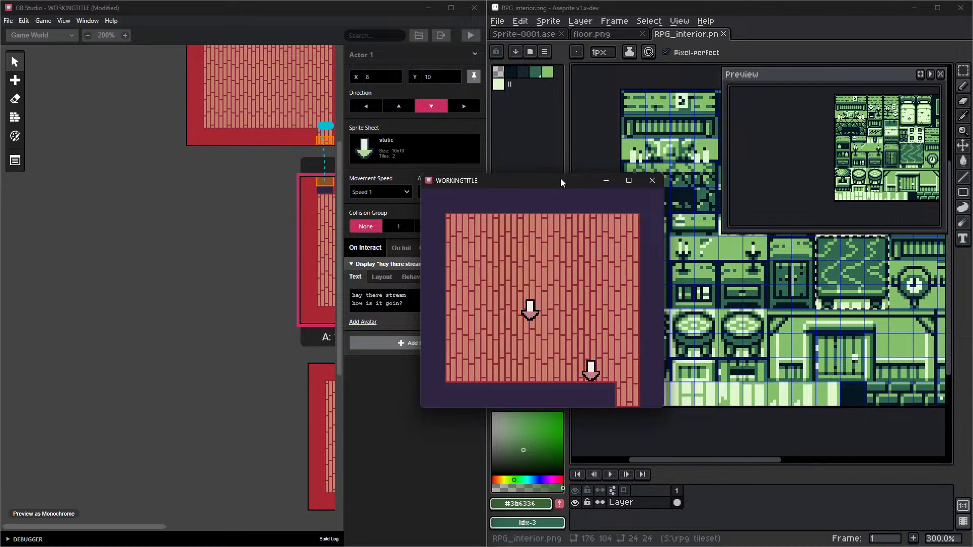
# Walk up to the Scene 2 actor from below, trigger its dialogue and dismiss the text box
pyautogui.press('Left')
pyautogui.press('Up')
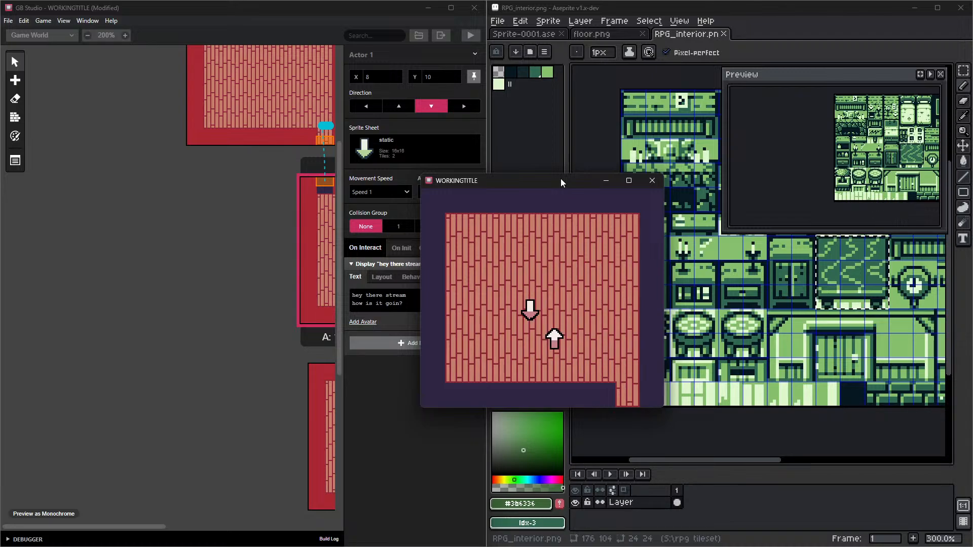
pyautogui.press('Left')
pyautogui.press('z')
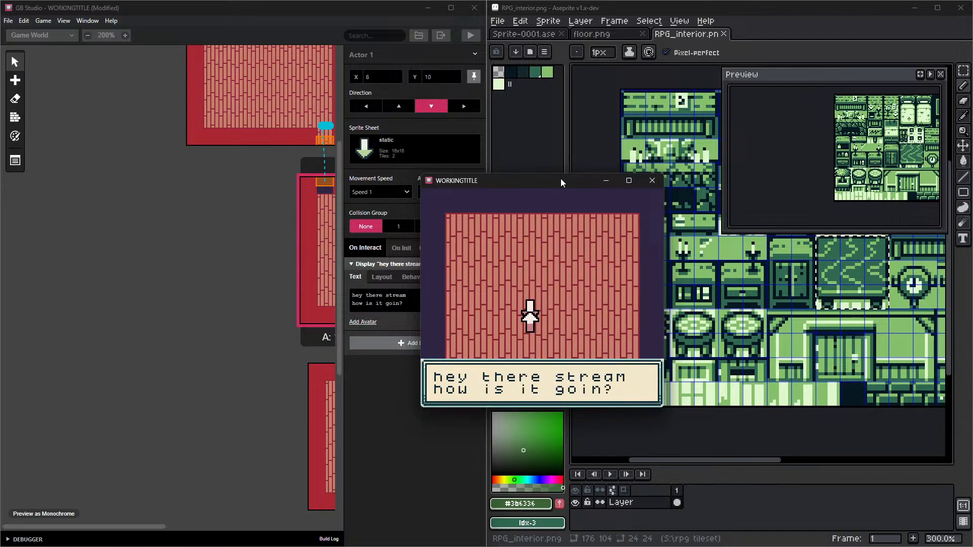
pyautogui.press('z')
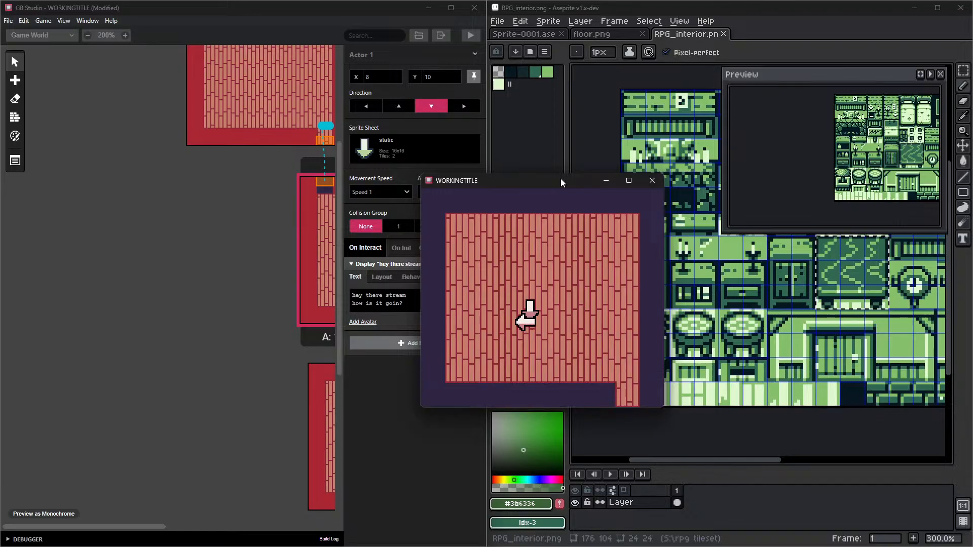
# Test the Scene 2 actor's dialogue by interacting with it from its left side and from above
pyautogui.press('z')
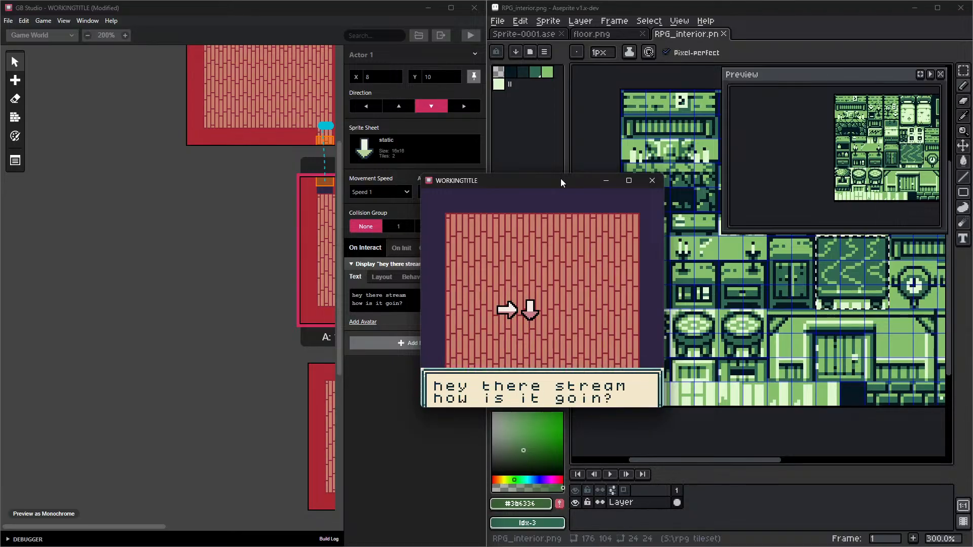
pyautogui.press('z')
pyautogui.press('Up')
pyautogui.press('Right')
pyautogui.press('Down')
pyautogui.press('z')
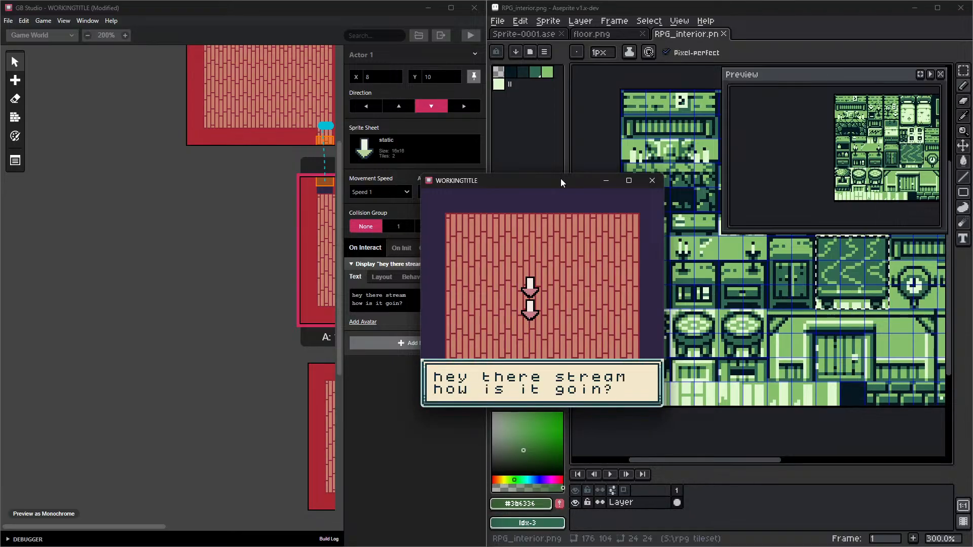
# Dismiss the actor's dialogue and walk the player through Scene 2's lower exit to test the transition back to Scene 1
pyautogui.press('z')
pyautogui.press('Left')
pyautogui.press('Up')
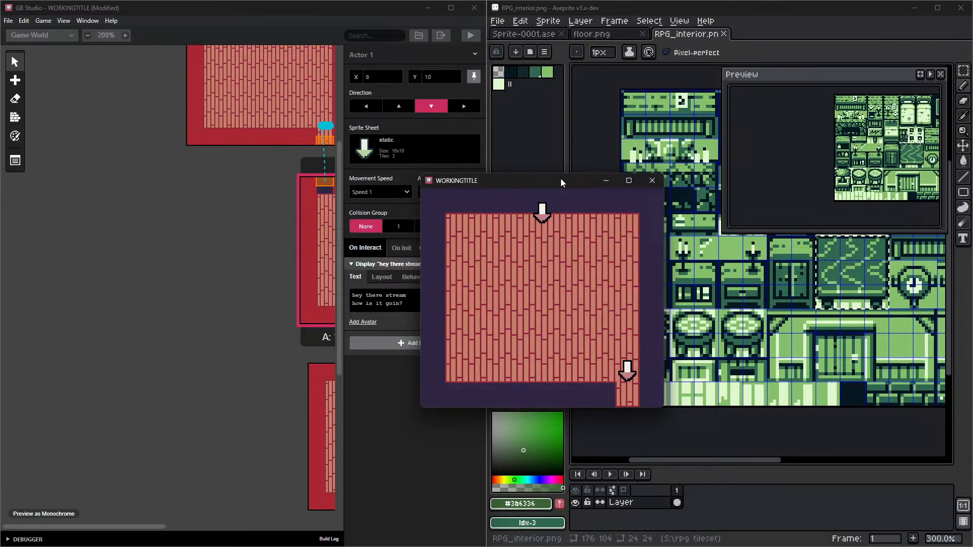
pyautogui.press('Down')
pyautogui.press('Up')
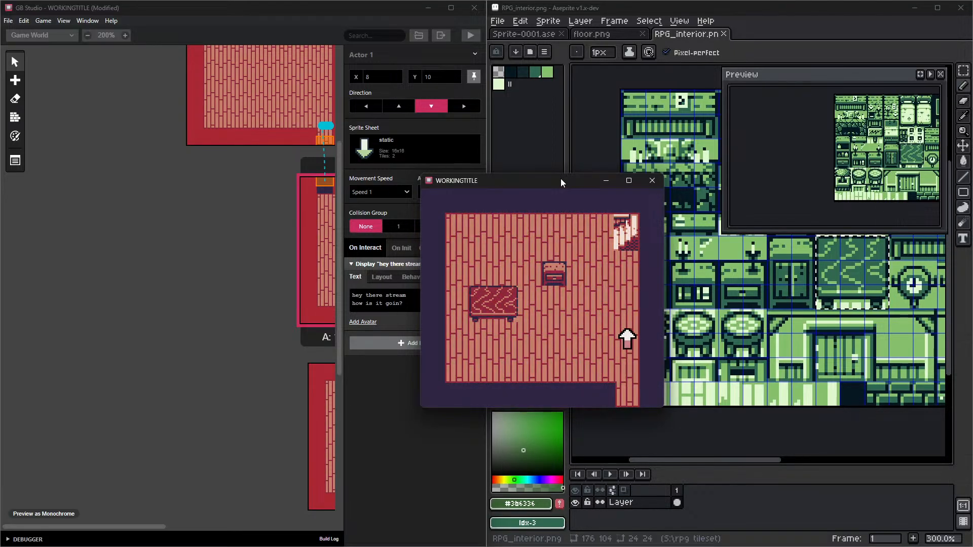
# Test the wall collisions around the entrance of Scene 1's lower corridor by moving the player in every direction
pyautogui.press('Left')
pyautogui.press('Down')
pyautogui.press('Right')
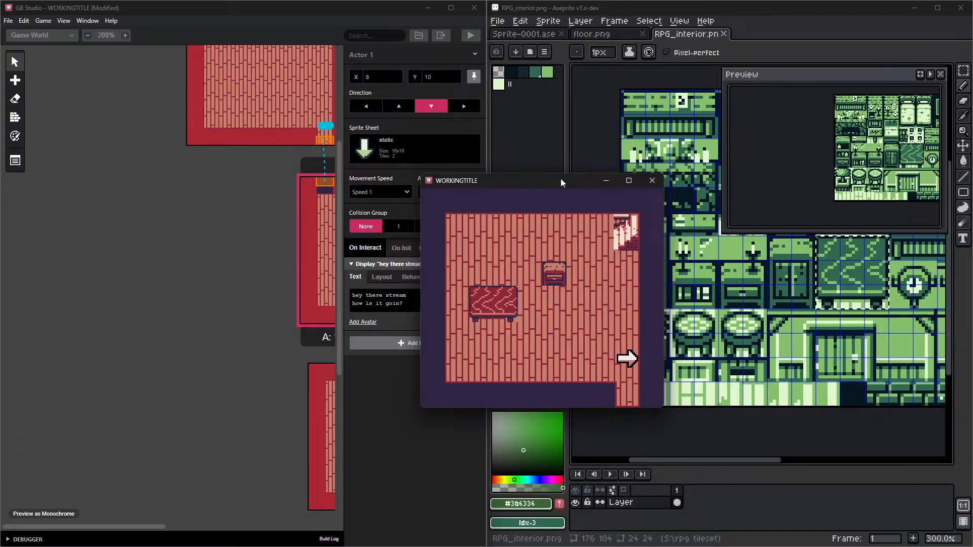
pyautogui.press('Down')
pyautogui.press('Left')
pyautogui.press('Right')
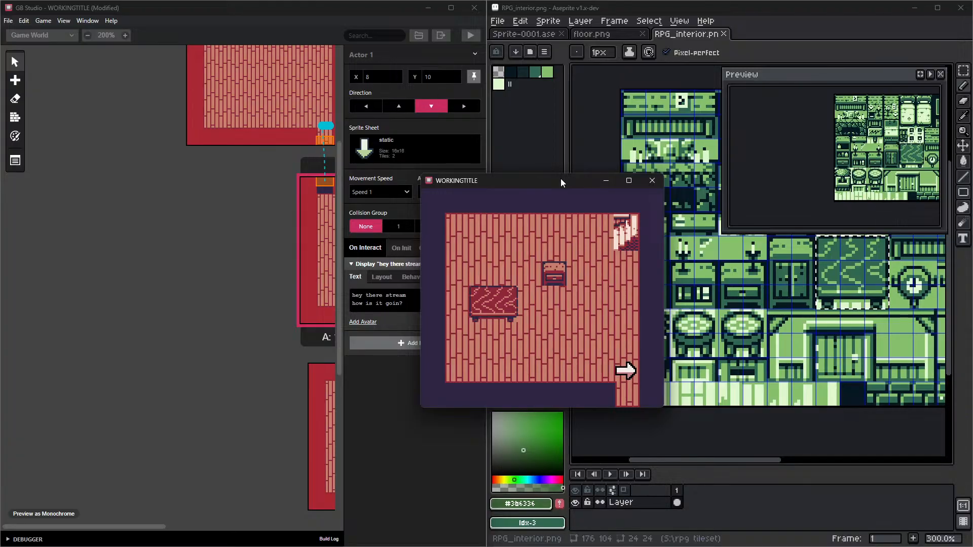
pyautogui.press('Down')
pyautogui.press('Up')
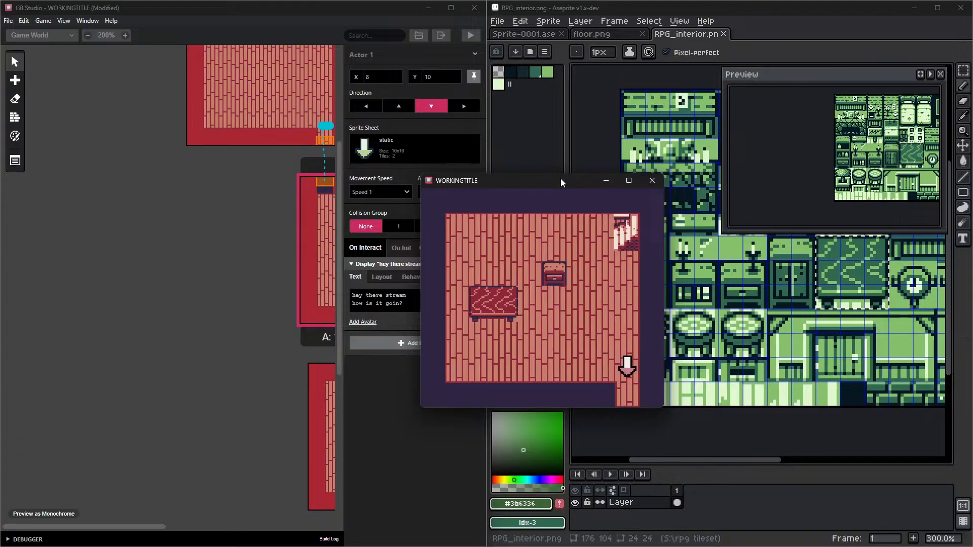
# Walk the player up and down Scene 1's lower corridor to test its bottom end, and close the playtest
pyautogui.press('Down')
pyautogui.press('Up')
pyautogui.press('Down')
pyautogui.press('Up')
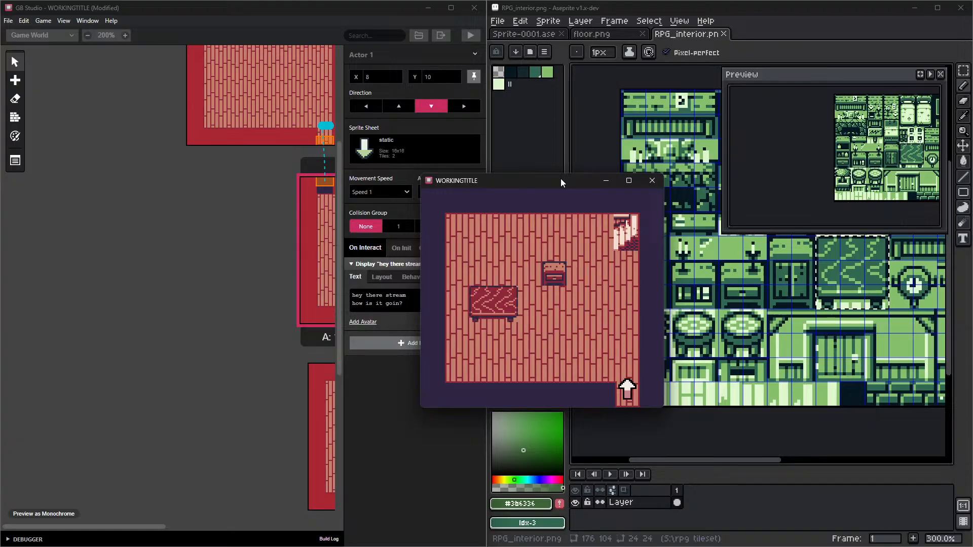
pyautogui.press('Down')
pyautogui.press('Up')
pyautogui.press('Down')
pyautogui.press('Up')
pyautogui.press('Down')
pyautogui.press('Up')
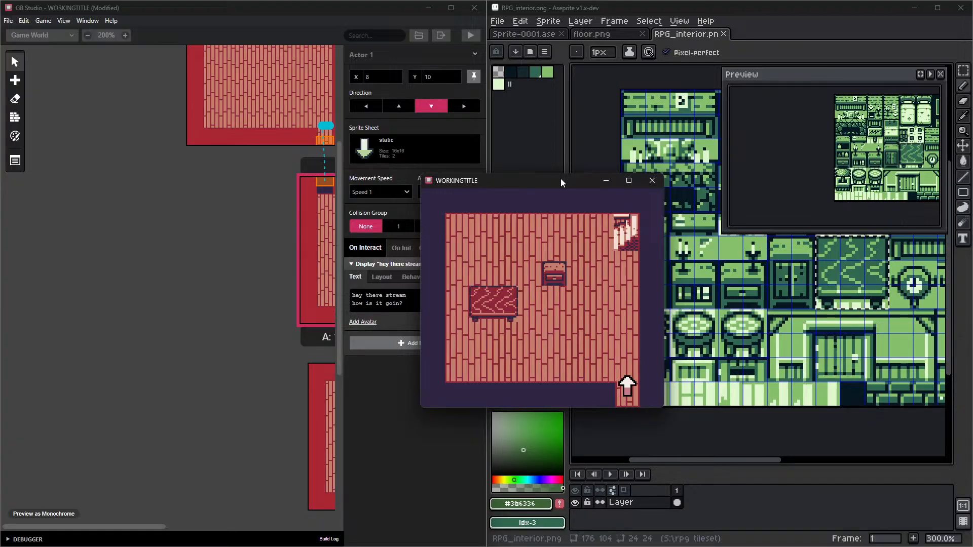
pyautogui.press('Down')
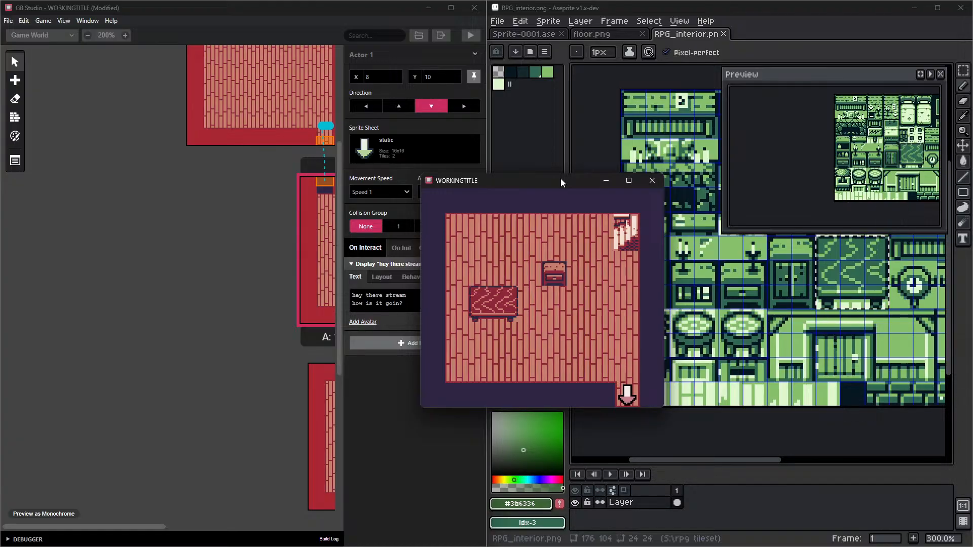
pyautogui.press('Down')
pyautogui.click(652, 180)
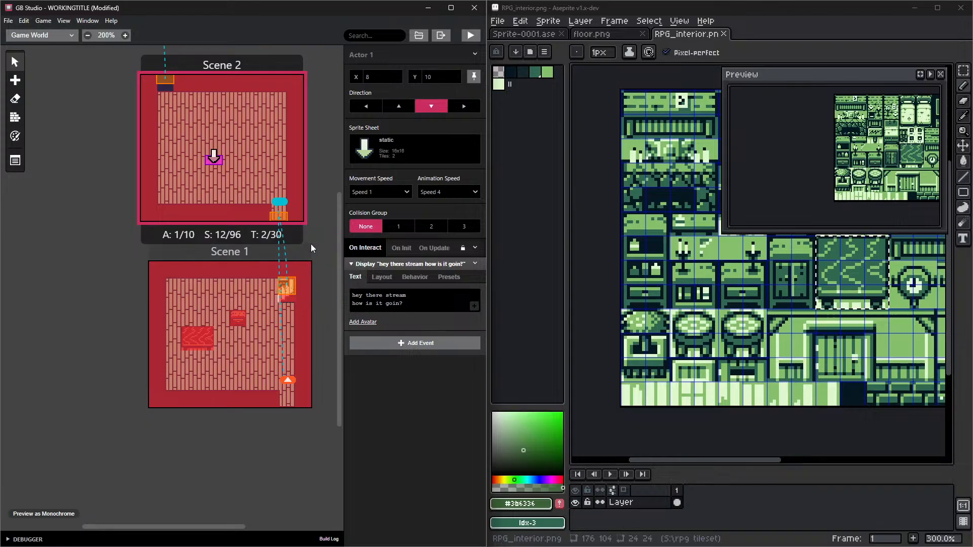
pyautogui.moveTo(311, 244); pyautogui.dragTo(257, 270, button='middle')
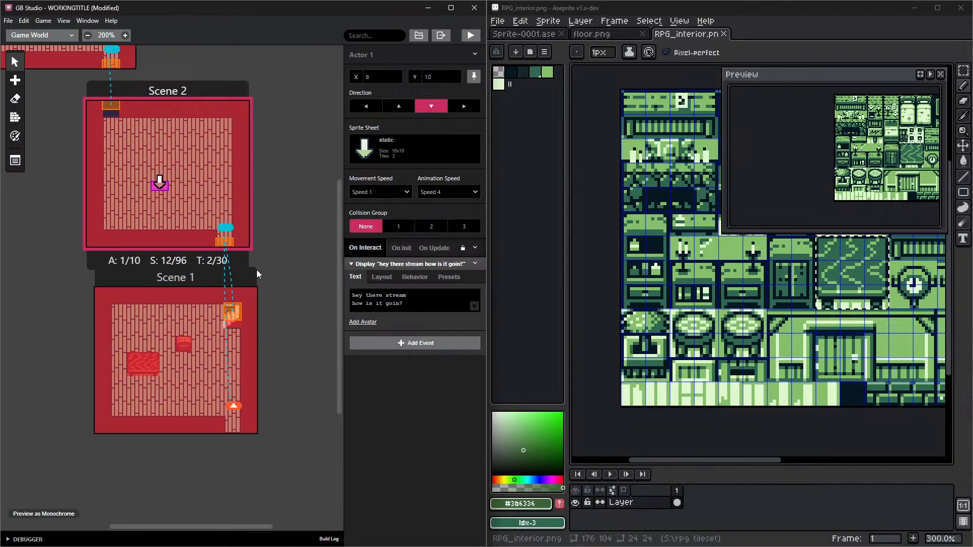
# Switch to Aseprite in a maximized window and look through the floor.png, RPG_interior.png and Sprite-0001.aseprite artwork
pyautogui.click(937, 8)
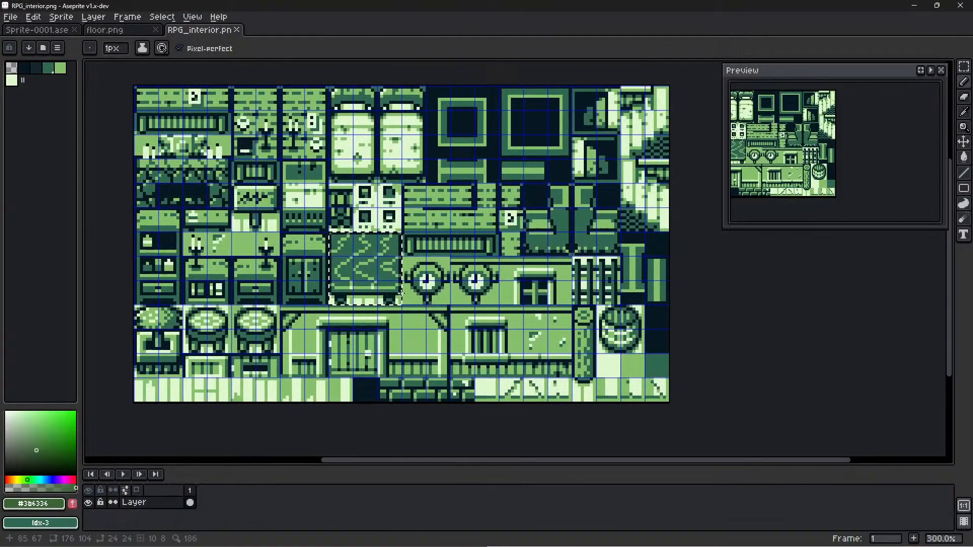
pyautogui.click(111, 31)
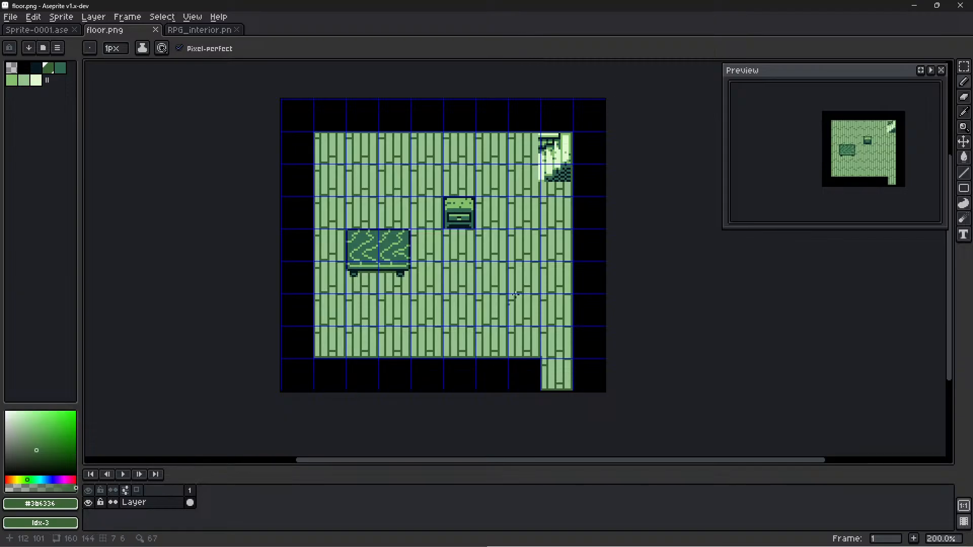
pyautogui.click(195, 30)
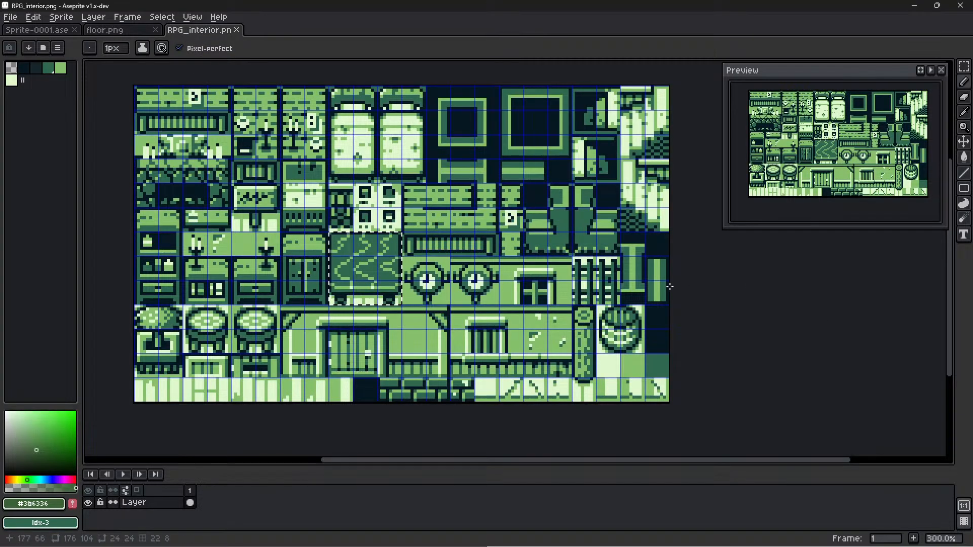
pyautogui.click(116, 31)
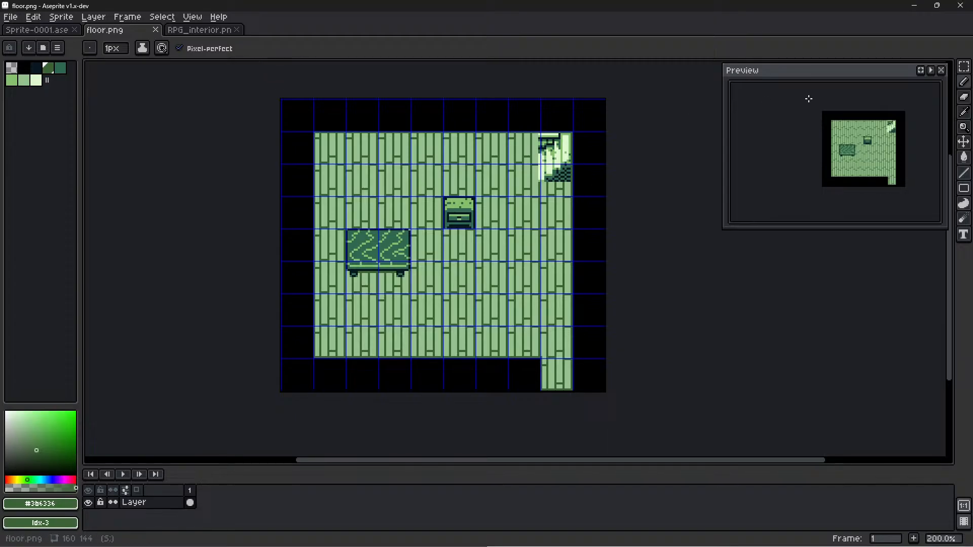
pyautogui.click(45, 32)
pyautogui.click(117, 30)
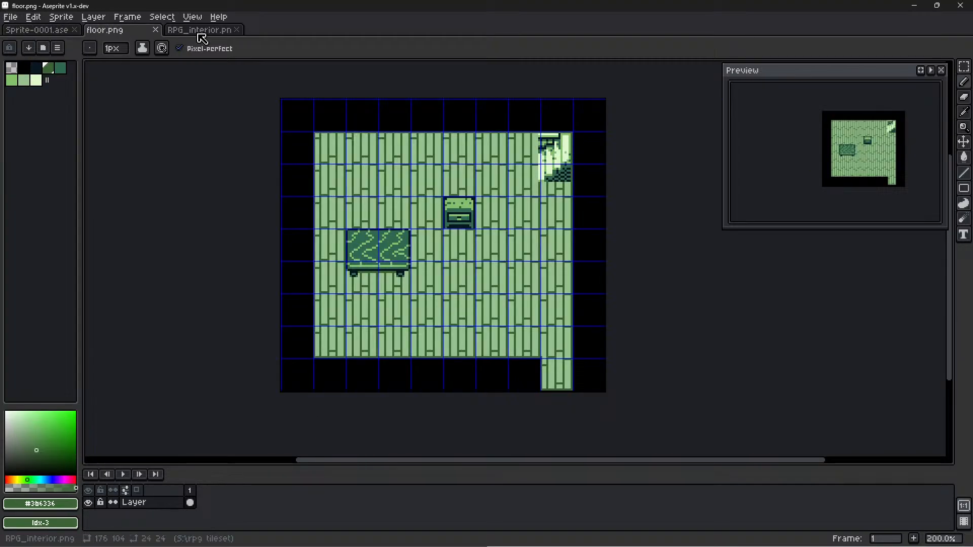
# Open the recent file floor2.png and bring the whole room image into view
pyautogui.click(10, 18)
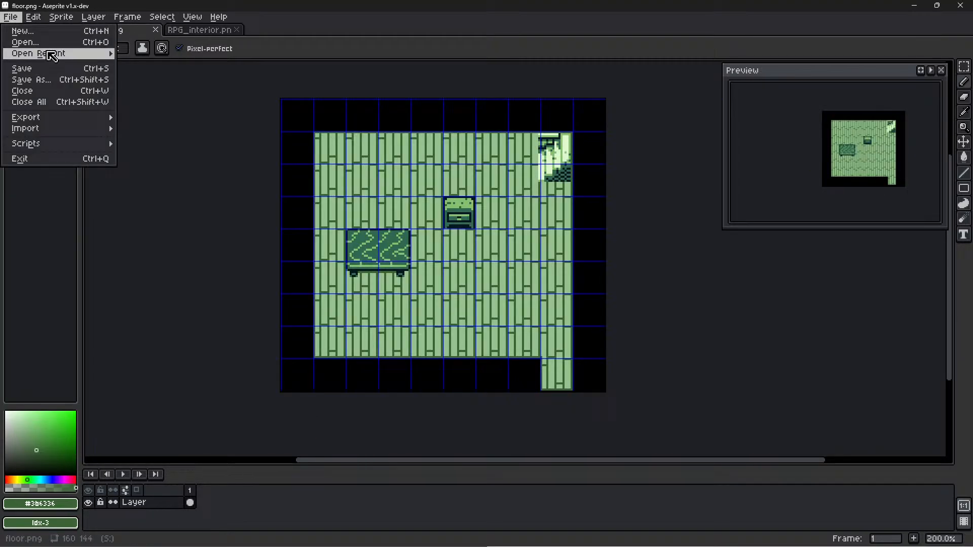
pyautogui.moveTo(81, 55)
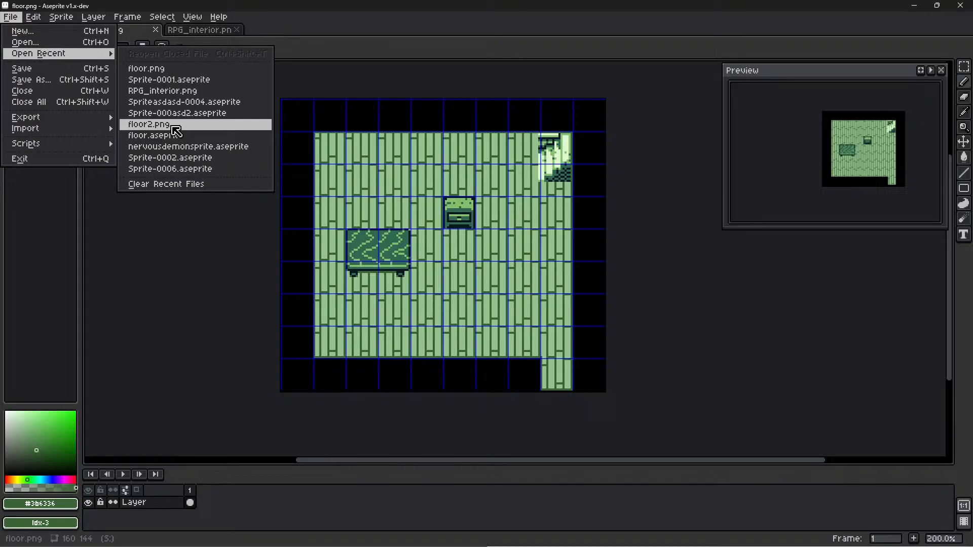
pyautogui.click(176, 131)
pyautogui.moveTo(702, 276); pyautogui.dragTo(566, 256, button='middle')
pyautogui.scroll(1, 517, 256)
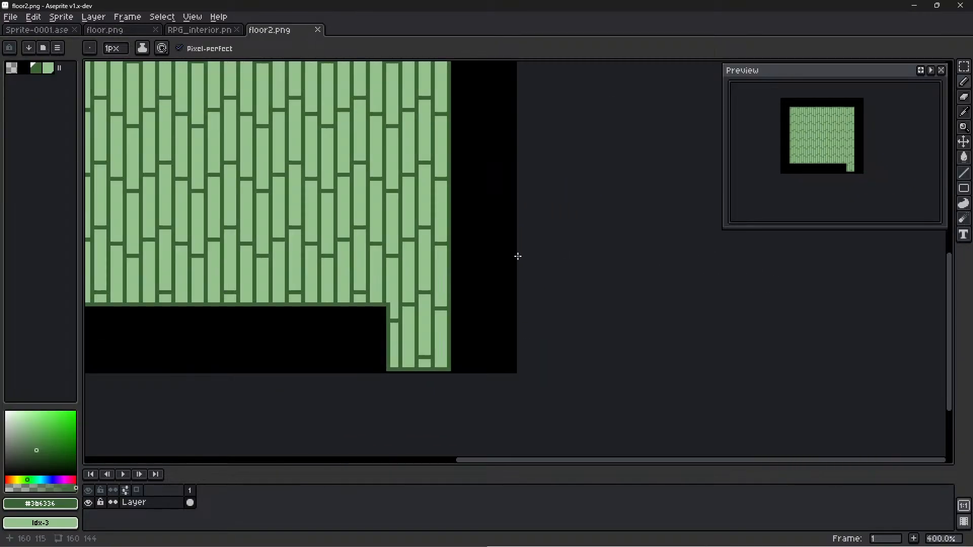
pyautogui.scroll(-3, 552, 214)
pyautogui.moveTo(567, 180); pyautogui.dragTo(575, 243, button='middle')
pyautogui.scroll(1, 577, 240)
pyautogui.moveTo(555, 319); pyautogui.dragTo(563, 284, button='middle')
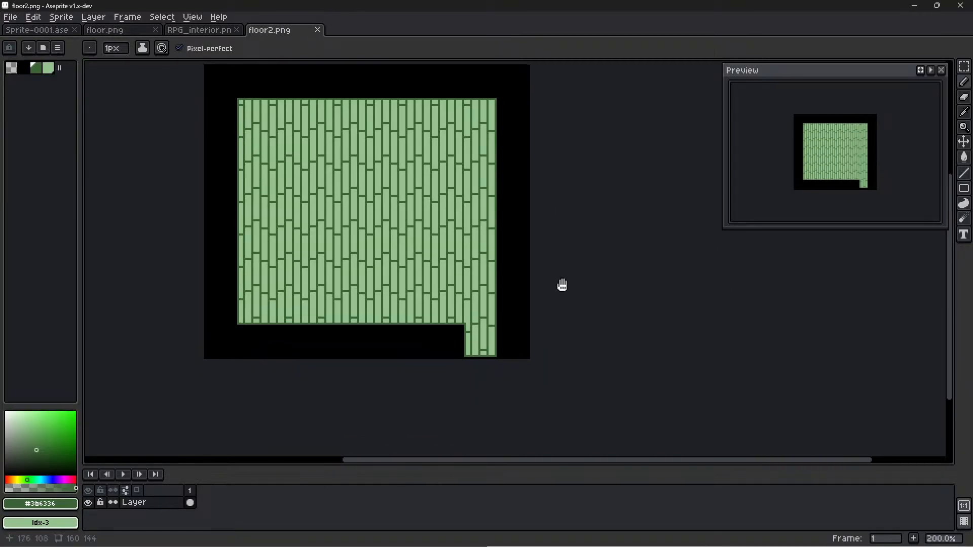
pyautogui.click(23, 68)
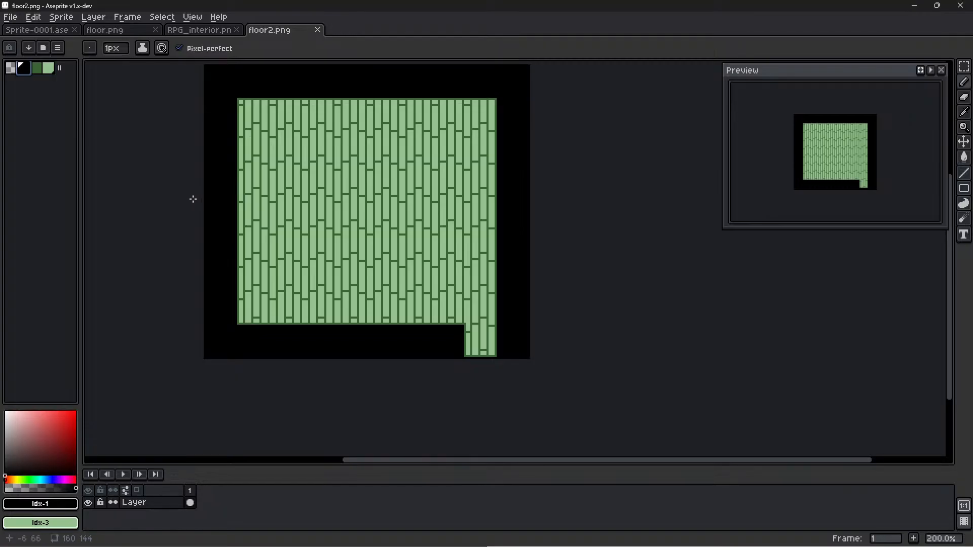
pyautogui.keyDown('alt'); pyautogui.click(347, 233); pyautogui.keyUp('alt')
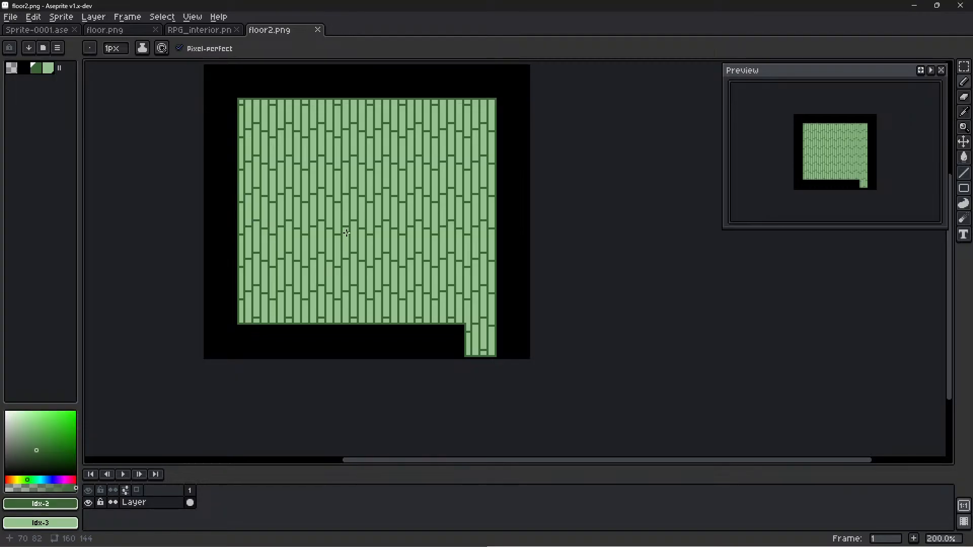
pyautogui.scroll(-1, 347, 233)
pyautogui.scroll(3, 346, 233)
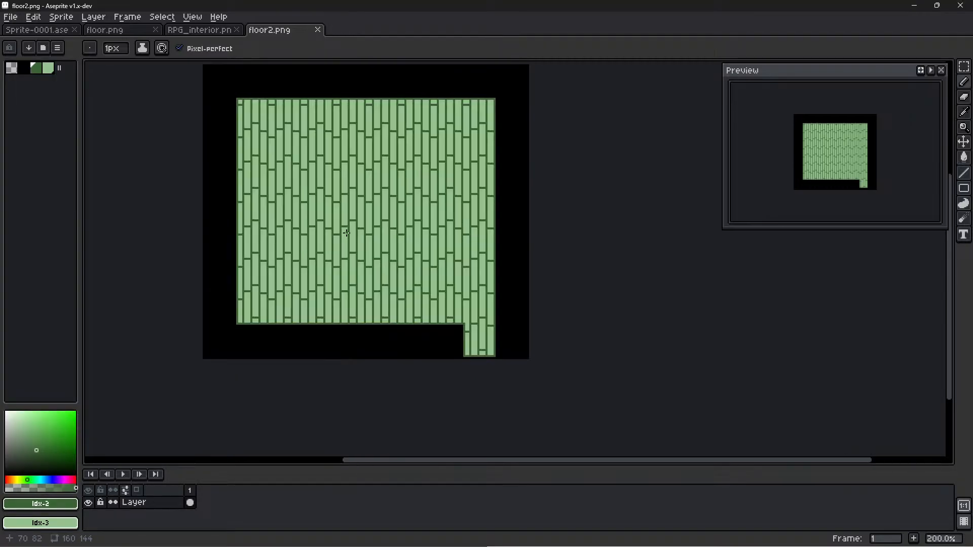
pyautogui.scroll(2, 346, 233)
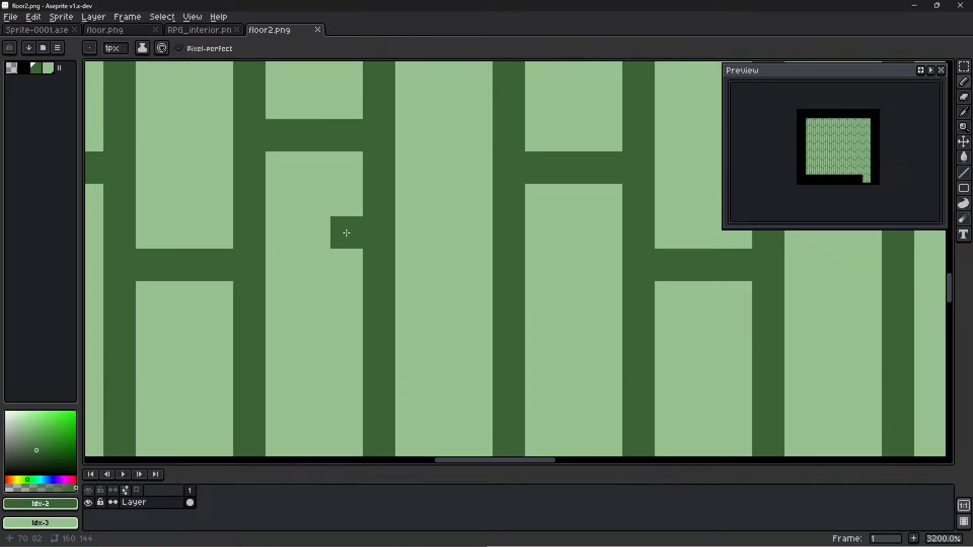
pyautogui.press('[')
pyautogui.press('[')
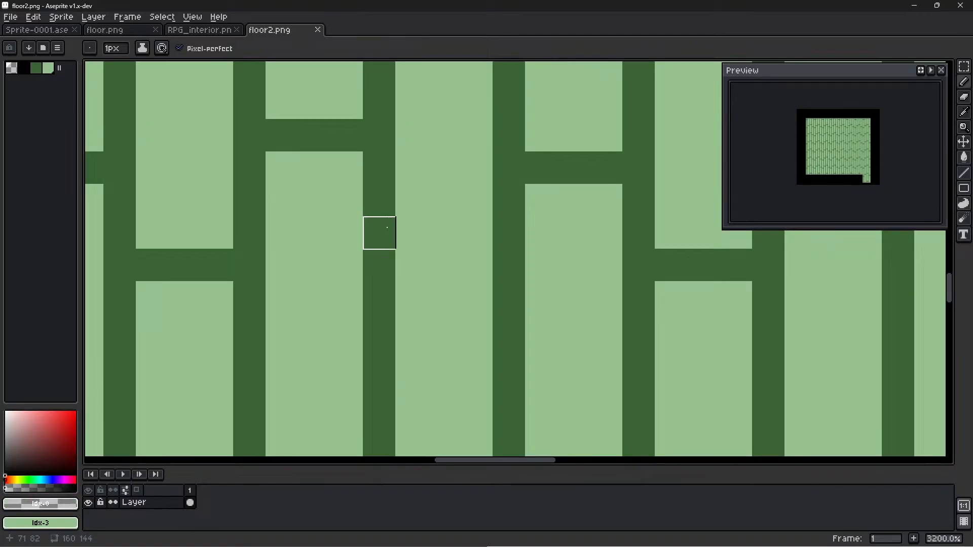
pyautogui.press(']')
pyautogui.scroll(-5, 386, 220)
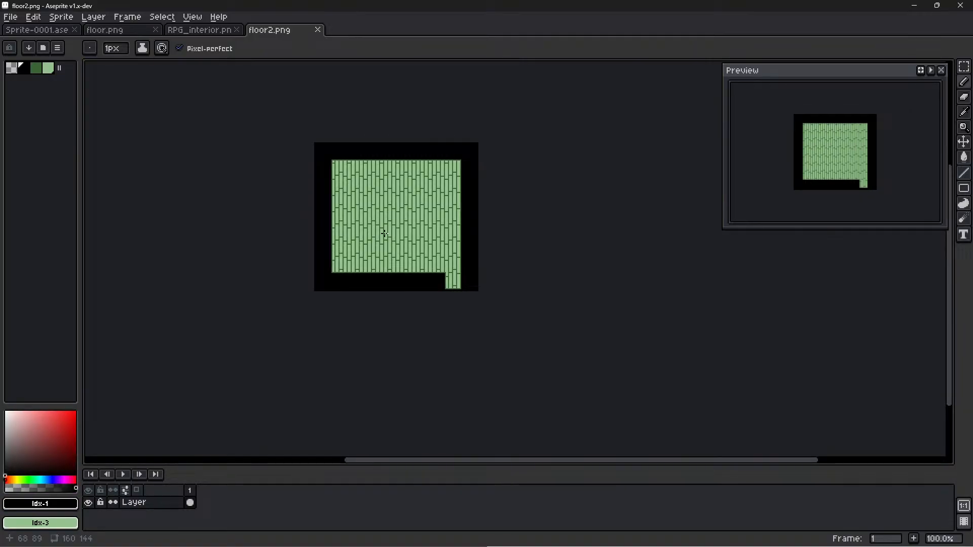
pyautogui.scroll(2, 376, 225)
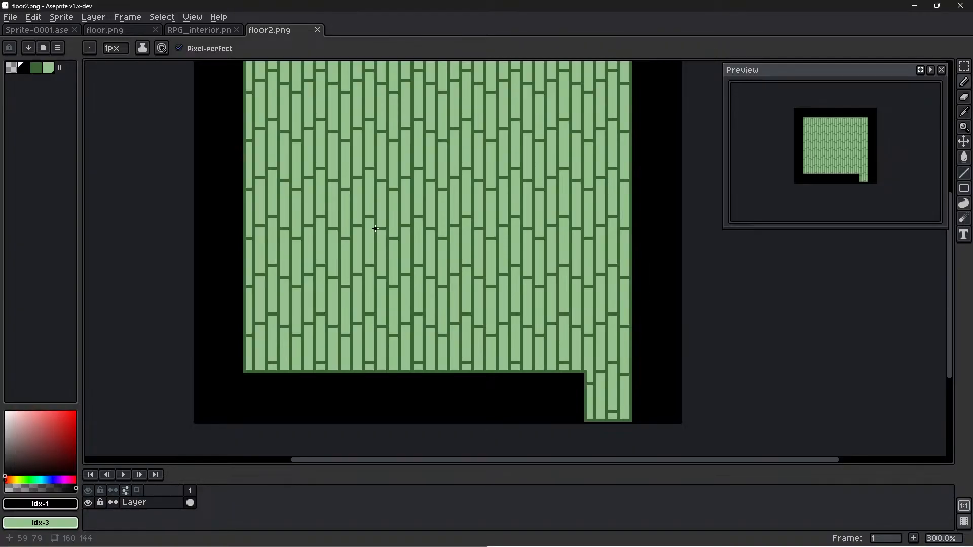
pyautogui.scroll(-1, 375, 229)
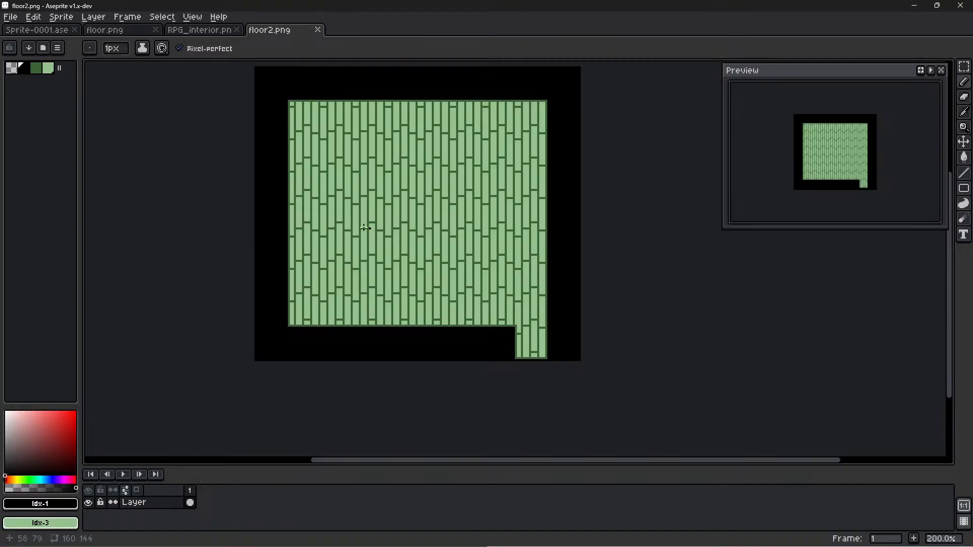
pyautogui.moveTo(204, 171); pyautogui.dragTo(197, 206, button='middle')
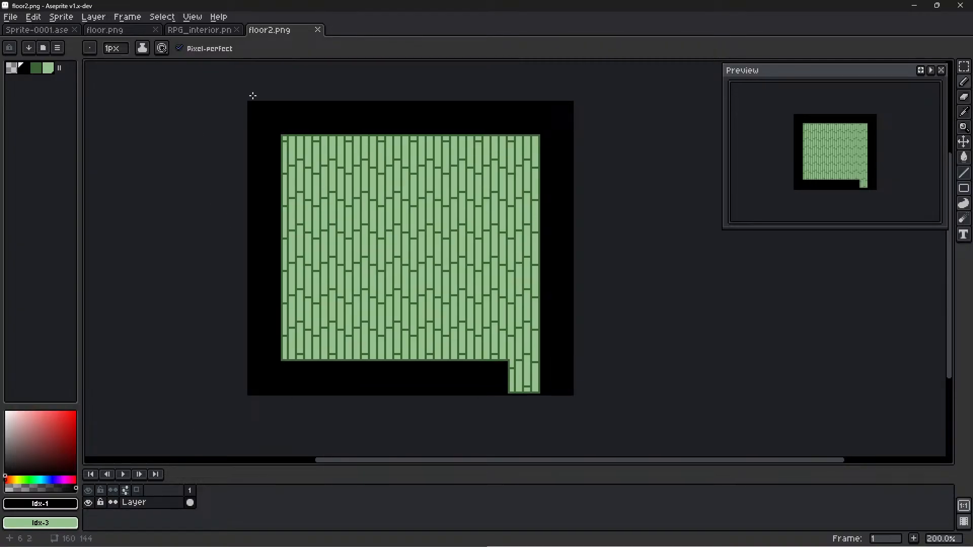
# Choose black as the foreground colour and set the square brush size to 16 px
pyautogui.click(27, 70)
pyautogui.keyDown('ctrl'); pyautogui.scroll(4, 351, 245); pyautogui.keyUp('ctrl')
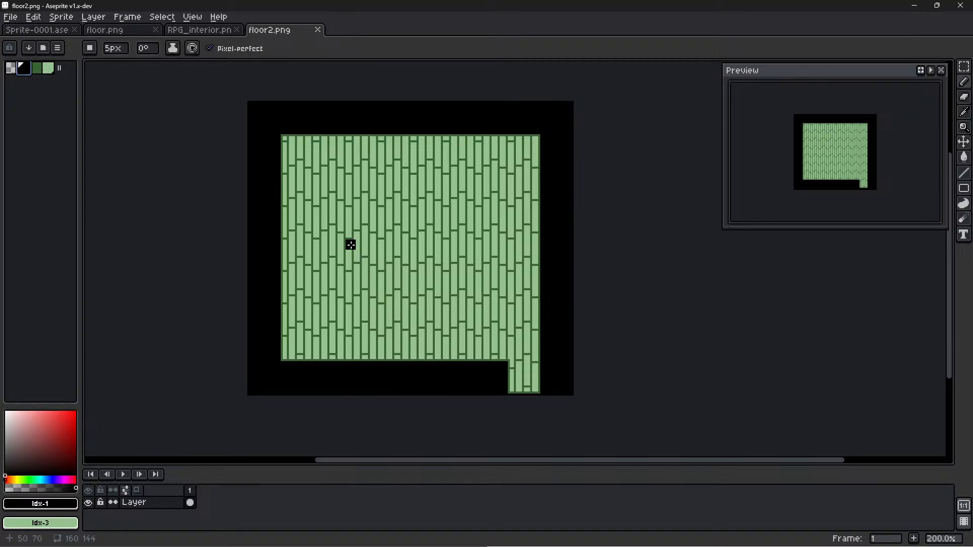
pyautogui.keyDown('ctrl'); pyautogui.scroll(6, 348, 244); pyautogui.keyUp('ctrl')
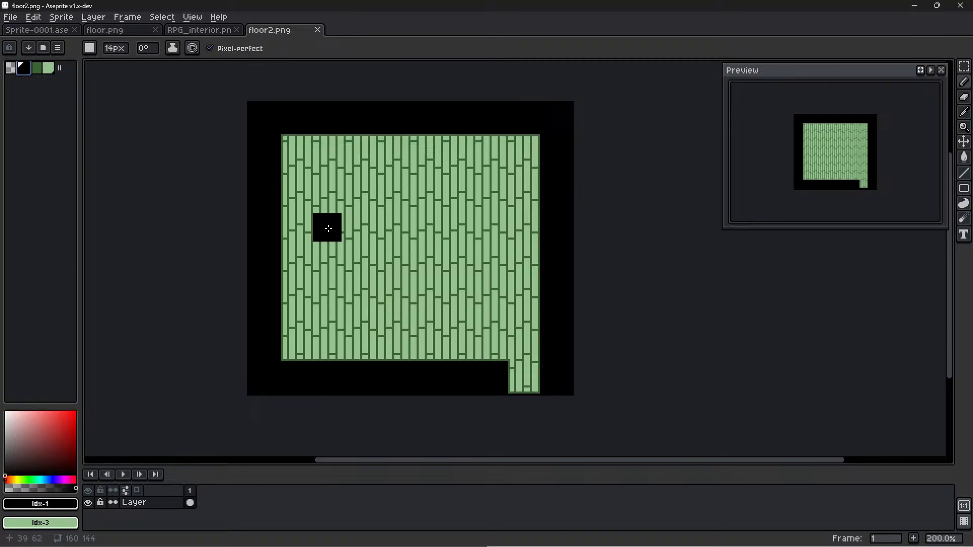
pyautogui.keyDown('ctrl'); pyautogui.scroll(-2, 328, 229); pyautogui.keyUp('ctrl')
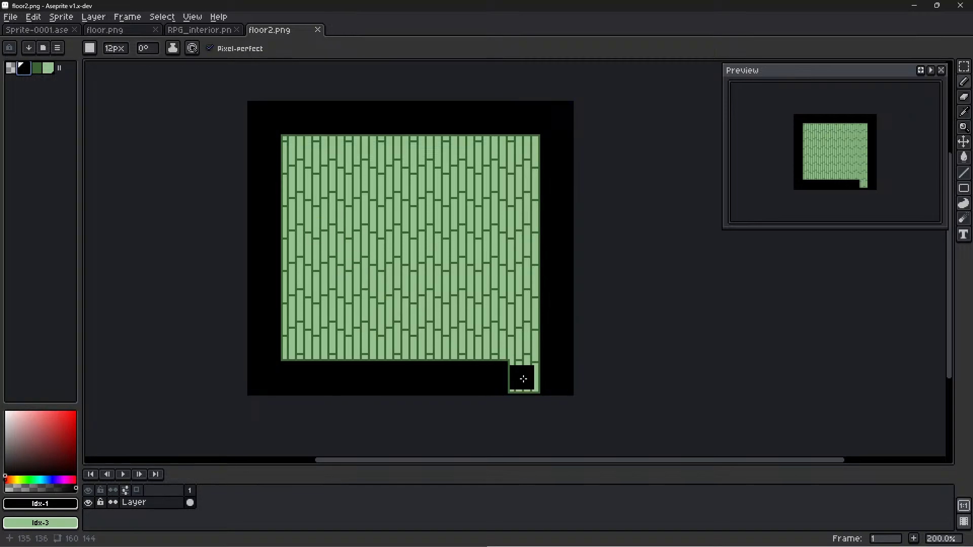
pyautogui.keyDown('ctrl'); pyautogui.scroll(1, 522, 379); pyautogui.keyUp('ctrl')
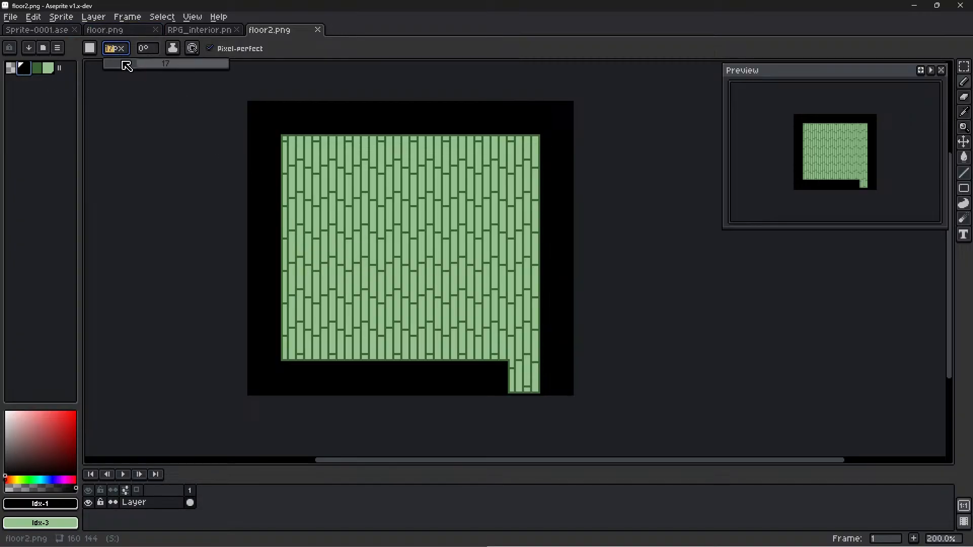
pyautogui.write('16')
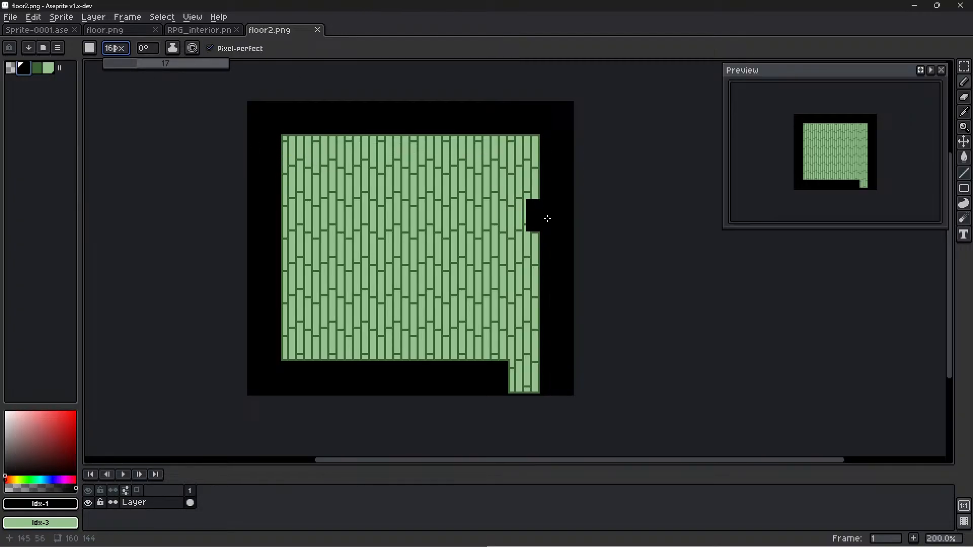
# Paint straight 16 px black strips over the room floor's lower edge, left of the corridor, and its left edge
pyautogui.scroll(1, 549, 261)
pyautogui.moveTo(652, 393); pyautogui.dragTo(669, 297, button='middle')
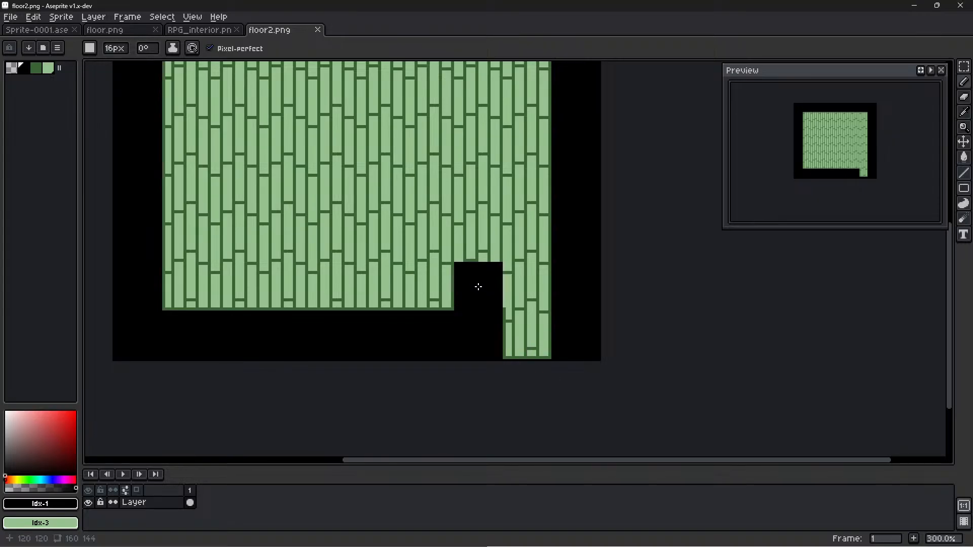
pyautogui.keyDown('shift'); pyautogui.click(184, 286); pyautogui.keyUp('shift')
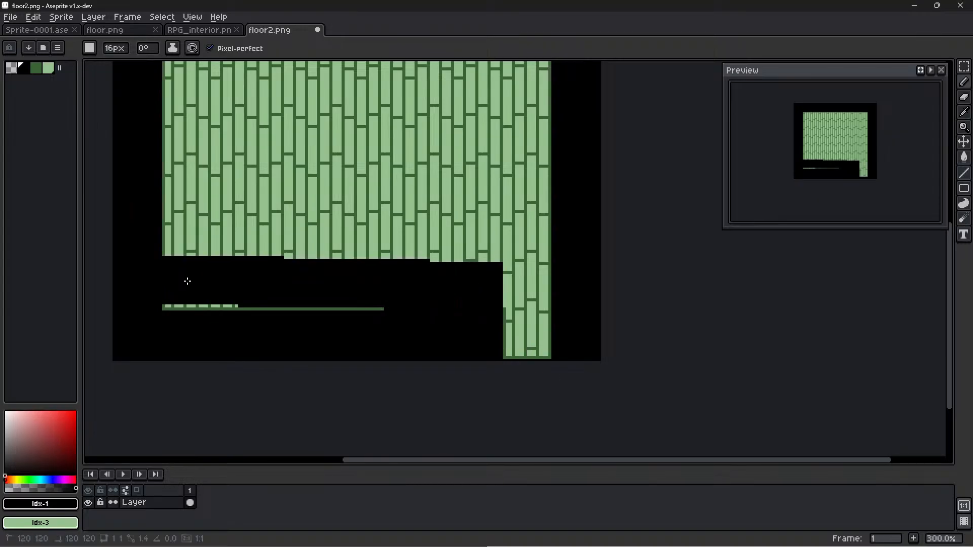
pyautogui.moveTo(164, 209)
pyautogui.mouseDown(button='middle')
pyautogui.moveTo(154, 333)
pyautogui.moveTo(163, 372)
pyautogui.mouseUp(button='middle')
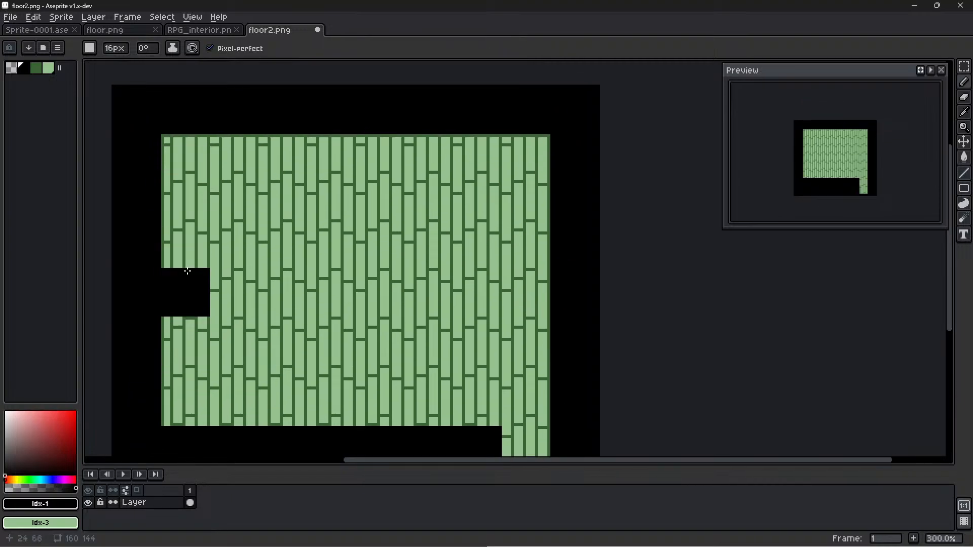
pyautogui.keyDown('shift'); pyautogui.click(185, 157); pyautogui.keyUp('shift')
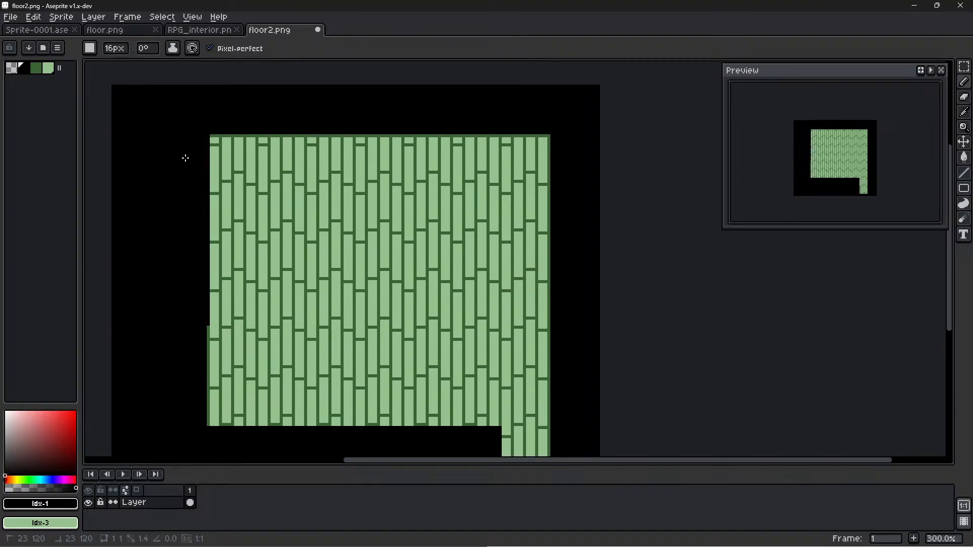
pyautogui.hotkey('ctrl', 'z')
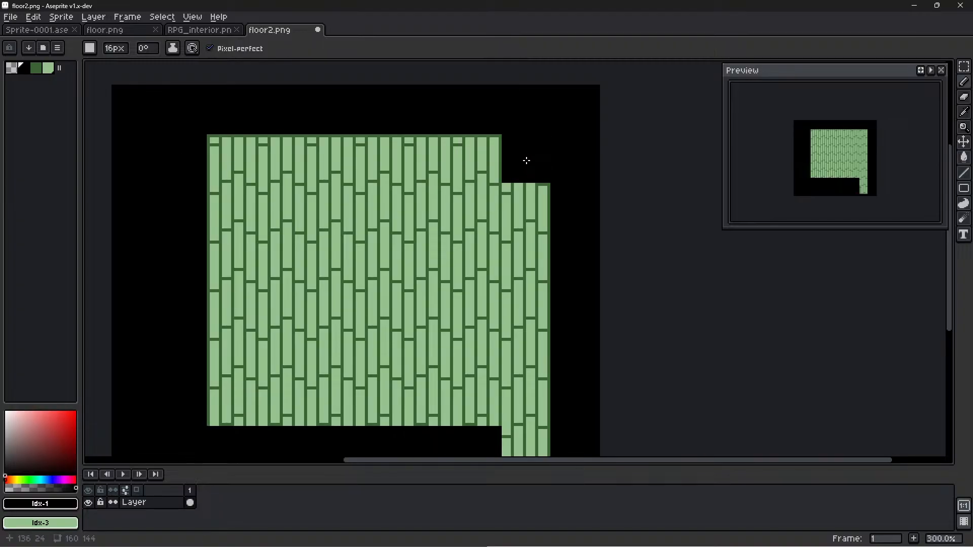
# Paint straight 16 px black strips over the floor's upper edge and its right edge down to the lower corridor
pyautogui.keyDown('shift'); pyautogui.click(526, 160); pyautogui.keyUp('shift')
pyautogui.hotkey('ctrl', 'z')
pyautogui.keyDown('shift'); pyautogui.click(526, 155); pyautogui.keyUp('shift')
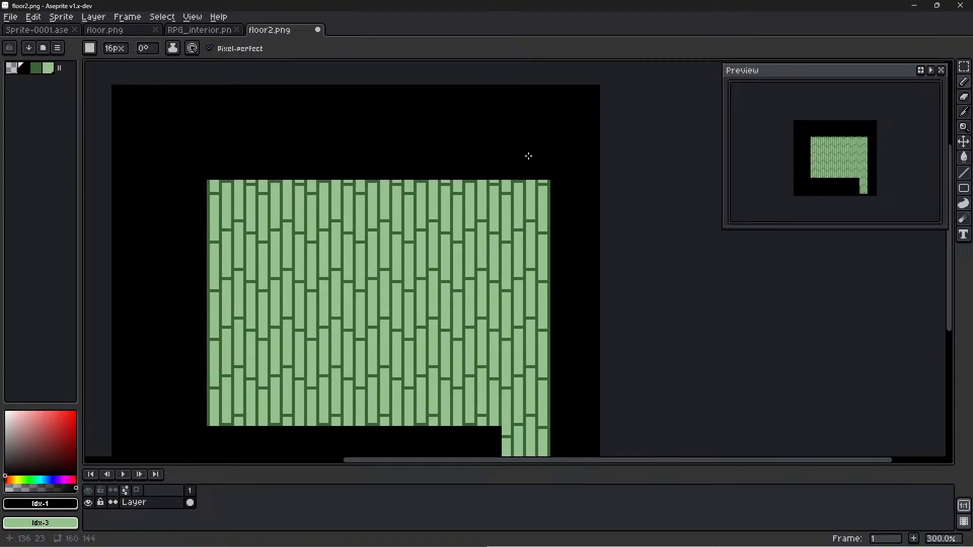
pyautogui.moveTo(607, 369); pyautogui.dragTo(581, 303, button='middle')
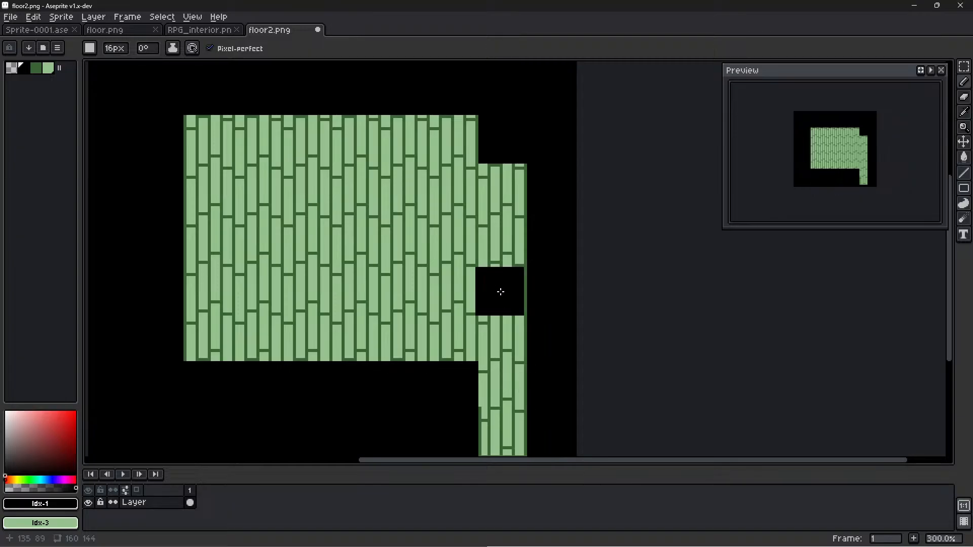
pyautogui.keyDown('shift'); pyautogui.click(504, 293); pyautogui.keyUp('shift')
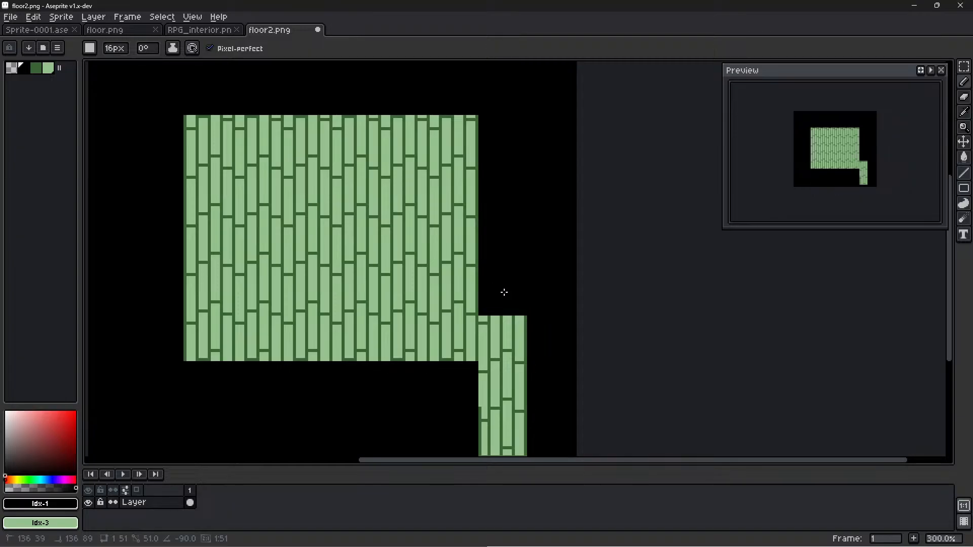
pyautogui.keyDown('shift'); pyautogui.moveTo(505, 292); pyautogui.dragTo(505, 249); pyautogui.keyUp('shift')
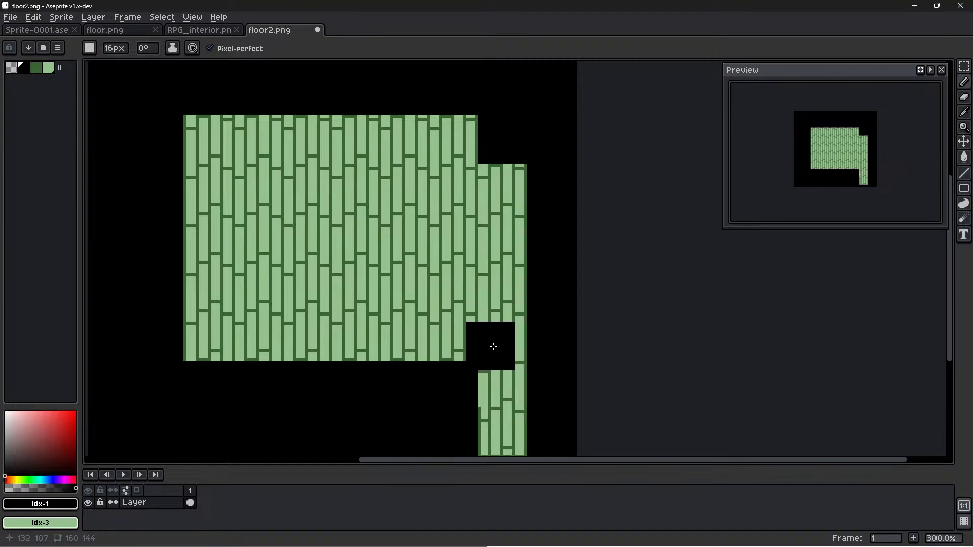
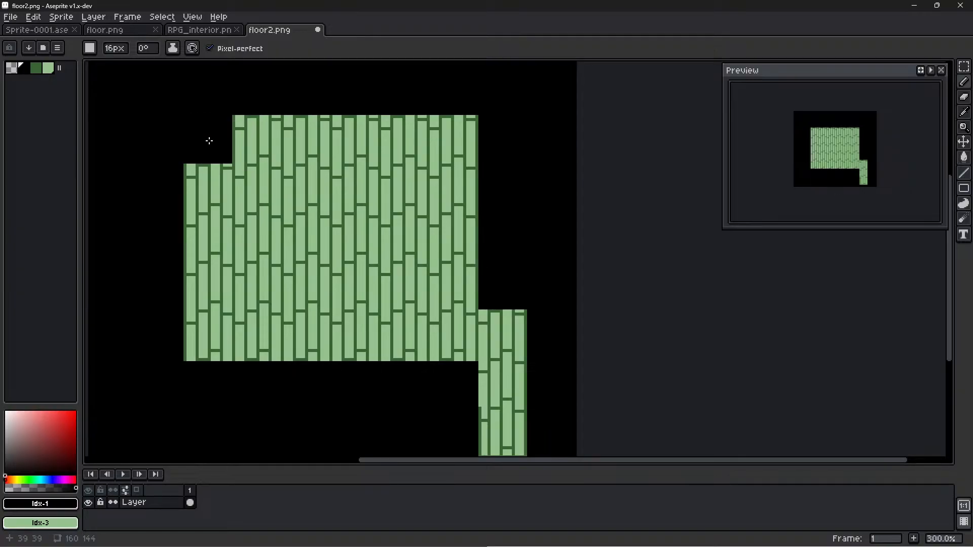
# In RPG_interior.png, select and copy an 8 × 24 px strip of plain wall with railing just right of the door
pyautogui.click(130, 33)
pyautogui.click(195, 32)
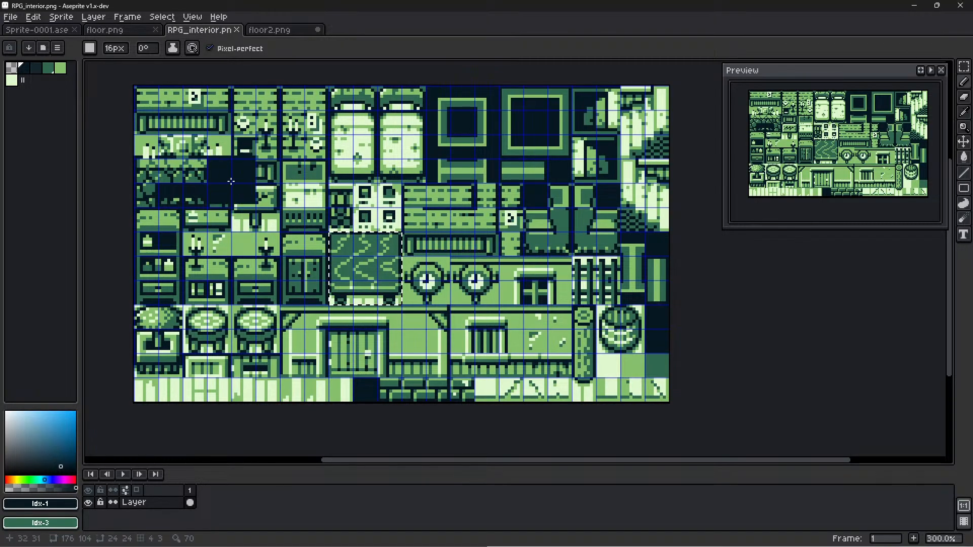
pyautogui.press('m')
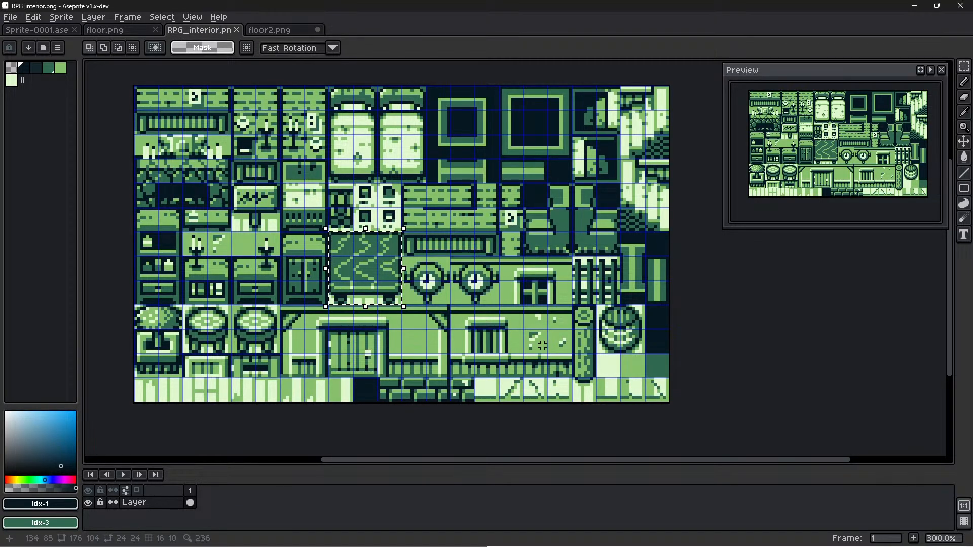
pyautogui.moveTo(587, 392)
pyautogui.mouseDown(button='middle')
pyautogui.moveTo(560, 371)
pyautogui.moveTo(585, 374)
pyautogui.mouseUp(button='middle')
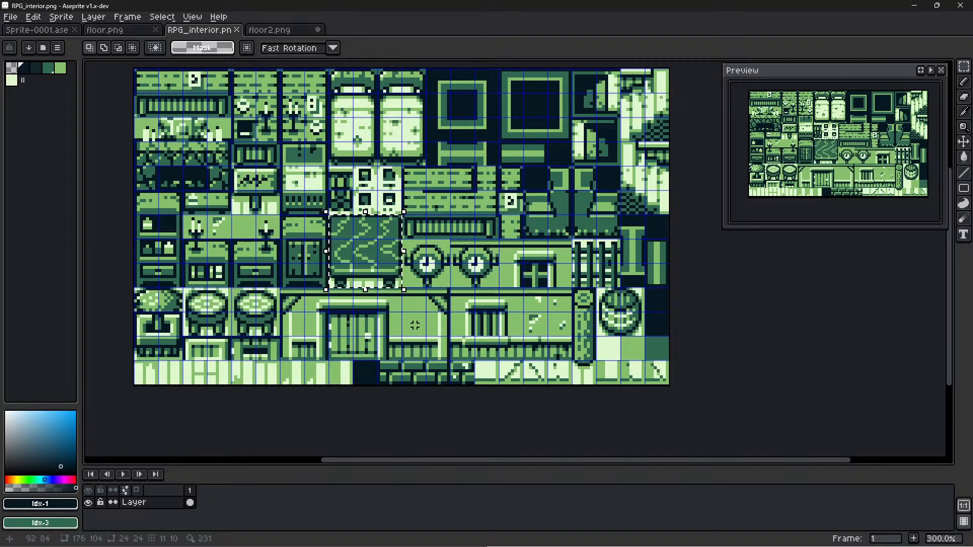
pyautogui.moveTo(460, 360); pyautogui.dragTo(476, 344, button='middle')
pyautogui.scroll(1, 455, 330)
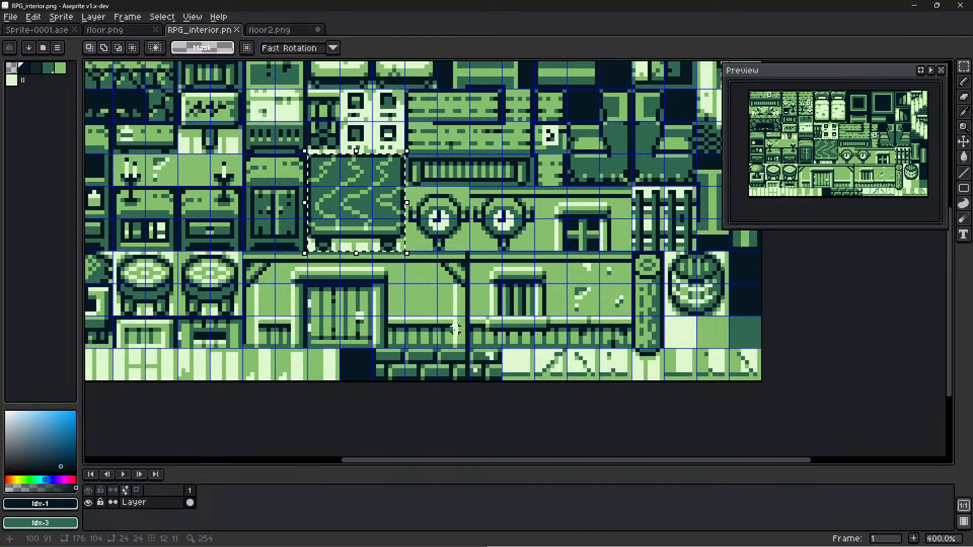
pyautogui.scroll(3, 455, 330)
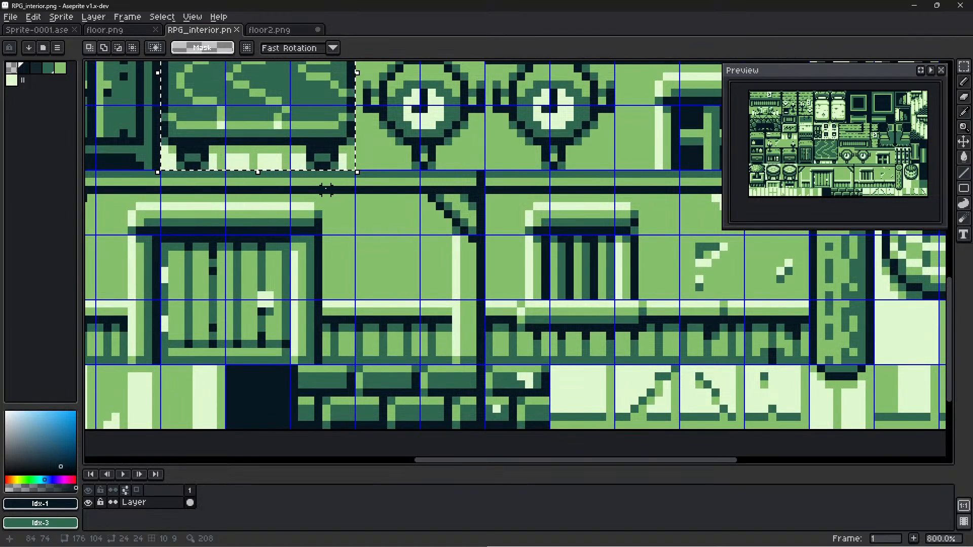
pyautogui.press('u')
pyautogui.moveTo(327, 190); pyautogui.dragTo(417, 363)
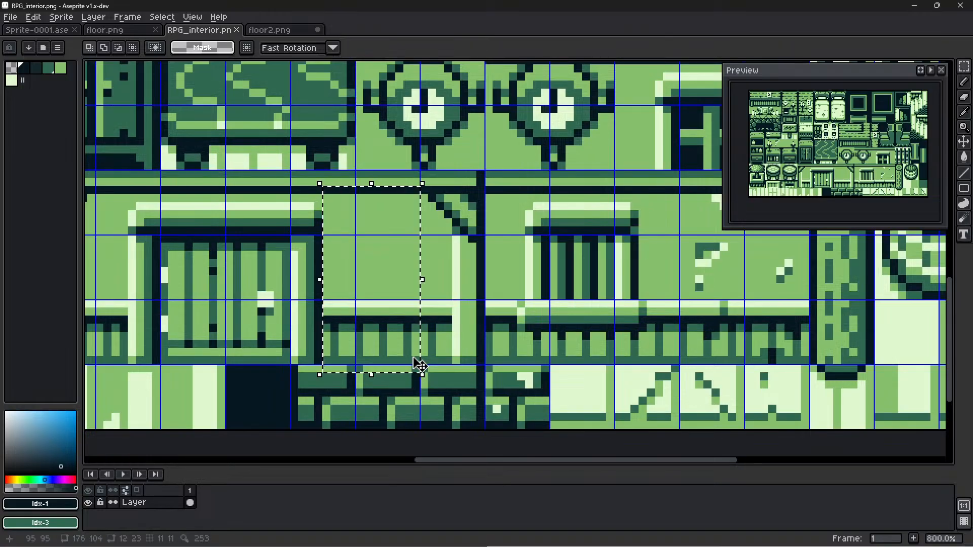
pyautogui.click(349, 182)
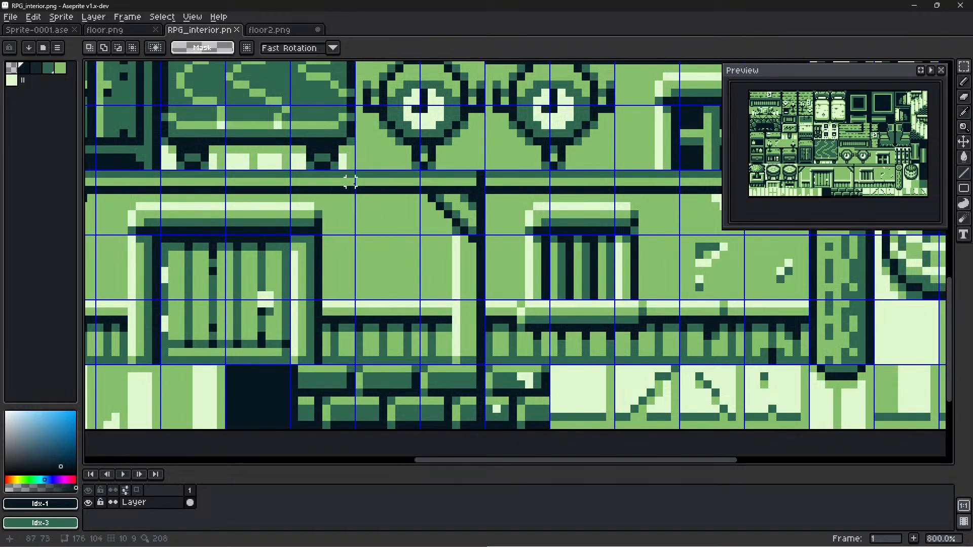
pyautogui.moveTo(359, 174); pyautogui.dragTo(414, 366)
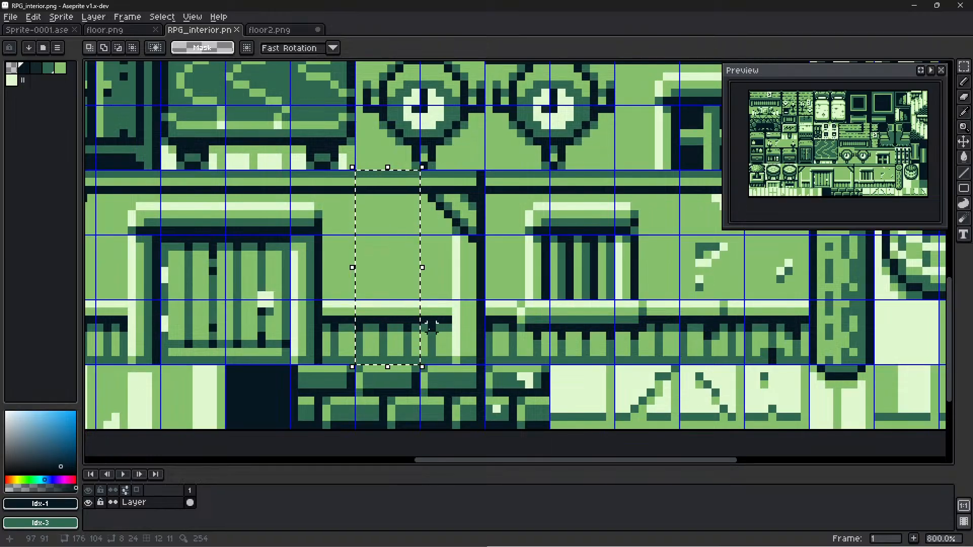
# Paste the wall strip into floor2.png and place it at 31, 7, flush above the floor's upper-left corner
pyautogui.hotkey('ctrl', 'Tab')
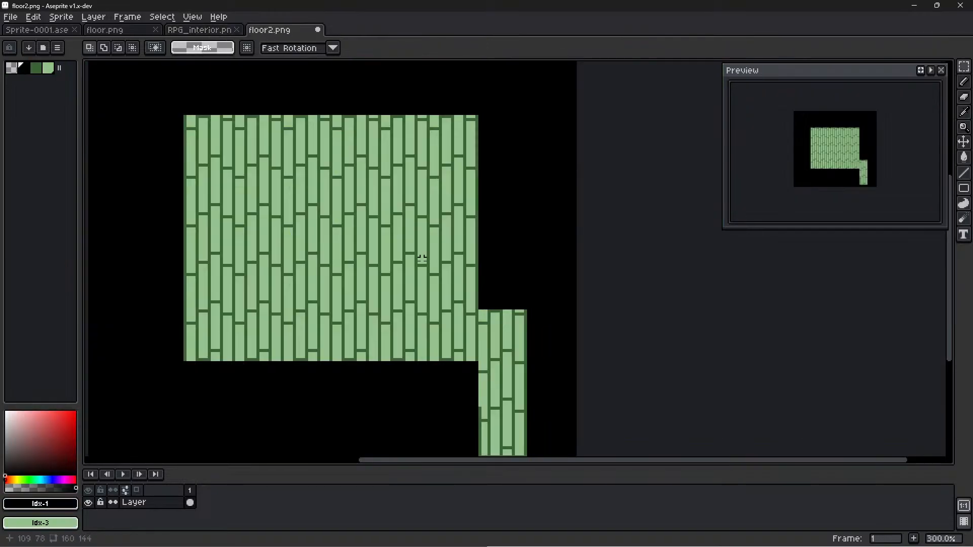
pyautogui.moveTo(346, 210); pyautogui.dragTo(378, 205, button='middle')
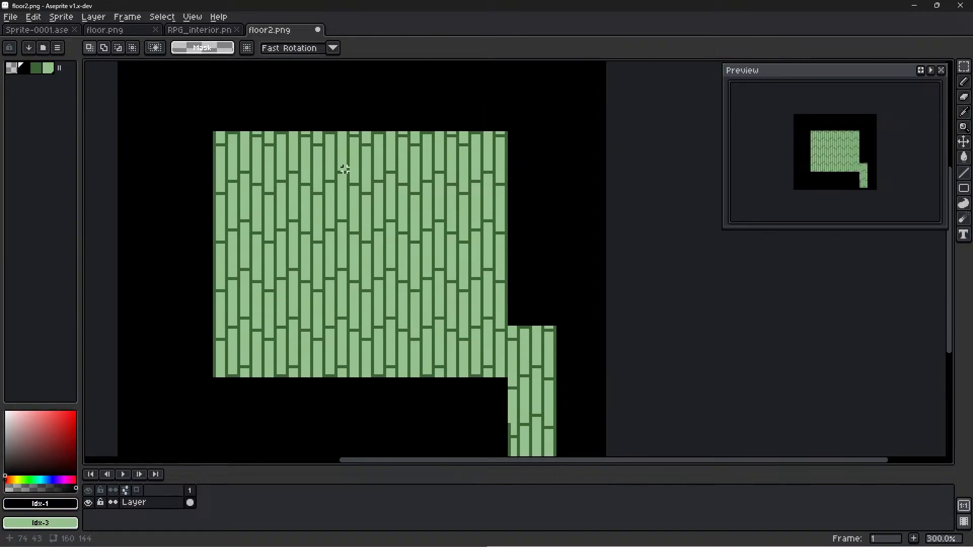
pyautogui.hotkey('ctrl', 'v')
pyautogui.moveTo(406, 298); pyautogui.dragTo(290, 129)
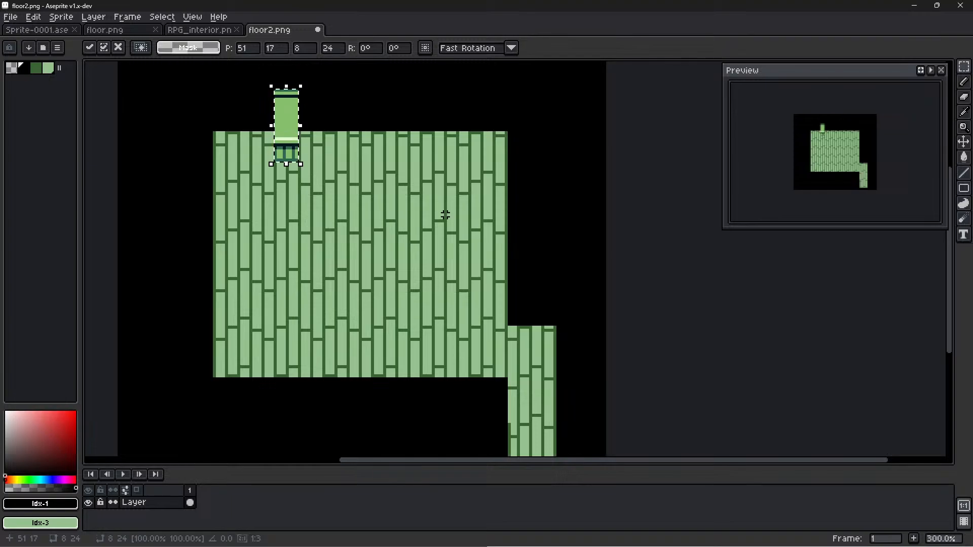
pyautogui.scroll(-1, 662, 260)
pyautogui.moveTo(396, 187); pyautogui.dragTo(360, 163)
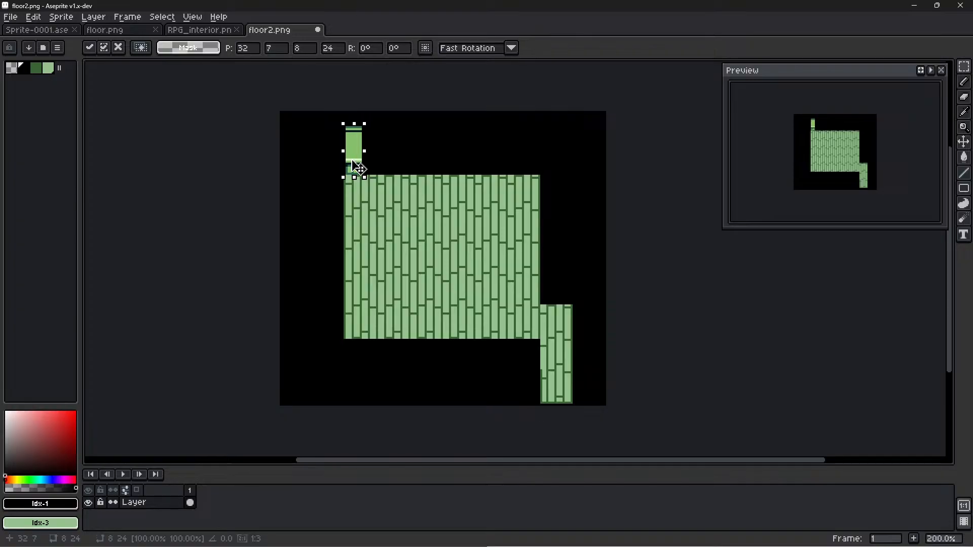
pyautogui.scroll(3, 325, 174)
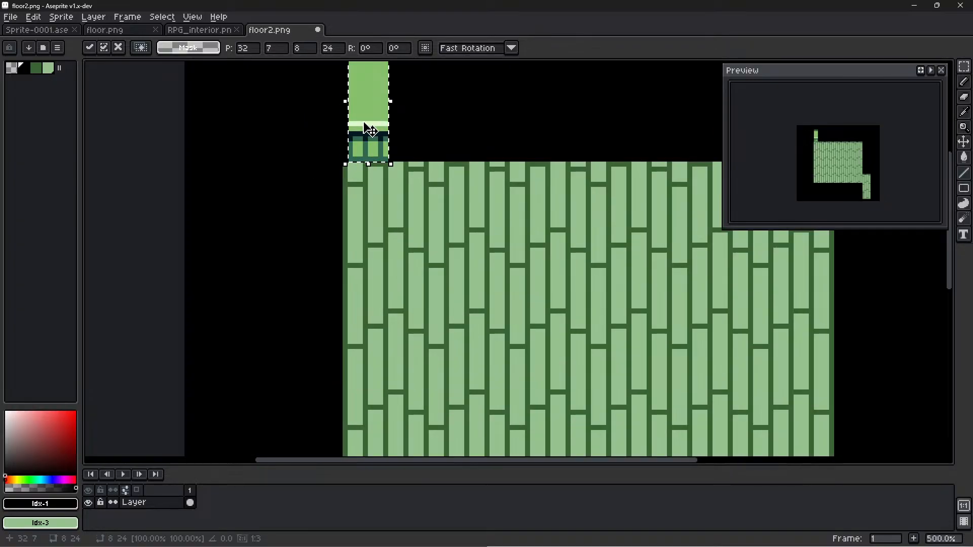
pyautogui.moveTo(365, 123); pyautogui.dragTo(360, 125)
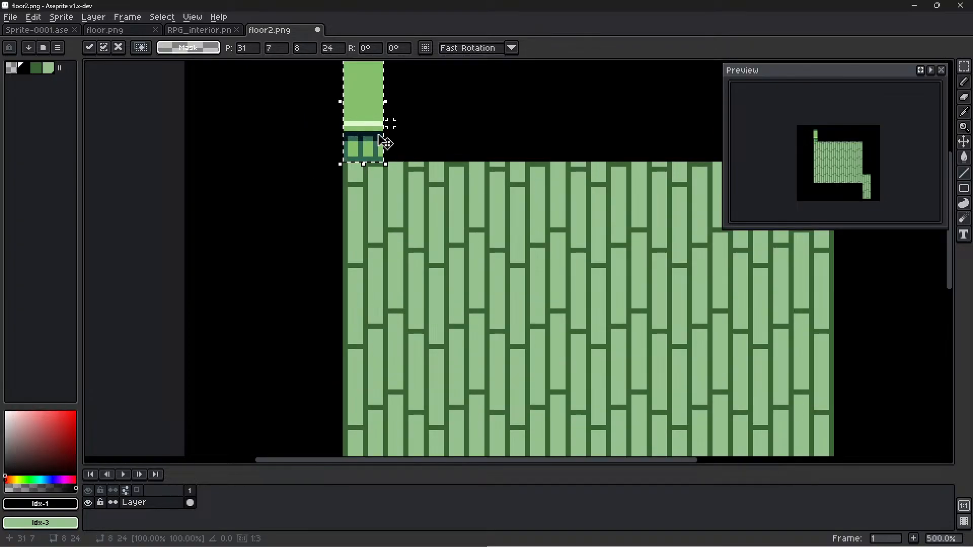
pyautogui.moveTo(469, 218); pyautogui.dragTo(399, 283, button='middle')
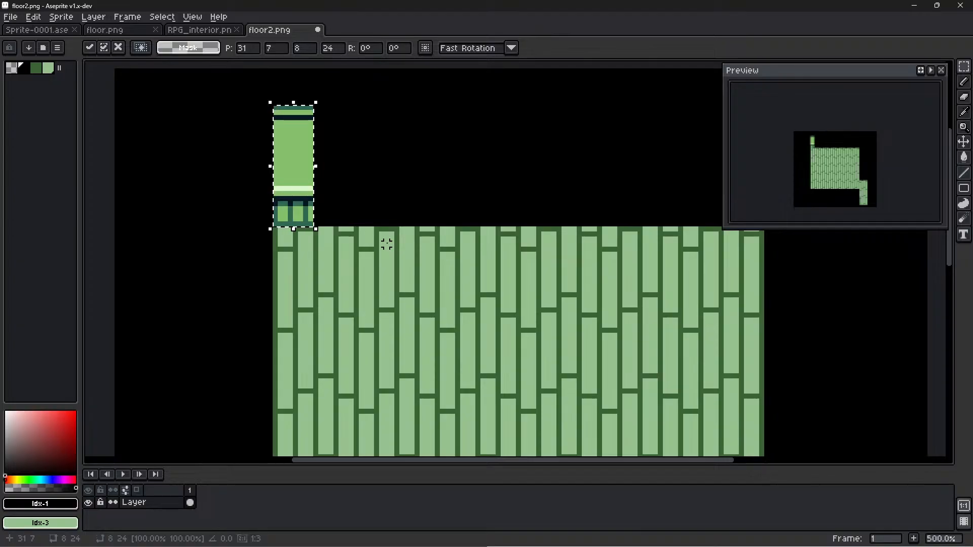
# Duplicate the wall strip side by side along the floor's upper edge, placing the last copy at 95, 7
pyautogui.keyDown('ctrl'); pyautogui.moveTo(307, 181); pyautogui.dragTo(507, 185); pyautogui.keyUp('ctrl')
pyautogui.keyDown('ctrl'); pyautogui.moveTo(508, 186); pyautogui.dragTo(552, 179); pyautogui.keyUp('ctrl')
pyautogui.keyDown('ctrl'); pyautogui.moveTo(552, 179); pyautogui.dragTo(629, 195); pyautogui.keyUp('ctrl')
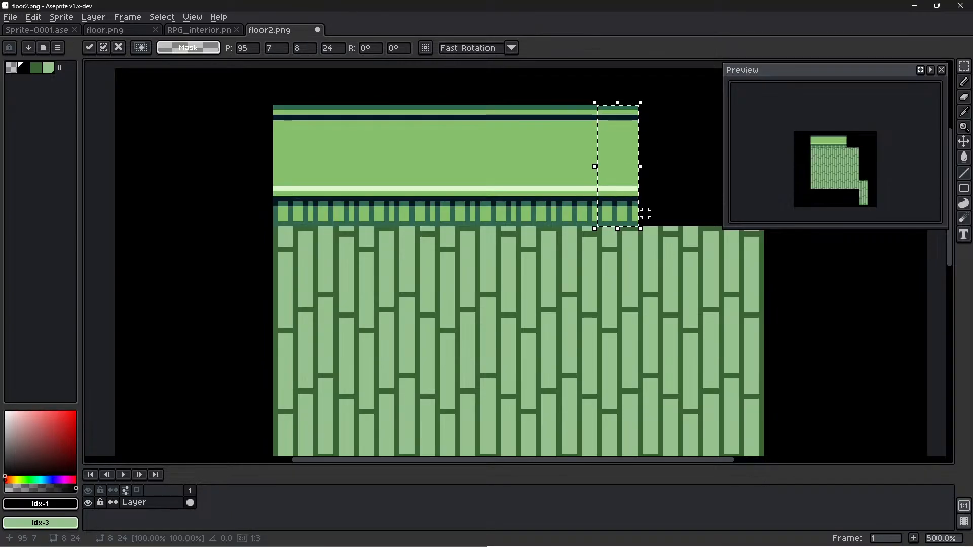
# Paste three more wall strips at x 103, 111 and 120 to reach the floor's right edge, and clear the selection
pyautogui.hotkey('ctrl', 'v')
pyautogui.moveTo(813, 326); pyautogui.dragTo(655, 323, button='middle')
pyautogui.moveTo(446, 297); pyautogui.dragTo(501, 181)
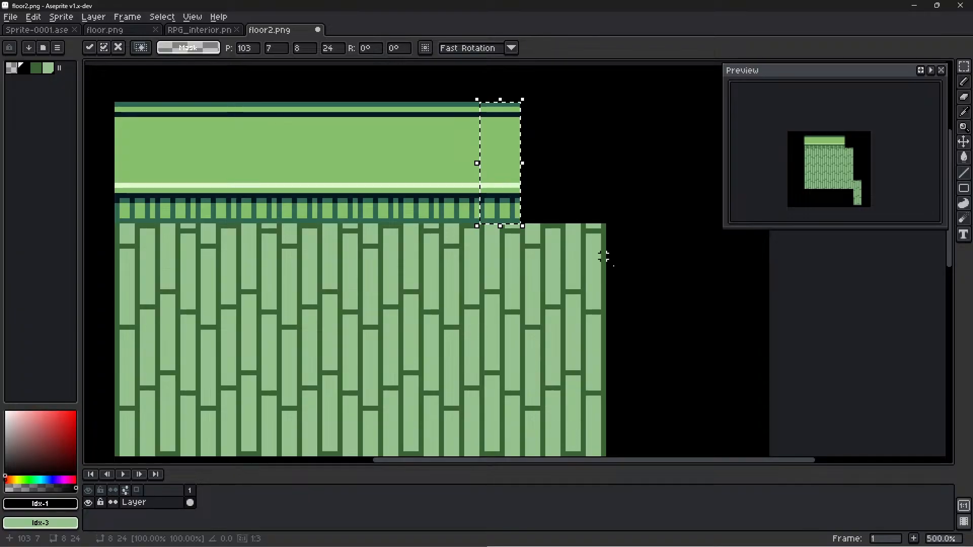
pyautogui.hotkey('ctrl', 'v')
pyautogui.moveTo(419, 297); pyautogui.dragTo(540, 188)
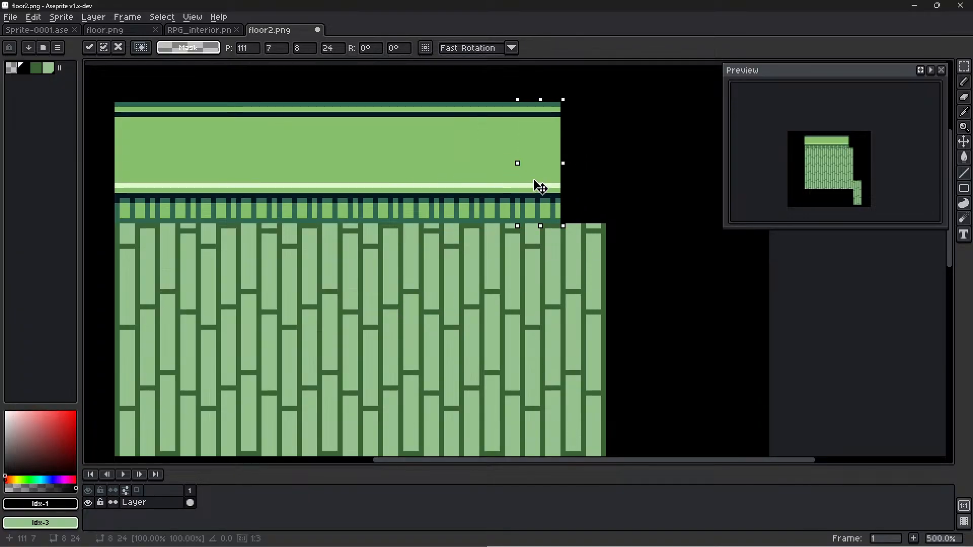
pyautogui.hotkey('ctrl', 'v')
pyautogui.moveTo(434, 282); pyautogui.dragTo(595, 194)
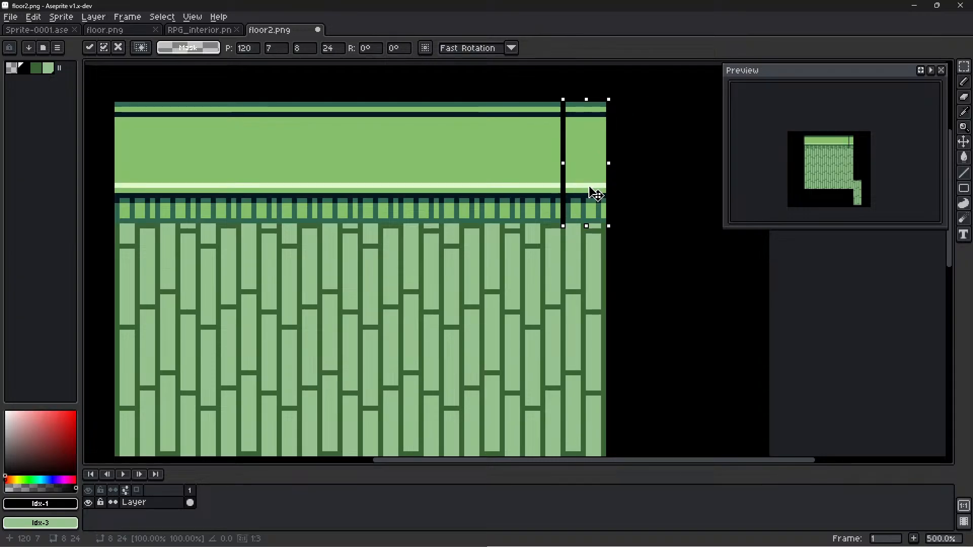
pyautogui.click(532, 200)
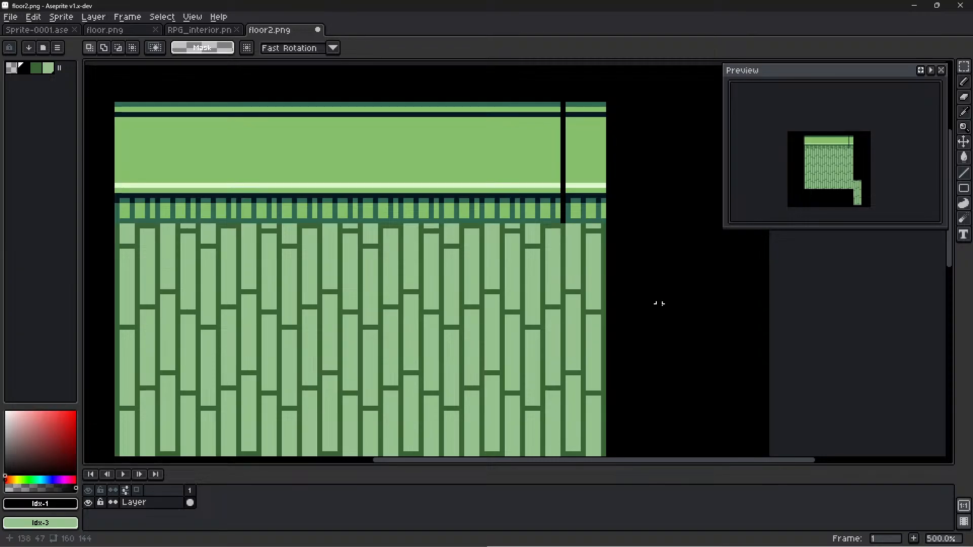
pyautogui.scroll(-2, 651, 314)
pyautogui.scroll(1, 648, 322)
pyautogui.moveTo(649, 324); pyautogui.dragTo(656, 314, button='middle')
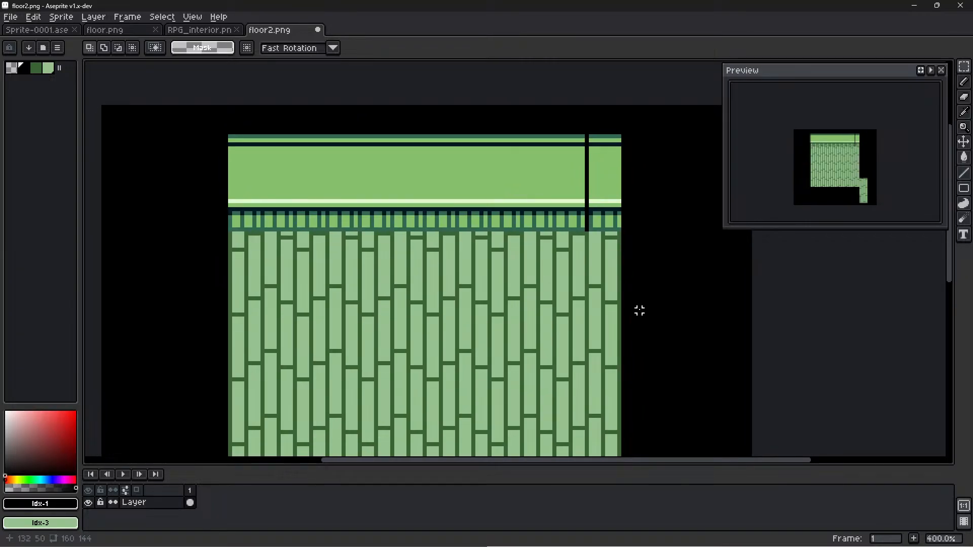
# Undo the repeated wall strip copies back to the first pasted strip
pyautogui.hotkey('ctrl', 'z')
pyautogui.hotkey('ctrl', 'z')
pyautogui.hotkey('ctrl', 'z')
pyautogui.hotkey('ctrl', 'z')
pyautogui.hotkey('ctrl', 'z')
pyautogui.hotkey('ctrl', 'z')
pyautogui.hotkey('ctrl', 'z')
pyautogui.hotkey('ctrl', 'z')
pyautogui.hotkey('ctrl', 'z')
pyautogui.hotkey('ctrl', 'z')
pyautogui.hotkey('ctrl', 'z')
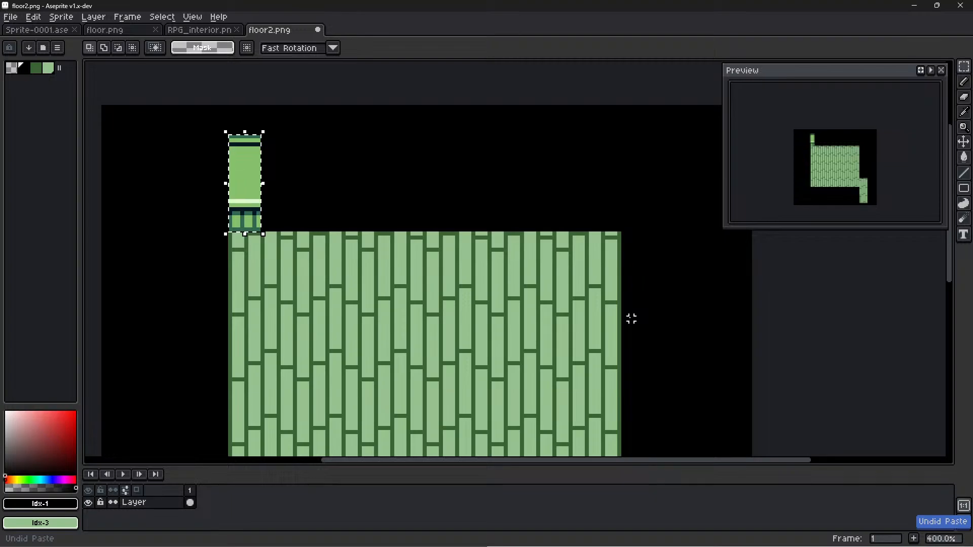
# Try to stretch the pasted wall strip to 9 px wide
pyautogui.moveTo(658, 306); pyautogui.dragTo(706, 310, button='middle')
pyautogui.scroll(3, 706, 311)
pyautogui.moveTo(467, 191); pyautogui.dragTo(765, 298, button='middle')
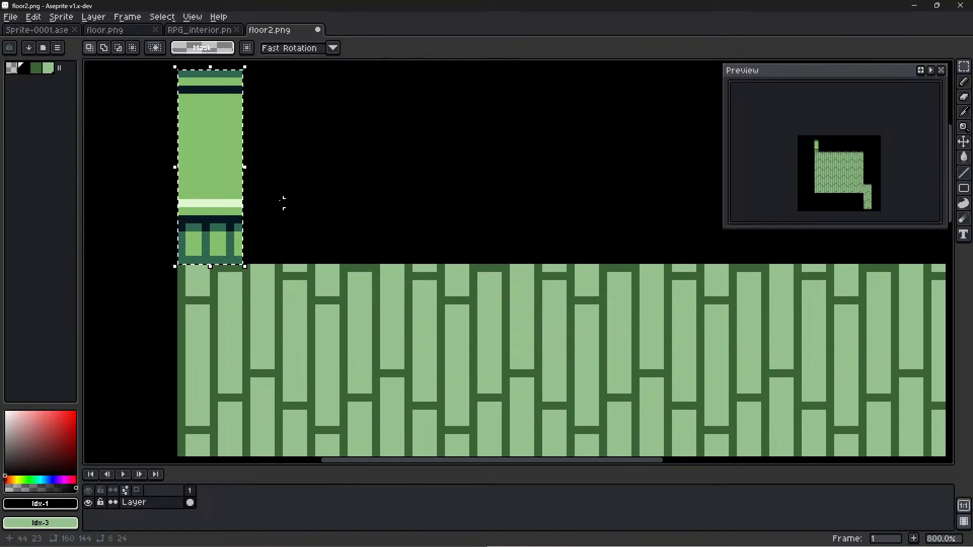
pyautogui.moveTo(245, 167); pyautogui.dragTo(262, 177)
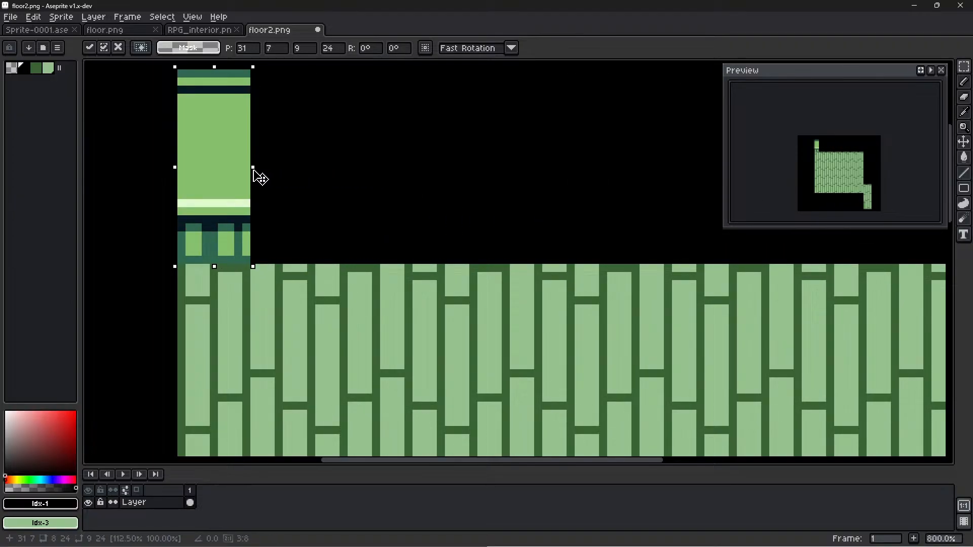
pyautogui.press('Escape')
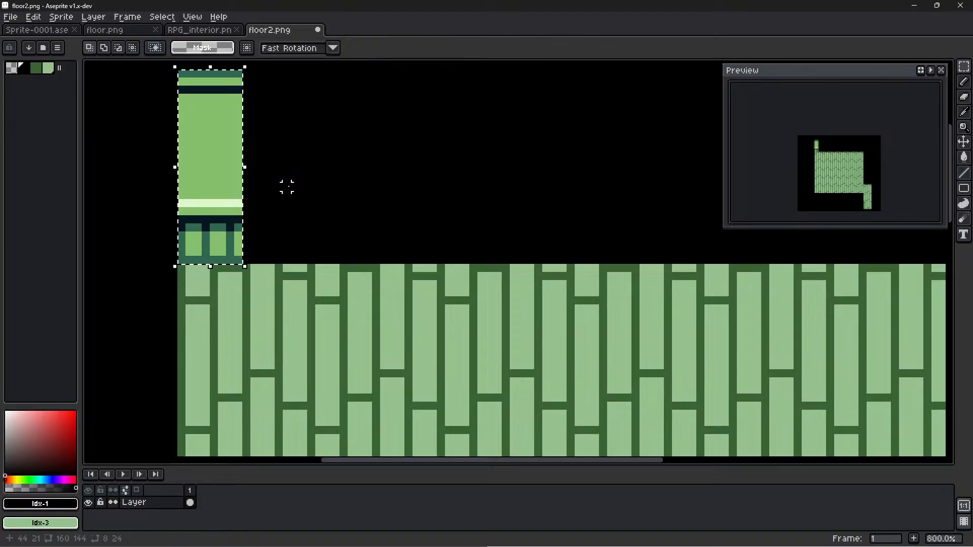
# Paste three copies of the wall strip side by side along the floor's upper edge at x 39, 47 and 55, y 7
pyautogui.hotkey('ctrl', 'v')
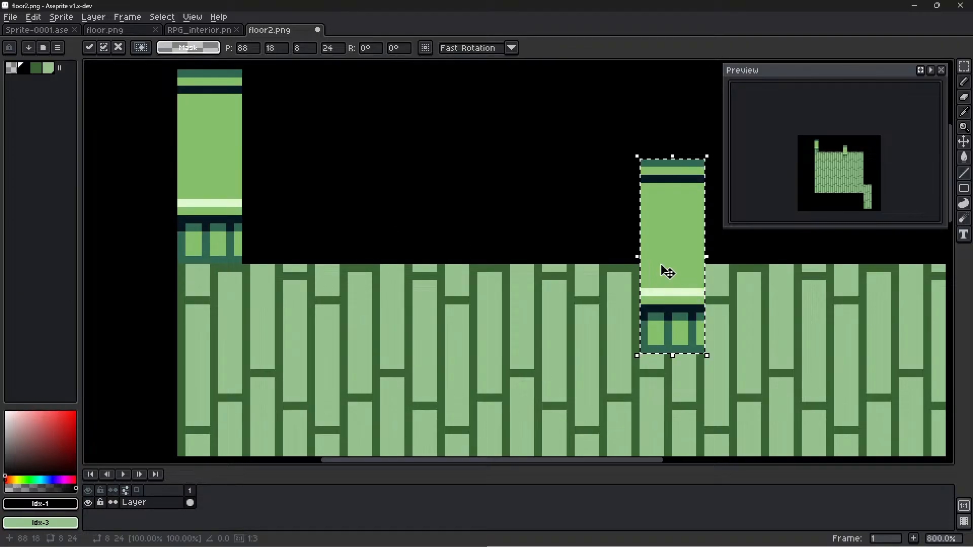
pyautogui.moveTo(680, 285); pyautogui.dragTo(286, 191)
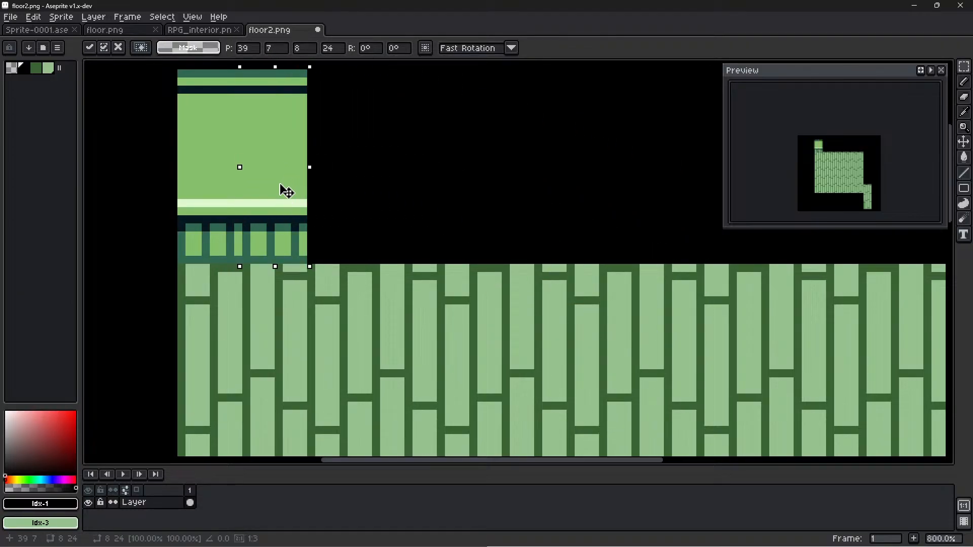
pyautogui.hotkey('ctrl', 'z')
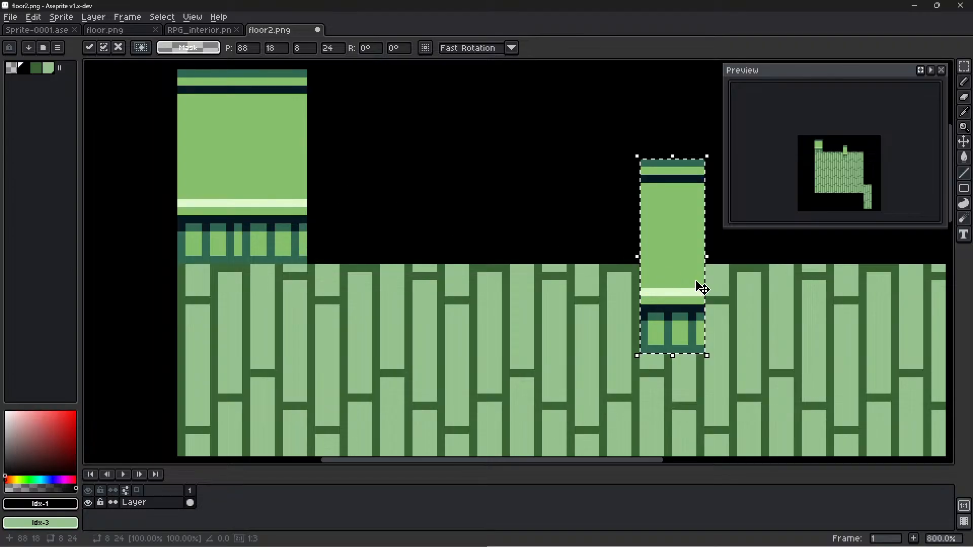
pyautogui.moveTo(702, 288); pyautogui.dragTo(360, 210)
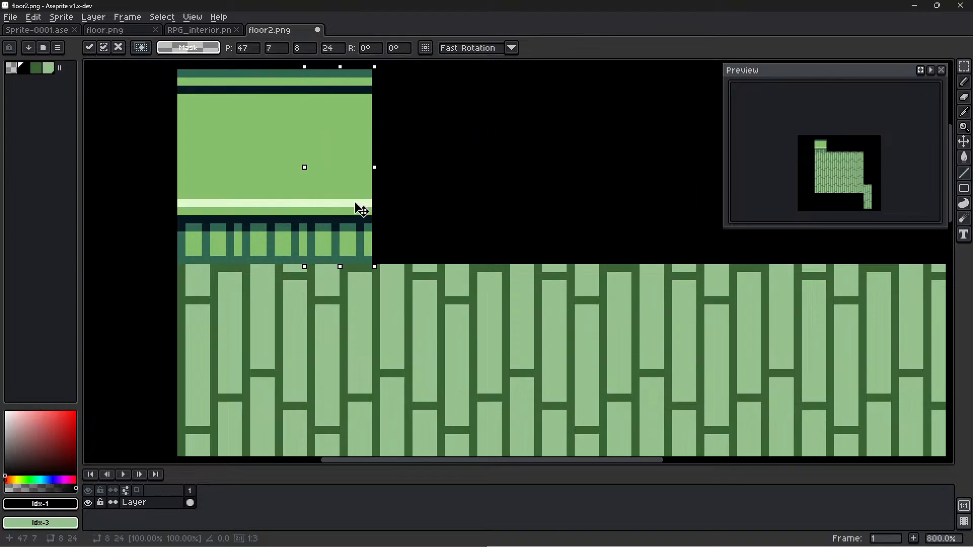
pyautogui.hotkey('ctrl', 'z')
pyautogui.moveTo(667, 330); pyautogui.dragTo(406, 230)
# Continue the wall with three more pasted strips, placing the last one at 79, 7
pyautogui.hotkey('ctrl', 'z')
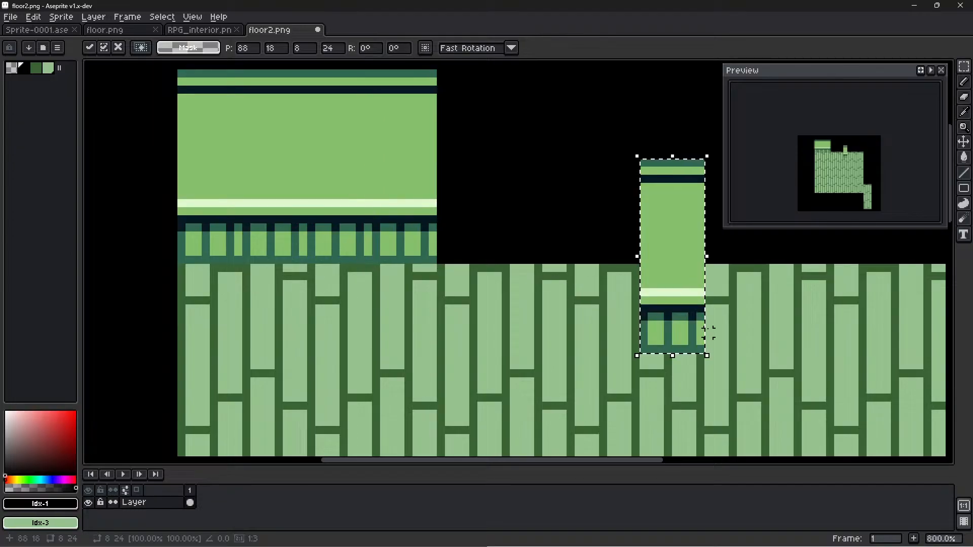
pyautogui.moveTo(709, 333); pyautogui.dragTo(484, 253)
pyautogui.hotkey('ctrl', 'z')
pyautogui.moveTo(679, 322); pyautogui.dragTo(549, 232)
pyautogui.hotkey('ctrl', 'z')
pyautogui.moveTo(679, 303); pyautogui.dragTo(601, 215)
# Extend the wall toward the floor's right edge with five more strip copies, placing the last at 119, 7
pyautogui.keyDown('shift'); pyautogui.hscroll(5, 561, 326); pyautogui.keyUp('shift')
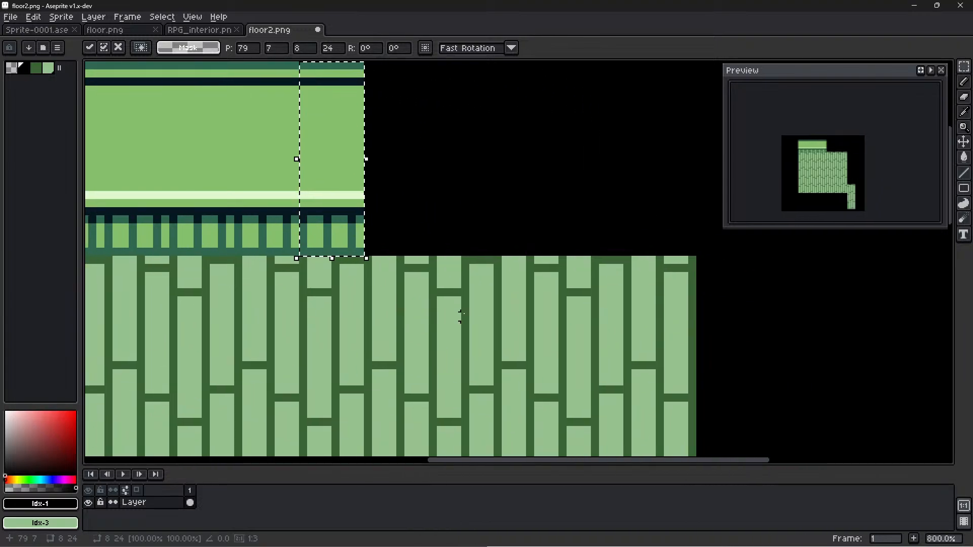
pyautogui.moveTo(339, 207); pyautogui.dragTo(400, 205)
pyautogui.moveTo(399, 206); pyautogui.dragTo(460, 209)
pyautogui.hotkey('ctrl', 'z')
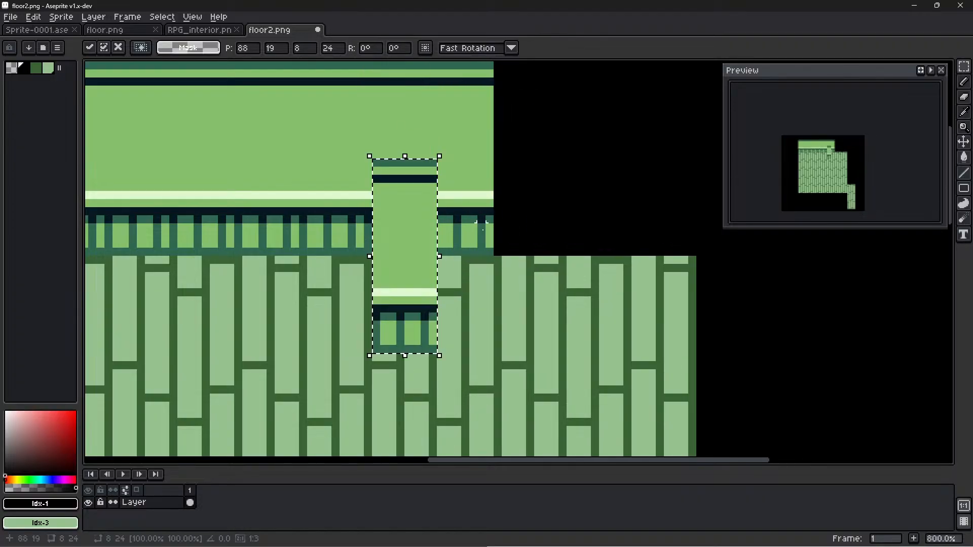
pyautogui.moveTo(410, 307); pyautogui.dragTo(531, 212)
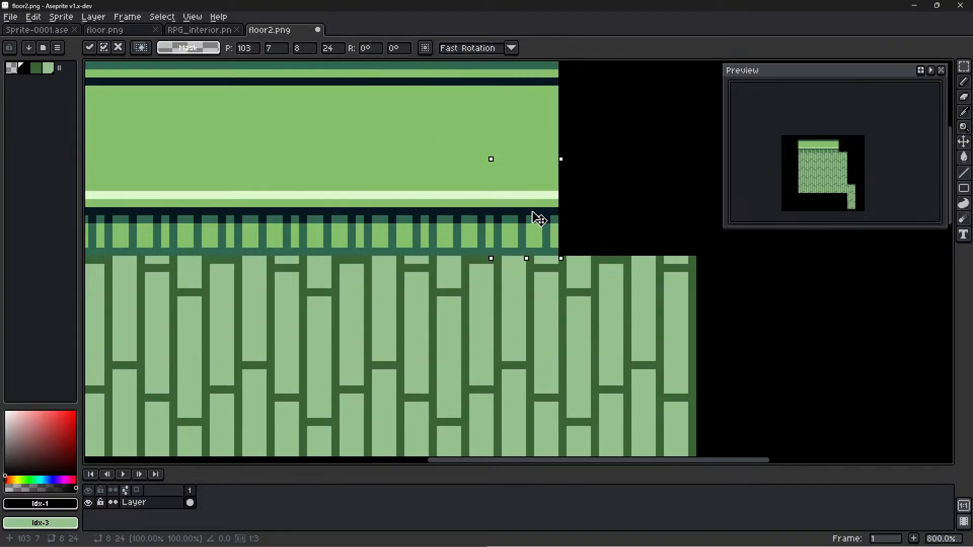
pyautogui.hotkey('ctrl', 'v')
pyautogui.moveTo(429, 312); pyautogui.dragTo(614, 217)
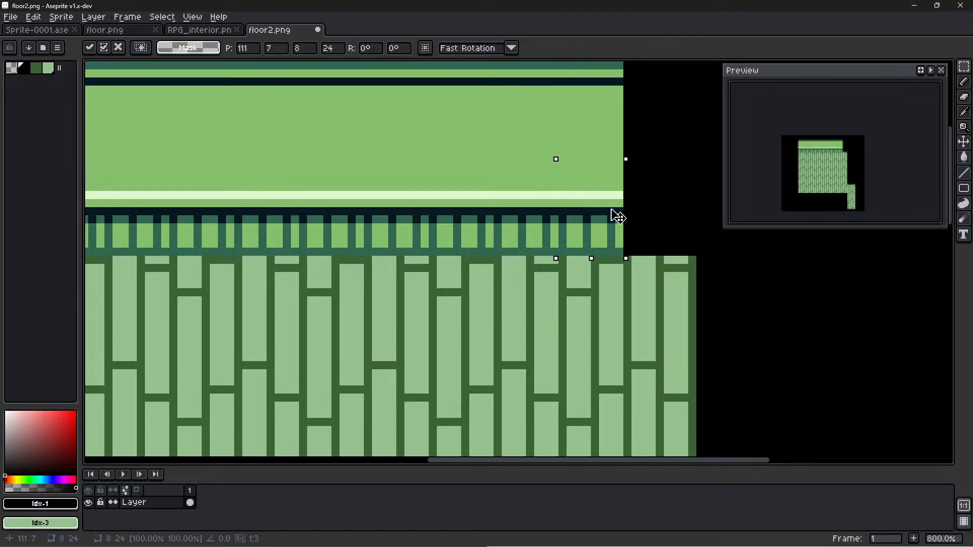
pyautogui.hotkey('ctrl', 'v')
pyautogui.moveTo(429, 304); pyautogui.dragTo(672, 202)
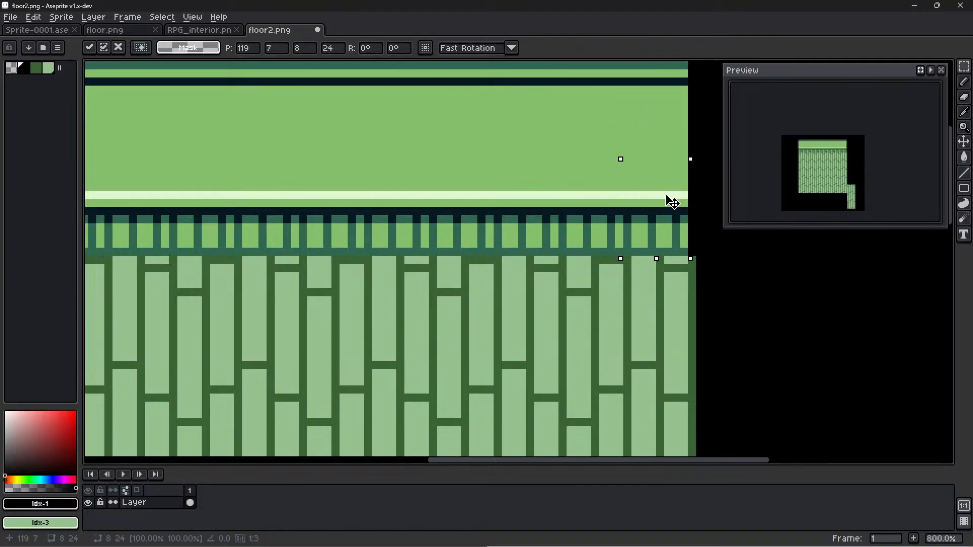
# Duplicate the wall's leftmost 1 × 24 px column into the remaining gap at 127, 7 and clear the selection
pyautogui.moveTo(786, 298); pyautogui.dragTo(767, 390, button='middle')
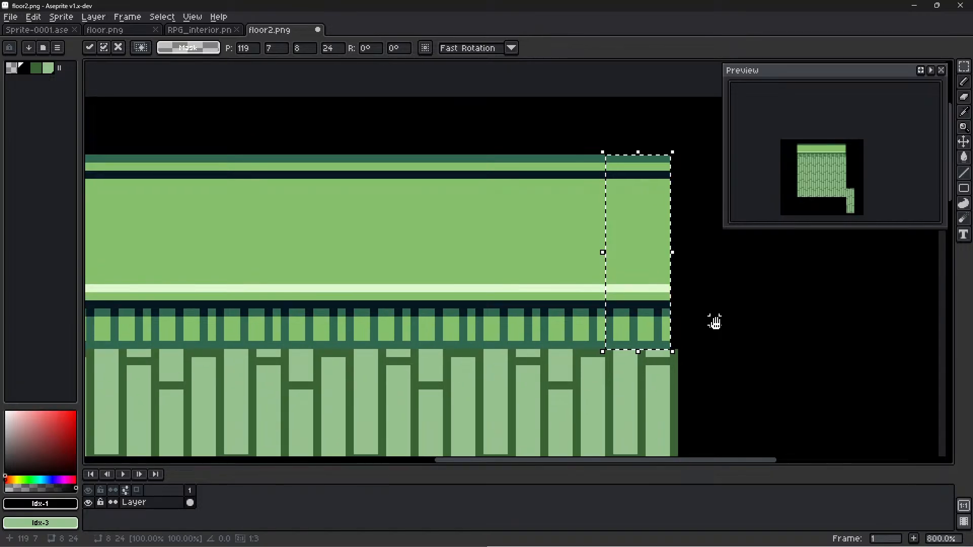
pyautogui.moveTo(715, 322); pyautogui.dragTo(907, 291, button='middle')
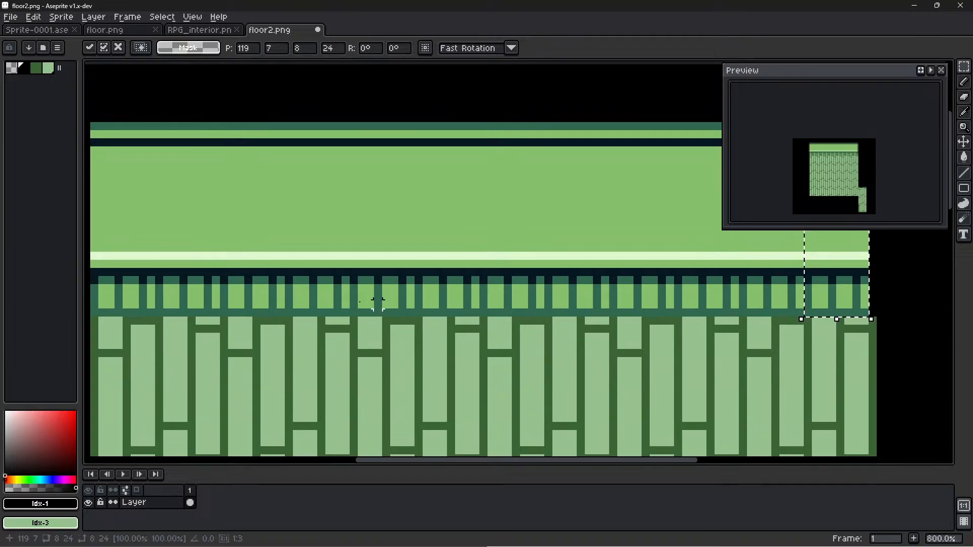
pyautogui.moveTo(318, 253); pyautogui.dragTo(566, 276, button='middle')
pyautogui.scroll(2, 394, 234)
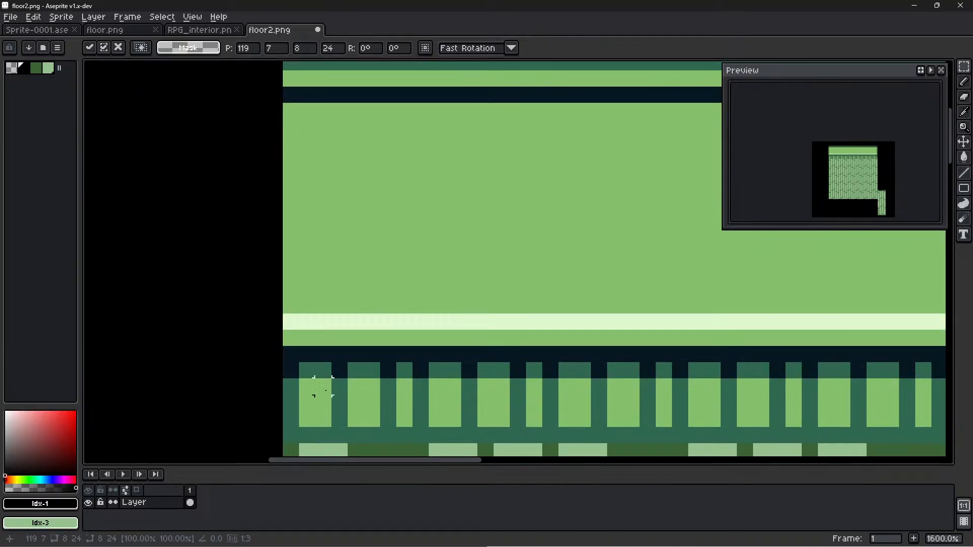
pyautogui.scroll(-2, 323, 386)
pyautogui.moveTo(309, 225); pyautogui.dragTo(284, 351)
pyautogui.scroll(-2, 267, 346)
pyautogui.scroll(-2, 266, 347)
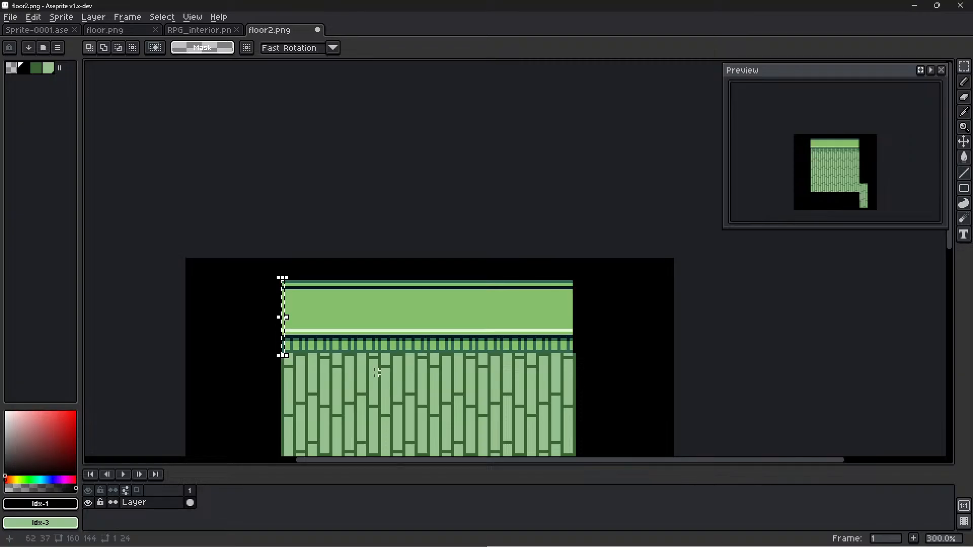
pyautogui.scroll(6, 286, 400)
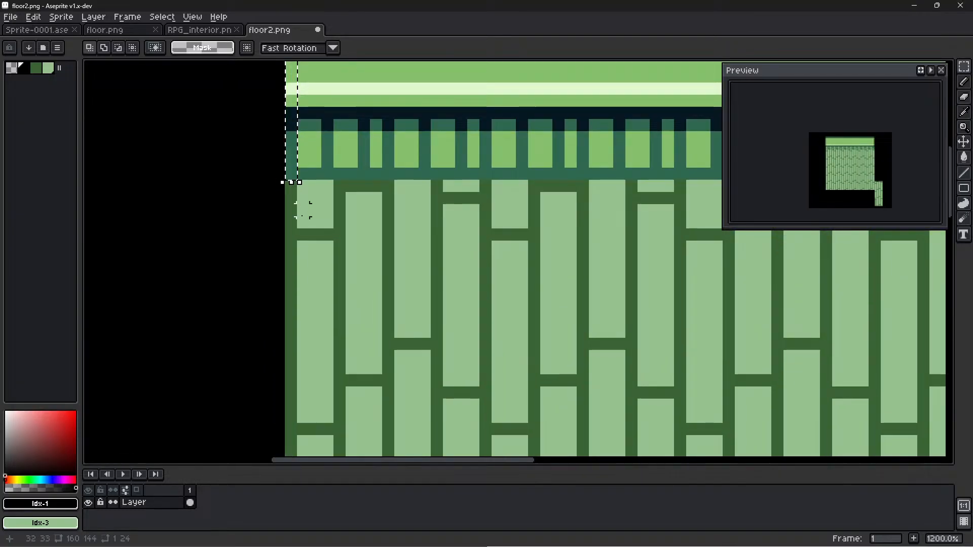
pyautogui.scroll(-4, 558, 271)
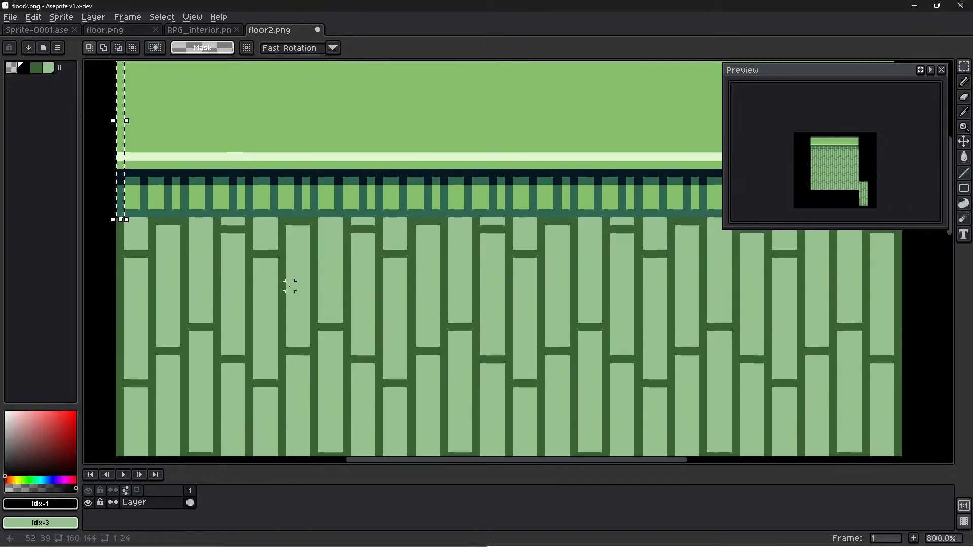
pyautogui.hotkey('ctrl', 't')
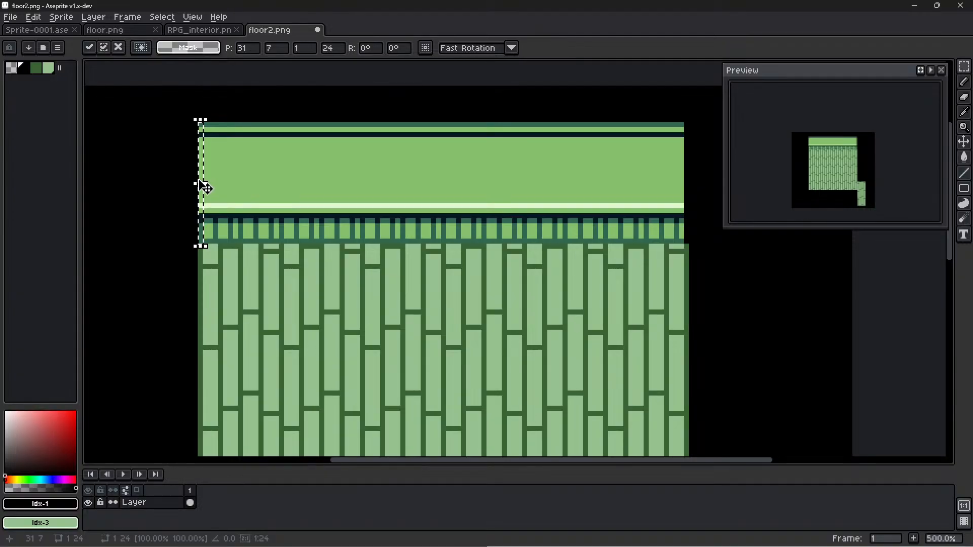
pyautogui.moveTo(210, 190); pyautogui.dragTo(694, 186)
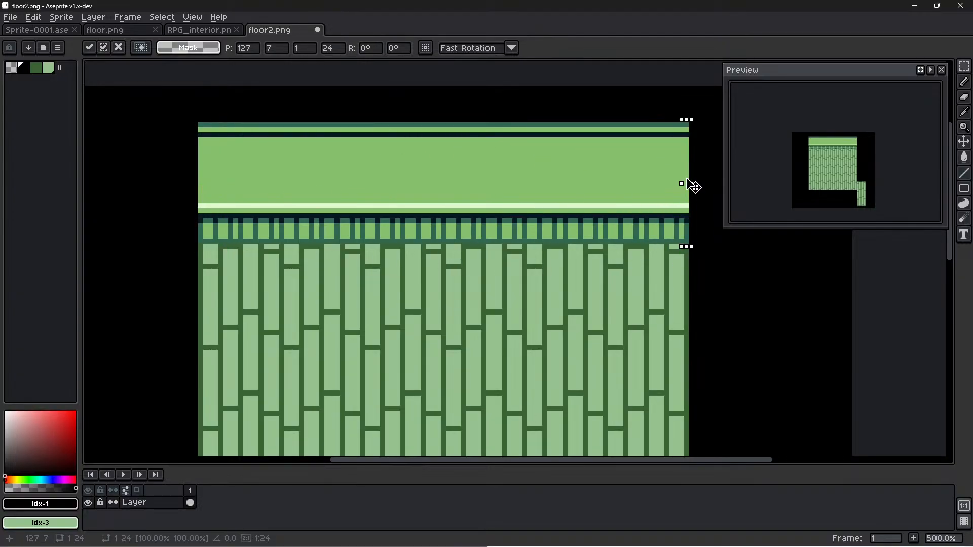
pyautogui.click(722, 266)
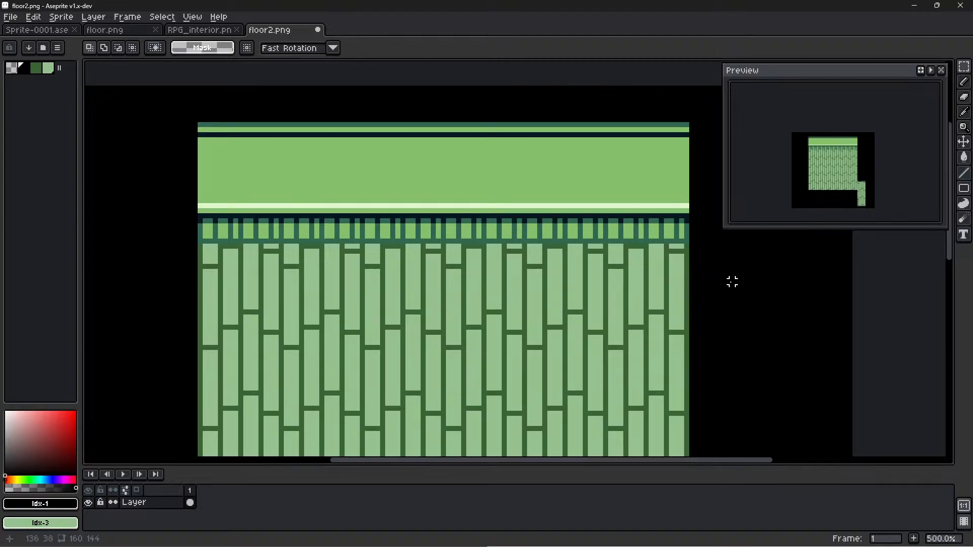
# Copy the right-hand 16 × 16 px wall clock from RPG_interior.png and paste it onto floor2.png's wall at 70, 7
pyautogui.scroll(-2, 732, 287)
pyautogui.moveTo(758, 352); pyautogui.dragTo(643, 262, button='middle')
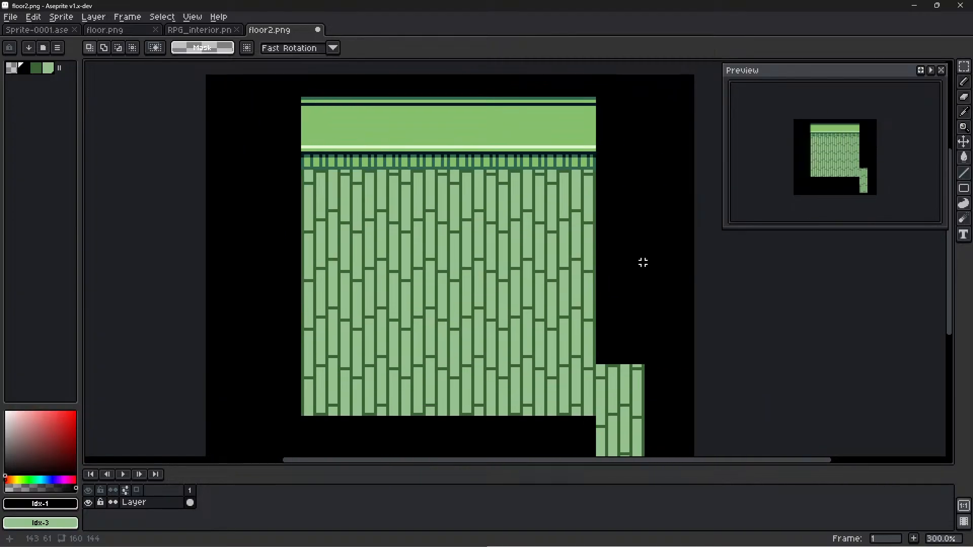
pyautogui.click(213, 30)
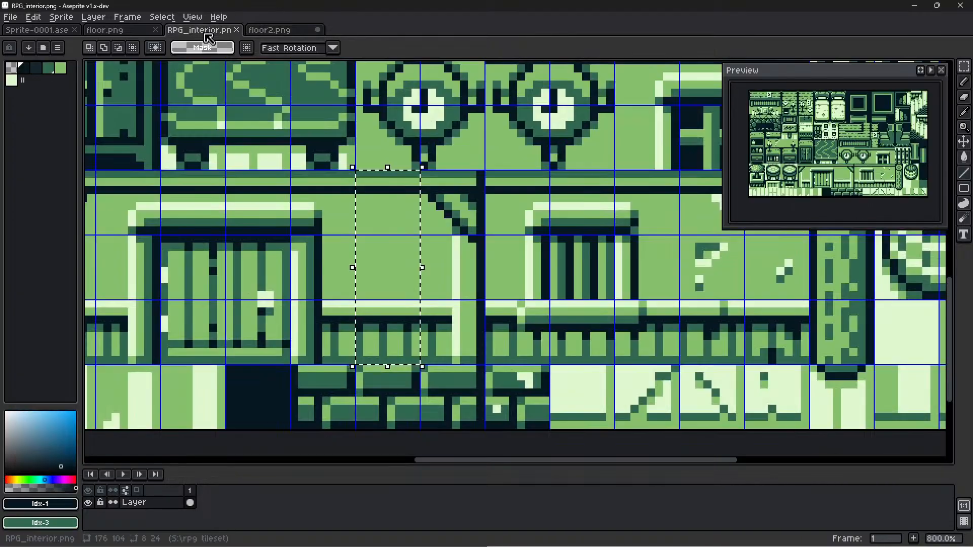
pyautogui.scroll(-3, 409, 181)
pyautogui.scroll(-2, 409, 181)
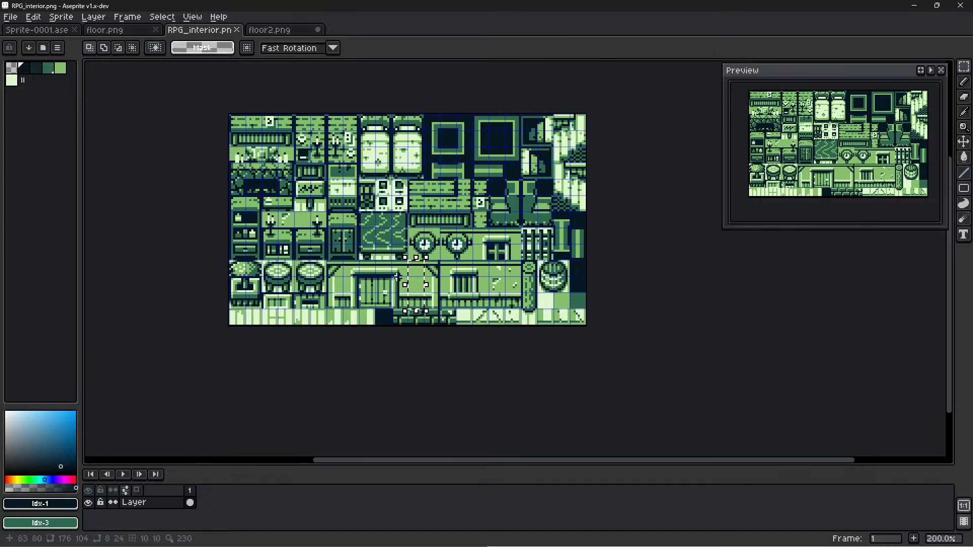
pyautogui.scroll(3, 503, 174)
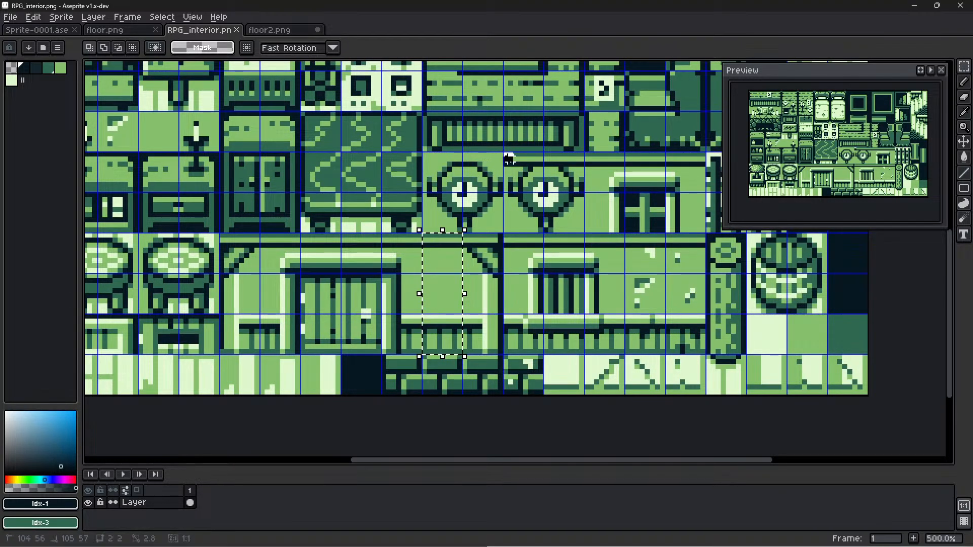
pyautogui.moveTo(507, 155); pyautogui.dragTo(582, 232)
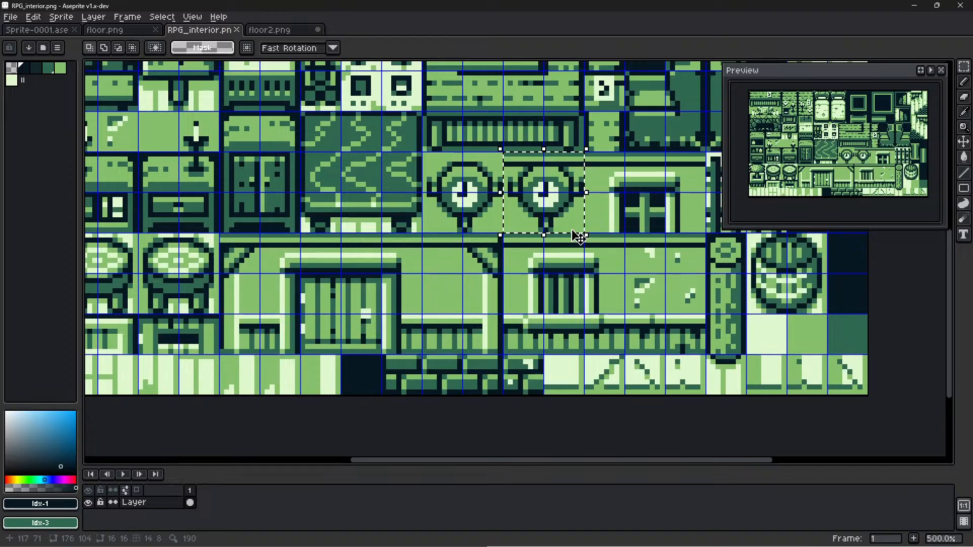
pyautogui.click(288, 29)
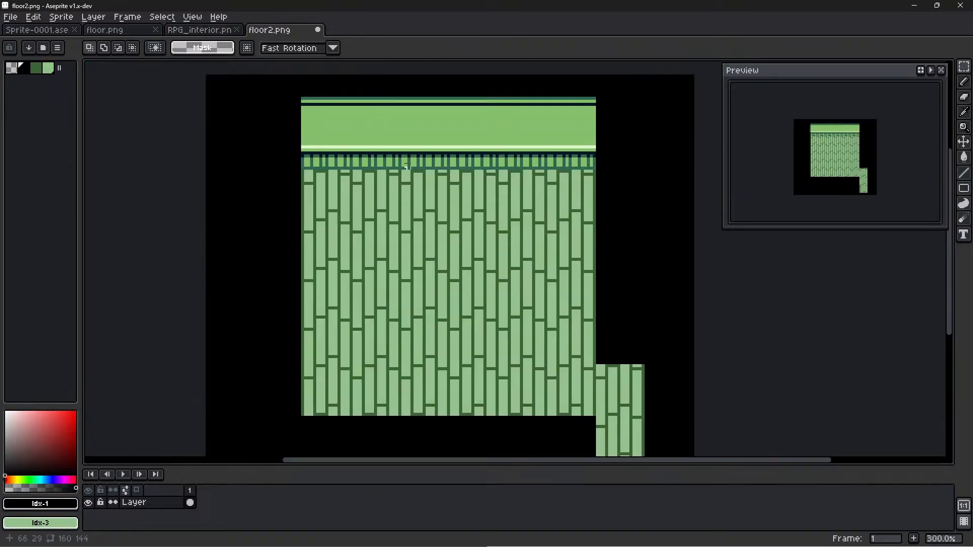
pyautogui.hotkey('ctrl', 'v')
pyautogui.moveTo(559, 281); pyautogui.dragTo(455, 132)
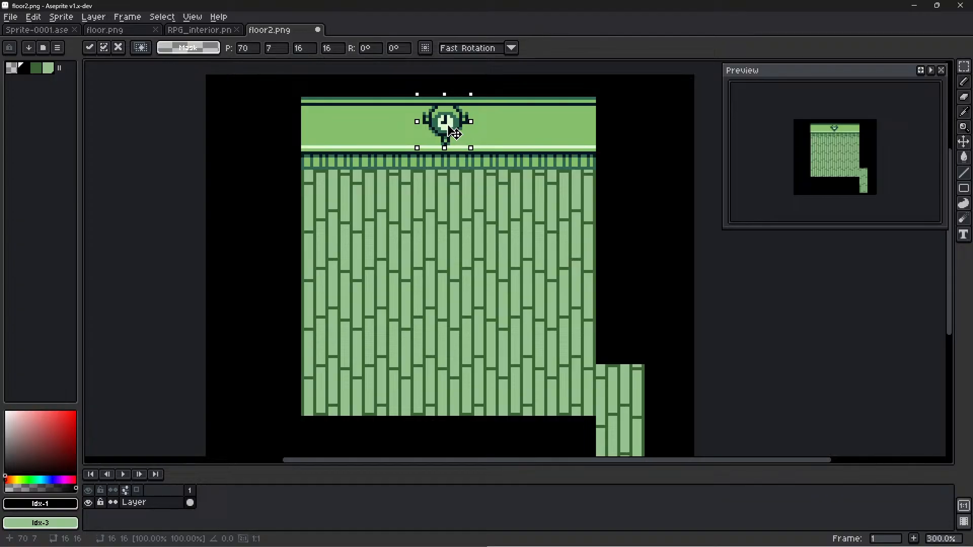
# Look over the RPG_interior.png tileset and open the example image RPG_interior _example.png from the rpg tileset folder
pyautogui.click(216, 31)
pyautogui.scroll(-3, 717, 338)
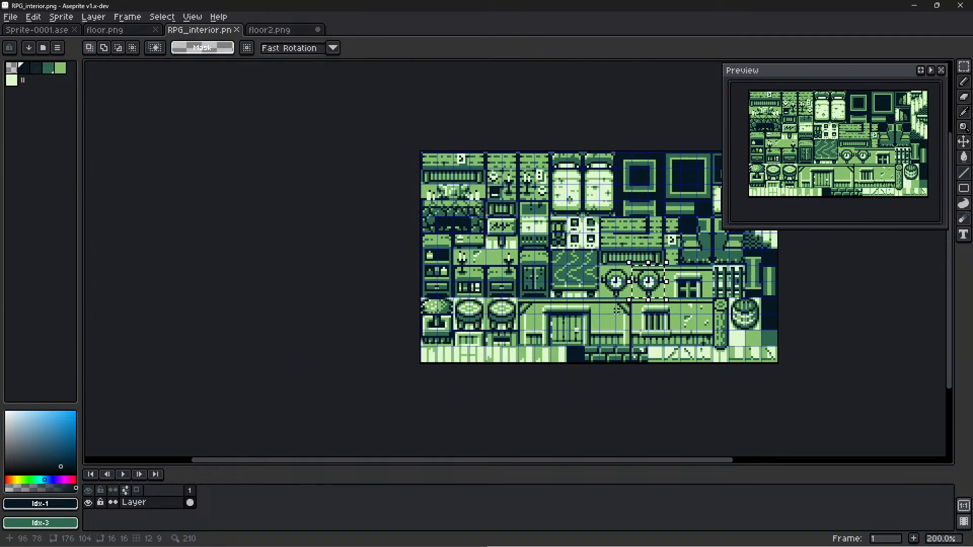
pyautogui.moveTo(736, 293); pyautogui.dragTo(546, 277, button='middle')
pyautogui.scroll(1, 546, 278)
pyautogui.moveTo(412, 215); pyautogui.dragTo(547, 224, button='middle')
pyautogui.click(11, 20)
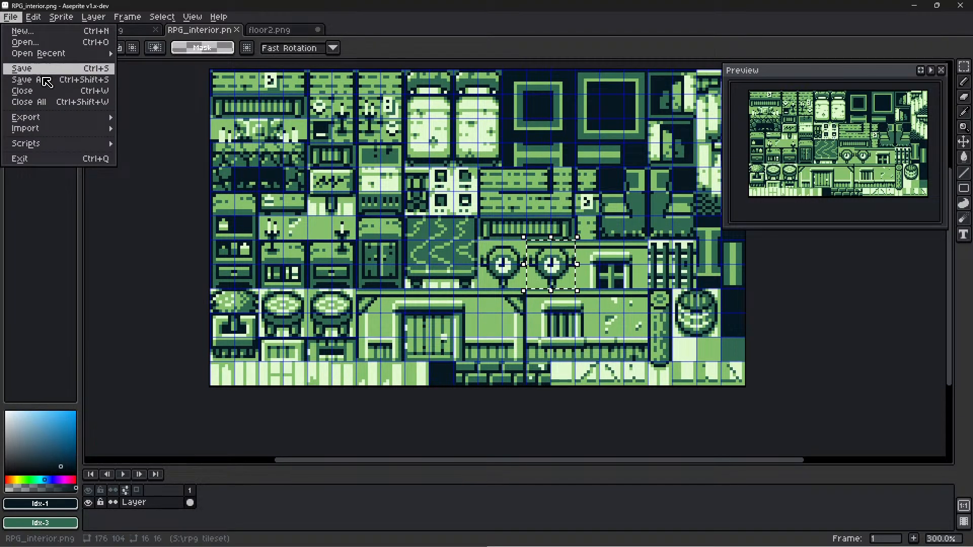
pyautogui.click(47, 43)
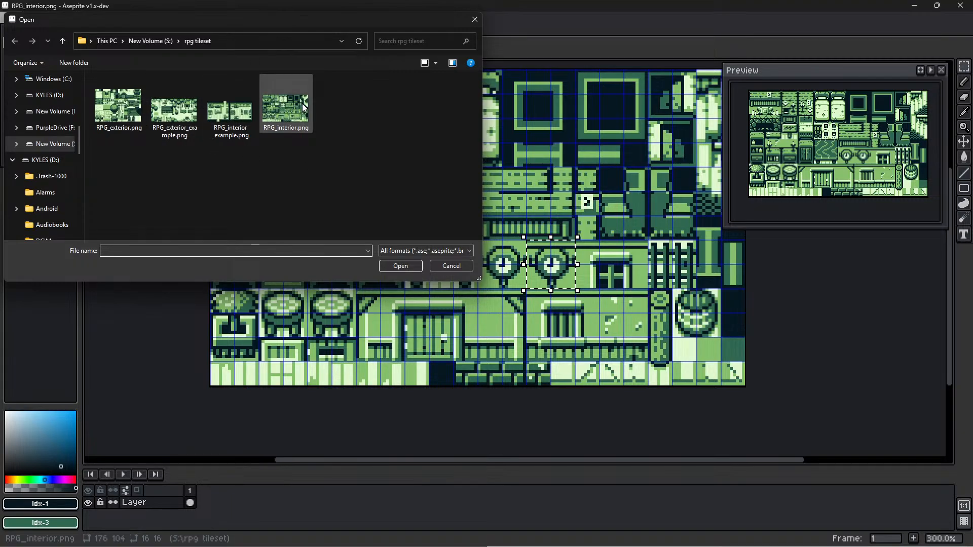
pyautogui.click(233, 122)
pyautogui.click(401, 266)
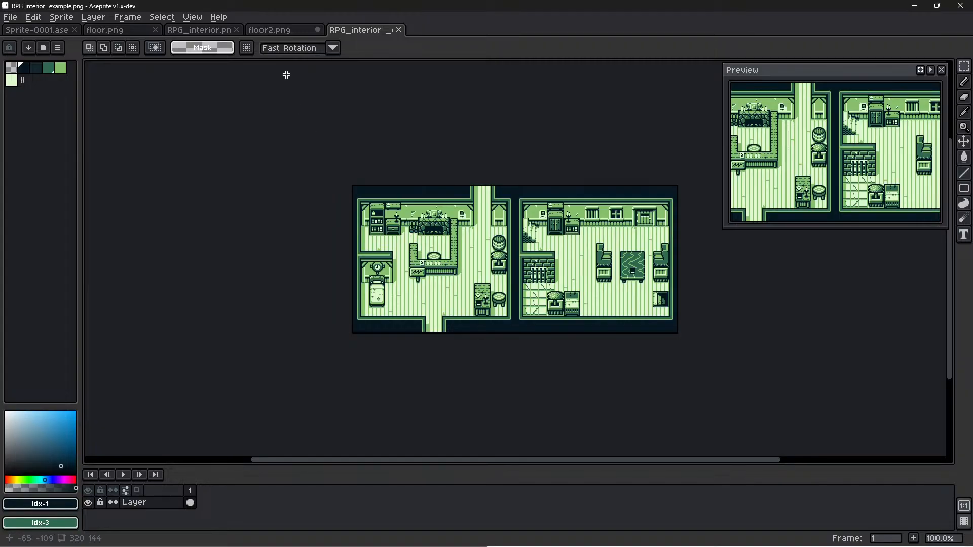
# Select the left room of the example image from its upper-left corner, about 159 × 143 px
pyautogui.scroll(1, 539, 189)
pyautogui.scroll(-1, 481, 186)
pyautogui.moveTo(702, 387); pyautogui.dragTo(623, 365, button='middle')
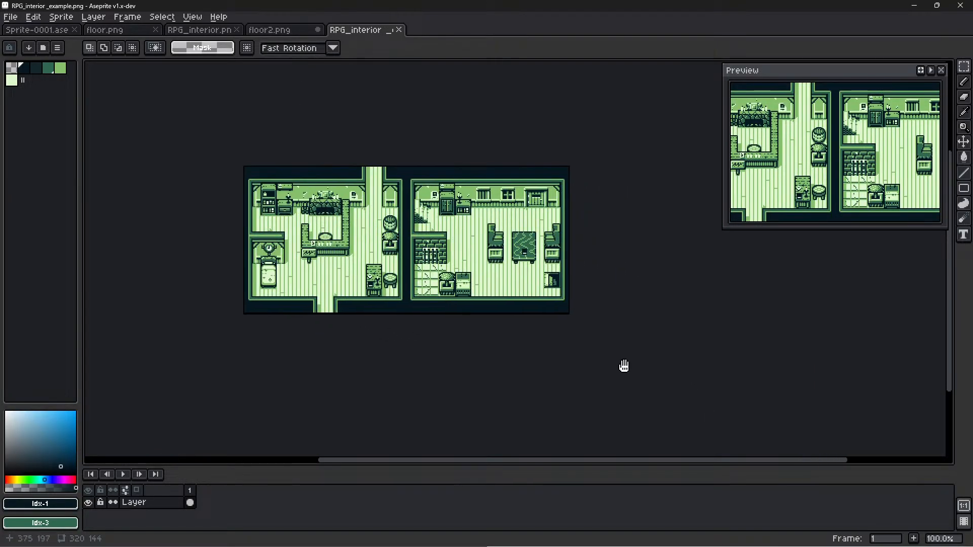
pyautogui.scroll(1, 624, 358)
pyautogui.moveTo(644, 245); pyautogui.dragTo(686, 306, button='middle')
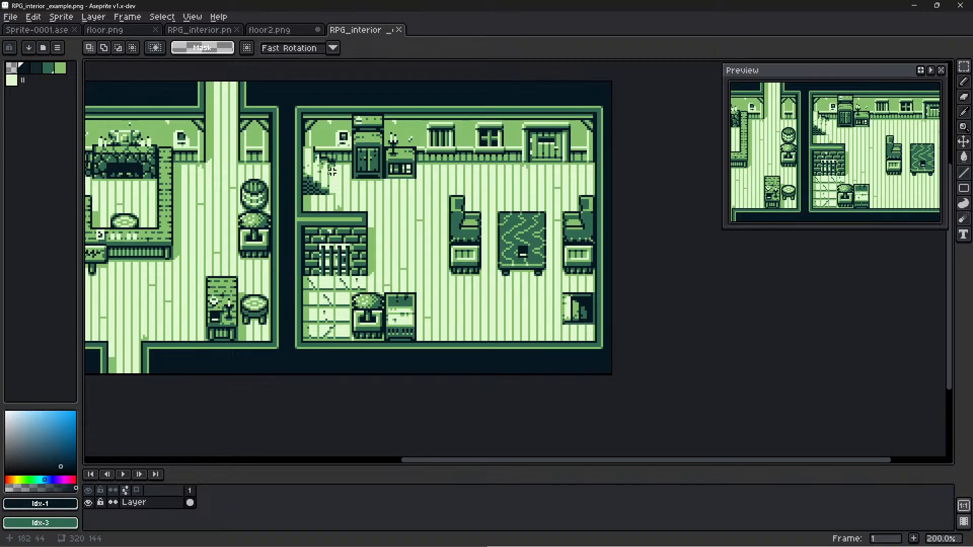
pyautogui.moveTo(222, 242); pyautogui.dragTo(437, 253, button='middle')
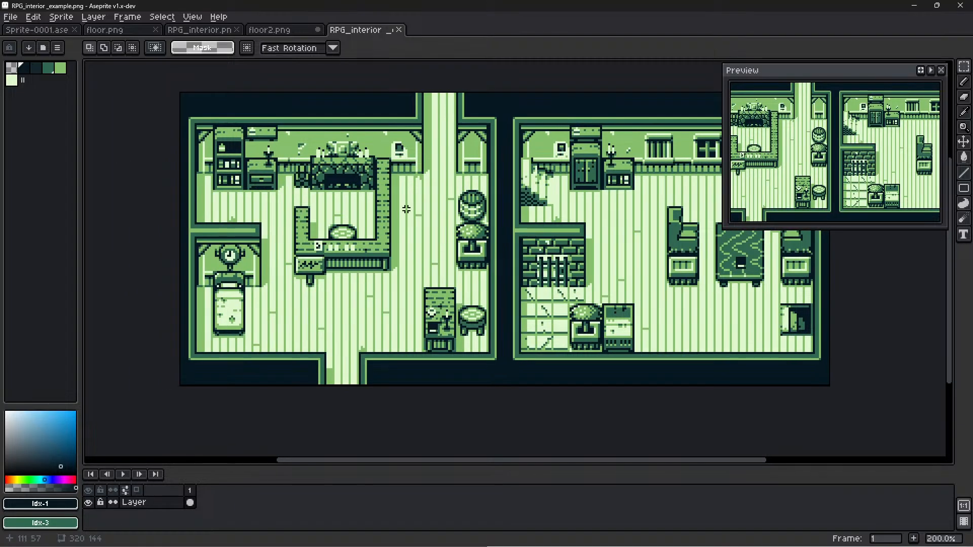
pyautogui.moveTo(396, 208); pyautogui.dragTo(443, 234, button='middle')
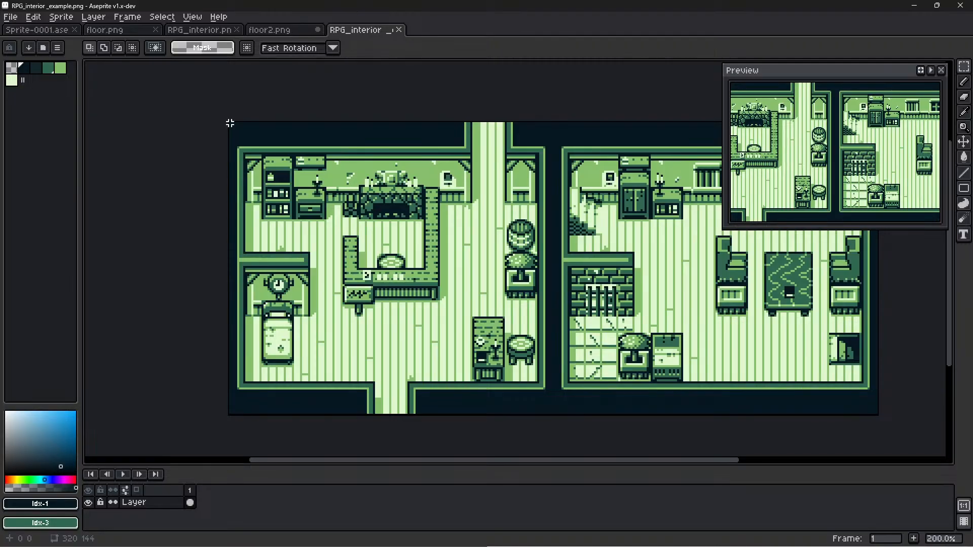
pyautogui.moveTo(230, 124); pyautogui.dragTo(554, 414)
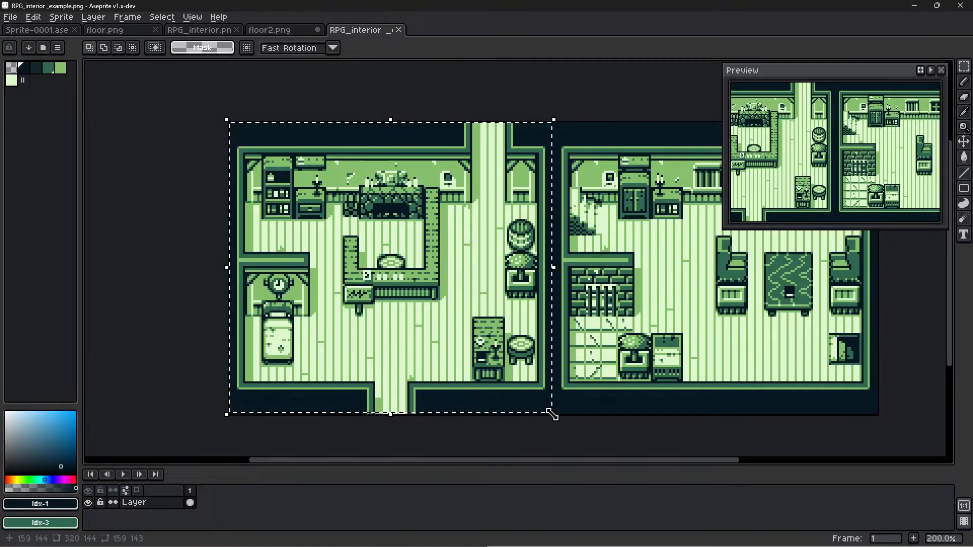
pyautogui.moveTo(552, 414); pyautogui.dragTo(559, 423)
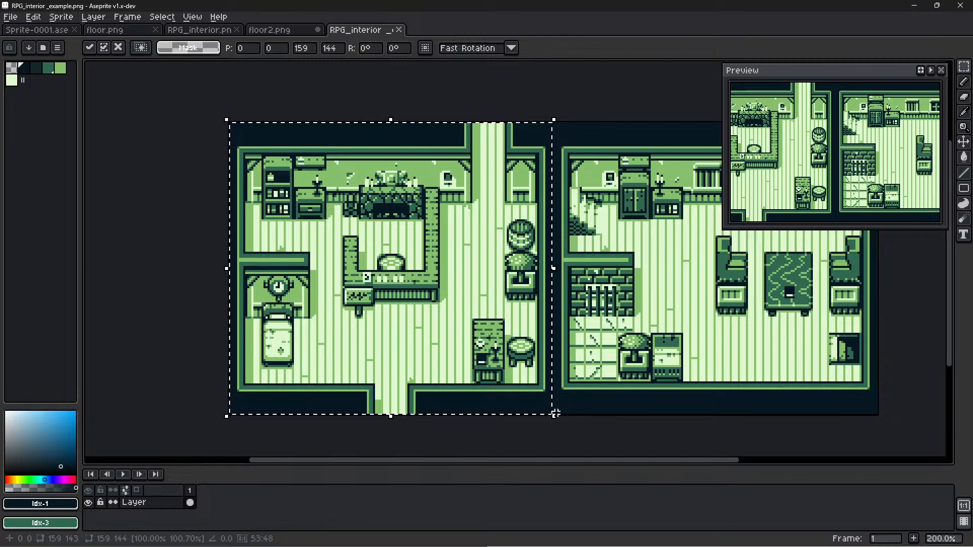
pyautogui.press('Escape')
pyautogui.hotkey('ctrl', 'z')
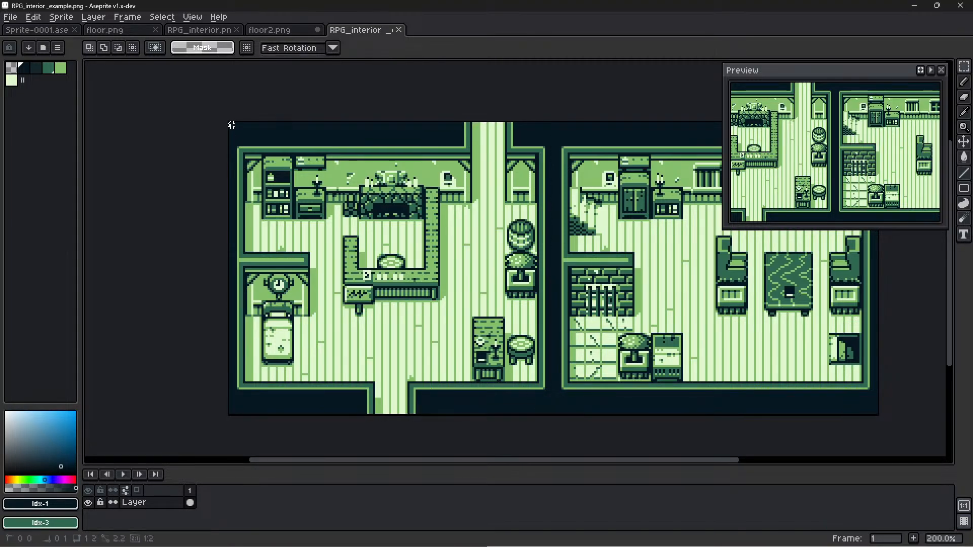
# Select the example image's entire left room, 160 × 144 px, and paste a copy into a new transparent 160 × 144 px sprite
pyautogui.moveTo(230, 124); pyautogui.dragTo(552, 414)
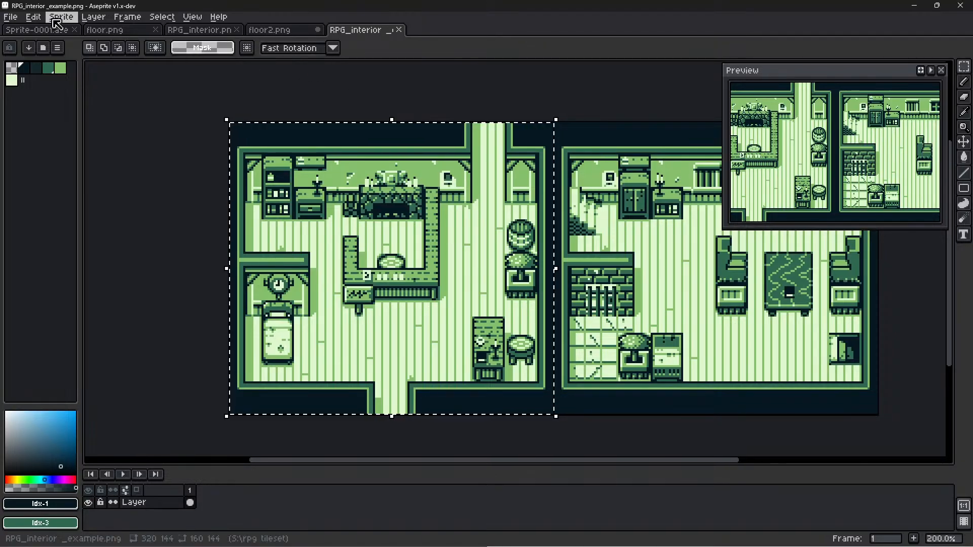
pyautogui.click(33, 17)
pyautogui.click(20, 31)
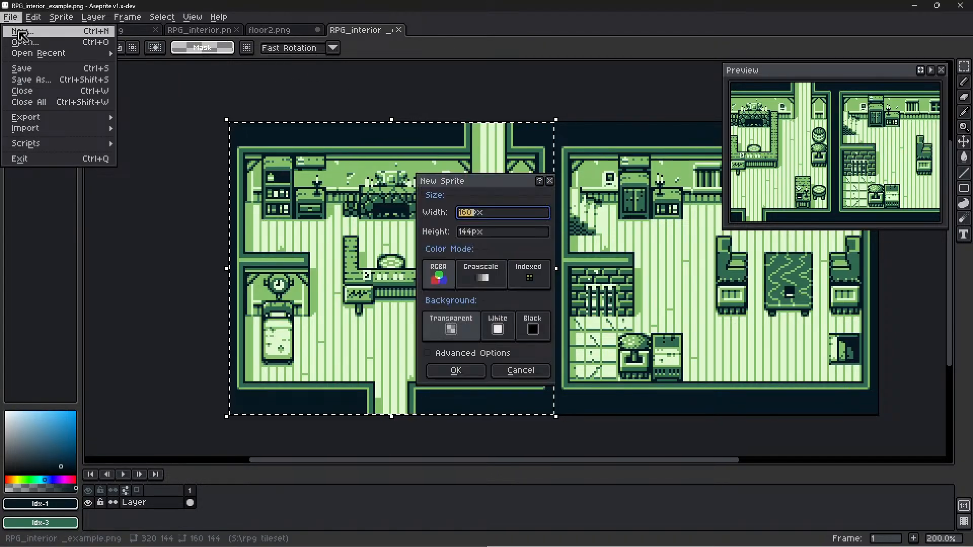
pyautogui.click(455, 370)
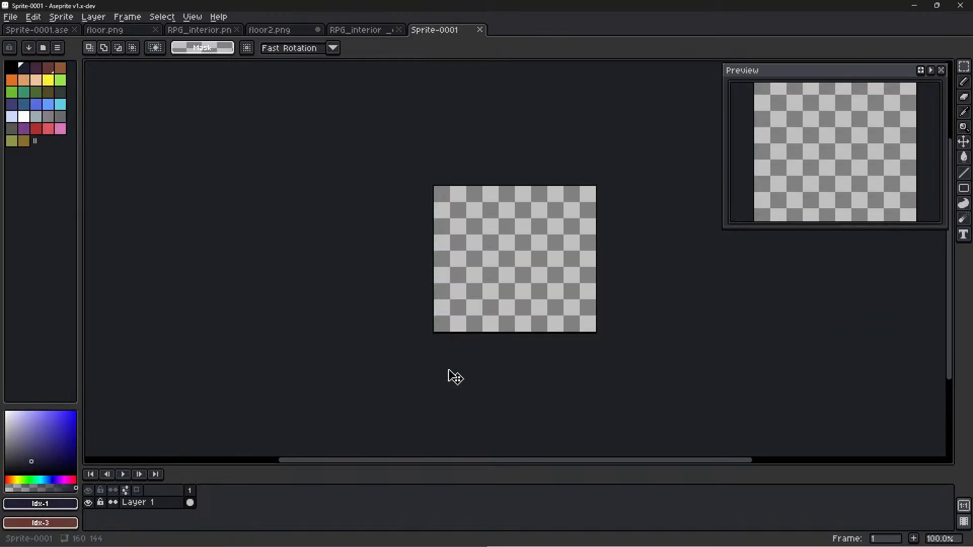
pyautogui.hotkey('ctrl', 'v')
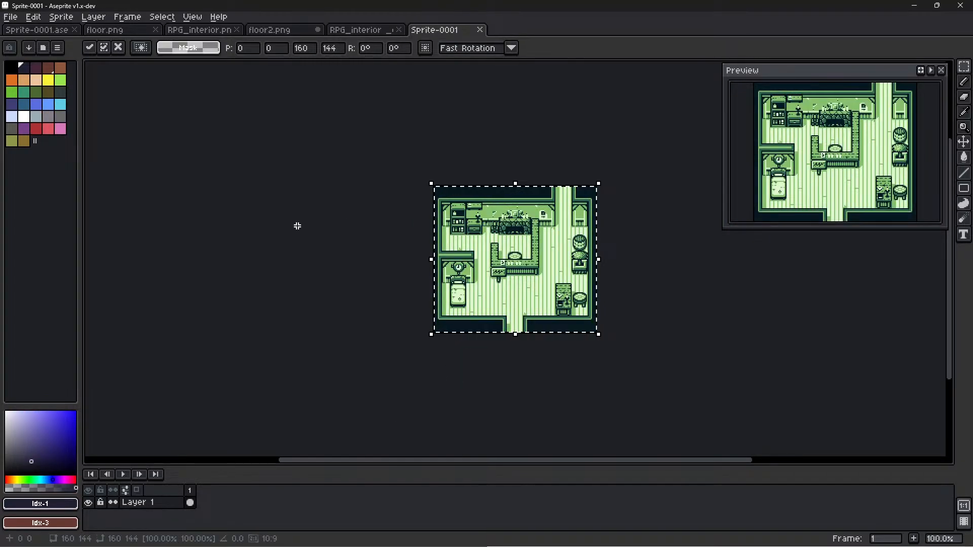
pyautogui.scroll(1, 350, 218)
pyautogui.scroll(-1, 316, 247)
pyautogui.moveTo(316, 247); pyautogui.dragTo(217, 237, button='middle')
pyautogui.scroll(2, 585, 271)
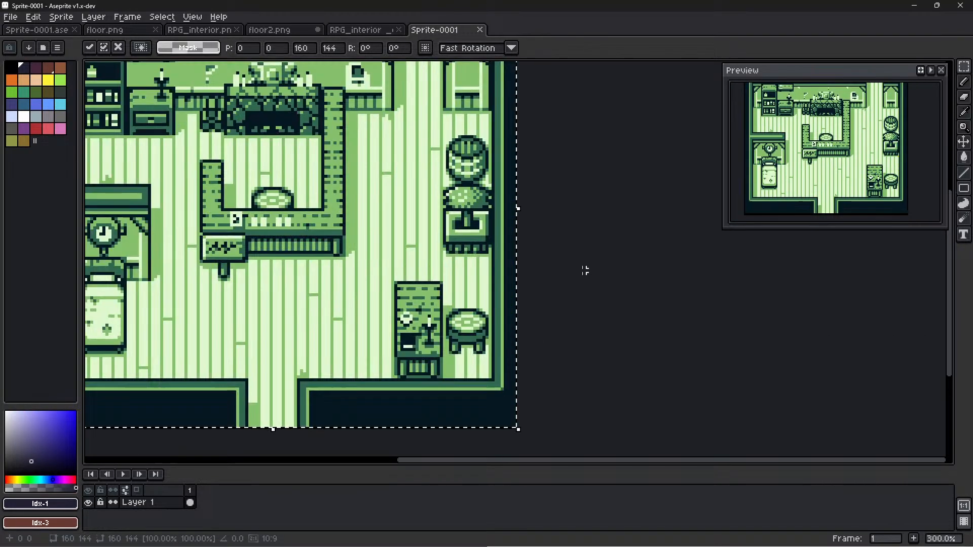
pyautogui.scroll(-1, 582, 269)
pyautogui.moveTo(579, 259); pyautogui.dragTo(666, 272, button='middle')
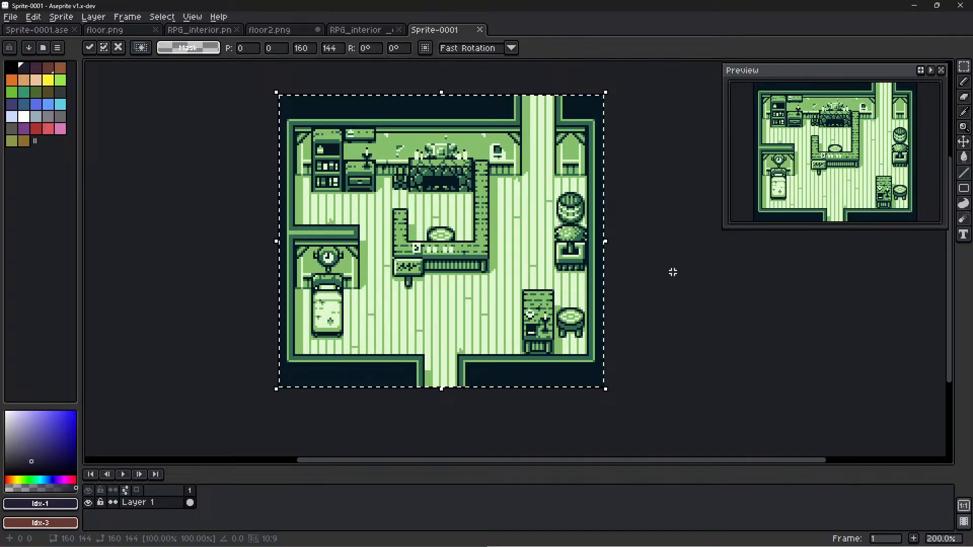
# Save the new sprite as room1 in the rpg tileset folder
pyautogui.click(10, 17)
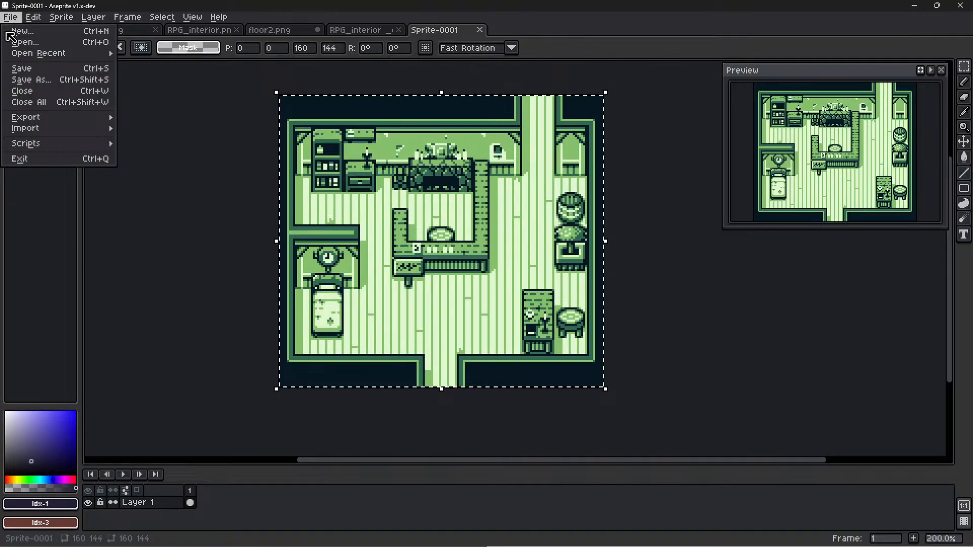
pyautogui.click(28, 83)
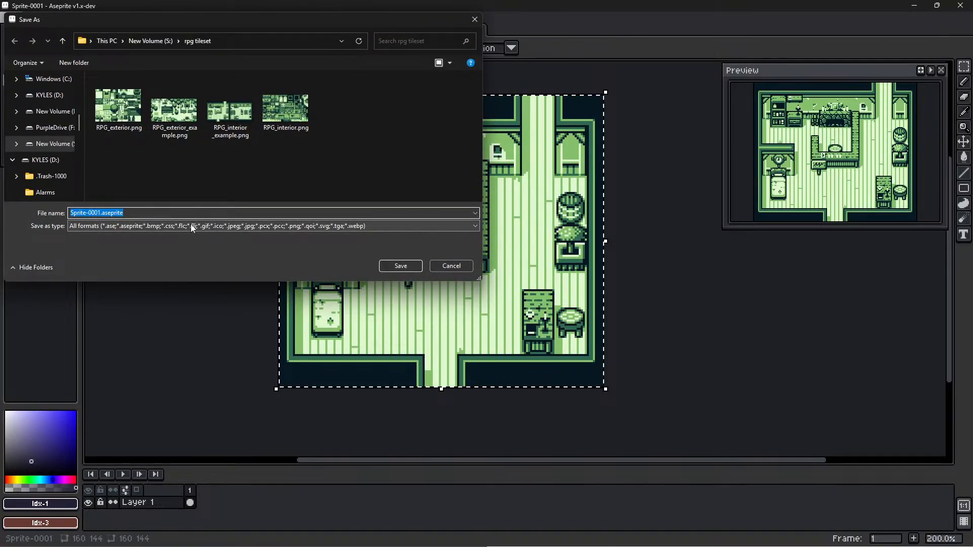
pyautogui.write('floo')
pyautogui.write('r')
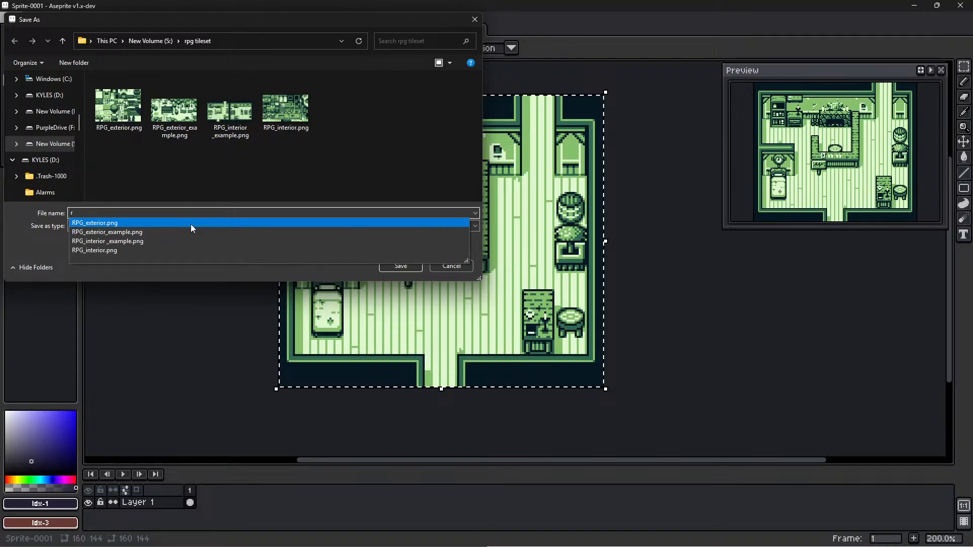
pyautogui.write('oom1')
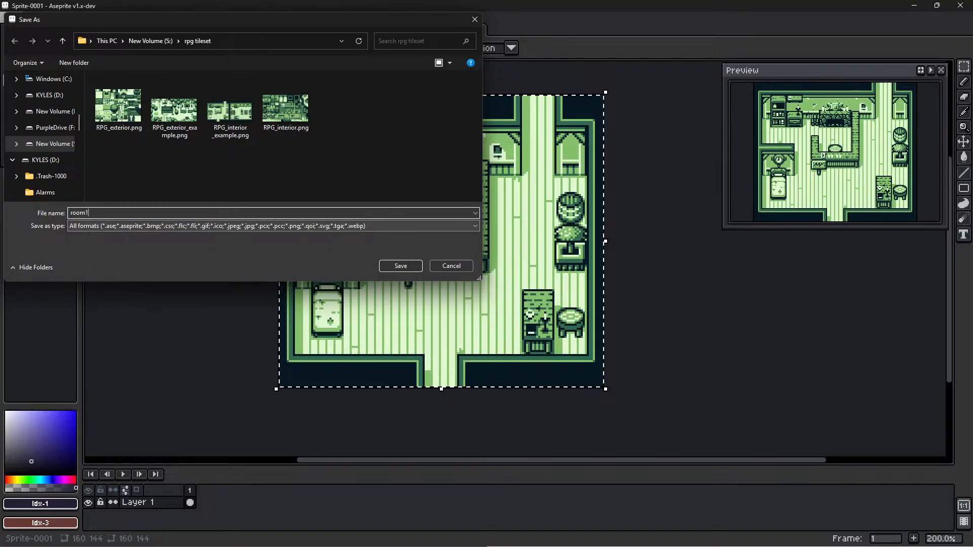
pyautogui.press('Return')
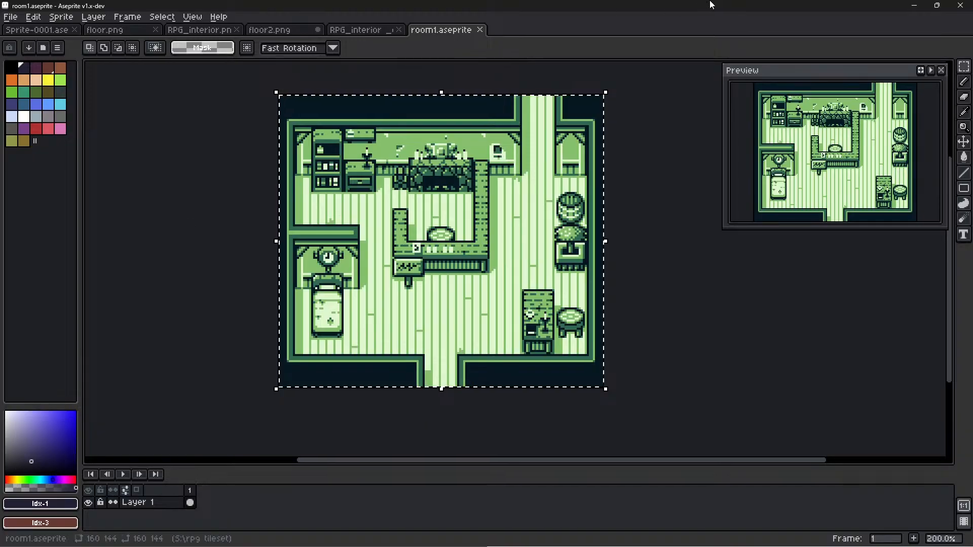
# Select the example image's entire right room, 160 × 144 px, and paste a copy into another new 160 × 144 px sprite
pyautogui.click(369, 31)
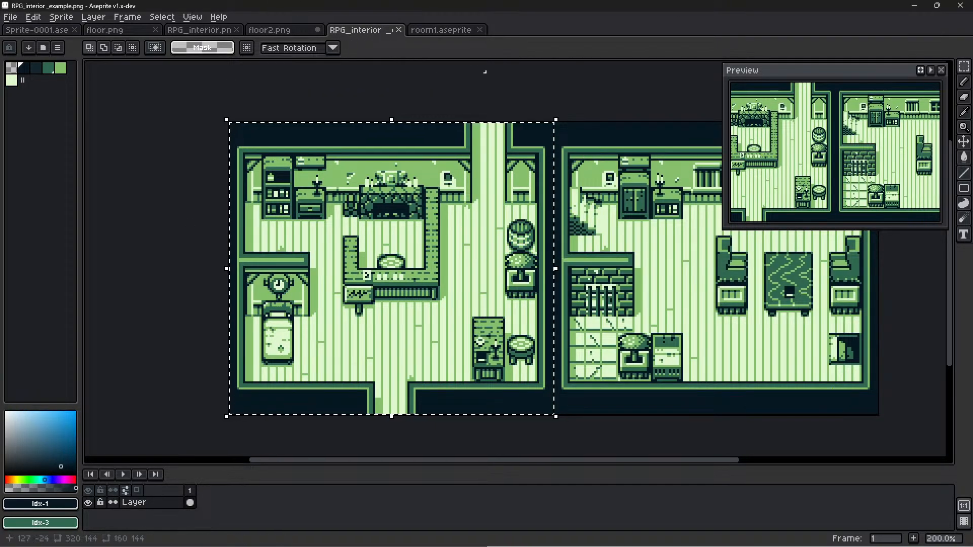
pyautogui.moveTo(628, 93); pyautogui.dragTo(279, 105, button='middle')
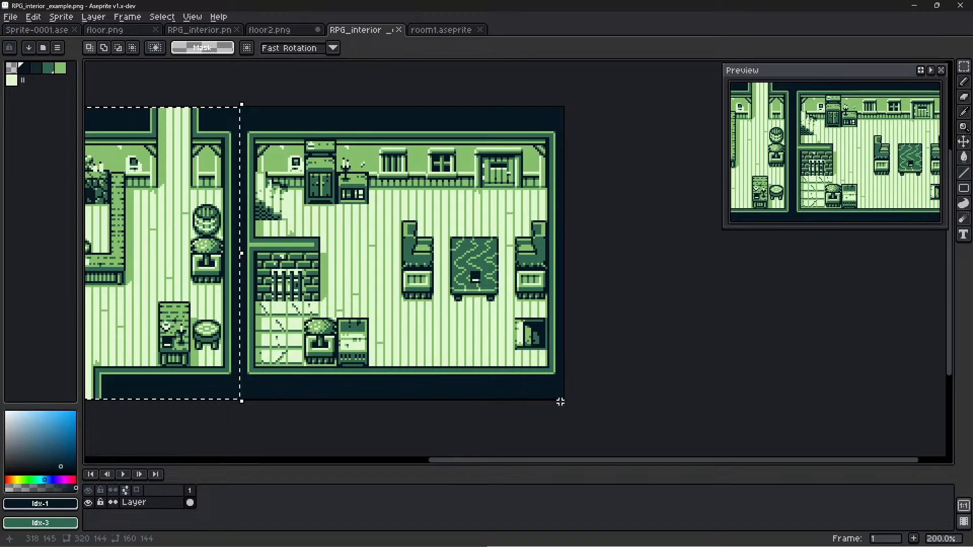
pyautogui.moveTo(562, 397); pyautogui.dragTo(240, 108)
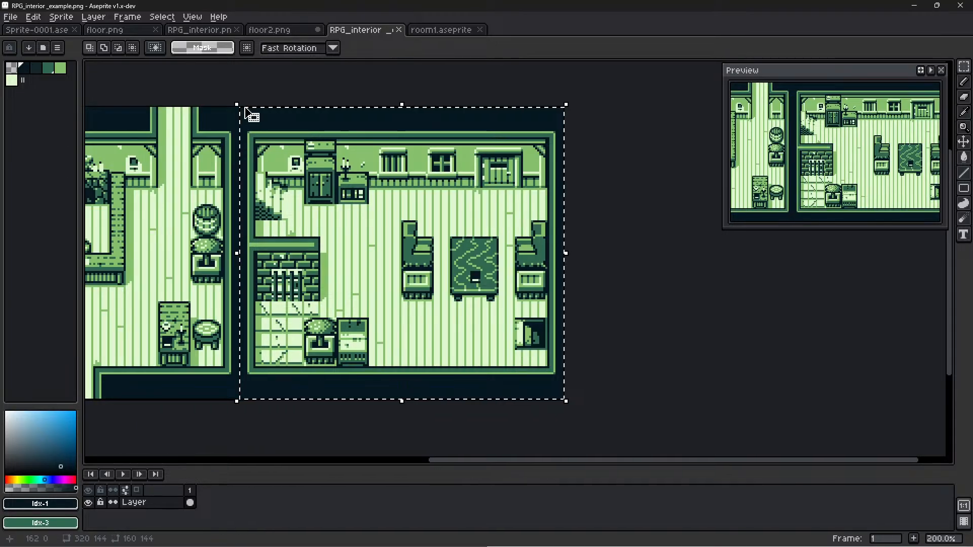
pyautogui.click(33, 17)
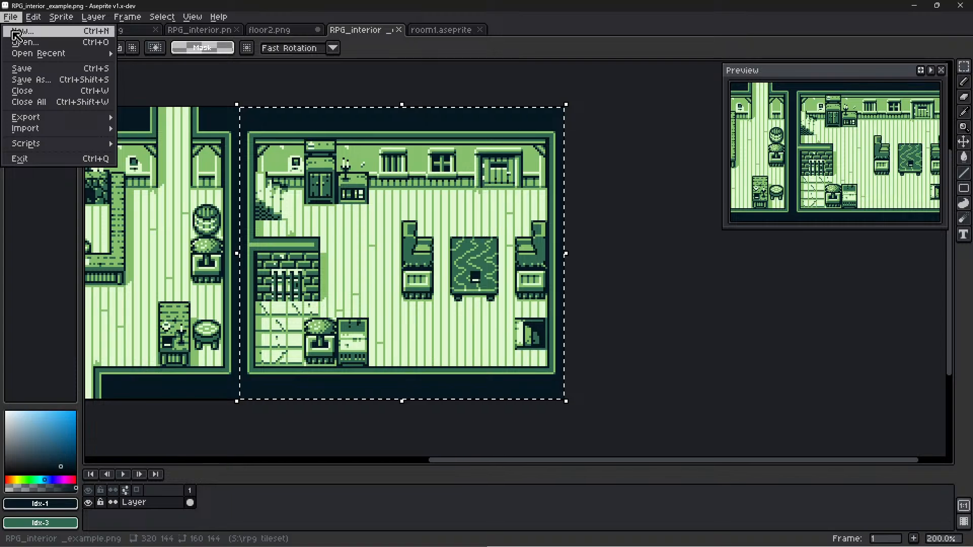
pyautogui.click(21, 29)
pyautogui.click(455, 370)
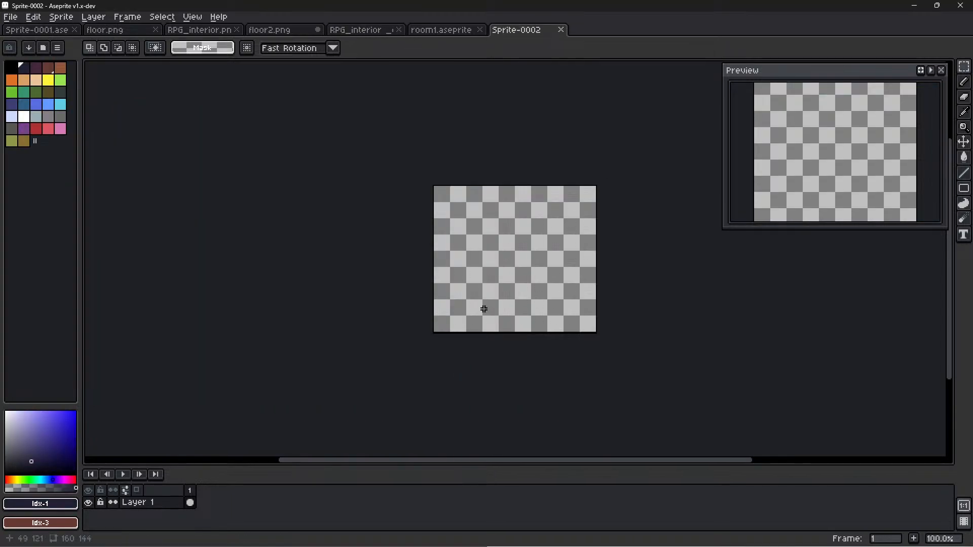
pyautogui.hotkey('ctrl', 'v')
pyautogui.scroll(1, 598, 298)
pyautogui.moveTo(633, 217); pyautogui.dragTo(643, 254, button='middle')
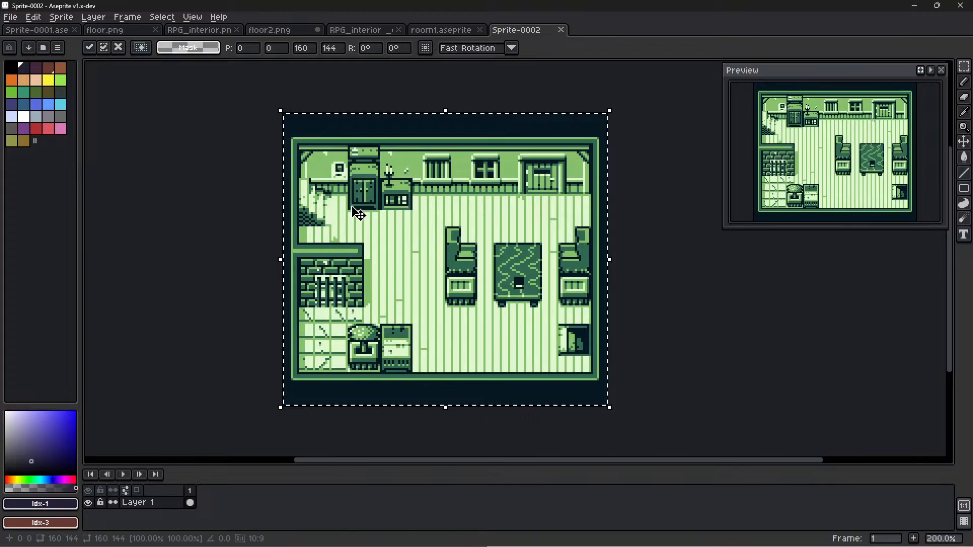
# Look through the open sprites and close the example image RPG_interior _example.png
pyautogui.click(414, 30)
pyautogui.click(520, 31)
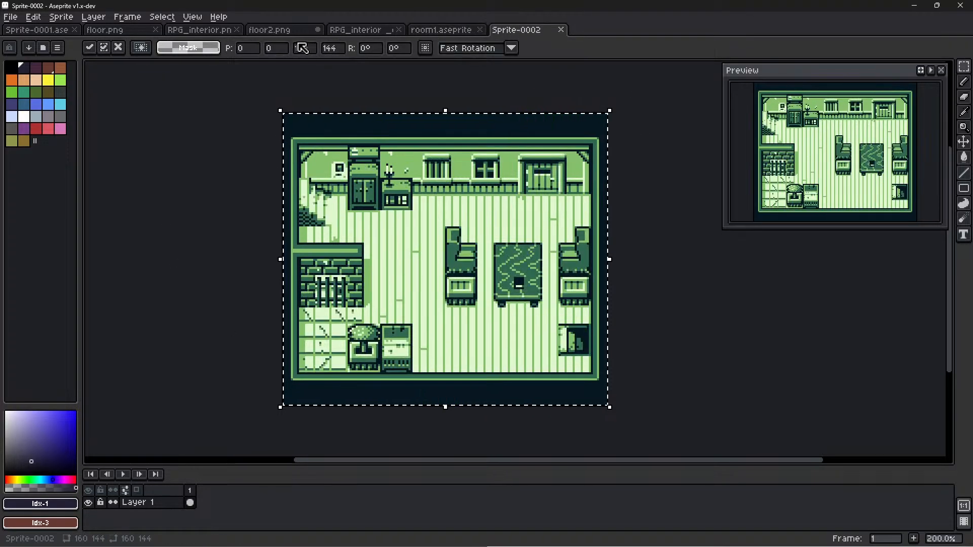
pyautogui.click(363, 32)
pyautogui.click(273, 31)
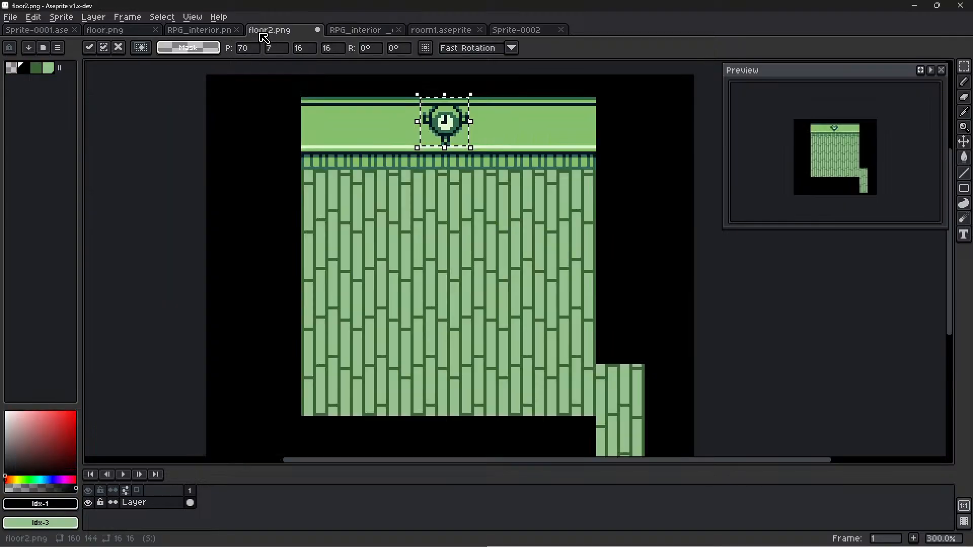
pyautogui.click(199, 32)
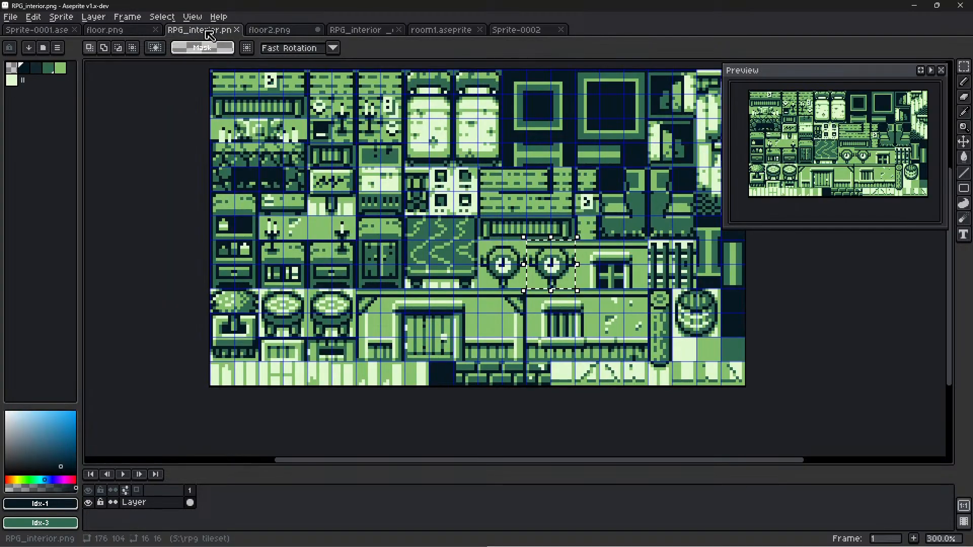
pyautogui.click(363, 32)
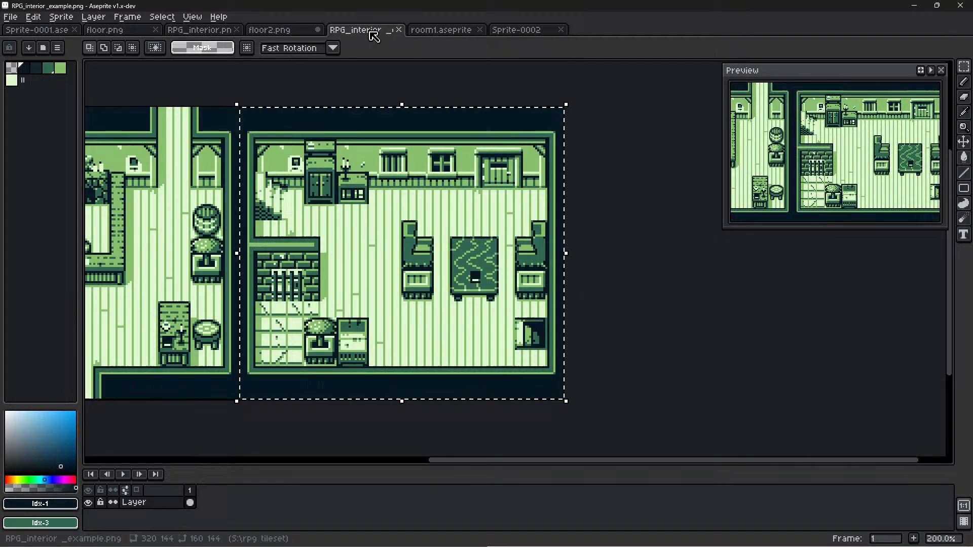
pyautogui.click(398, 30)
# Reorder the open files so floor.png sits directly before floor2.png, and show floor2.png
pyautogui.click(281, 32)
pyautogui.click(210, 31)
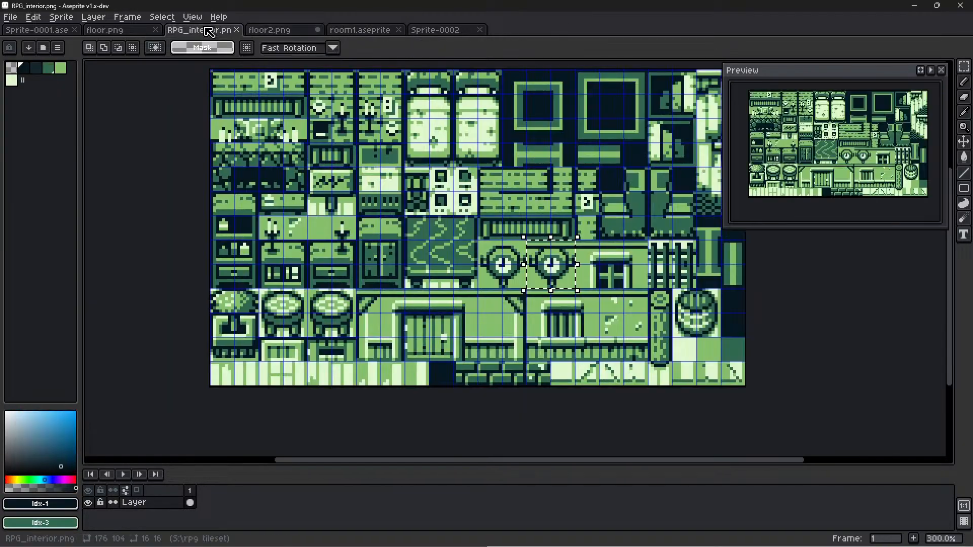
pyautogui.click(119, 32)
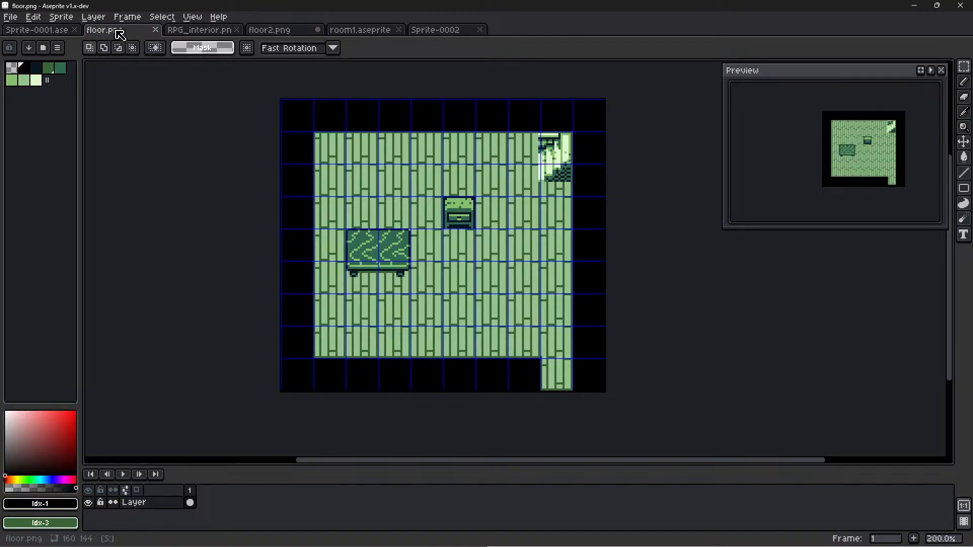
pyautogui.moveTo(119, 32); pyautogui.dragTo(202, 36)
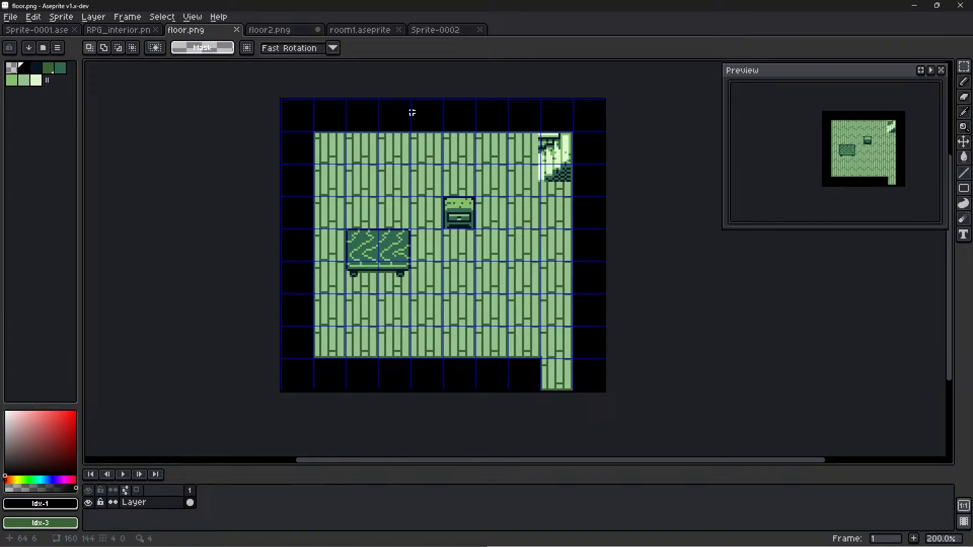
pyautogui.click(269, 30)
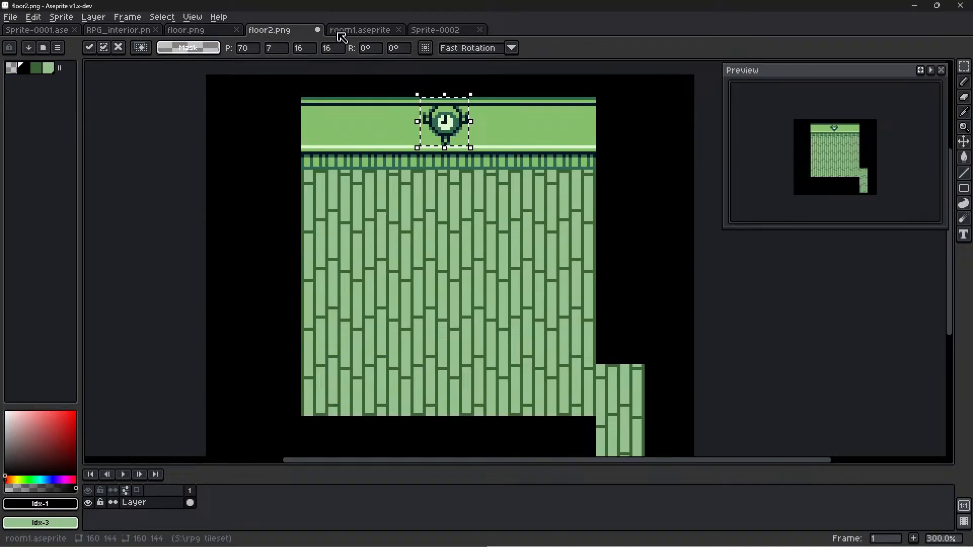
pyautogui.click(10, 17)
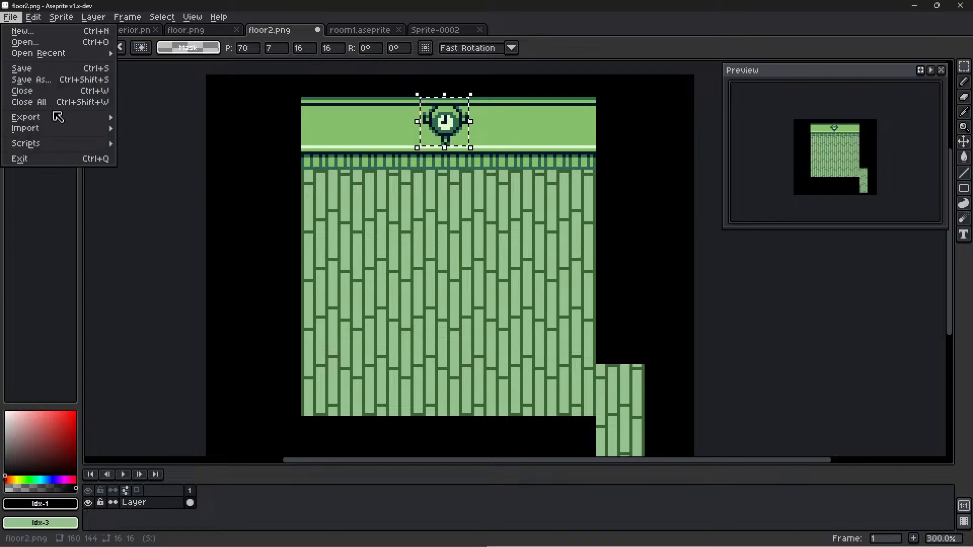
pyautogui.click(104, 80)
pyautogui.scroll(-5, 122, 172)
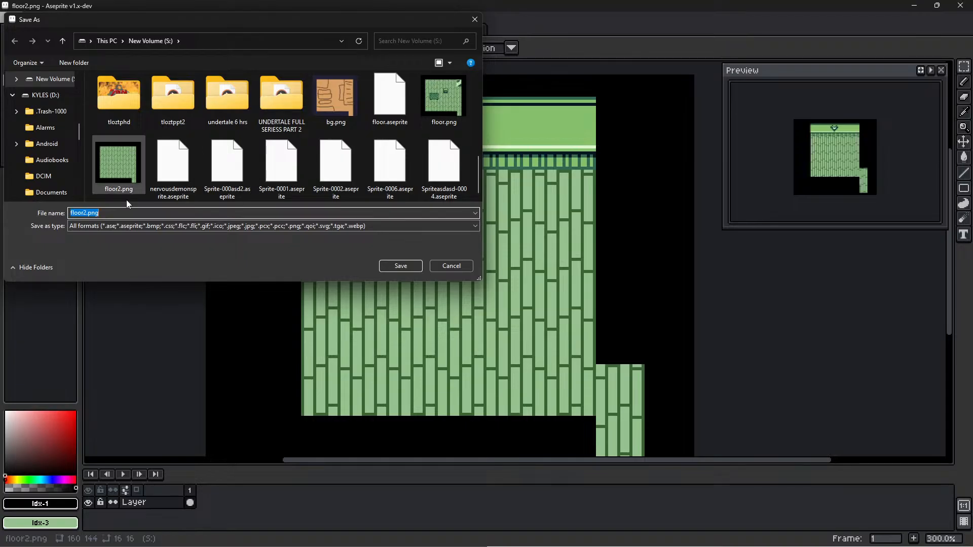
# Switch to GB Studio to look over the scenes' backgrounds, and return to Aseprite, leaving floor2.png's Save As dialog without saving
pyautogui.click(722, 535)
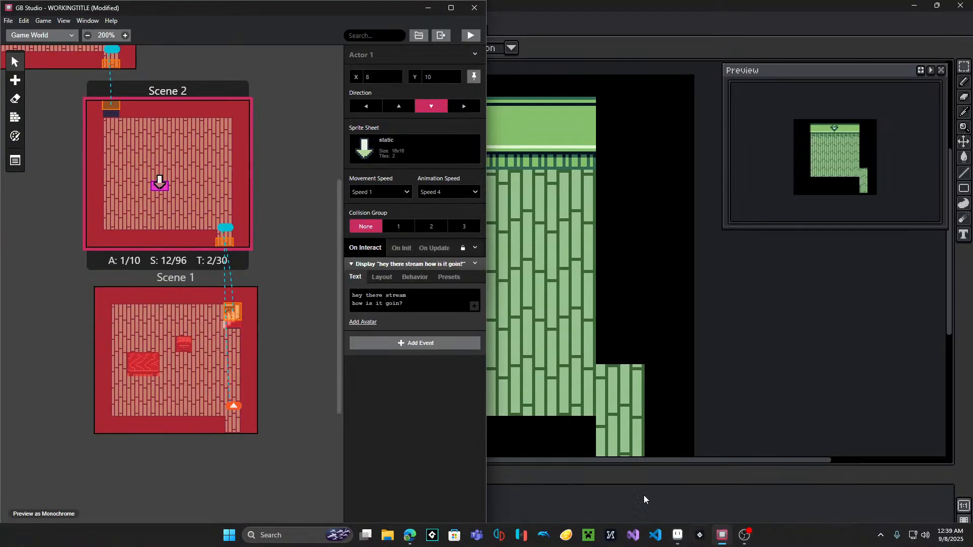
pyautogui.scroll(4, 255, 214)
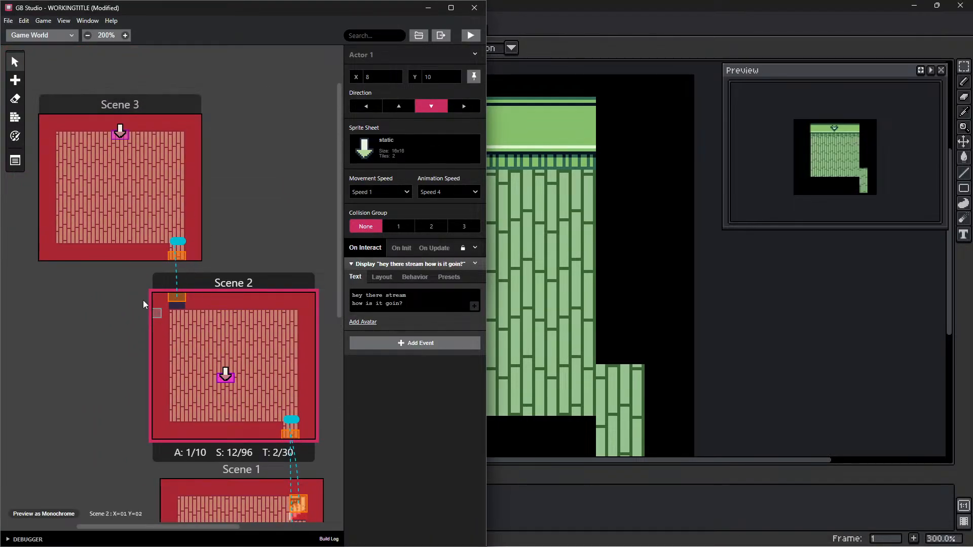
pyautogui.moveTo(278, 187); pyautogui.dragTo(198, 105, button='middle')
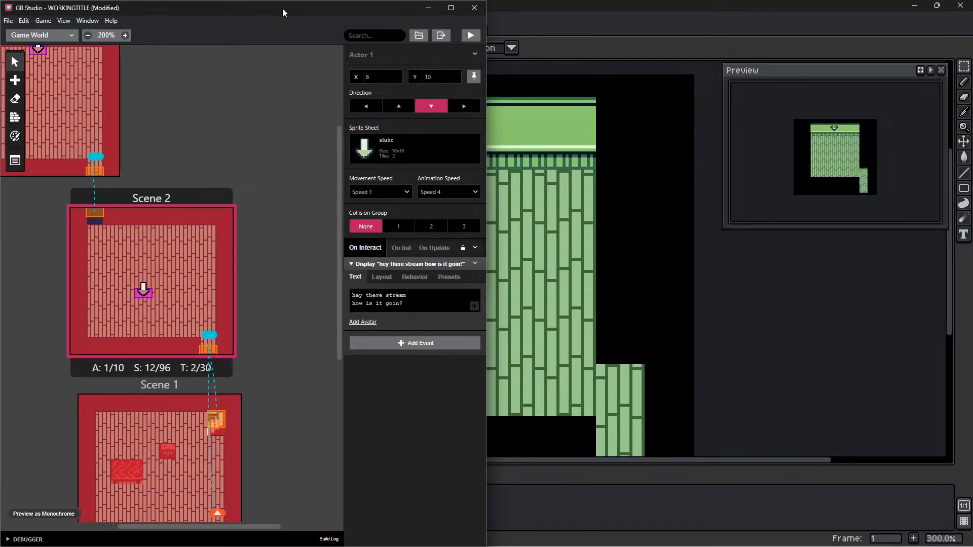
pyautogui.moveTo(257, 145); pyautogui.dragTo(258, 168, button='middle')
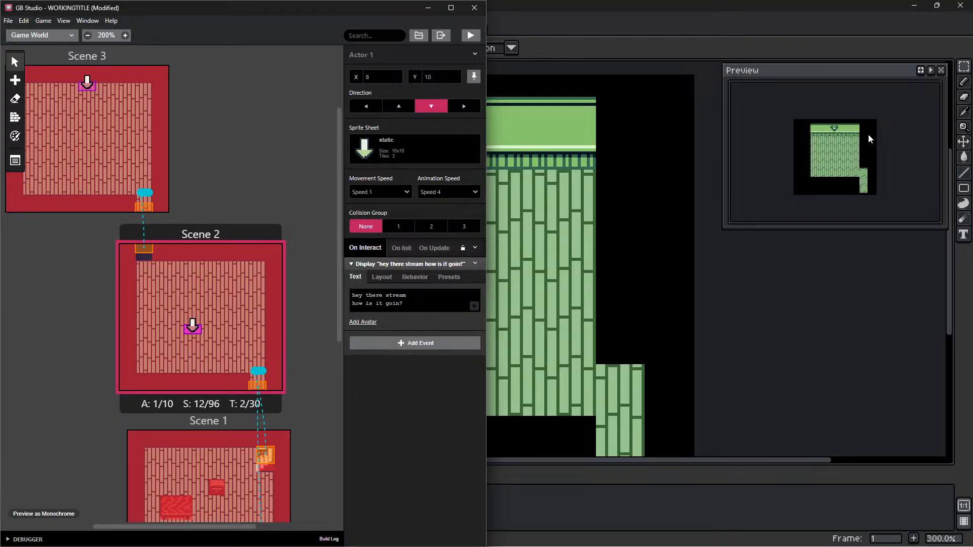
pyautogui.click(422, 9)
pyautogui.hotkey('ctrl', 'shift', 's')
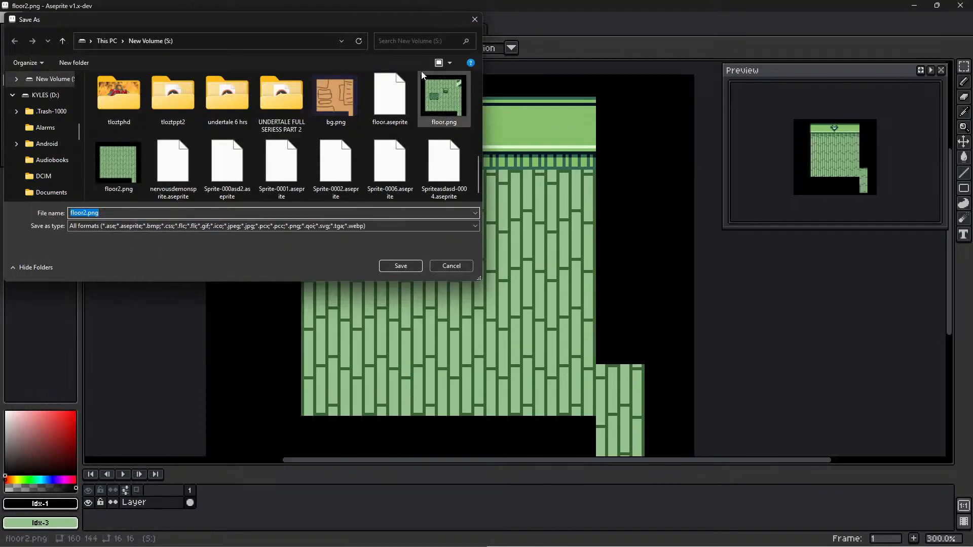
pyautogui.click(474, 20)
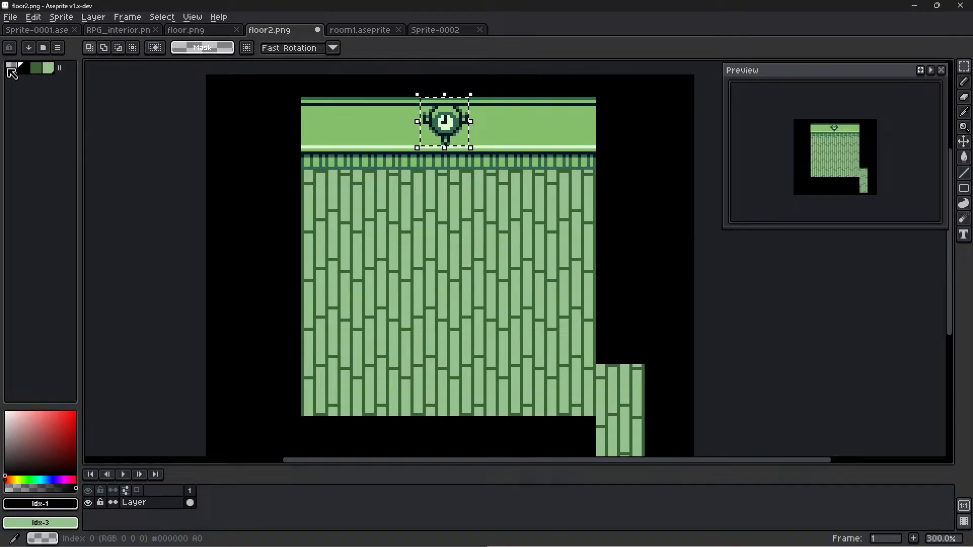
# In Sprite-0001, select and copy the 16 × 16 px plank tile at the upper-left corner of the green floor
pyautogui.click(144, 30)
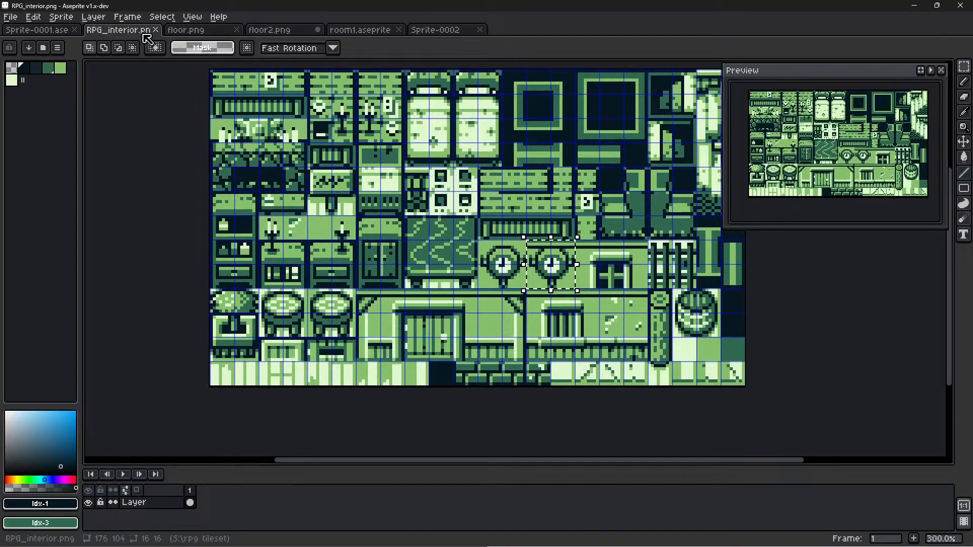
pyautogui.click(205, 31)
pyautogui.click(34, 31)
pyautogui.click(136, 31)
pyautogui.click(29, 32)
pyautogui.scroll(-5, 398, 392)
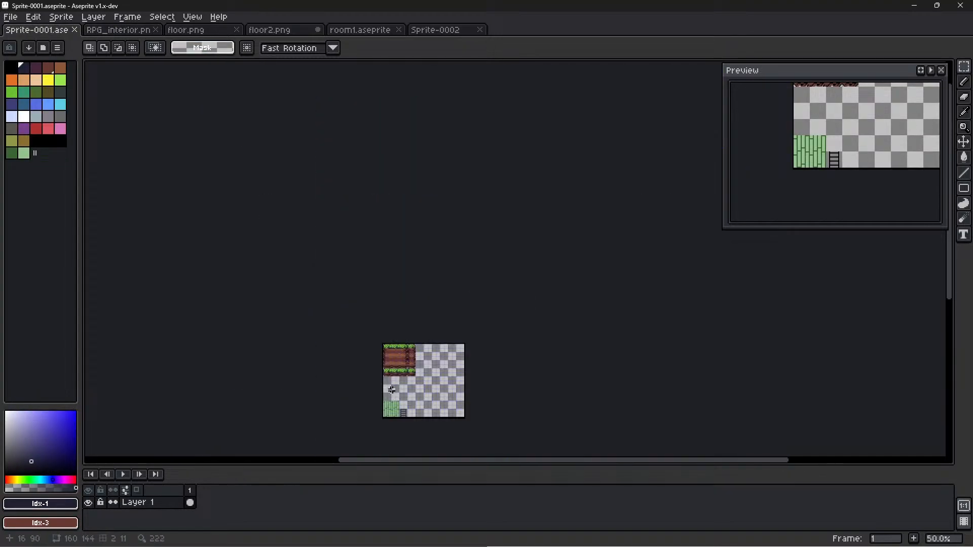
pyautogui.scroll(5, 450, 322)
pyautogui.moveTo(320, 210); pyautogui.dragTo(426, 192, button='middle')
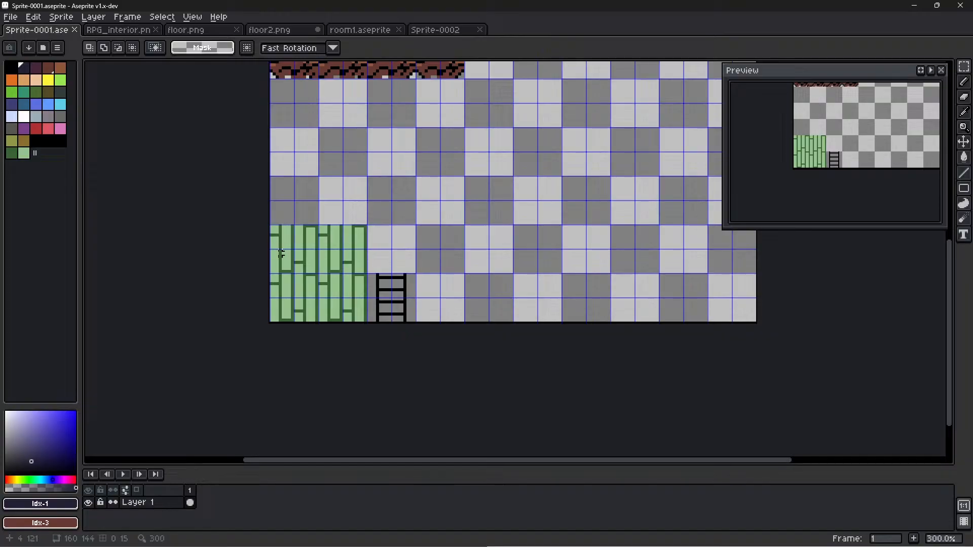
pyautogui.scroll(2, 281, 252)
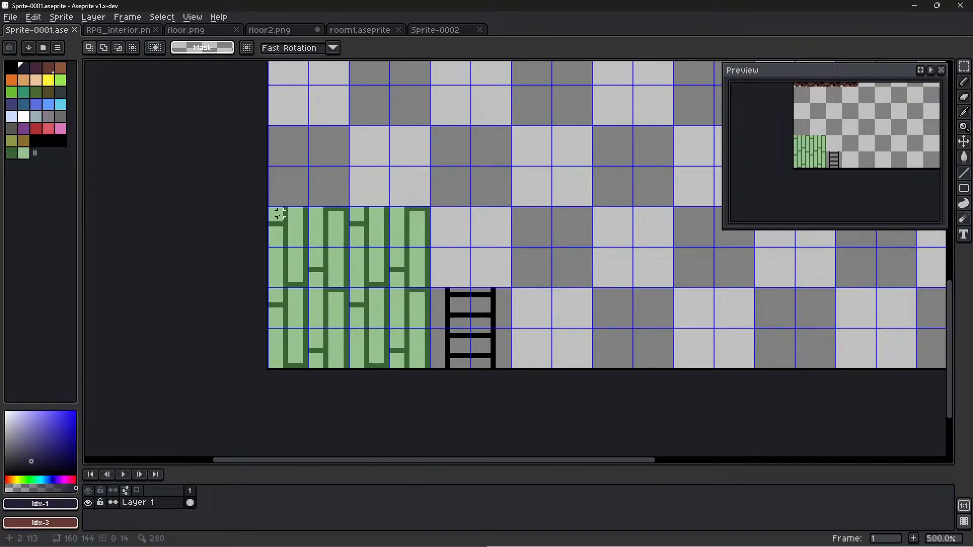
pyautogui.moveTo(269, 208); pyautogui.dragTo(347, 285)
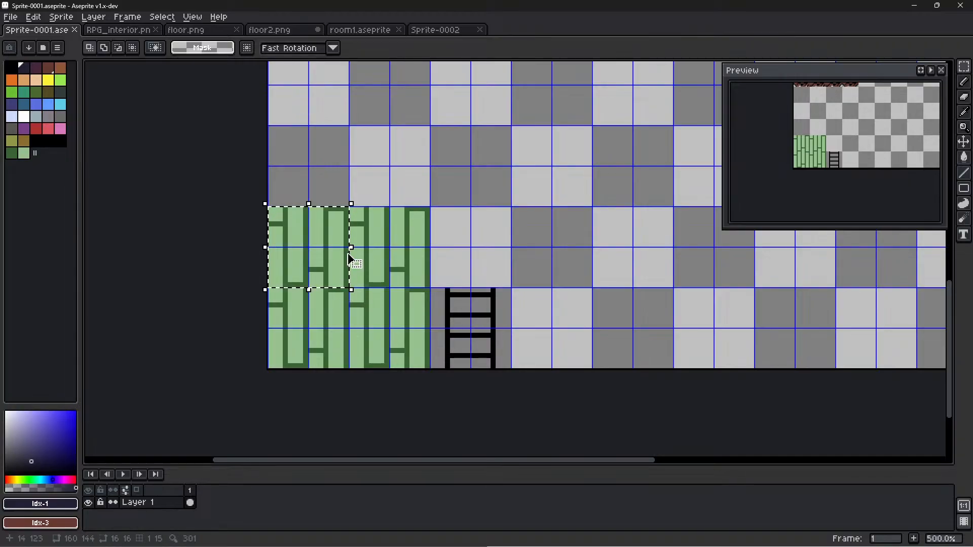
# Paste three copies of the plank tile into floor2.png, stacked at x 128 and y 30, 14 and -2, along the room's right side
pyautogui.click(435, 30)
pyautogui.click(362, 29)
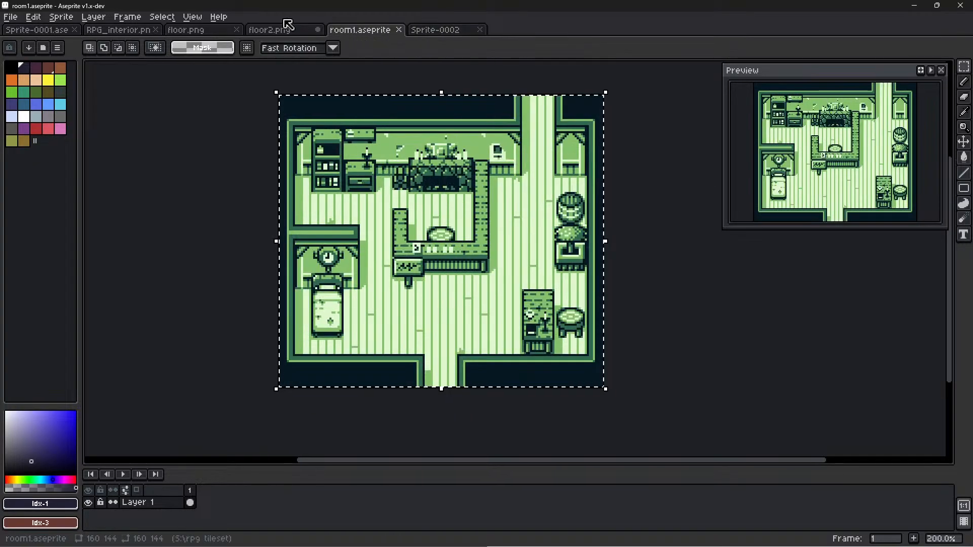
pyautogui.click(284, 30)
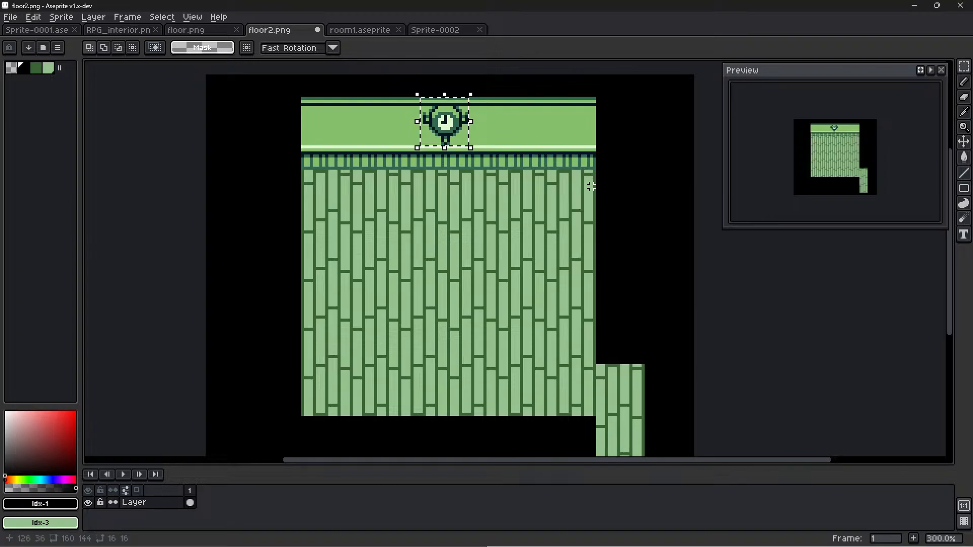
pyautogui.hotkey('ctrl', 'v')
pyautogui.moveTo(238, 446); pyautogui.dragTo(625, 199)
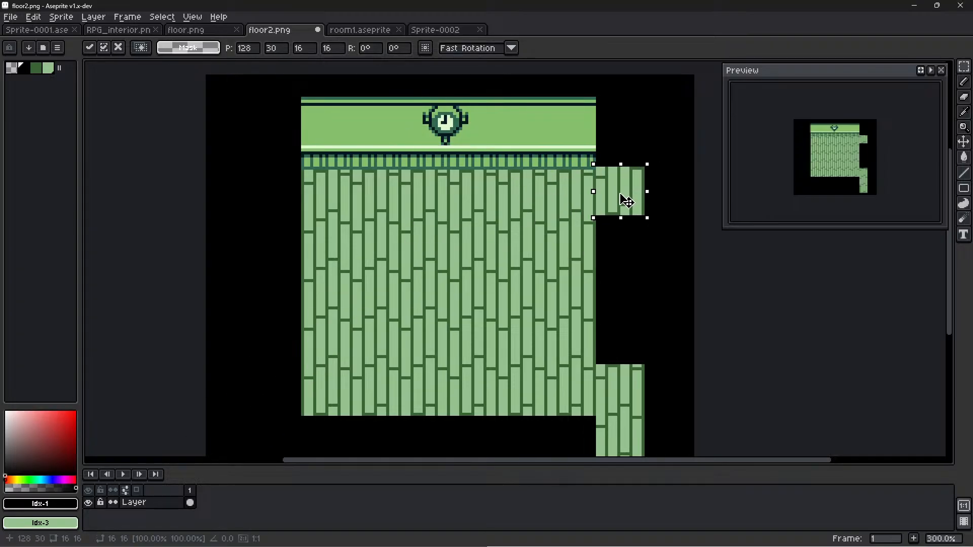
pyautogui.moveTo(626, 201)
pyautogui.mouseDown()
pyautogui.moveTo(626, 352)
pyautogui.moveTo(627, 201)
pyautogui.mouseUp()
pyautogui.moveTo(627, 201); pyautogui.dragTo(625, 199)
pyautogui.hotkey('ctrl', 'v')
pyautogui.moveTo(258, 418); pyautogui.dragTo(623, 144)
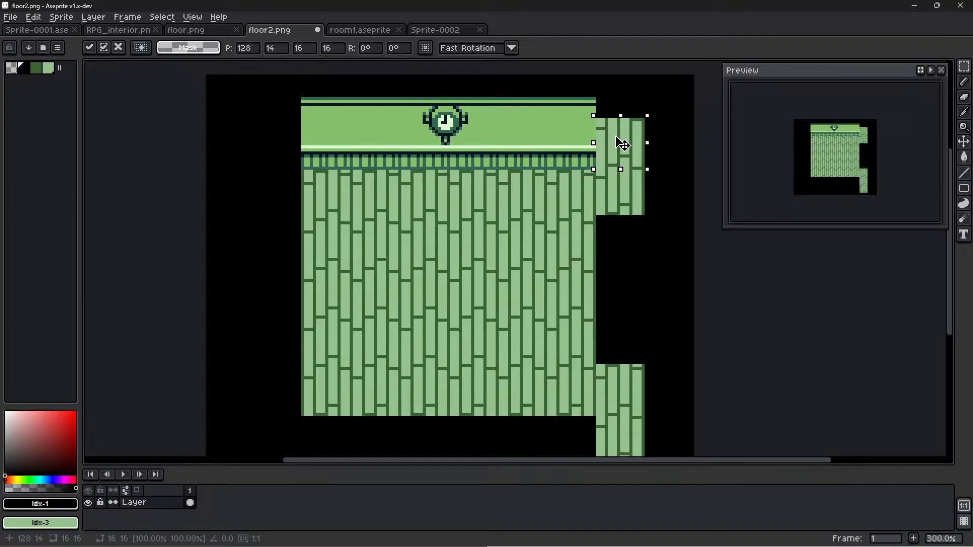
pyautogui.hotkey('ctrl', 'v')
pyautogui.moveTo(237, 446); pyautogui.dragTo(623, 105)
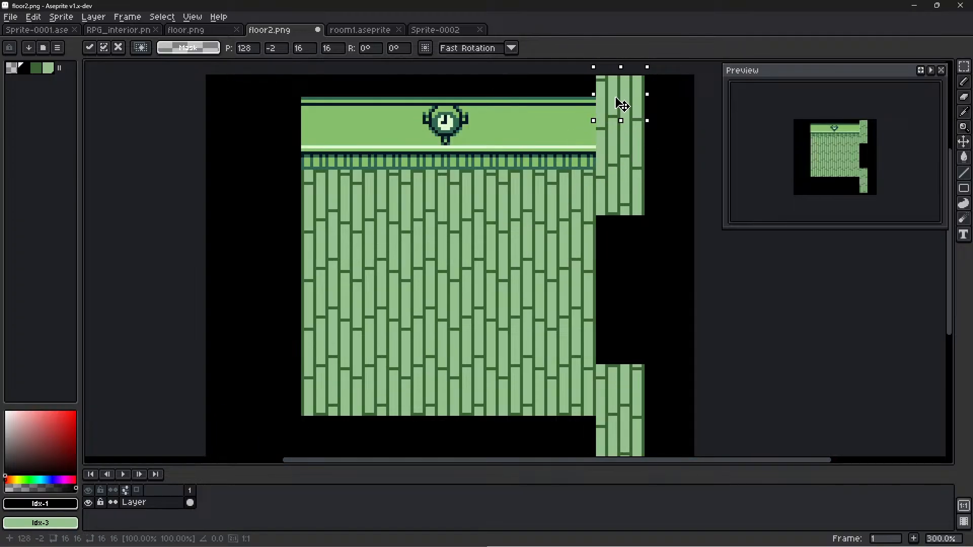
pyautogui.click(777, 345)
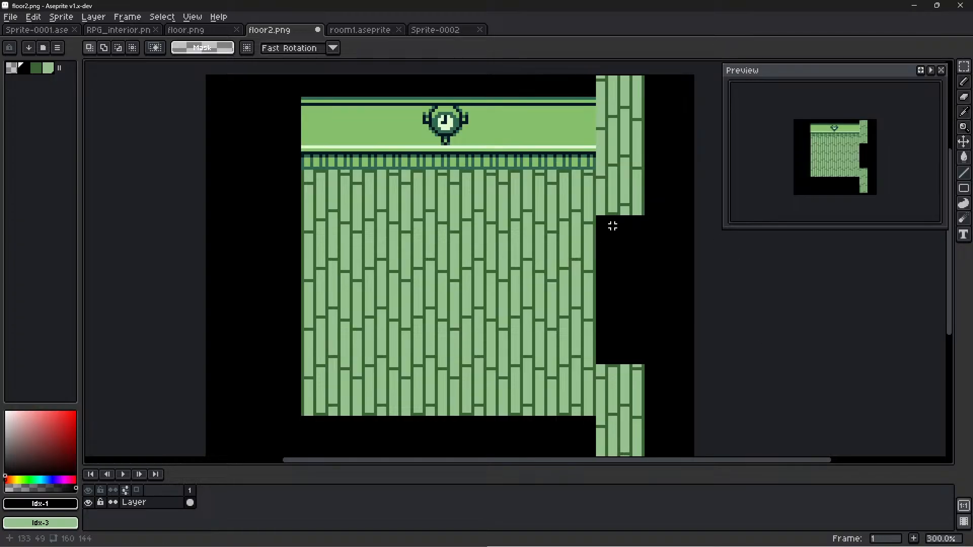
pyautogui.hotkey('ctrl', 'v')
pyautogui.moveTo(225, 448); pyautogui.dragTo(263, 309)
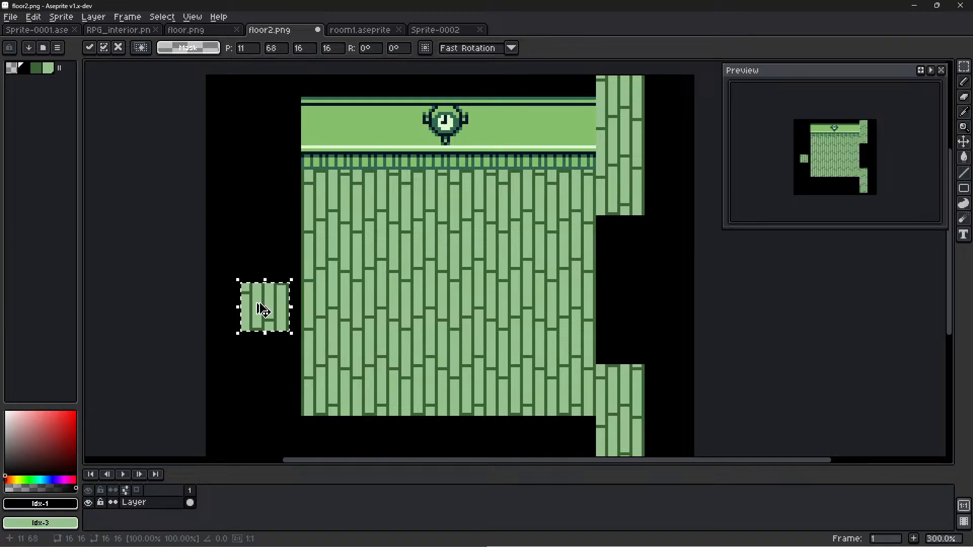
pyautogui.press('Escape')
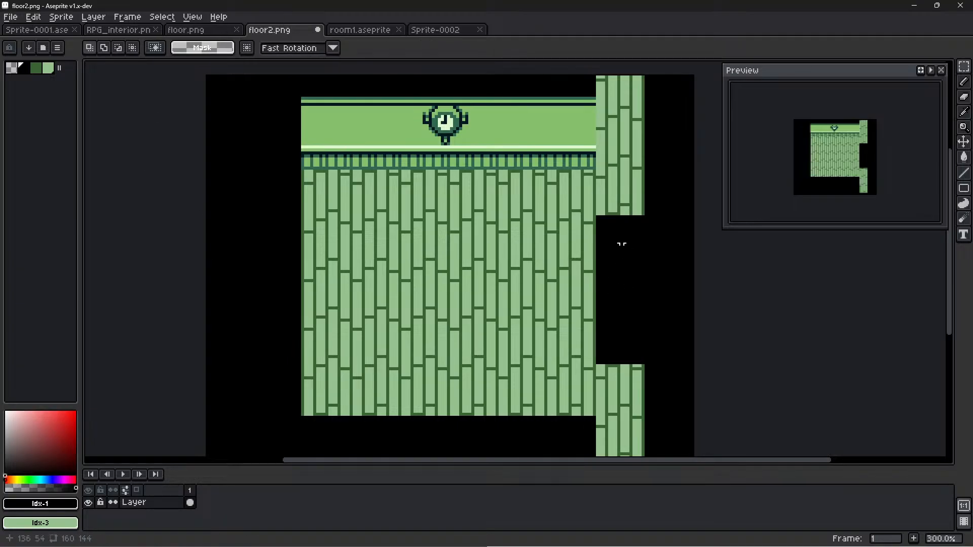
# Look through the open room sprites and the RPG_interior tileset for tiles to use, and return to floor2.png
pyautogui.click(372, 31)
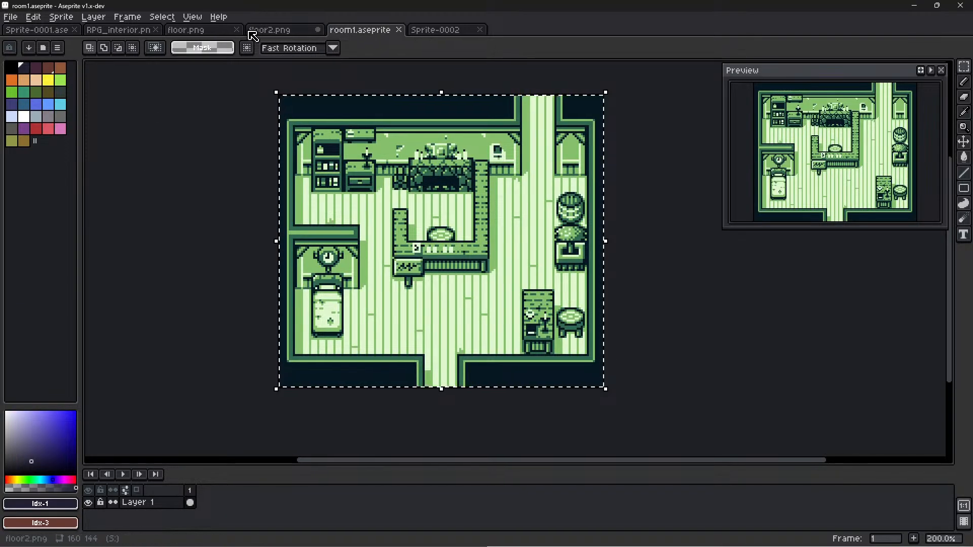
pyautogui.click(275, 32)
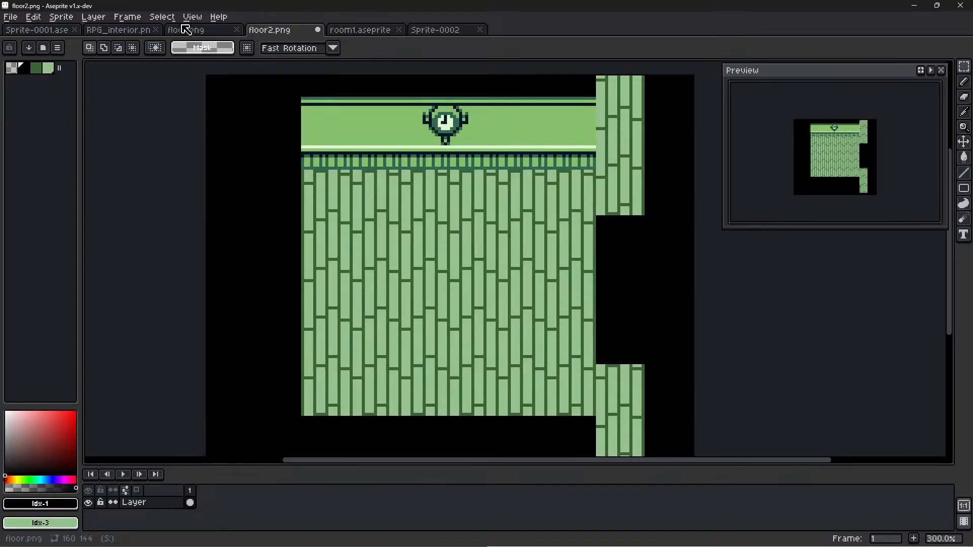
pyautogui.click(187, 31)
pyautogui.click(119, 30)
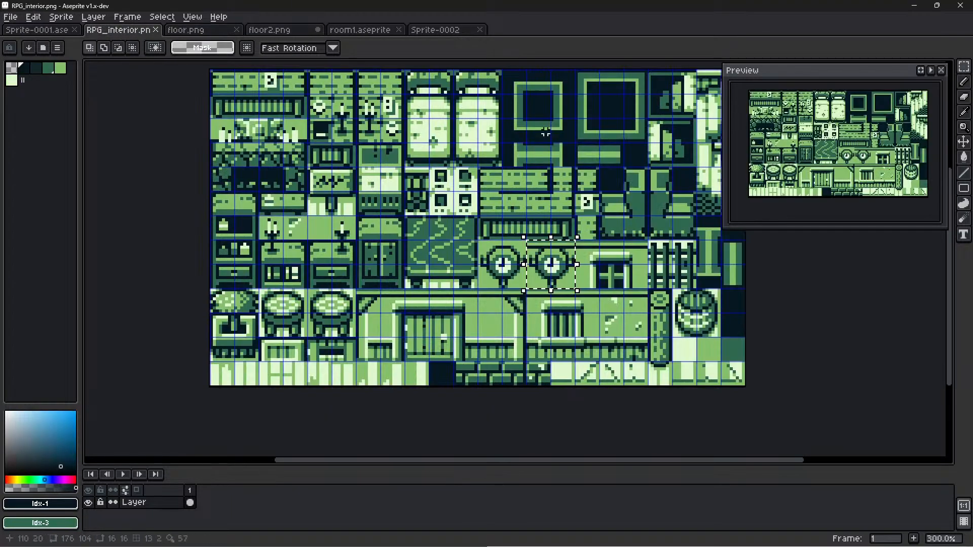
pyautogui.moveTo(815, 288); pyautogui.dragTo(719, 318, button='middle')
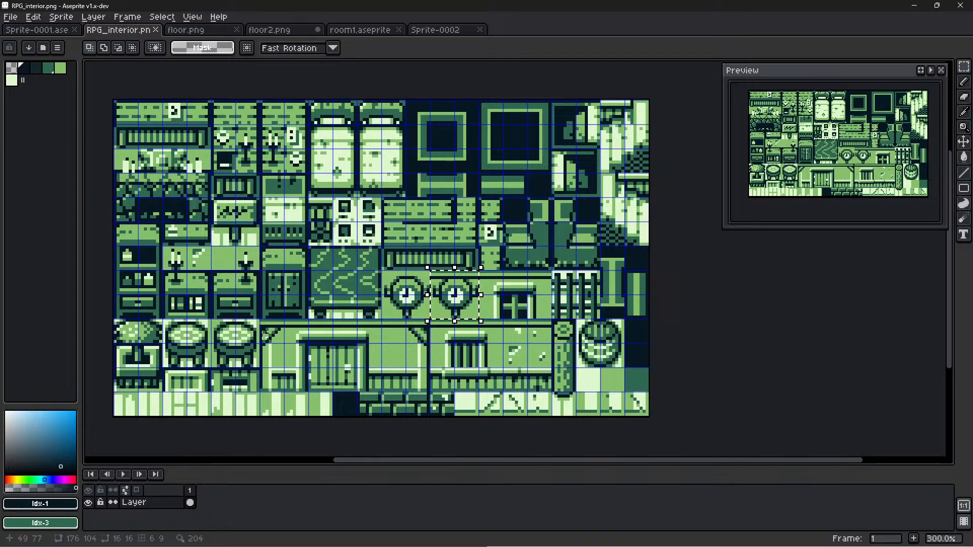
pyautogui.moveTo(214, 323); pyautogui.dragTo(352, 302, button='middle')
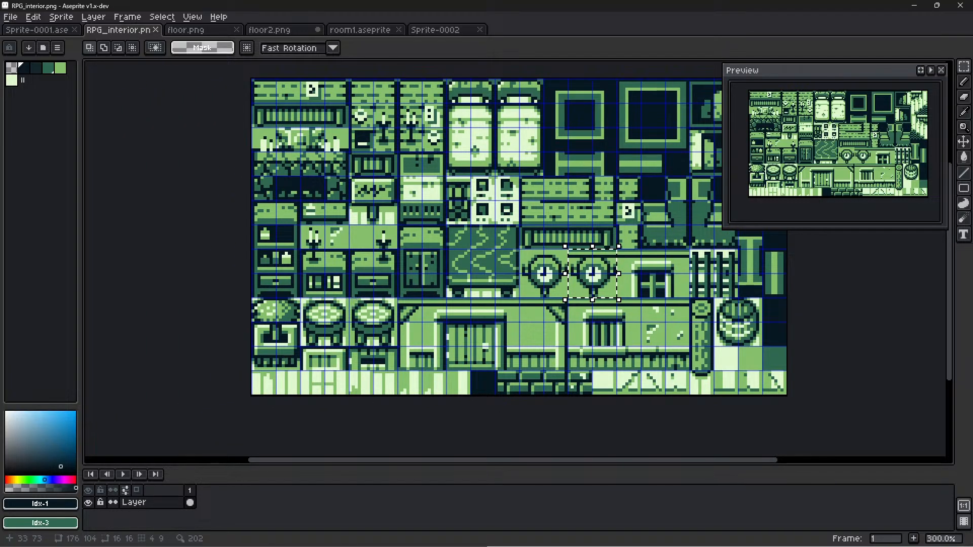
pyautogui.moveTo(532, 323); pyautogui.dragTo(364, 314, button='middle')
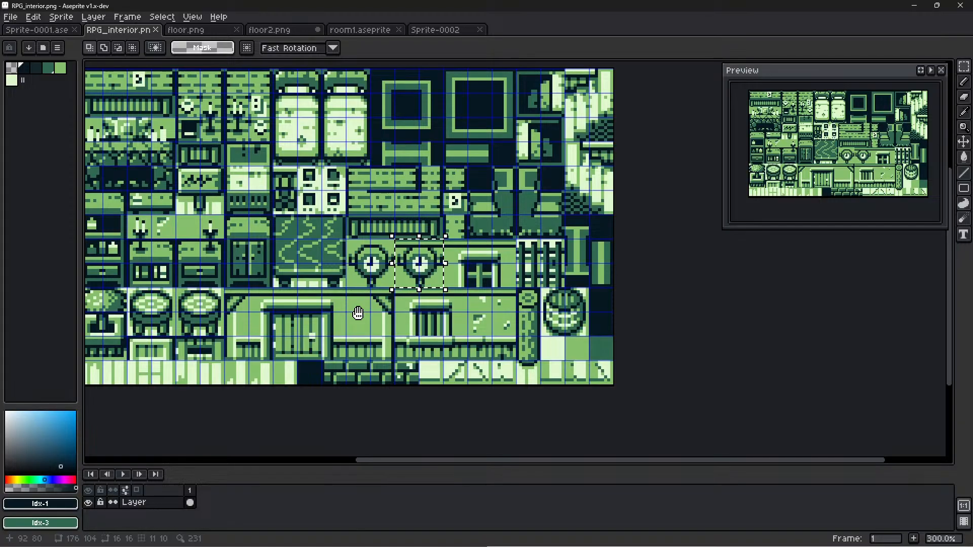
pyautogui.click(444, 31)
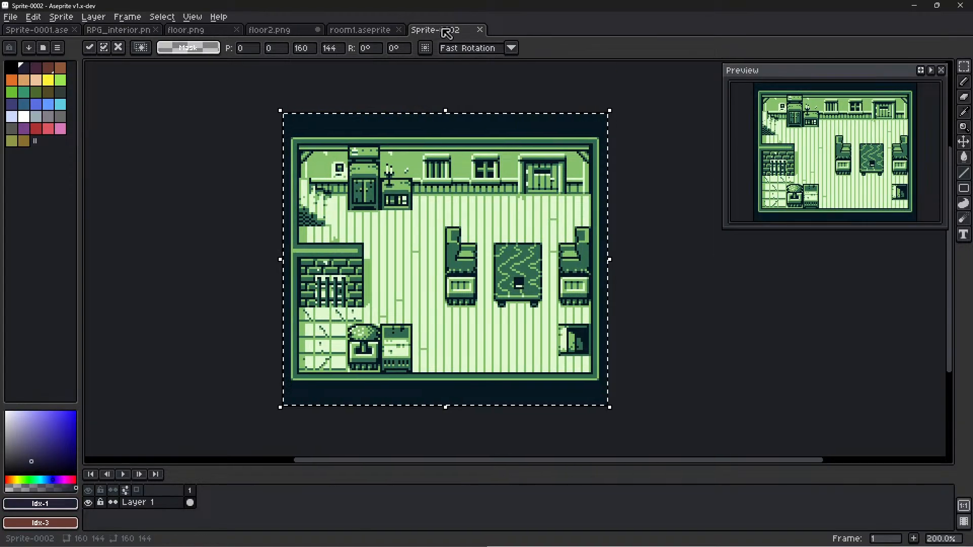
pyautogui.click(380, 30)
pyautogui.click(280, 32)
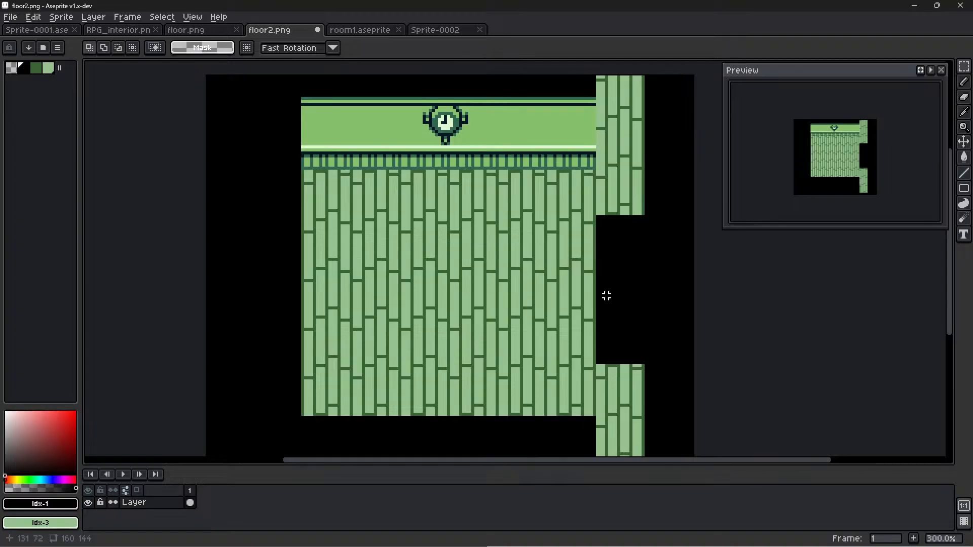
pyautogui.click(206, 32)
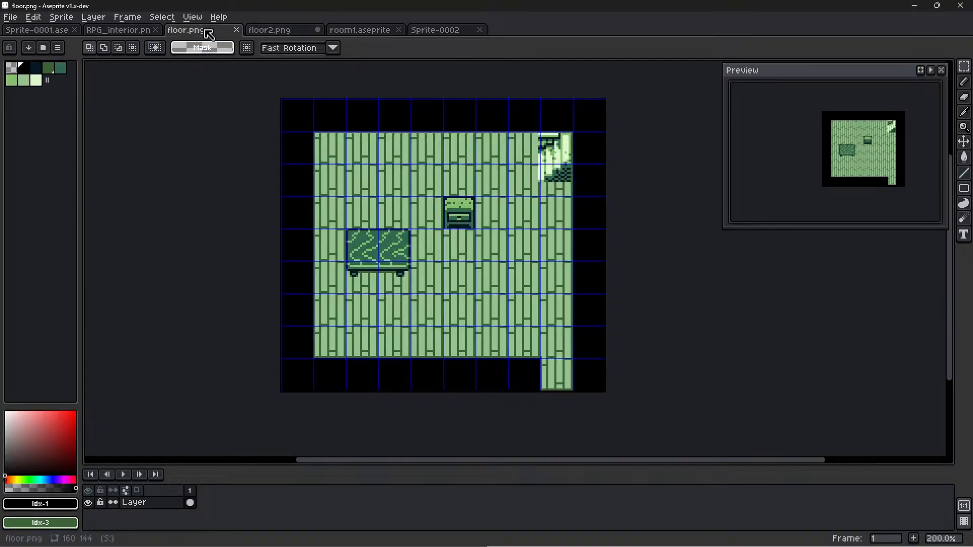
pyautogui.click(281, 32)
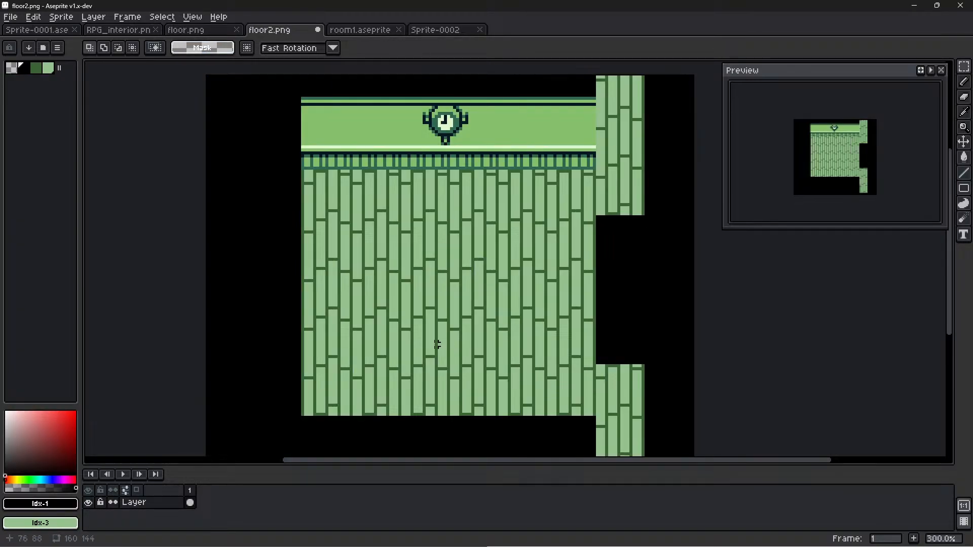
# Paste another plank tile at x 128, y 79, directly above the lower-right exit strip in floor2.png
pyautogui.hotkey('ctrl', 'v')
pyautogui.moveTo(244, 456); pyautogui.dragTo(629, 348)
pyautogui.press('Return')
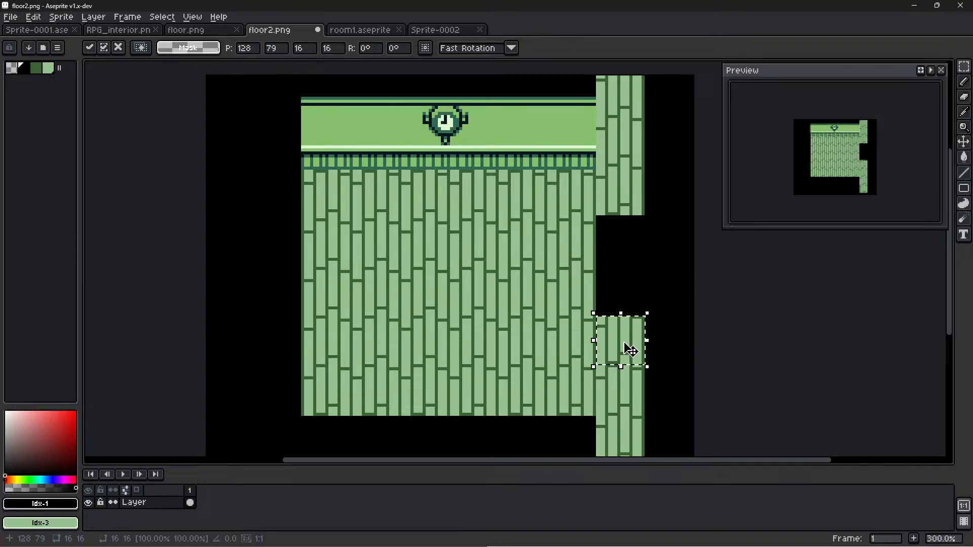
# Copy the lower 16 × 16 px stairwell tile from RPG_interior.png and paste it into floor2.png at x 128, y 63
pyautogui.click(373, 30)
pyautogui.click(210, 30)
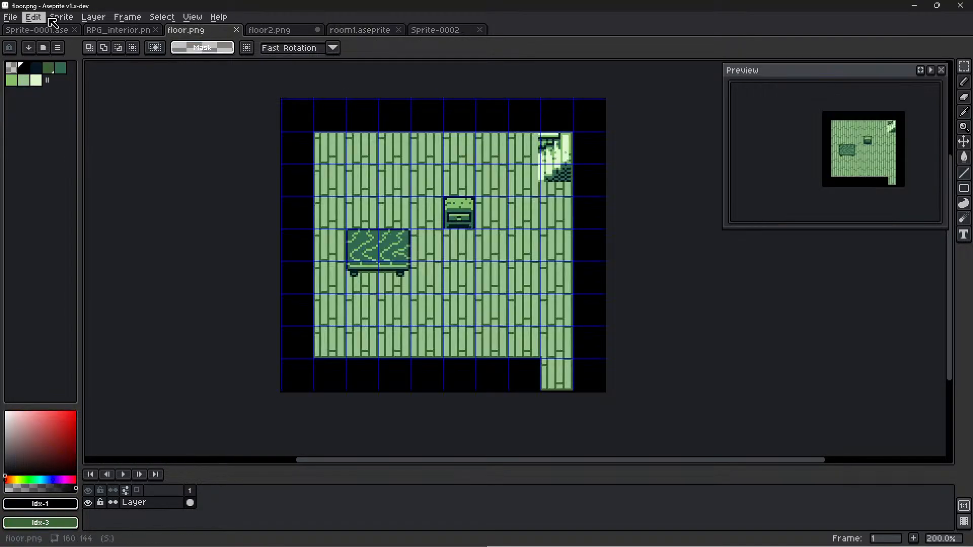
pyautogui.click(118, 30)
pyautogui.moveTo(619, 148); pyautogui.dragTo(597, 196, button='middle')
pyautogui.scroll(4, 509, 139)
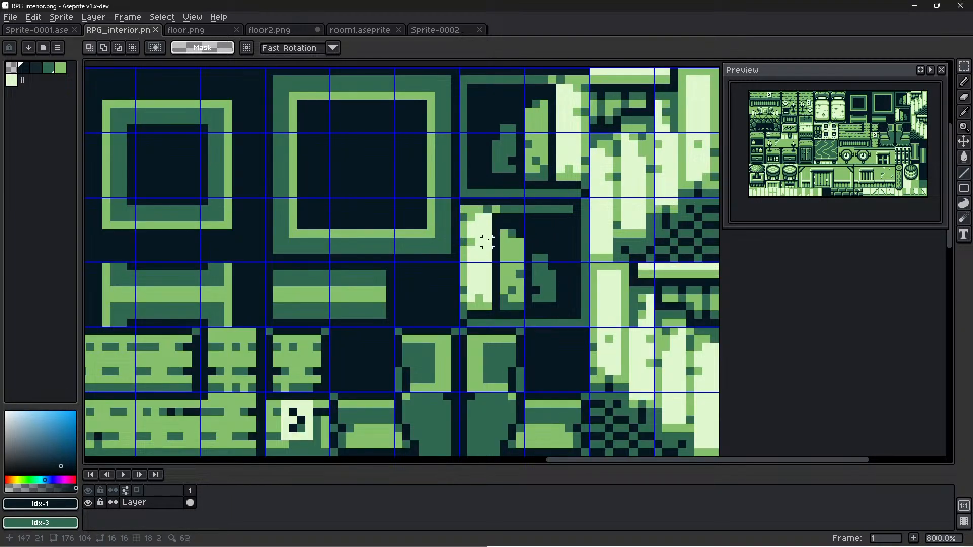
pyautogui.moveTo(460, 199); pyautogui.dragTo(585, 329)
pyautogui.hotkey('ctrl', 'c')
pyautogui.click(304, 30)
pyautogui.hotkey('ctrl', 'v')
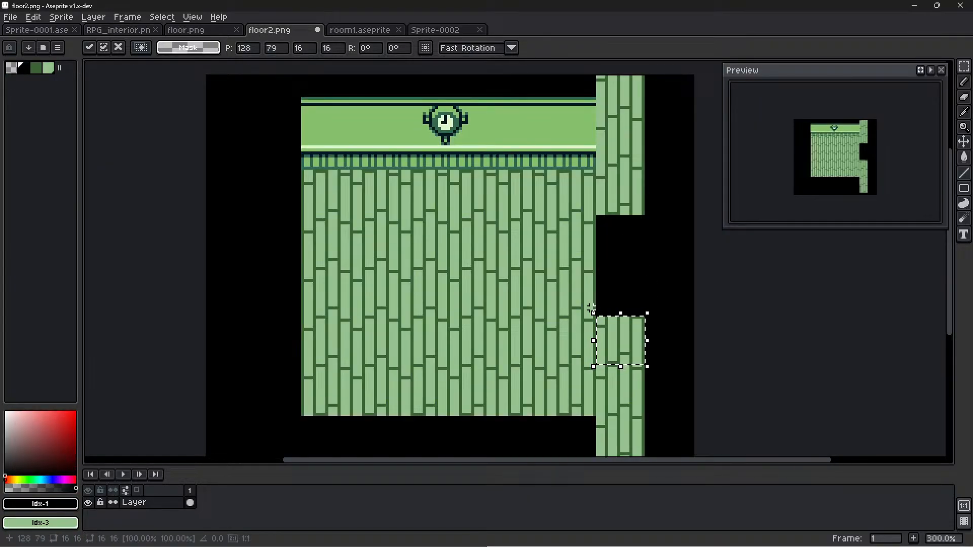
pyautogui.moveTo(631, 341); pyautogui.dragTo(632, 293)
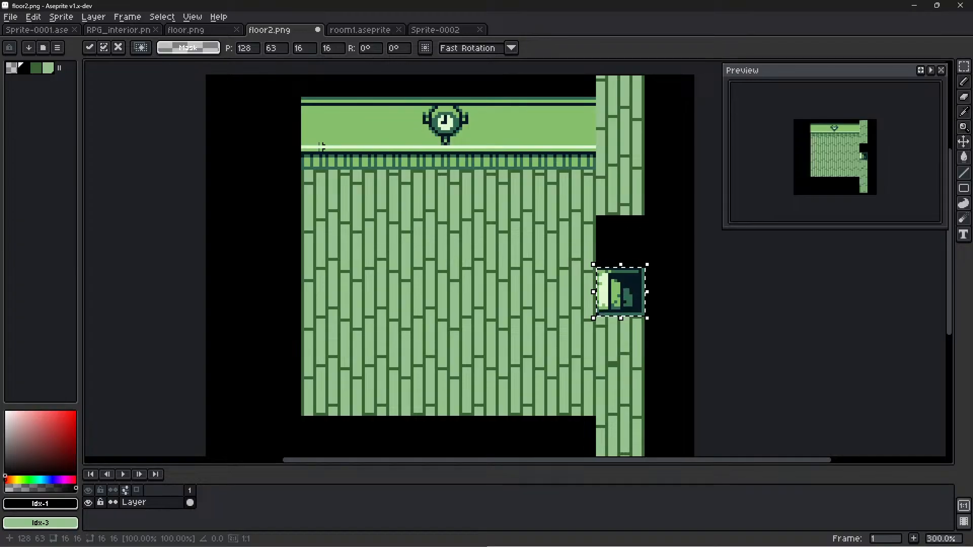
# Copy the left 16 × 24 px armchair from RPG_interior.png and paste it into floor2.png directly above the stairwell tile
pyautogui.click(189, 30)
pyautogui.click(137, 30)
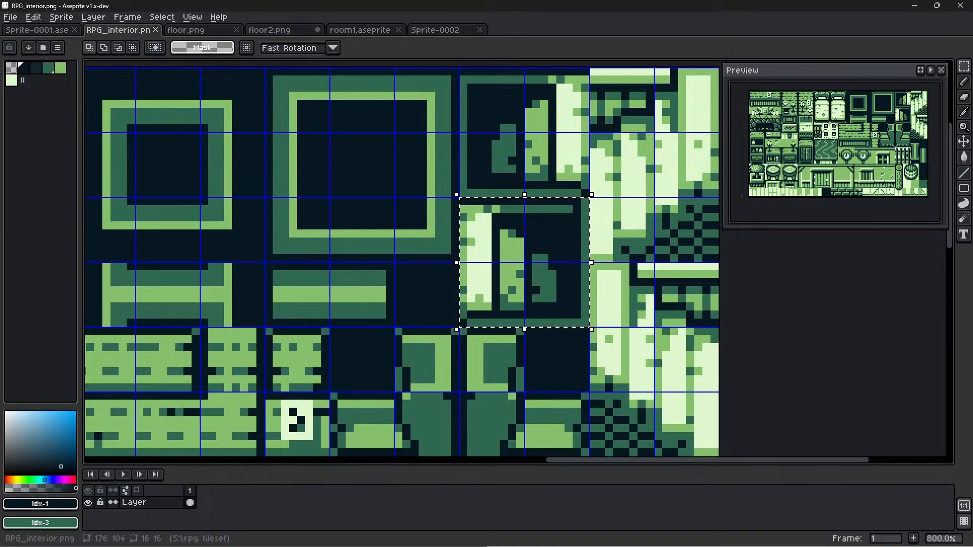
pyautogui.scroll(-5, 631, 258)
pyautogui.moveTo(558, 338); pyautogui.dragTo(595, 240, button='middle')
pyautogui.moveTo(668, 290); pyautogui.dragTo(663, 290, button='middle')
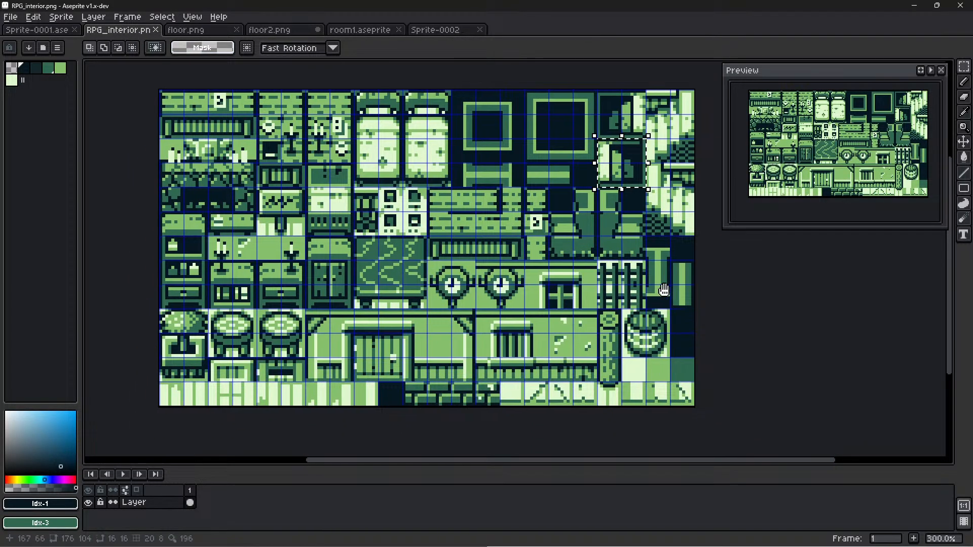
pyautogui.scroll(3, 663, 289)
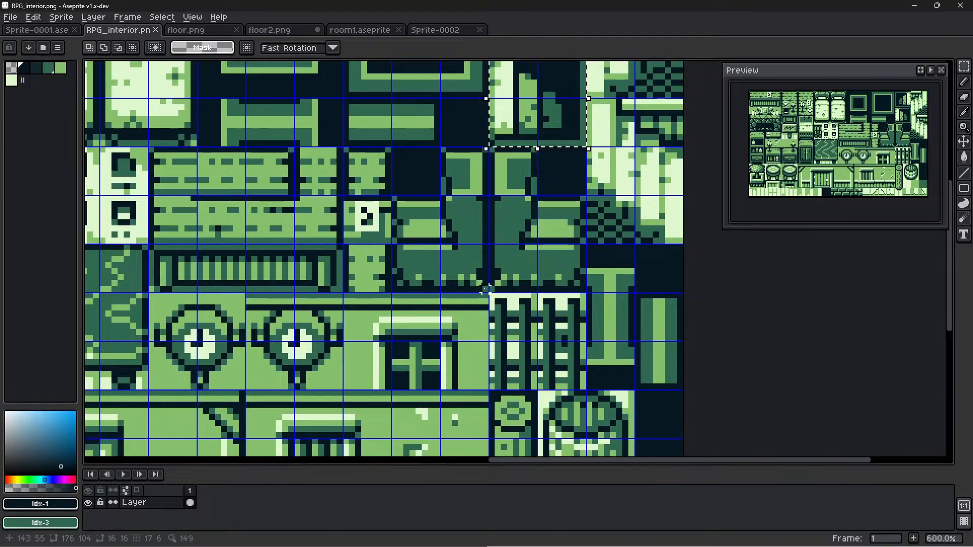
pyautogui.moveTo(486, 292); pyautogui.dragTo(390, 146)
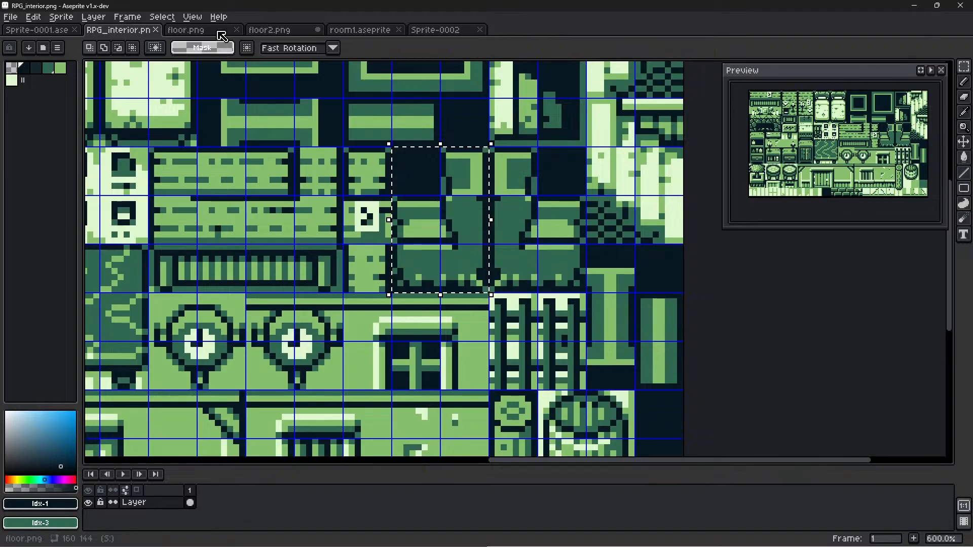
pyautogui.click(292, 33)
pyautogui.hotkey('ctrl', 'v')
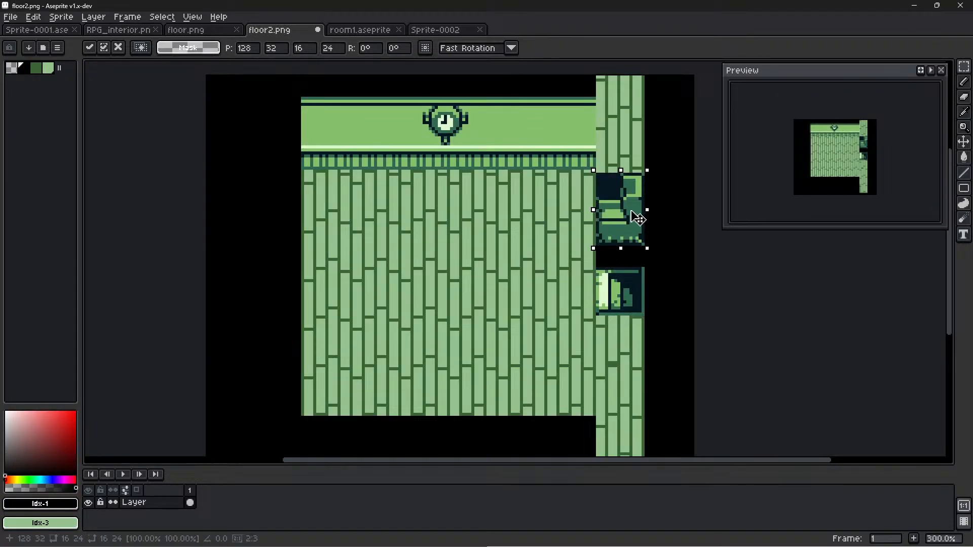
pyautogui.moveTo(637, 219); pyautogui.dragTo(637, 243)
pyautogui.click(668, 259)
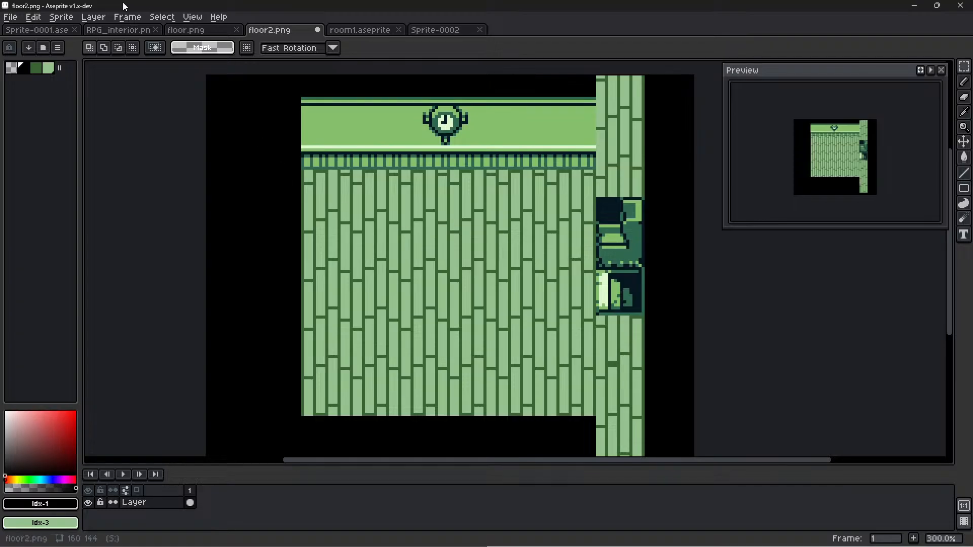
# Select the armchair's dark 8 × 8 px corner in floor2.png, and copy the floor's upper-left 8 × 8 px plank tile from Sprite-0001 for it
pyautogui.scroll(4, 584, 256)
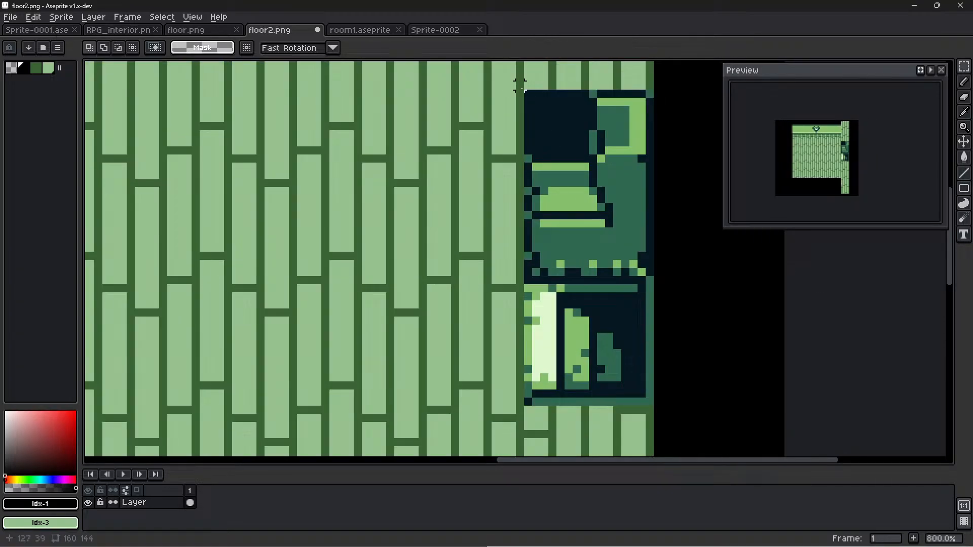
pyautogui.moveTo(522, 87); pyautogui.dragTo(584, 150)
pyautogui.click(118, 30)
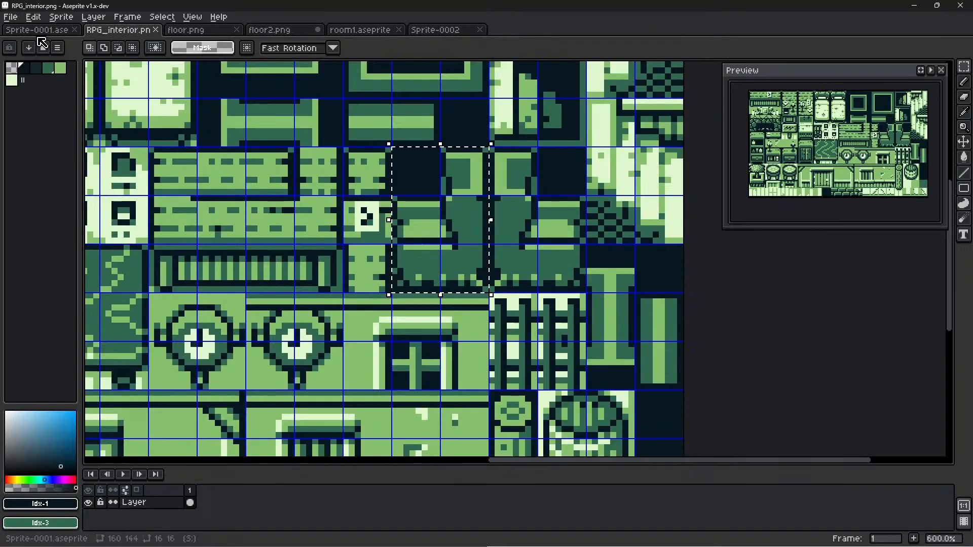
pyautogui.click(37, 30)
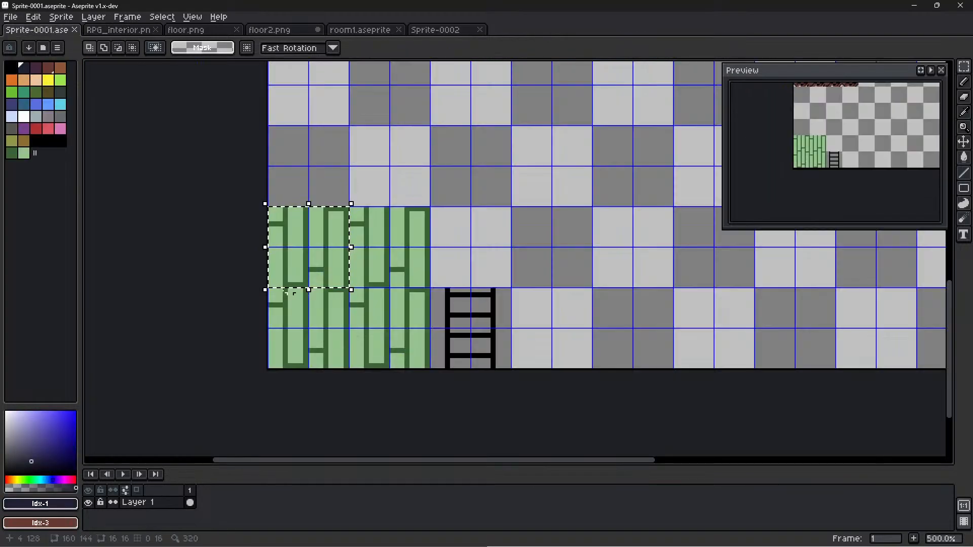
pyautogui.click(315, 178)
pyautogui.moveTo(269, 208); pyautogui.dragTo(309, 249)
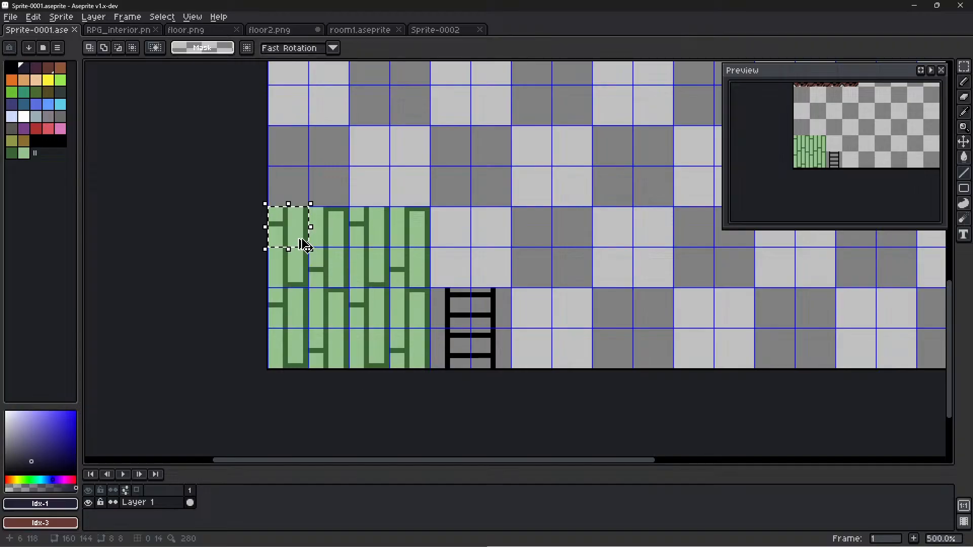
pyautogui.click(267, 31)
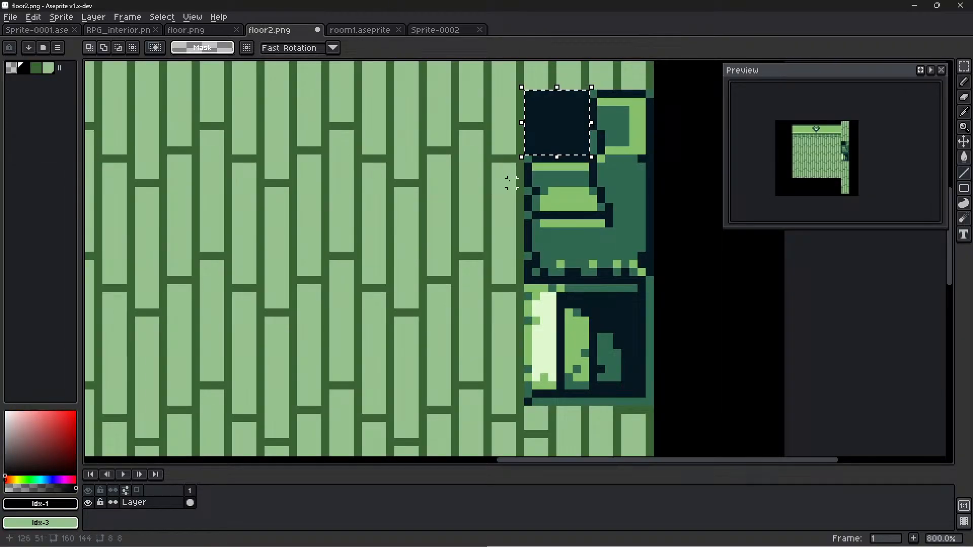
# Paste the copied 8 by 8 pixel floor plank piece over the dark square beside the chair's backrest, at position 128, 40
pyautogui.hotkey('ctrl', 'v')
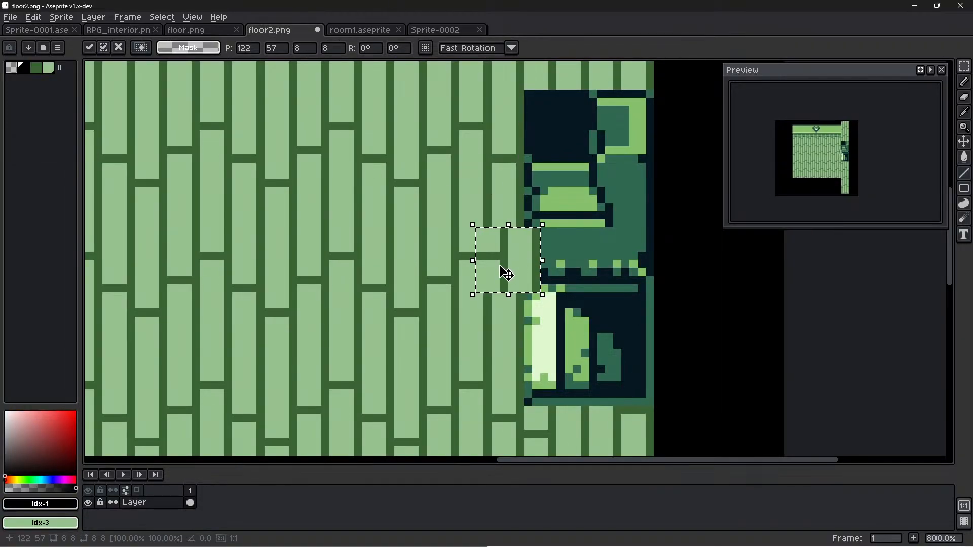
pyautogui.moveTo(504, 271); pyautogui.dragTo(558, 135)
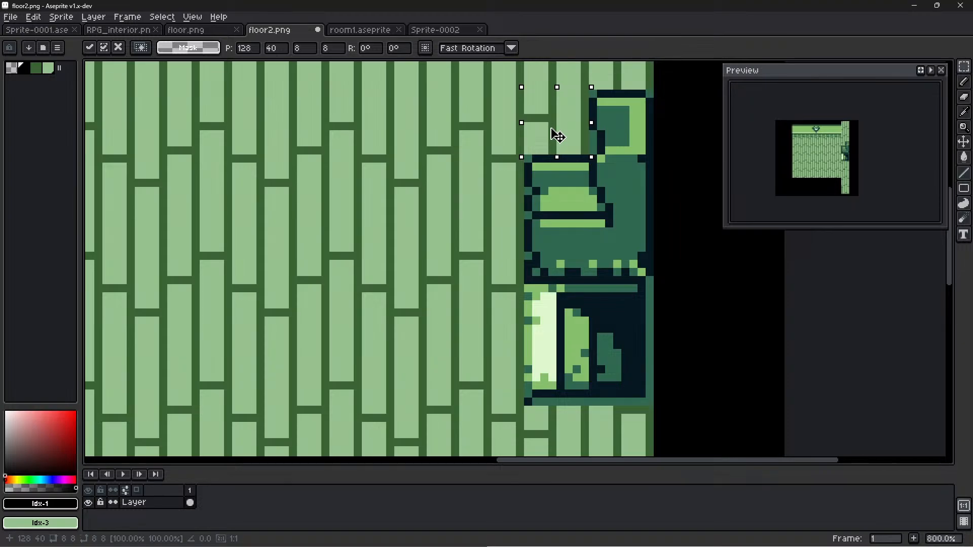
pyautogui.press('Return')
# Examine the whole floor2.png room and compare it with the room1.aseprite example and the RPG_interior tileset
pyautogui.scroll(-3, 715, 304)
pyautogui.moveTo(728, 321); pyautogui.dragTo(623, 344, button='middle')
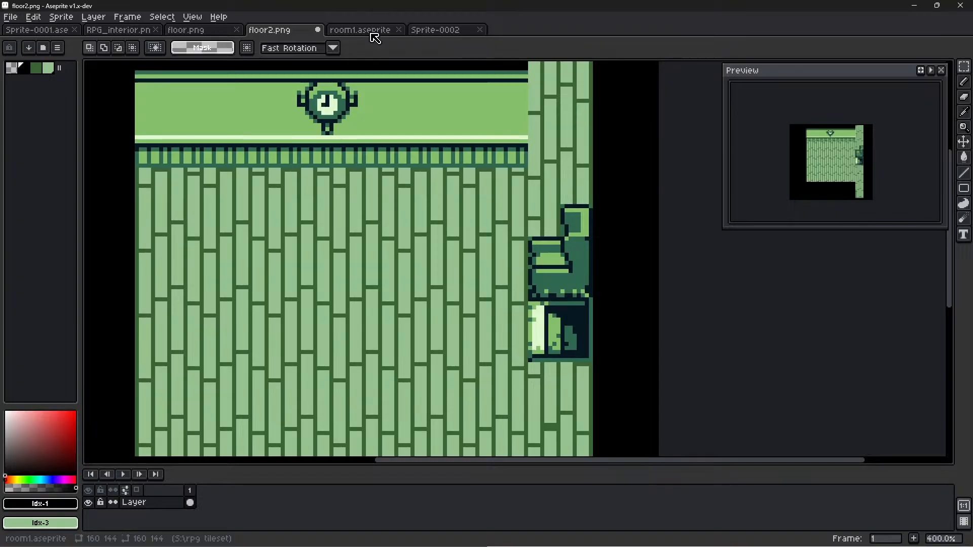
pyautogui.scroll(-2, 597, 269)
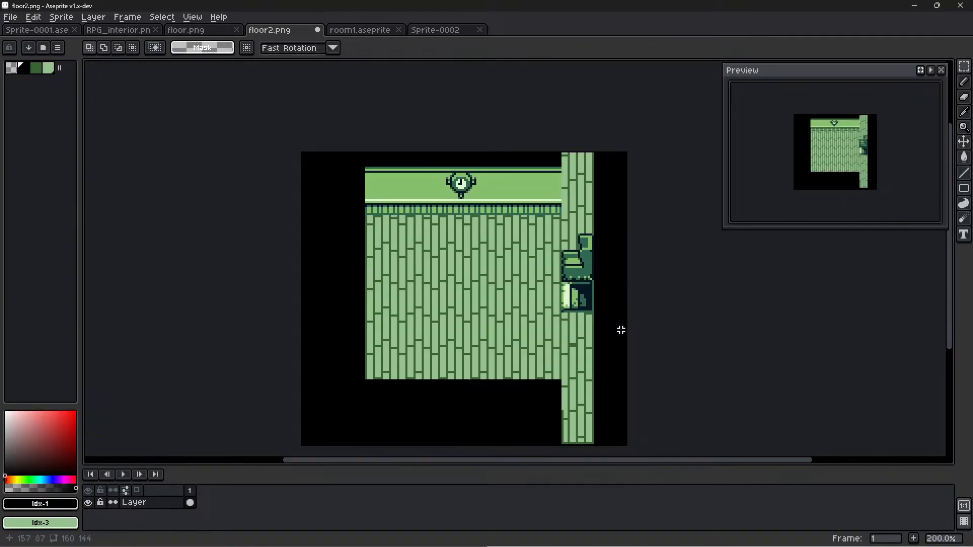
pyautogui.moveTo(621, 330); pyautogui.dragTo(627, 308, button='middle')
pyautogui.scroll(1, 619, 329)
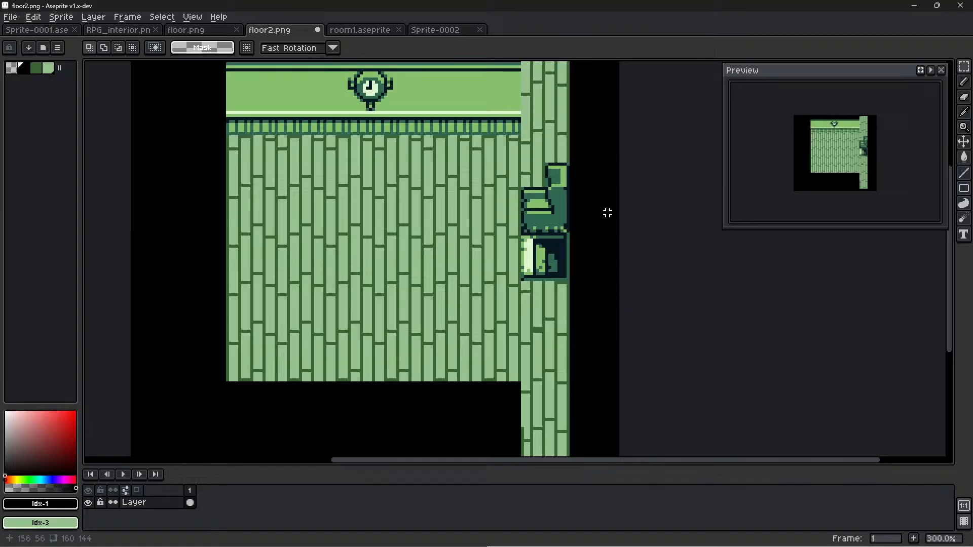
pyautogui.moveTo(607, 213); pyautogui.dragTo(652, 260, button='middle')
pyautogui.click(357, 31)
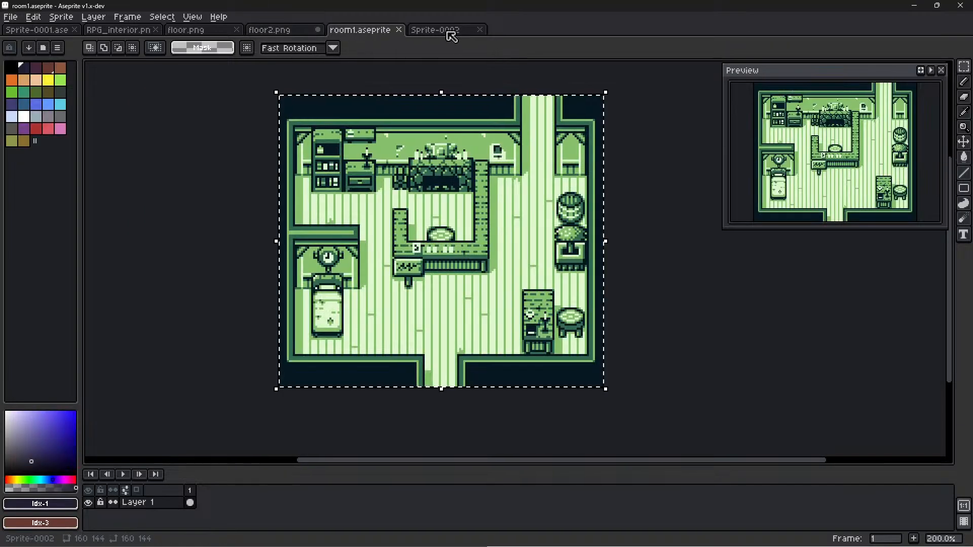
pyautogui.click(448, 30)
pyautogui.click(114, 31)
pyautogui.scroll(-4, 363, 232)
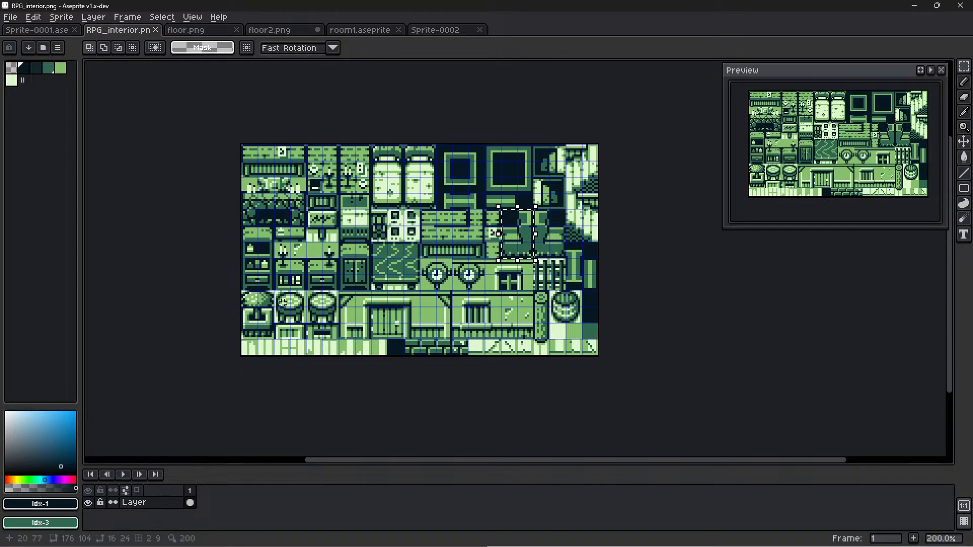
pyautogui.moveTo(261, 309); pyautogui.dragTo(273, 307, button='middle')
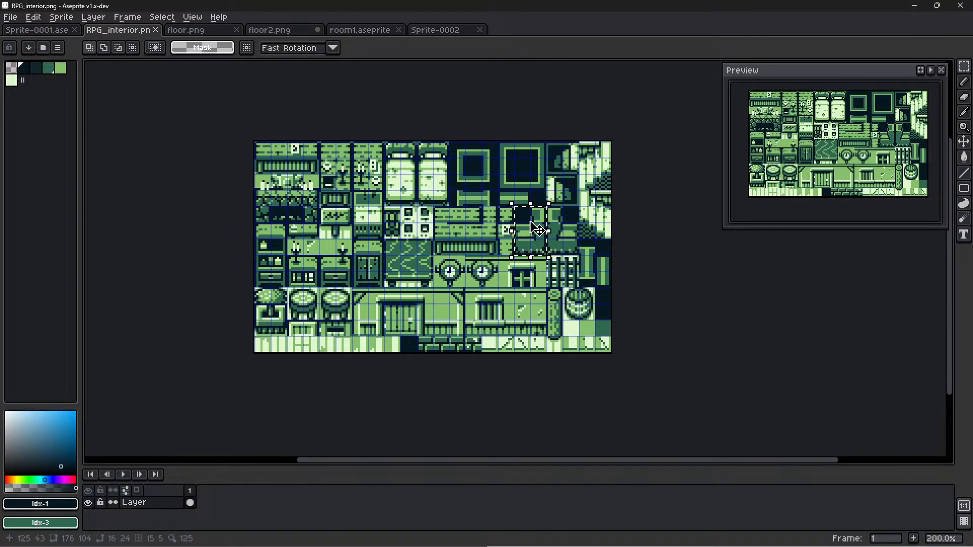
pyautogui.scroll(1, 384, 320)
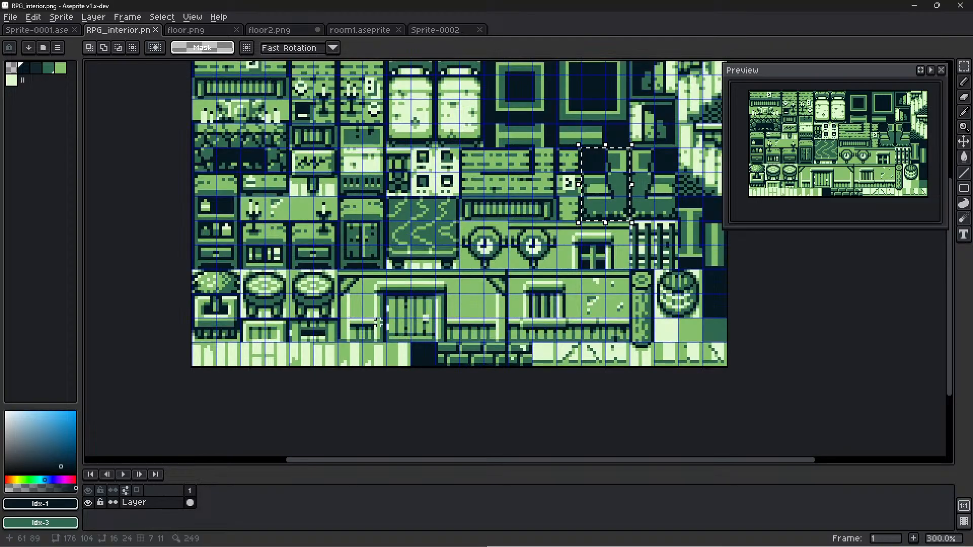
pyautogui.moveTo(404, 161); pyautogui.dragTo(417, 212, button='middle')
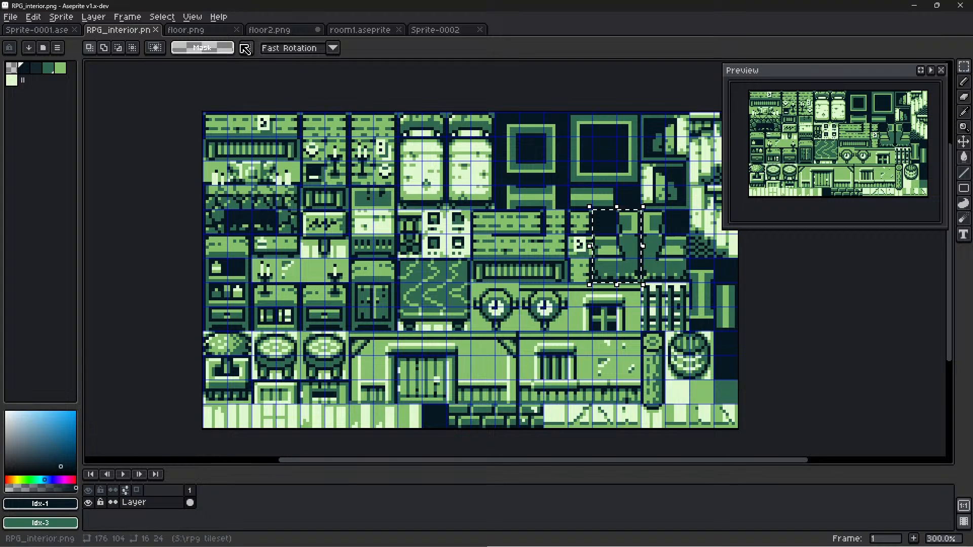
# Back in floor2.png, pick the dark green plank outline colour #3b6336 for the Pencil and reduce its brush size to 1 px
pyautogui.click(298, 31)
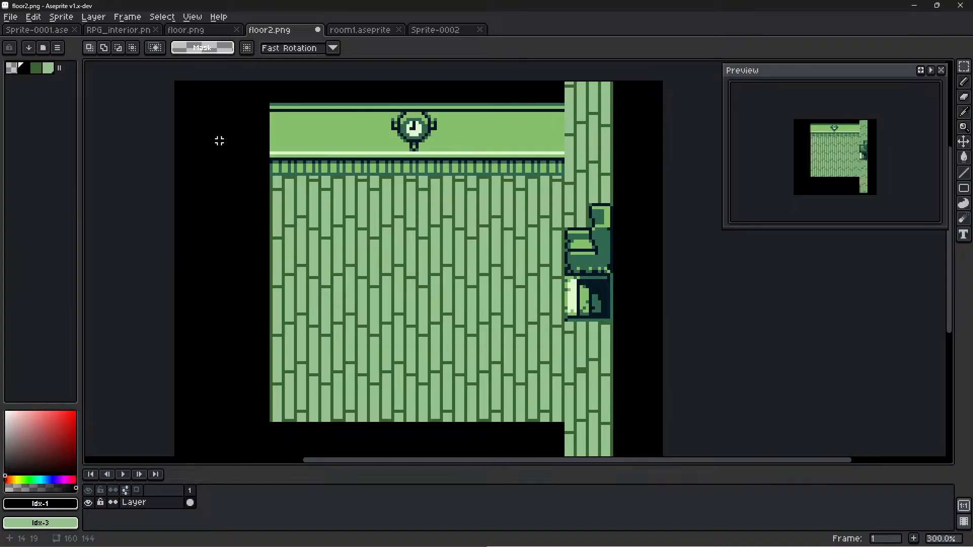
pyautogui.scroll(6, 446, 393)
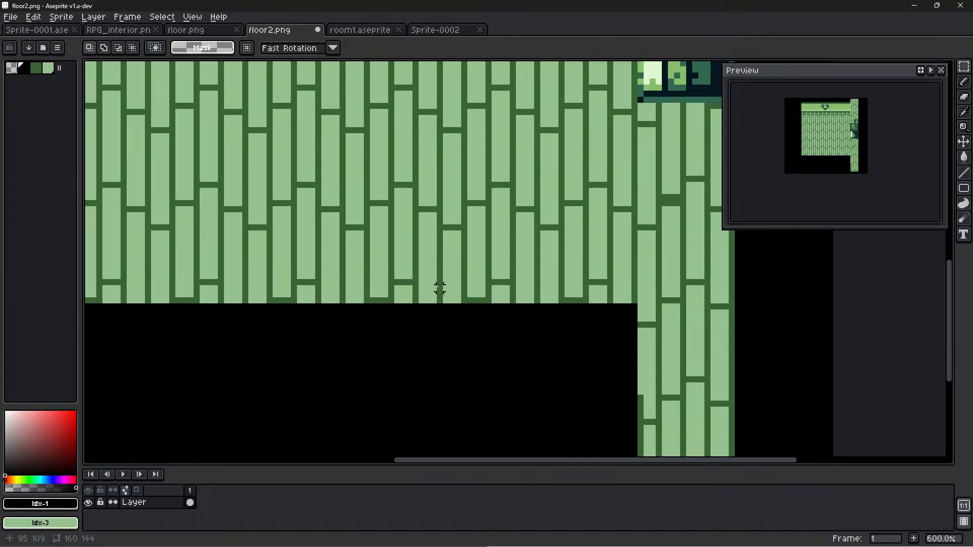
pyautogui.press('b')
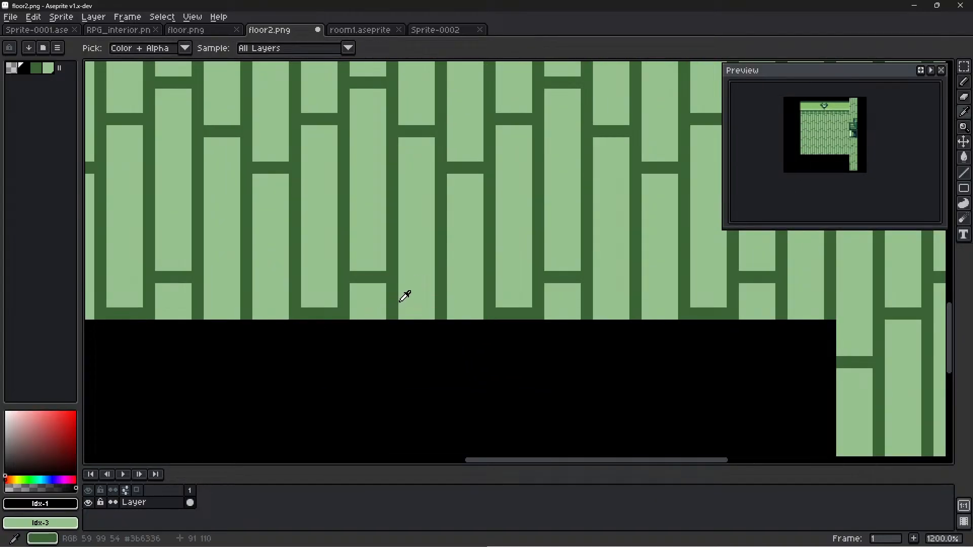
pyautogui.keyDown('alt'); pyautogui.click(396, 300); pyautogui.keyUp('alt')
pyautogui.click(373, 333)
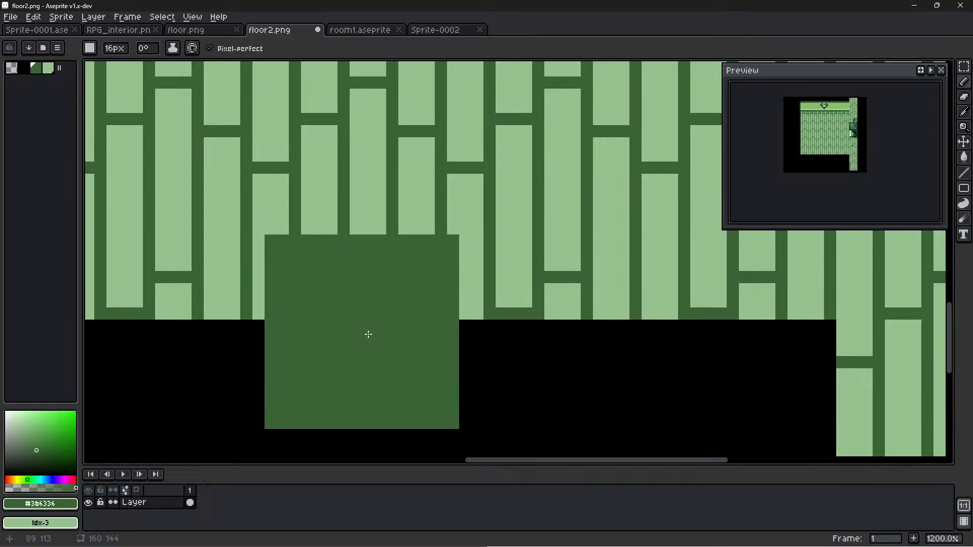
pyautogui.press('-')
pyautogui.press('-')
pyautogui.press('-')
pyautogui.press('-')
pyautogui.press('-')
pyautogui.press('-')
pyautogui.press('-')
pyautogui.press('-')
pyautogui.press('-')
pyautogui.press('-')
pyautogui.press('-')
pyautogui.press('-')
pyautogui.press('-')
pyautogui.press('-')
pyautogui.press('-')
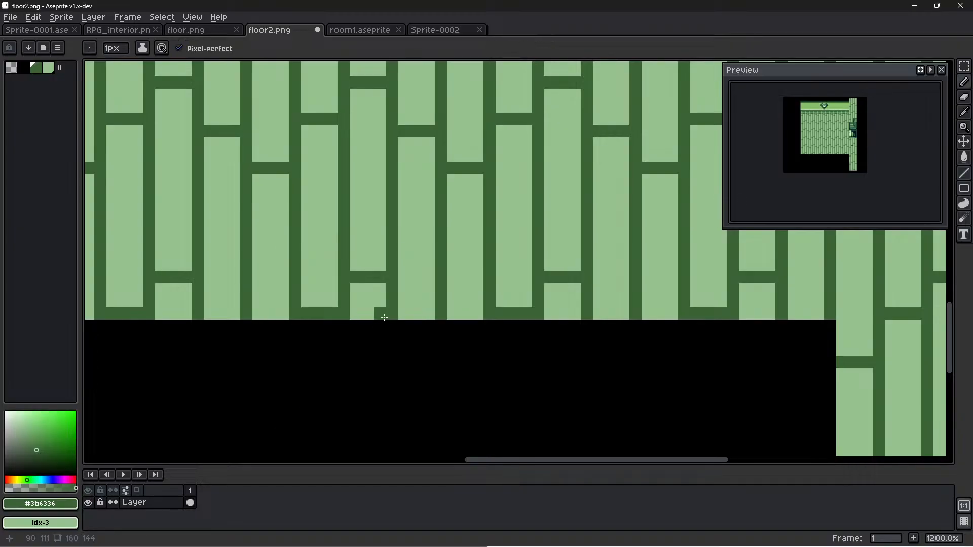
# Draw a 1 px dark green line down the outer edge of the lower corridor, starting at the room's inner corner
pyautogui.scroll(-7, 384, 318)
pyautogui.scroll(3, 510, 369)
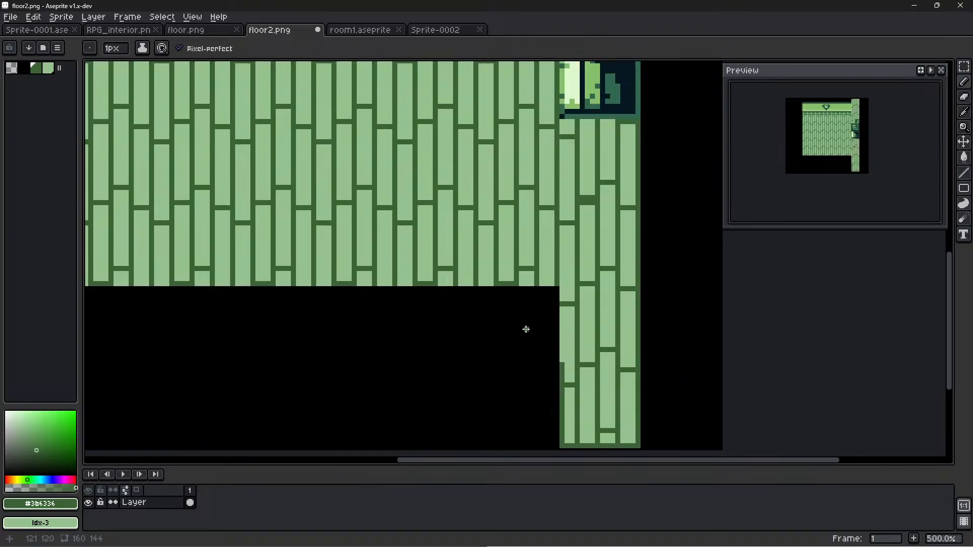
pyautogui.scroll(1, 525, 329)
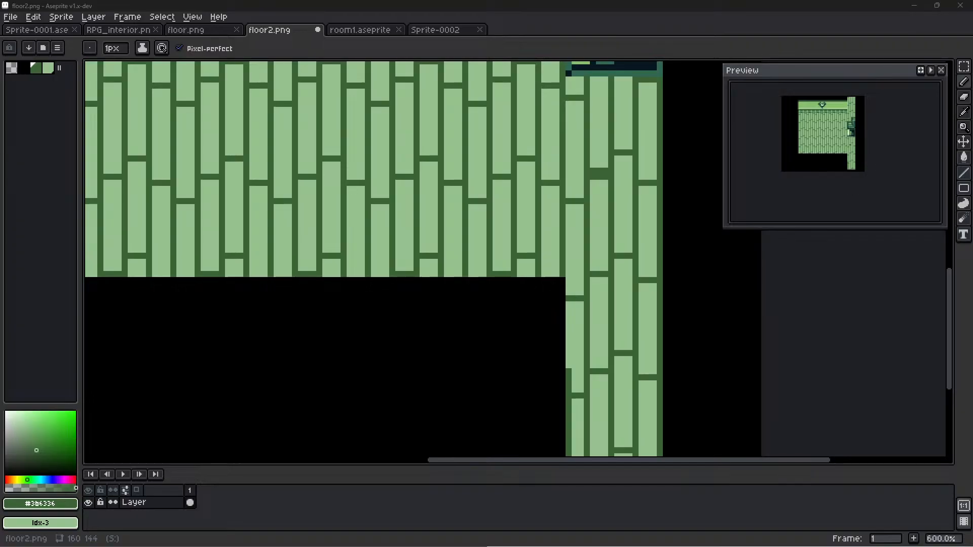
pyautogui.scroll(-3, 573, 408)
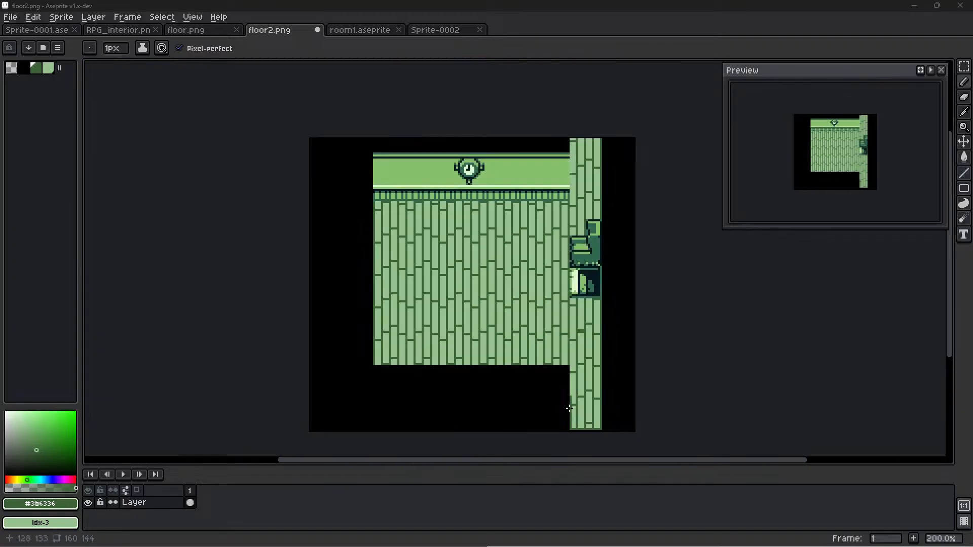
pyautogui.scroll(7, 571, 401)
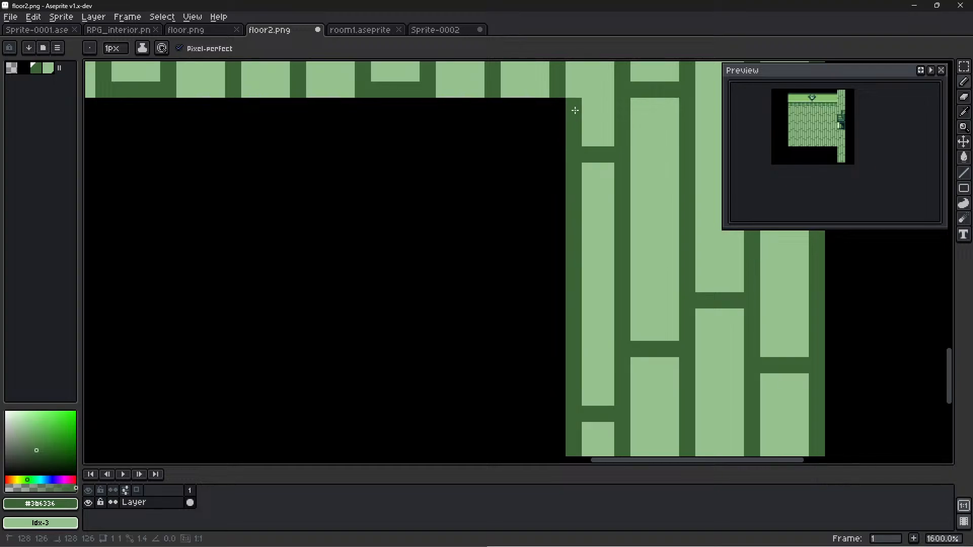
# Draw a 1 px dark green line along the full bottom edge of the room's plank floor
pyautogui.moveTo(575, 110)
pyautogui.mouseDown(button='middle')
pyautogui.moveTo(562, 197)
pyautogui.moveTo(573, 205)
pyautogui.mouseUp(button='middle')
pyautogui.moveTo(287, 251); pyautogui.dragTo(849, 322, button='middle')
pyautogui.moveTo(378, 338); pyautogui.dragTo(881, 349, button='middle')
pyautogui.moveTo(299, 332); pyautogui.dragTo(851, 320, button='middle')
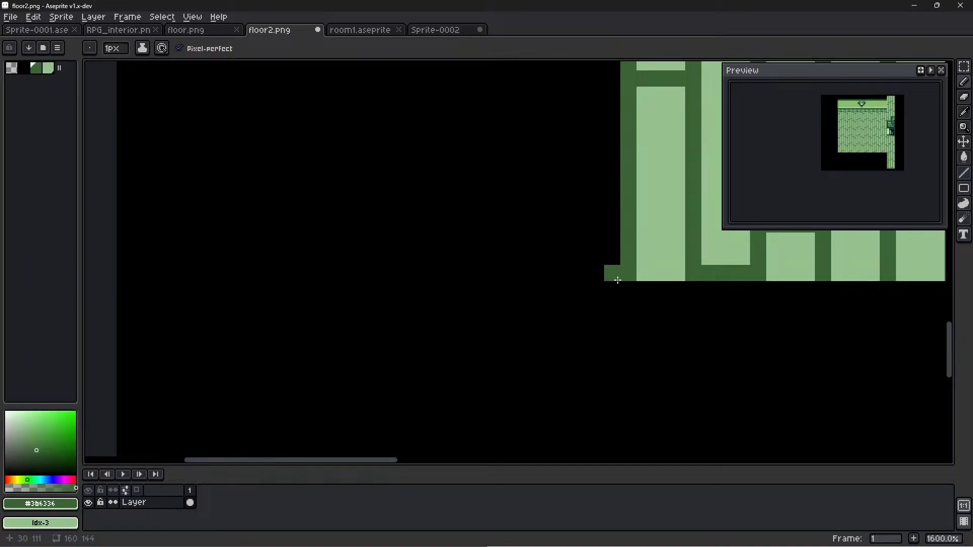
pyautogui.scroll(-8, 647, 273)
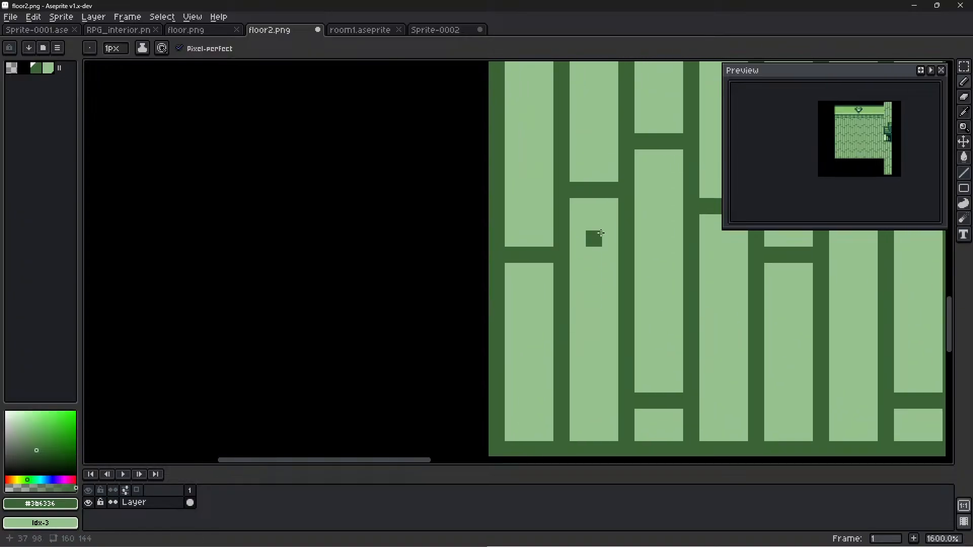
pyautogui.scroll(5, 649, 243)
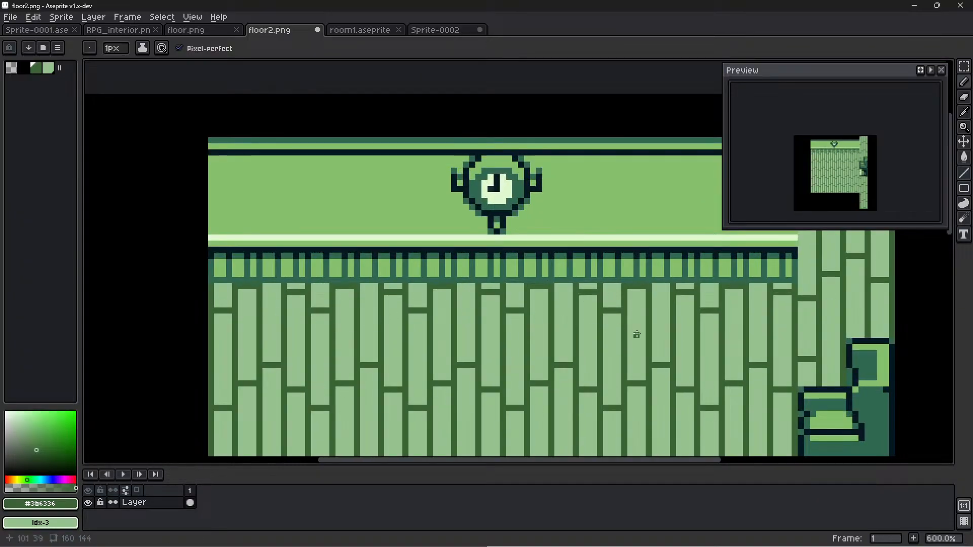
pyautogui.moveTo(740, 361); pyautogui.dragTo(308, 35, button='middle')
pyautogui.moveTo(318, 328); pyautogui.dragTo(379, 252, button='middle')
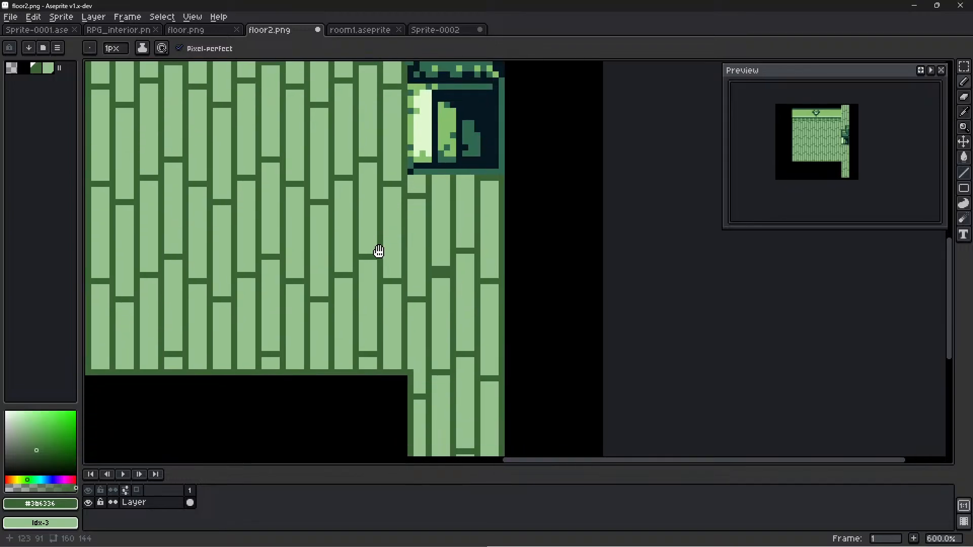
# Try a 1 px dark green line across the tops of the corridor planks just below the furniture tiles, and undo it
pyautogui.scroll(5, 473, 260)
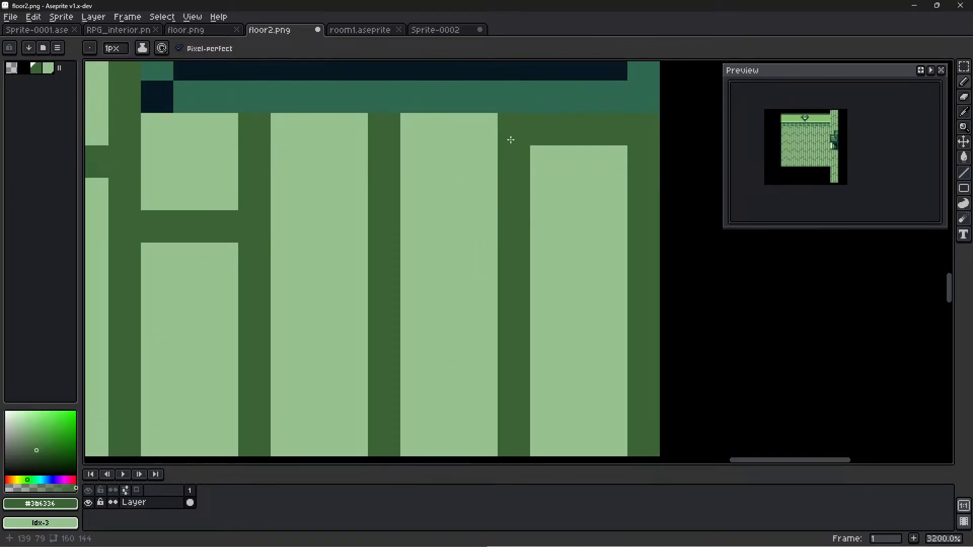
pyautogui.keyDown('shift'); pyautogui.click(152, 133); pyautogui.keyUp('shift')
pyautogui.moveTo(207, 180); pyautogui.dragTo(222, 305, button='middle')
pyautogui.scroll(-2, 222, 305)
pyautogui.scroll(-6, 228, 285)
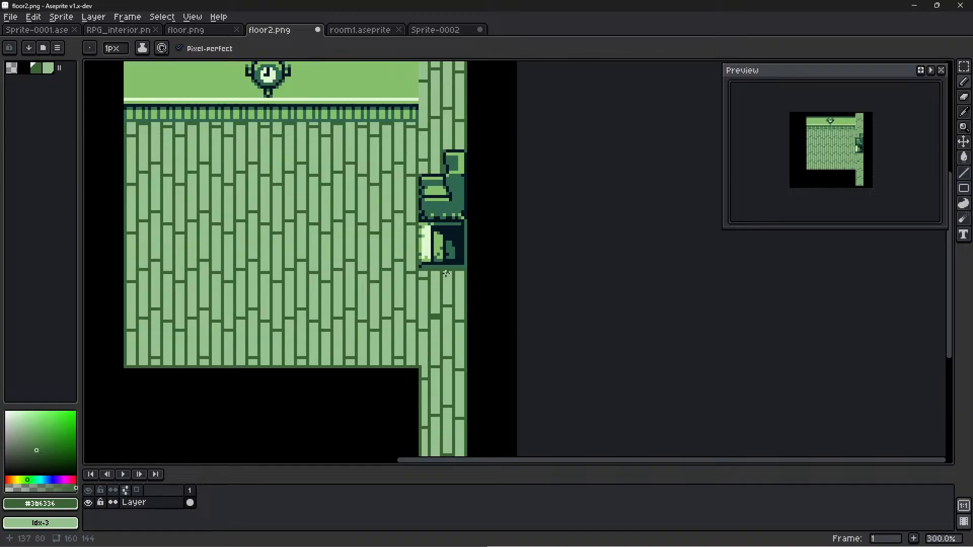
pyautogui.press('v')
pyautogui.press('b')
pyautogui.hotkey('ctrl', 'z')
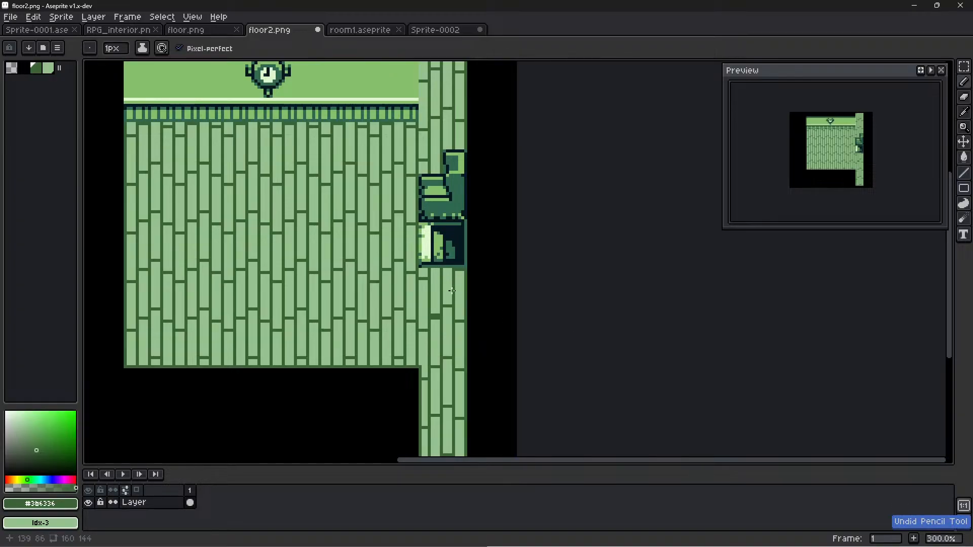
# Examine the corridor, wall and upper floor edge of floor2.png against the room1.aseprite example
pyautogui.scroll(9, 451, 290)
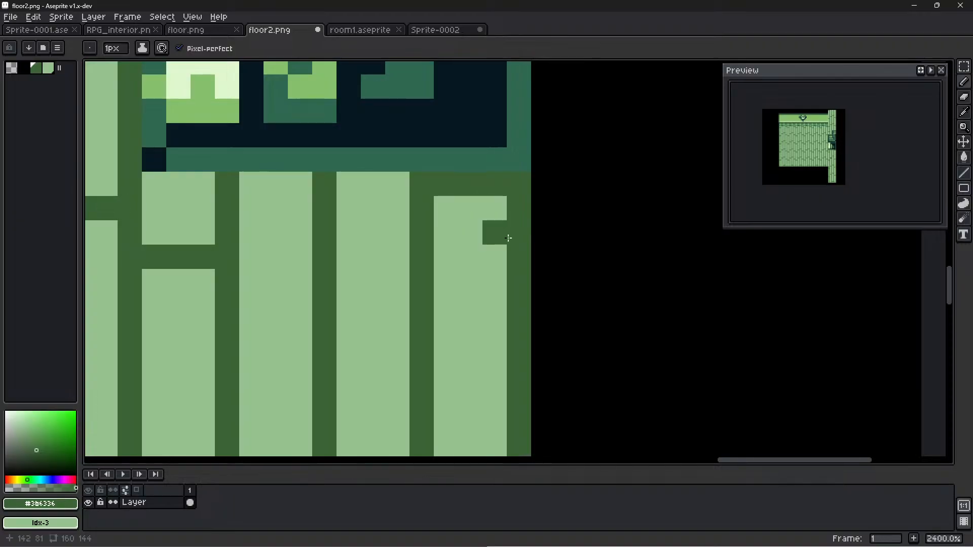
pyautogui.scroll(-6, 508, 238)
pyautogui.moveTo(412, 272); pyautogui.dragTo(552, 439, button='middle')
pyautogui.scroll(-2, 316, 258)
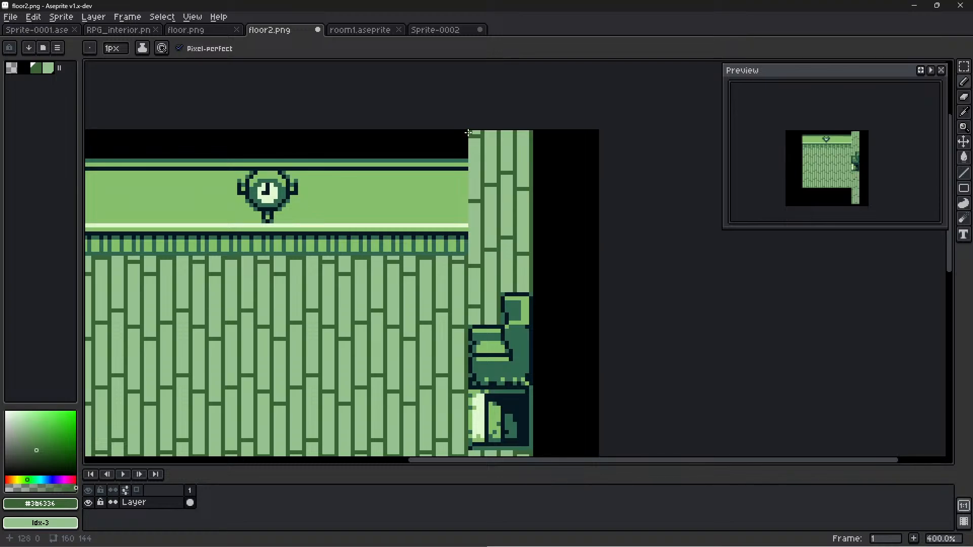
pyautogui.moveTo(257, 291); pyautogui.dragTo(162, 282, button='middle')
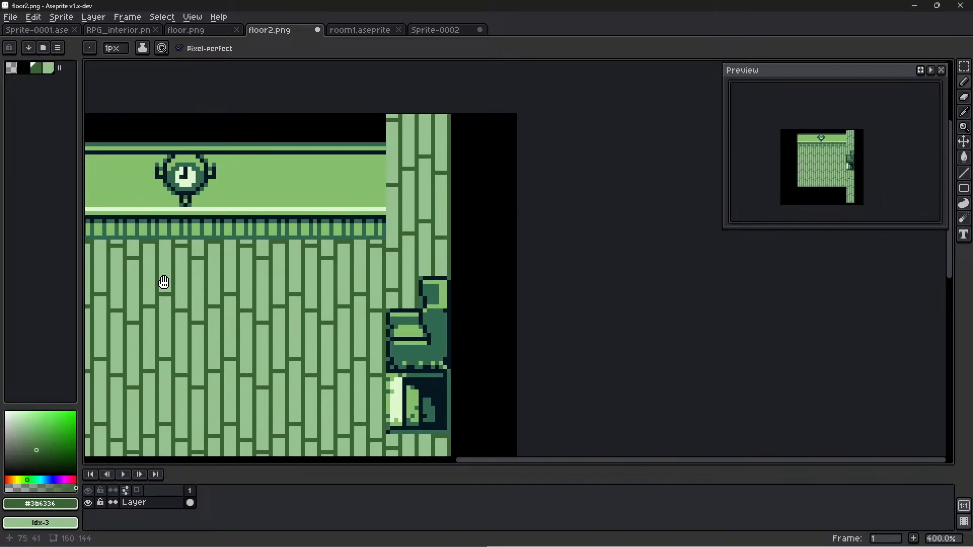
pyautogui.click(349, 30)
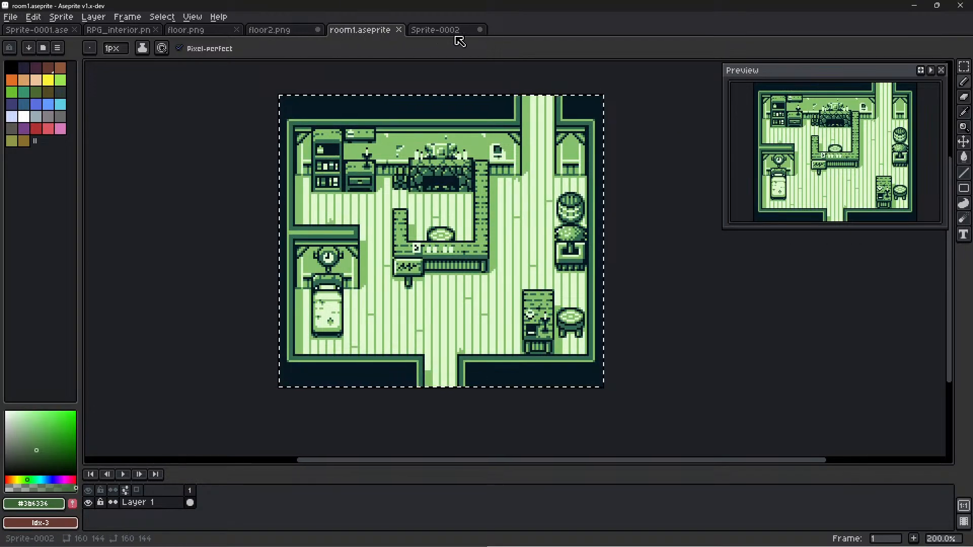
pyautogui.click(269, 30)
pyautogui.moveTo(159, 204); pyautogui.dragTo(422, 198, button='middle')
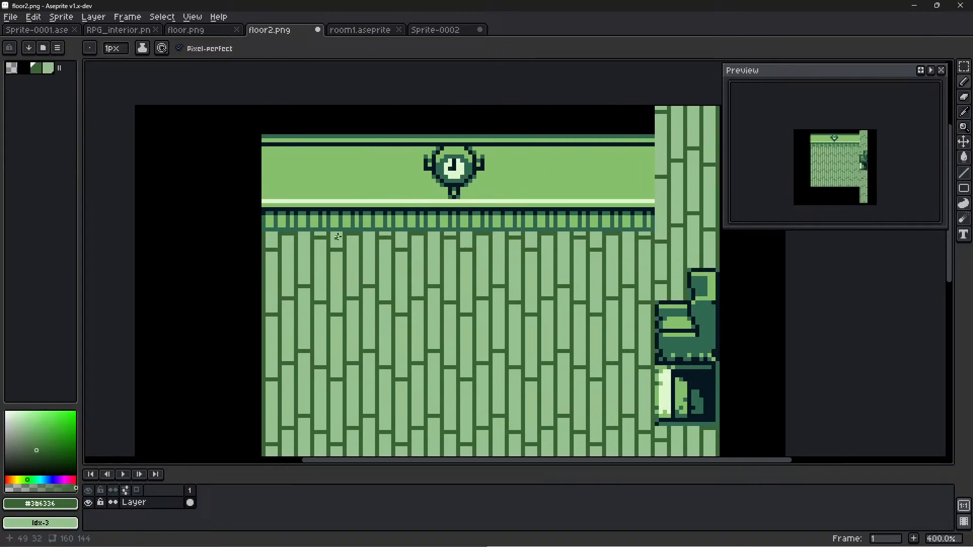
pyautogui.scroll(5, 294, 241)
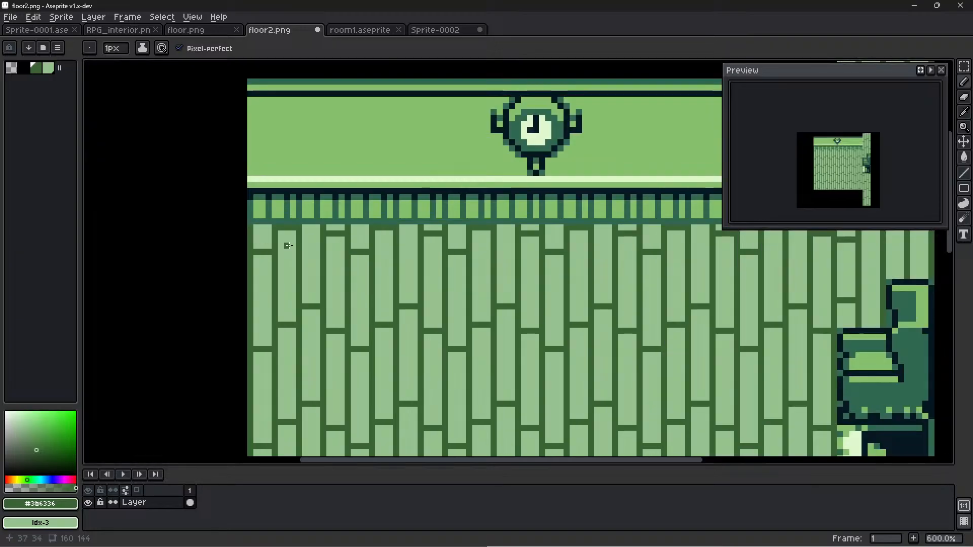
# Set the Pencil's drawing colour to the black palette entry Idx-1
pyautogui.click(21, 69)
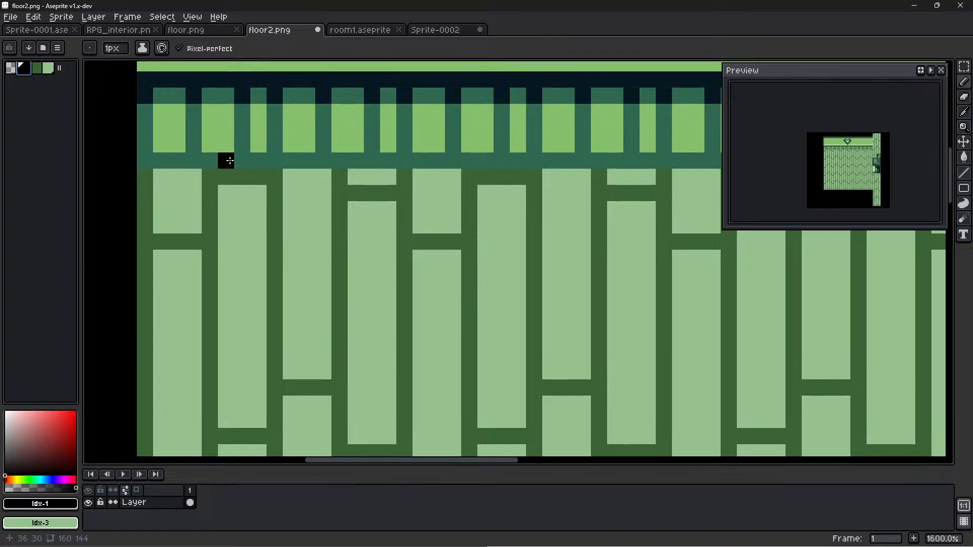
pyautogui.click(10, 16)
pyautogui.moveTo(42, 56)
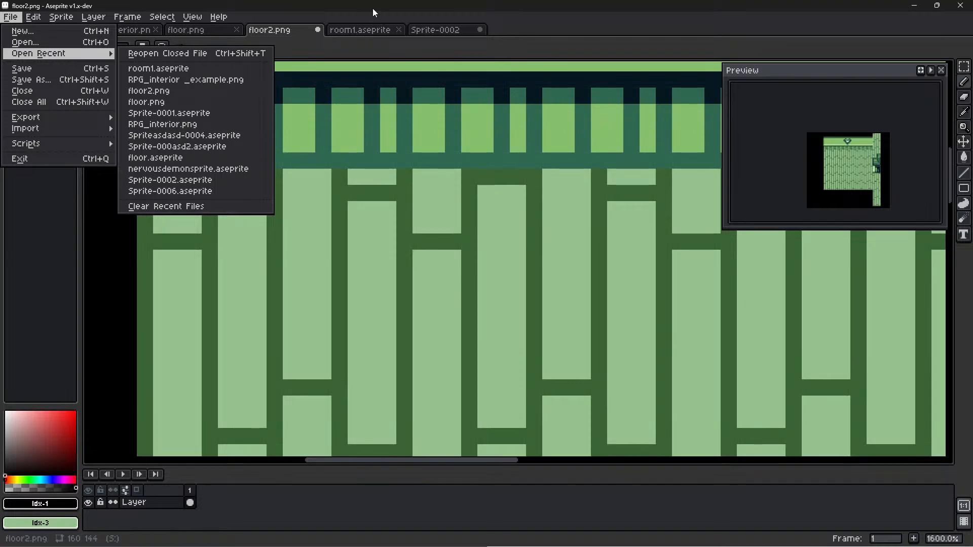
pyautogui.click(368, 31)
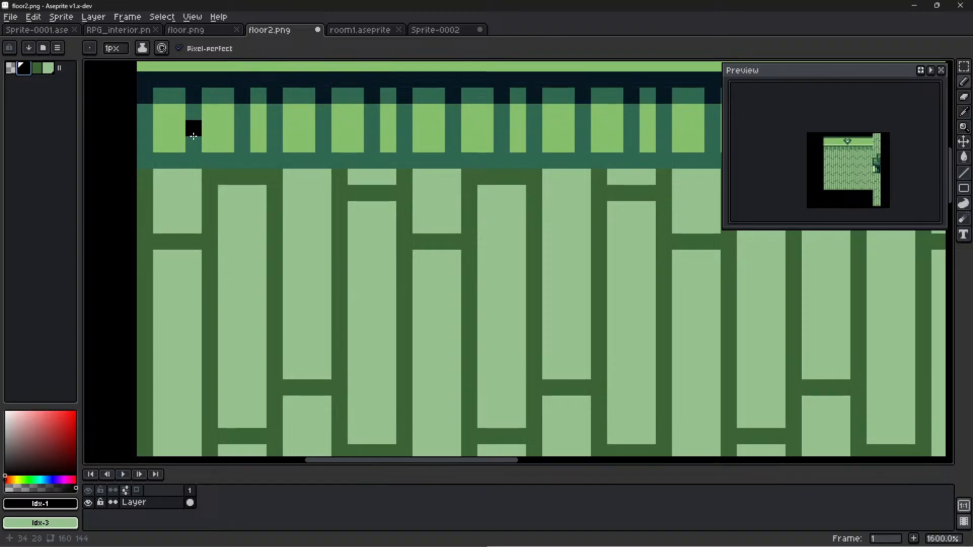
# Paint a solid black 3 by 3 px block in the wall's baseboard strip, resting just above the floor near its left end
pyautogui.moveTo(210, 164); pyautogui.dragTo(236, 163)
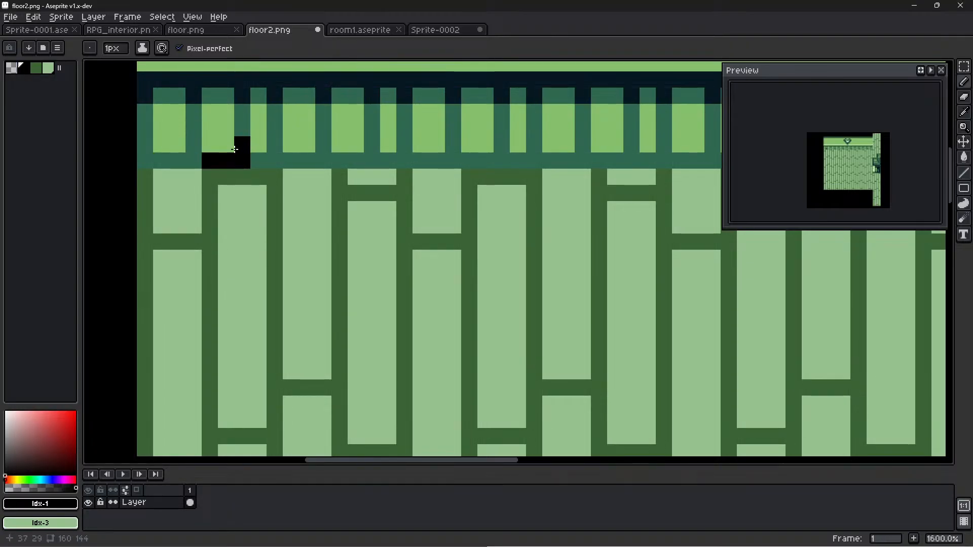
pyautogui.click(225, 144)
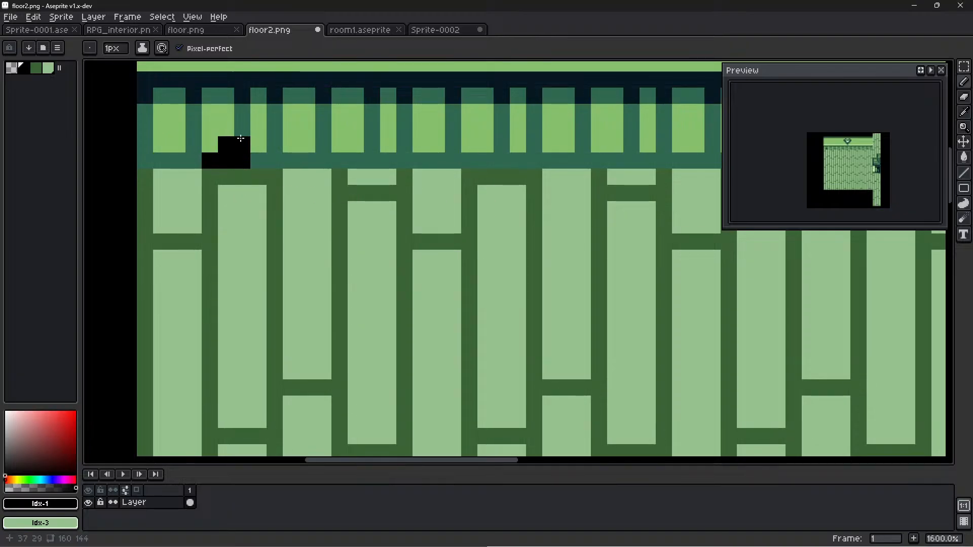
pyautogui.moveTo(242, 147); pyautogui.dragTo(217, 148)
pyautogui.scroll(1, 845, 170)
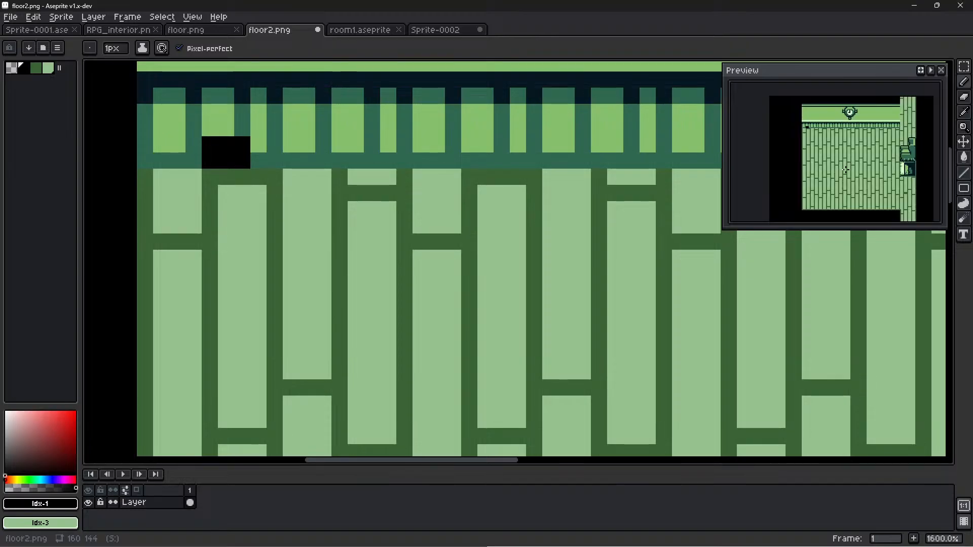
pyautogui.moveTo(871, 177); pyautogui.dragTo(829, 174)
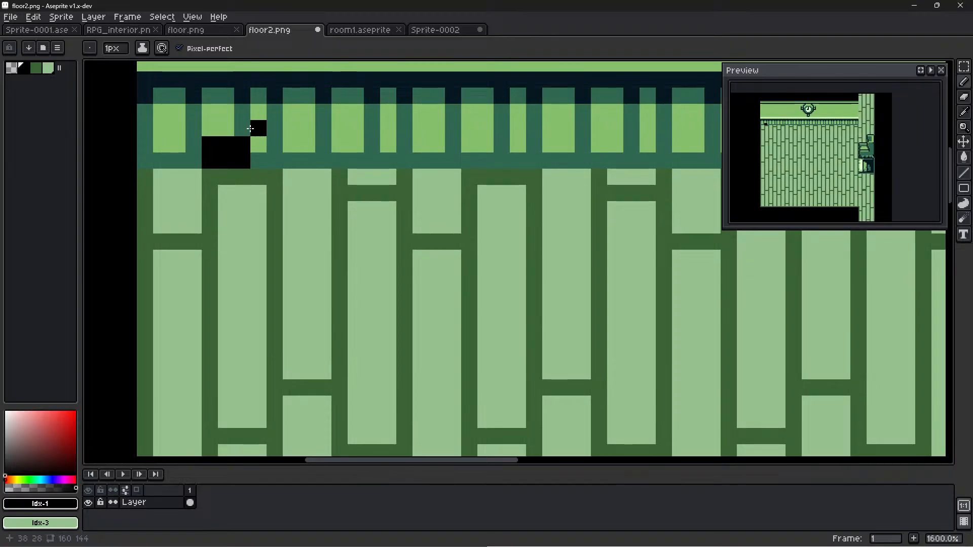
pyautogui.click(224, 134)
pyautogui.click(210, 128)
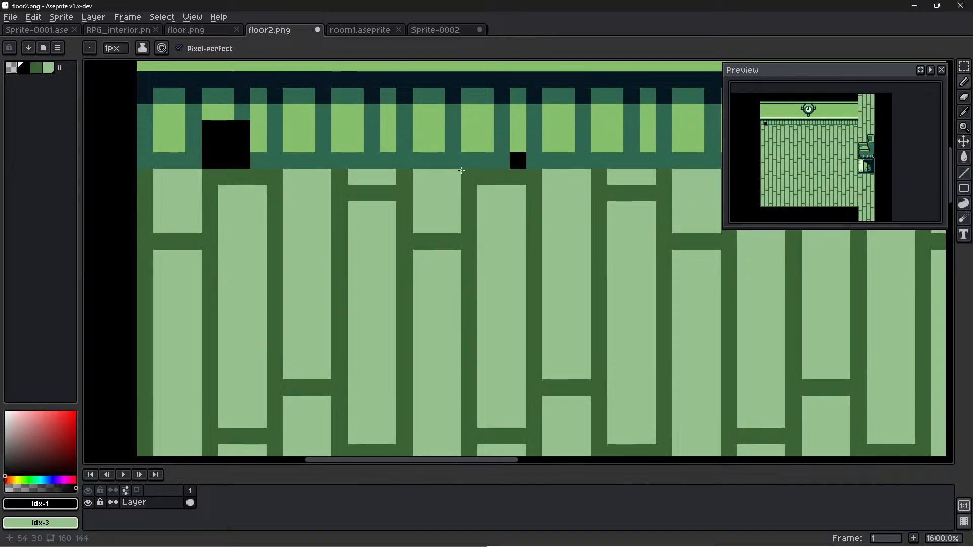
# Extend the black block into a stepped mound, 7 px wide at the base and 4 px high with a 3 px top
pyautogui.moveTo(257, 150); pyautogui.dragTo(258, 158)
pyautogui.moveTo(194, 149); pyautogui.dragTo(194, 157)
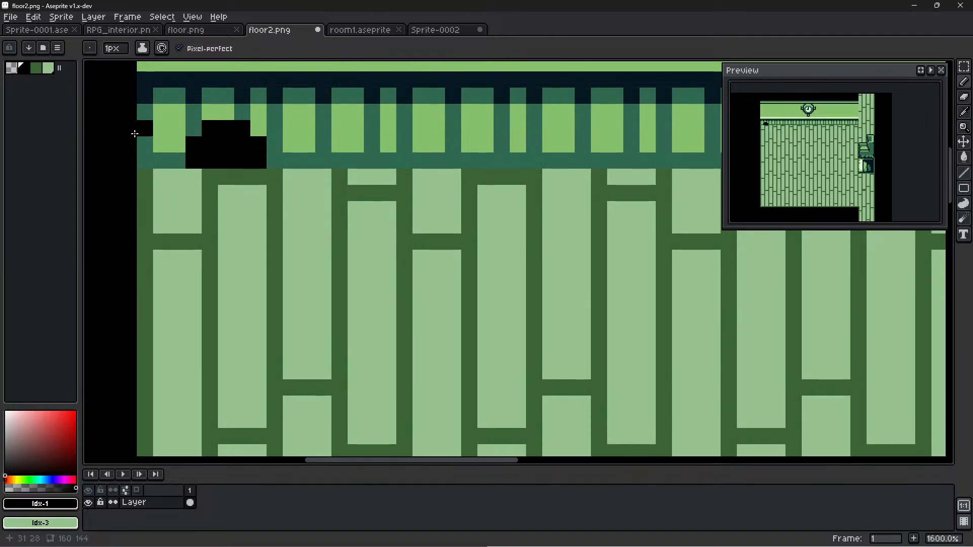
pyautogui.click(180, 160)
pyautogui.click(274, 160)
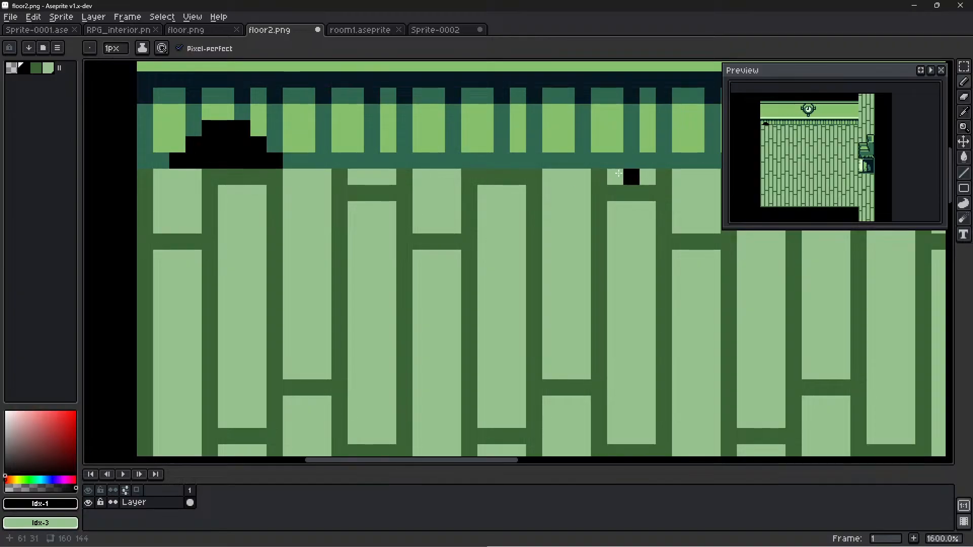
pyautogui.click(275, 144)
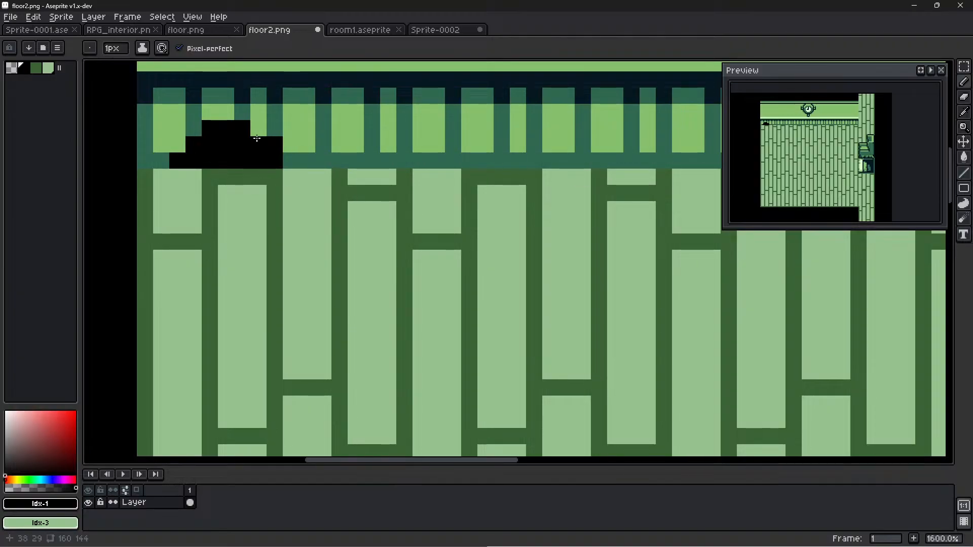
pyautogui.click(194, 128)
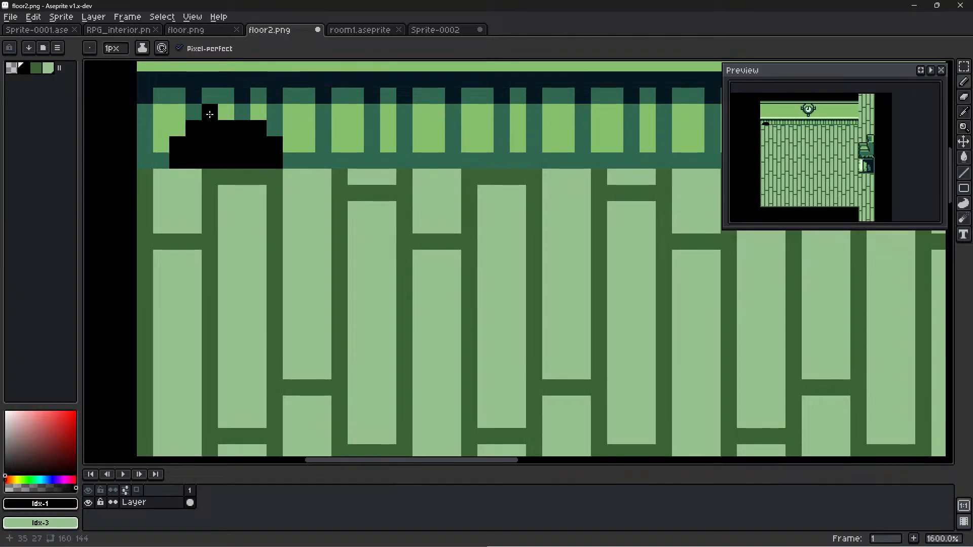
pyautogui.click(210, 111)
pyautogui.click(226, 111)
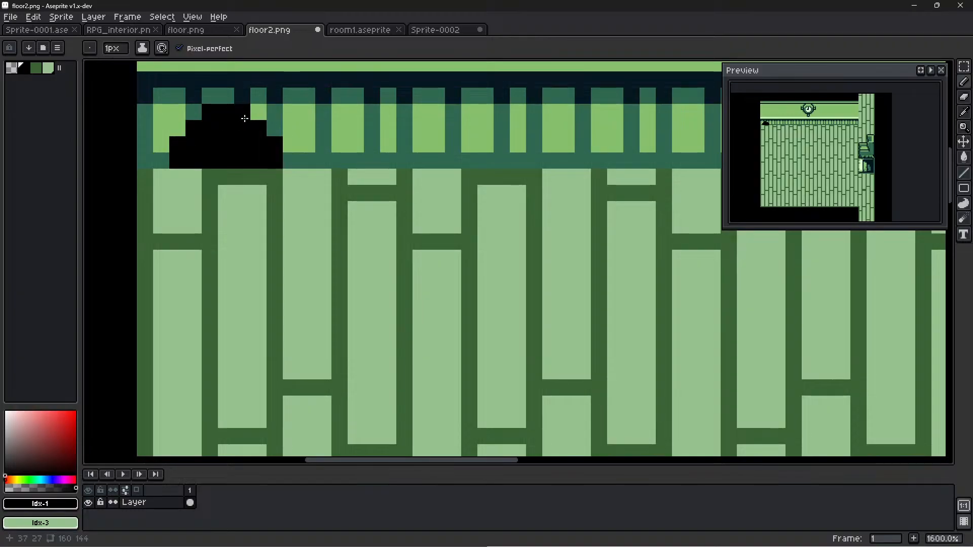
pyautogui.click(242, 111)
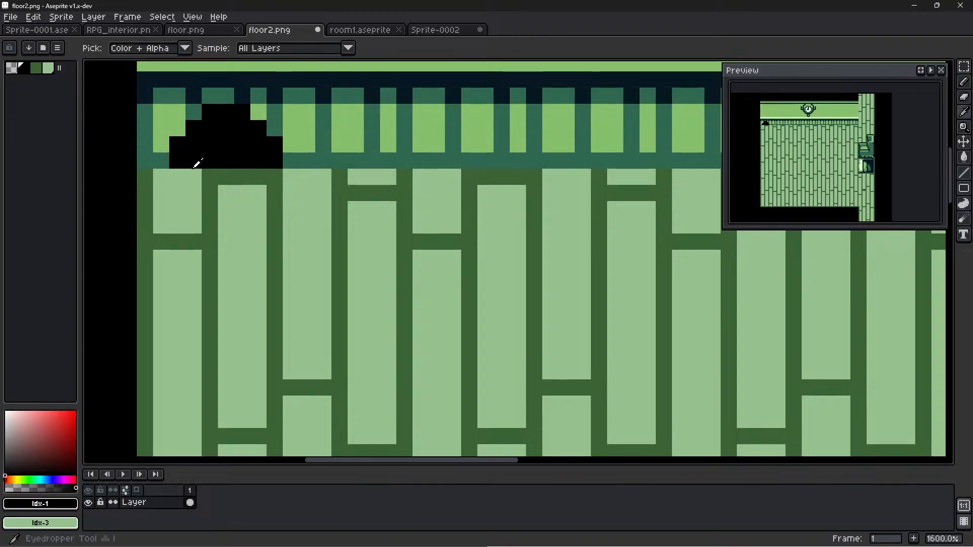
# Trim the black mound's base to 5 px wide by repainting its outer pixels in the sampled baseboard greens #86c06c and #306850
pyautogui.keyDown('alt'); pyautogui.click(170, 136); pyautogui.keyUp('alt')
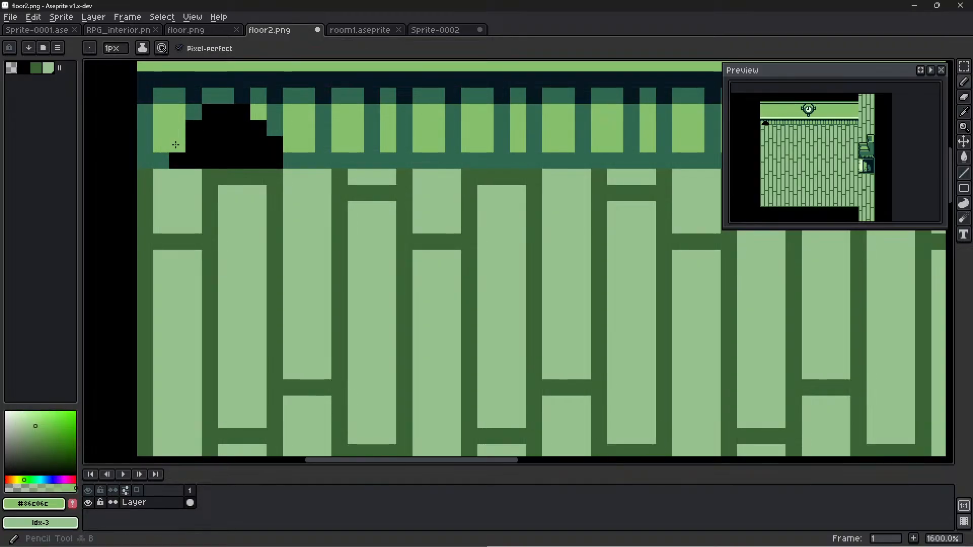
pyautogui.click(175, 142)
pyautogui.click(278, 138)
pyautogui.hotkey('ctrl', 'z')
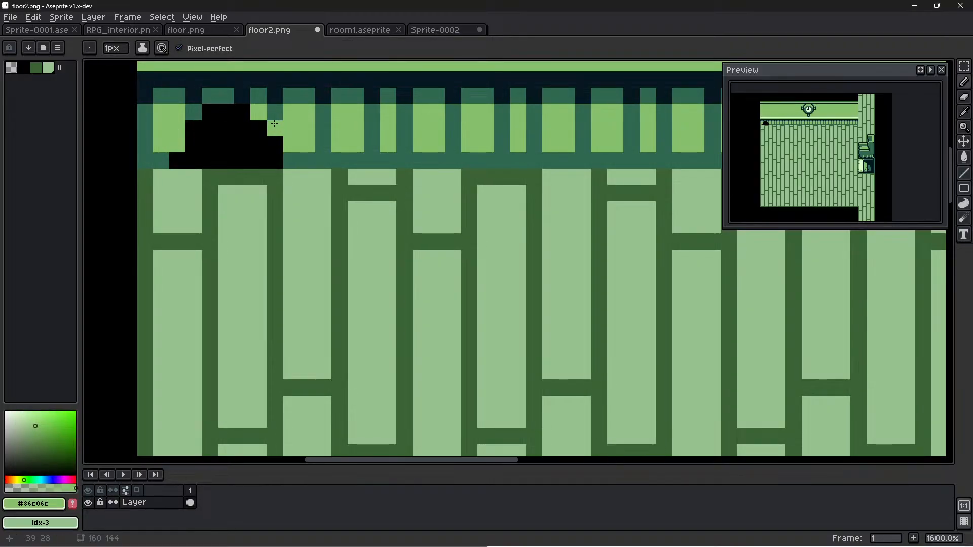
pyautogui.keyDown('alt'); pyautogui.click(272, 122); pyautogui.keyUp('alt')
pyautogui.click(275, 144)
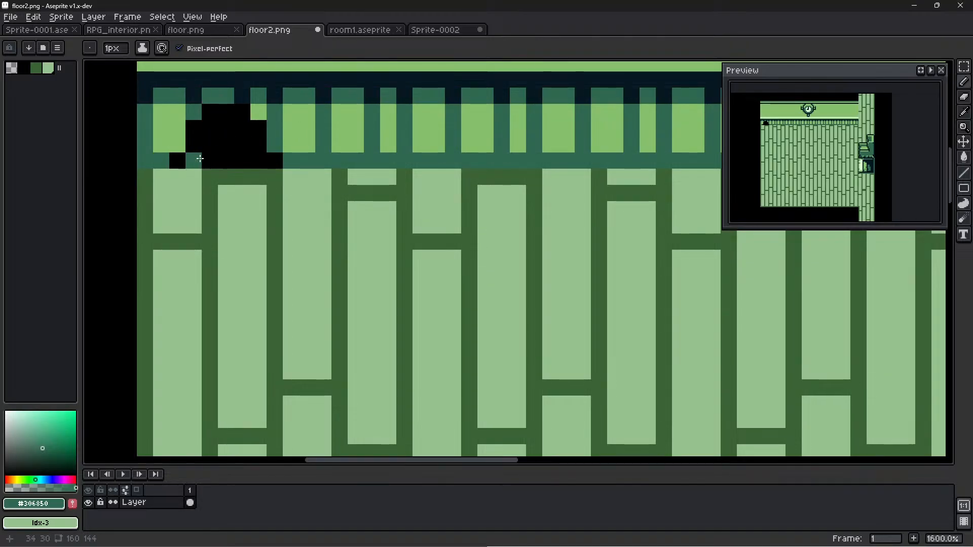
pyautogui.click(275, 161)
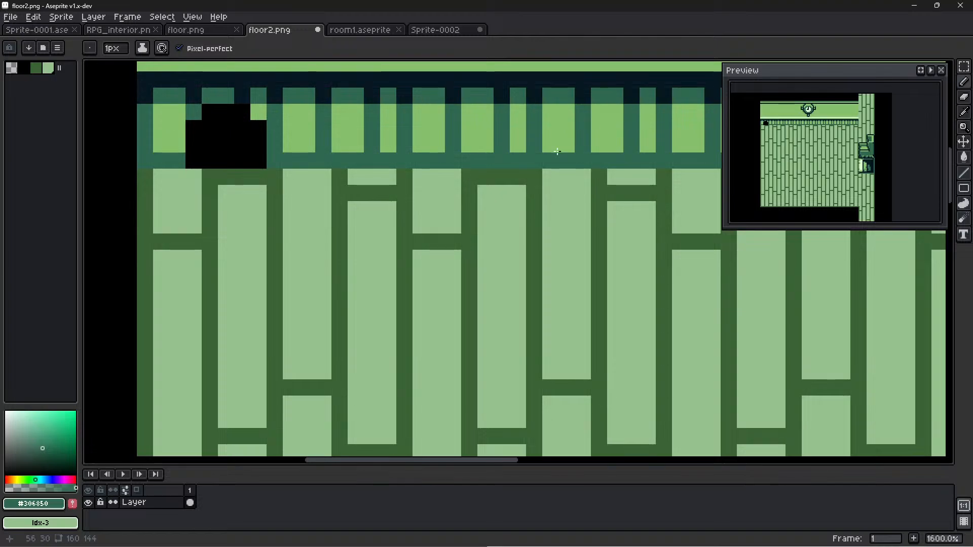
# Save the room mockup as a new file named floor2rm3.png
pyautogui.scroll(-4, 401, 164)
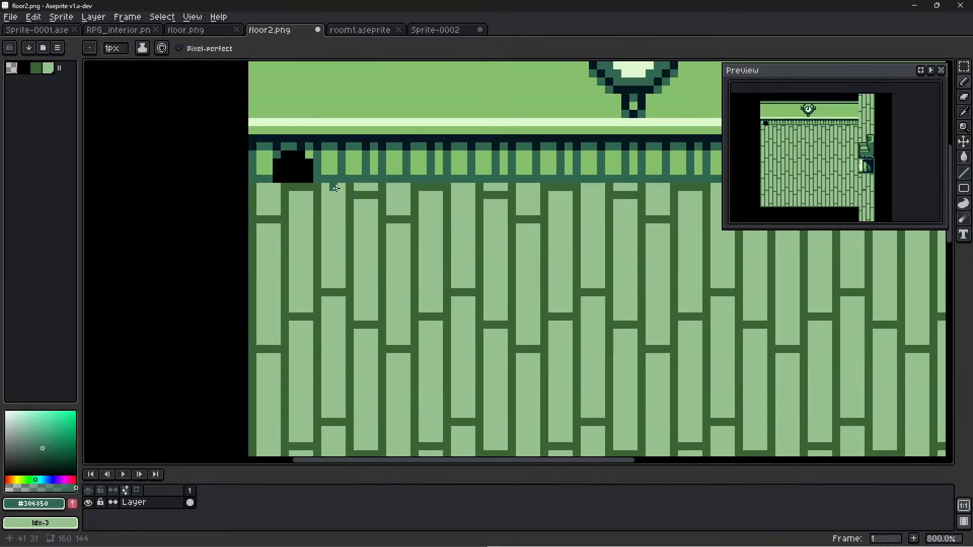
pyautogui.scroll(-2, 368, 153)
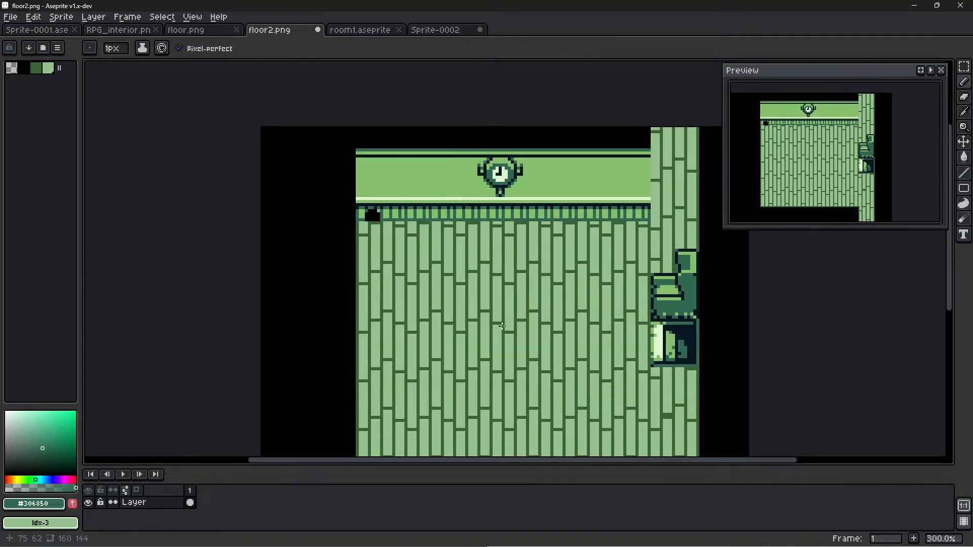
pyautogui.moveTo(520, 337); pyautogui.dragTo(457, 273, button='middle')
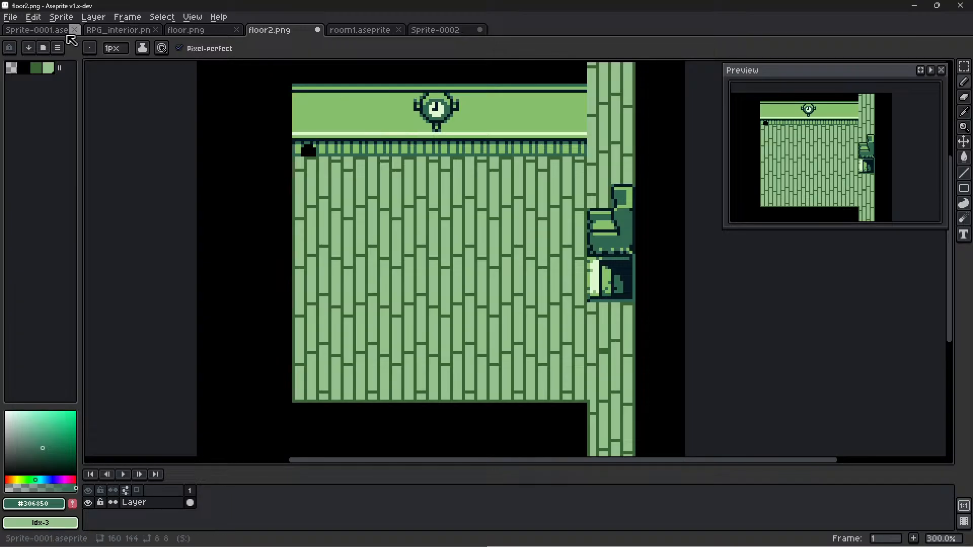
pyautogui.click(11, 17)
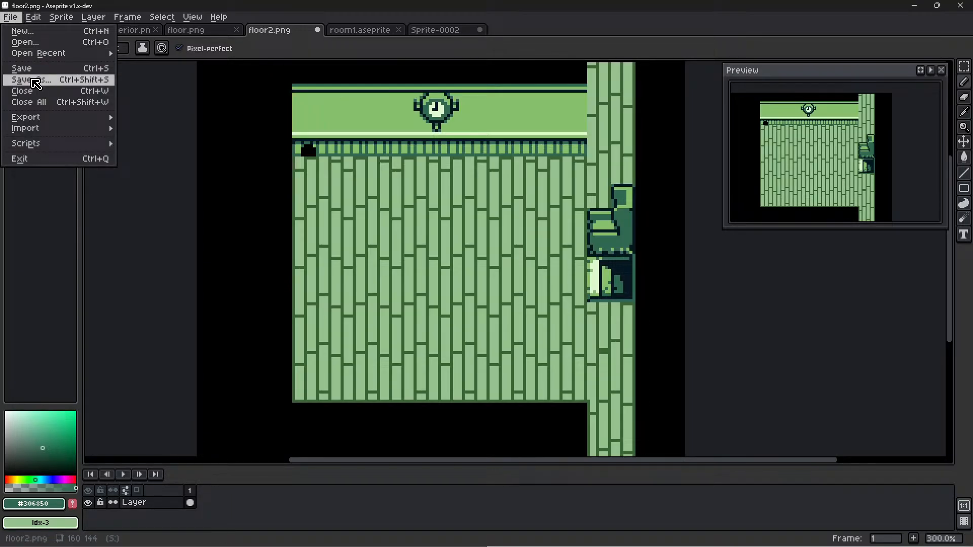
pyautogui.click(31, 80)
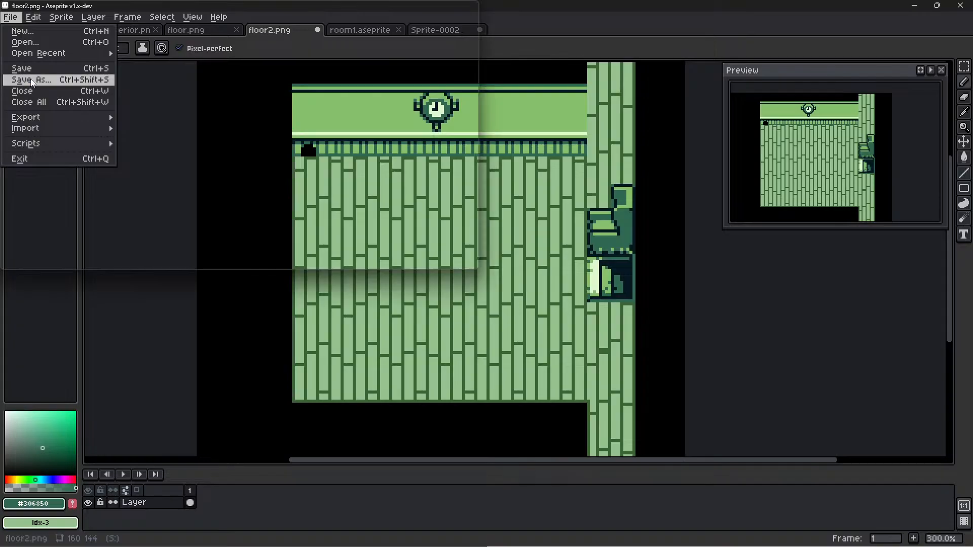
pyautogui.click(87, 214)
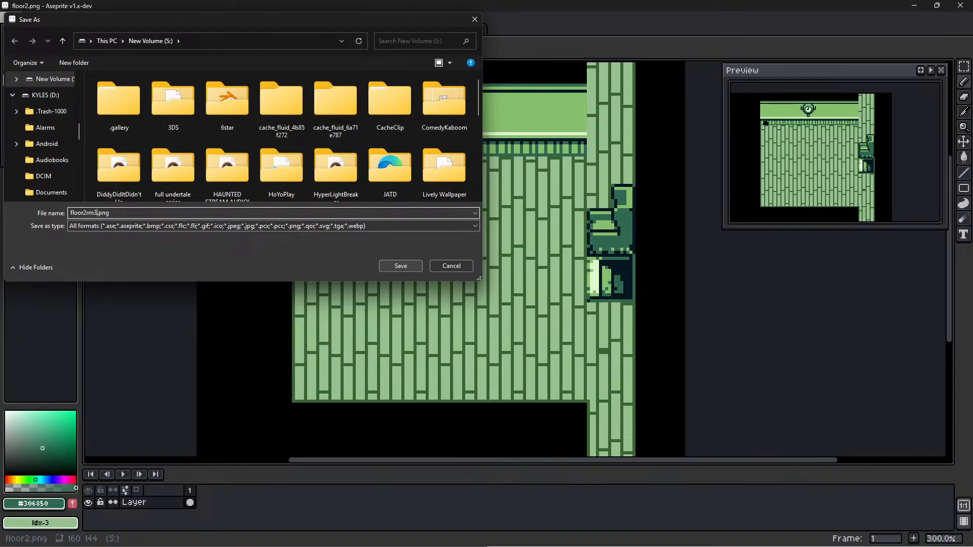
pyautogui.click(390, 267)
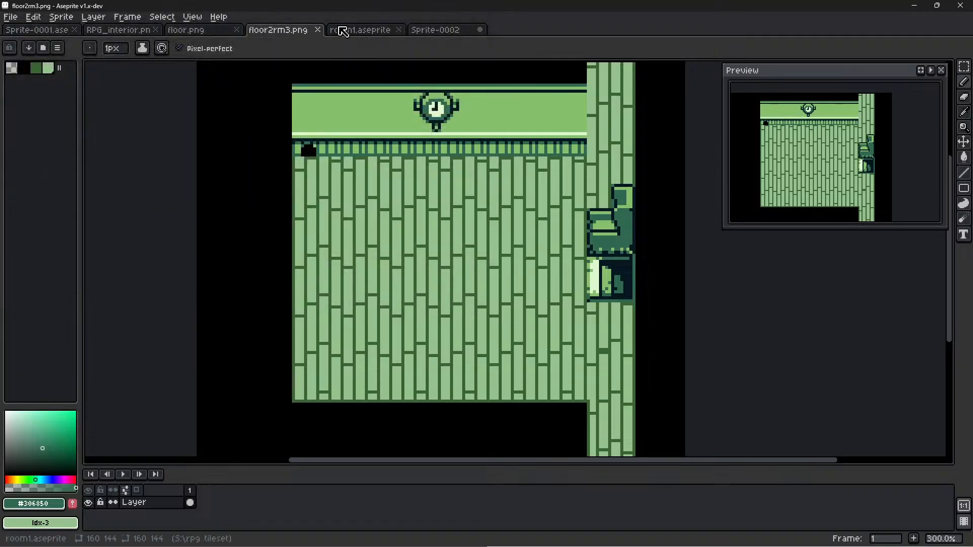
# Review the other open sprites, including room1.aseprite, Sprite-0002, floor.png and Sprite-0001.aseprite, against floor2rm3.png
pyautogui.click(360, 30)
pyautogui.hotkey('ctrl', 'Tab')
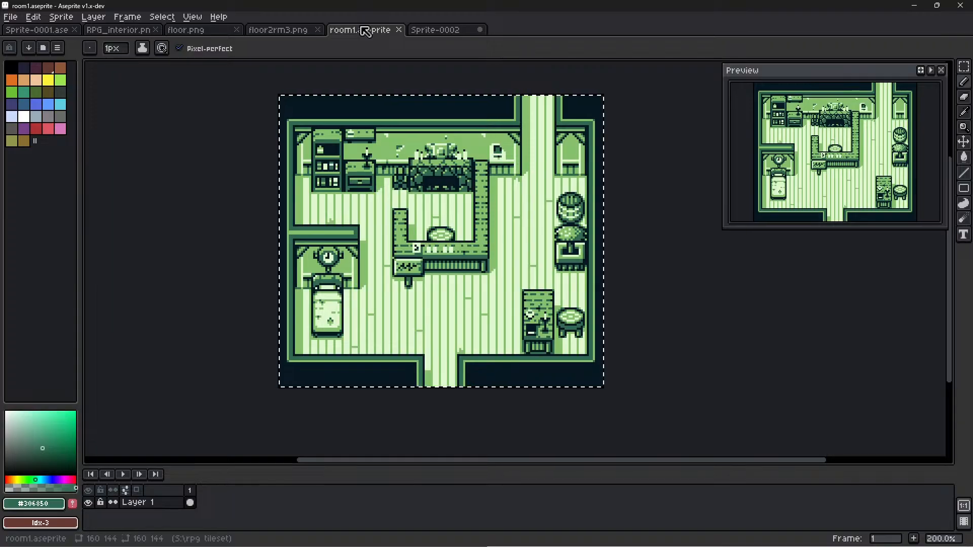
pyautogui.click(443, 30)
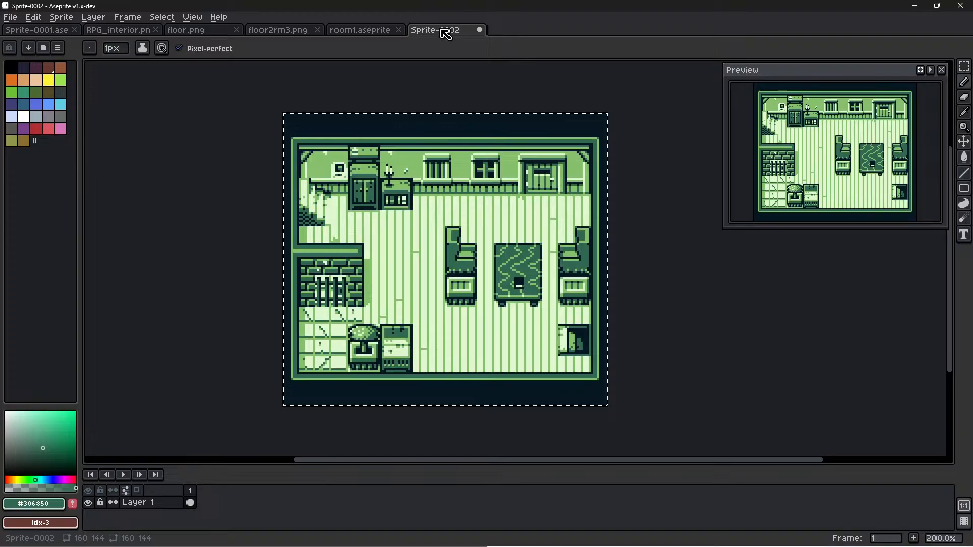
pyautogui.click(353, 34)
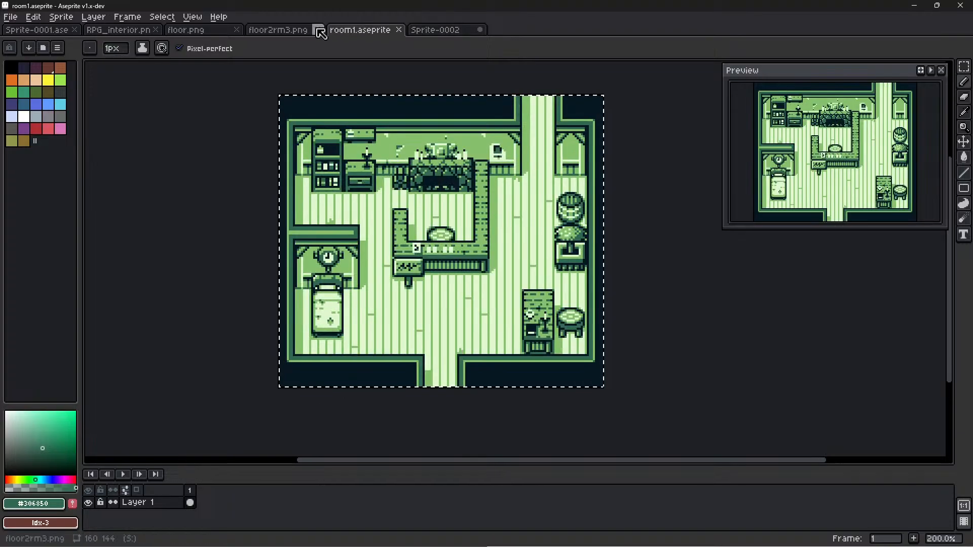
pyautogui.click(282, 30)
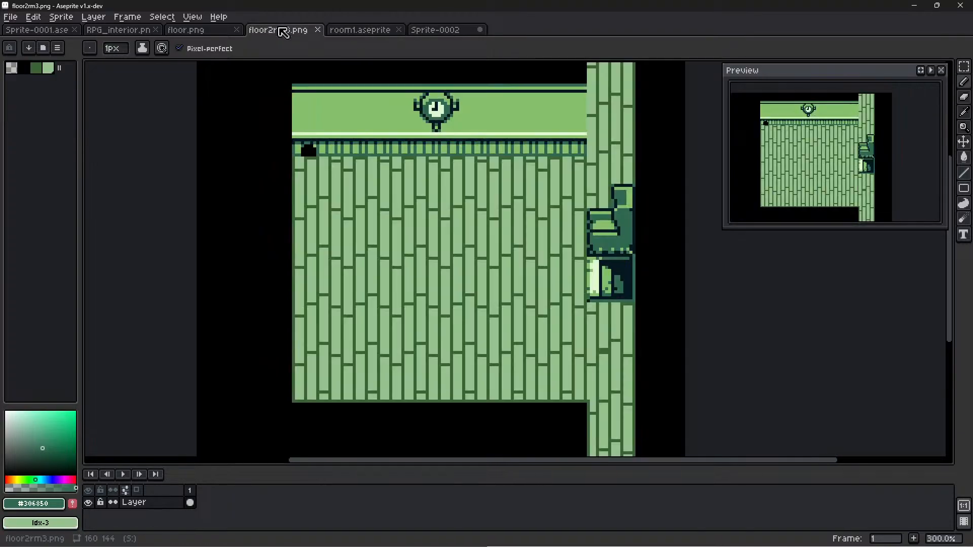
pyautogui.click(204, 29)
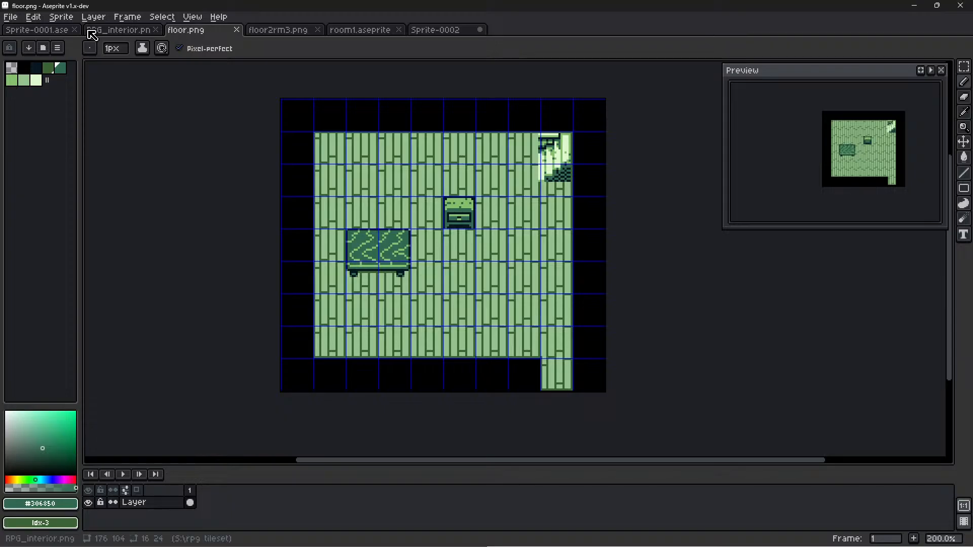
pyautogui.click(127, 31)
pyautogui.click(61, 31)
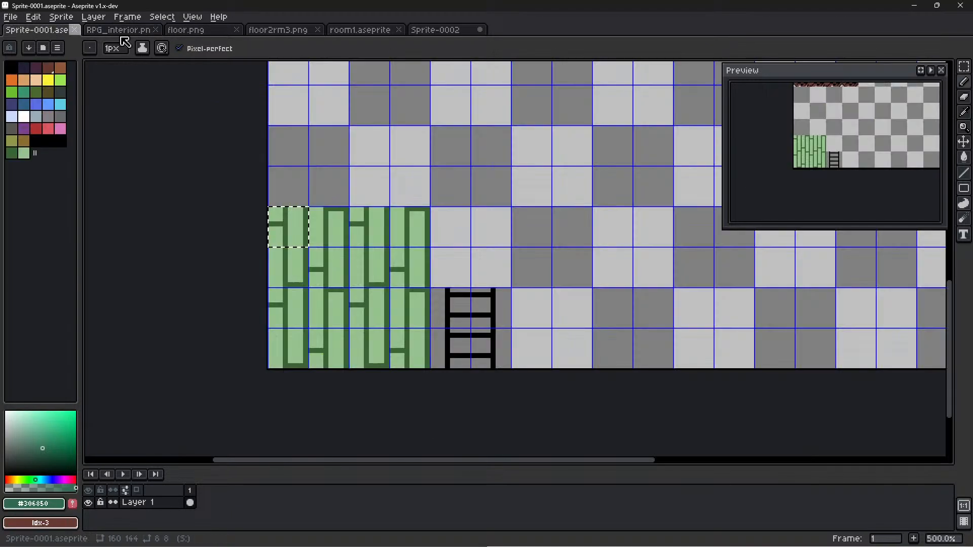
# Switch to the GB Studio project and bring Scenes 1, 2 and 3 of the game world into view together
pyautogui.click(914, 7)
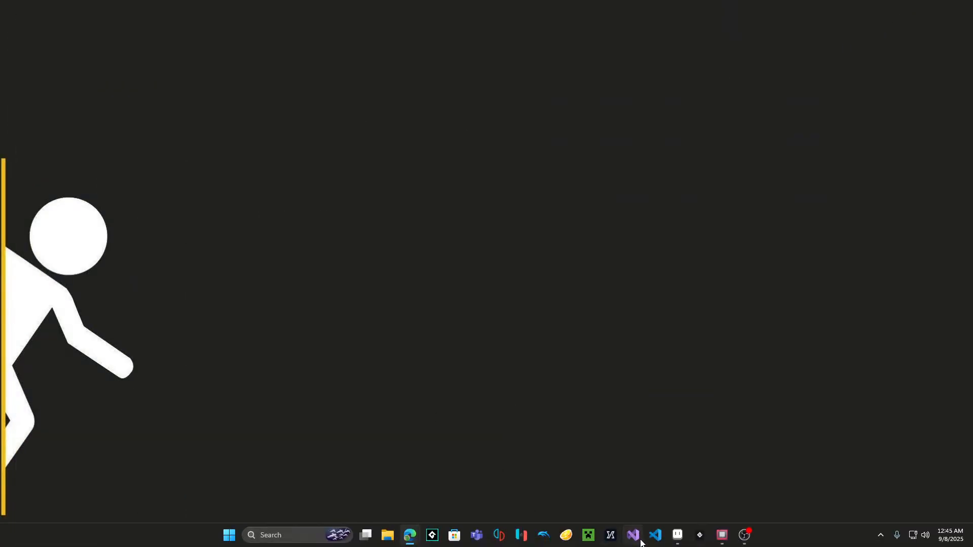
pyautogui.click(721, 535)
pyautogui.click(446, 10)
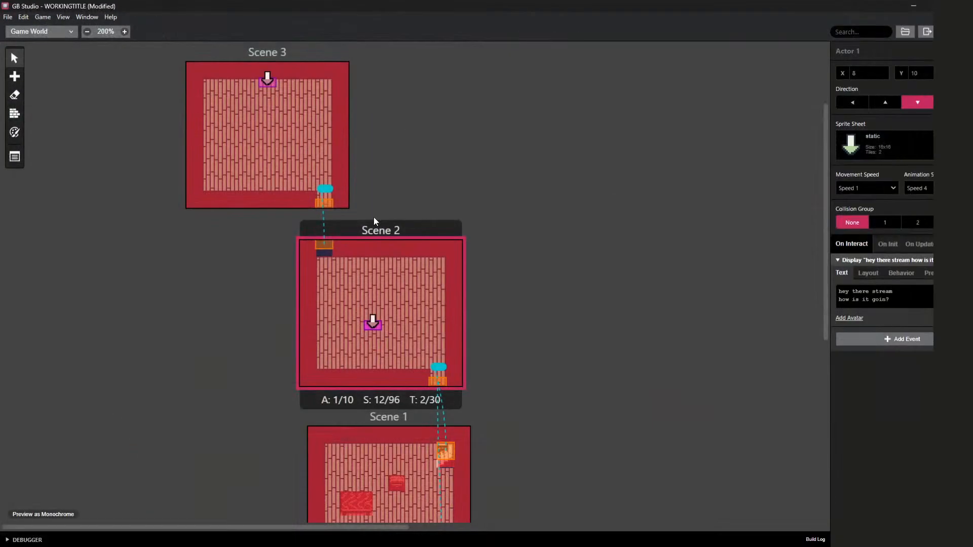
pyautogui.scroll(-3, 568, 225)
pyautogui.scroll(2, 568, 225)
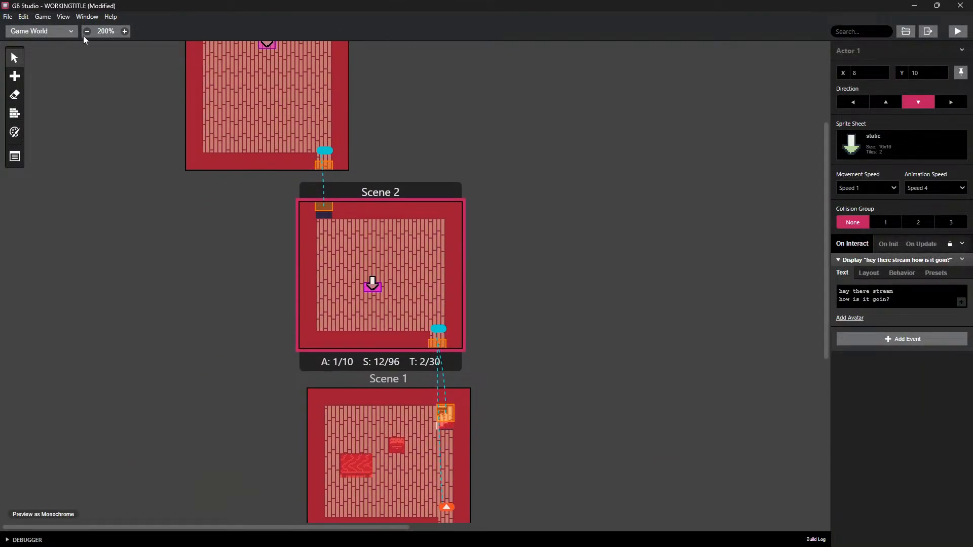
pyautogui.keyDown('shift'); pyautogui.scroll(-1, 180, 284); pyautogui.keyUp('shift')
pyautogui.scroll(-1, 179, 285)
pyautogui.keyDown('ctrl'); pyautogui.scroll(-4, 163, 284); pyautogui.keyUp('ctrl')
pyautogui.keyDown('ctrl'); pyautogui.scroll(4, 163, 284); pyautogui.keyUp('ctrl')
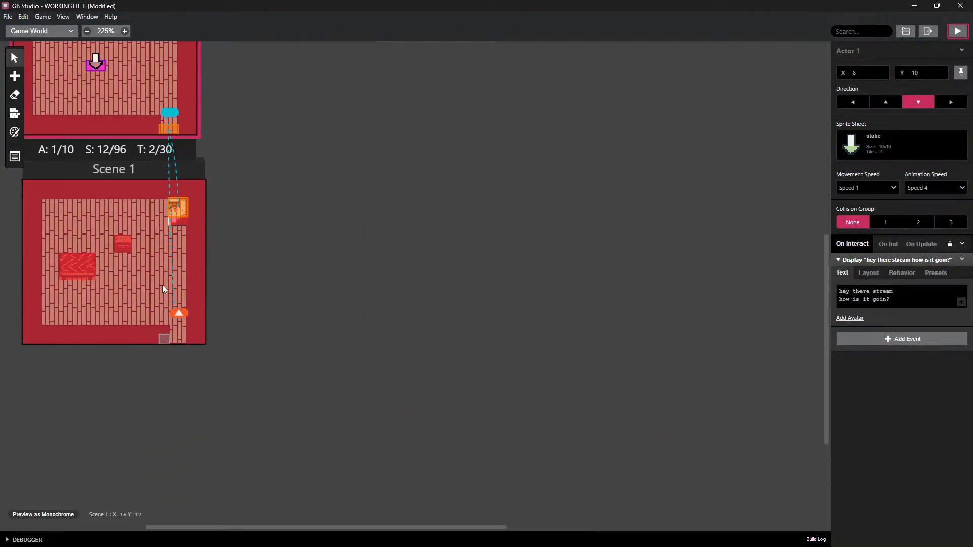
pyautogui.moveTo(264, 139); pyautogui.dragTo(504, 282, button='middle')
pyautogui.keyDown('ctrl'); pyautogui.scroll(-4, 515, 316); pyautogui.keyUp('ctrl')
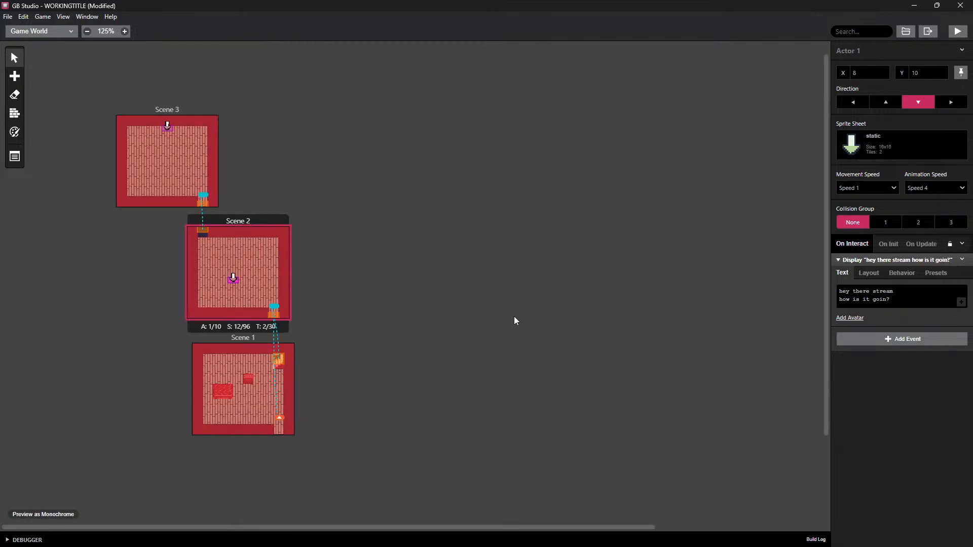
# Add a new scene to the game world in the empty space just right of Scene 3
pyautogui.click(14, 81)
pyautogui.click(38, 113)
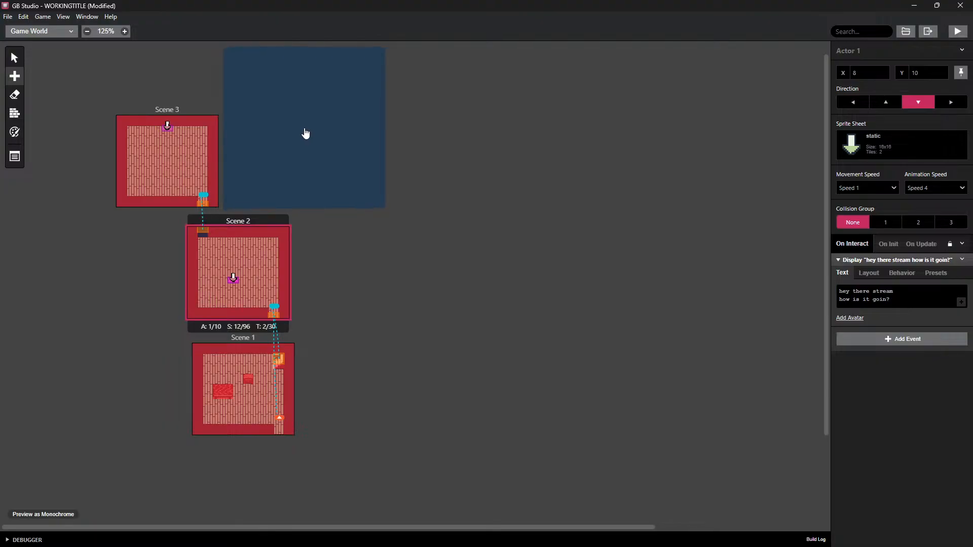
pyautogui.click(305, 134)
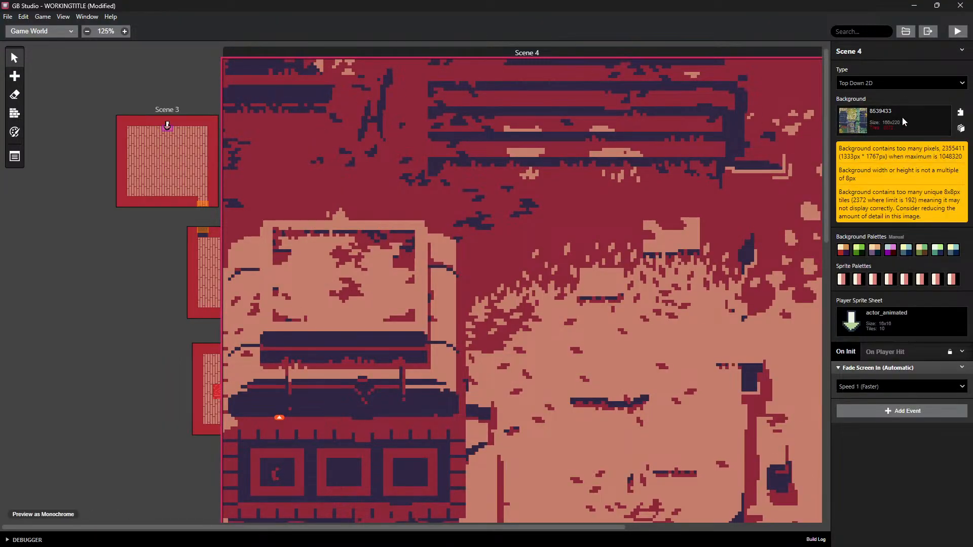
# Set the background of Scene 4 to floor2
pyautogui.click(888, 123)
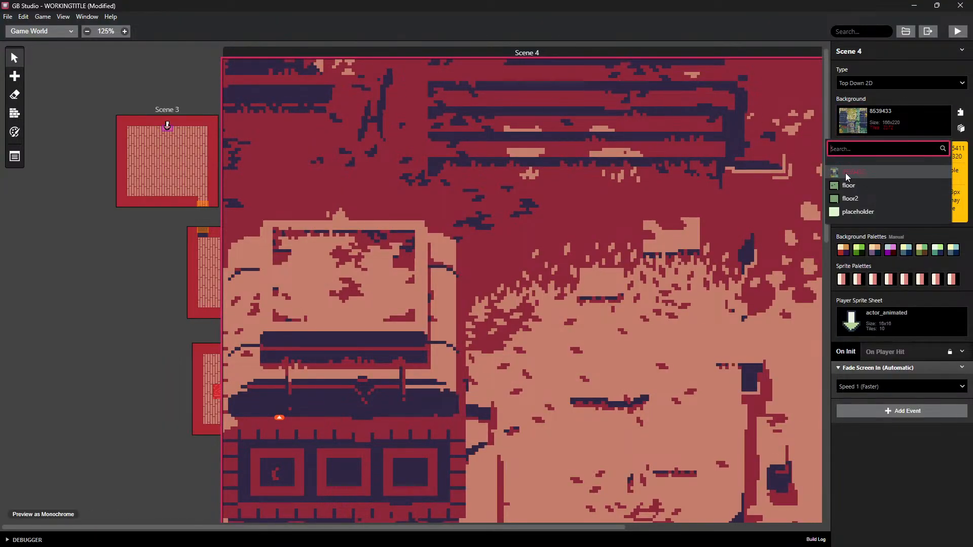
pyautogui.scroll(-3, 680, 271)
pyautogui.scroll(3, 693, 261)
pyautogui.click(834, 170)
pyautogui.click(889, 126)
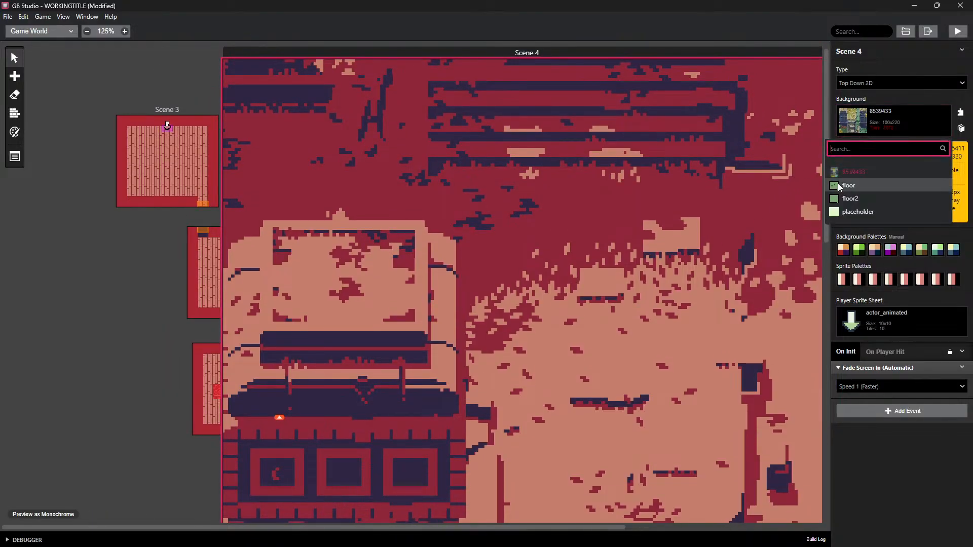
pyautogui.click(847, 173)
pyautogui.click(848, 127)
pyautogui.click(849, 198)
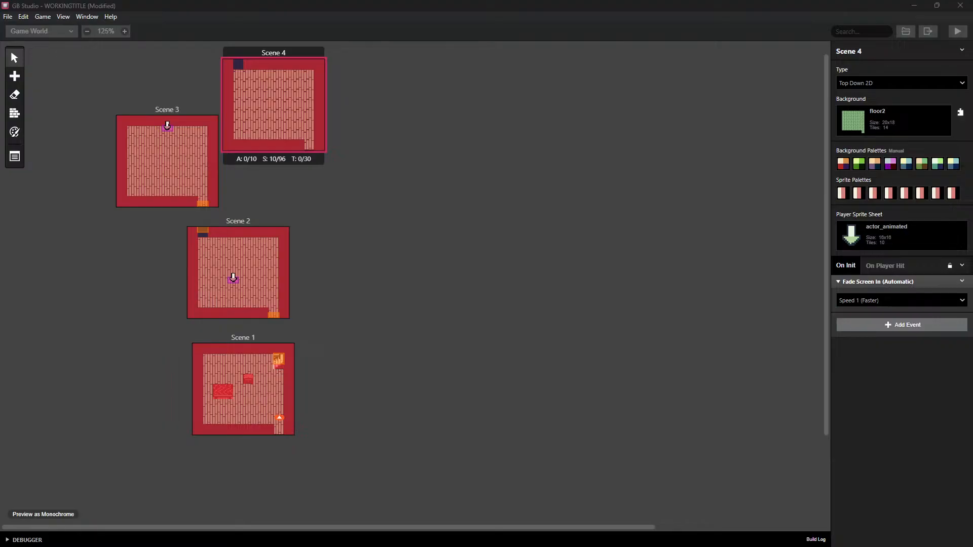
# Switch to Aseprite and save room1.aseprite as room1.png in the rpg tileset folder
pyautogui.moveTo(726, 543)
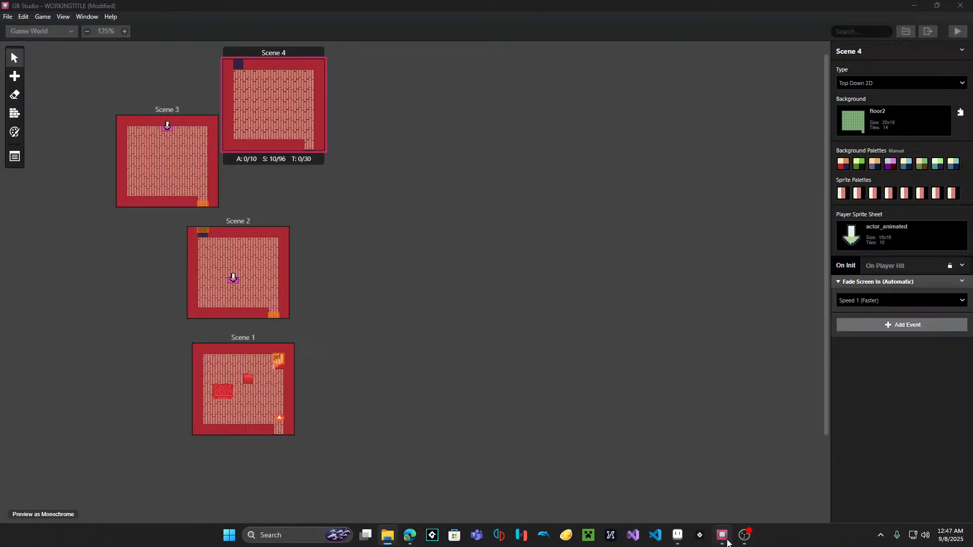
pyautogui.click(678, 540)
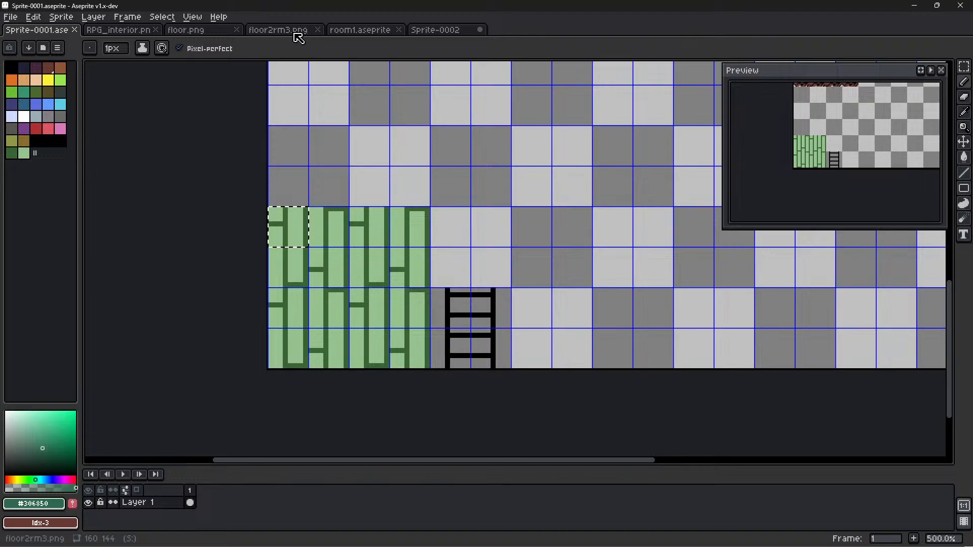
pyautogui.click(364, 29)
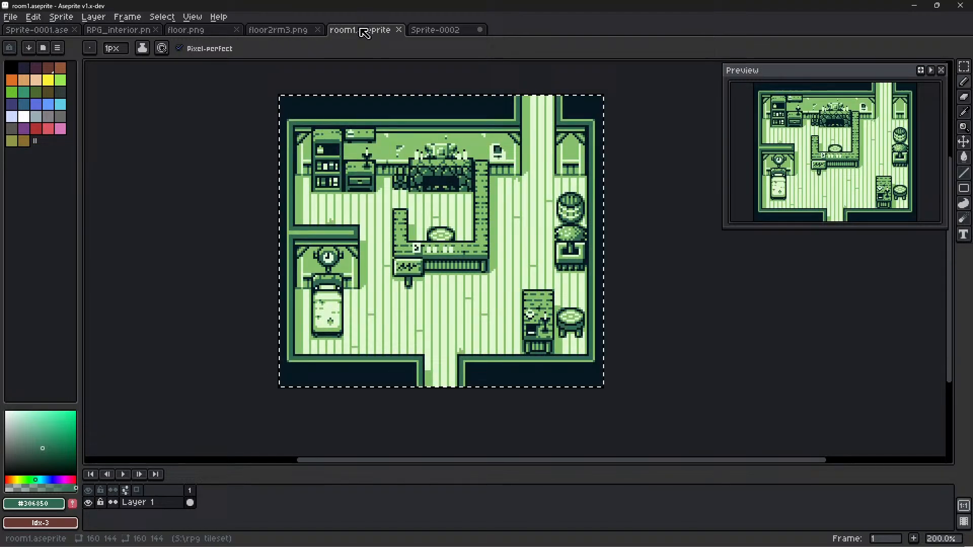
pyautogui.click(434, 30)
pyautogui.rightClick(367, 29)
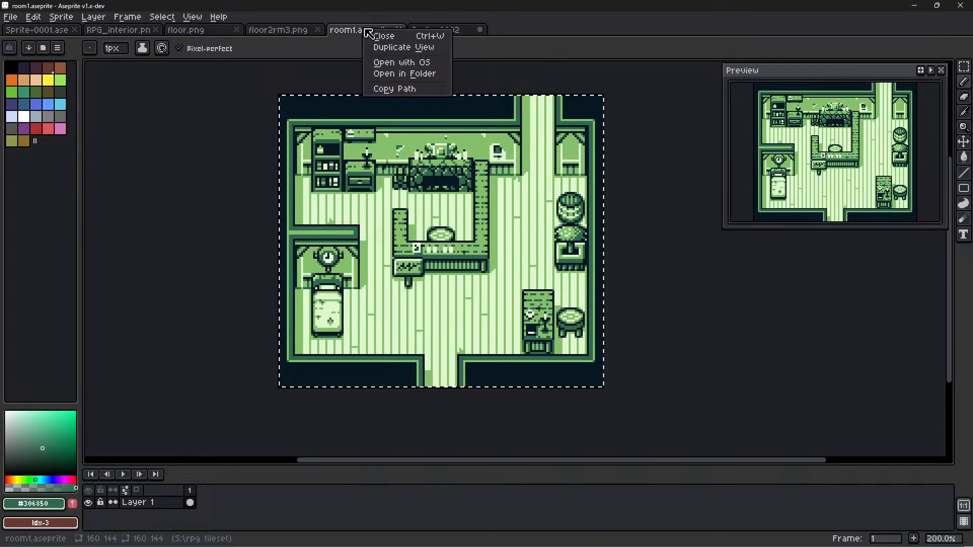
pyautogui.press('Escape')
pyautogui.click(10, 17)
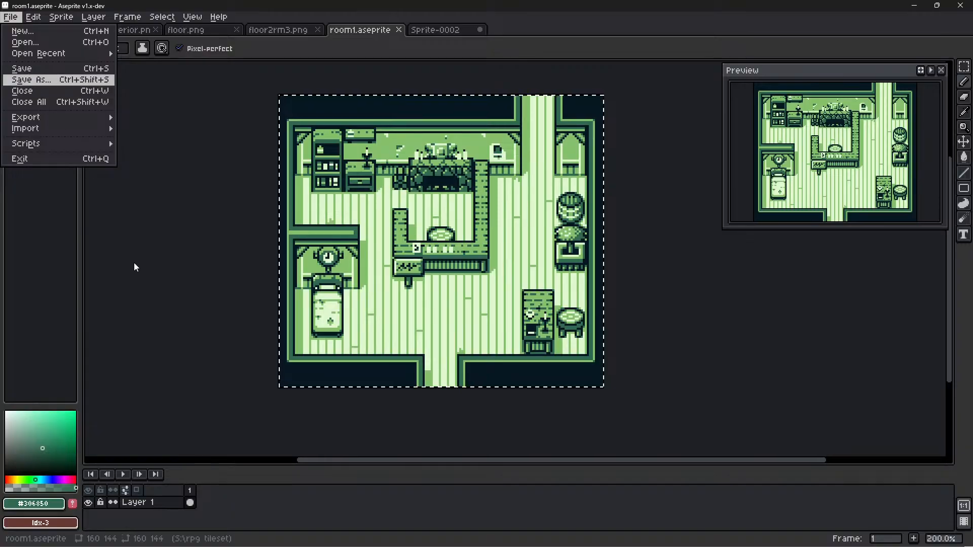
pyautogui.hotkey('ctrl', 'shift', 's')
pyautogui.click(181, 210)
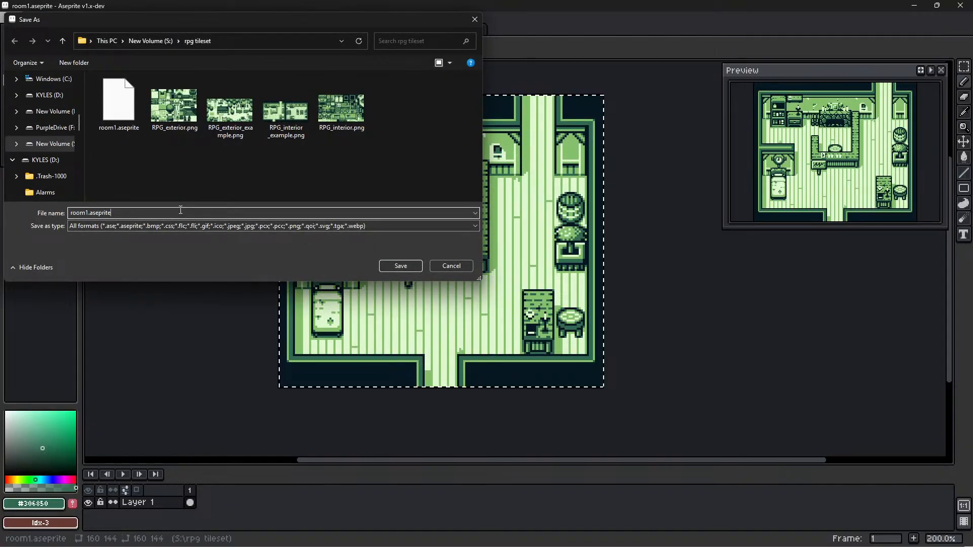
pyautogui.press('BackSpace')
pyautogui.press('BackSpace')
pyautogui.press('BackSpace')
pyautogui.press('BackSpace')
pyautogui.press('BackSpace')
pyautogui.press('BackSpace')
pyautogui.press('BackSpace')
pyautogui.press('BackSpace')
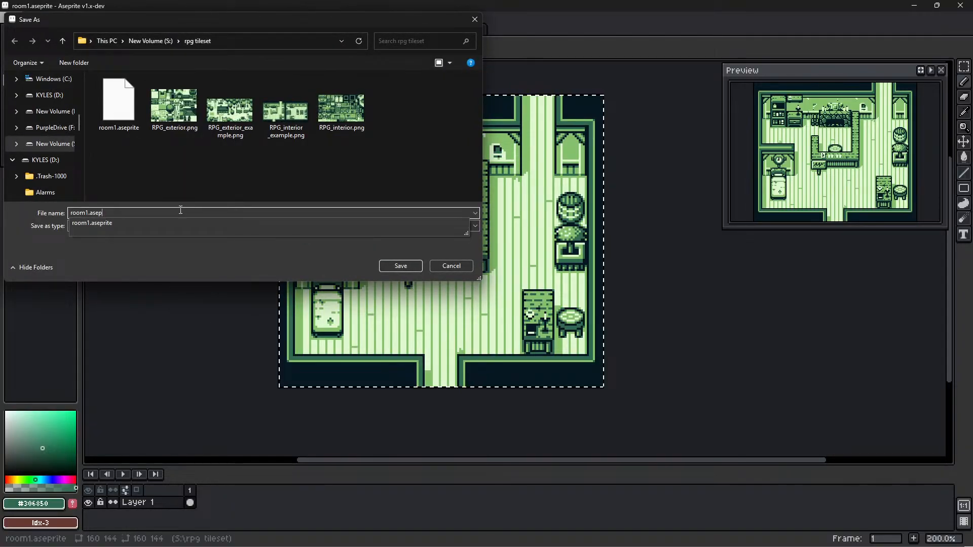
pyautogui.write('png')
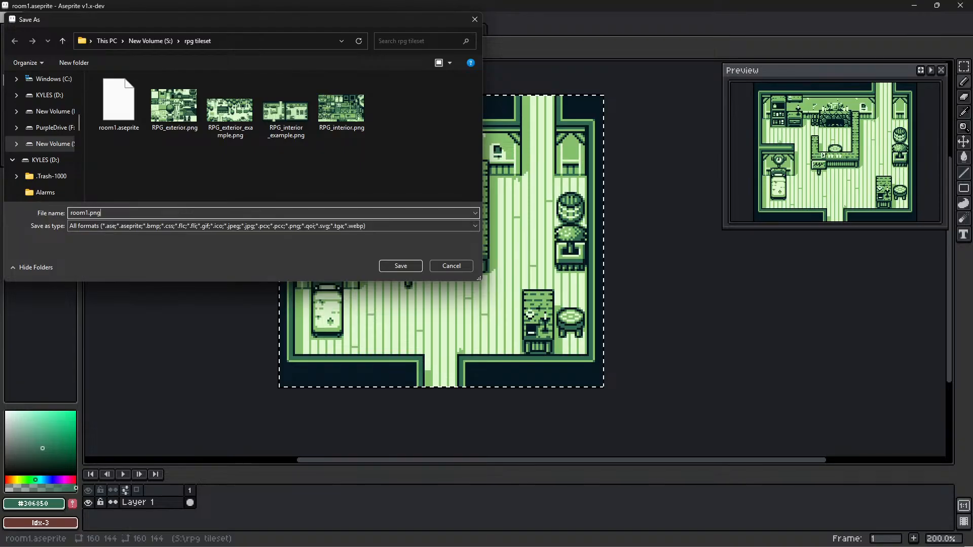
pyautogui.click(400, 266)
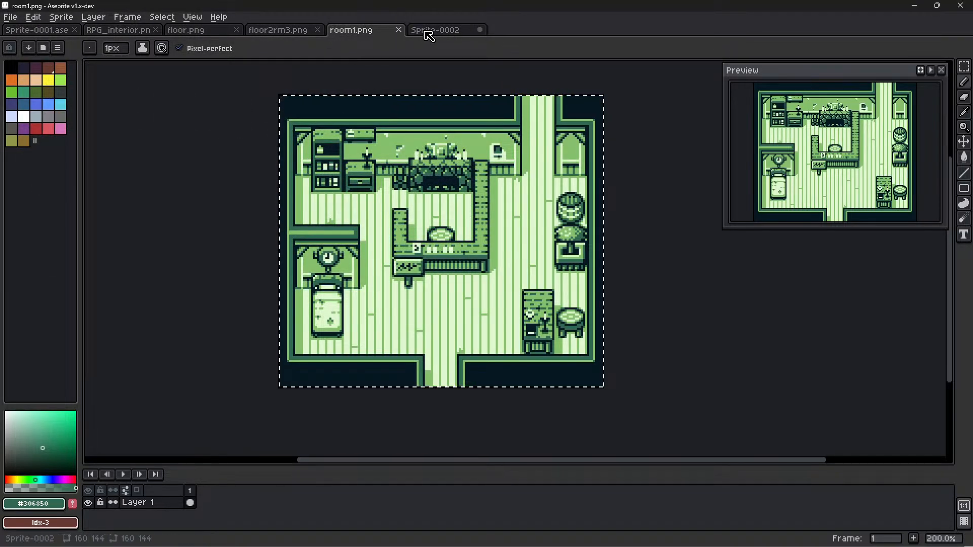
# Save the Sprite-0002 room sprite as Sprite-0002.png in the rpg tileset folder
pyautogui.click(428, 30)
pyautogui.click(10, 17)
pyautogui.click(35, 79)
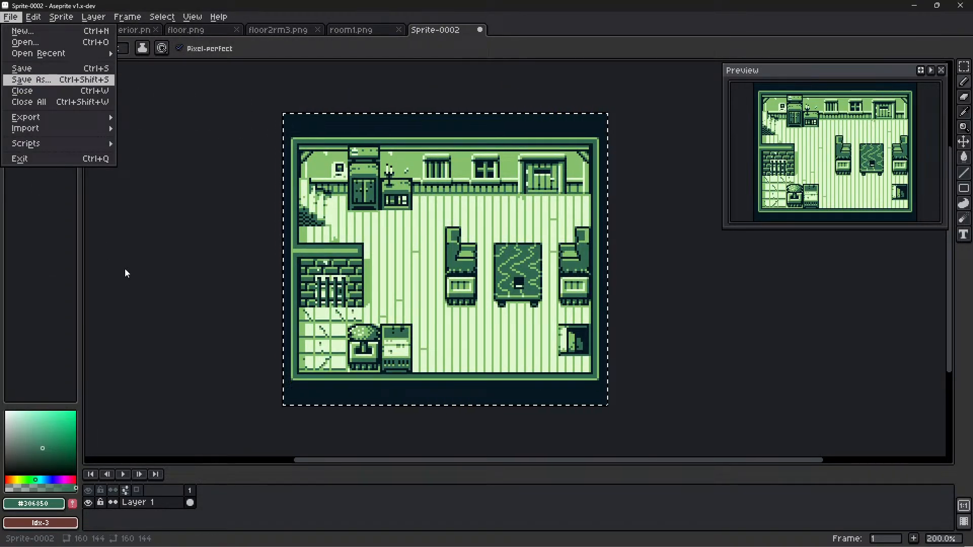
pyautogui.press('End')
pyautogui.press('BackSpace')
pyautogui.press('BackSpace')
pyautogui.press('BackSpace')
pyautogui.press('BackSpace')
pyautogui.press('BackSpace')
pyautogui.press('BackSpace')
pyautogui.press('BackSpace')
pyautogui.press('BackSpace')
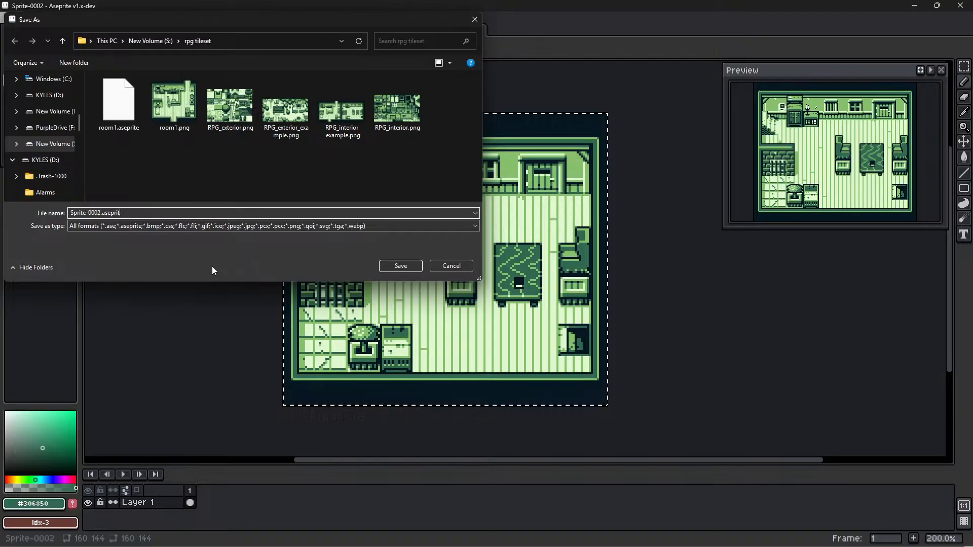
pyautogui.write('png')
pyautogui.click(400, 266)
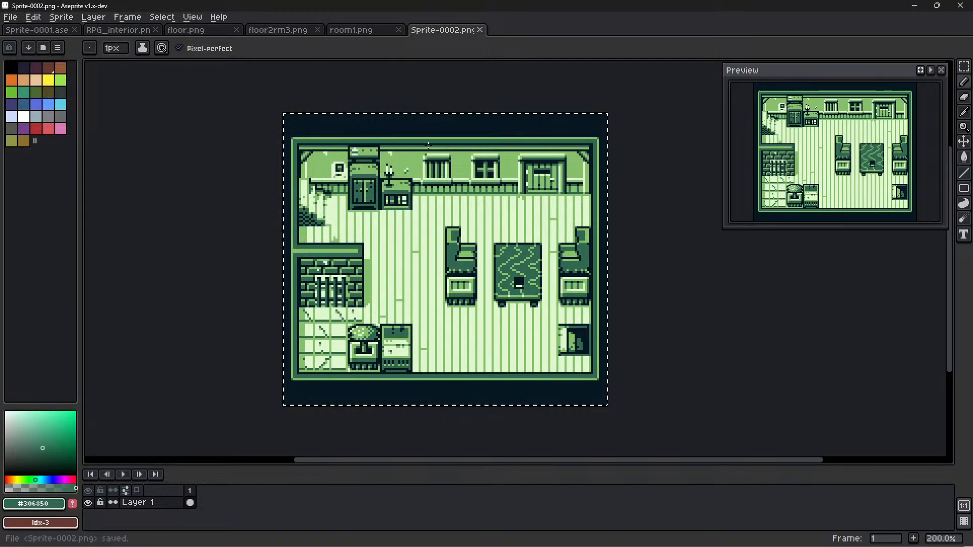
# Switch back to GB Studio and check which backgrounds are available for Scene 4
pyautogui.click(913, 5)
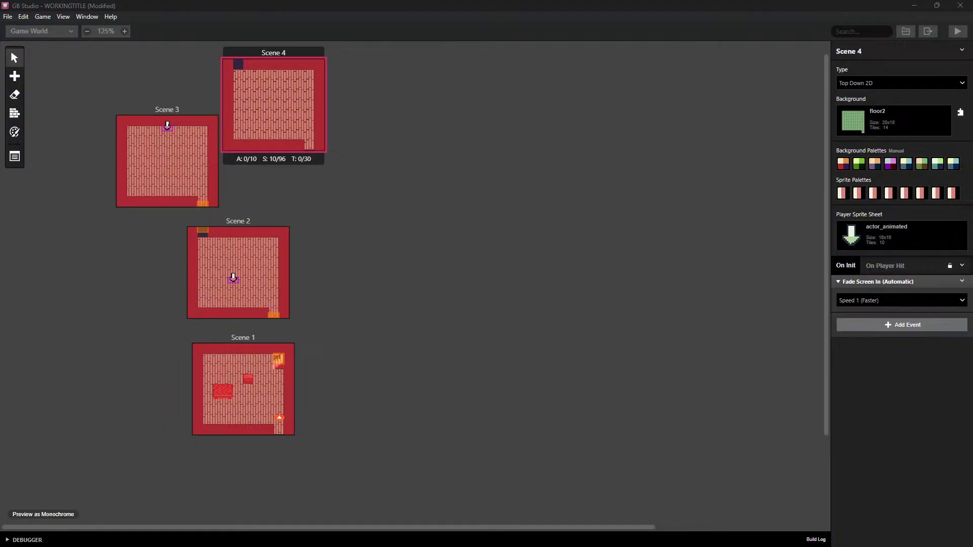
pyautogui.click(886, 133)
pyautogui.click(606, 321)
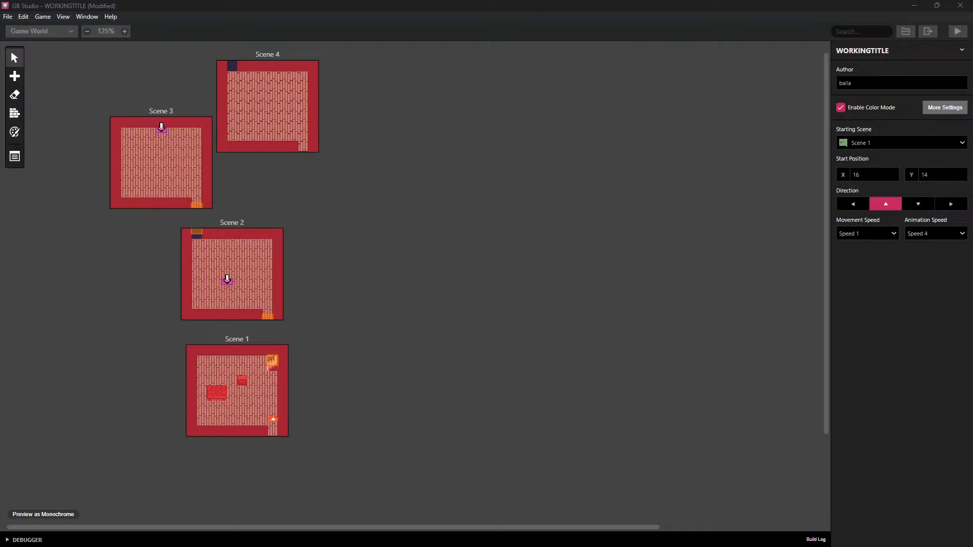
pyautogui.click(398, 164)
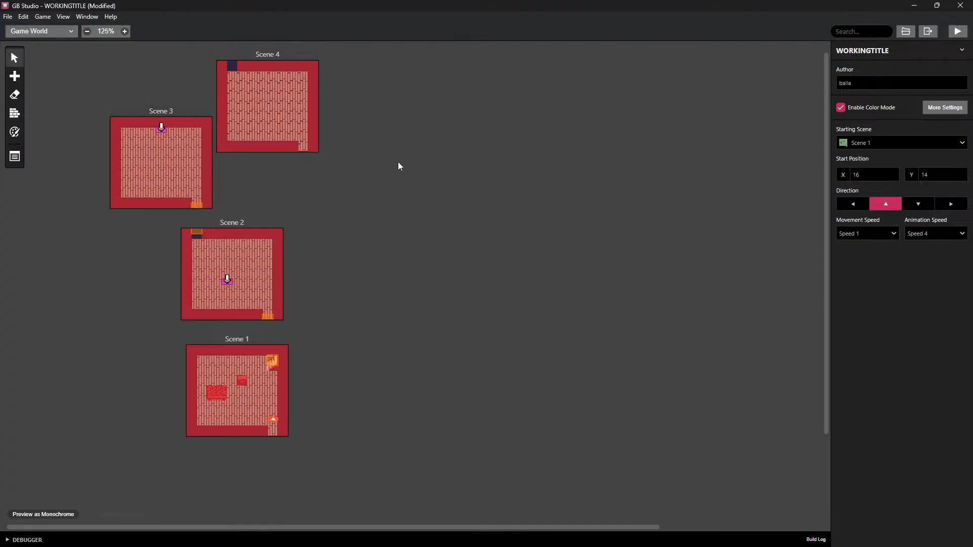
pyautogui.click(913, 6)
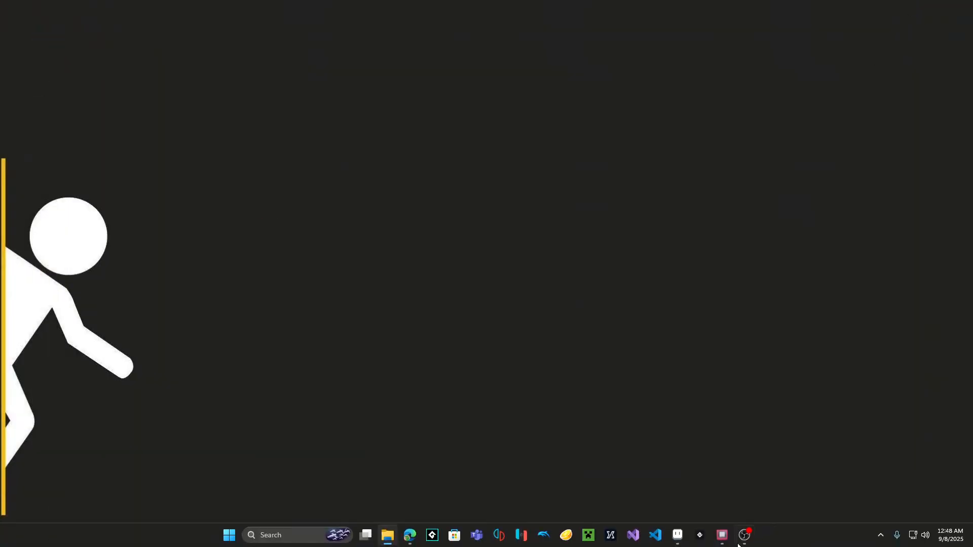
pyautogui.click(677, 535)
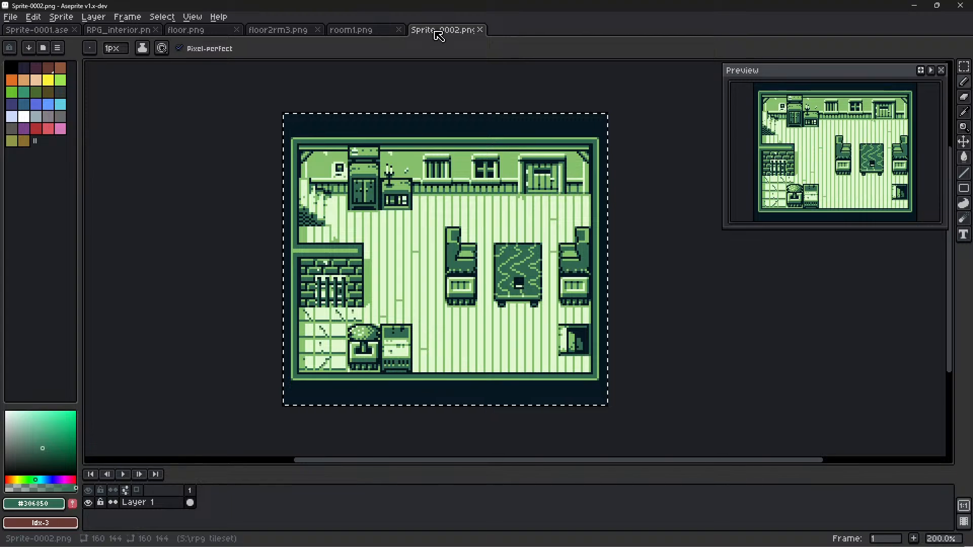
pyautogui.click(12, 16)
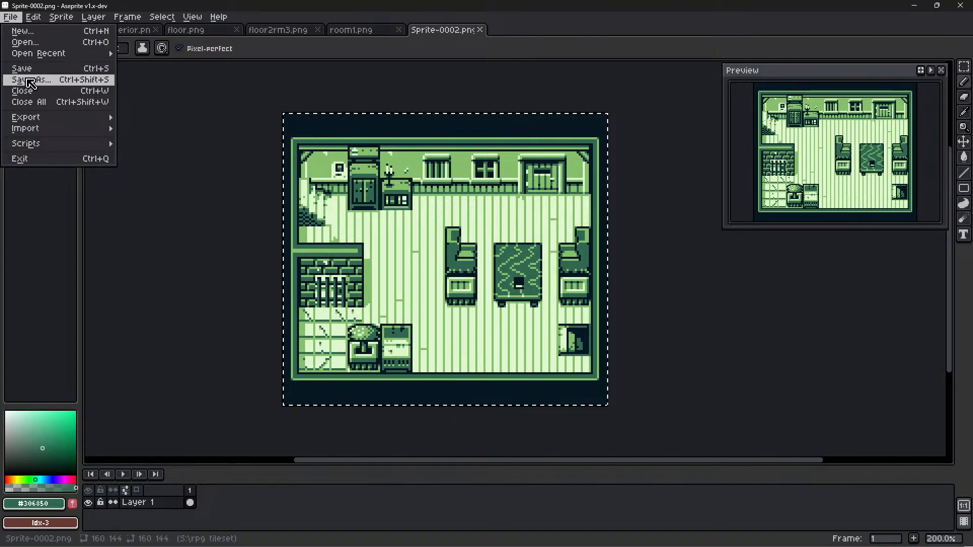
pyautogui.click(30, 79)
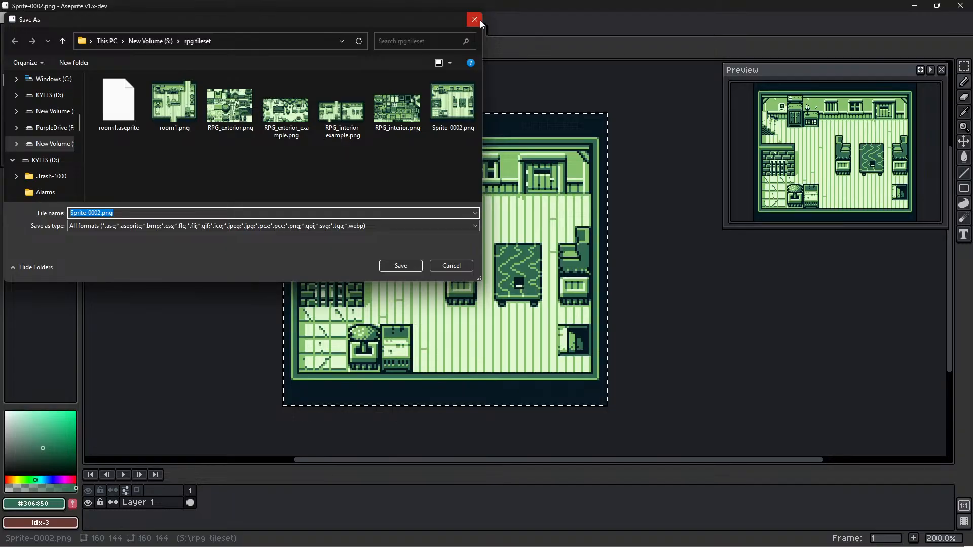
pyautogui.click(62, 40)
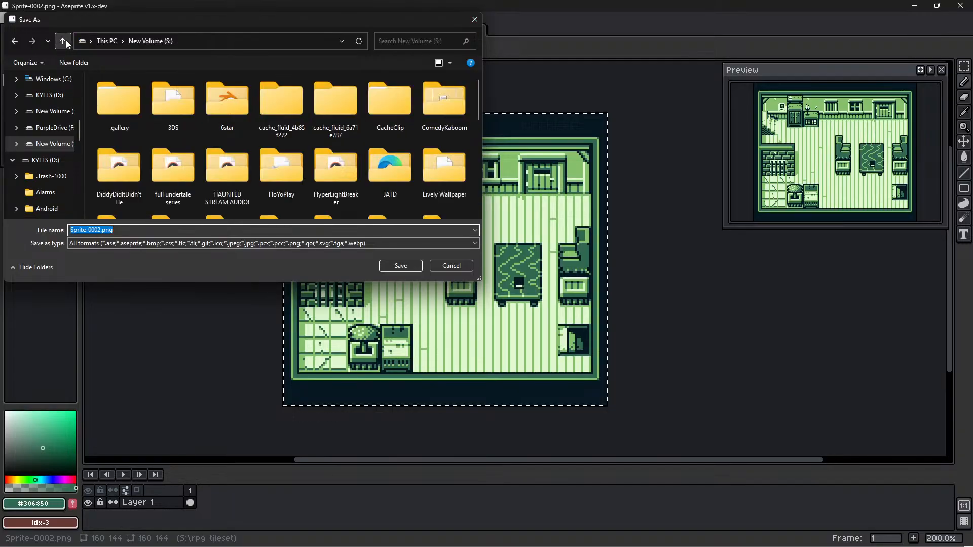
pyautogui.click(475, 19)
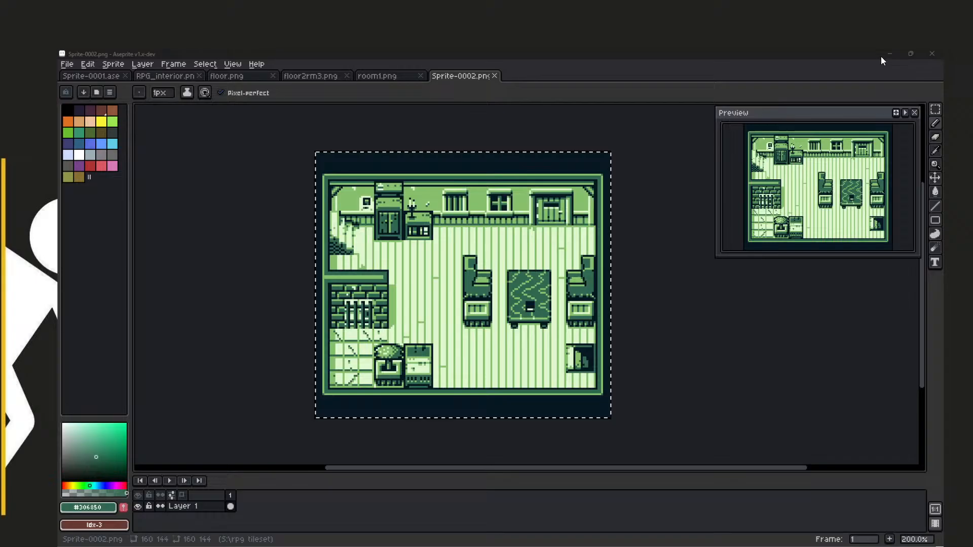
pyautogui.click(889, 53)
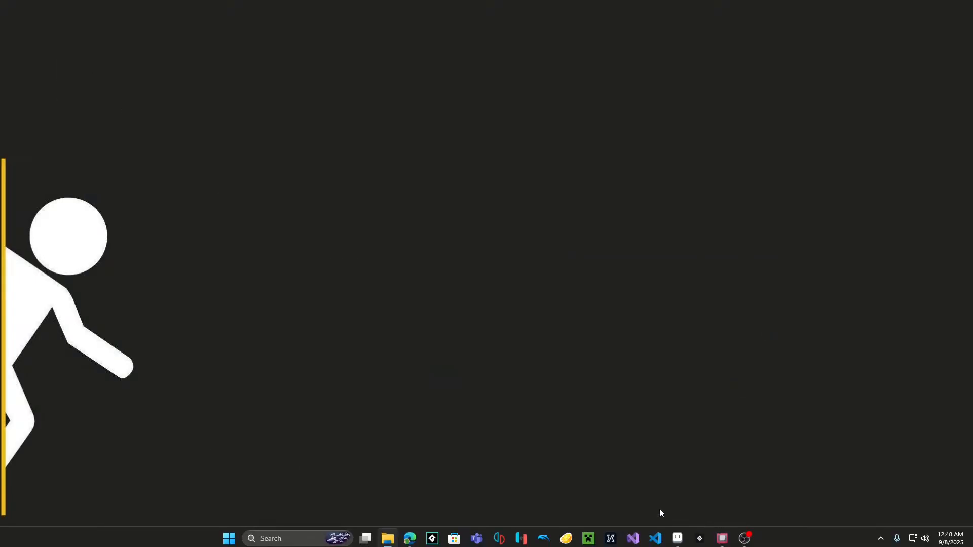
pyautogui.click(722, 536)
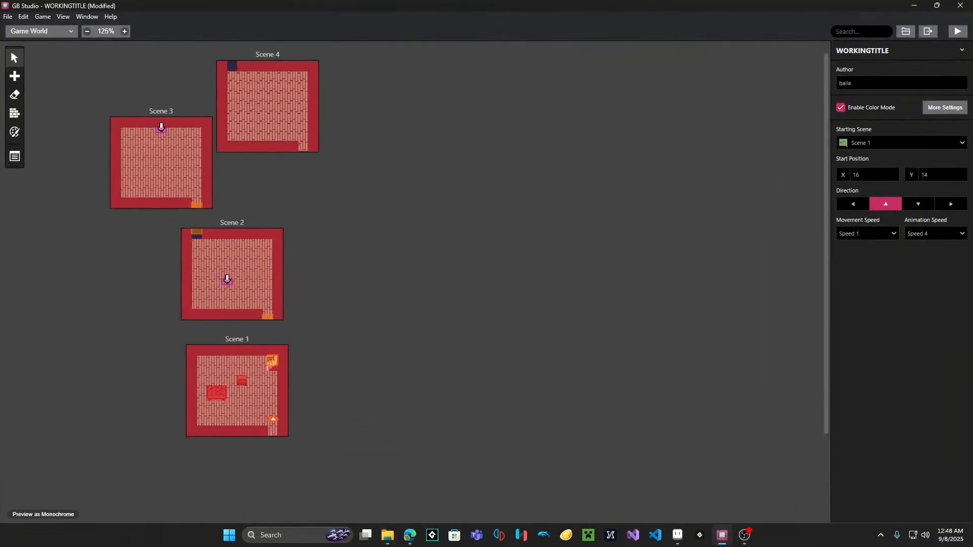
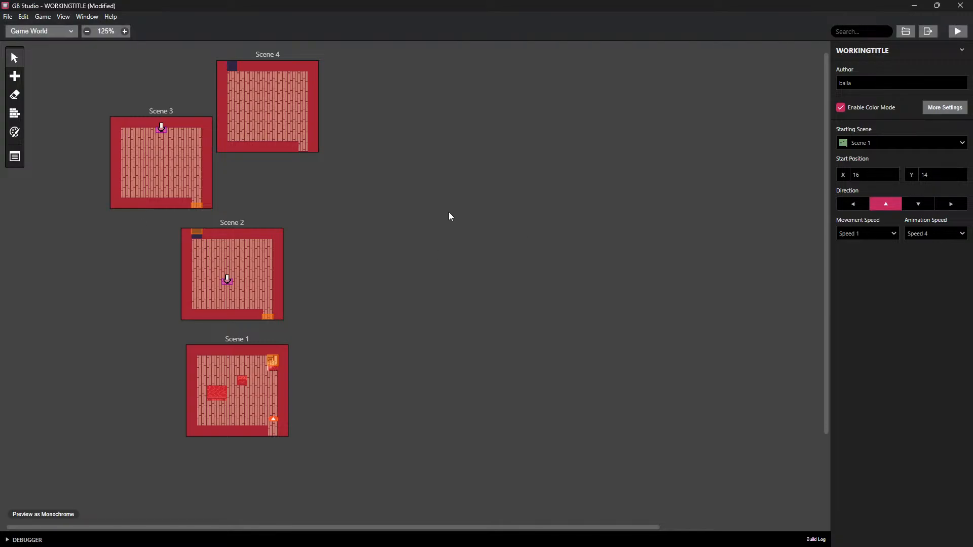
# Select Scene 4 and move it down so it sits roughly level beside Scene 3
pyautogui.moveTo(385, 159); pyautogui.dragTo(389, 160, button='middle')
pyautogui.click(259, 105)
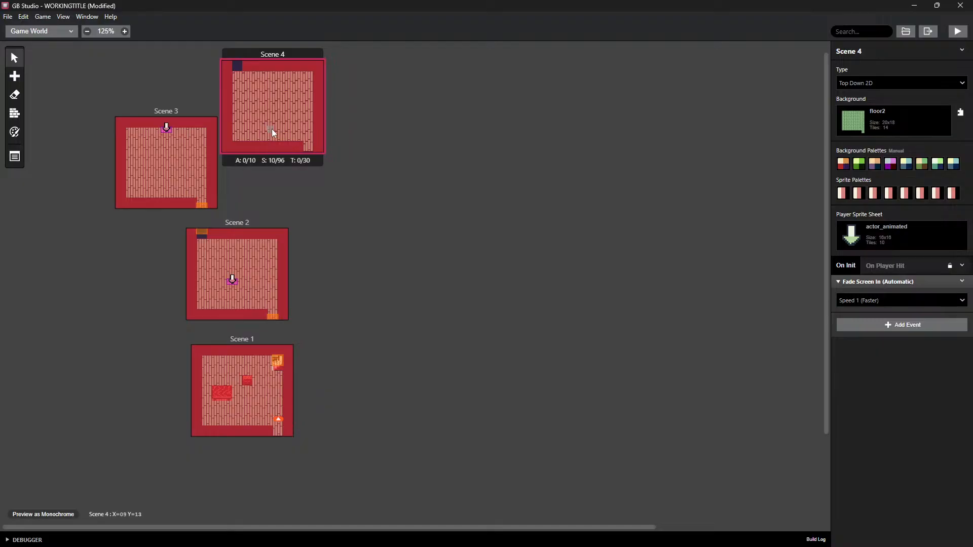
pyautogui.scroll(1, 372, 143)
pyautogui.keyDown('ctrl'); pyautogui.scroll(5, 371, 150); pyautogui.keyUp('ctrl')
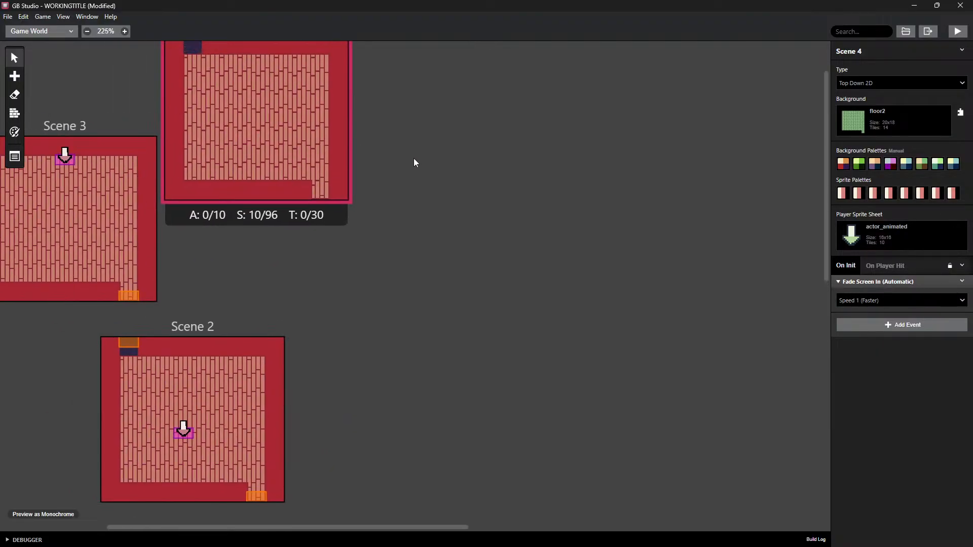
pyautogui.moveTo(402, 80); pyautogui.dragTo(397, 176)
pyautogui.moveTo(629, 349); pyautogui.dragTo(616, 327, button='middle')
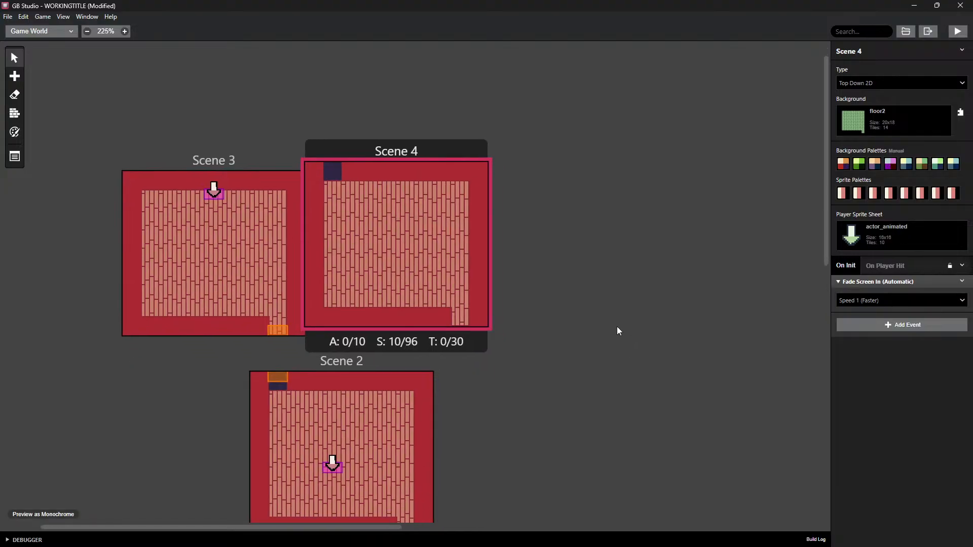
# Try to paint a solid collision block in the wall near the upper-right corner of Scene 4
pyautogui.click(16, 115)
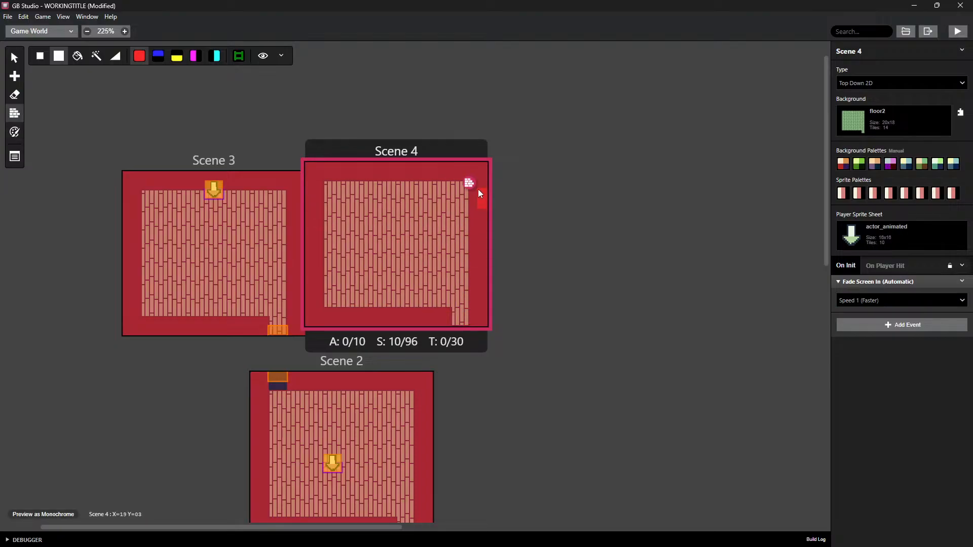
pyautogui.click(475, 185)
# Set the background of Scene 4 to floor2rm3
pyautogui.scroll(-5, 522, 325)
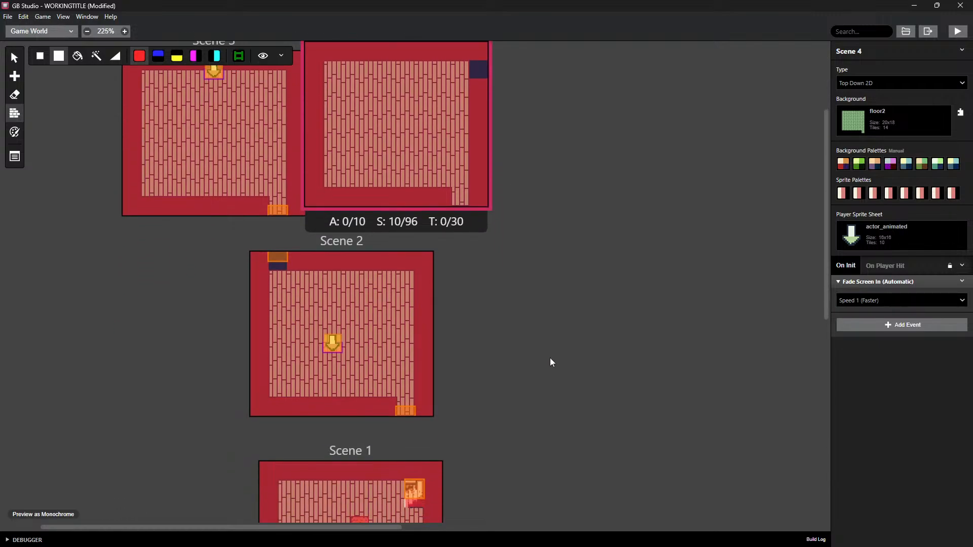
pyautogui.scroll(3, 549, 358)
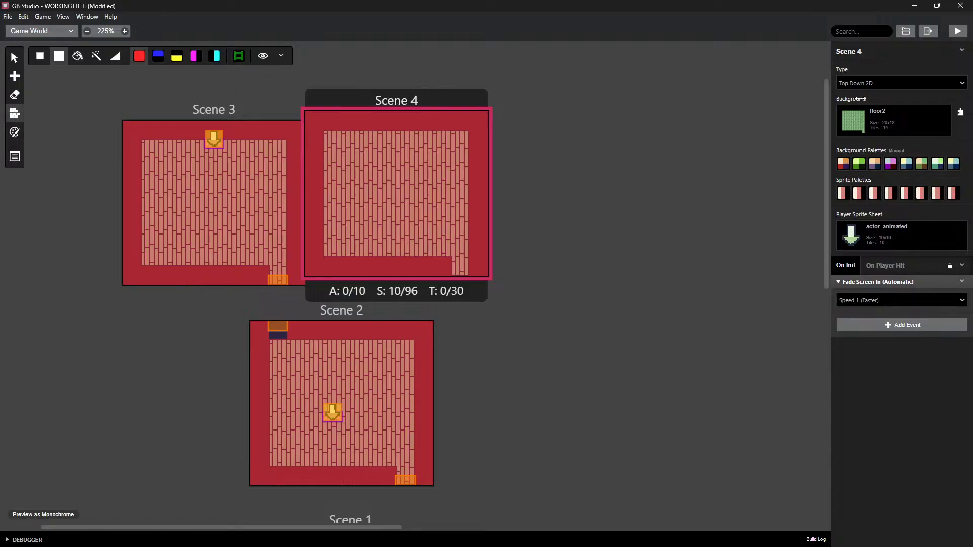
pyautogui.click(877, 124)
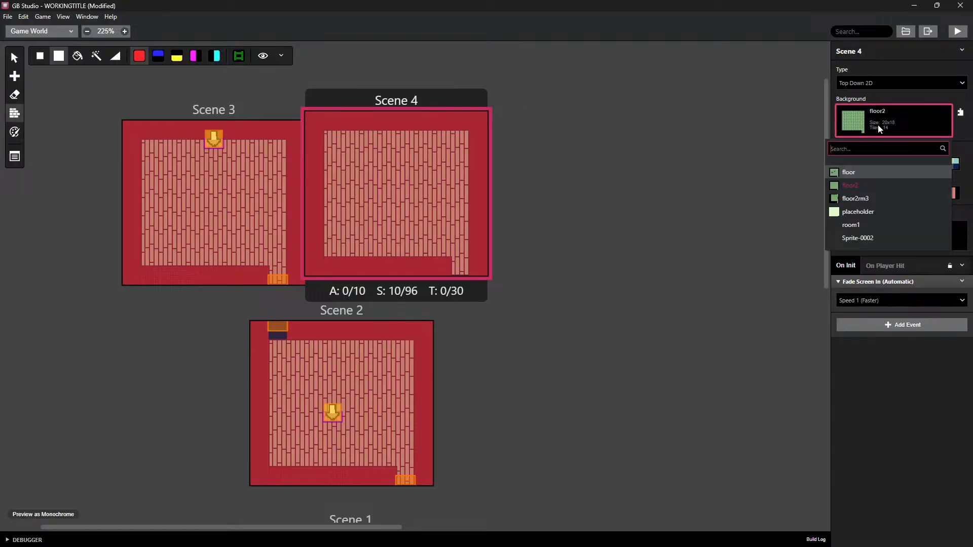
pyautogui.click(838, 199)
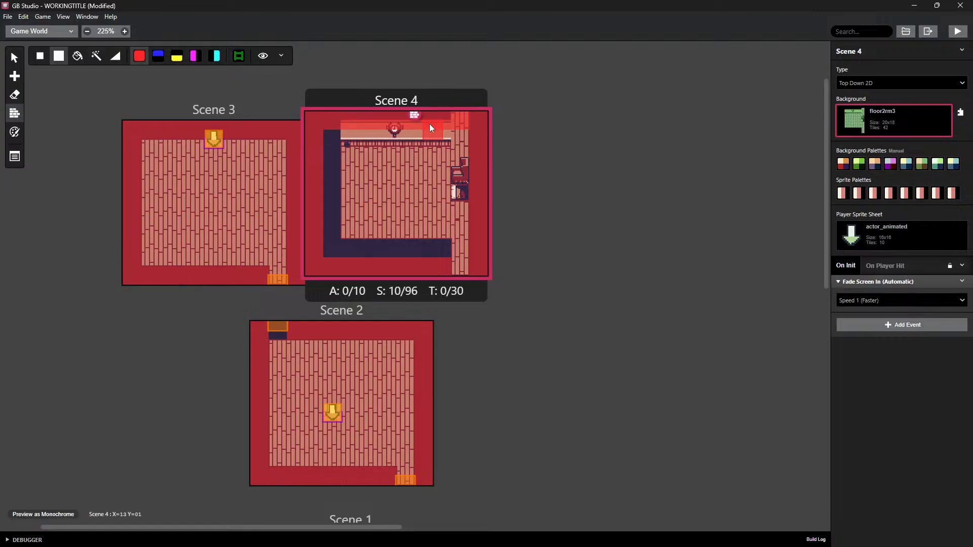
# Close the background choices unchanged and shift Scene 4 slightly down so its top edge lines up with Scene 3
pyautogui.click(880, 121)
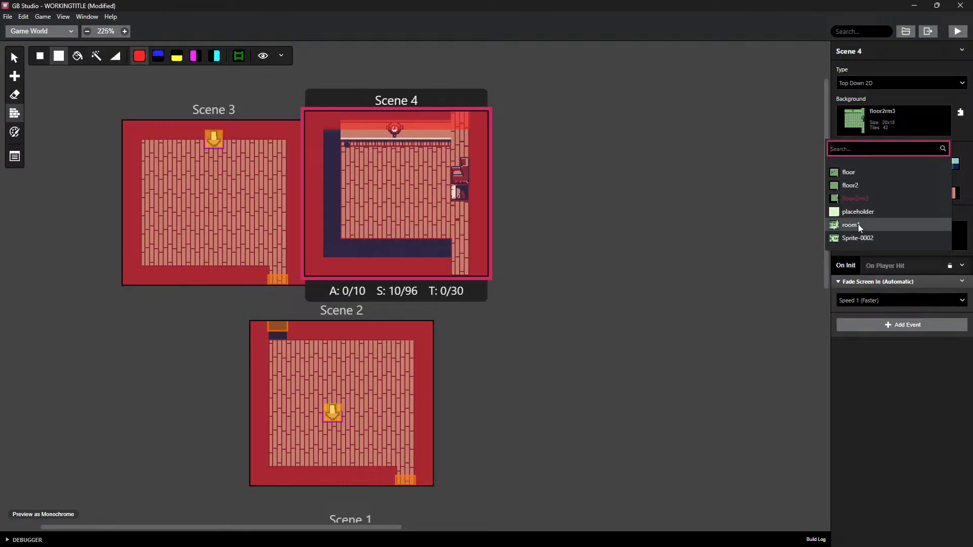
pyautogui.click(685, 226)
pyautogui.moveTo(396, 109)
pyautogui.mouseDown()
pyautogui.moveTo(391, 102)
pyautogui.moveTo(400, 134)
pyautogui.moveTo(400, 113)
pyautogui.mouseUp()
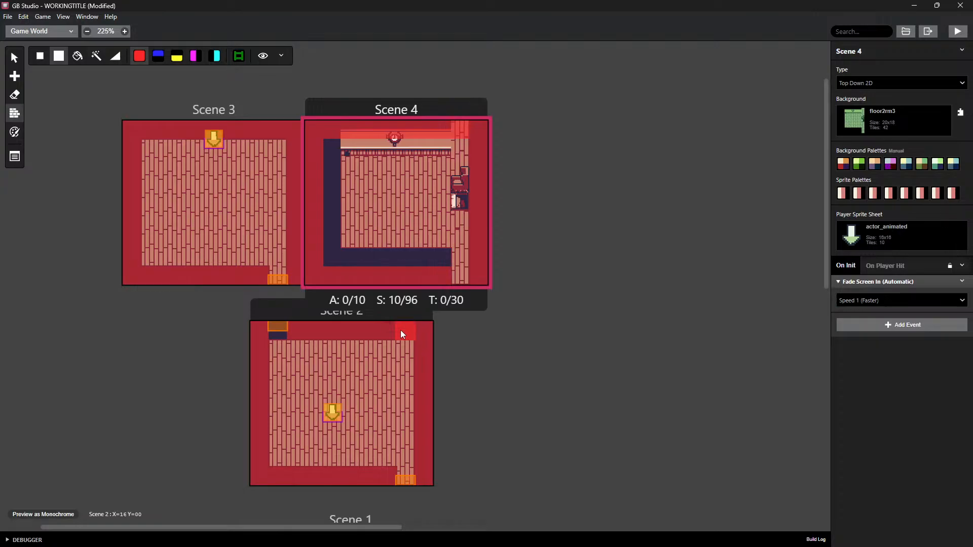
# Clear the collision block in the top wall near Scene 2's upper-right corner to open a doorway
pyautogui.scroll(-6, 546, 393)
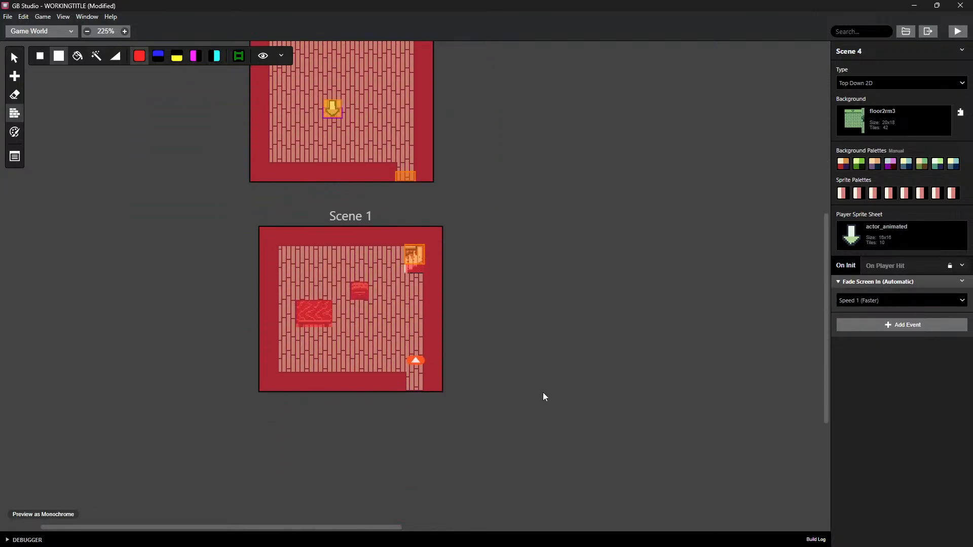
pyautogui.scroll(4, 537, 391)
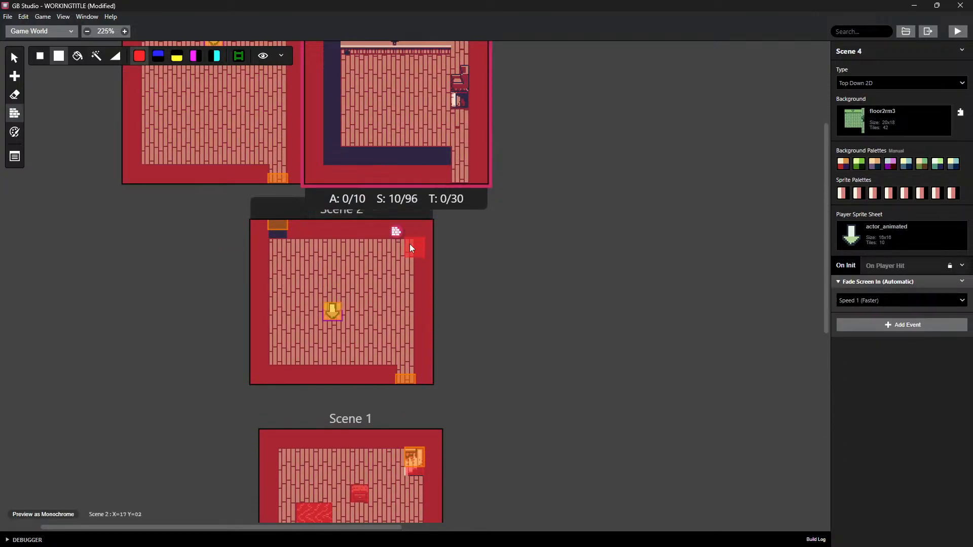
pyautogui.click(403, 224)
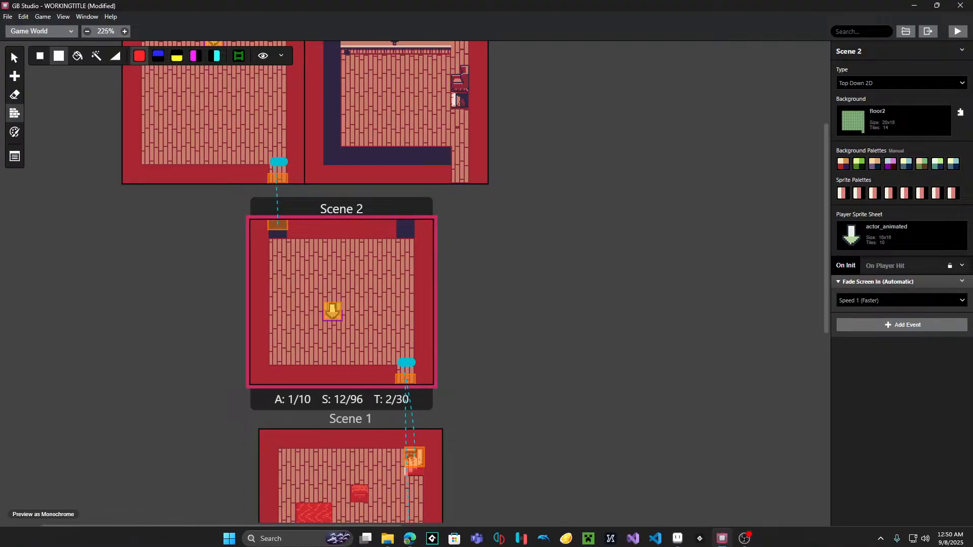
# Switch to Aseprite and open the recently used floor2.png
pyautogui.click(678, 535)
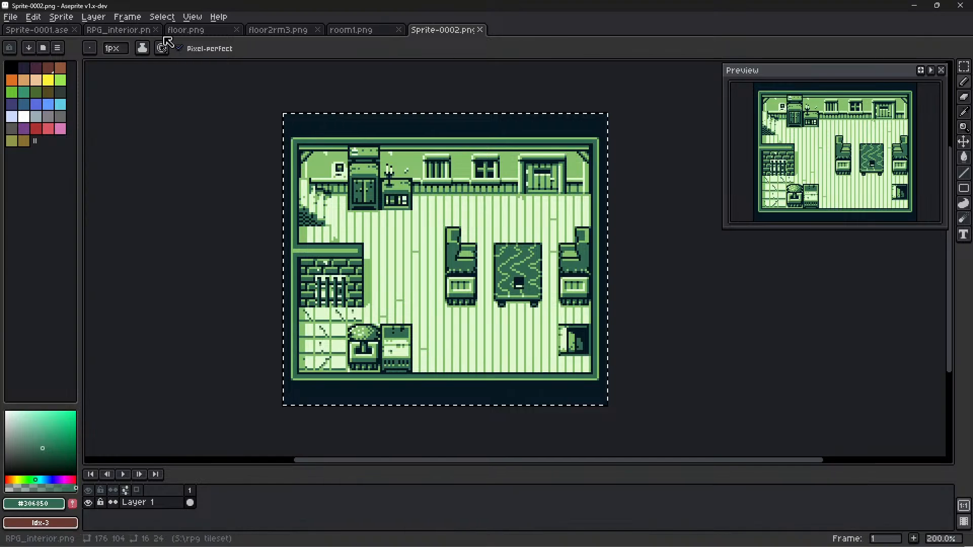
pyautogui.click(10, 17)
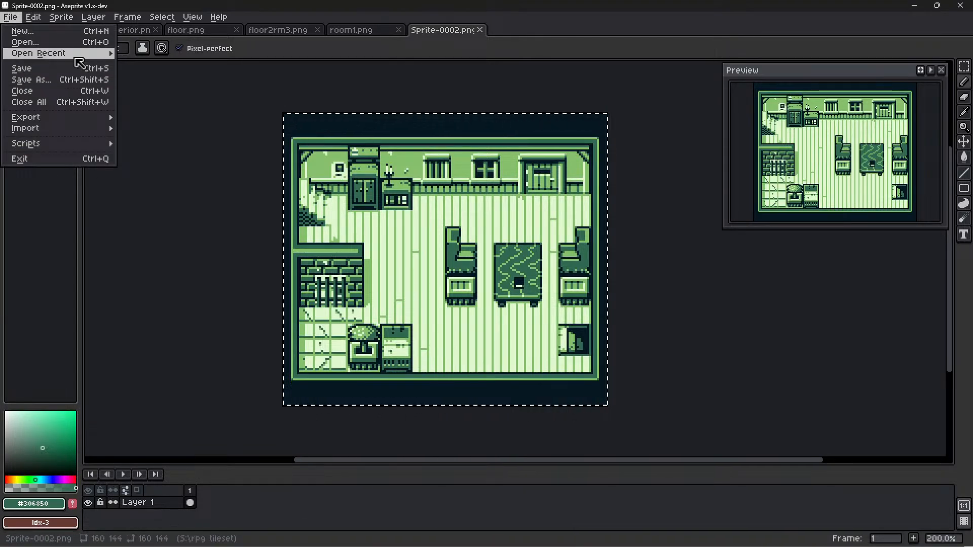
pyautogui.moveTo(99, 54)
pyautogui.click(186, 132)
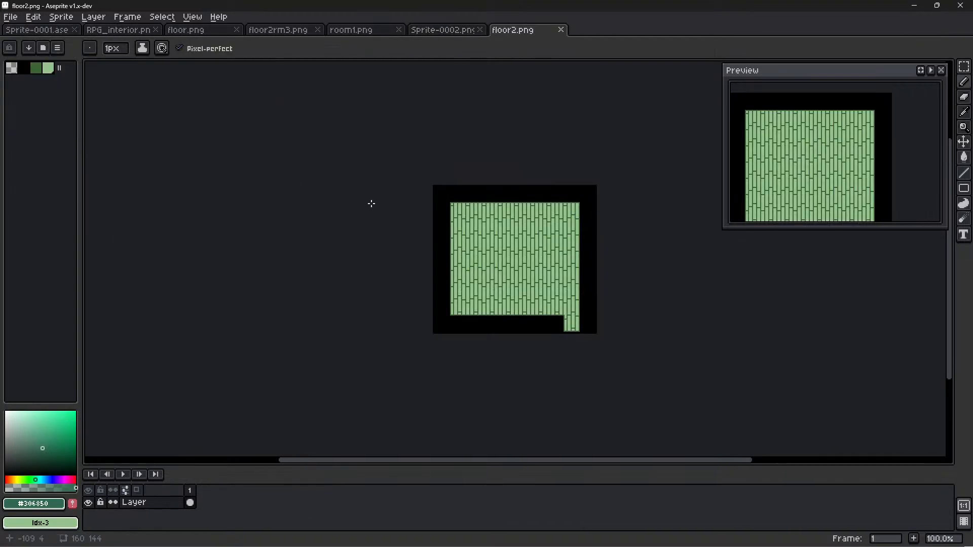
pyautogui.moveTo(669, 334); pyautogui.dragTo(576, 324, button='middle')
pyautogui.scroll(2, 578, 269)
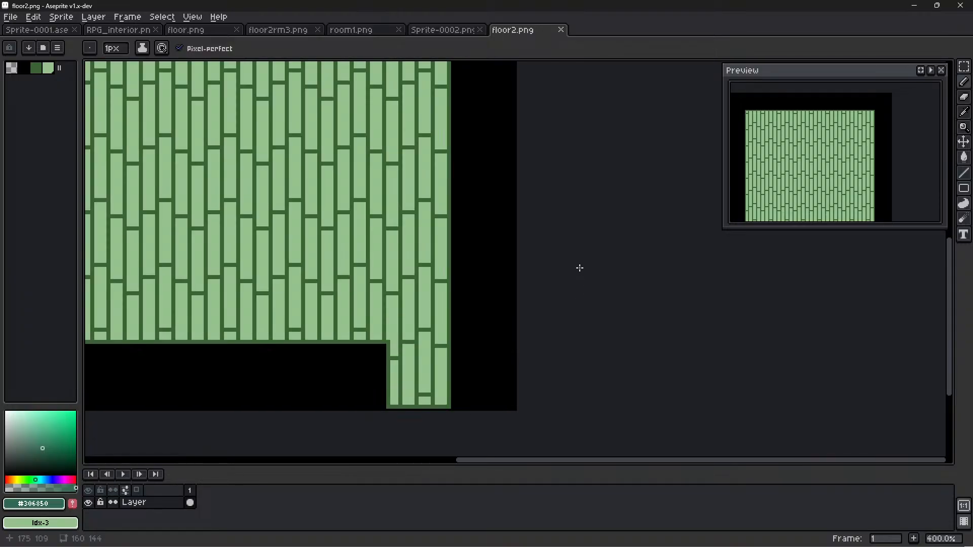
pyautogui.scroll(-2, 586, 278)
pyautogui.moveTo(586, 278); pyautogui.dragTo(621, 286, button='middle')
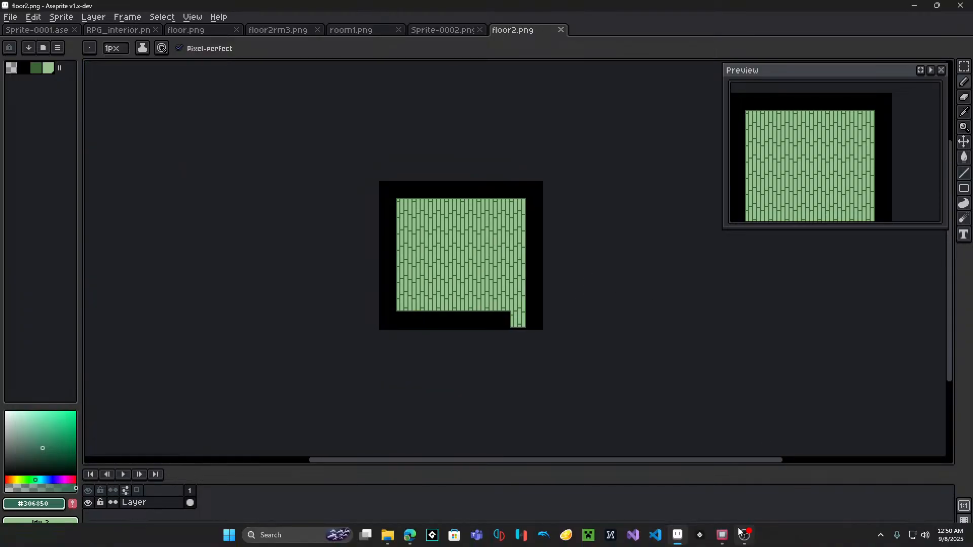
# Check the cleared doorway's position on Scene 2 in GB Studio against the floor2.png artwork
pyautogui.moveTo(721, 535)
pyautogui.click(730, 497)
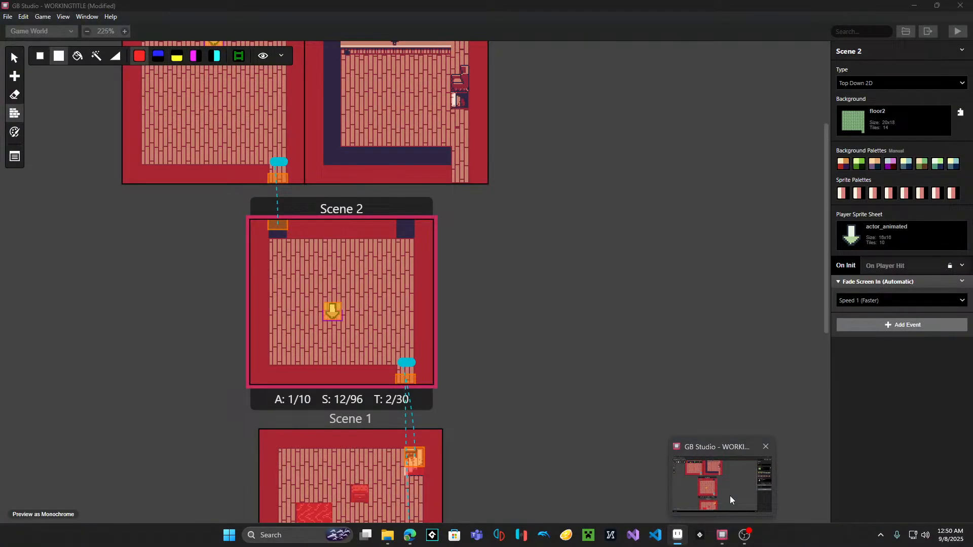
pyautogui.click(730, 499)
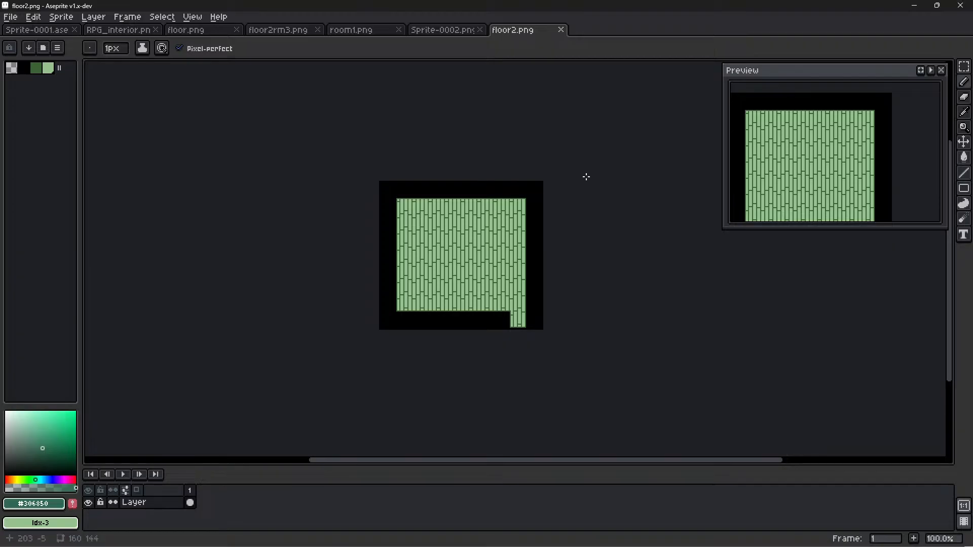
# Select and copy the upper-left 16 by 16 pixel block of floor planks in Sprite-0001.aseprite
pyautogui.scroll(1, 583, 180)
pyautogui.click(41, 32)
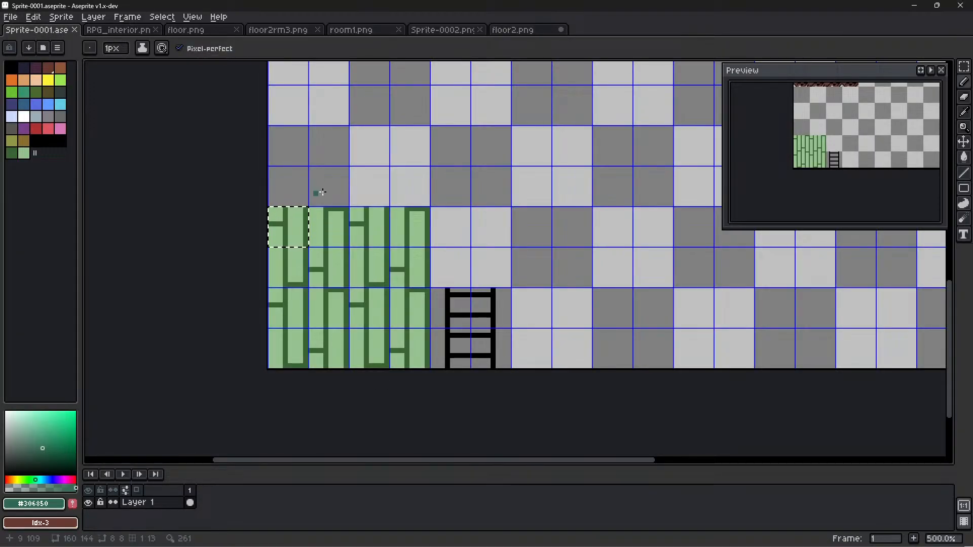
pyautogui.press('m')
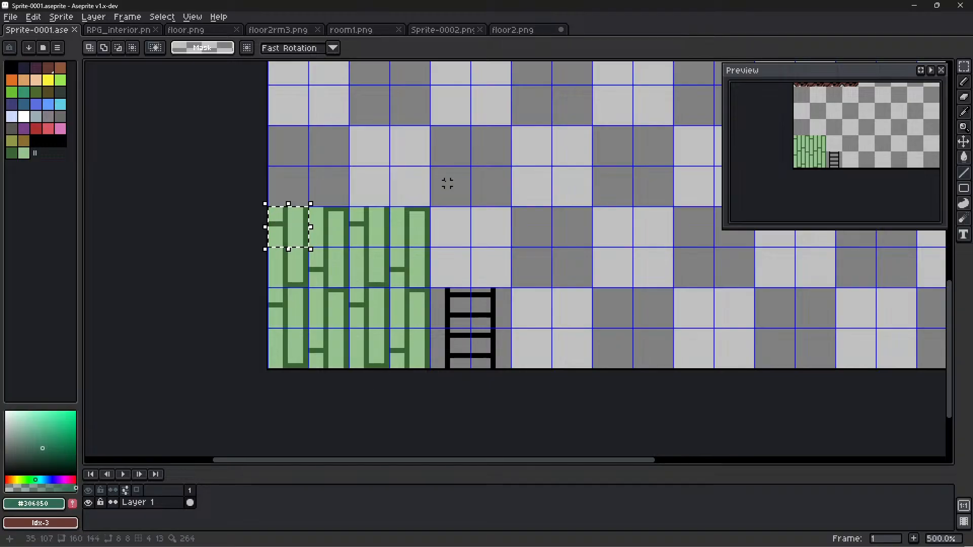
pyautogui.click(341, 223)
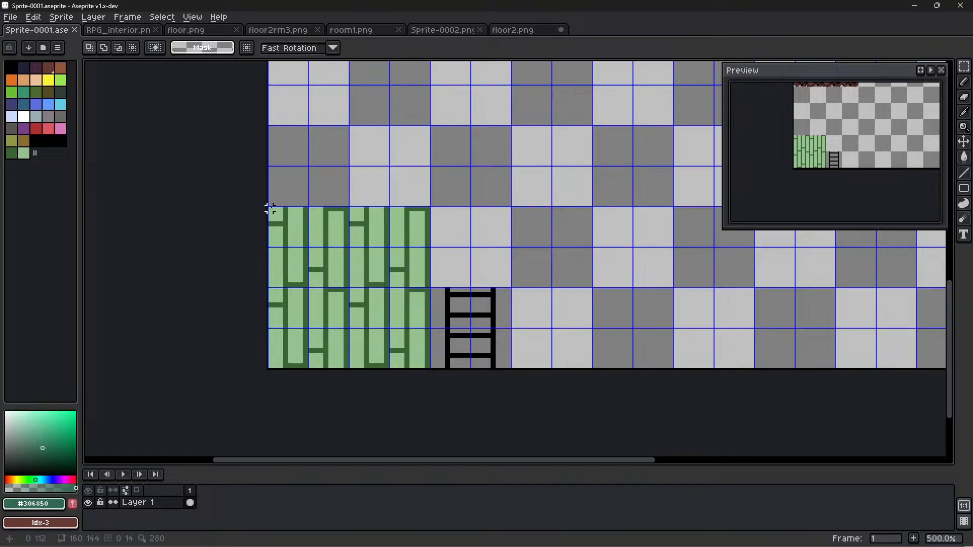
pyautogui.moveTo(269, 208); pyautogui.dragTo(347, 284)
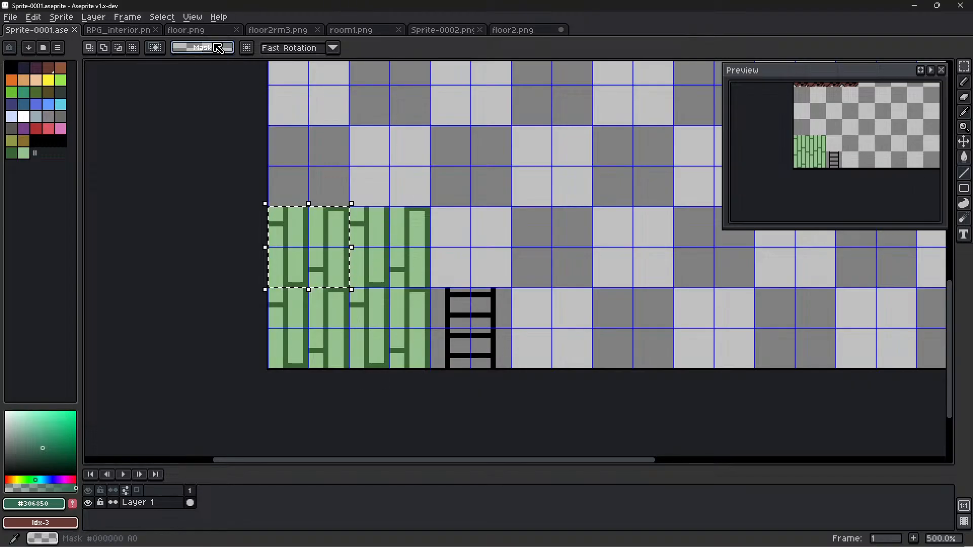
# Paste the plank block into floor2.png at X 128, Y 0 to form a doorway in the top wall
pyautogui.click(446, 30)
pyautogui.click(507, 30)
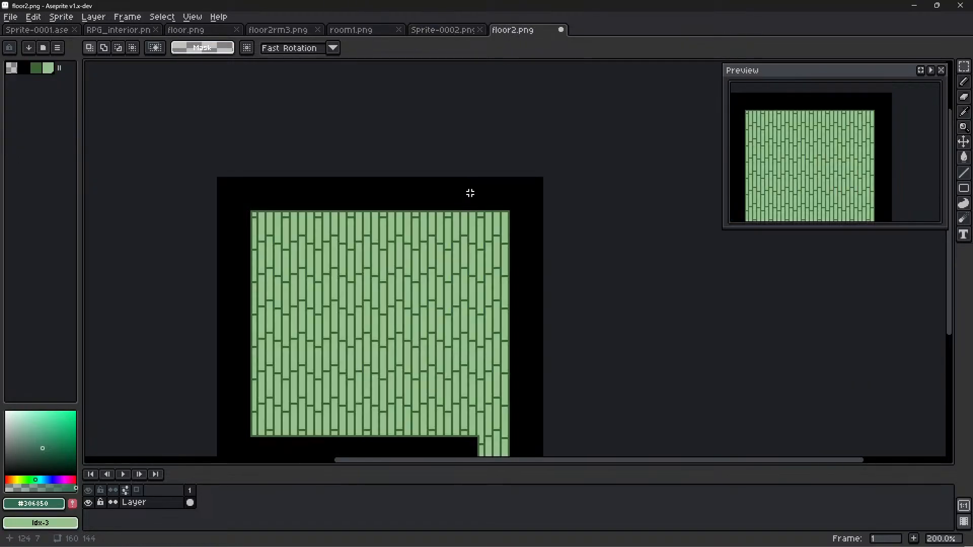
pyautogui.hotkey('ctrl', 'v')
pyautogui.moveTo(236, 408); pyautogui.dragTo(498, 198)
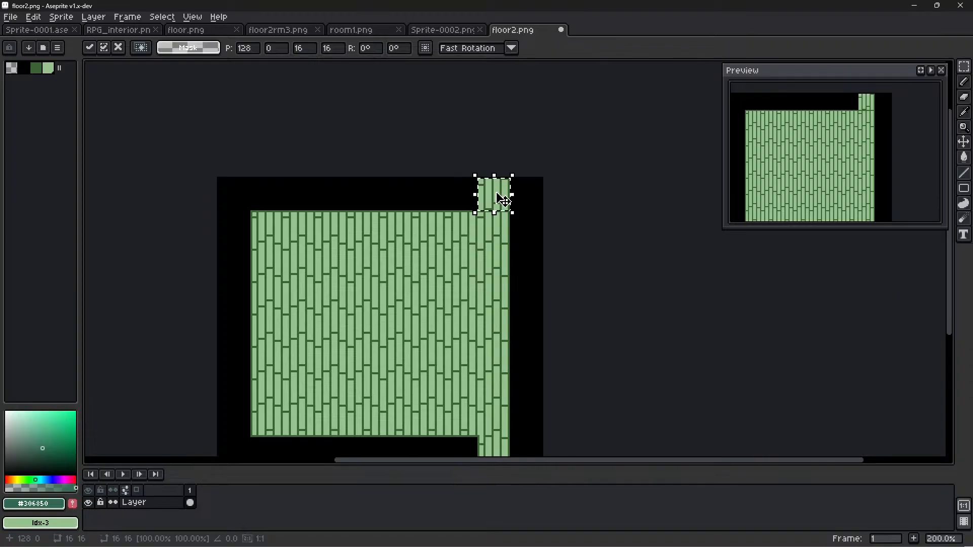
pyautogui.click(630, 244)
# Sample the light plank green and paint over the doubled dark seam on the doorway's second plank
pyautogui.scroll(3, 609, 270)
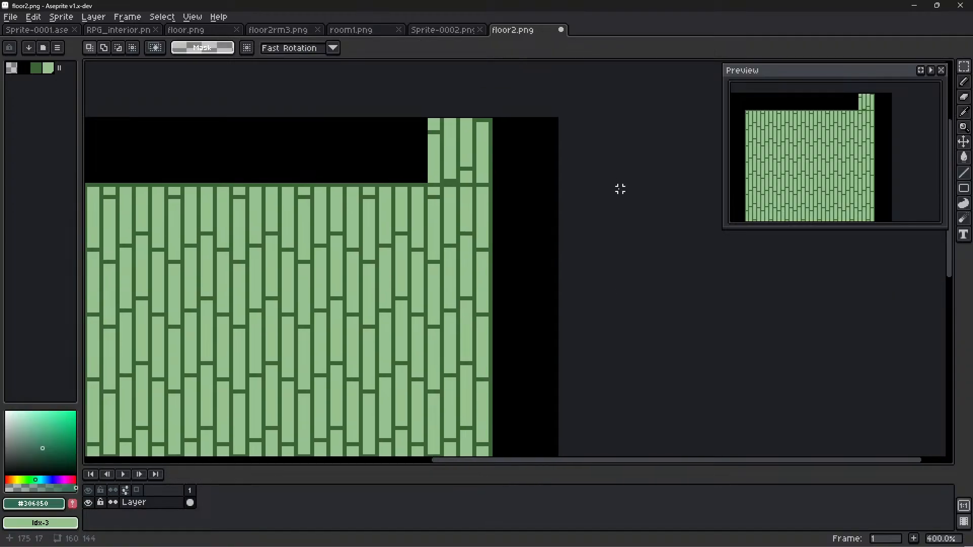
pyautogui.scroll(5, 628, 242)
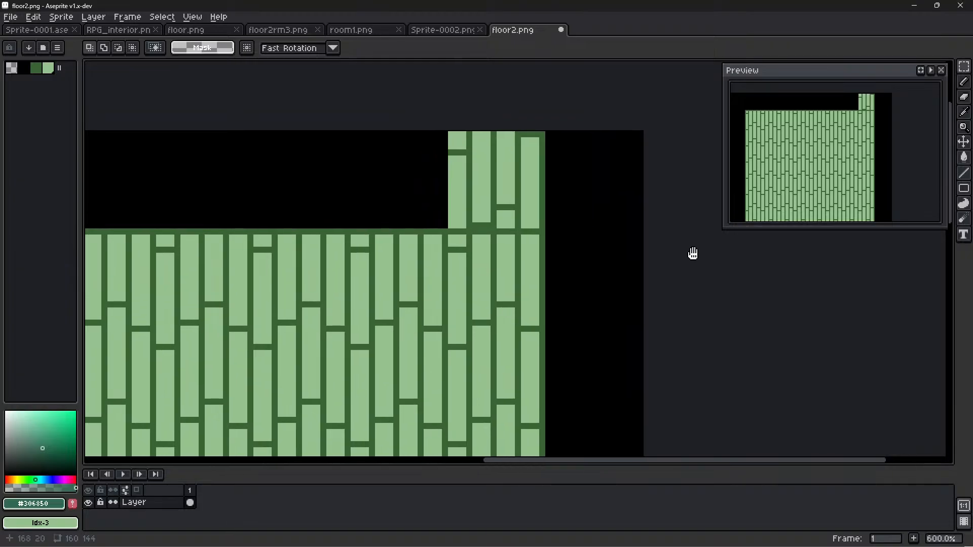
pyautogui.scroll(-1, 363, 244)
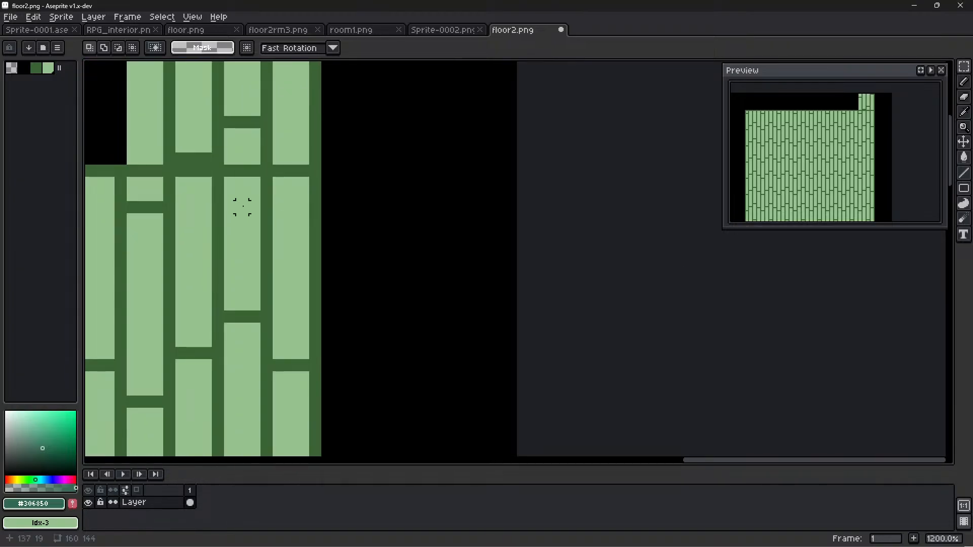
pyautogui.press('b')
pyautogui.press('i')
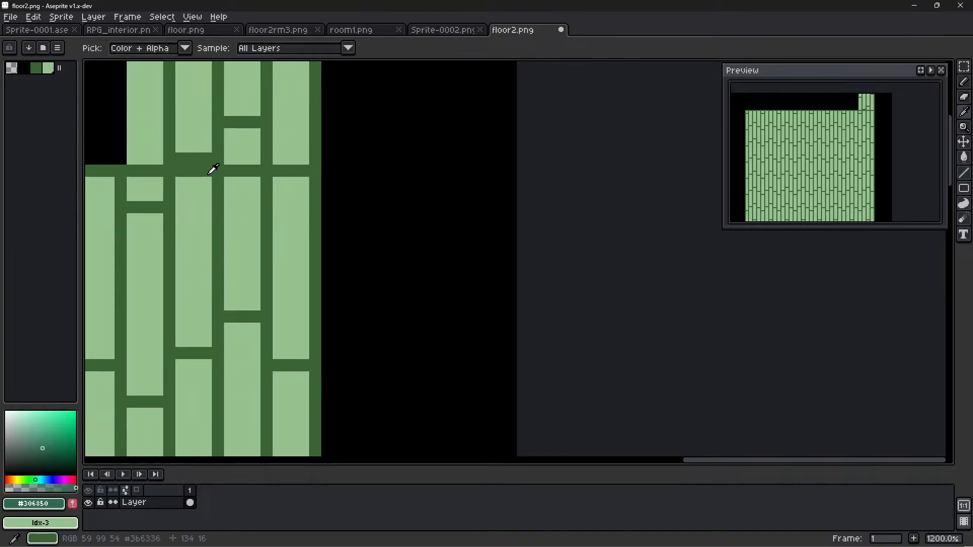
pyautogui.click(239, 152)
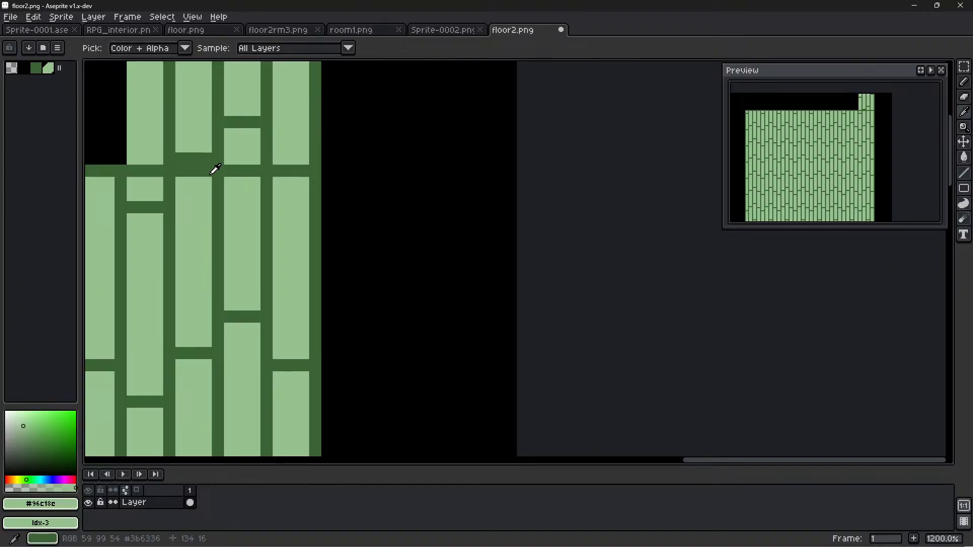
pyautogui.press('b')
pyautogui.moveTo(209, 168); pyautogui.dragTo(184, 173)
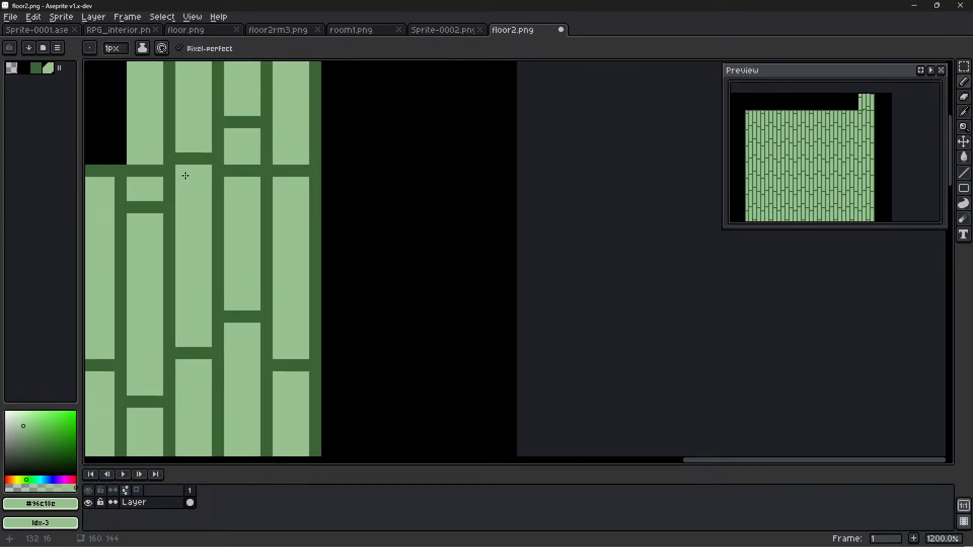
# Paint out the dark seams under the doorway's third and first planks so they run into the floor
pyautogui.click(327, 182)
pyautogui.moveTo(329, 178); pyautogui.dragTo(477, 252, button='middle')
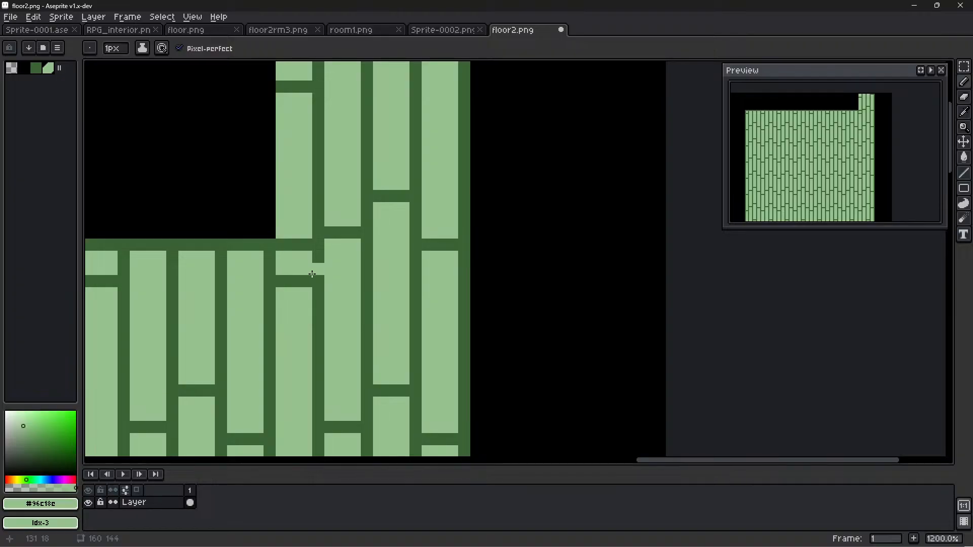
pyautogui.click(303, 247)
pyautogui.moveTo(303, 247); pyautogui.dragTo(277, 245)
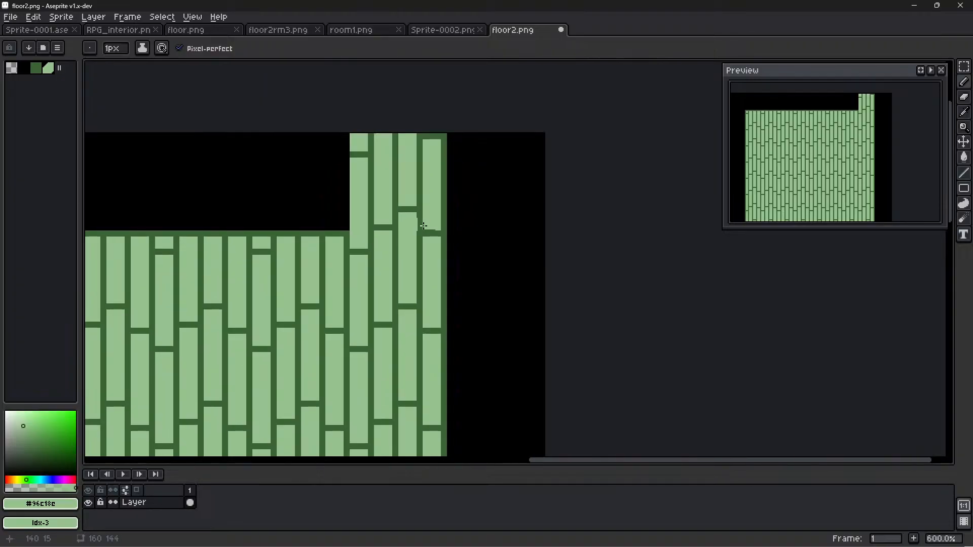
# Review the whole floor2.png room with its new doorway and save the file
pyautogui.scroll(-4, 425, 227)
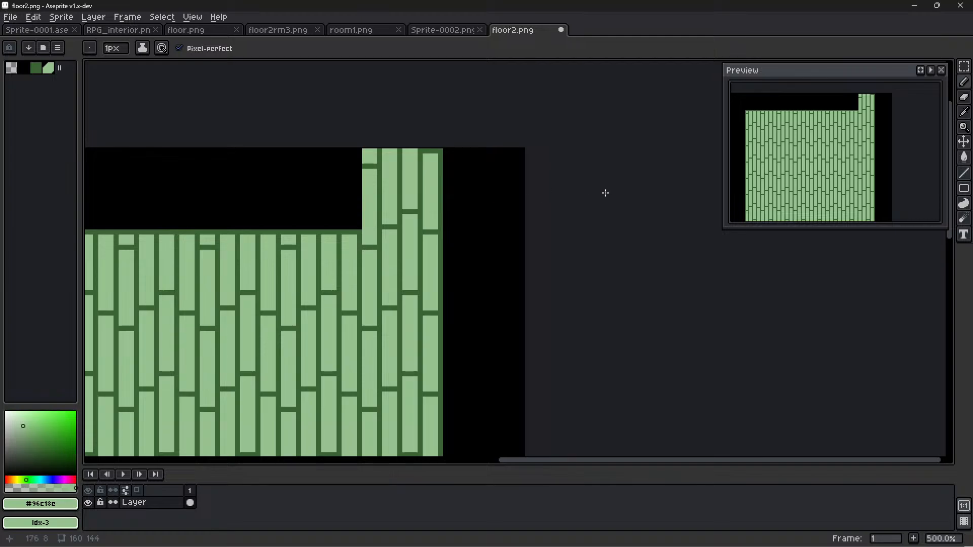
pyautogui.scroll(-3, 578, 248)
pyautogui.scroll(-1, 629, 240)
pyautogui.moveTo(645, 292); pyautogui.dragTo(578, 283, button='middle')
pyautogui.scroll(2, 556, 297)
pyautogui.scroll(-1, 529, 238)
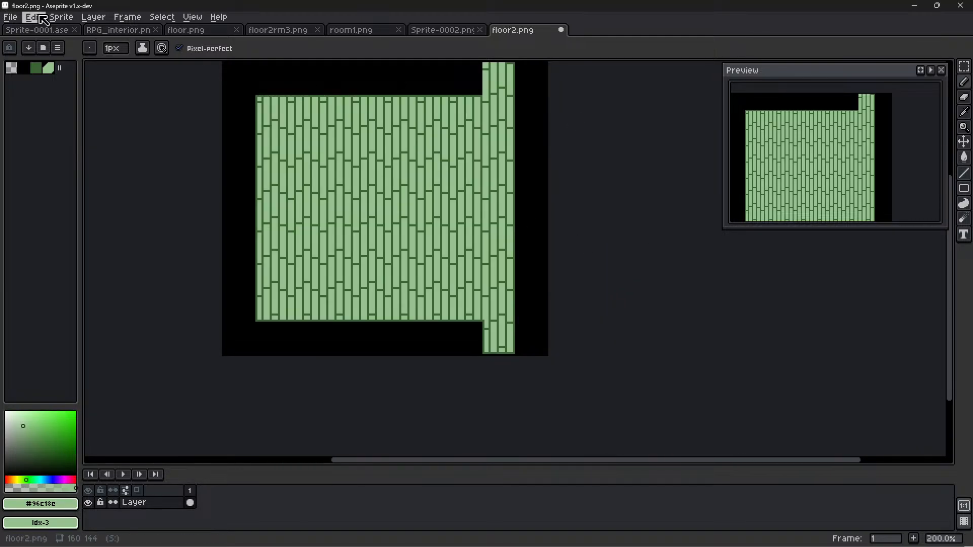
pyautogui.click(10, 17)
pyautogui.click(48, 68)
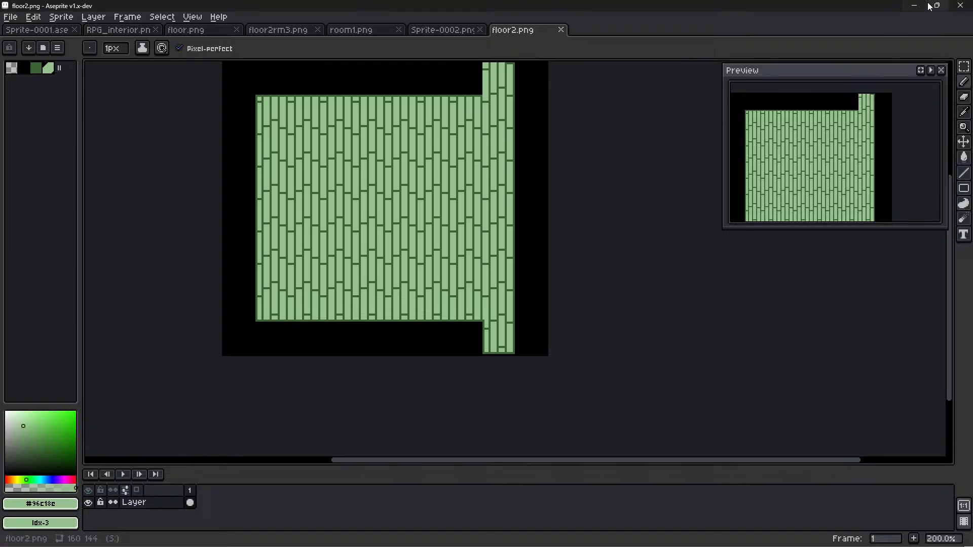
# Switch back to GB Studio and reselect floor2 as the background of Scene 2
pyautogui.click(722, 536)
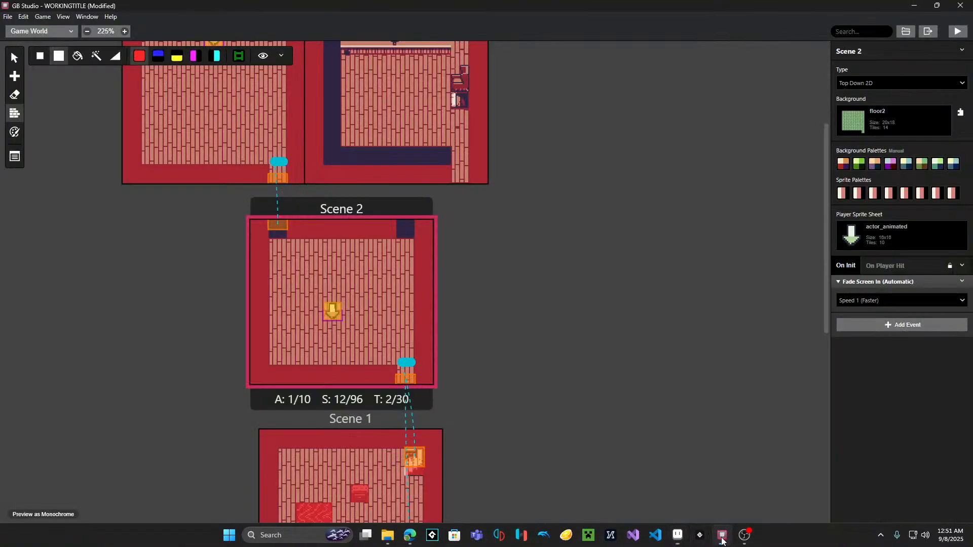
pyautogui.scroll(-1, 582, 231)
pyautogui.scroll(3, 577, 238)
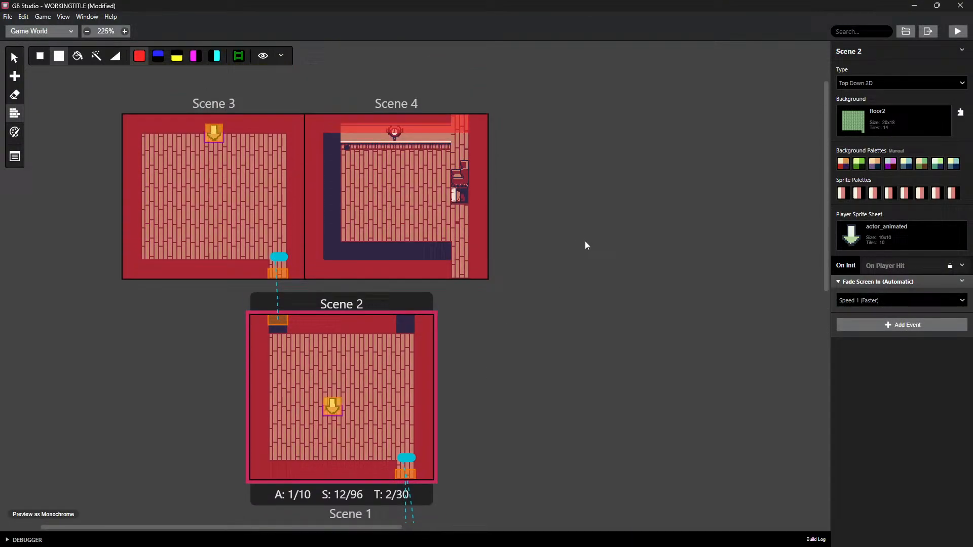
pyautogui.click(854, 120)
pyautogui.click(851, 187)
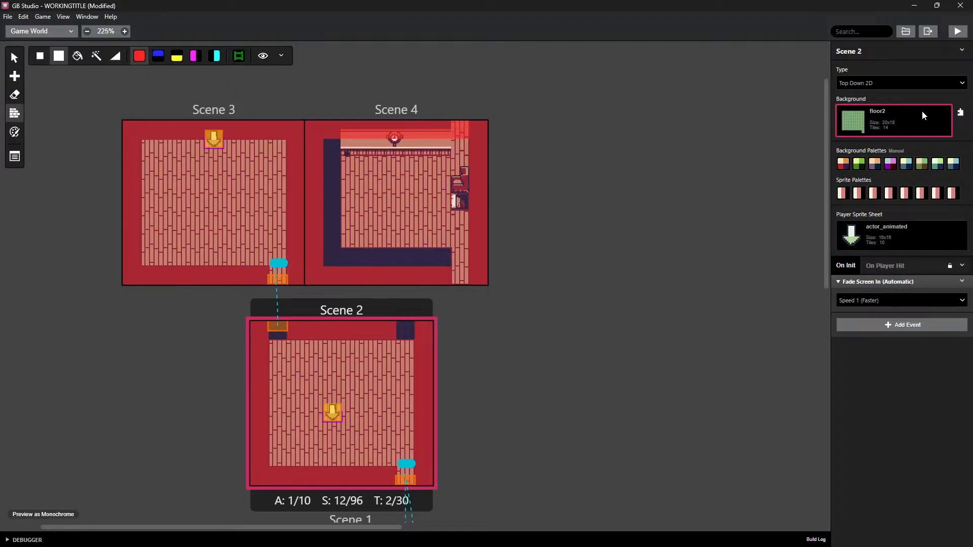
# Reload the project assets and refresh Scene 2's background by switching it to floor and back to floor2
pyautogui.click(8, 16)
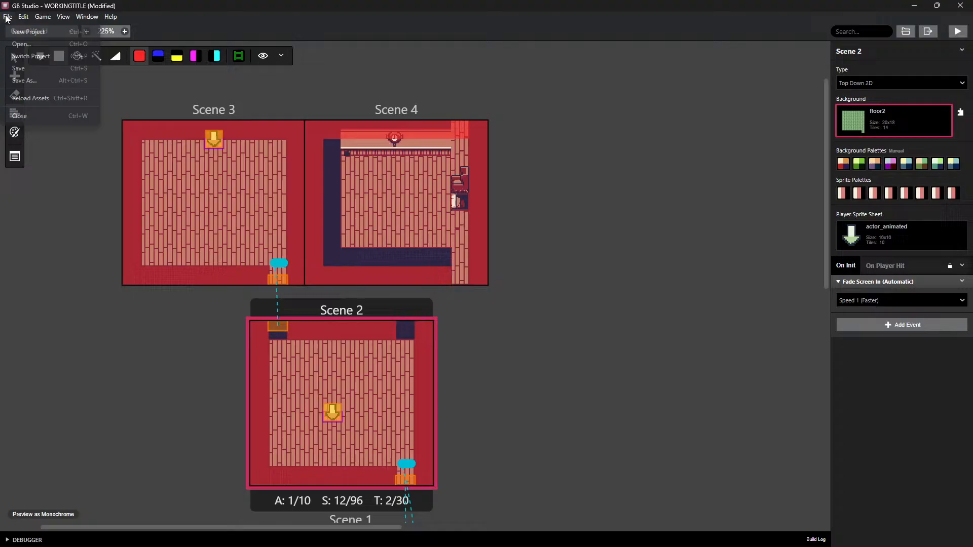
pyautogui.click(29, 97)
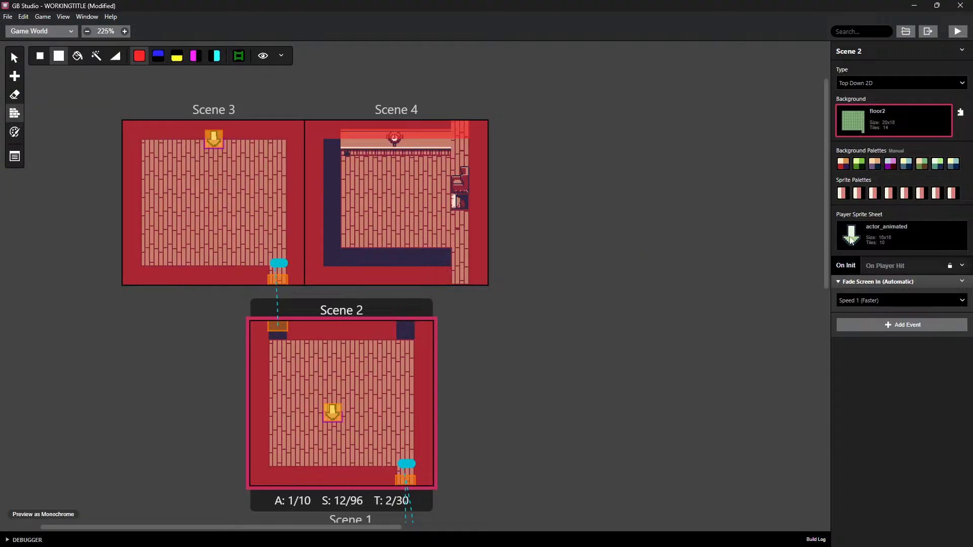
pyautogui.click(875, 121)
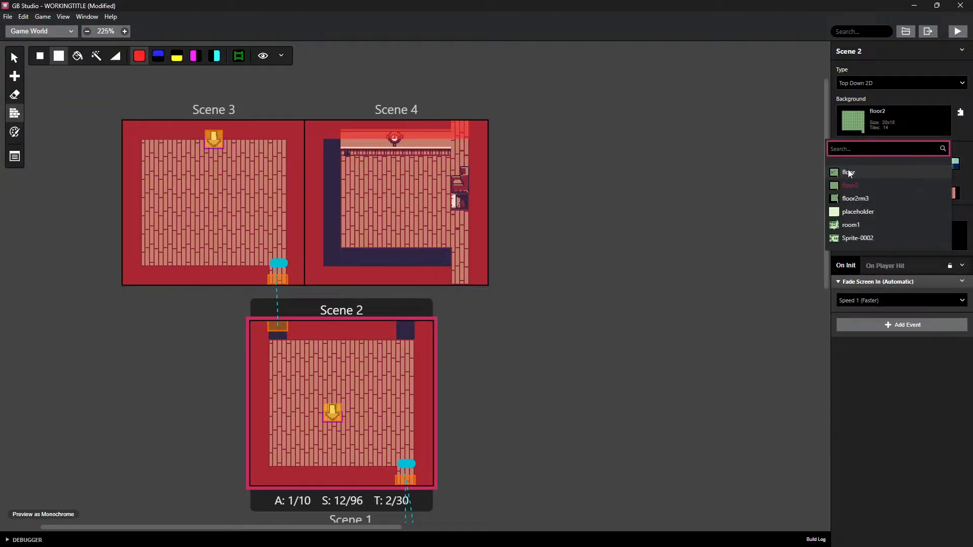
pyautogui.click(847, 169)
pyautogui.click(861, 121)
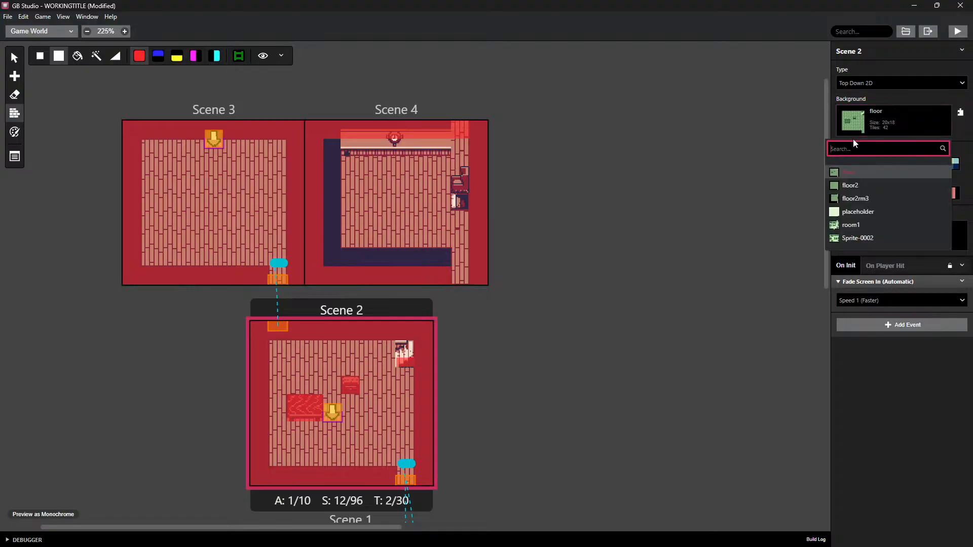
pyautogui.click(845, 185)
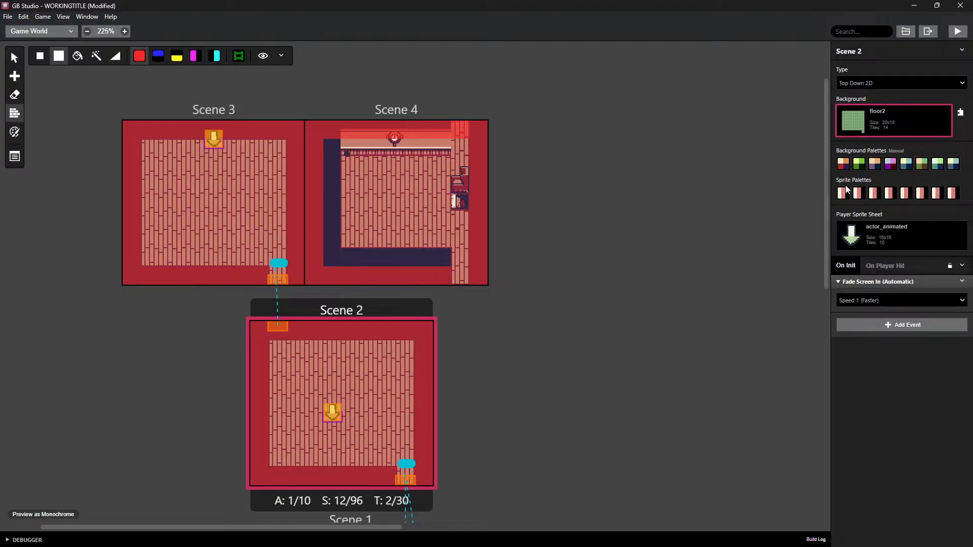
# Clear Scene 2's collisions from the upper-right doorway and from the two tiles below the upper-left trigger
pyautogui.click(402, 326)
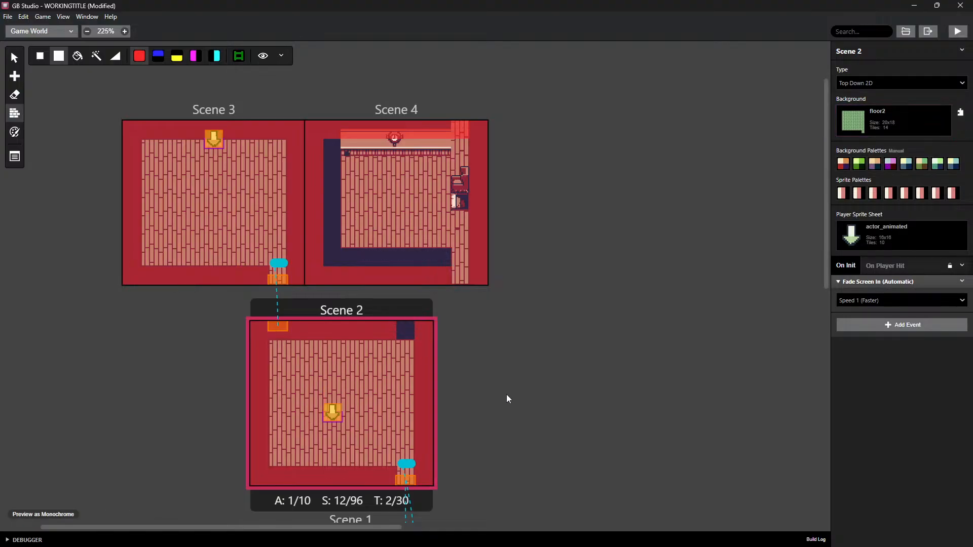
pyautogui.click(273, 327)
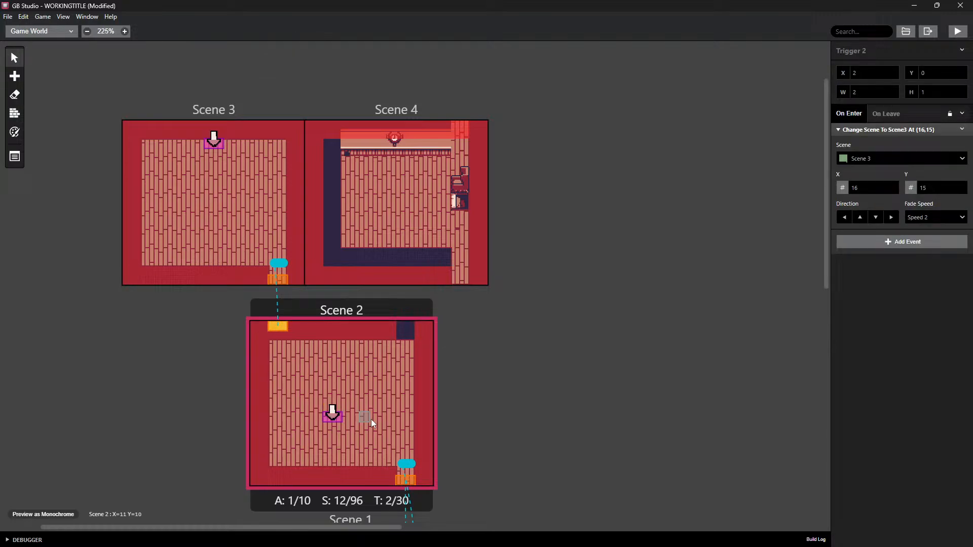
pyautogui.click(279, 335)
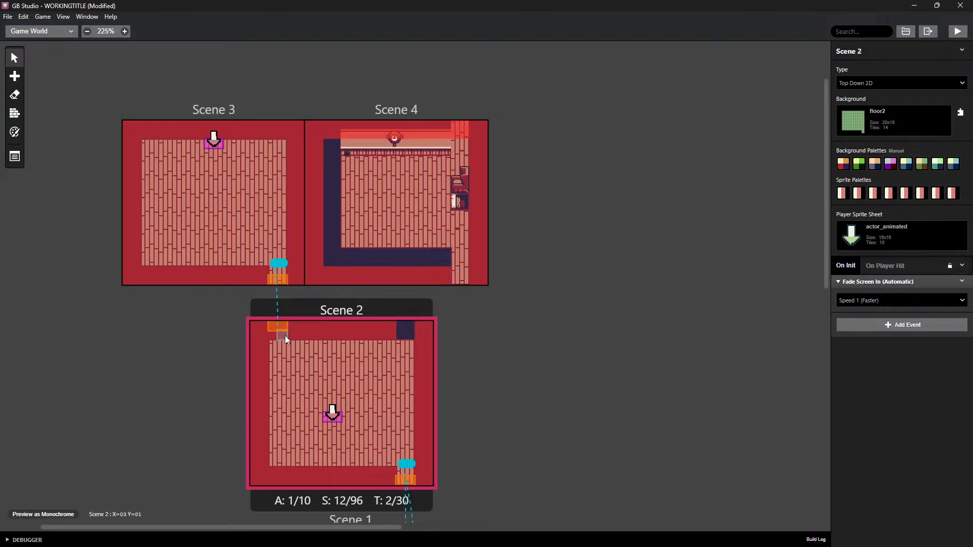
pyautogui.press('c')
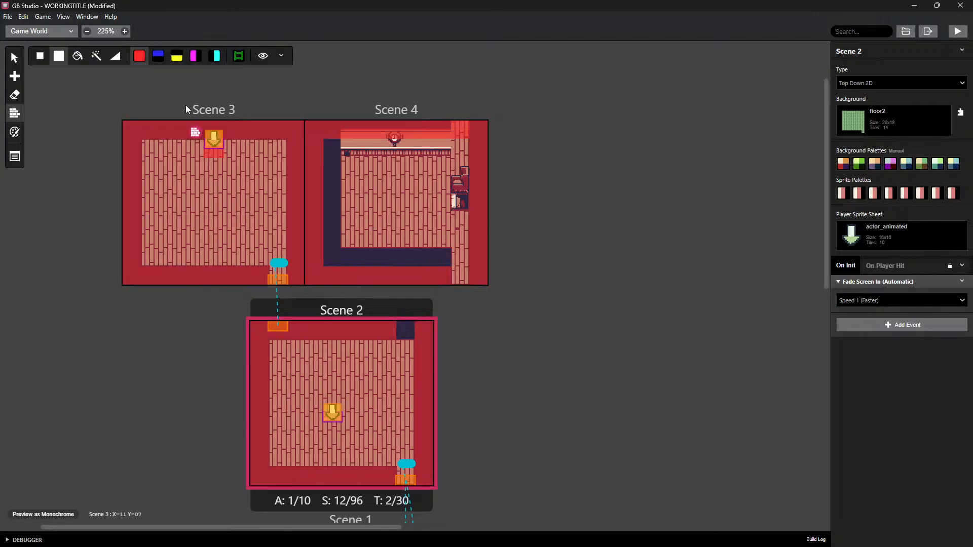
pyautogui.keyDown('ctrl'); pyautogui.scroll(6, 294, 410); pyautogui.keyUp('ctrl')
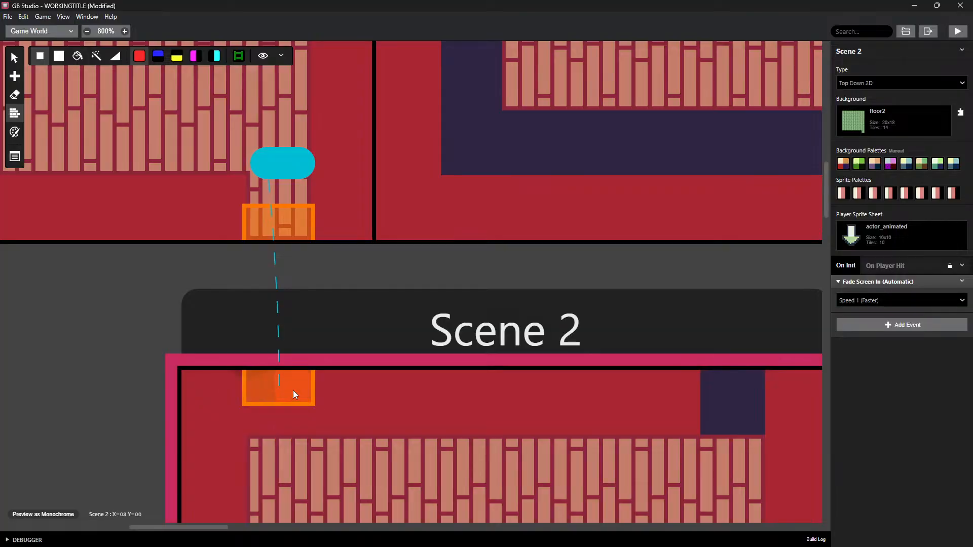
pyautogui.click(277, 390)
pyautogui.click(286, 422)
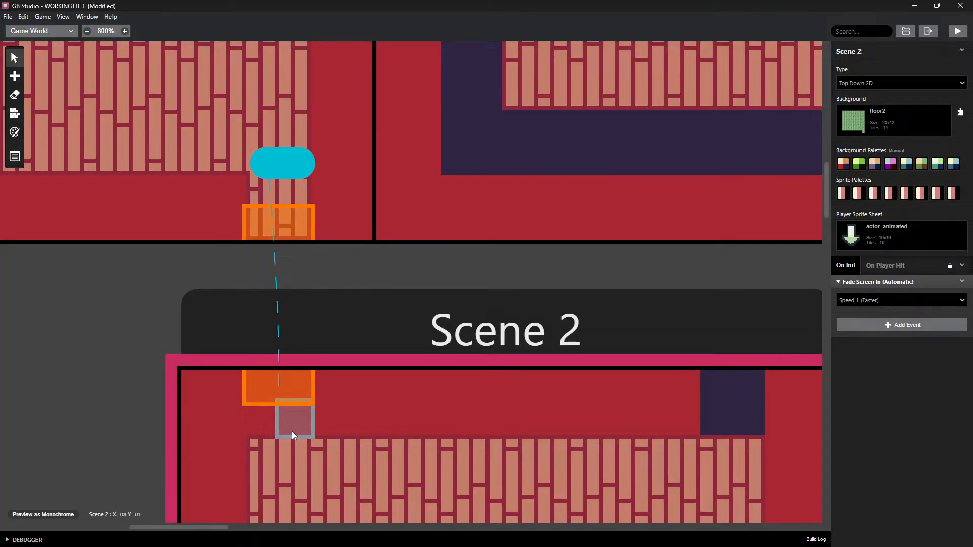
pyautogui.click(14, 113)
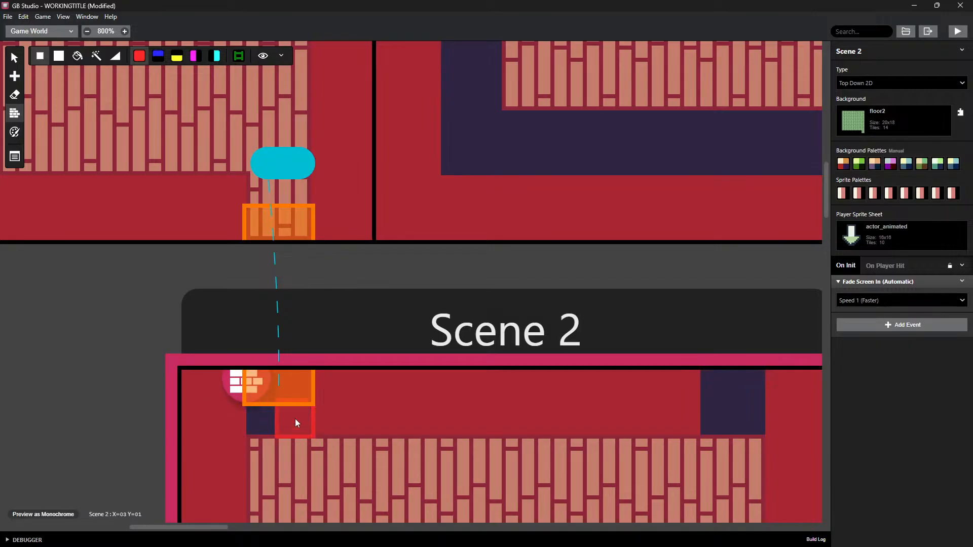
pyautogui.click(295, 397)
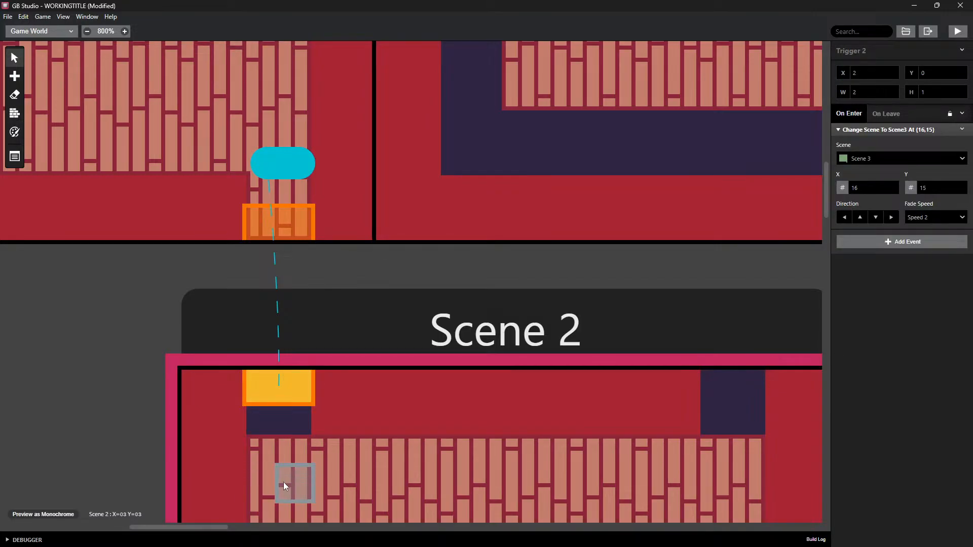
pyautogui.scroll(-3, 111, 297)
pyautogui.scroll(3, 94, 300)
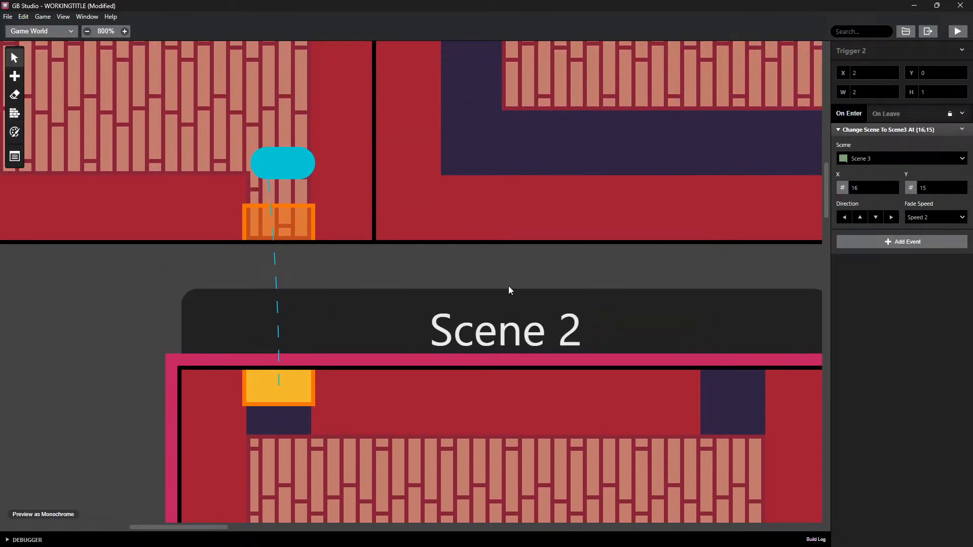
pyautogui.hscroll(2, 537, 268)
pyautogui.moveTo(569, 258); pyautogui.dragTo(293, 198, button='middle')
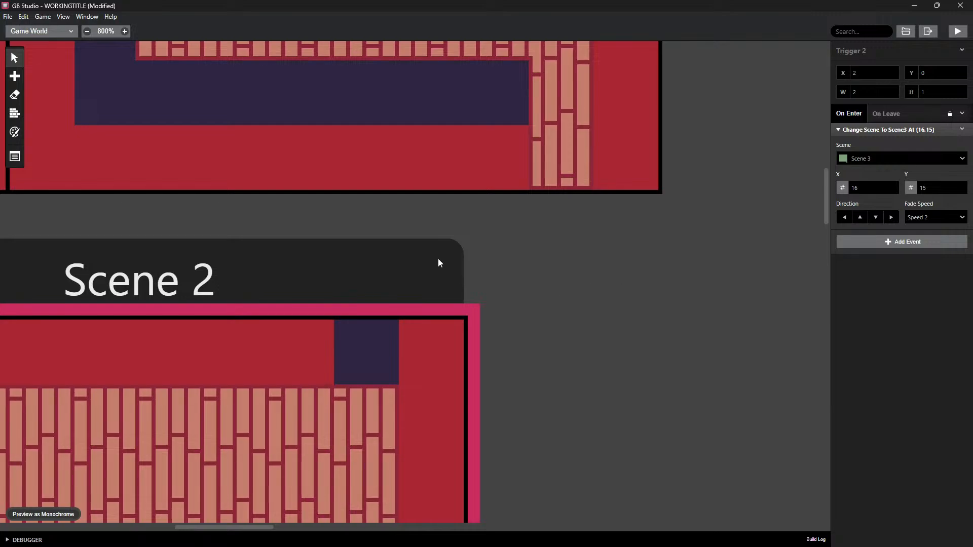
pyautogui.scroll(-2, 439, 263)
pyautogui.scroll(3, 394, 174)
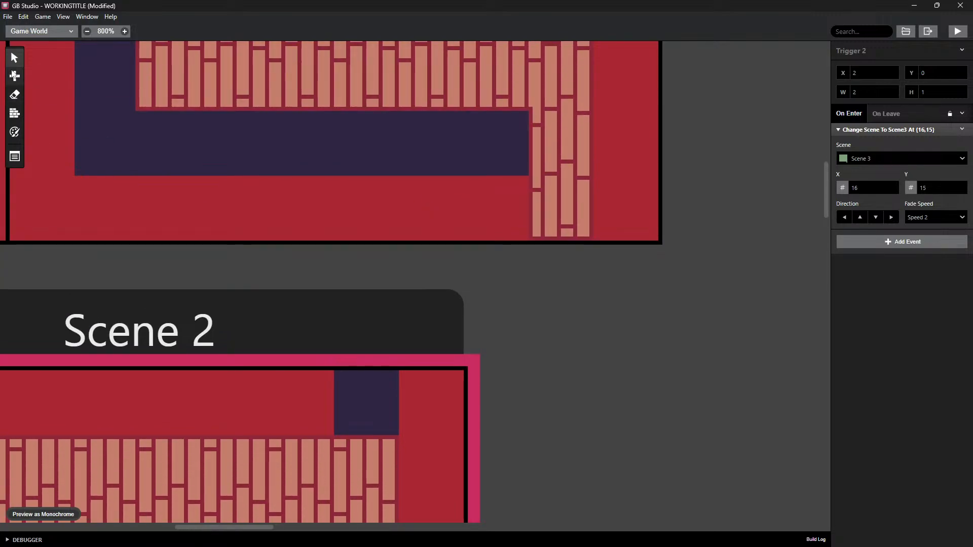
pyautogui.click(15, 76)
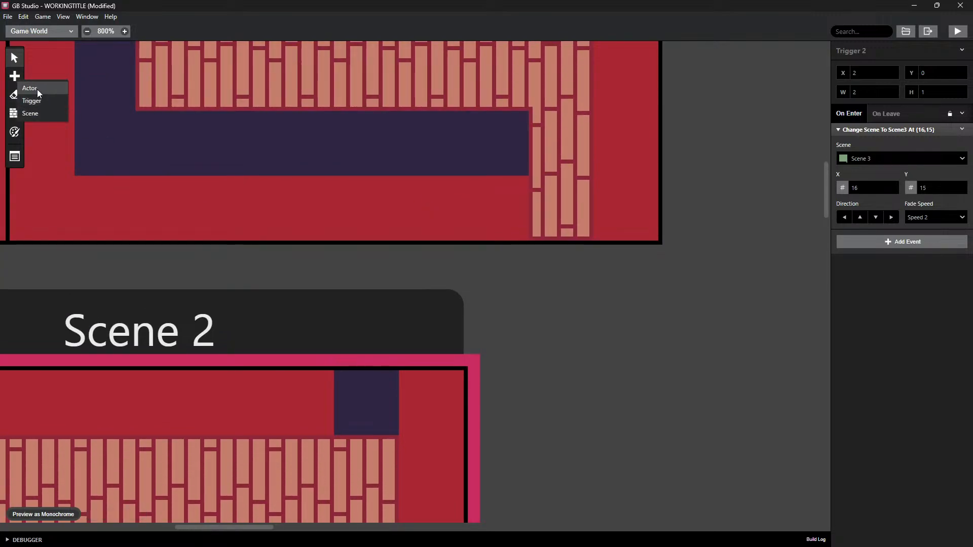
pyautogui.click(38, 100)
pyautogui.moveTo(357, 420); pyautogui.dragTo(388, 420)
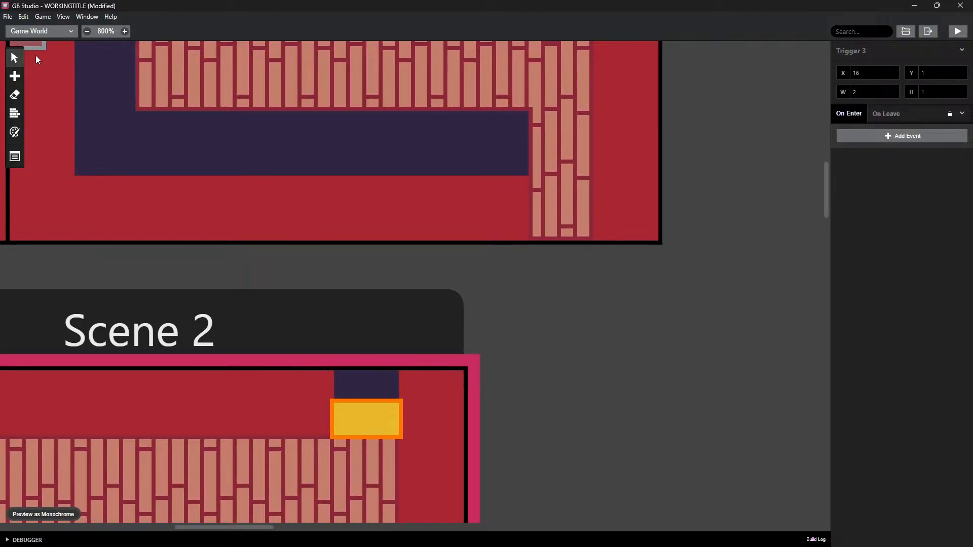
pyautogui.hotkey('ctrl', 'z')
pyautogui.hotkey('ctrl', 'z')
pyautogui.click(353, 390)
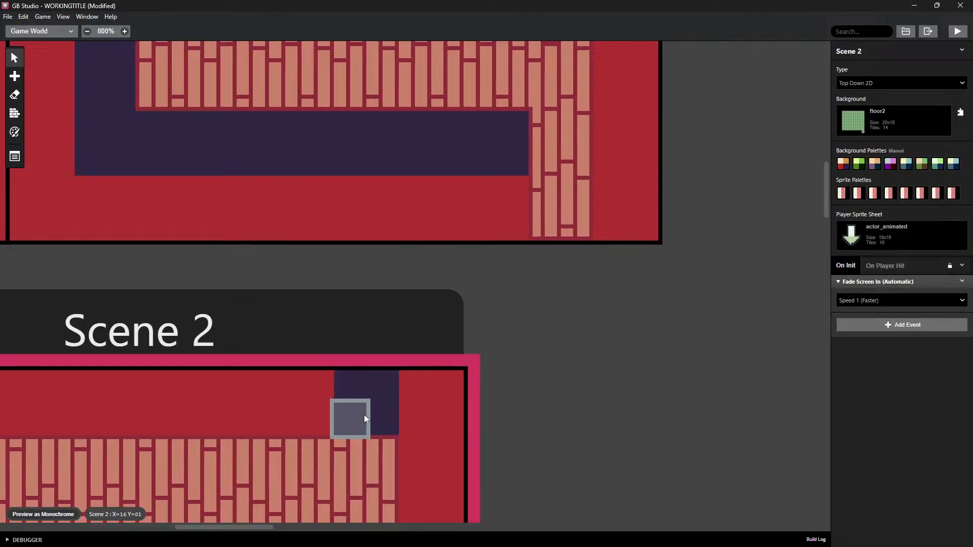
# Place a 2 by 2 tile trigger at X 16, Y 0 over Scene 2's upper-right doorway
pyautogui.click(14, 76)
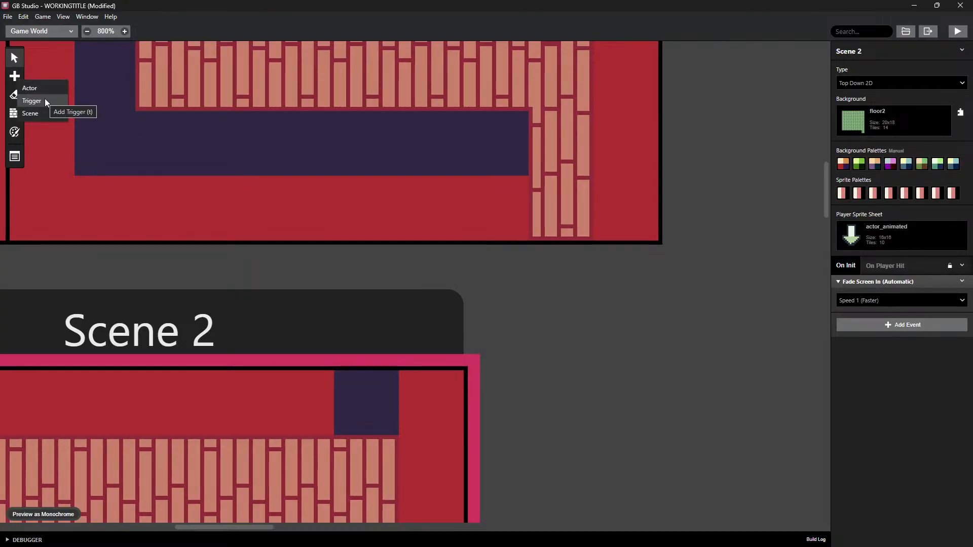
pyautogui.click(45, 101)
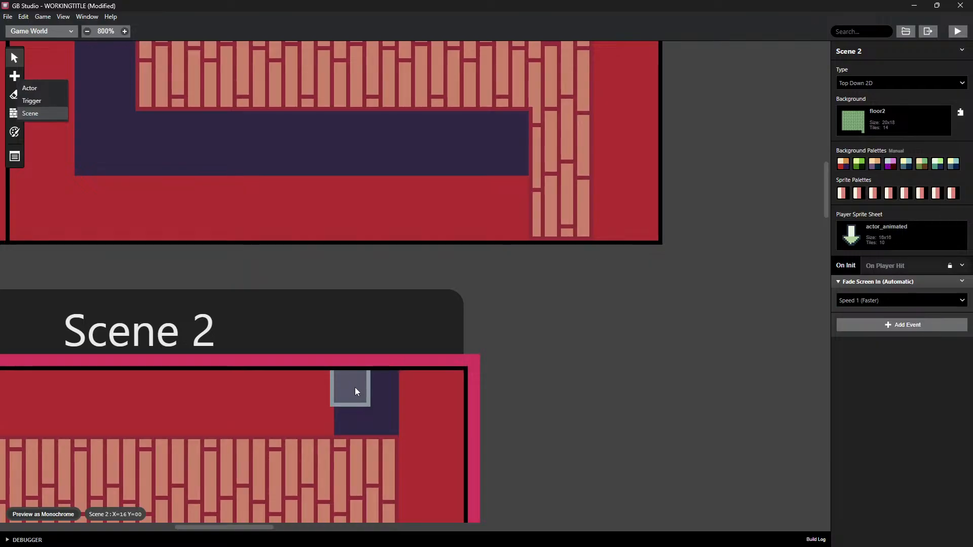
pyautogui.click(379, 413)
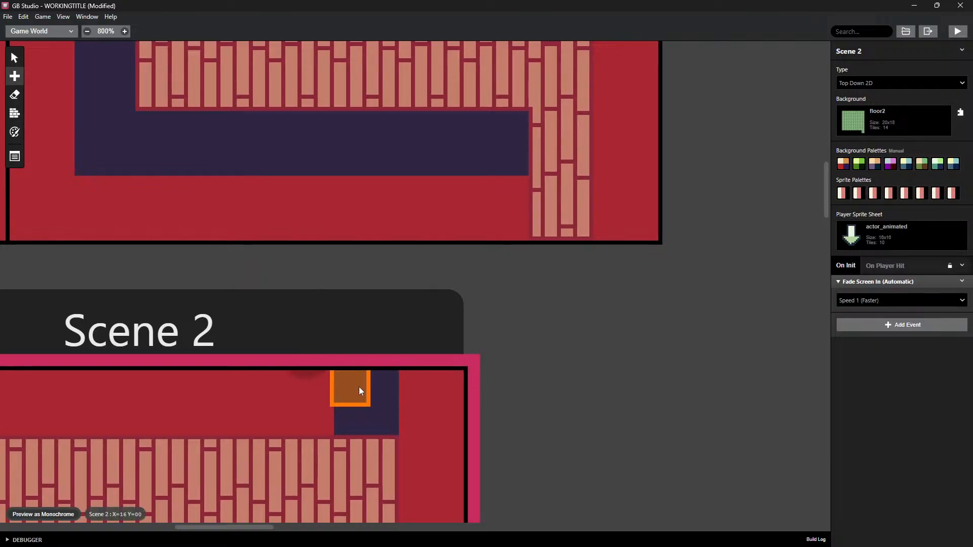
pyautogui.moveTo(358, 381); pyautogui.dragTo(383, 410)
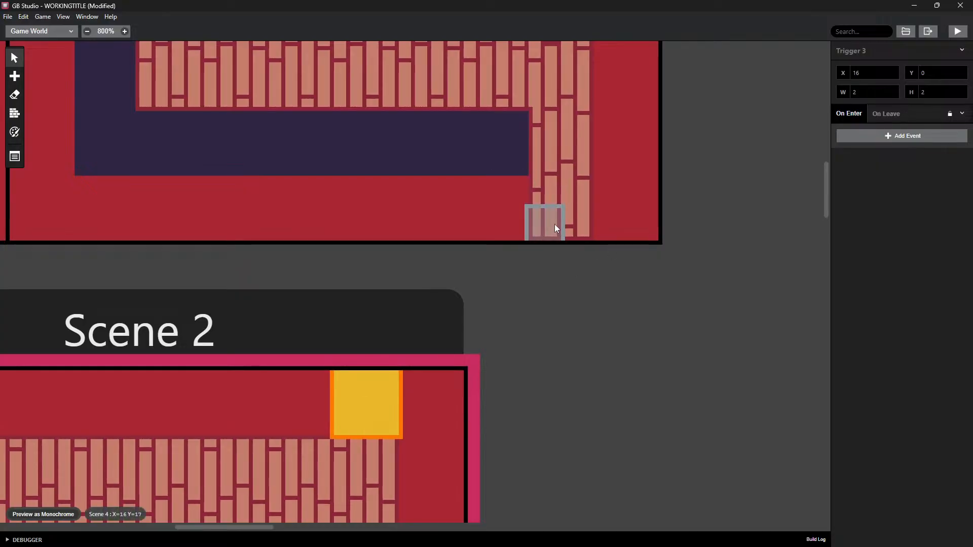
pyautogui.click(546, 192)
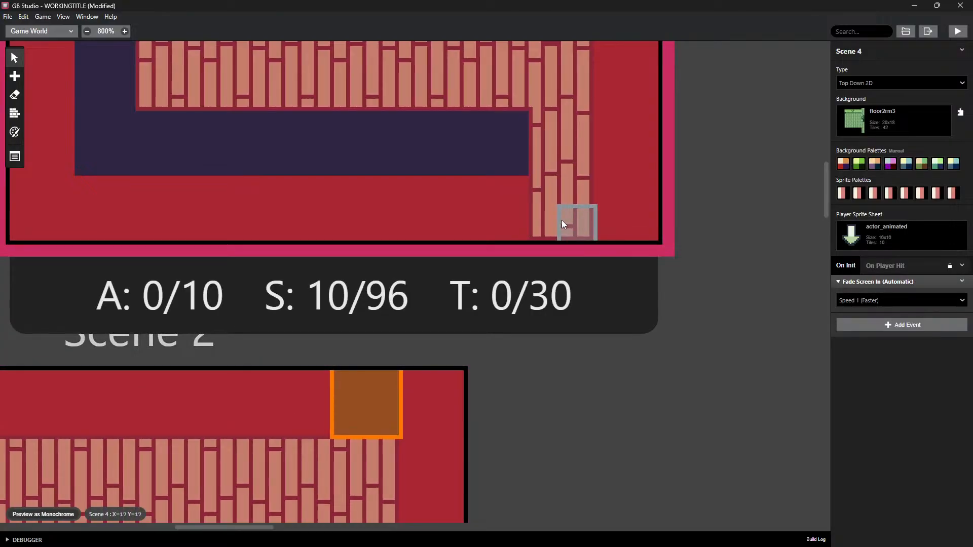
pyautogui.moveTo(540, 184); pyautogui.dragTo(576, 223)
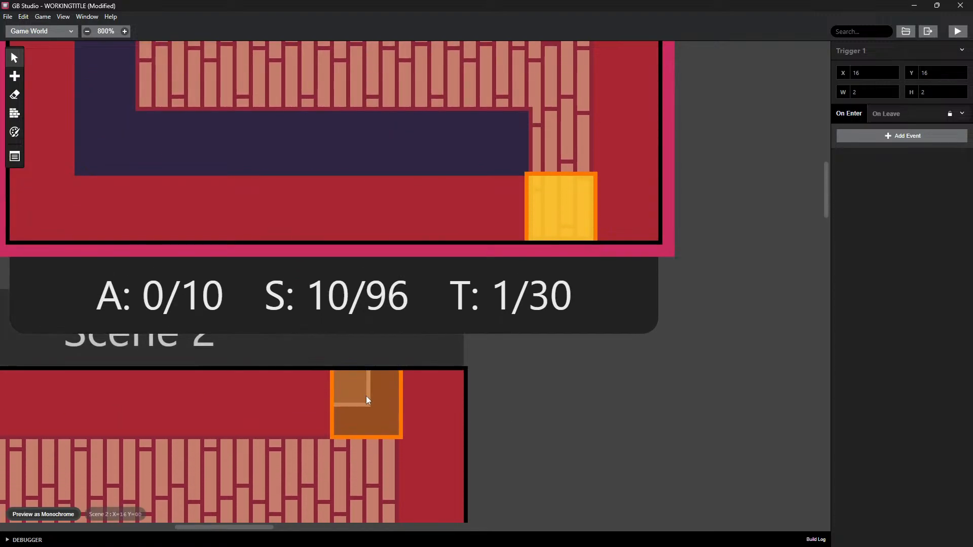
pyautogui.click(368, 395)
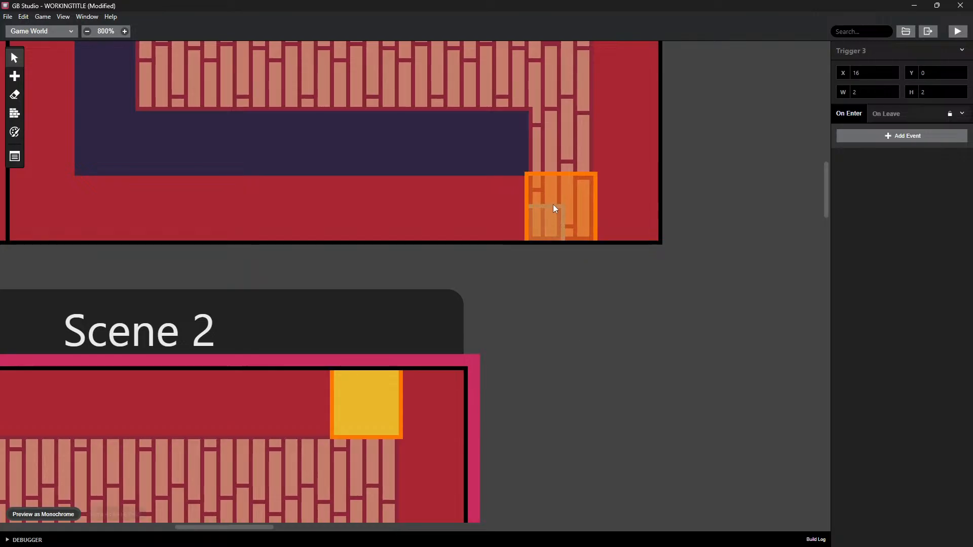
pyautogui.click(543, 191)
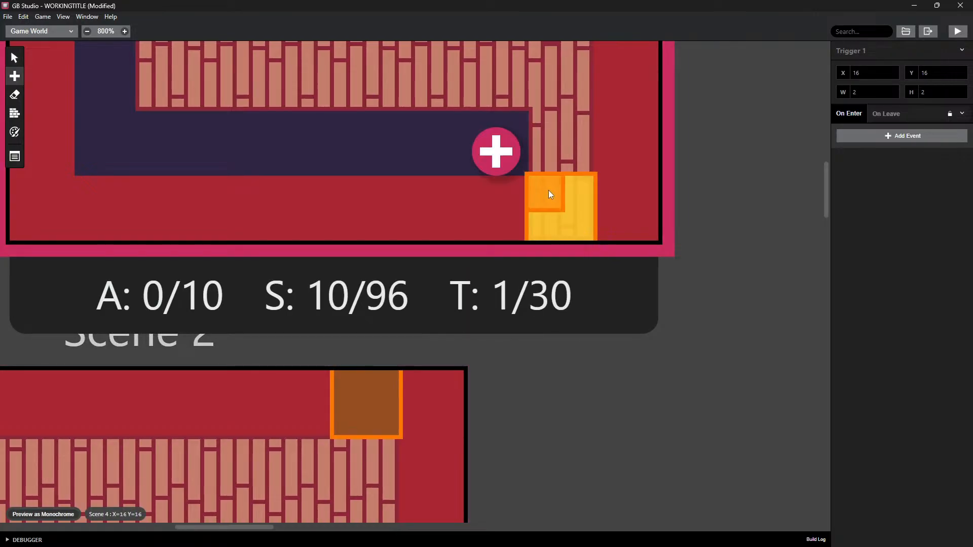
pyautogui.press('t')
pyautogui.click(547, 191)
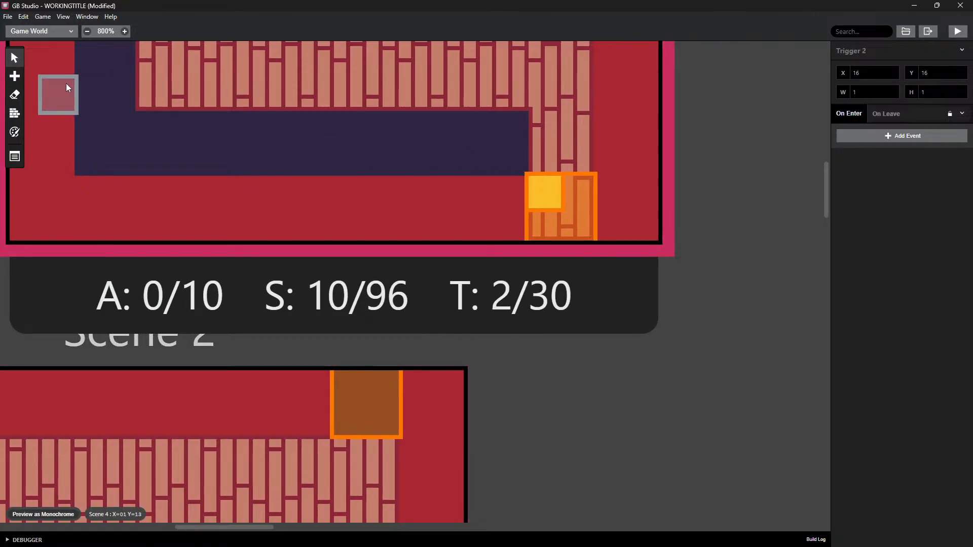
pyautogui.press('Delete')
pyautogui.hotkey('ctrl', 'z')
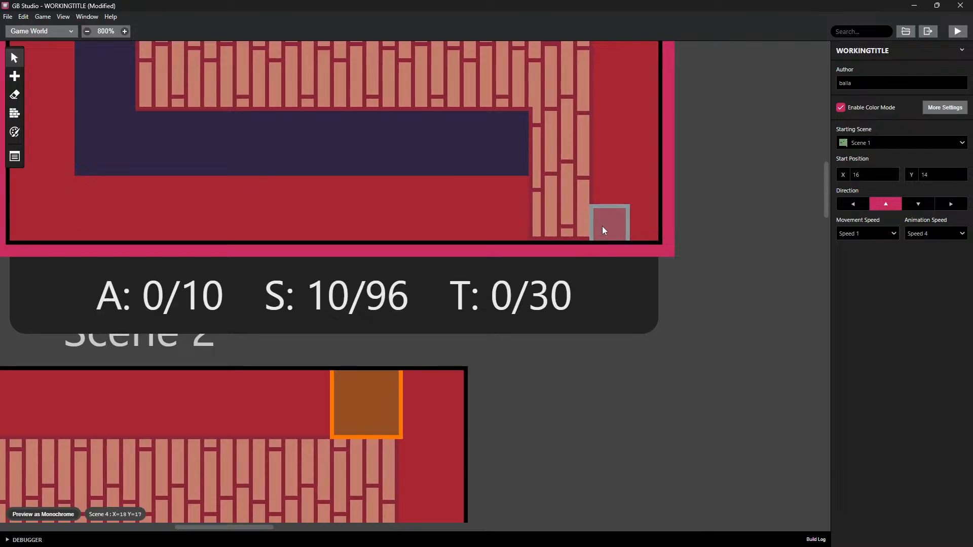
# Add a Change Scene event to Scene 2's upper-right trigger, leading to Scene 4 with its destination at X 16, Y 15
pyautogui.click(343, 407)
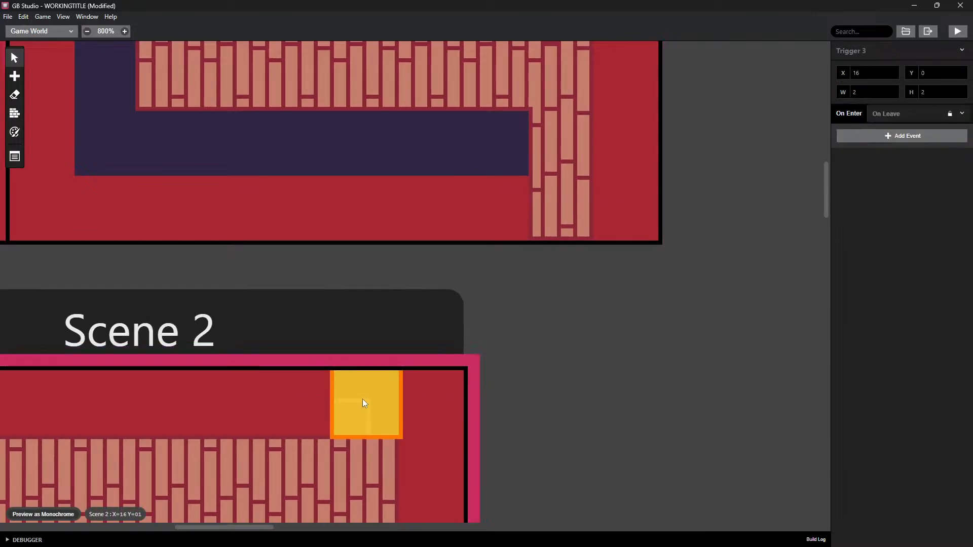
pyautogui.click(870, 136)
pyautogui.click(729, 189)
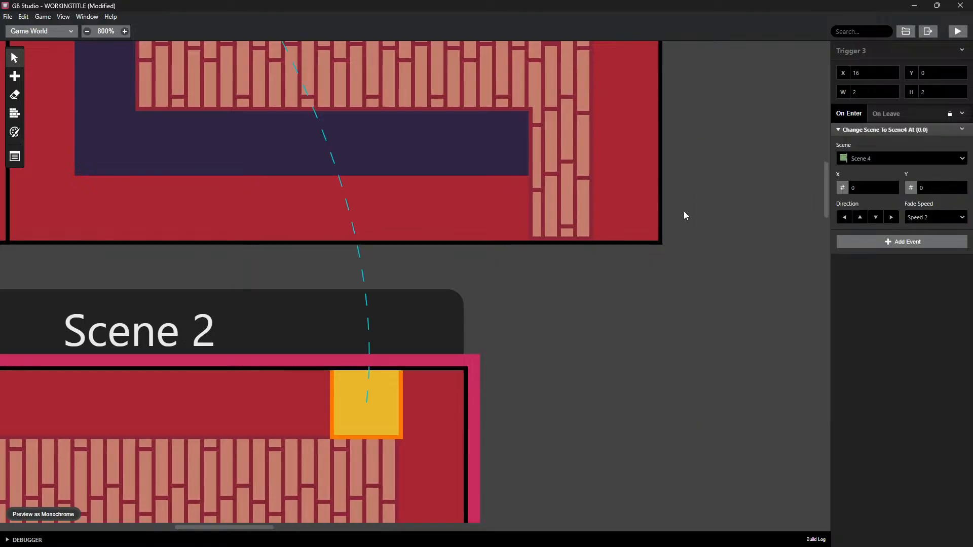
pyautogui.scroll(6, 613, 349)
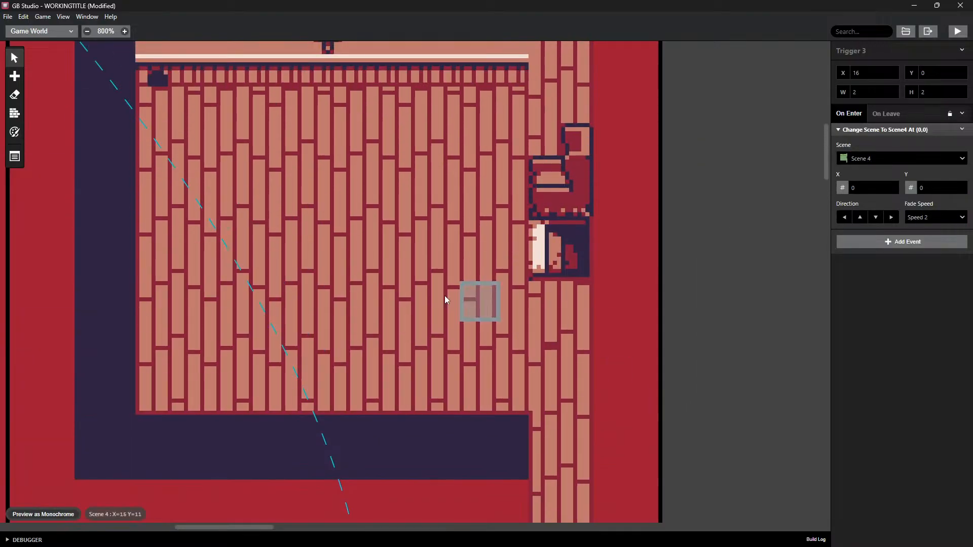
pyautogui.scroll(2, 243, 216)
pyautogui.moveTo(44, 81)
pyautogui.mouseDown()
pyautogui.moveTo(517, 313)
pyautogui.moveTo(540, 313)
pyautogui.moveTo(569, 347)
pyautogui.moveTo(552, 310)
pyautogui.mouseUp()
pyautogui.scroll(-5, 532, 312)
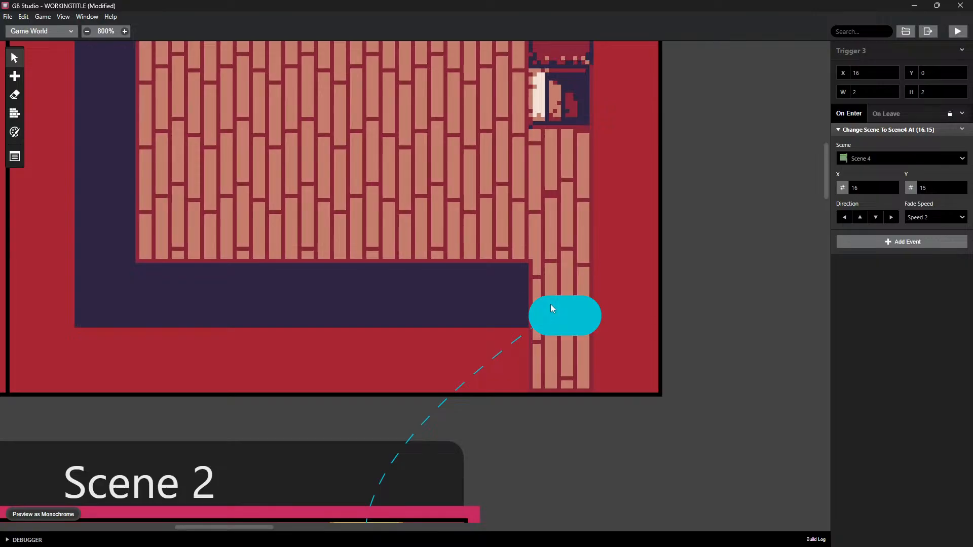
# Place a 2 by 2 tile trigger at X 16, Y 8 over the staircase below the chair in Scene 4
pyautogui.scroll(3, 660, 312)
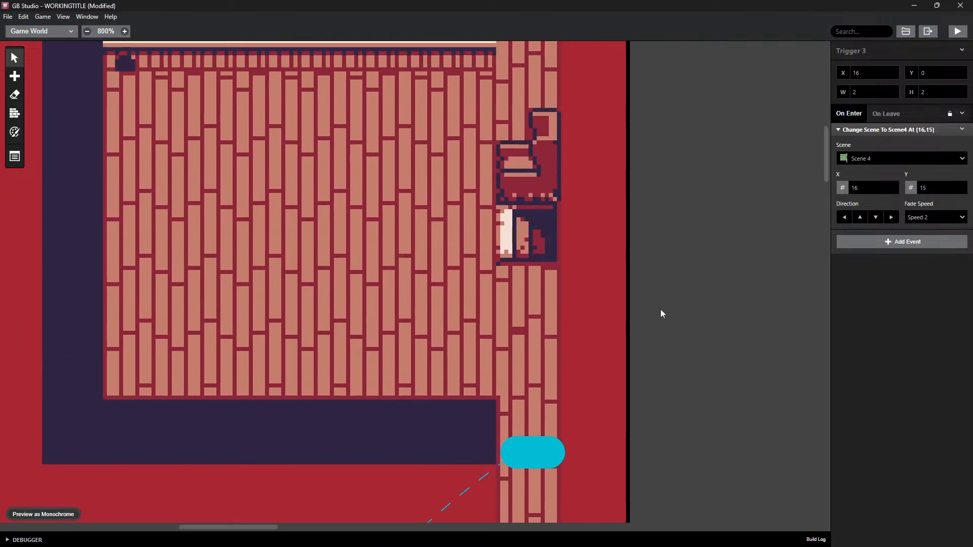
pyautogui.press('t')
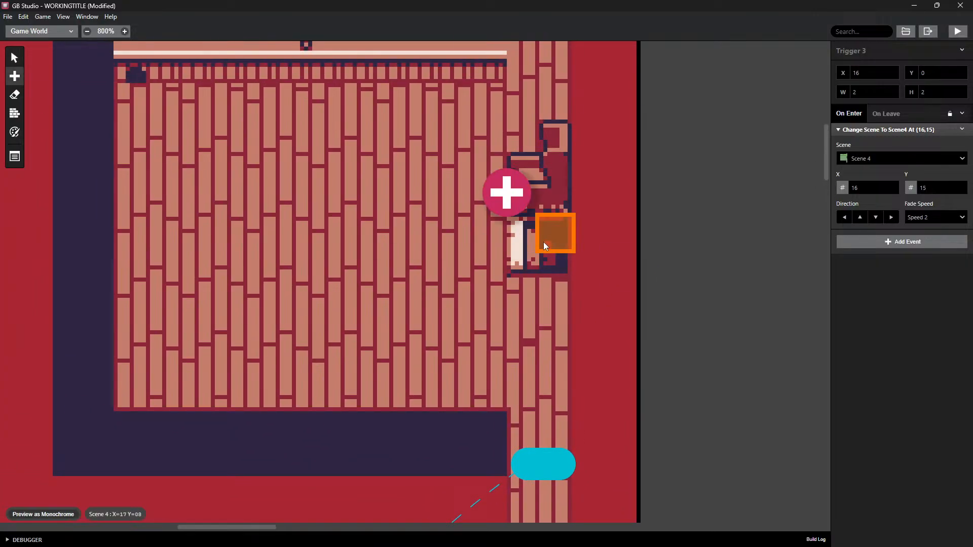
pyautogui.click(530, 234)
pyautogui.moveTo(530, 234); pyautogui.dragTo(543, 255)
pyautogui.scroll(-3, 760, 233)
pyautogui.scroll(3, 816, 174)
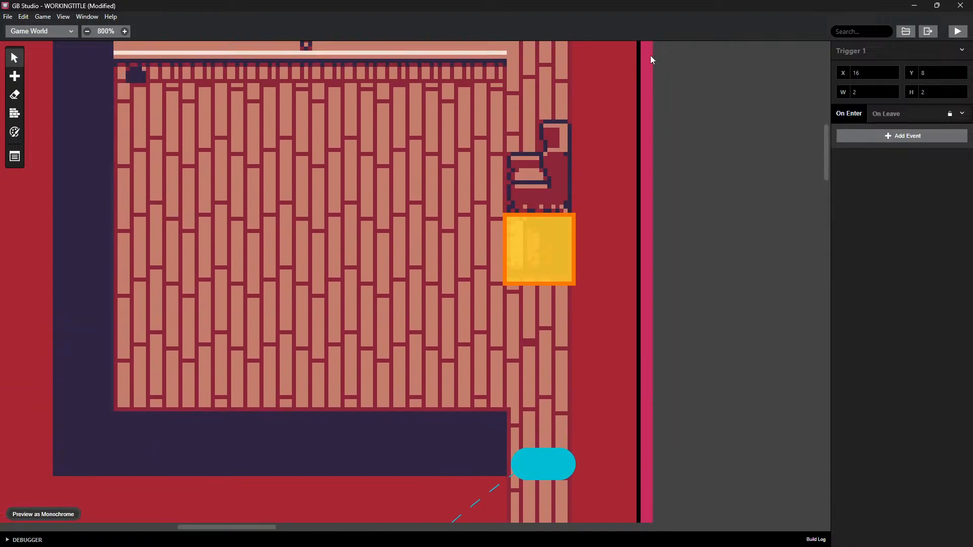
# Add a new scene to the game world in the empty space beside Scene 4
pyautogui.keyDown('ctrl'); pyautogui.scroll(-5, 761, 268); pyautogui.keyUp('ctrl')
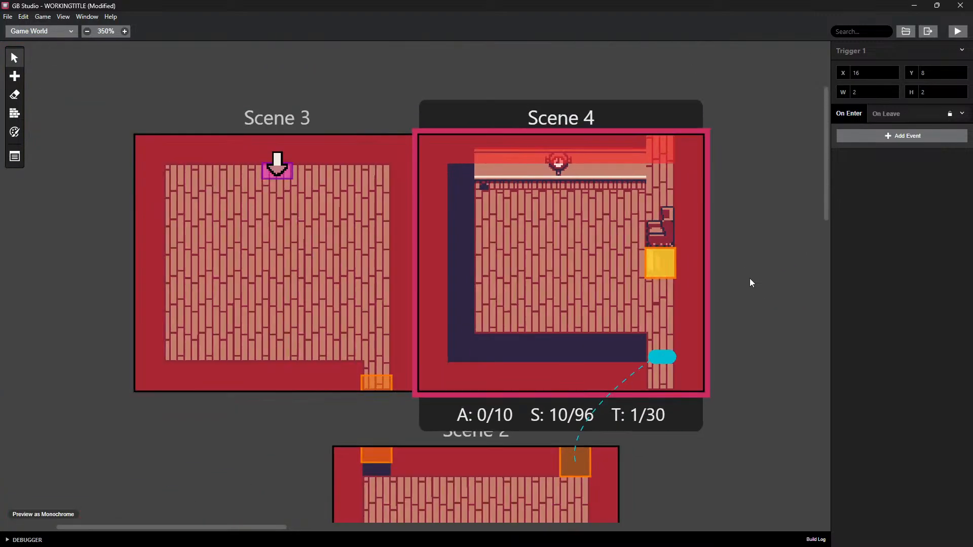
pyautogui.moveTo(772, 315); pyautogui.dragTo(651, 289, button='middle')
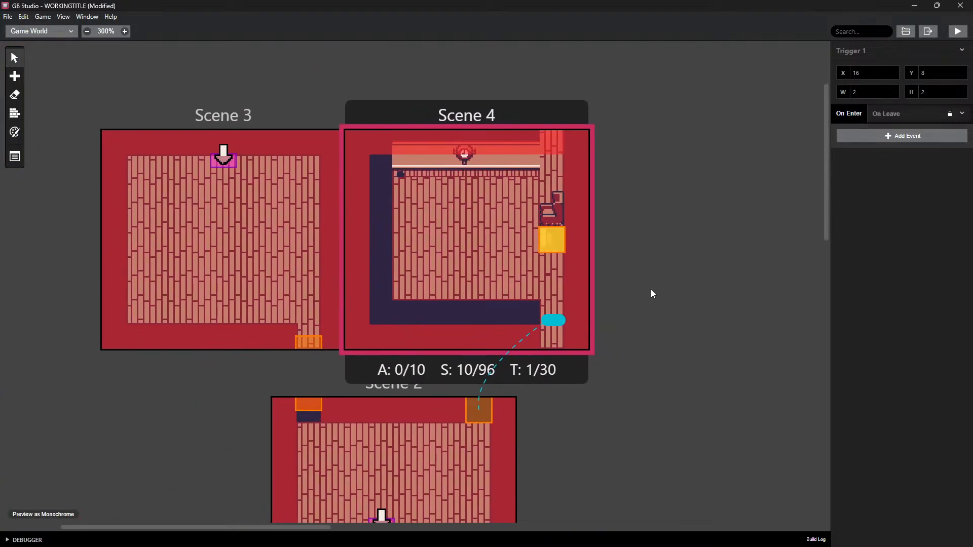
pyautogui.click(14, 76)
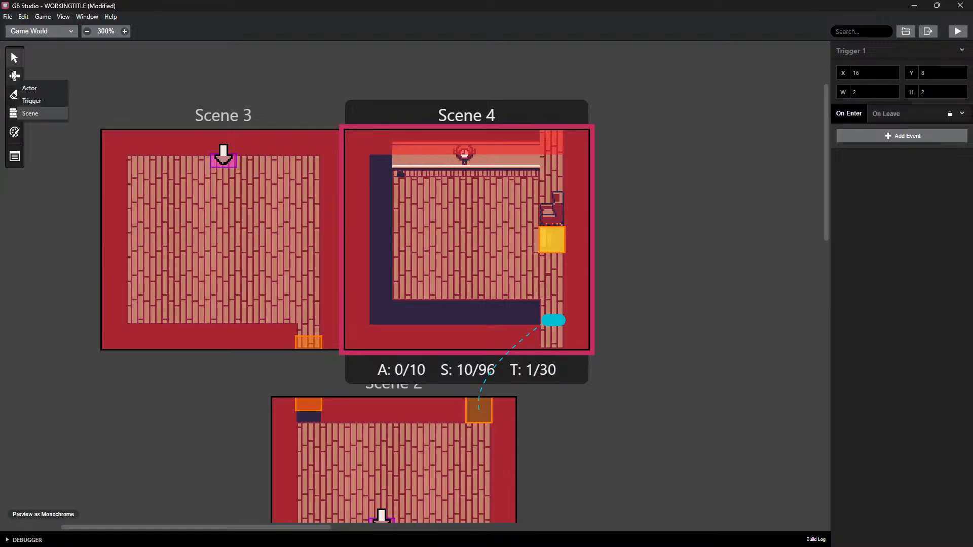
pyautogui.click(32, 117)
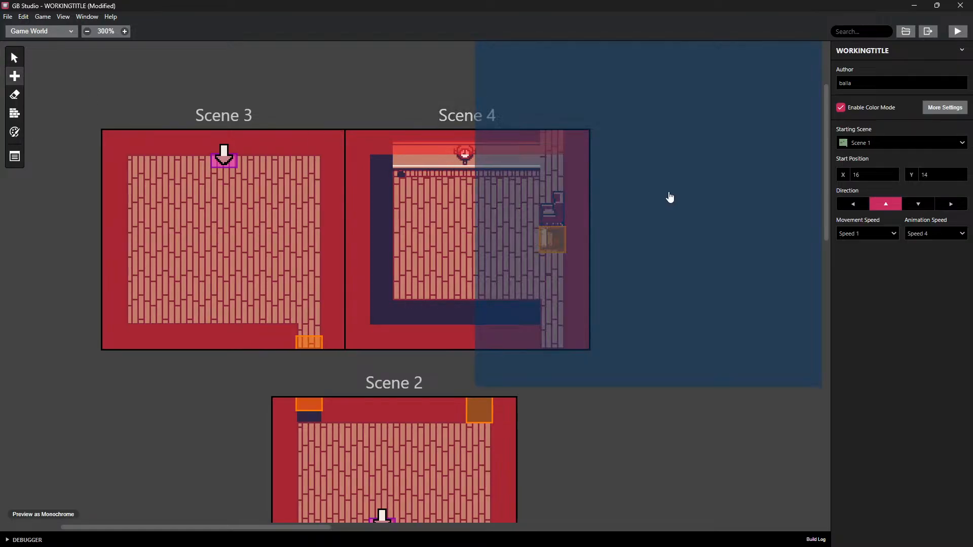
pyautogui.click(792, 278)
pyautogui.moveTo(704, 395); pyautogui.dragTo(472, 418, button='middle')
# Set Scene 5's background to Sprite-0002 and move the scene slightly down, against the edge of Scene 4
pyautogui.click(907, 134)
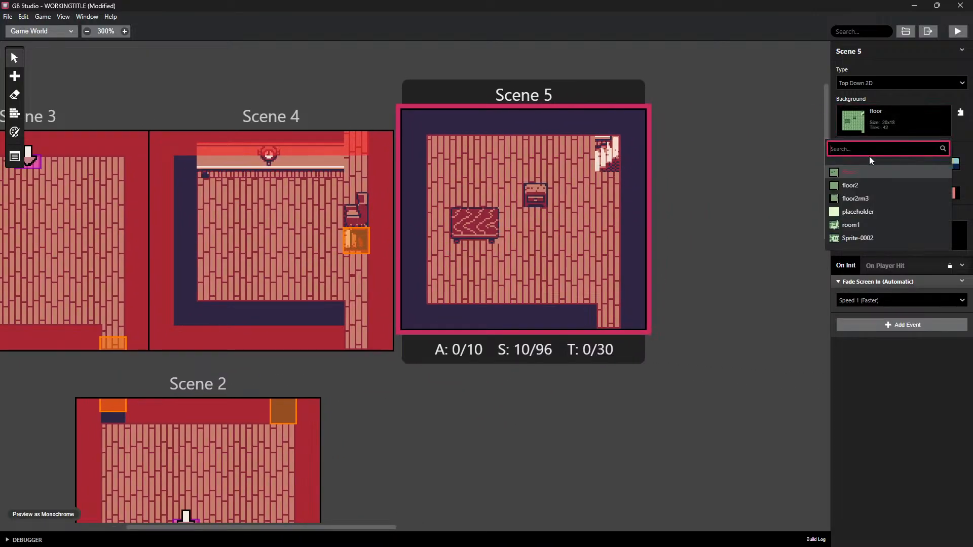
pyautogui.click(852, 237)
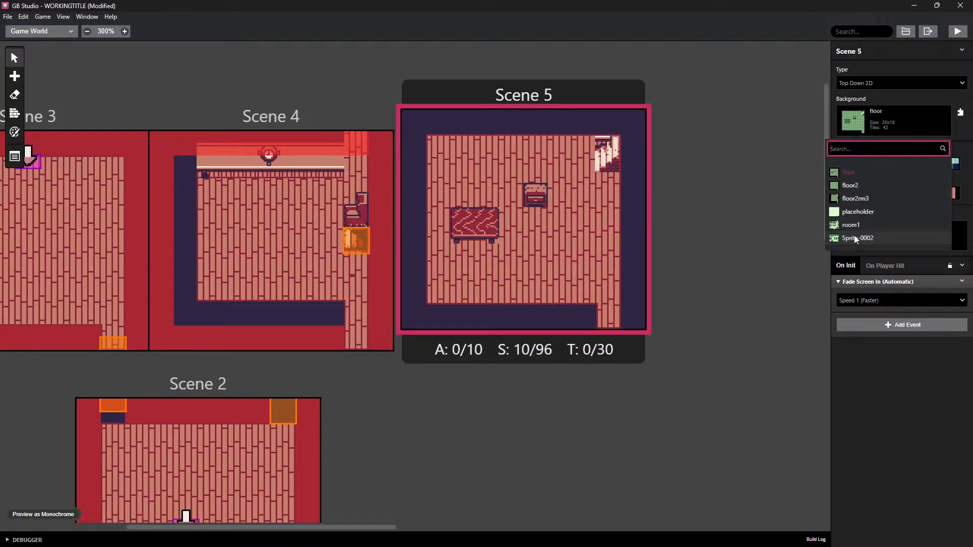
pyautogui.moveTo(479, 95); pyautogui.dragTo(469, 175)
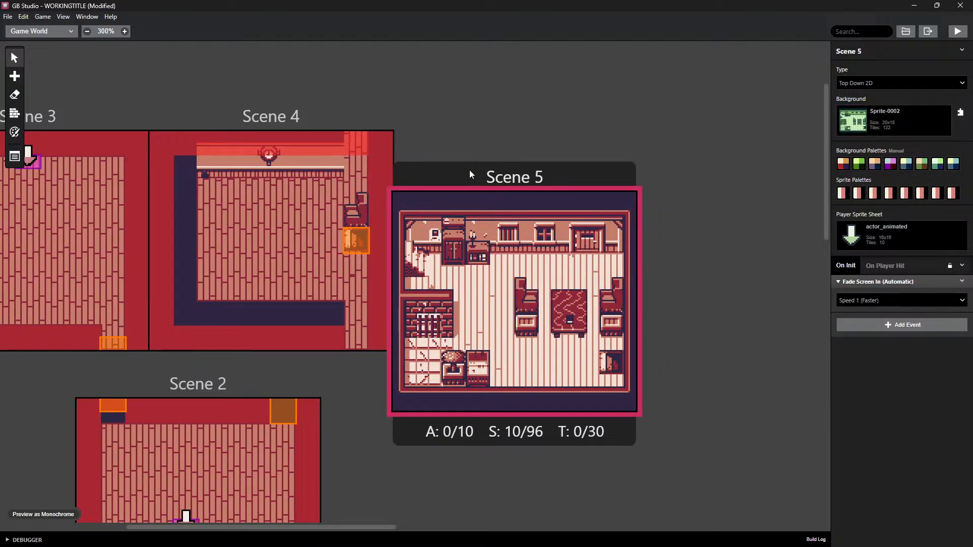
# Add a Change Scene event to Scene 4's staircase trigger, leading to Scene 5 at X 4, Y 6 with the player facing right
pyautogui.click(354, 244)
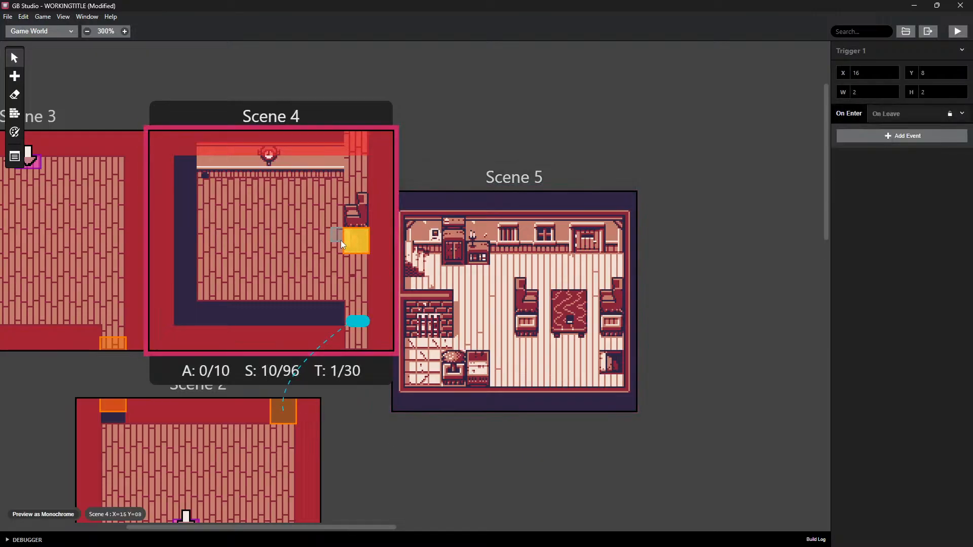
pyautogui.click(862, 136)
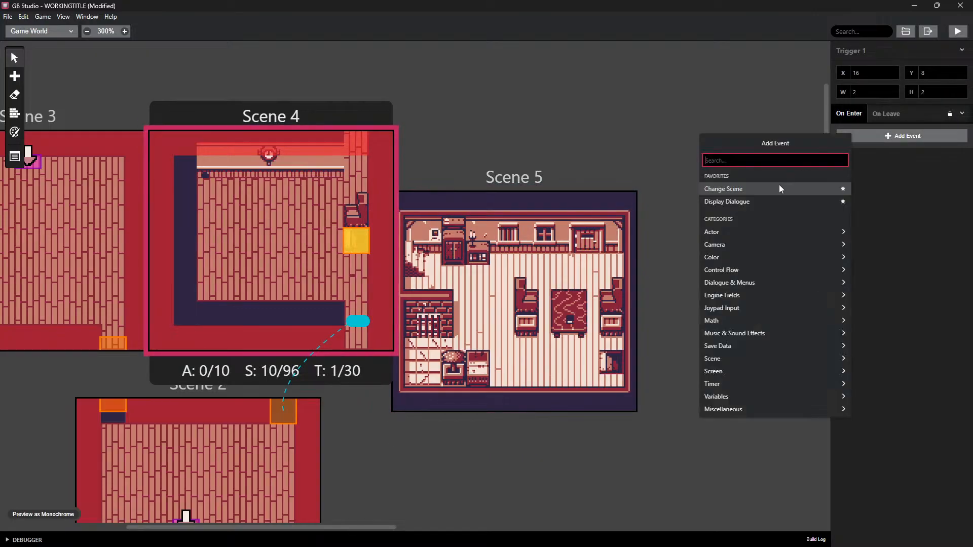
pyautogui.click(746, 192)
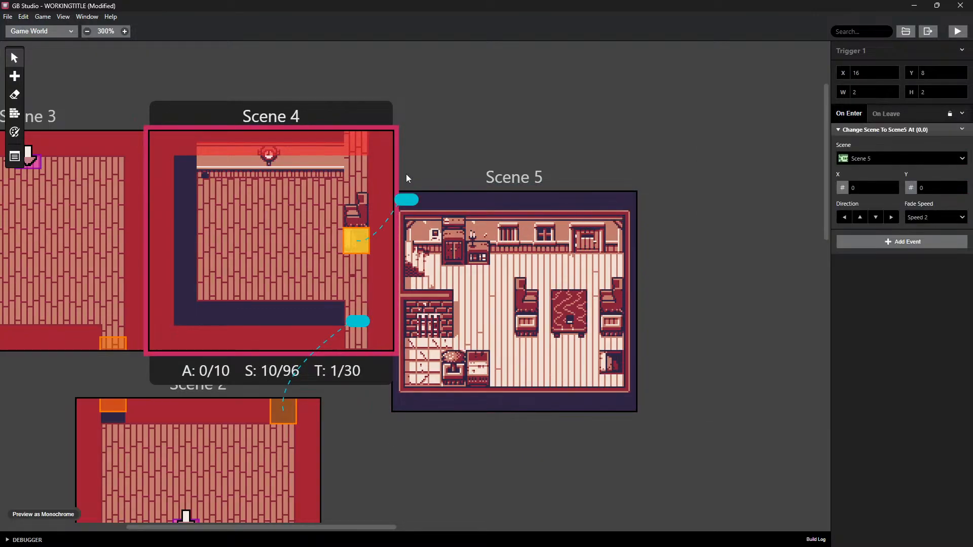
pyautogui.moveTo(404, 203)
pyautogui.mouseDown()
pyautogui.moveTo(424, 275)
pyautogui.moveTo(447, 282)
pyautogui.moveTo(447, 271)
pyautogui.mouseUp()
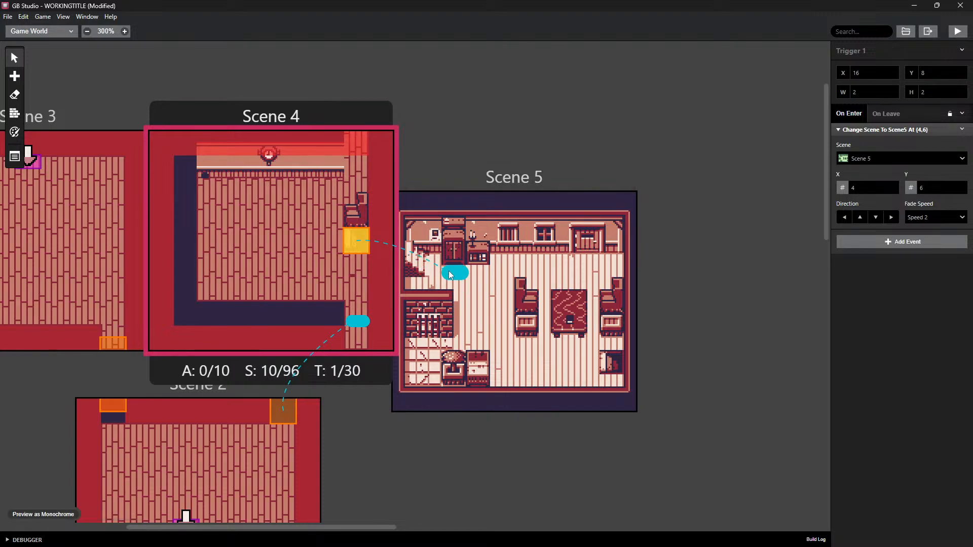
pyautogui.click(894, 218)
# Set the Change Scene direction of Scene 2's upper-right trigger to up
pyautogui.click(357, 324)
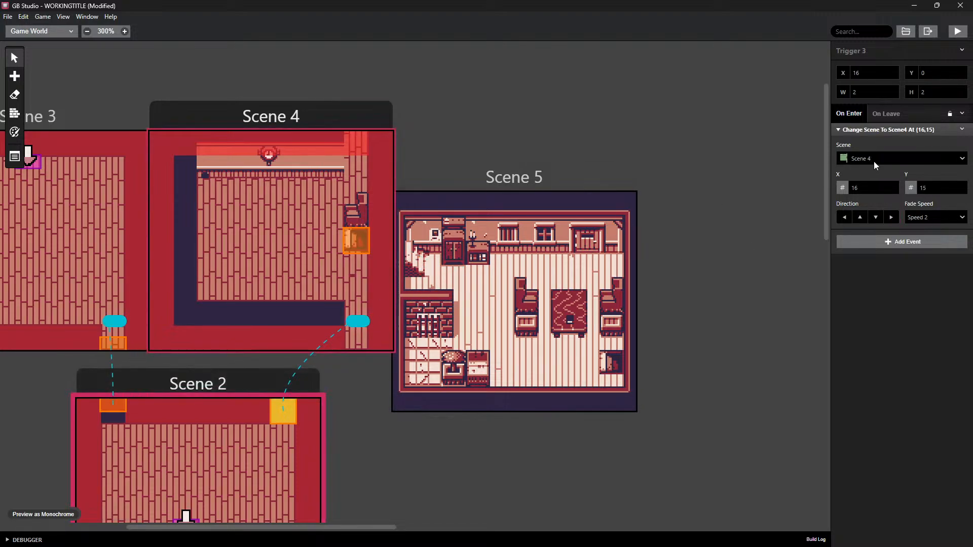
pyautogui.click(860, 219)
pyautogui.click(353, 241)
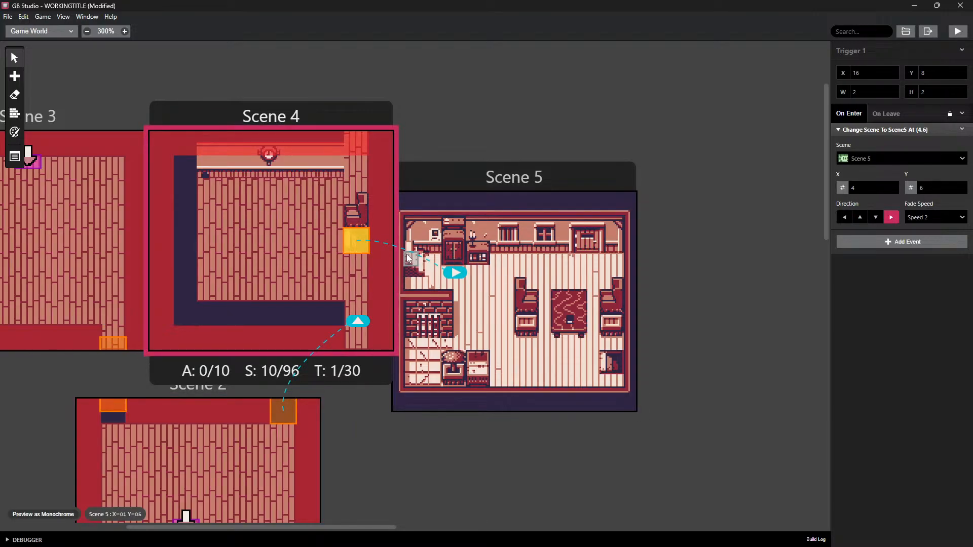
# Place a 2 by 3 tile trigger at X 1, Y 4 in Scene 5 that changes to Scene 4 at X 14, Y 8, facing left
pyautogui.press('t')
pyautogui.moveTo(410, 252); pyautogui.dragTo(422, 269)
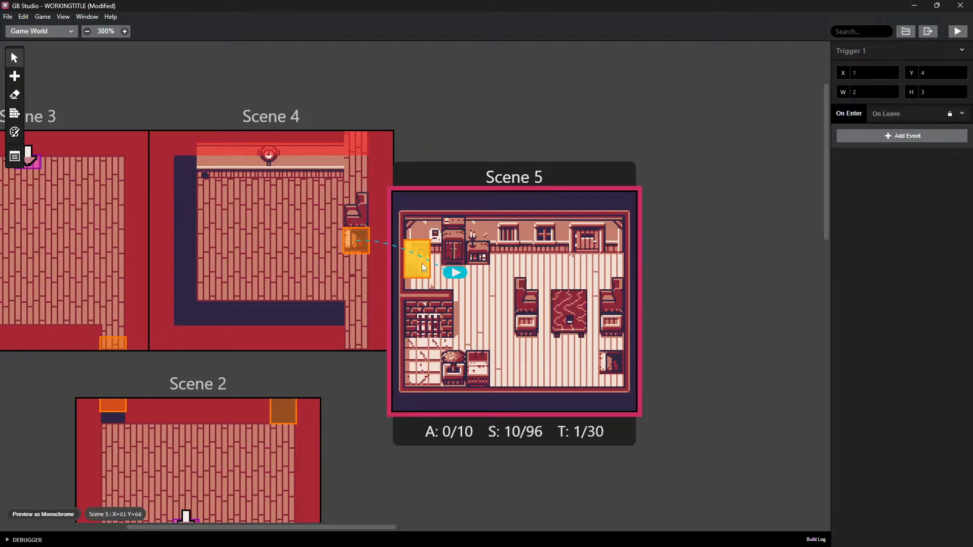
pyautogui.click(863, 137)
pyautogui.click(739, 193)
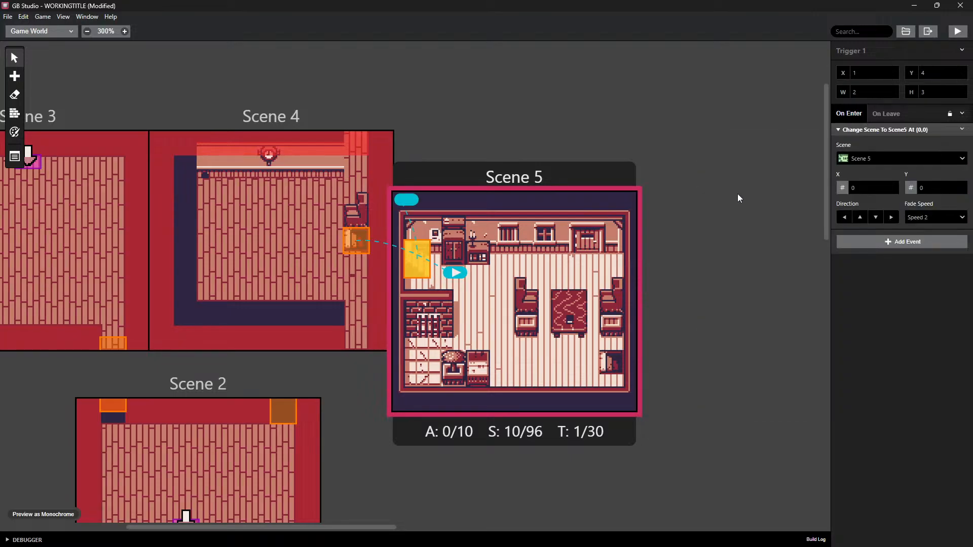
pyautogui.click(278, 258)
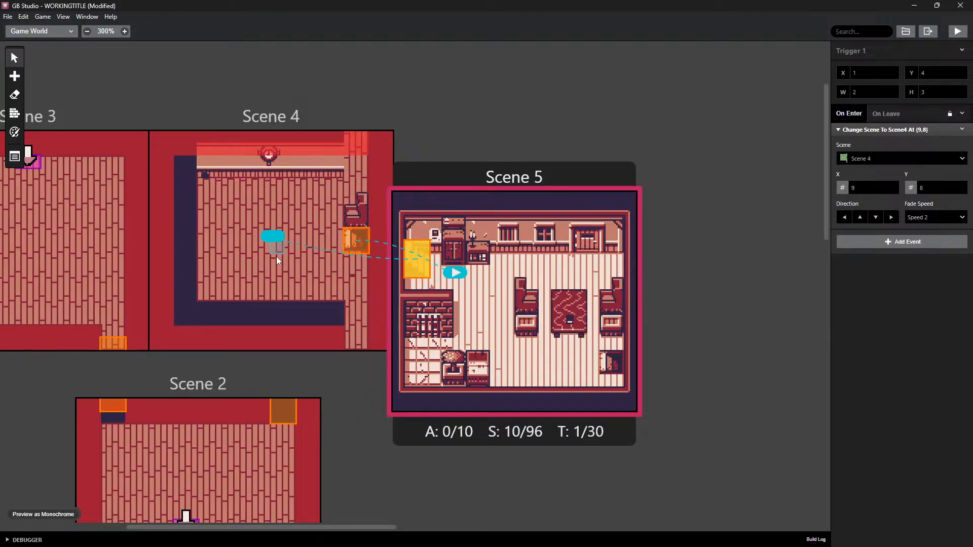
pyautogui.moveTo(278, 261)
pyautogui.mouseDown()
pyautogui.moveTo(354, 273)
pyautogui.moveTo(324, 244)
pyautogui.mouseUp()
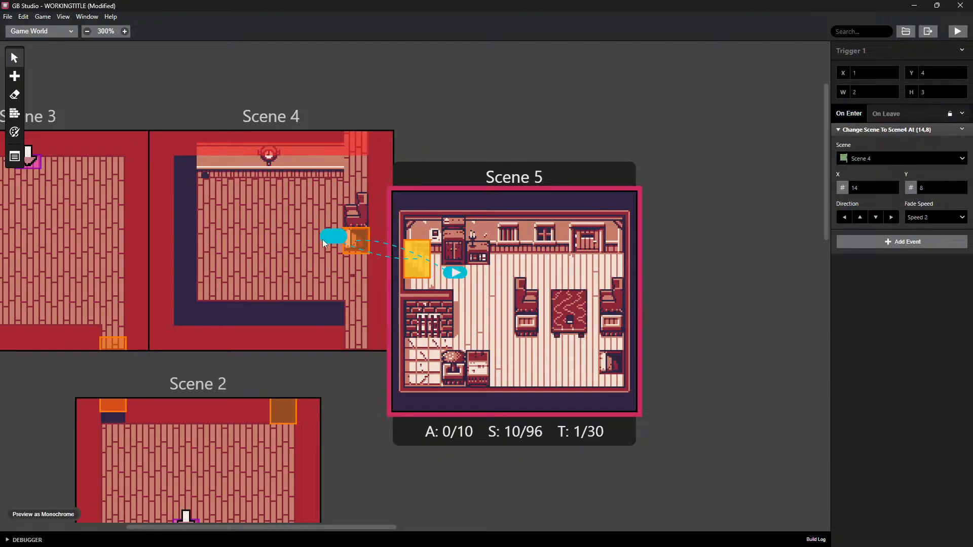
pyautogui.click(844, 217)
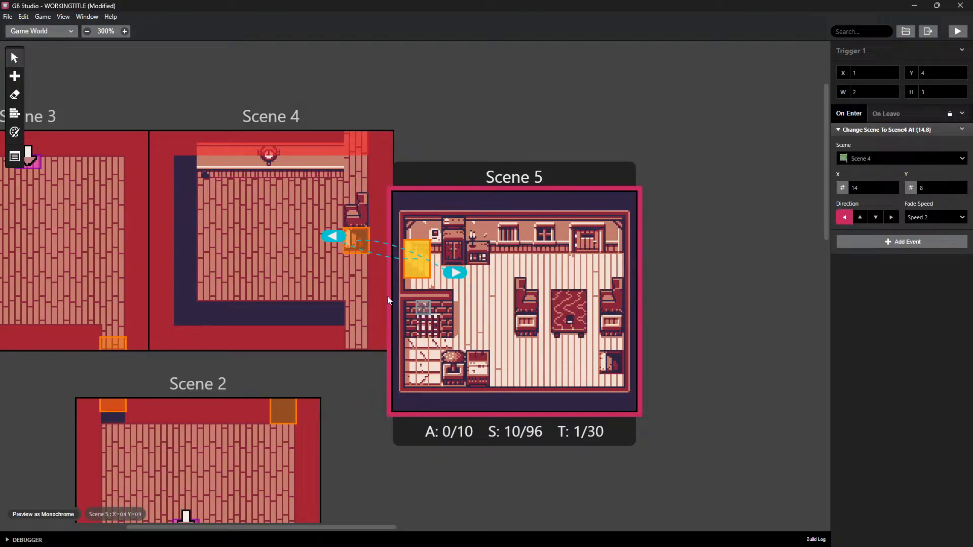
# Clear the collision tiles from Scene 4's upper-right doorway
pyautogui.moveTo(364, 485); pyautogui.dragTo(431, 349, button='middle')
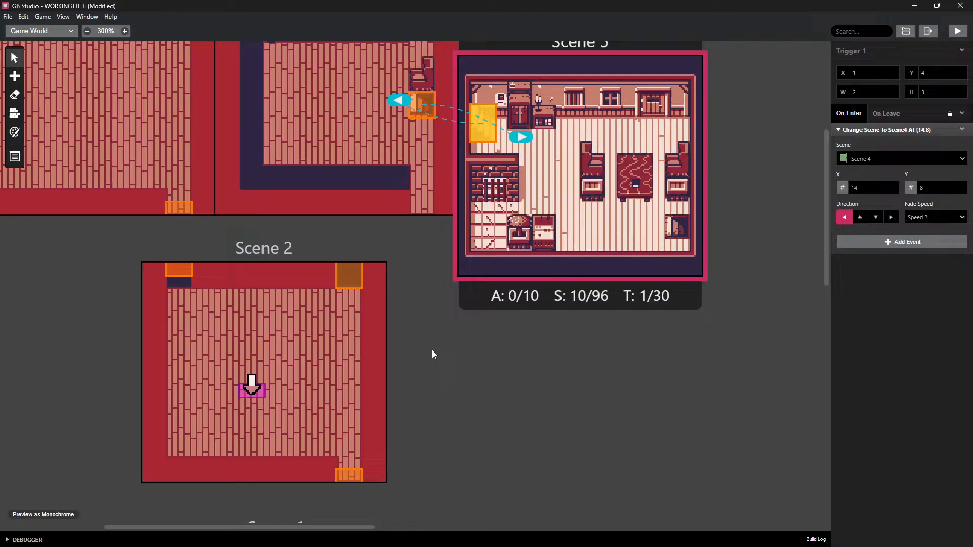
pyautogui.click(357, 275)
pyautogui.scroll(3, 455, 464)
pyautogui.moveTo(455, 464); pyautogui.dragTo(450, 445)
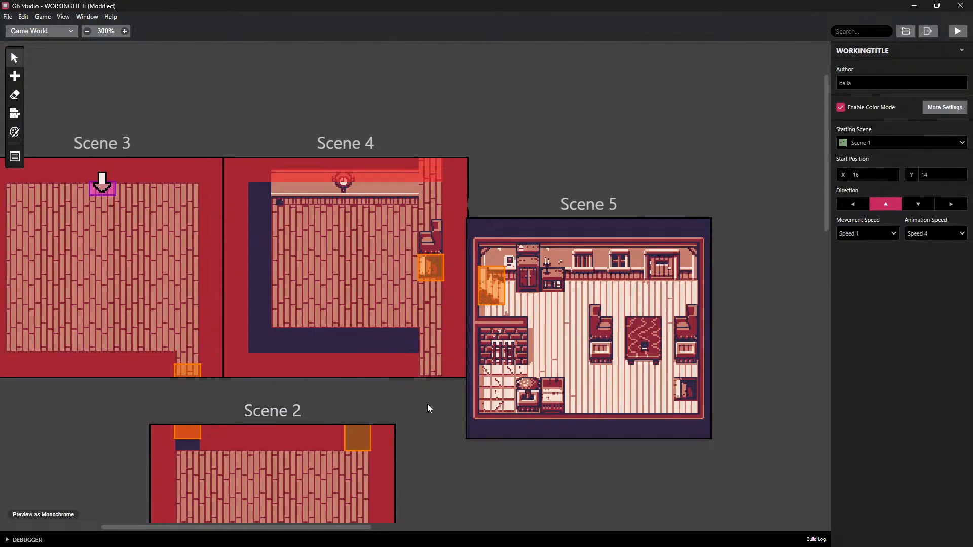
pyautogui.moveTo(427, 403)
pyautogui.mouseDown()
pyautogui.moveTo(430, 421)
pyautogui.moveTo(420, 404)
pyautogui.mouseUp()
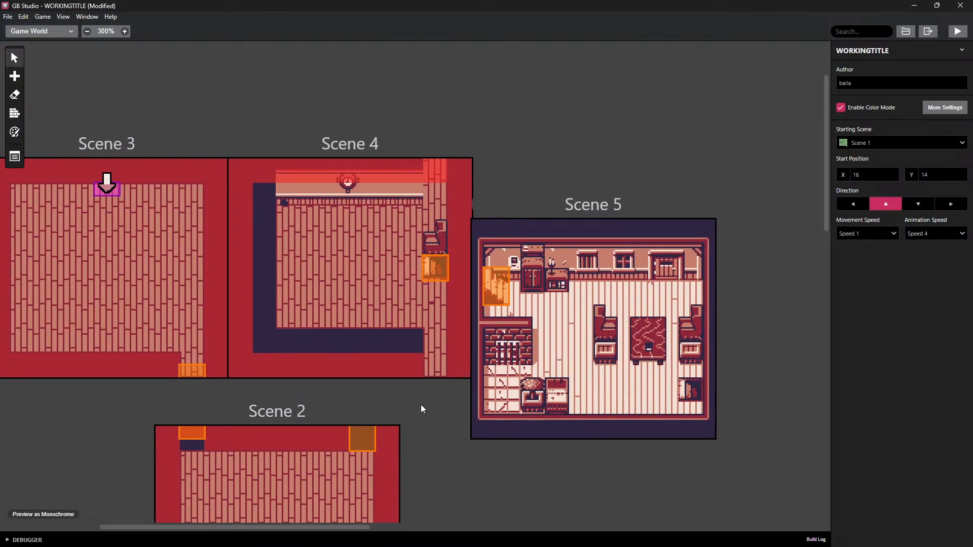
pyautogui.click(428, 178)
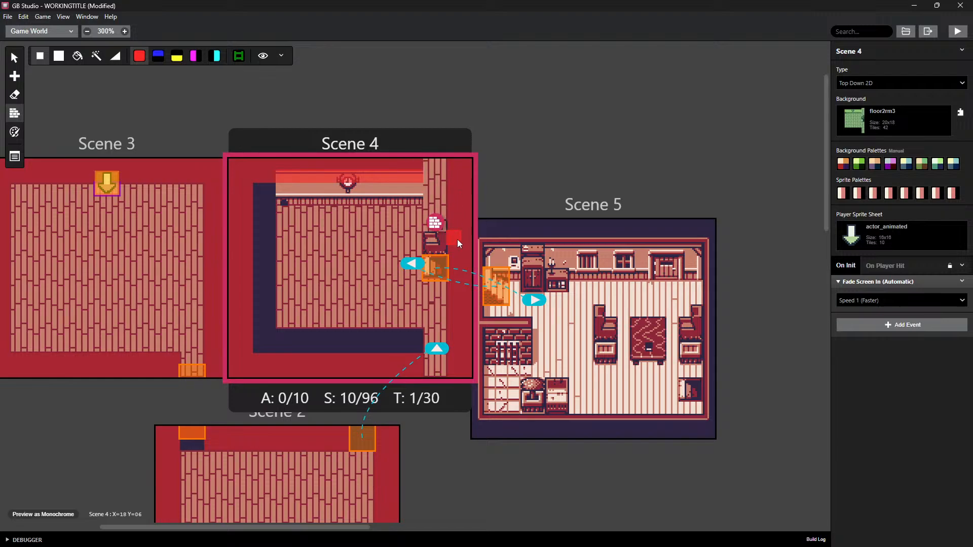
# Place a 2 by 2 tile trigger at X 16, Y 0 over Scene 4's upper-right doorway
pyautogui.press('t')
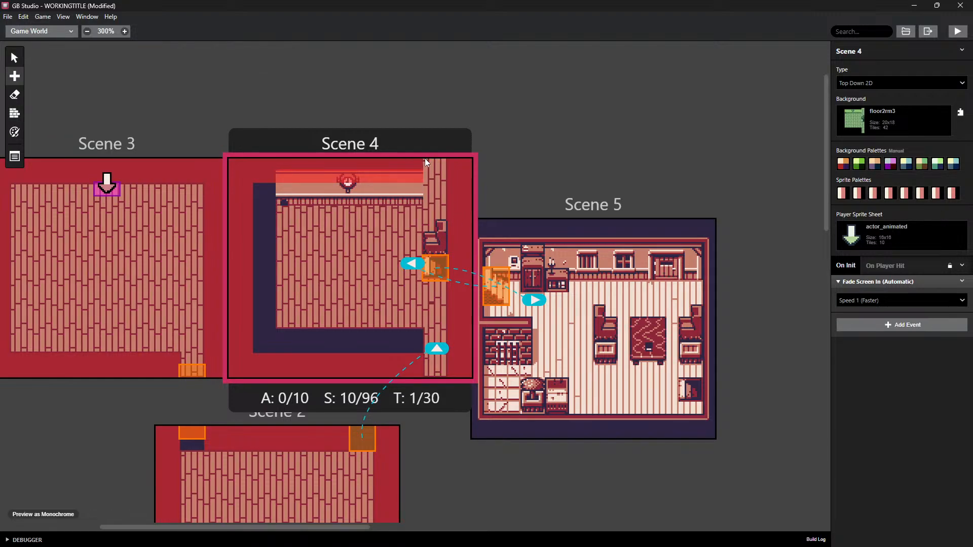
pyautogui.moveTo(430, 164); pyautogui.dragTo(431, 180)
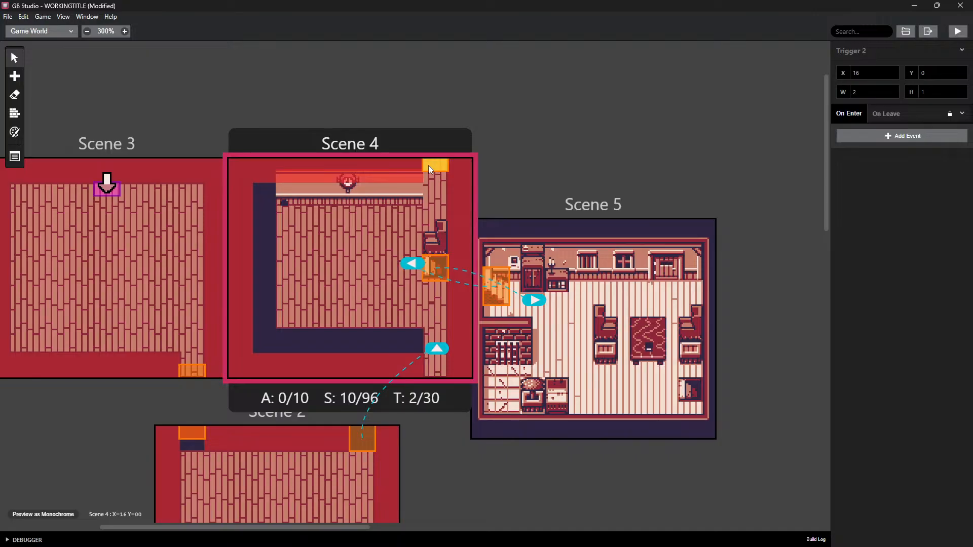
pyautogui.moveTo(429, 165); pyautogui.dragTo(431, 173)
# Move Scene 1 up in the game world so that it sits directly beneath Scene 2
pyautogui.scroll(-3, 643, 299)
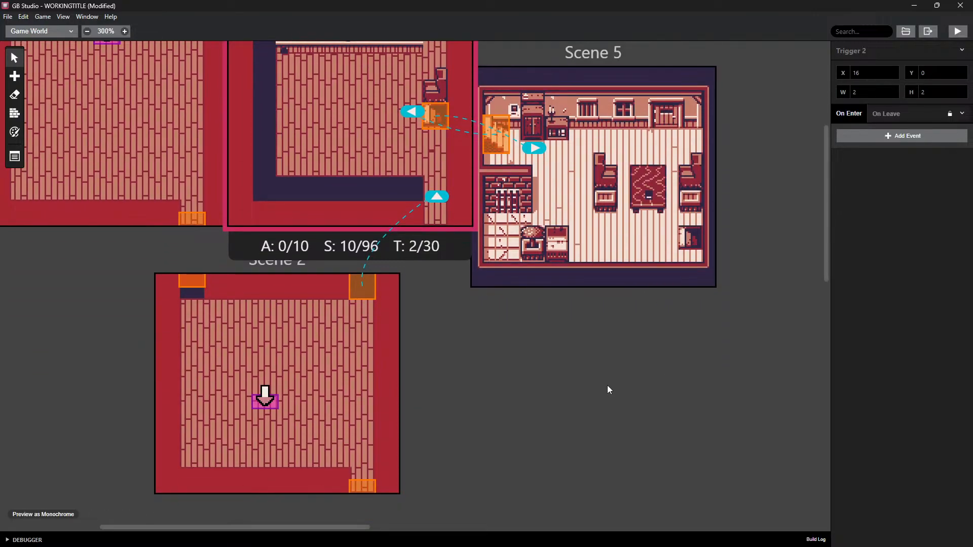
pyautogui.keyDown('ctrl'); pyautogui.scroll(-5, 587, 397); pyautogui.keyUp('ctrl')
pyautogui.keyDown('ctrl'); pyautogui.scroll(2, 396, 302); pyautogui.keyUp('ctrl')
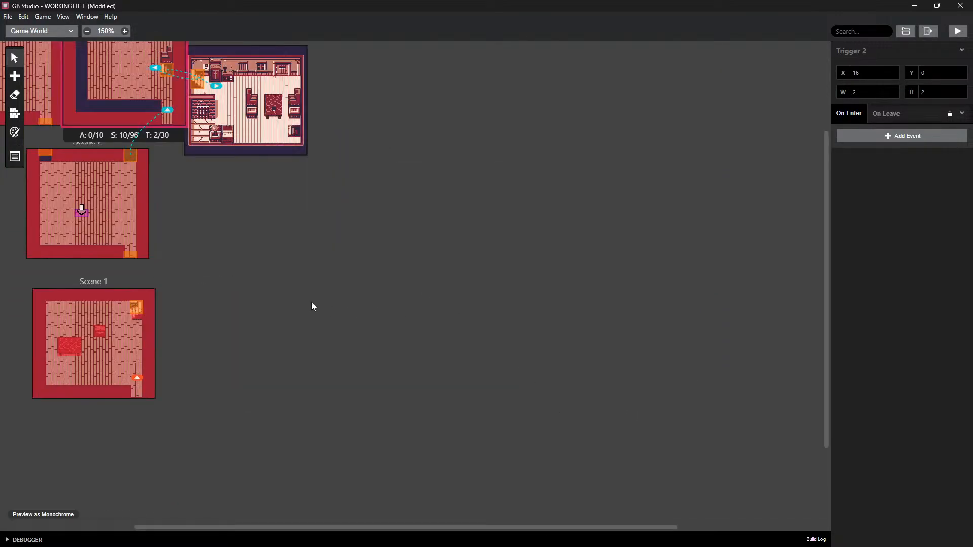
pyautogui.hscroll(-3, 397, 299)
pyautogui.click(236, 274)
pyautogui.moveTo(236, 274); pyautogui.dragTo(240, 264)
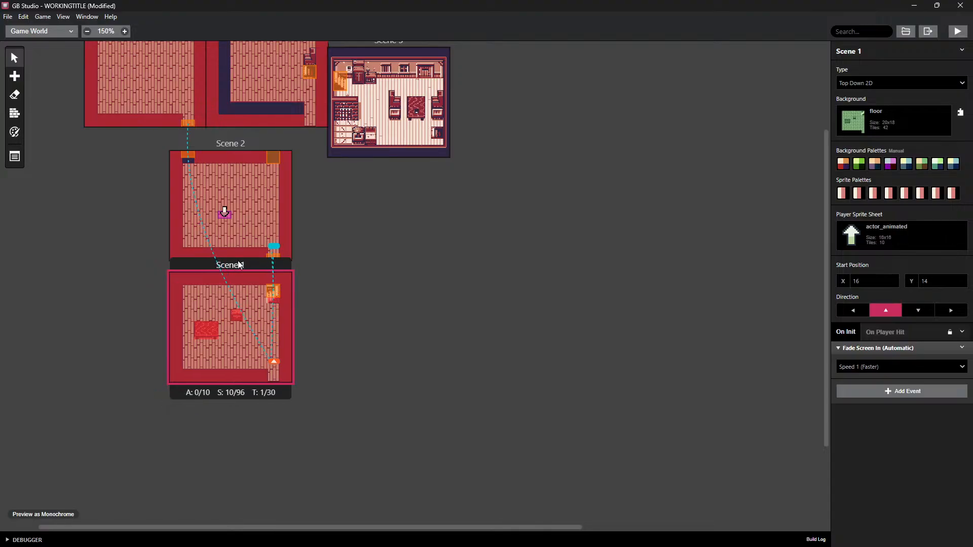
pyautogui.scroll(3, 385, 314)
pyautogui.hscroll(-1, 385, 315)
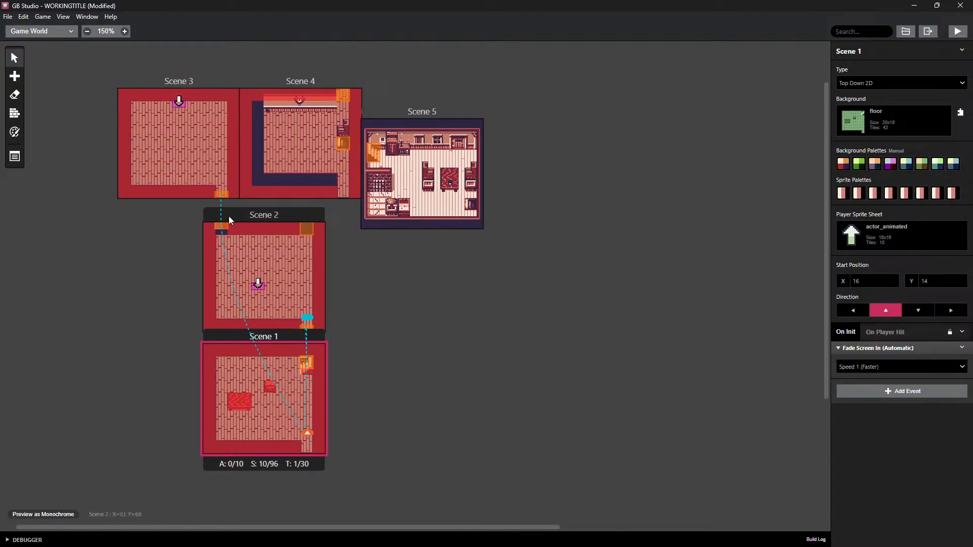
# Open the project folder and reload the project's assets
pyautogui.click(258, 215)
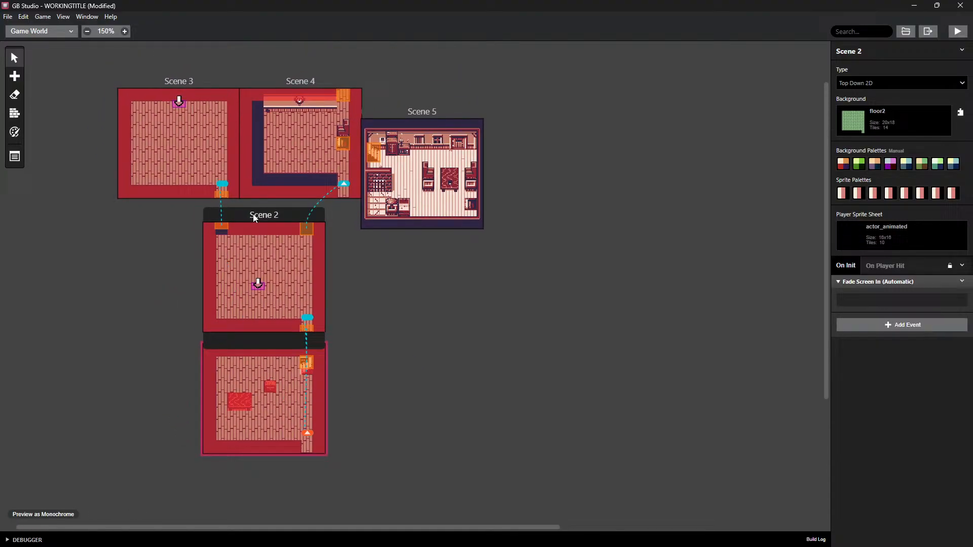
pyautogui.click(910, 33)
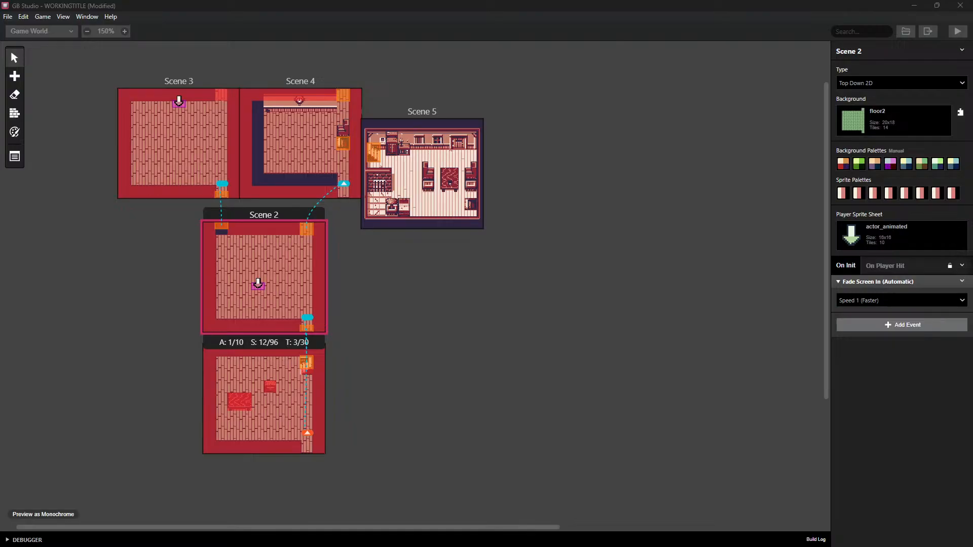
pyautogui.click(8, 17)
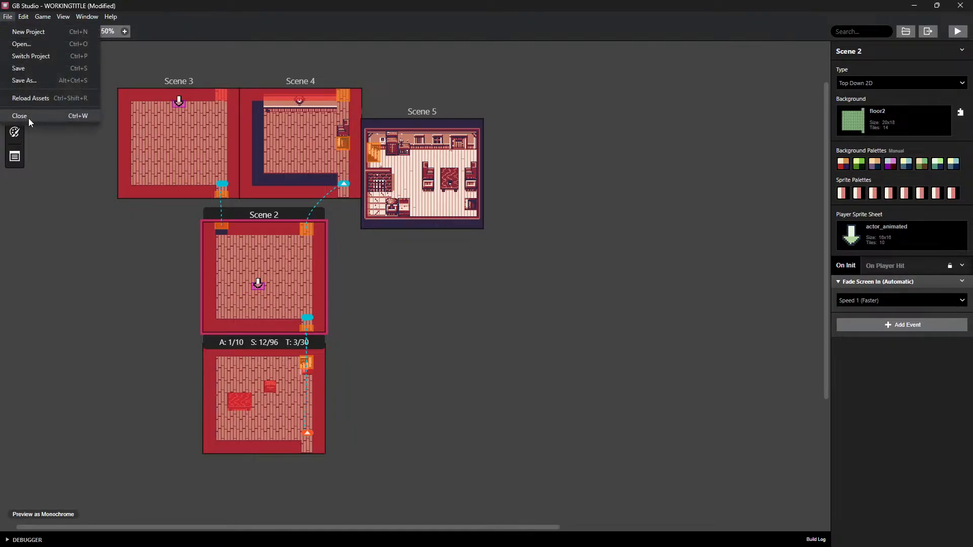
pyautogui.click(34, 99)
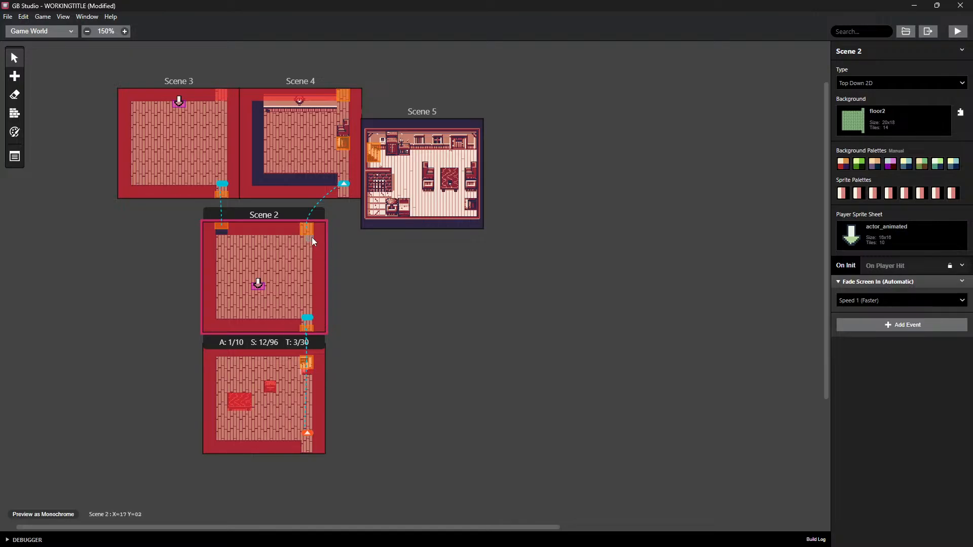
# Place a 2 by 2 tile trigger at X 16, Y 16 over Scene 4's lower-right doorway
pyautogui.scroll(2, 375, 324)
pyautogui.scroll(-2, 375, 327)
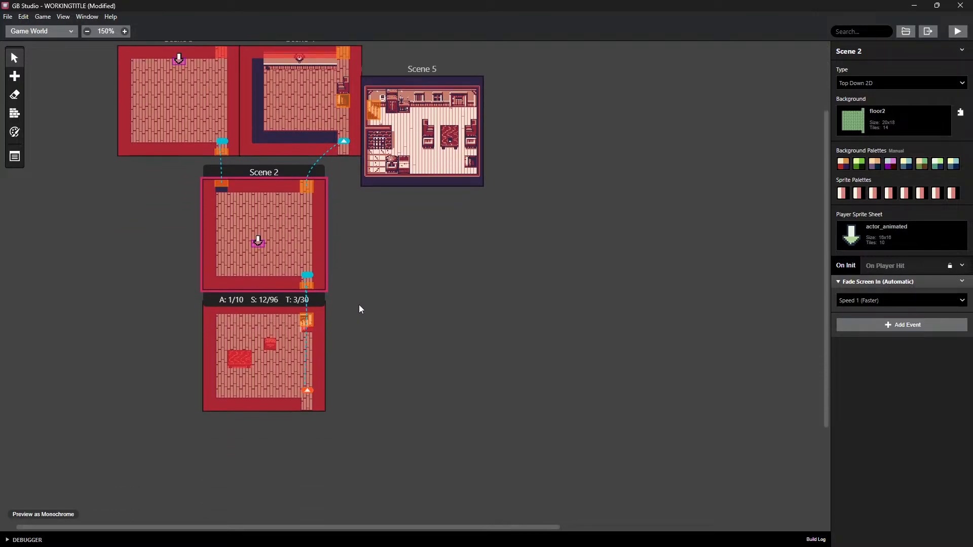
pyautogui.keyDown('ctrl'); pyautogui.scroll(2, 351, 263); pyautogui.keyUp('ctrl')
pyautogui.moveTo(322, 165); pyautogui.dragTo(417, 206, button='middle')
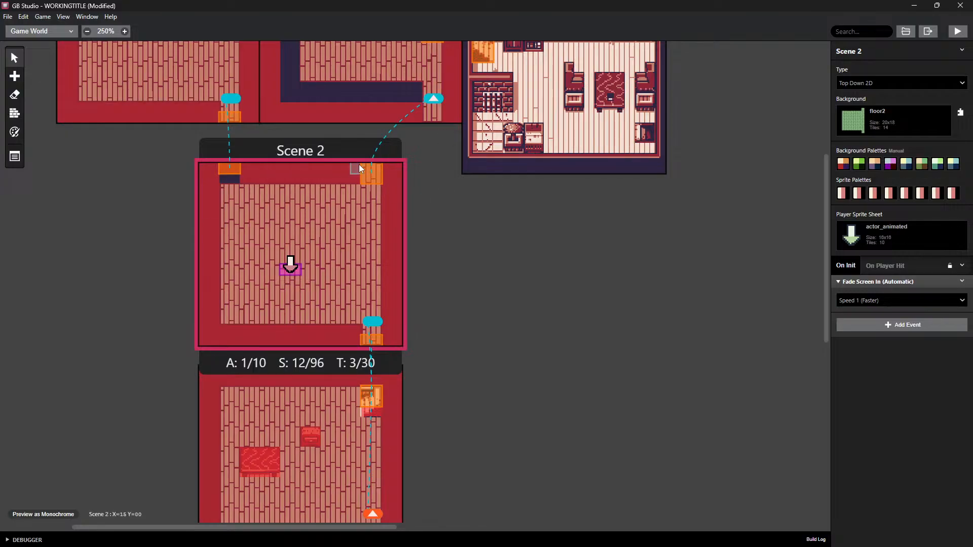
pyautogui.scroll(3, 507, 289)
pyautogui.hscroll(2, 522, 344)
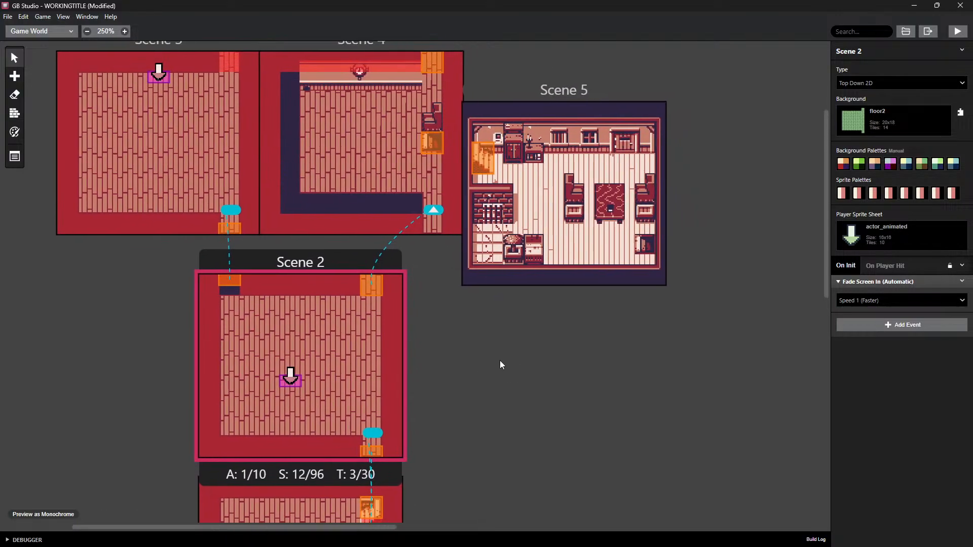
pyautogui.hscroll(1, 645, 358)
pyautogui.scroll(1, 645, 358)
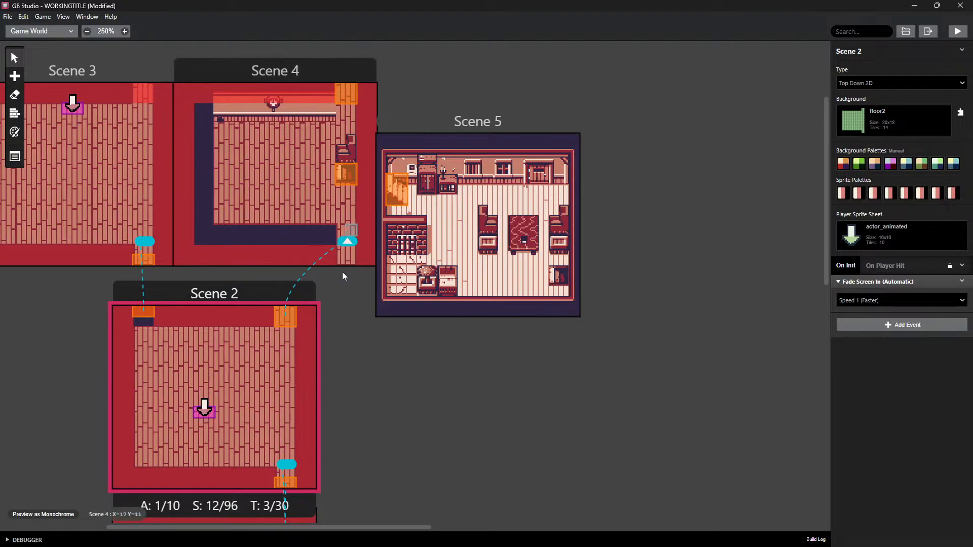
pyautogui.click(343, 252)
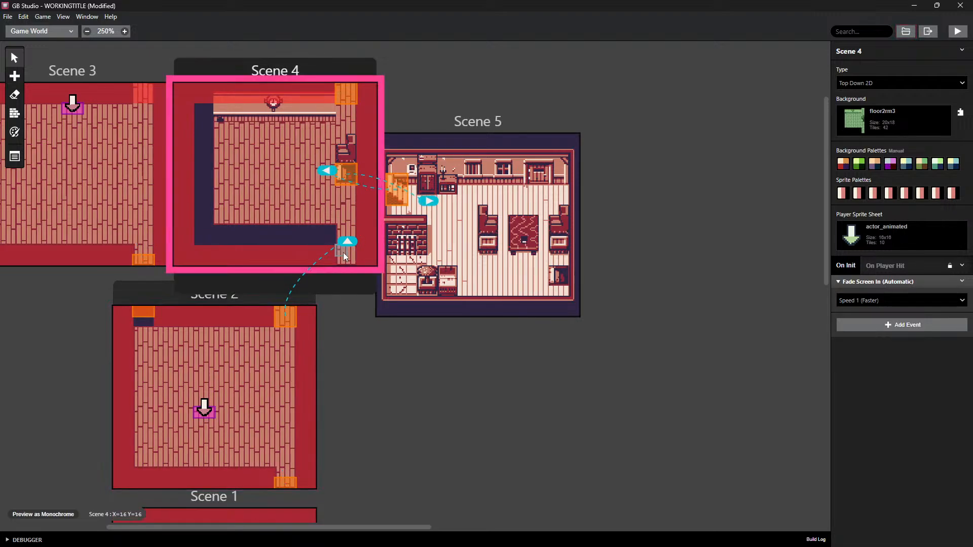
pyautogui.click(343, 251)
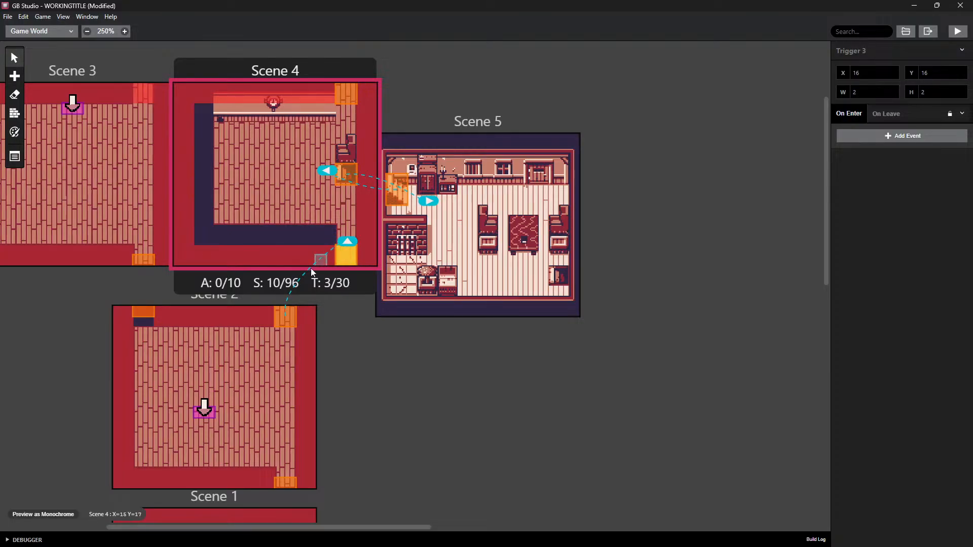
# Make the lower-right doorway trigger change the scene to Scene 2 at X 16, Y 2, facing down
pyautogui.click(847, 135)
pyautogui.click(750, 189)
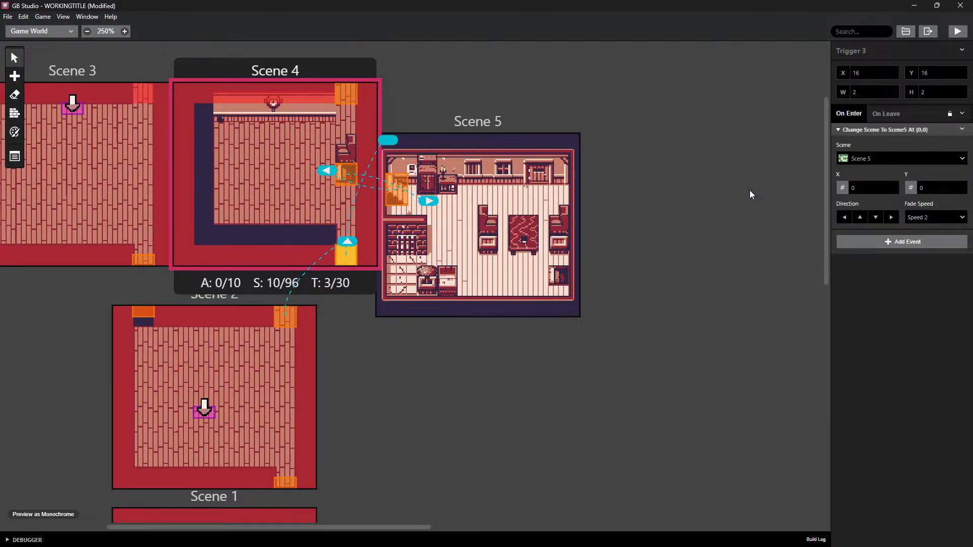
pyautogui.moveTo(262, 323); pyautogui.dragTo(293, 343)
pyautogui.click(874, 218)
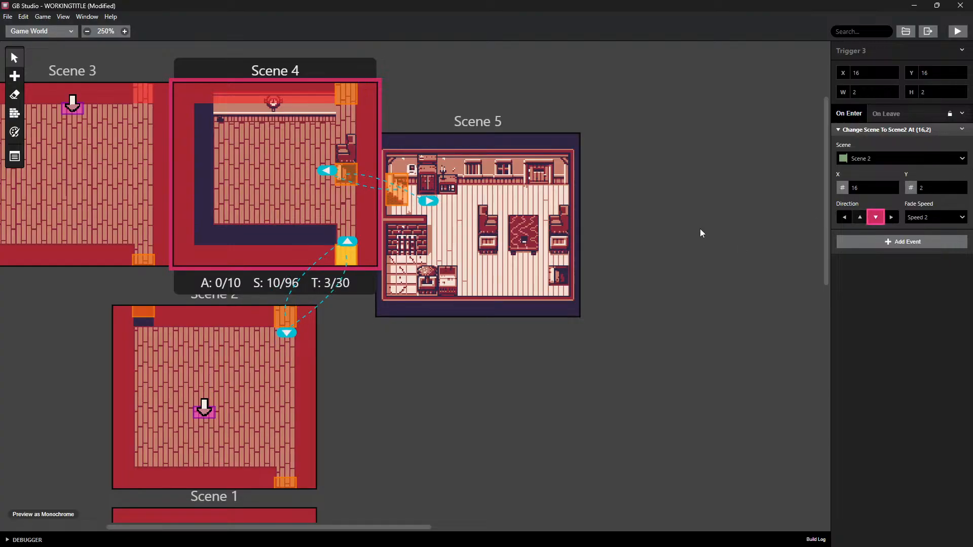
# Look over the doorways and scene-change links between Scenes 1, 2 and 4
pyautogui.hscroll(-3, 390, 440)
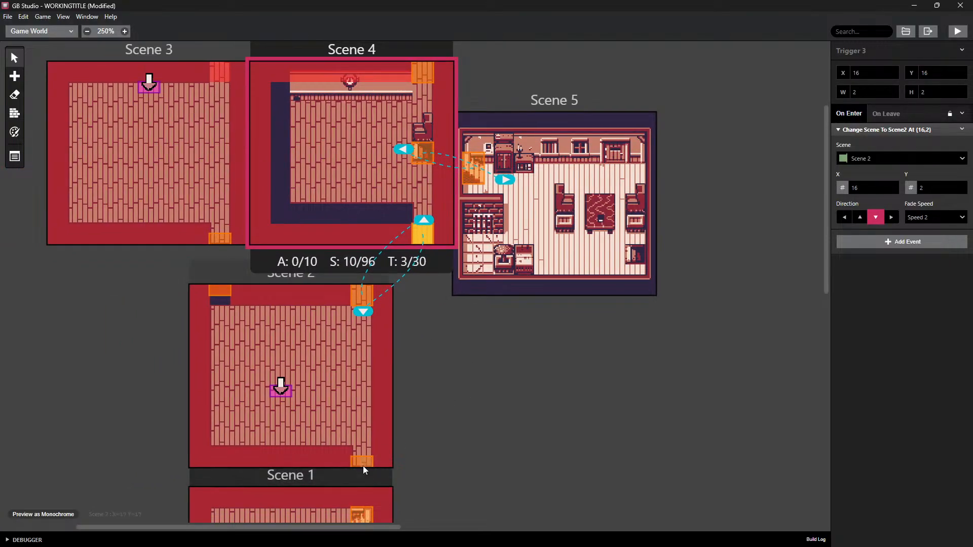
pyautogui.scroll(-5, 428, 450)
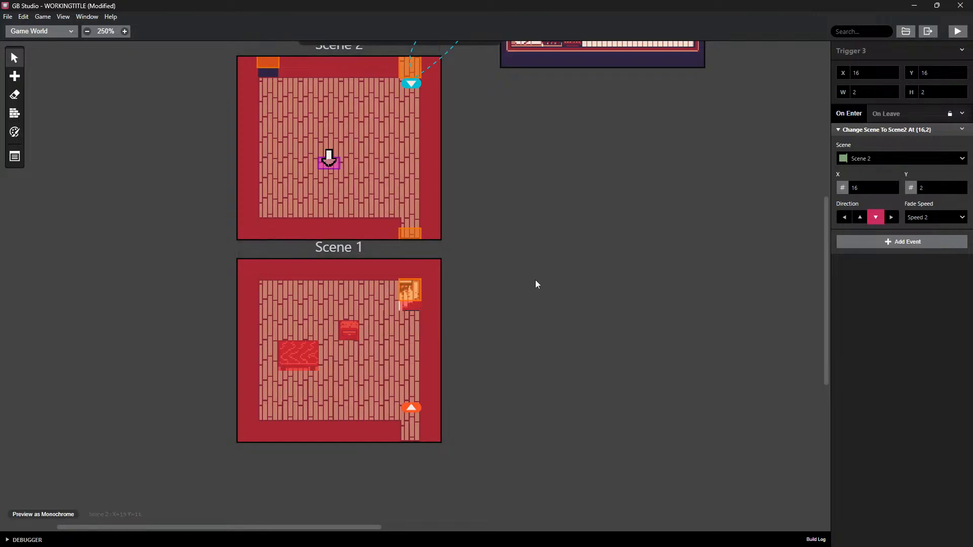
pyautogui.scroll(2, 525, 369)
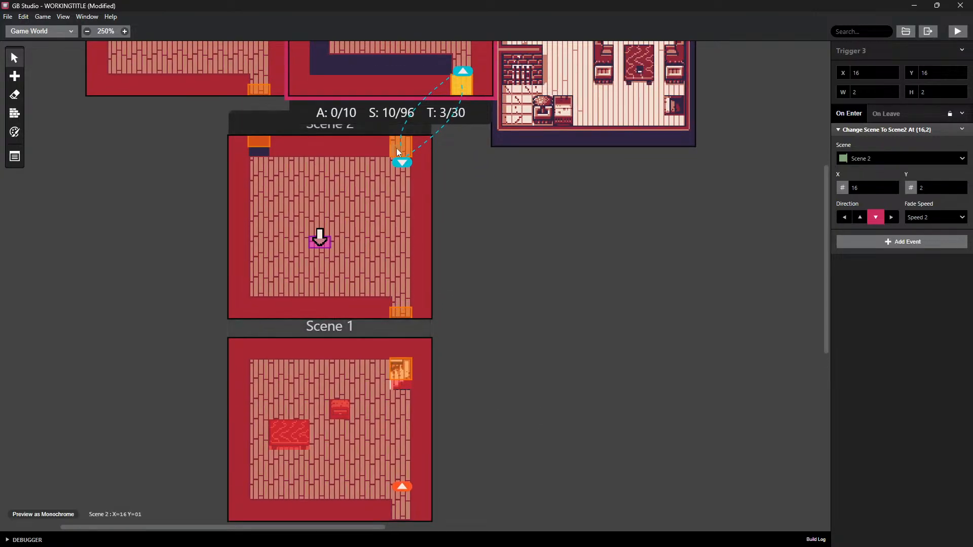
pyautogui.scroll(1, 461, 352)
pyautogui.hscroll(1, 385, 368)
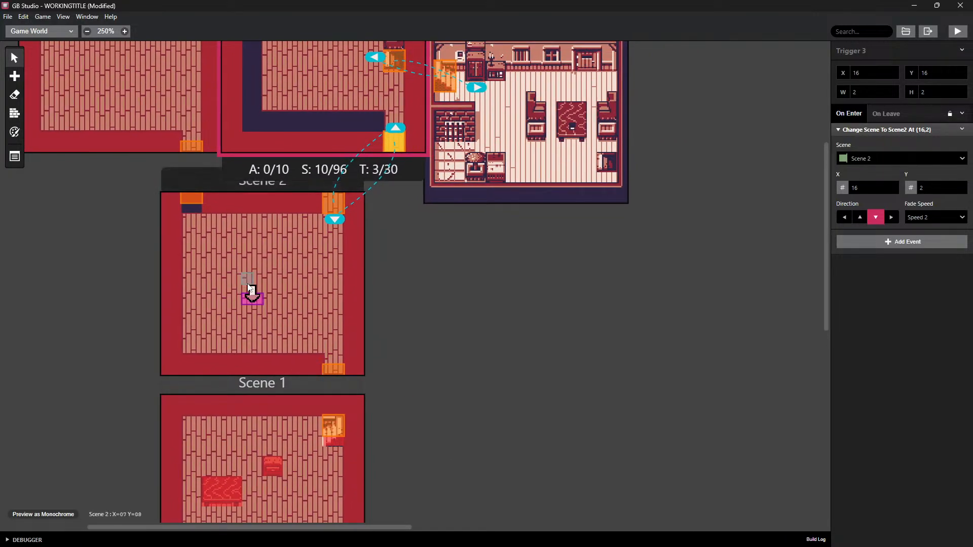
pyautogui.scroll(3, 430, 383)
pyautogui.scroll(2, 456, 416)
pyautogui.hscroll(-1, 471, 446)
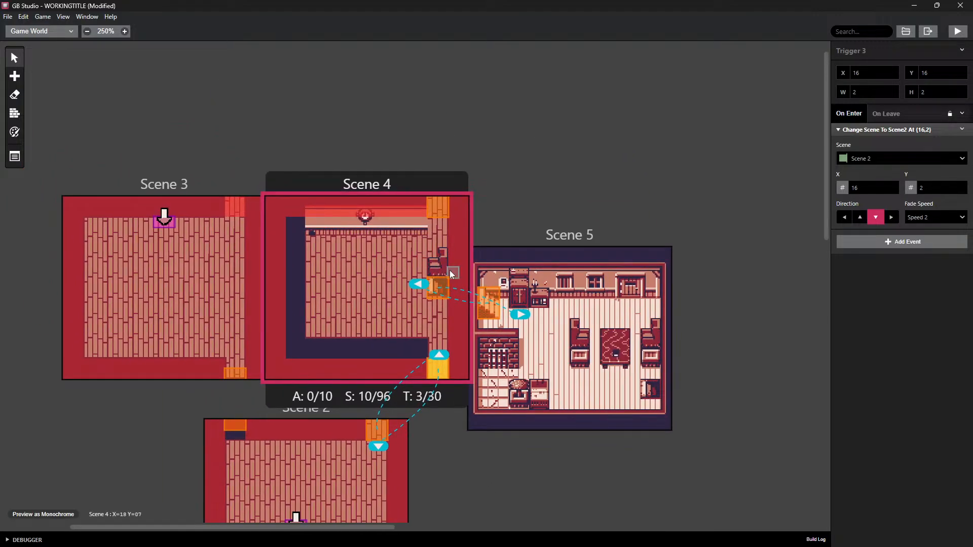
# Try a 2 by 2 tile trigger at X 16, Y 6 over the furniture above Scene 4's stairs, and delete it
pyautogui.click(446, 270)
pyautogui.press('a')
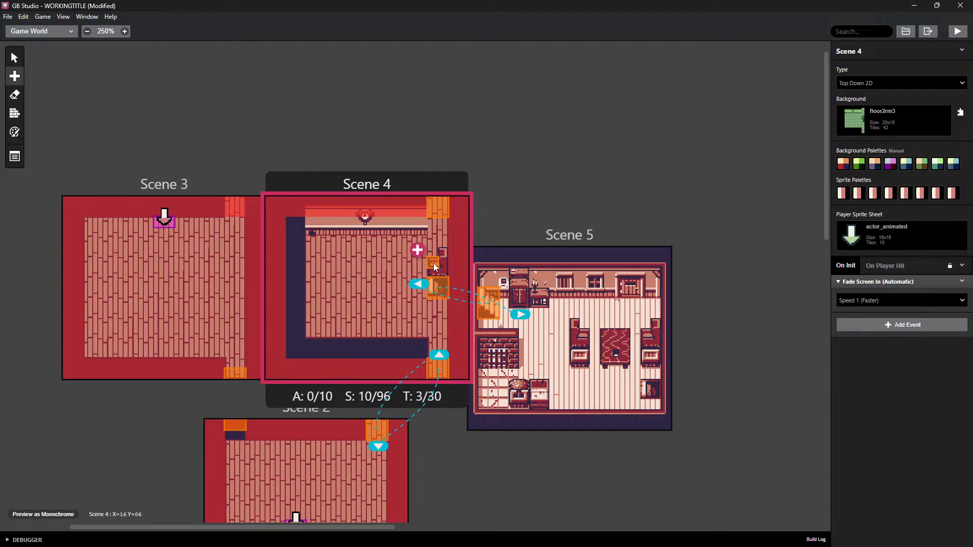
pyautogui.click(435, 268)
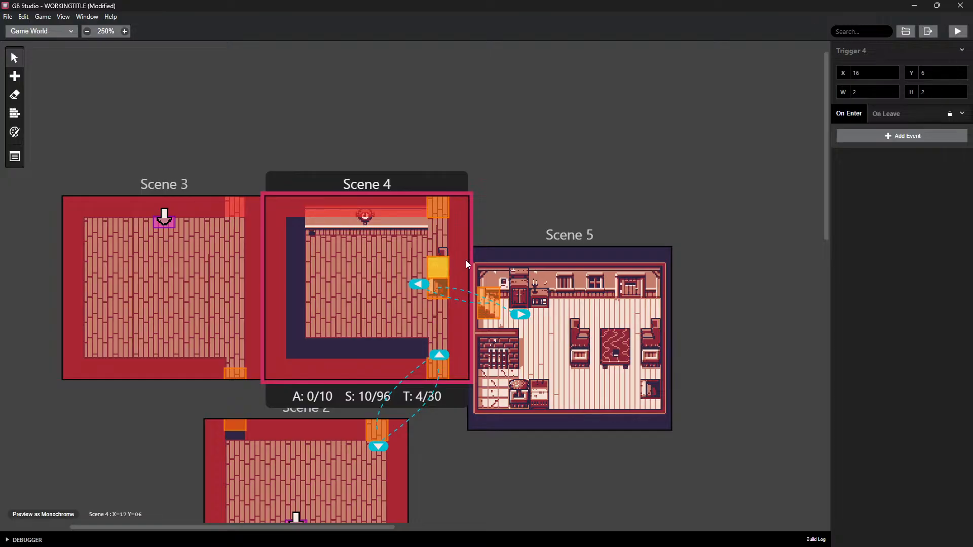
pyautogui.click(947, 136)
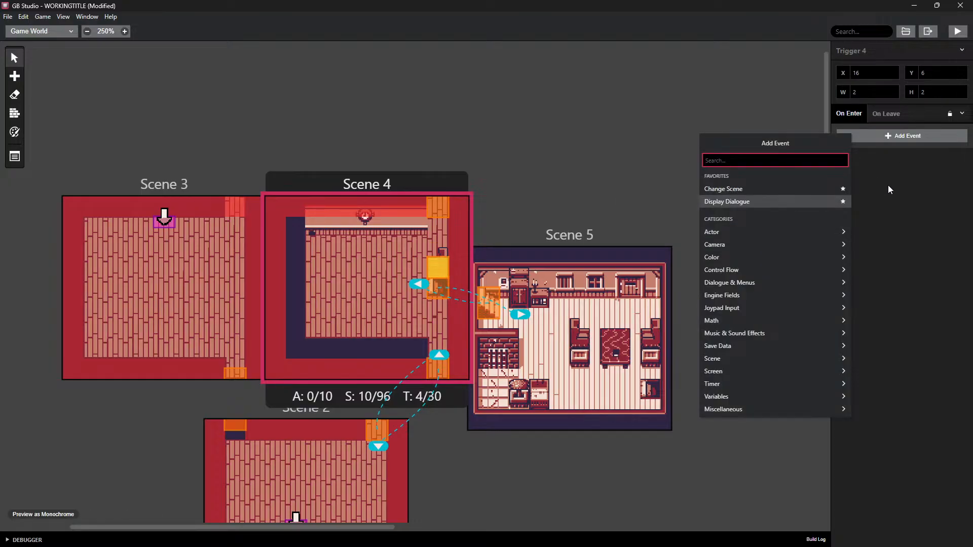
pyautogui.click(876, 127)
pyautogui.click(871, 135)
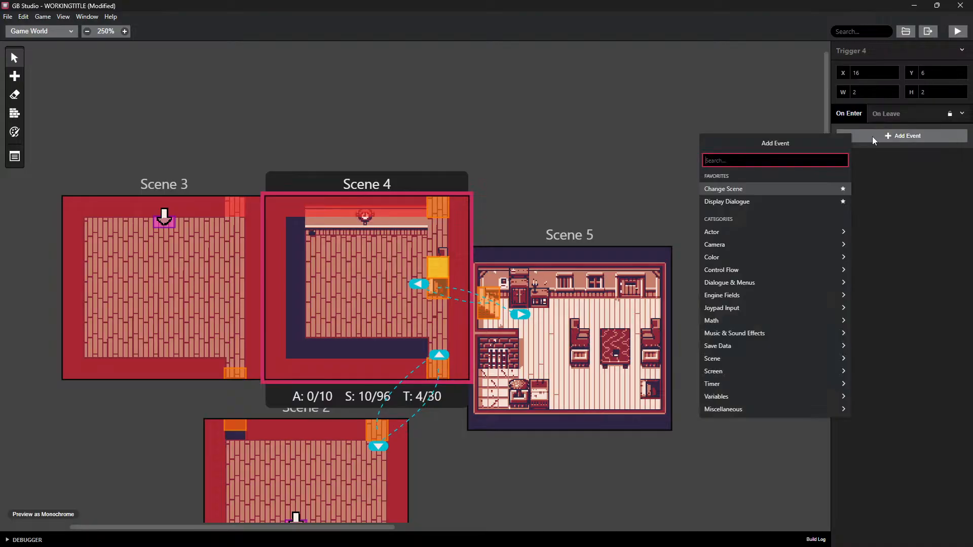
pyautogui.click(873, 187)
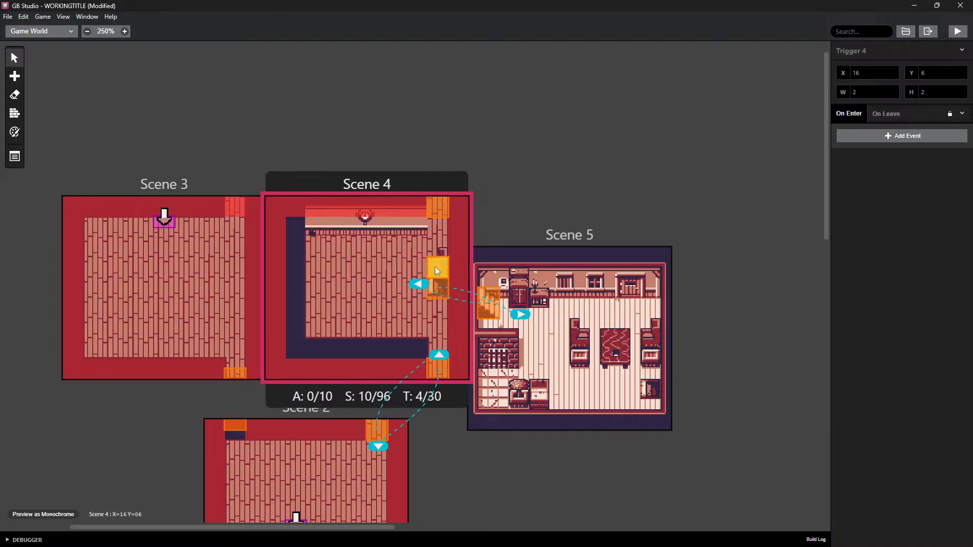
pyautogui.press('Delete')
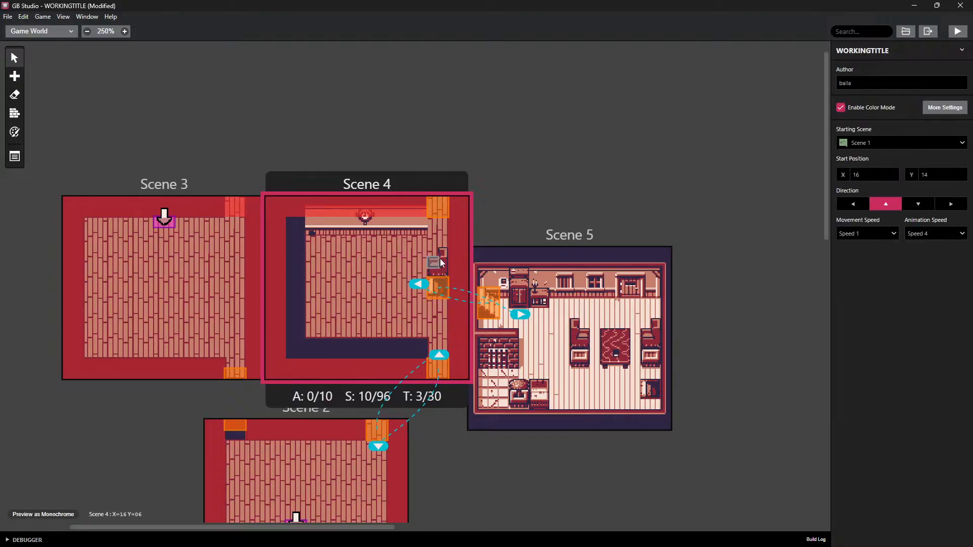
# Place an actor at X 16, Y 7 just above Scene 4's stairs and give it the static sprite sheet
pyautogui.click(712, 171)
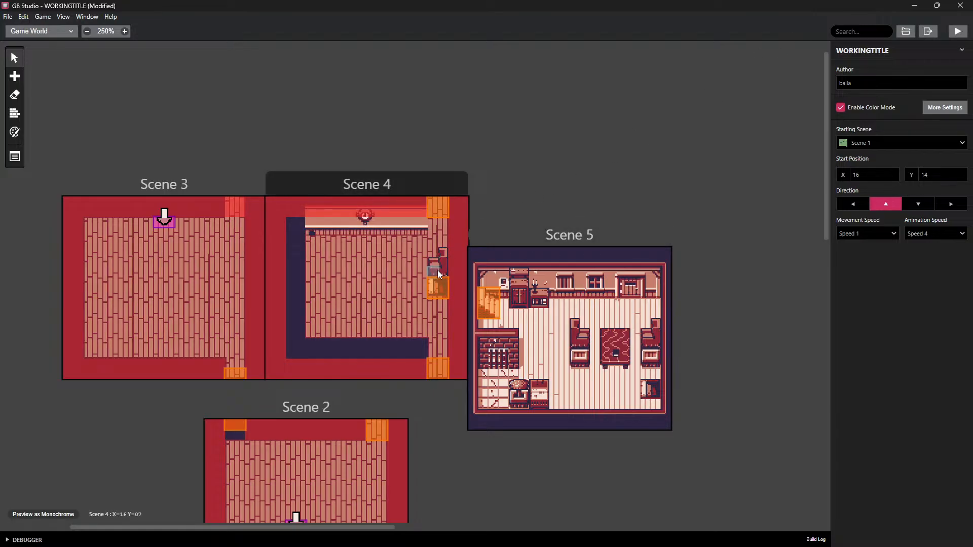
pyautogui.click(14, 76)
pyautogui.click(30, 88)
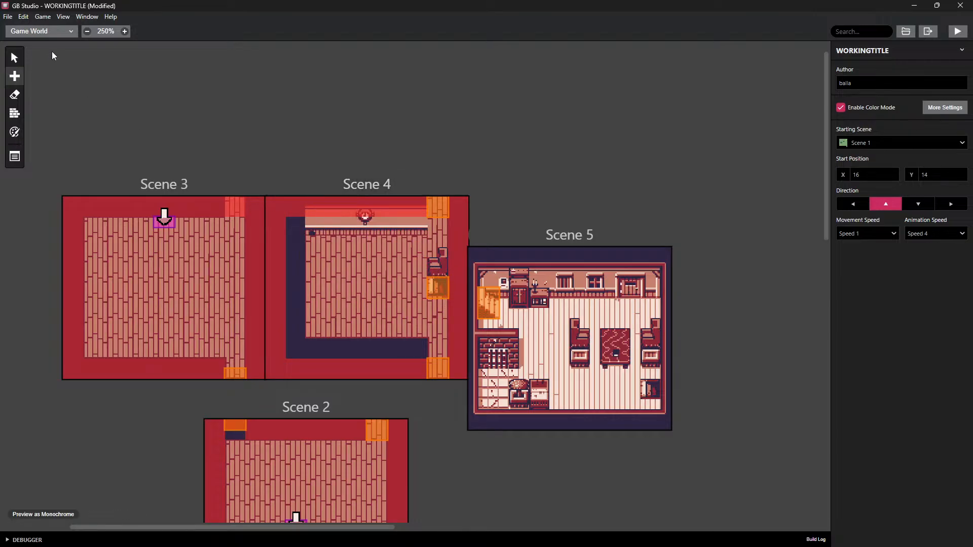
pyautogui.click(433, 272)
pyautogui.moveTo(438, 274)
pyautogui.mouseDown()
pyautogui.moveTo(440, 254)
pyautogui.moveTo(434, 268)
pyautogui.mouseUp()
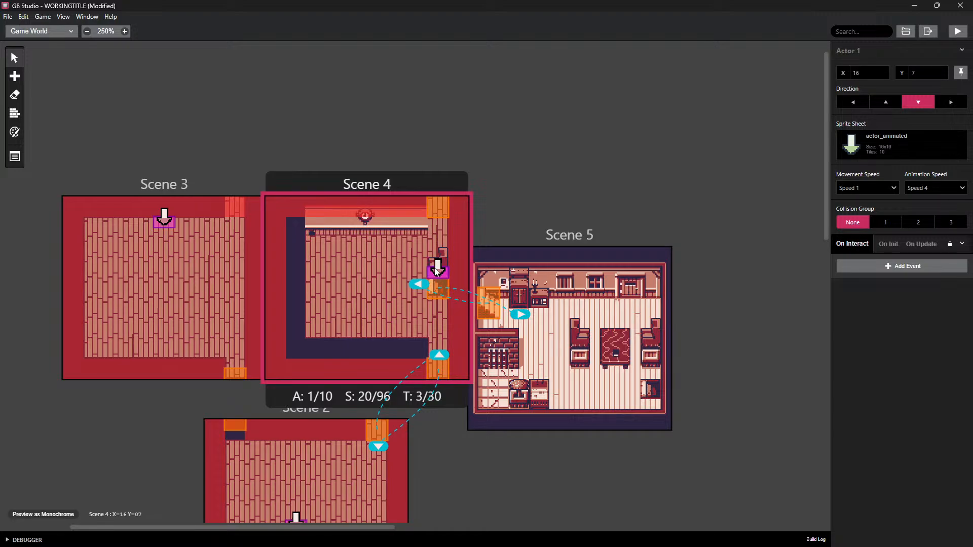
pyautogui.click(883, 143)
pyautogui.click(856, 222)
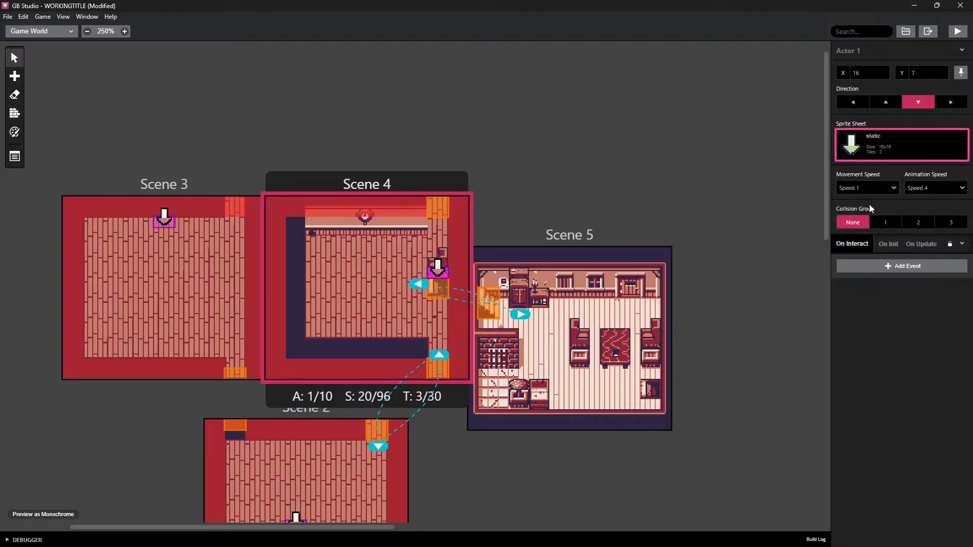
pyautogui.click(845, 146)
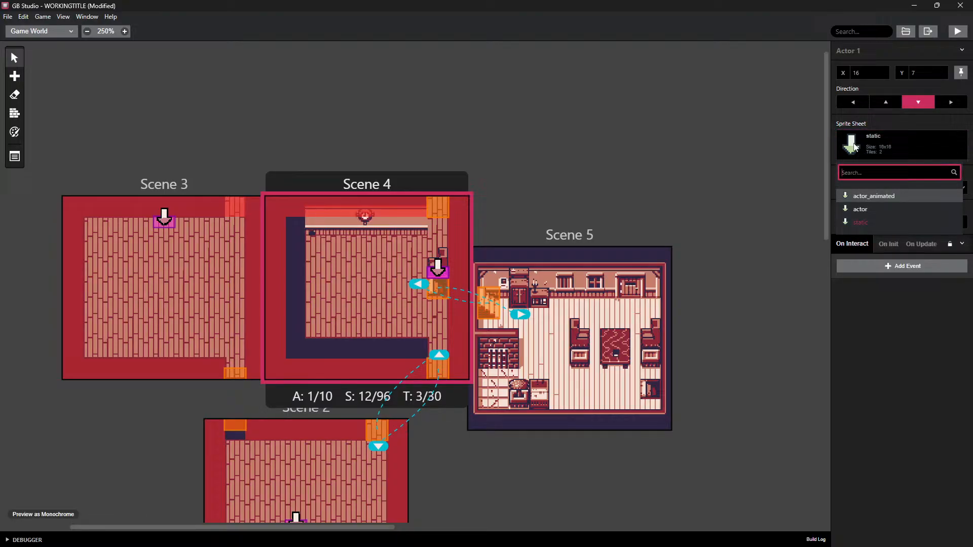
pyautogui.click(854, 225)
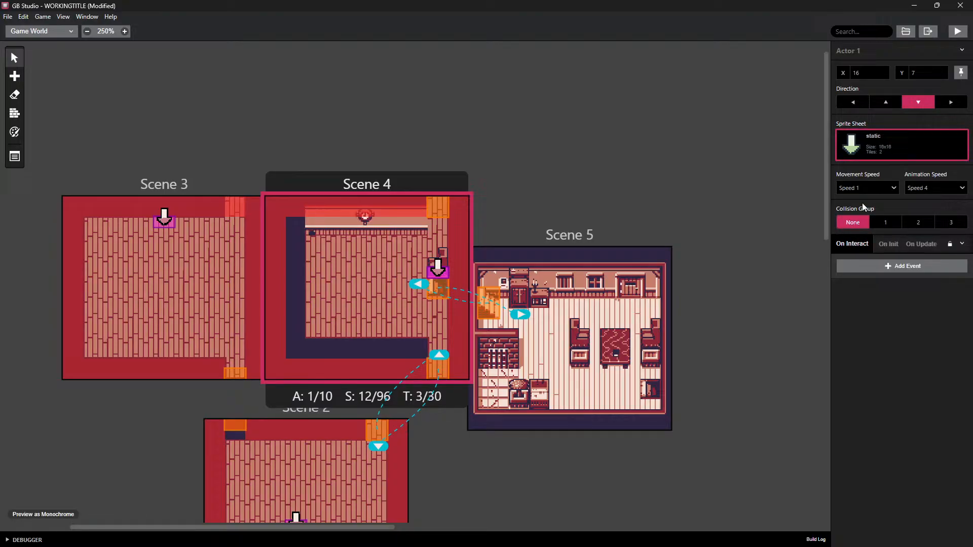
# Open the project folder, return to the game world and remove the actor above Scene 4's stairs
pyautogui.click(905, 32)
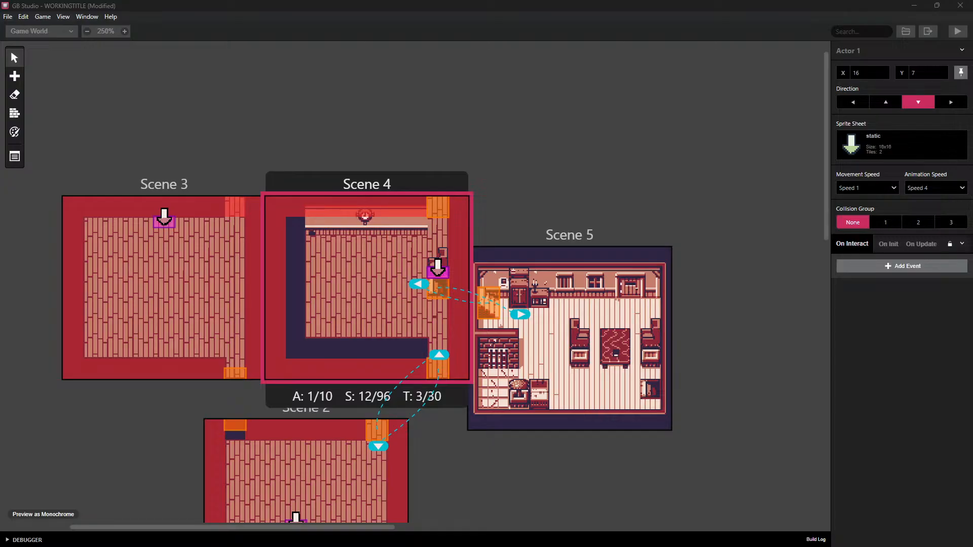
pyautogui.hotkey('alt', 'Tab')
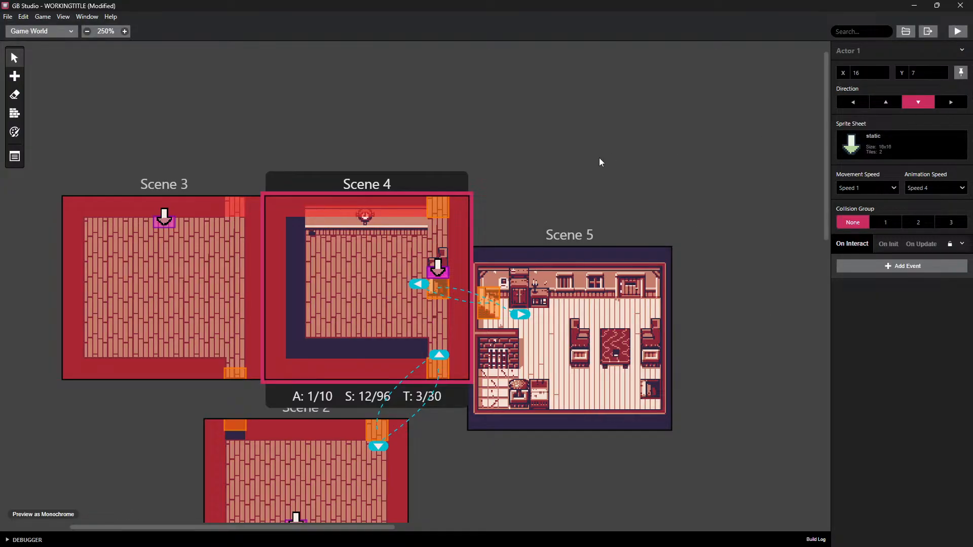
pyautogui.click(597, 172)
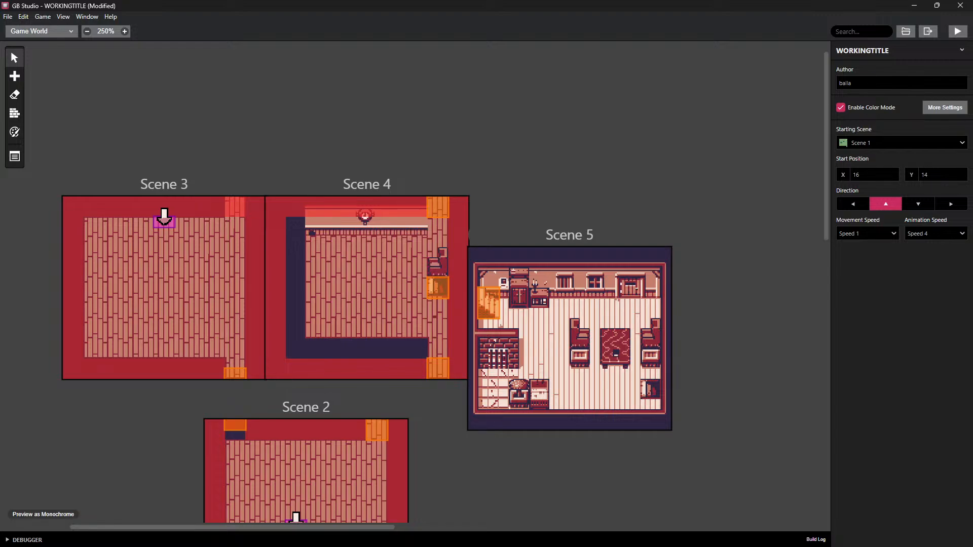
# Place a 2 by 2 tile trigger at X 16, Y 6 over the furniture just above Scene 4's stairs
pyautogui.click(15, 78)
pyautogui.click(30, 100)
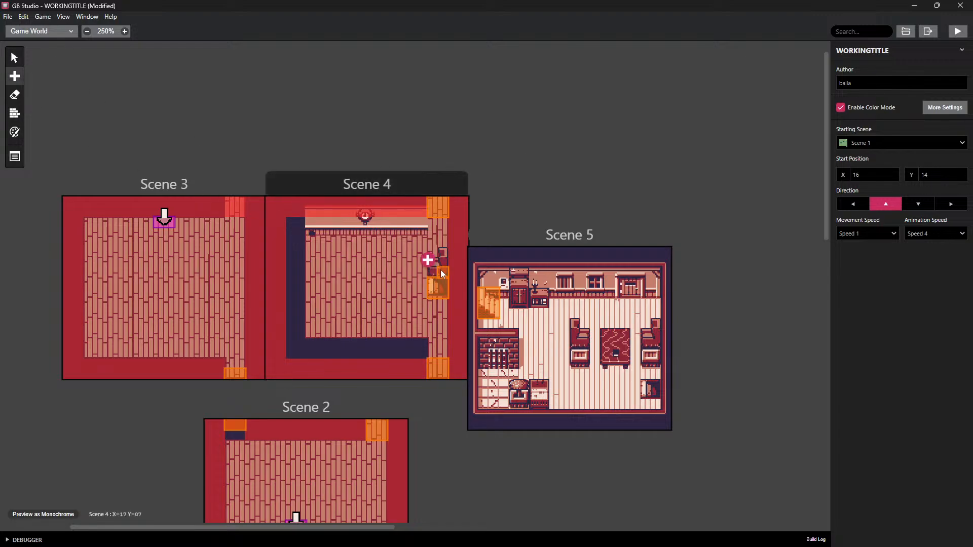
pyautogui.moveTo(436, 266); pyautogui.dragTo(445, 274)
# Add a Show Emote Bubble actor event to the new trigger's On Enter script
pyautogui.click(890, 137)
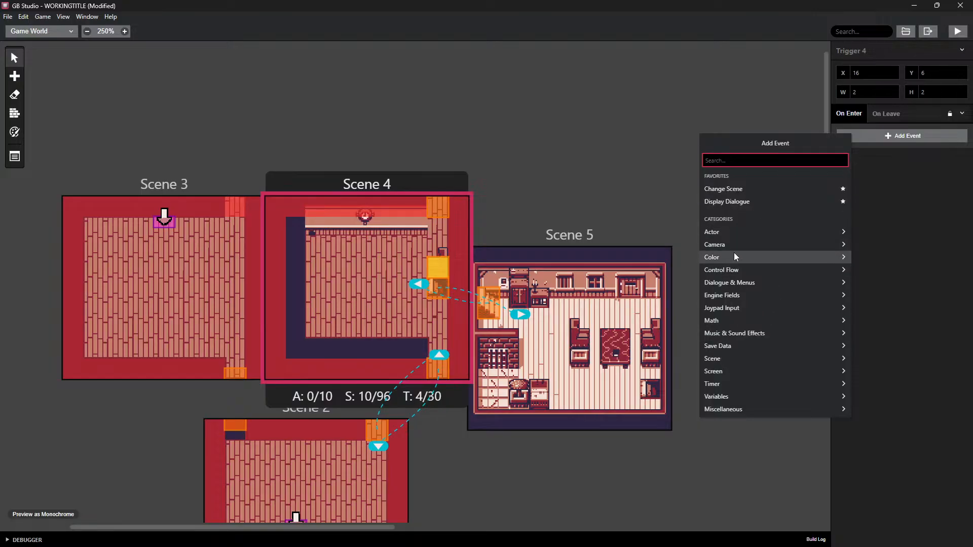
pyautogui.click(731, 232)
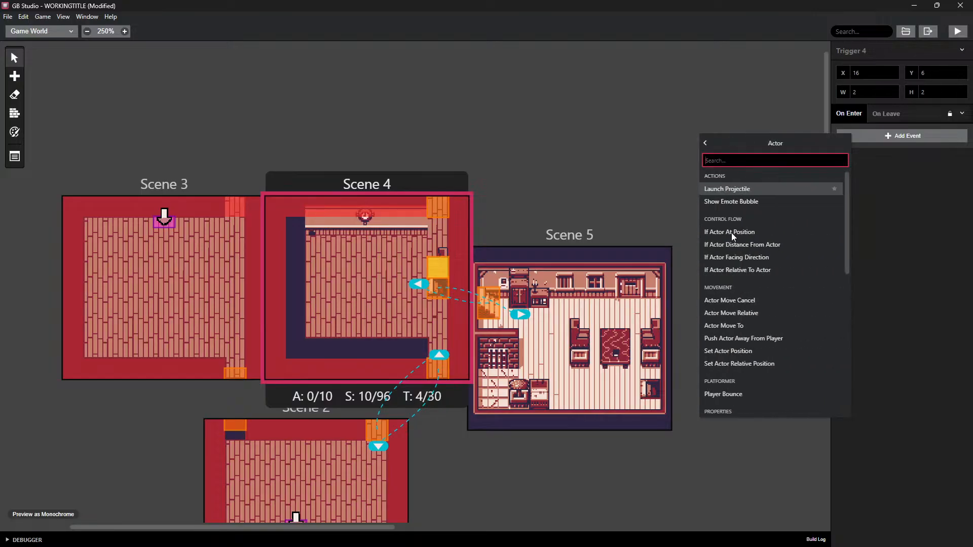
pyautogui.scroll(-3, 744, 354)
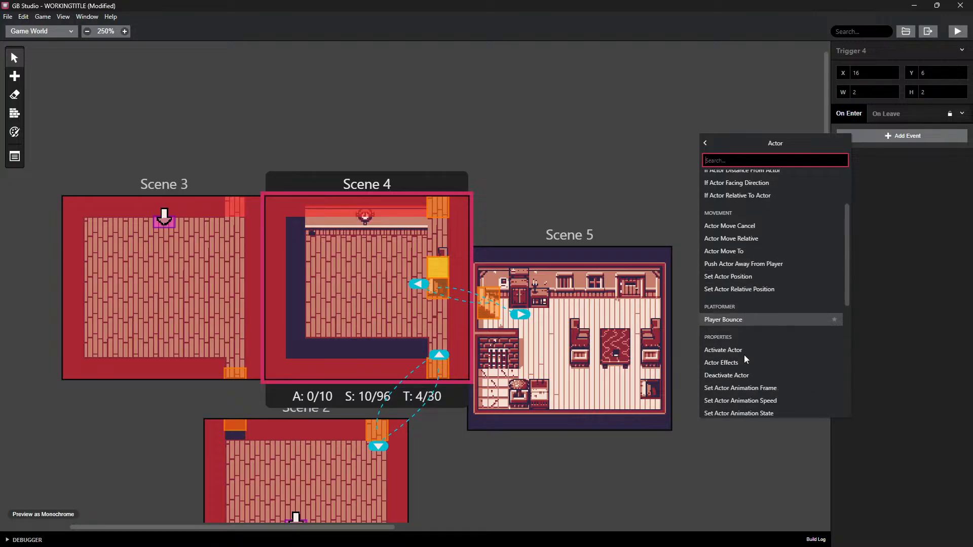
pyautogui.scroll(-4, 749, 258)
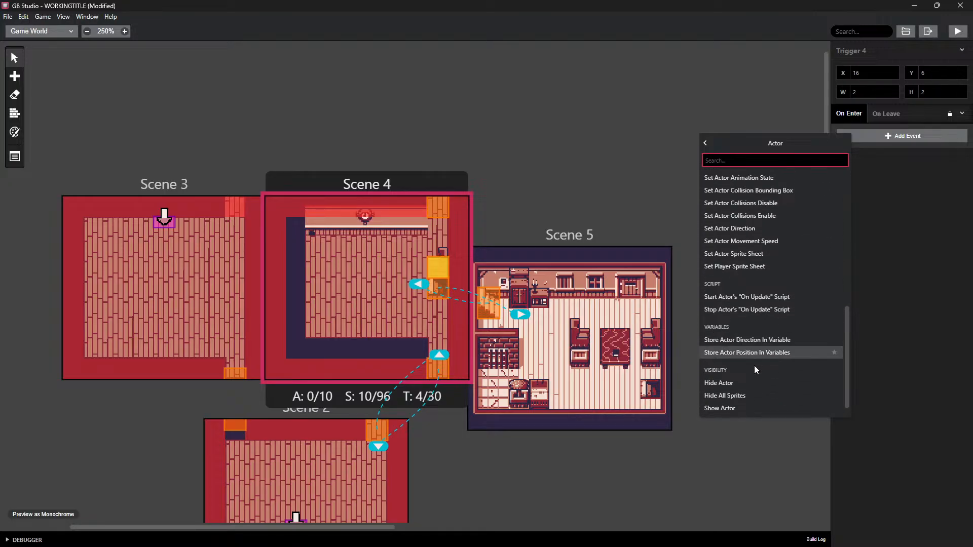
pyautogui.scroll(7, 753, 364)
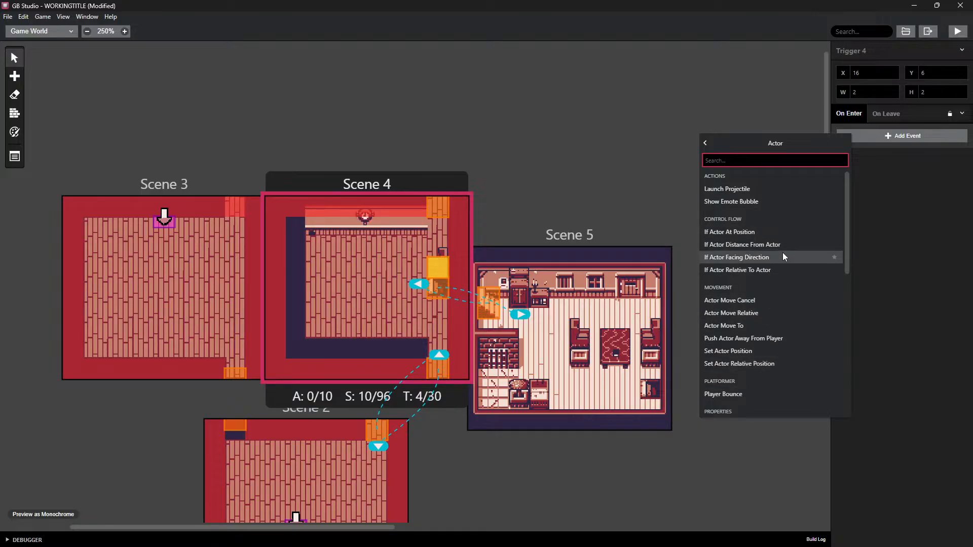
pyautogui.scroll(-1, 753, 208)
pyautogui.scroll(1, 752, 218)
pyautogui.click(756, 201)
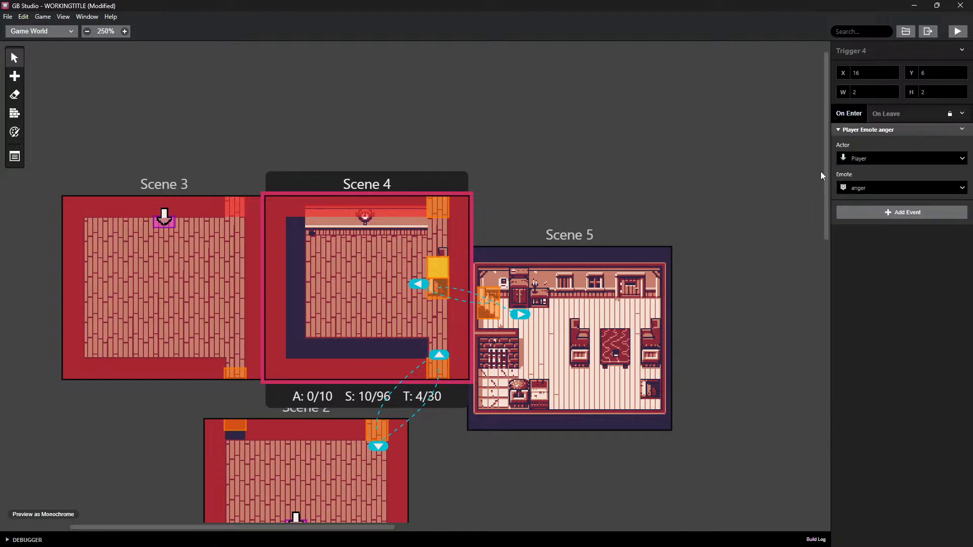
# Keep Player as the actor of Scene 4's emote event and set the emote to love
pyautogui.click(865, 159)
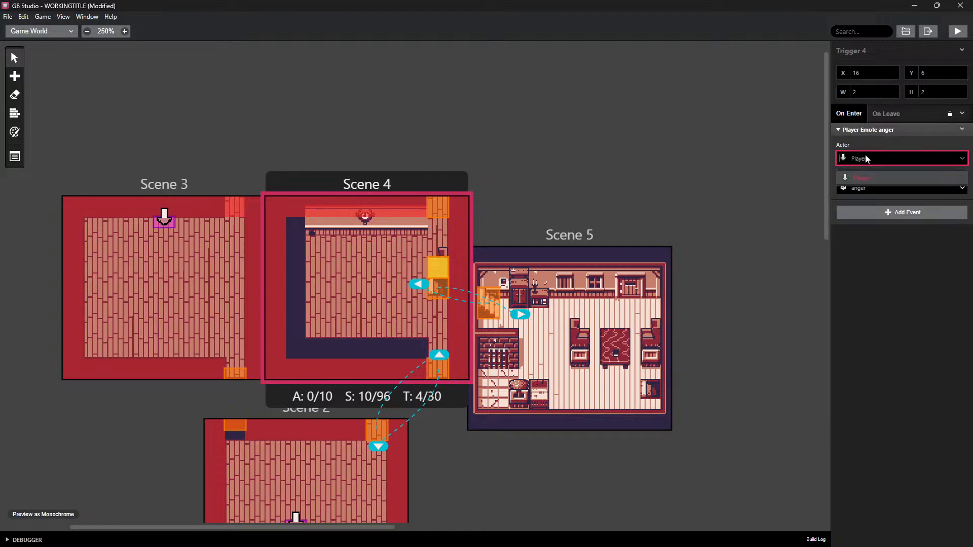
pyautogui.click(863, 159)
pyautogui.click(864, 190)
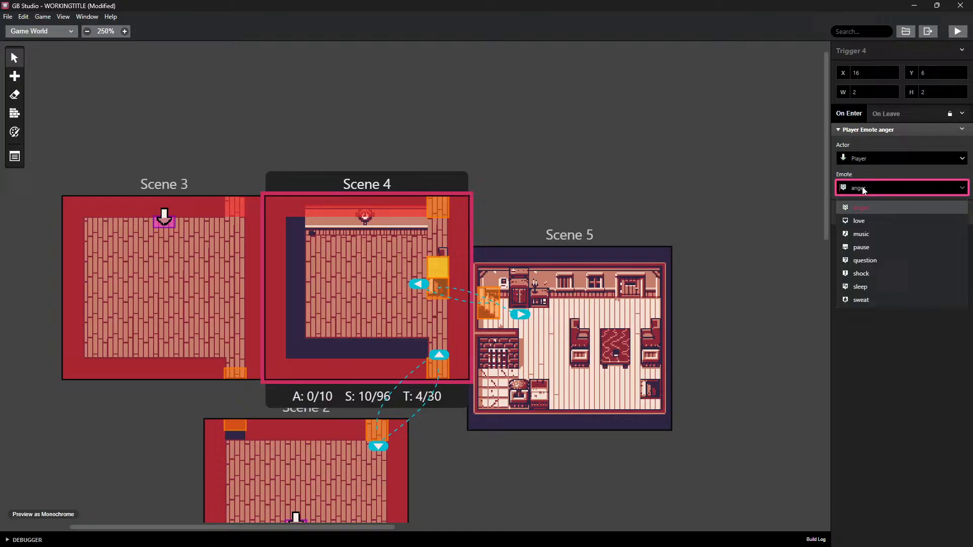
pyautogui.click(862, 221)
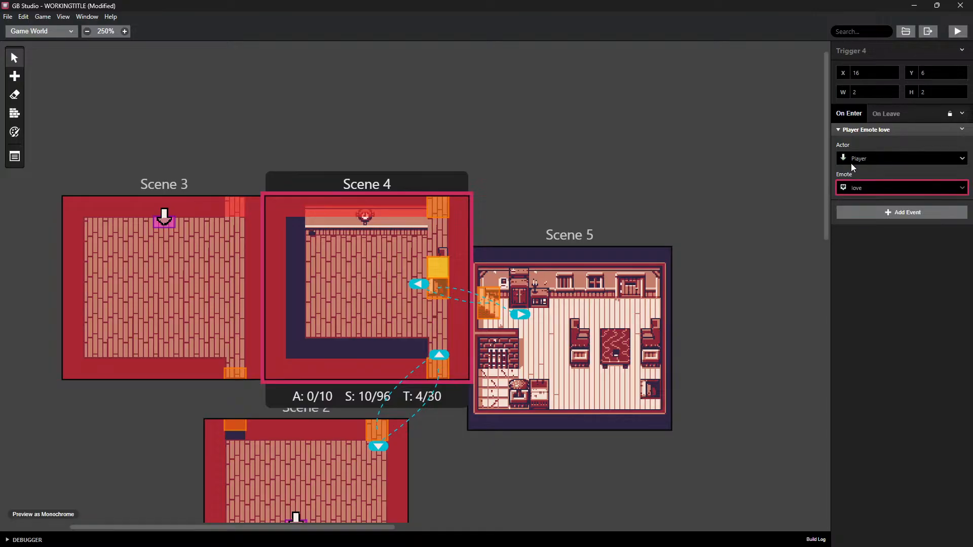
# Playtest the game and walk the player up through Scene 1's upper-right stairs into Scene 2
pyautogui.click(956, 32)
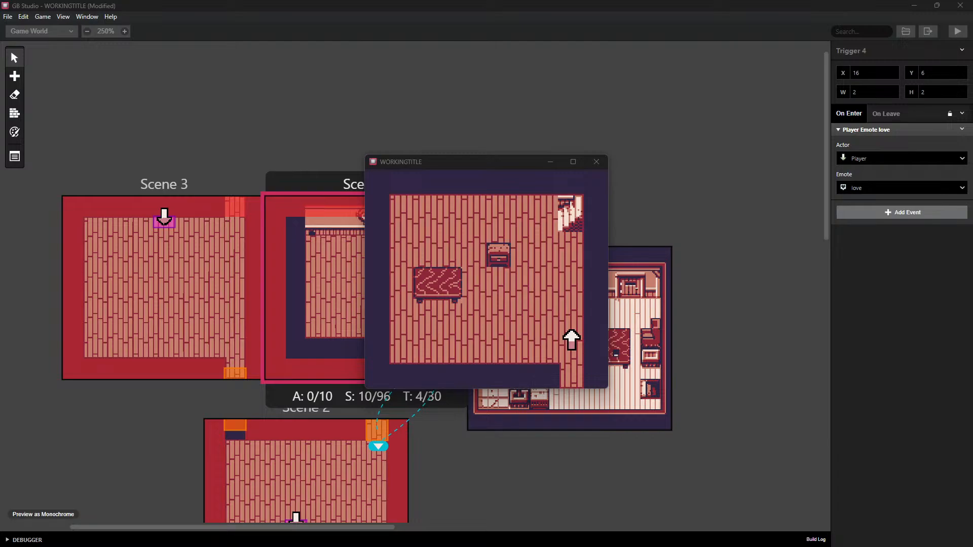
pyautogui.moveTo(503, 161); pyautogui.dragTo(493, 162)
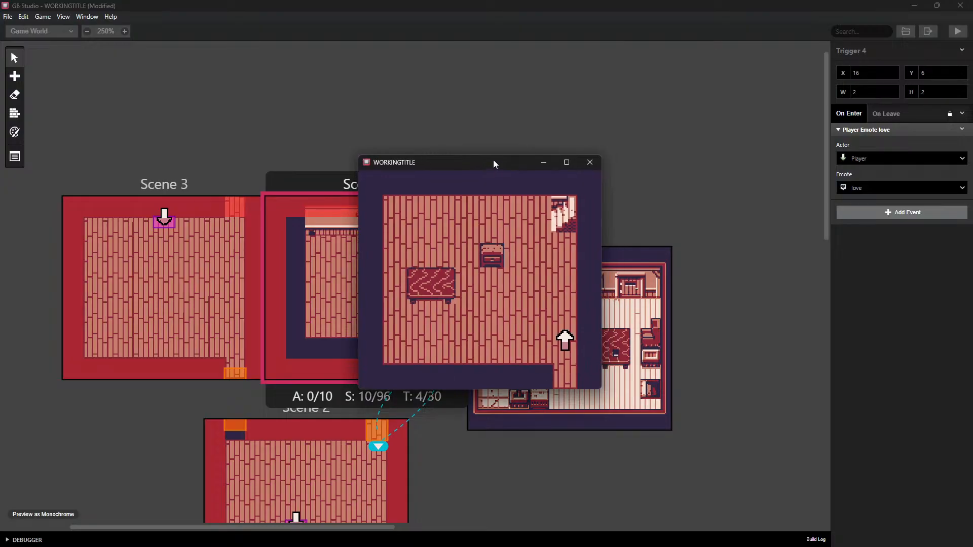
pyautogui.press('Up')
pyautogui.press('Left')
pyautogui.press('Up')
pyautogui.press('Right')
pyautogui.press('Up')
pyautogui.press('Right')
pyautogui.press('Up')
pyautogui.press('Left')
pyautogui.press('Up')
pyautogui.press('Right')
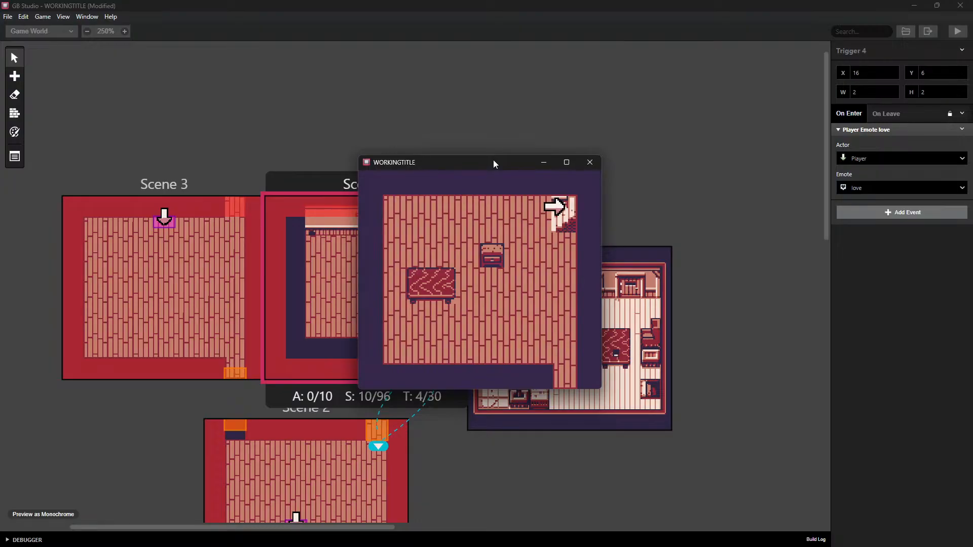
pyautogui.press('Up')
# Test the dialogue of Scene 2's central actor and walk to the room's upper-right passage
pyautogui.press('Left')
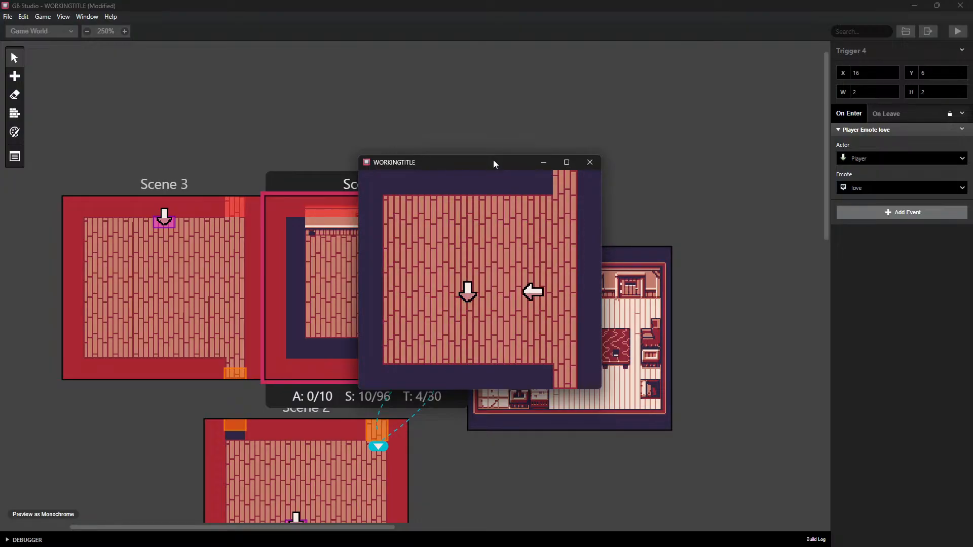
pyautogui.press('z')
pyautogui.press('z')
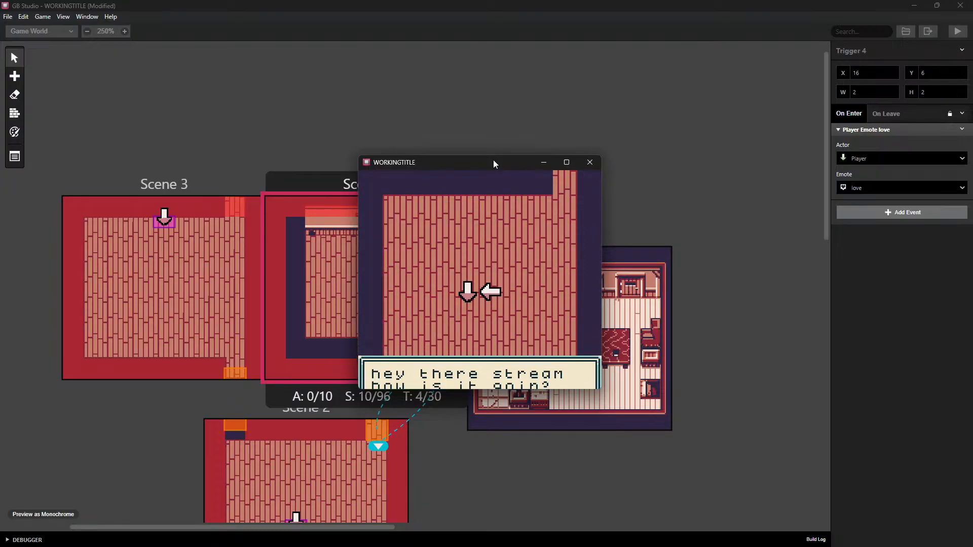
pyautogui.press('Up')
pyautogui.press('Right')
pyautogui.press('Up')
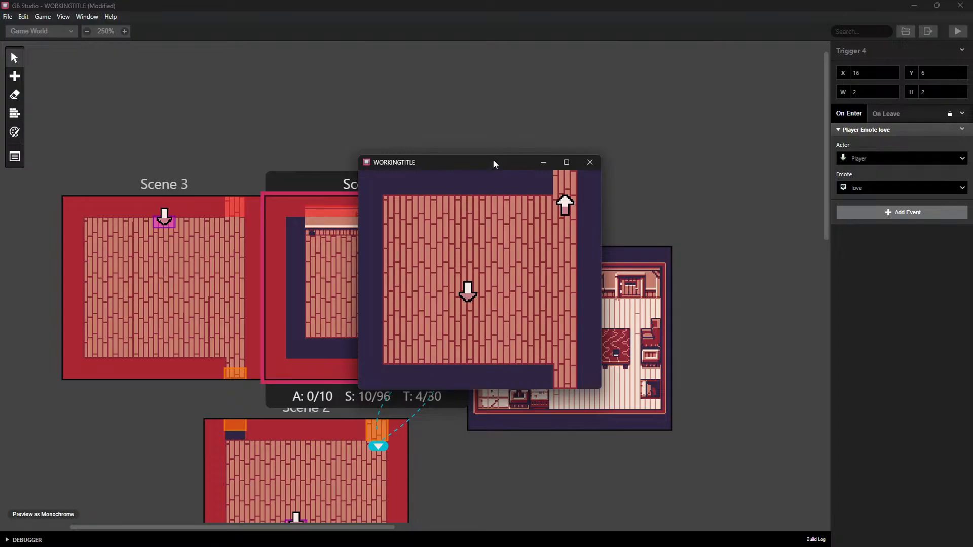
# Test Scene 2's upper-left doorway by walking the player into it from several directions, and end the playtest
pyautogui.press('Down')
pyautogui.press('Left')
pyautogui.press('Up')
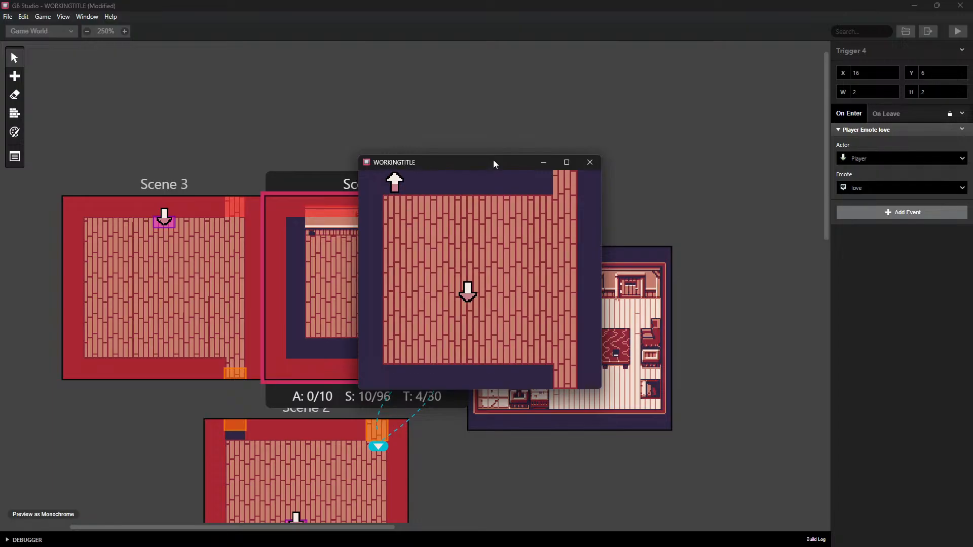
pyautogui.press('Down')
pyautogui.press('Up')
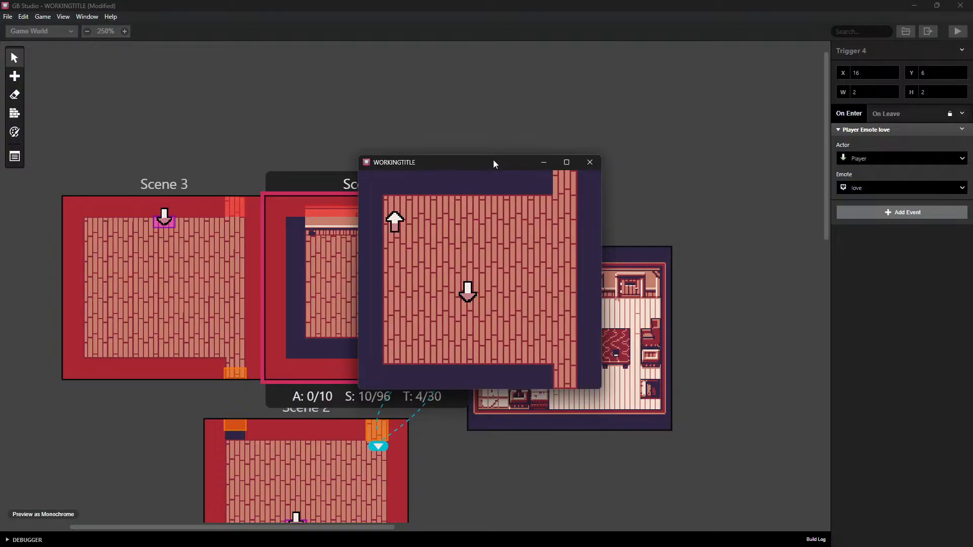
pyautogui.press('Down')
pyautogui.press('Up')
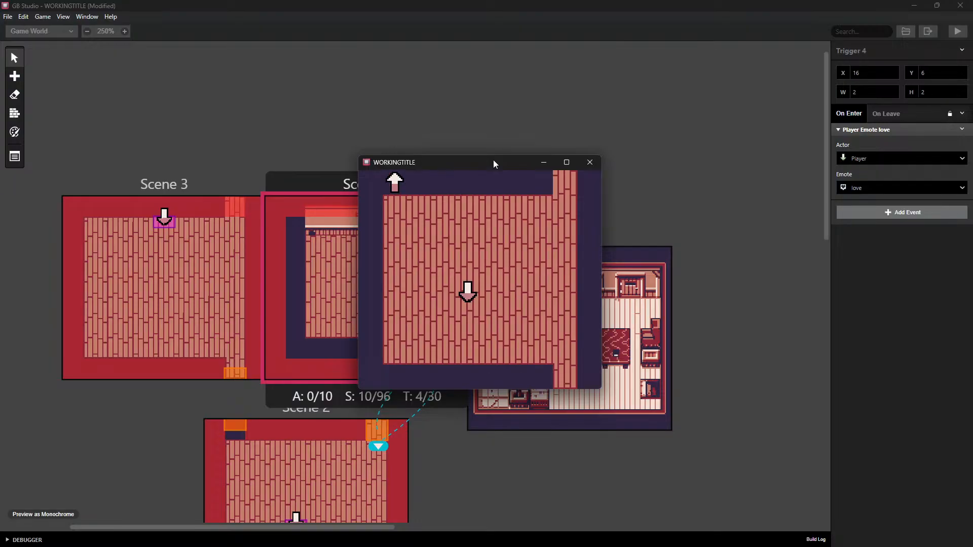
pyautogui.press('Left')
pyautogui.press('Right')
pyautogui.press('Down')
pyautogui.press('Left')
pyautogui.press('Up')
pyautogui.click(588, 163)
# Try Scene 2's upper-left doorway trigger one tile lower at Y 1 and return it to X 2, Y 0
pyautogui.click(236, 425)
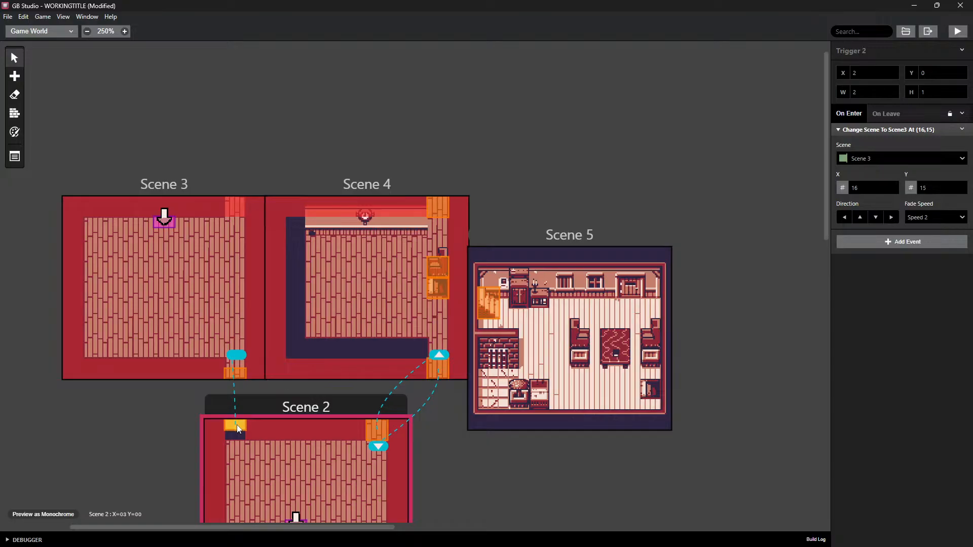
pyautogui.moveTo(237, 428); pyautogui.dragTo(237, 436)
pyautogui.click(244, 417)
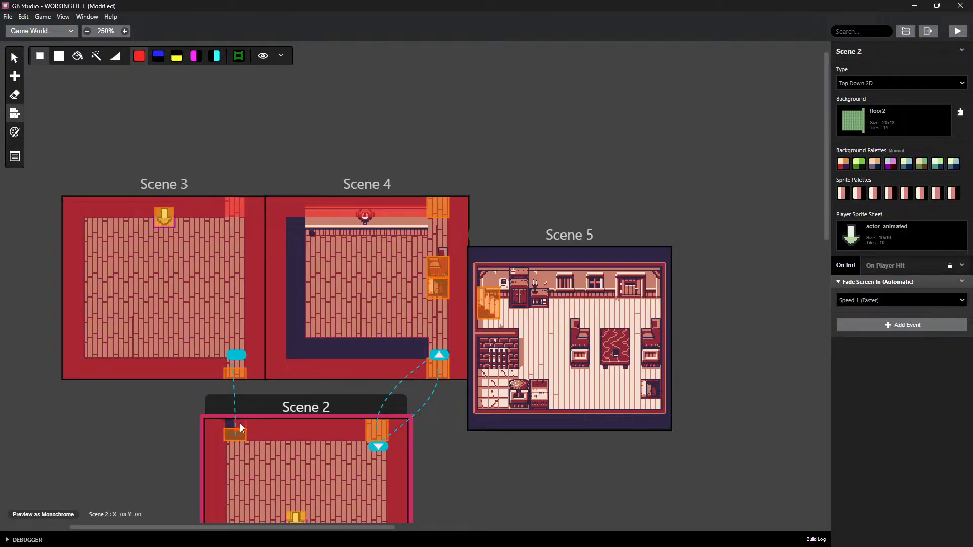
pyautogui.moveTo(240, 433); pyautogui.dragTo(234, 426)
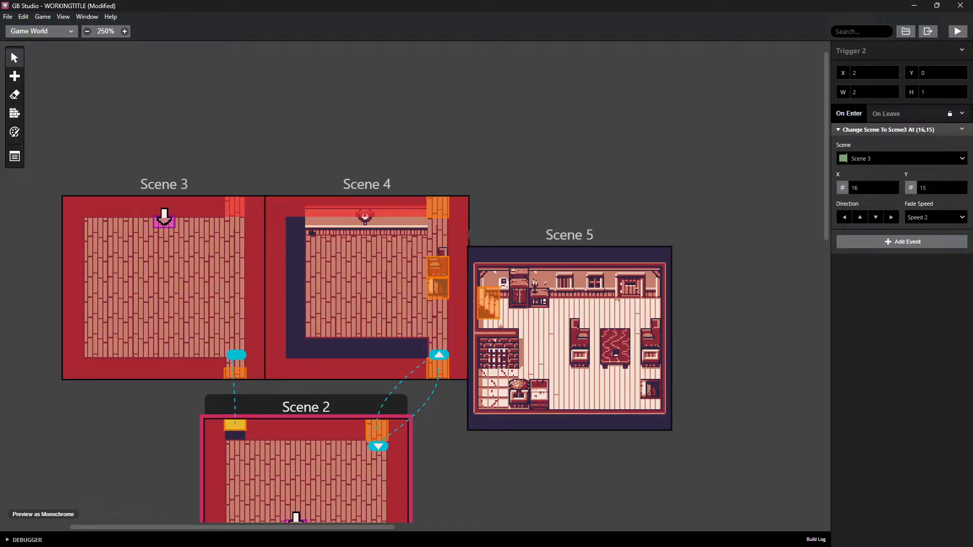
# Playtest the game again and walk the player from Scene 1 through Scene 2 into Scene 3
pyautogui.hotkey('ctrl', 'p')
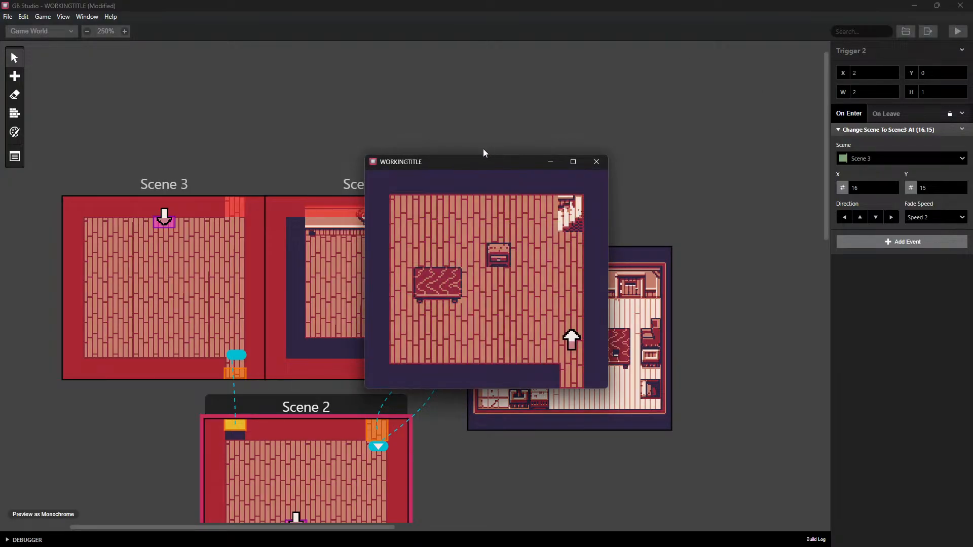
pyautogui.press('Up')
pyautogui.press('Left')
pyautogui.press('Up')
pyautogui.press('Up')
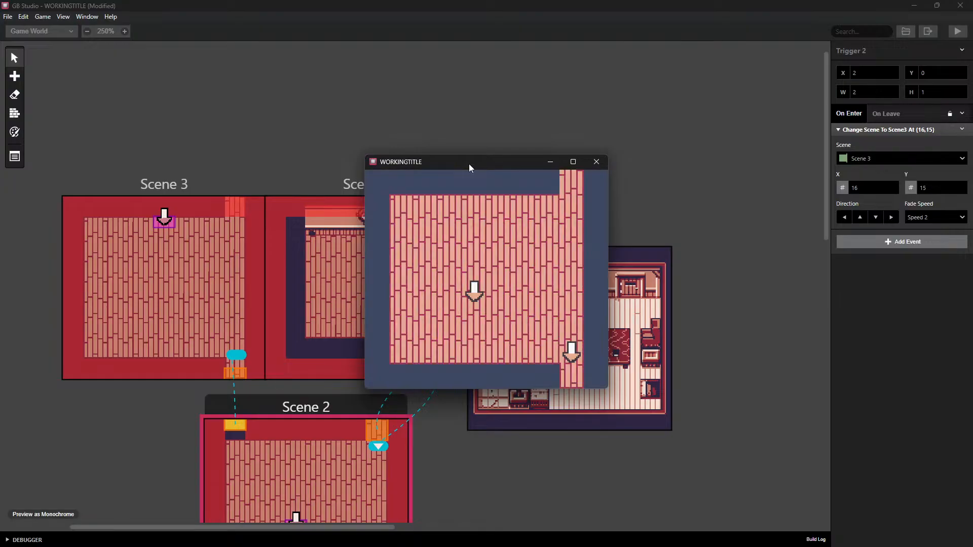
pyautogui.press('Up')
pyautogui.press('Left')
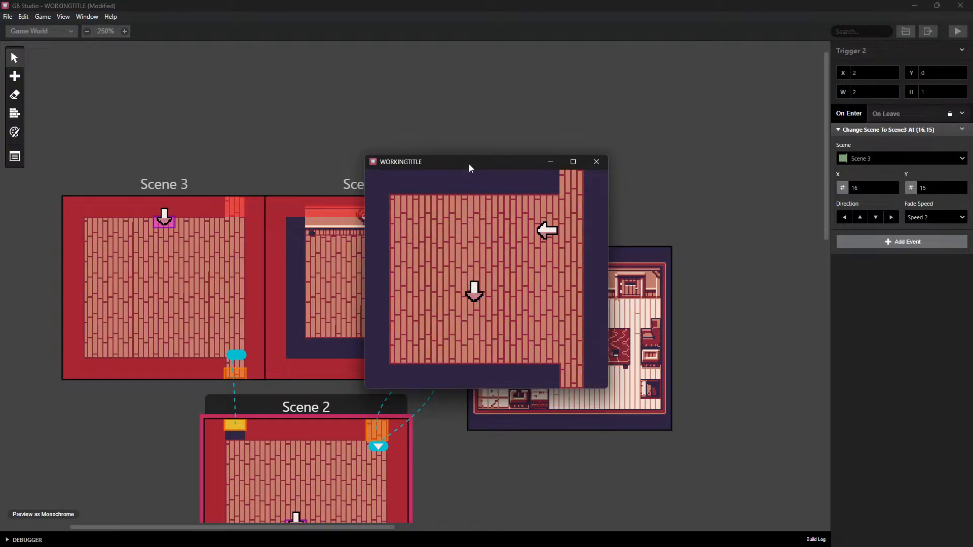
pyautogui.press('Up')
pyautogui.press('Up')
# Test the dialogue of the actor at the top of Scene 3 and walk toward the upper-right corner
pyautogui.press('Left')
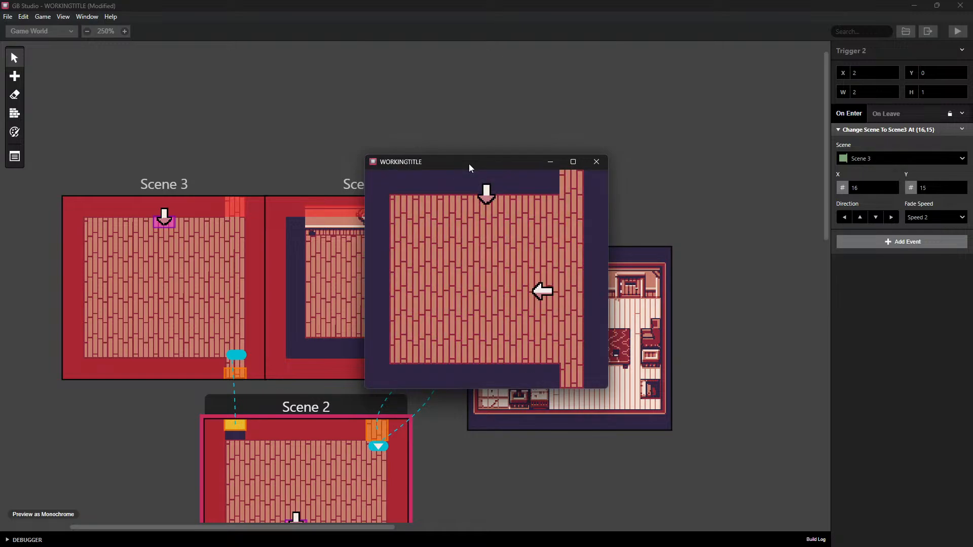
pyautogui.press('Up')
pyautogui.press('z')
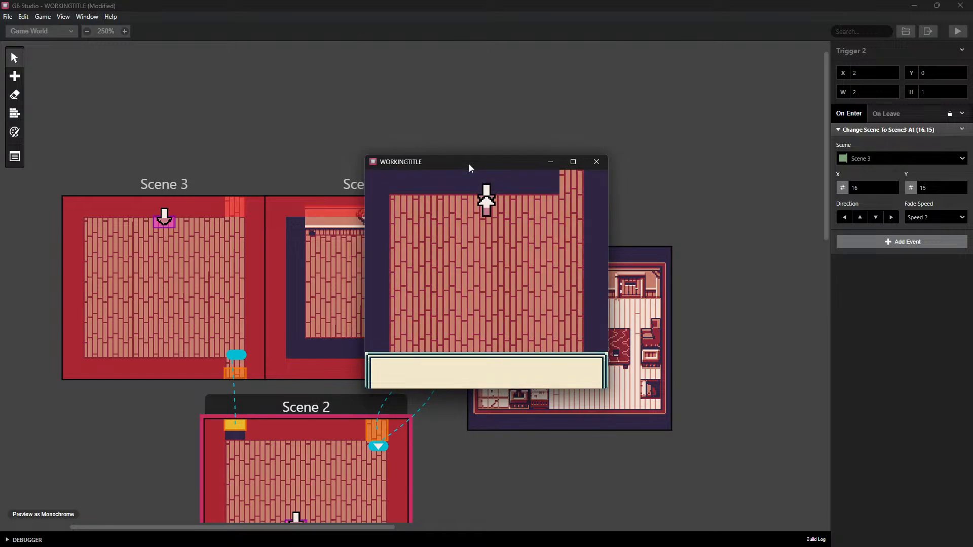
pyautogui.press('z')
pyautogui.press('z')
pyautogui.press('Right')
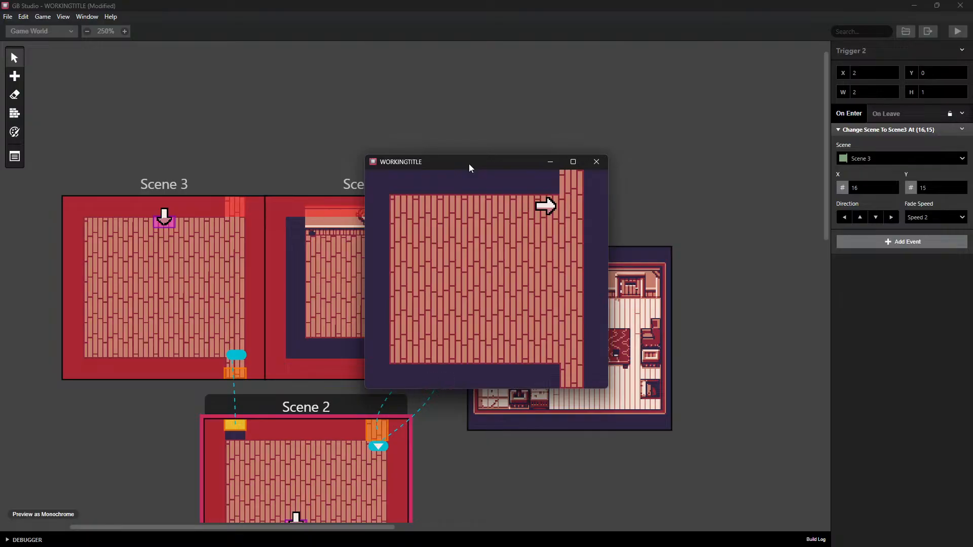
# Test the collision in Scene 3's upper-right passage by walking the player repeatedly up and down against it
pyautogui.press('Up')
pyautogui.press('Down')
pyautogui.press('Up')
pyautogui.press('Down')
pyautogui.press('Up')
pyautogui.press('Down')
pyautogui.press('Up')
pyautogui.press('Down')
pyautogui.press('Up')
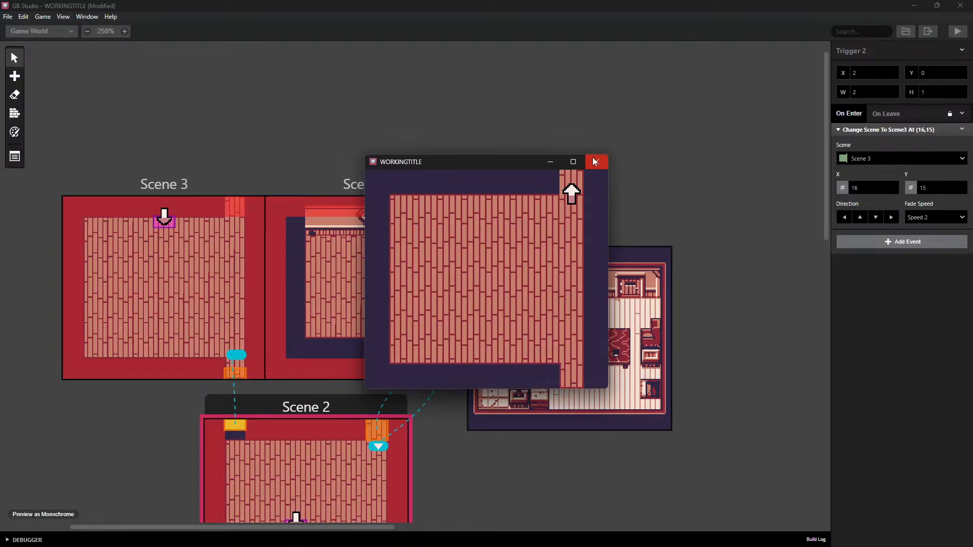
# End the playtest and examine the Colors tool's small, large and Magic Brush options over Scene 4
pyautogui.click(14, 132)
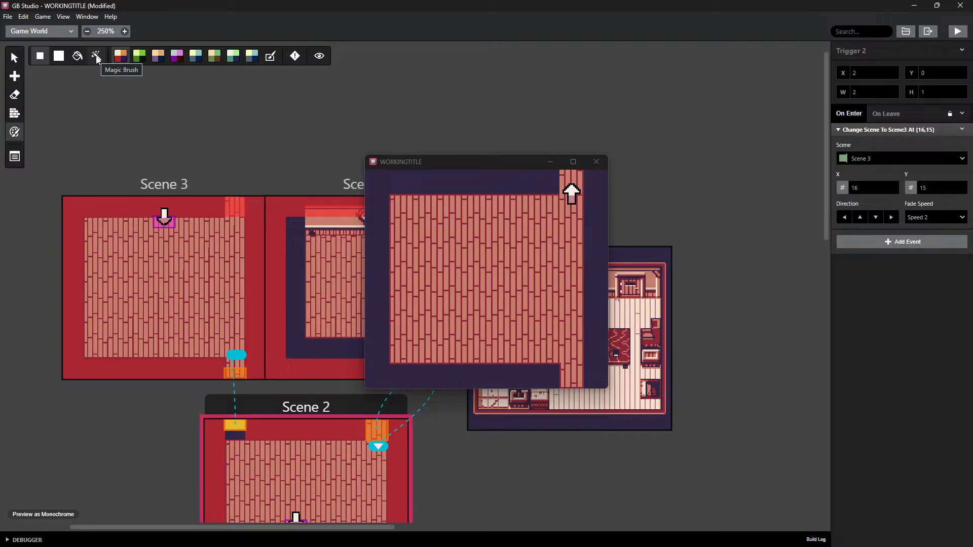
pyautogui.press('Down')
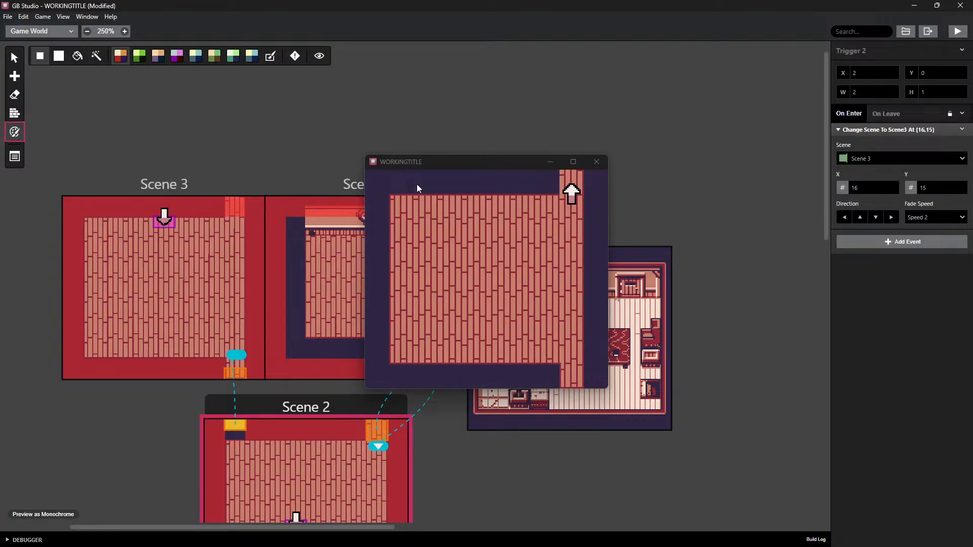
pyautogui.click(595, 162)
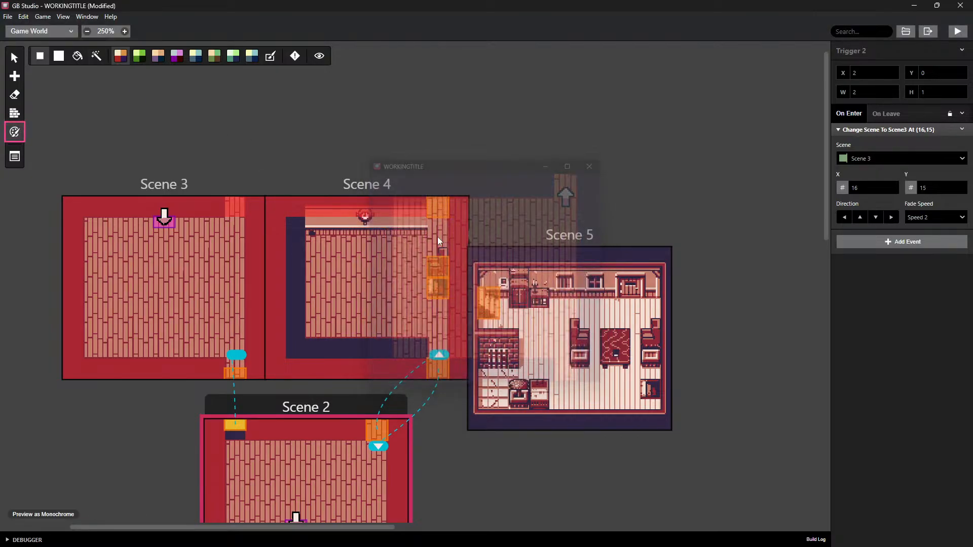
pyautogui.click(300, 225)
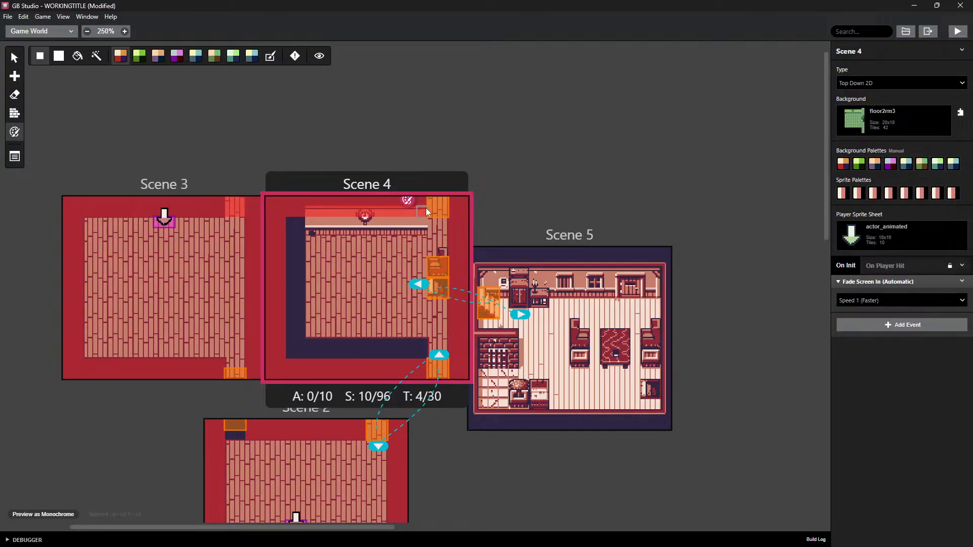
pyautogui.click(60, 56)
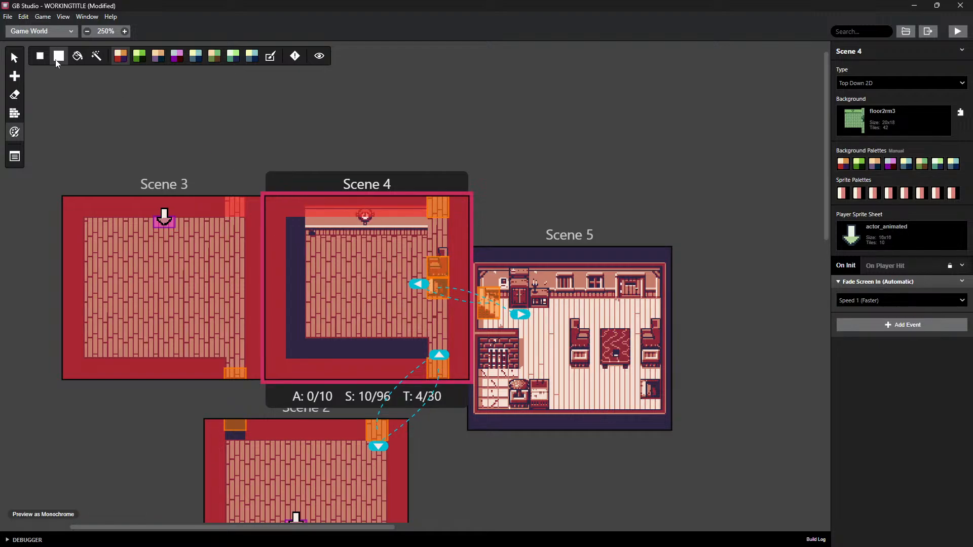
pyautogui.click(97, 57)
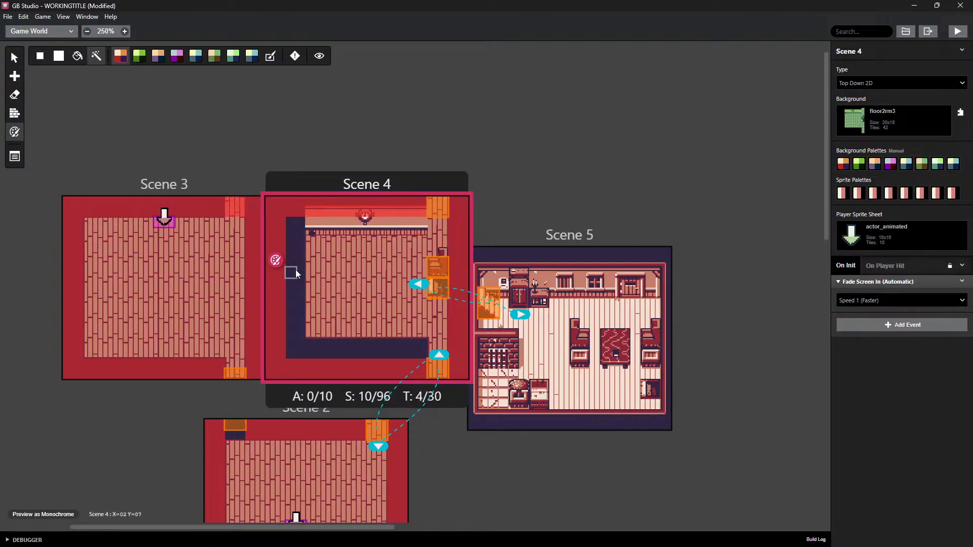
pyautogui.click(43, 59)
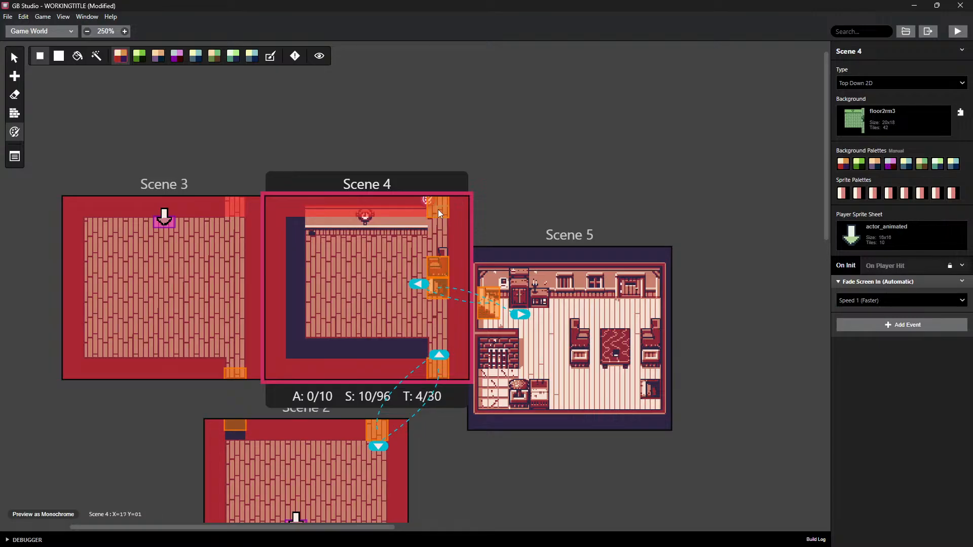
# Examine the Colors tool's palettes and its fill and square brushes around Scene 4's upper-right passage
pyautogui.keyDown('ctrl'); pyautogui.scroll(6, 437, 208); pyautogui.keyUp('ctrl')
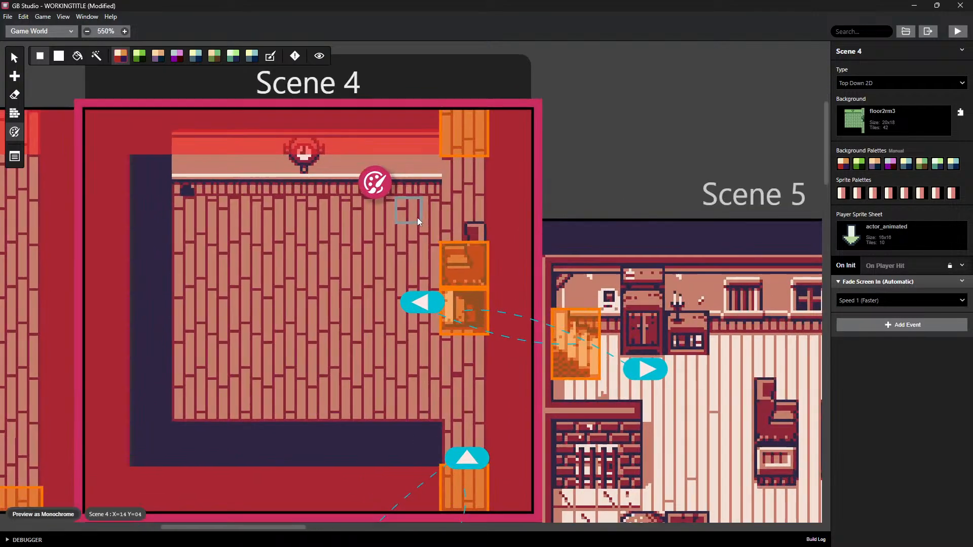
pyautogui.keyDown('ctrl'); pyautogui.scroll(1, 418, 218); pyautogui.keyUp('ctrl')
pyautogui.click(448, 142)
pyautogui.click(455, 167)
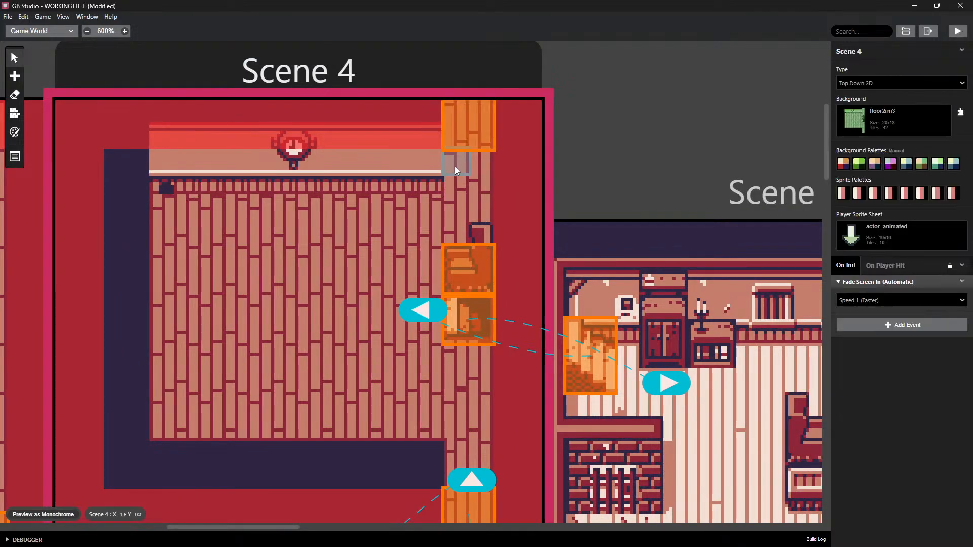
pyautogui.moveTo(610, 128); pyautogui.dragTo(672, 210, button='middle')
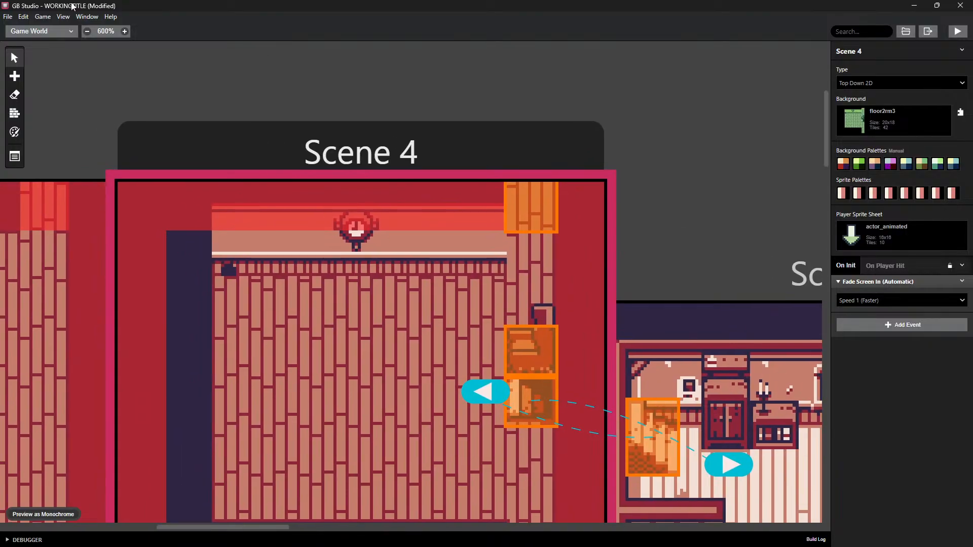
pyautogui.click(15, 133)
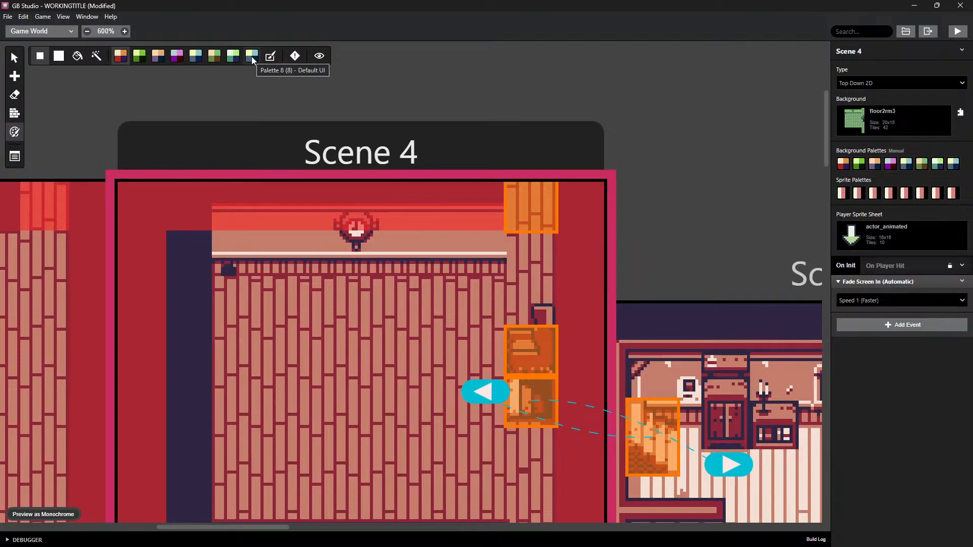
pyautogui.click(77, 59)
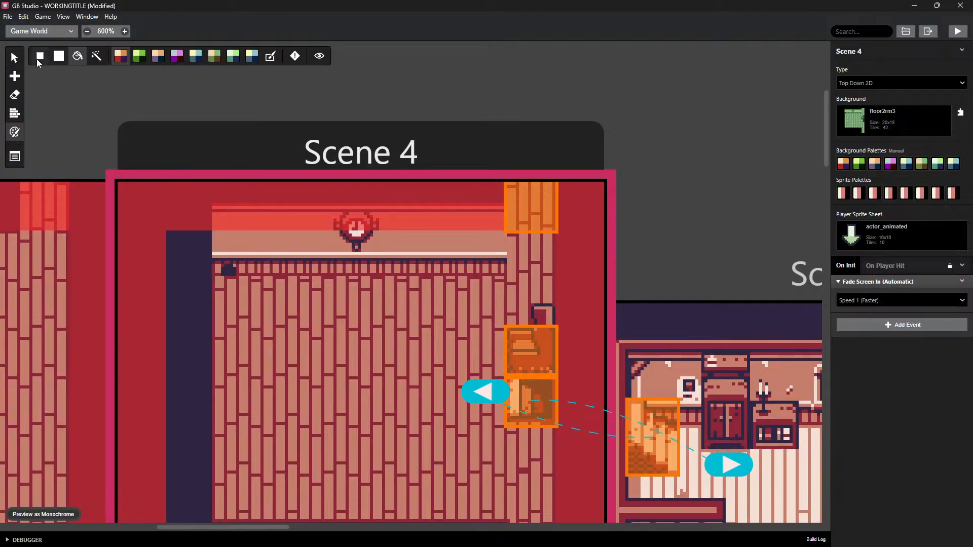
pyautogui.click(58, 57)
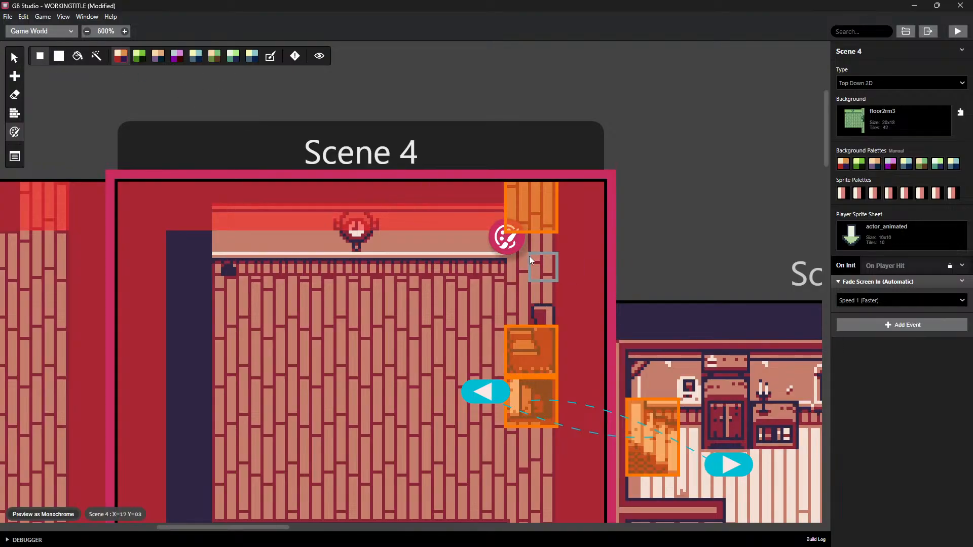
# Examine the trigger in Scene 4's upper-right passage, the scene list, the collision tools and the layout of the neighbouring scenes
pyautogui.click(537, 202)
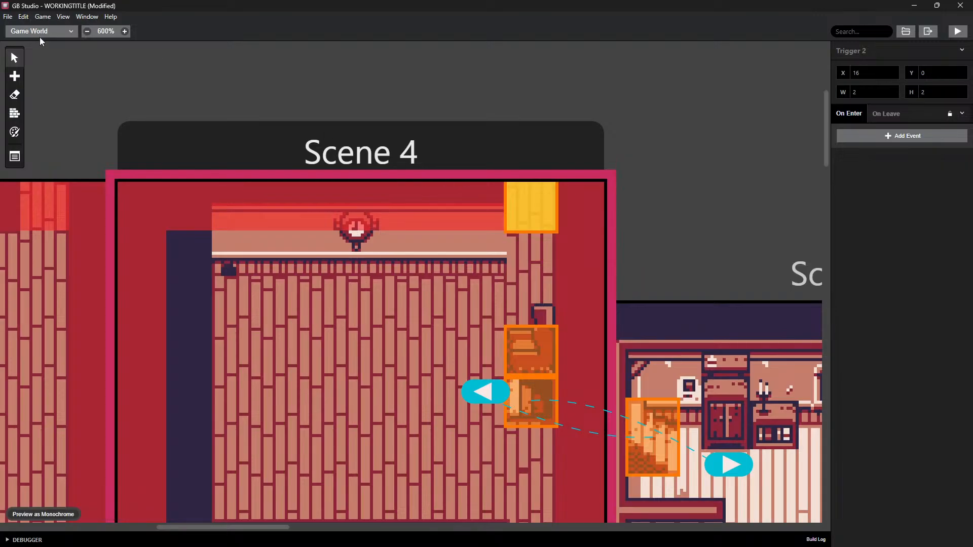
pyautogui.click(14, 132)
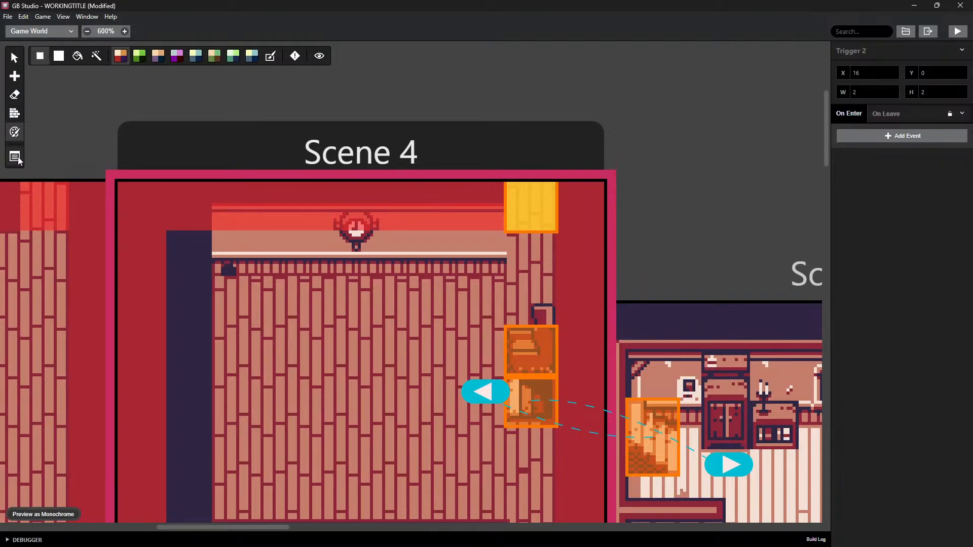
pyautogui.click(15, 156)
pyautogui.click(121, 115)
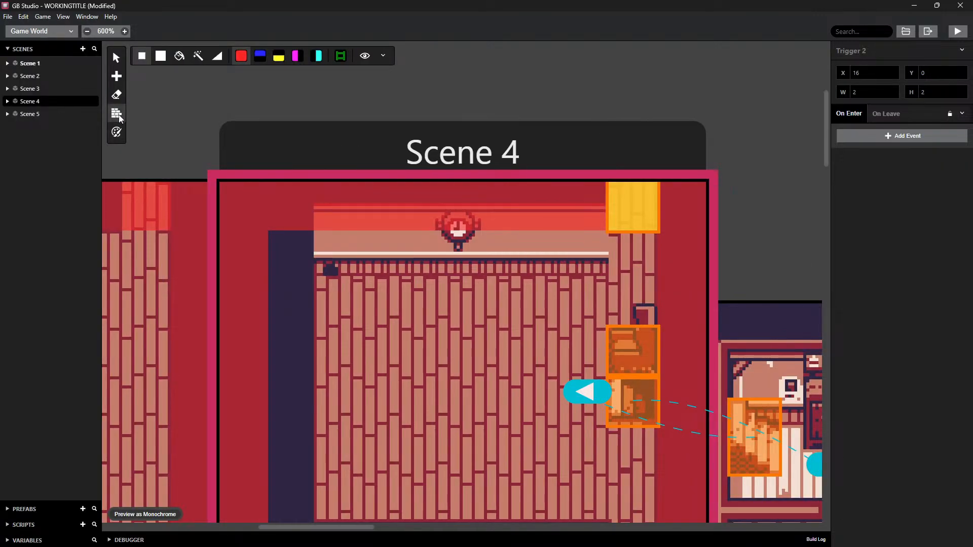
pyautogui.moveTo(102, 110); pyautogui.dragTo(1, 110)
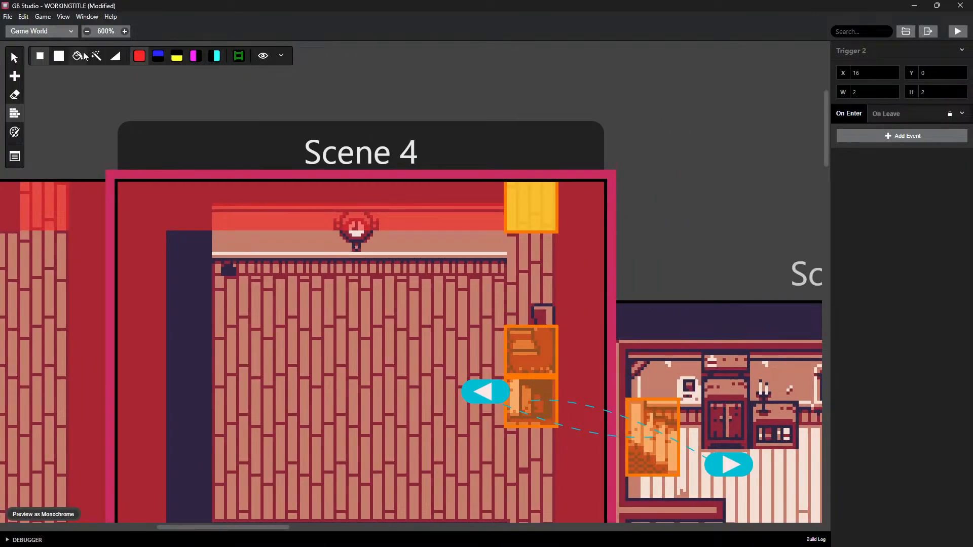
pyautogui.scroll(-5, 663, 163)
pyautogui.scroll(6, 663, 162)
pyautogui.moveTo(686, 174); pyautogui.dragTo(589, 159, button='middle')
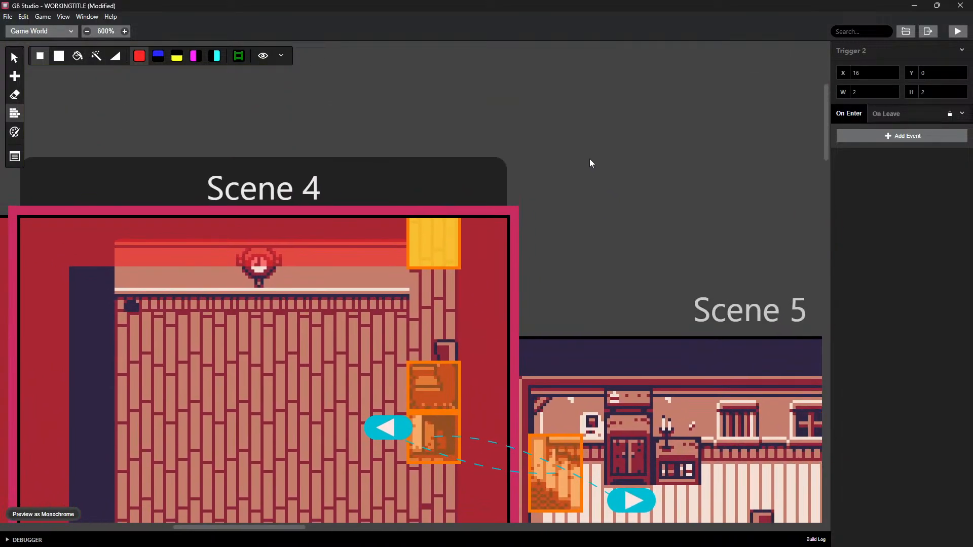
pyautogui.scroll(-2, 582, 159)
pyautogui.keyDown('ctrl'); pyautogui.scroll(-4, 582, 160); pyautogui.keyUp('ctrl')
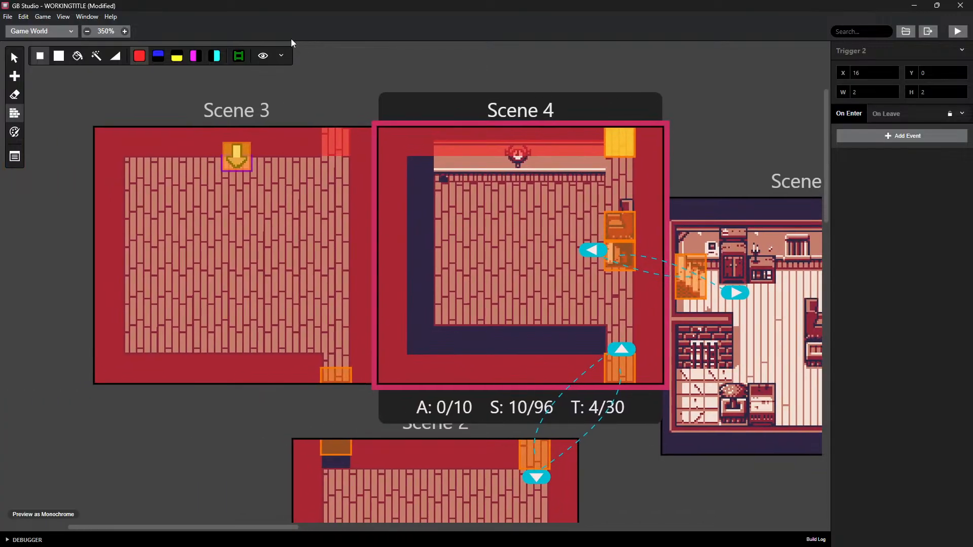
pyautogui.click(348, 93)
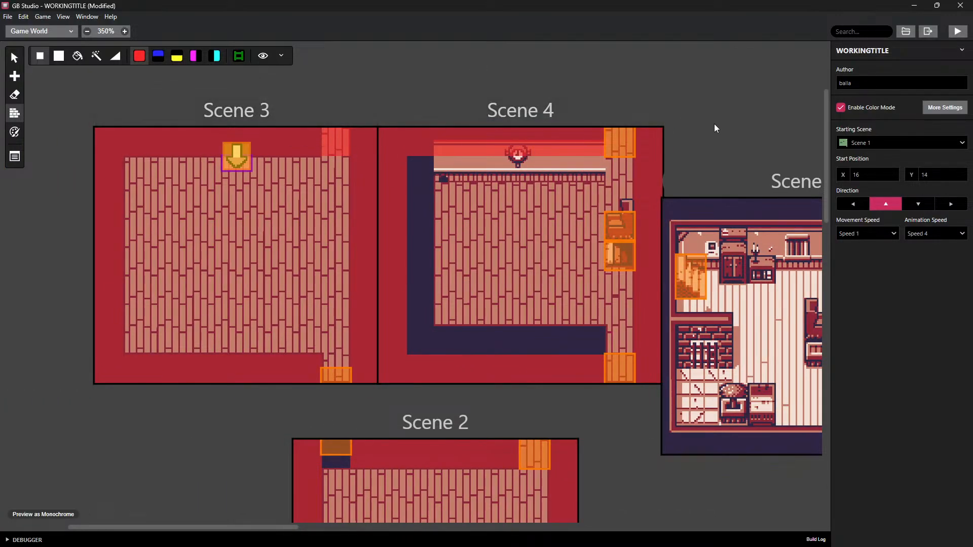
pyautogui.moveTo(714, 124); pyautogui.dragTo(530, 138, button='middle')
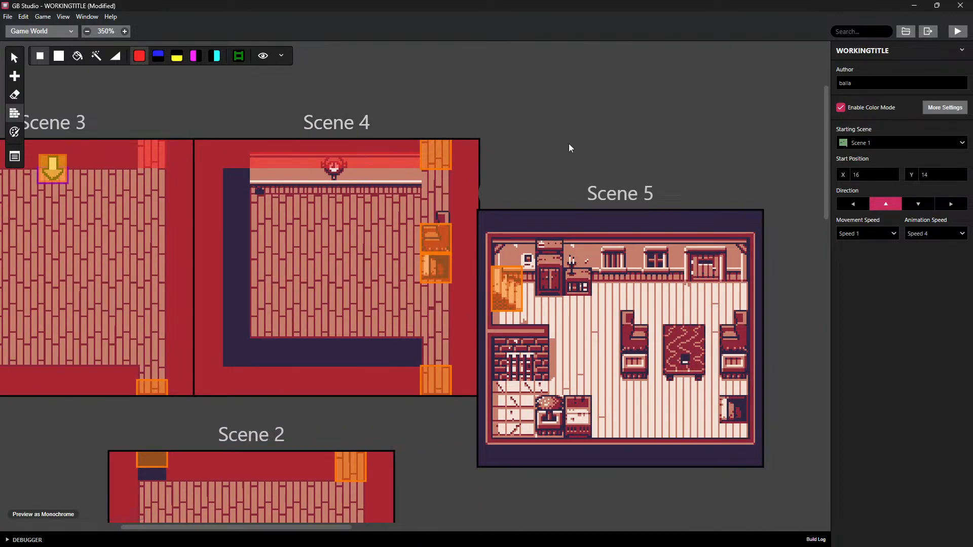
pyautogui.scroll(-2, 577, 111)
pyautogui.click(419, 103)
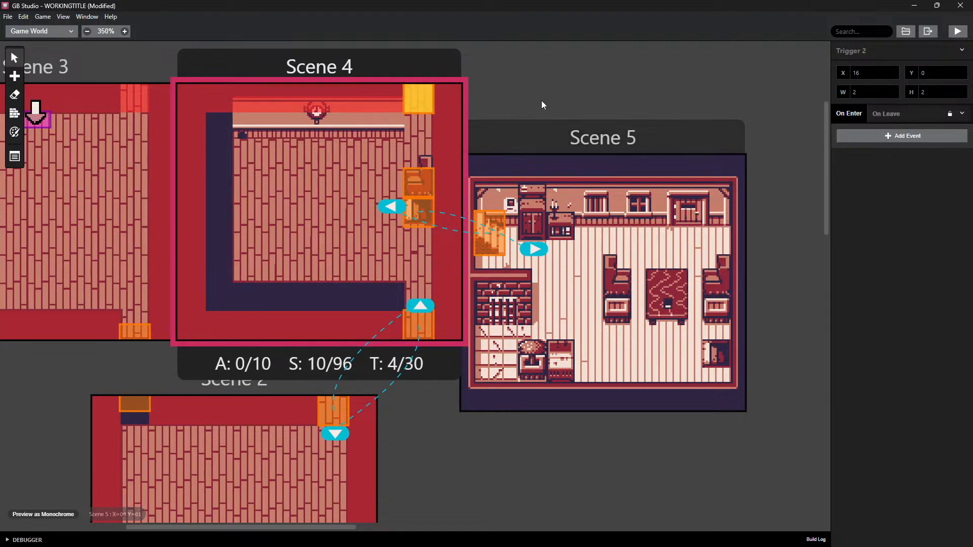
# Add a new scene above Scene 4 and move it to the open area to the upper right of Scene 5
pyautogui.moveTo(541, 101); pyautogui.dragTo(585, 382, button='middle')
pyautogui.moveTo(537, 240); pyautogui.dragTo(546, 297, button='middle')
pyautogui.press('s')
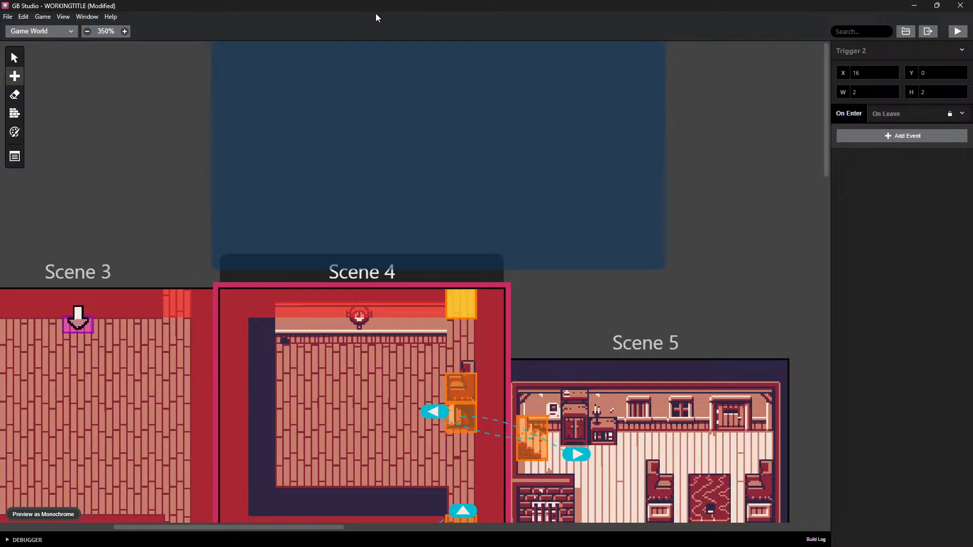
pyautogui.click(386, 56)
pyautogui.moveTo(517, 150); pyautogui.dragTo(480, 244, button='middle')
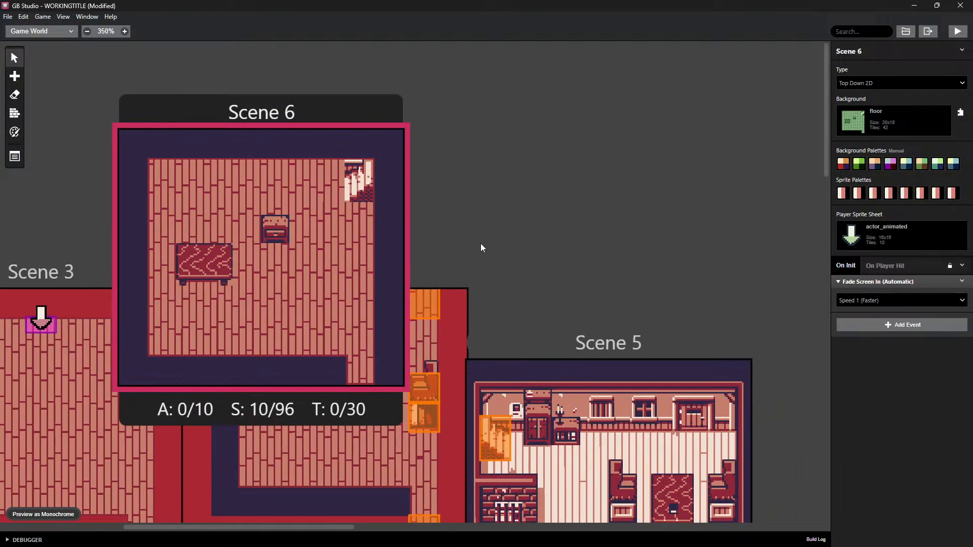
pyautogui.keyDown('ctrl'); pyautogui.scroll(-3, 455, 140); pyautogui.keyUp('ctrl')
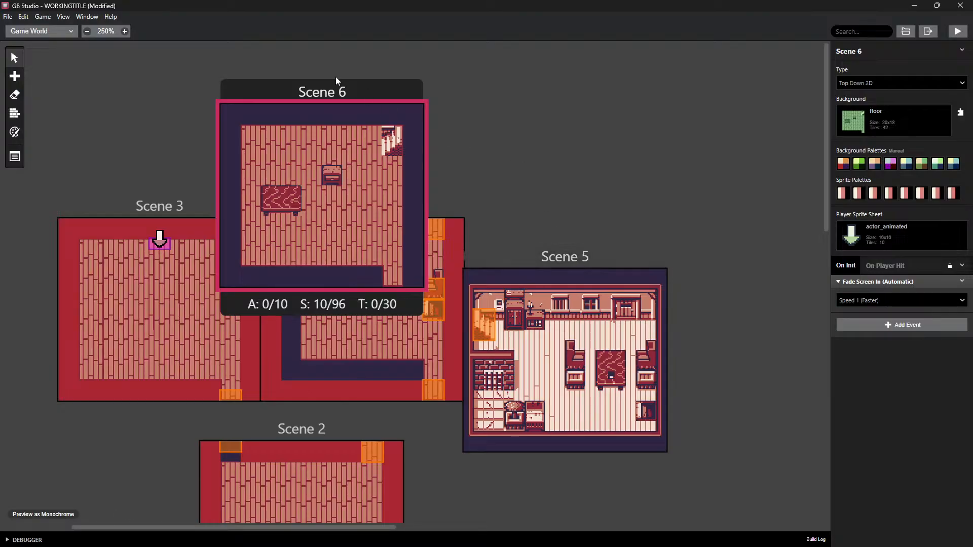
pyautogui.moveTo(336, 81); pyautogui.dragTo(810, 93)
# Set the background of Scene 6 to room1
pyautogui.hscroll(5, 545, 156)
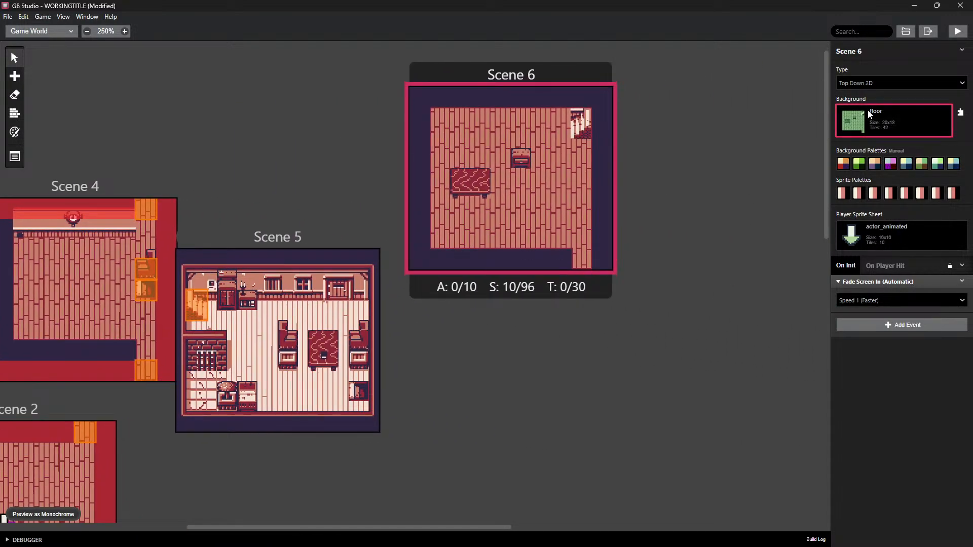
pyautogui.click(894, 120)
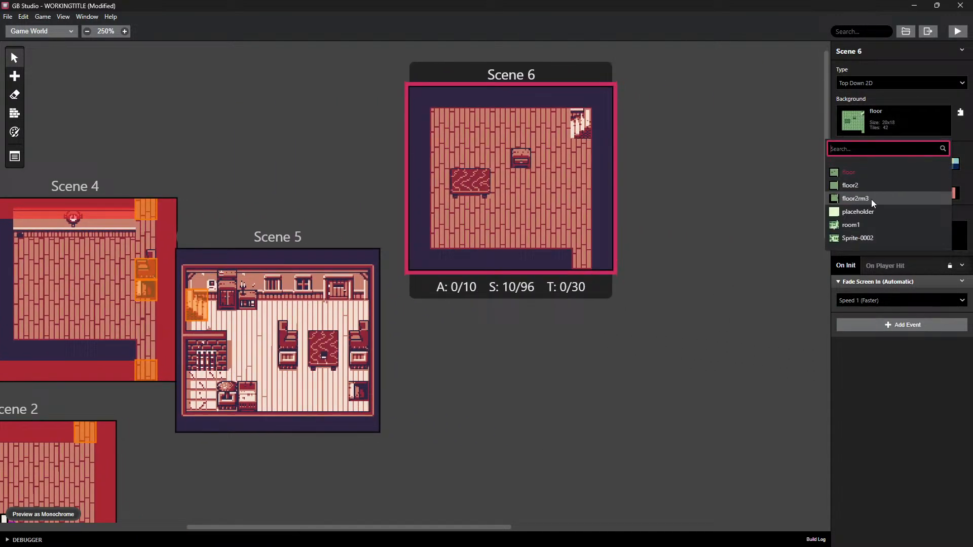
pyautogui.click(853, 226)
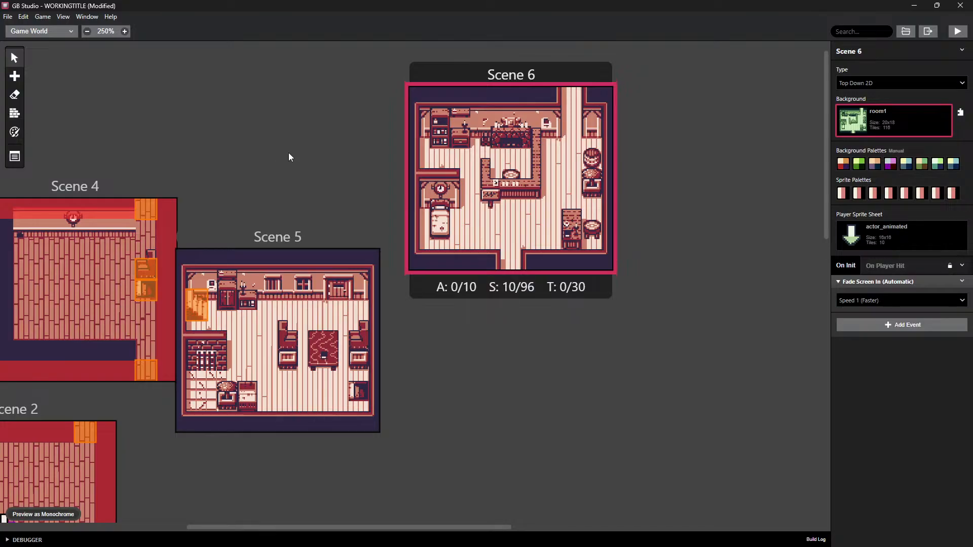
# Paint solid collisions along the full width of Scene 5's bottom and top walls with the large collision brush
pyautogui.moveTo(288, 154); pyautogui.dragTo(425, 104, button='middle')
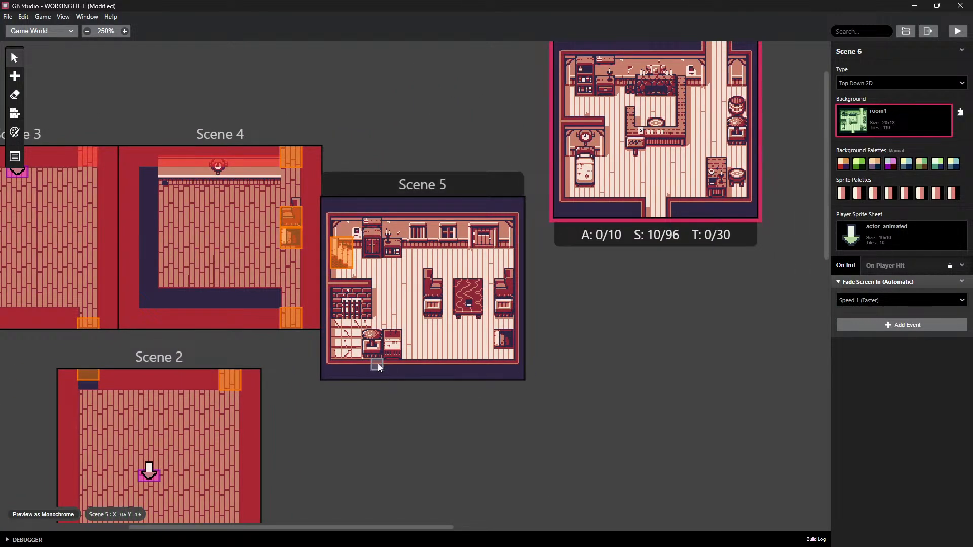
pyautogui.moveTo(378, 451); pyautogui.dragTo(339, 398, button='middle')
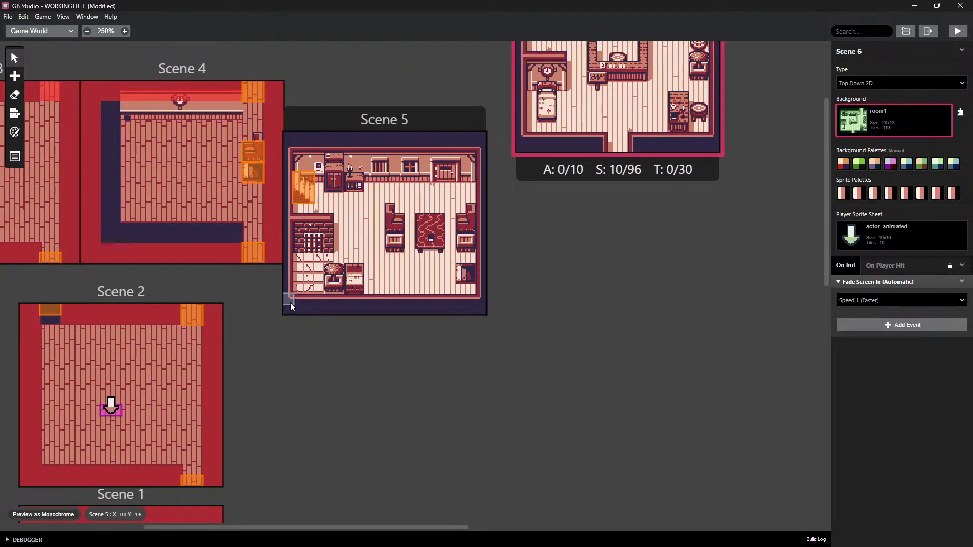
pyautogui.click(291, 301)
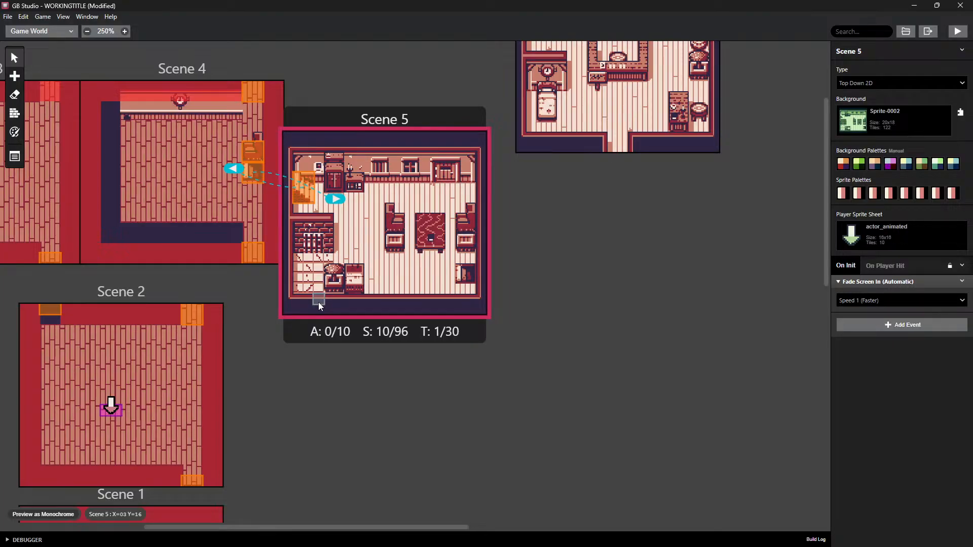
pyautogui.press('c')
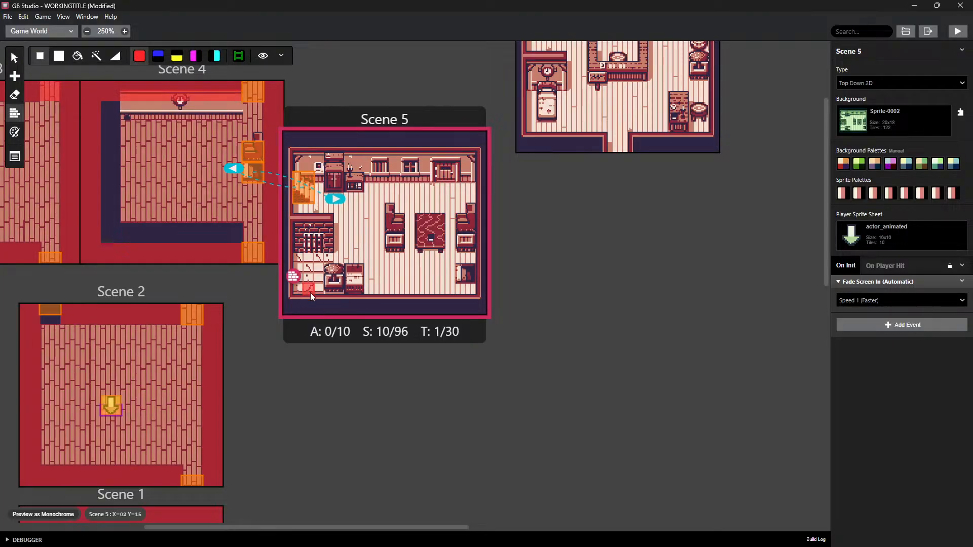
pyautogui.click(64, 57)
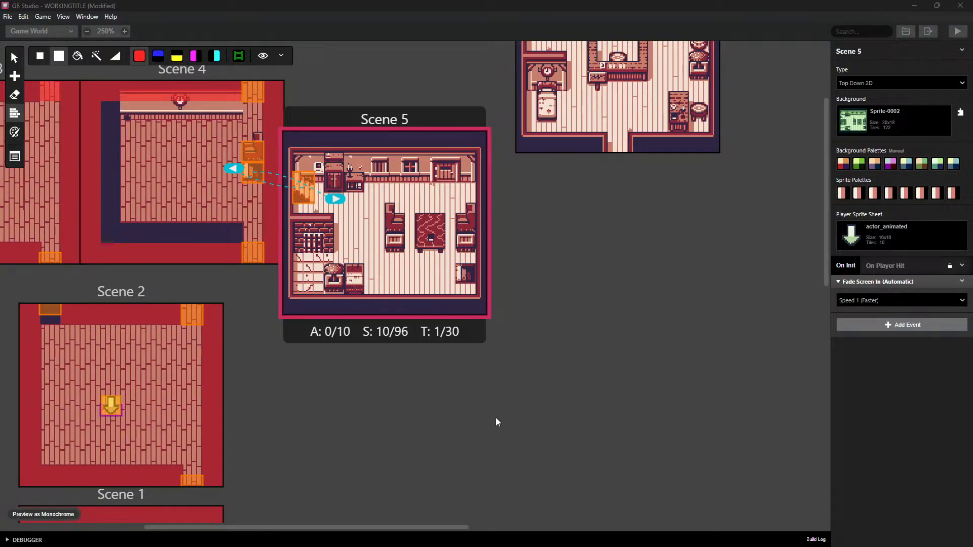
pyautogui.scroll(2, 354, 346)
pyautogui.keyDown('ctrl'); pyautogui.scroll(3, 350, 406); pyautogui.keyUp('ctrl')
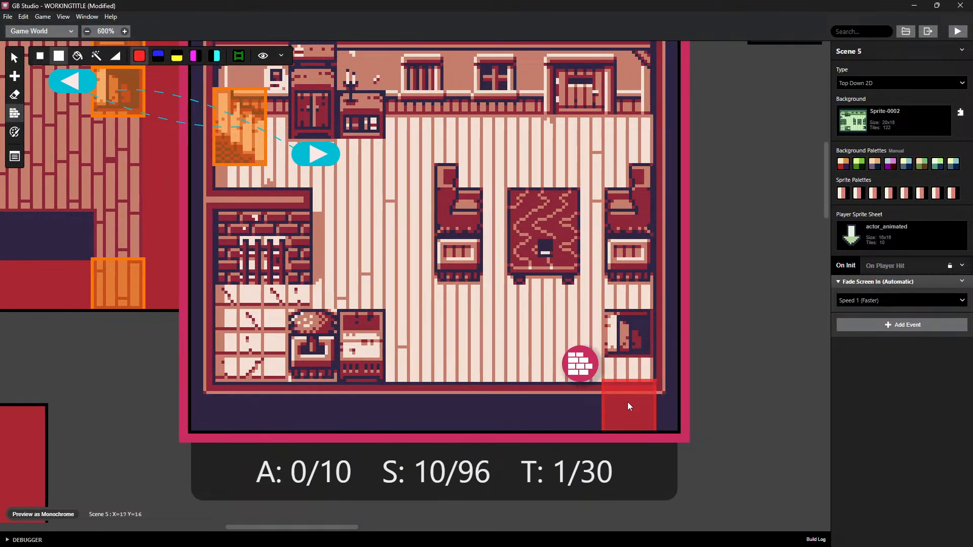
pyautogui.moveTo(627, 402)
pyautogui.mouseDown()
pyautogui.moveTo(581, 403)
pyautogui.moveTo(645, 405)
pyautogui.moveTo(200, 397)
pyautogui.mouseUp()
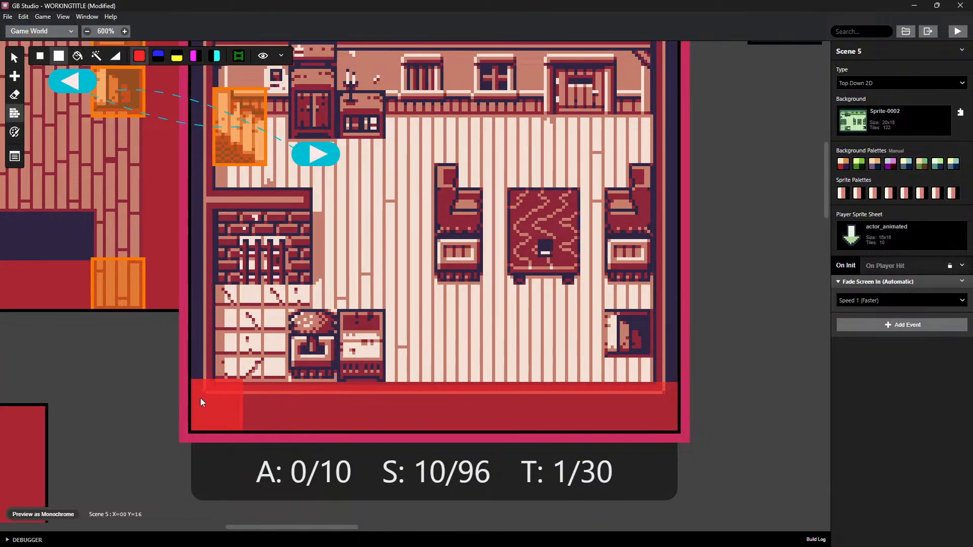
pyautogui.scroll(4, 471, 365)
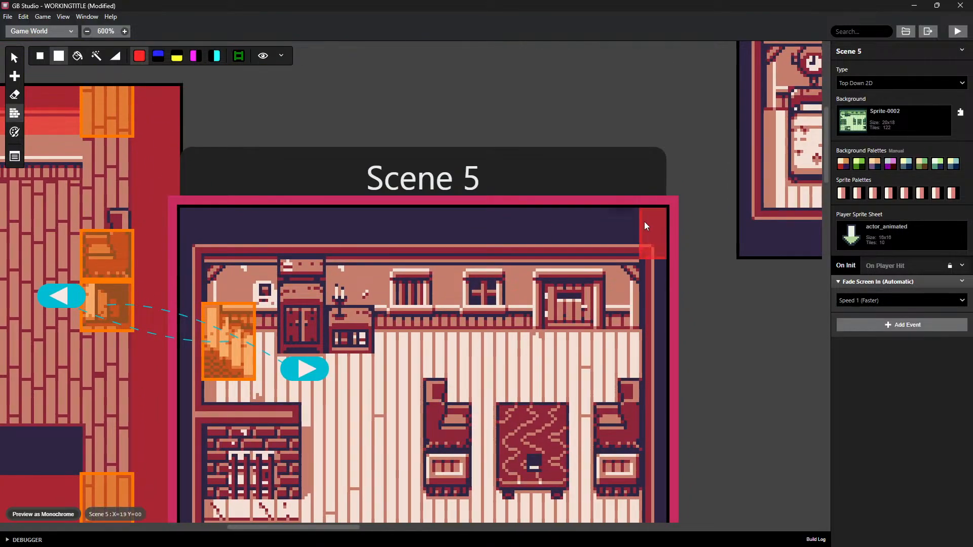
pyautogui.moveTo(643, 221)
pyautogui.mouseDown()
pyautogui.moveTo(229, 233)
pyautogui.moveTo(236, 214)
pyautogui.mouseUp()
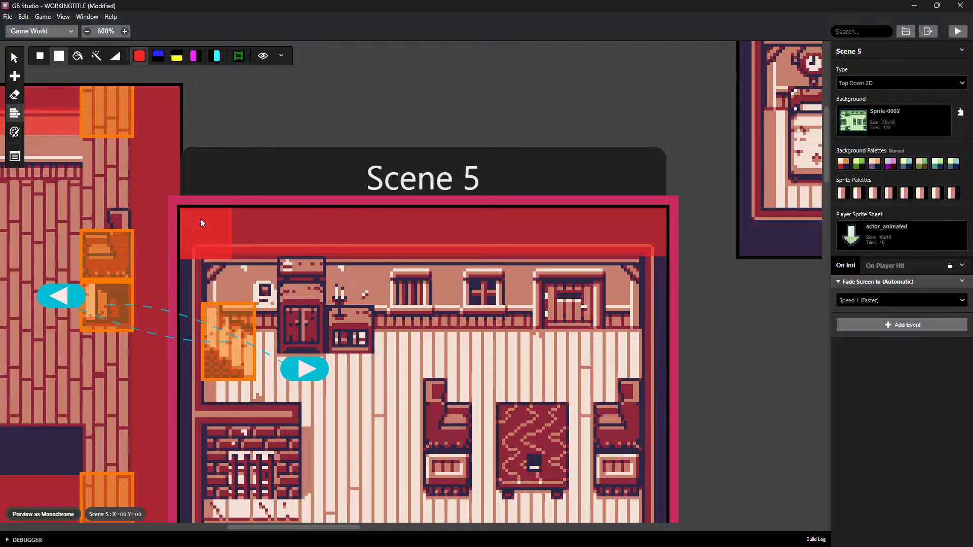
# Paint one-tile-wide solid collisions down Scene 5's left and right walls with the small collision brush
pyautogui.press('8')
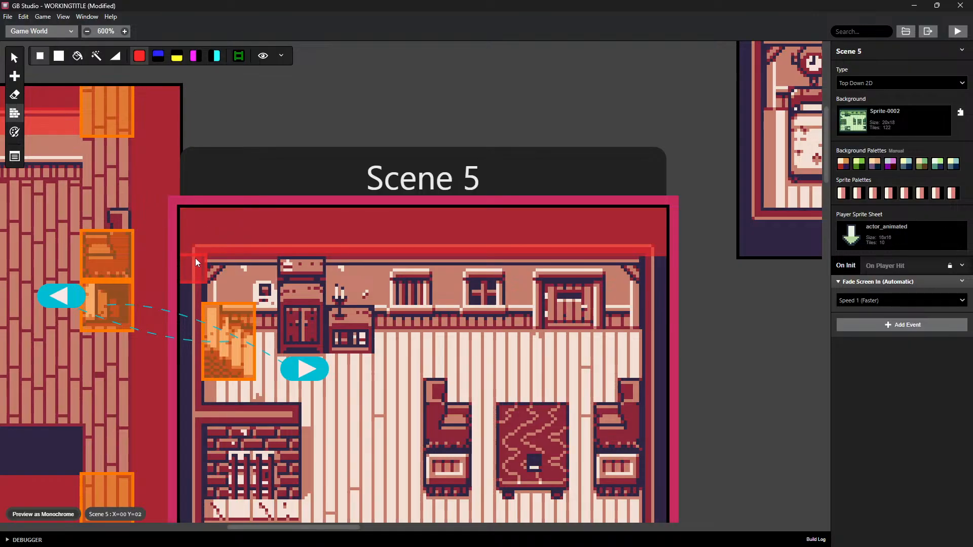
pyautogui.moveTo(192, 306); pyautogui.dragTo(184, 358)
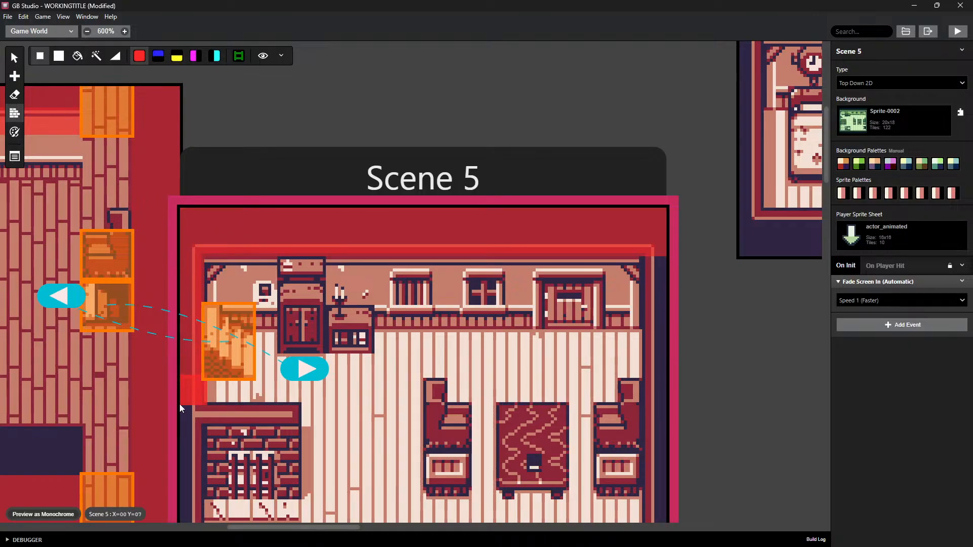
pyautogui.moveTo(184, 417); pyautogui.dragTo(183, 486)
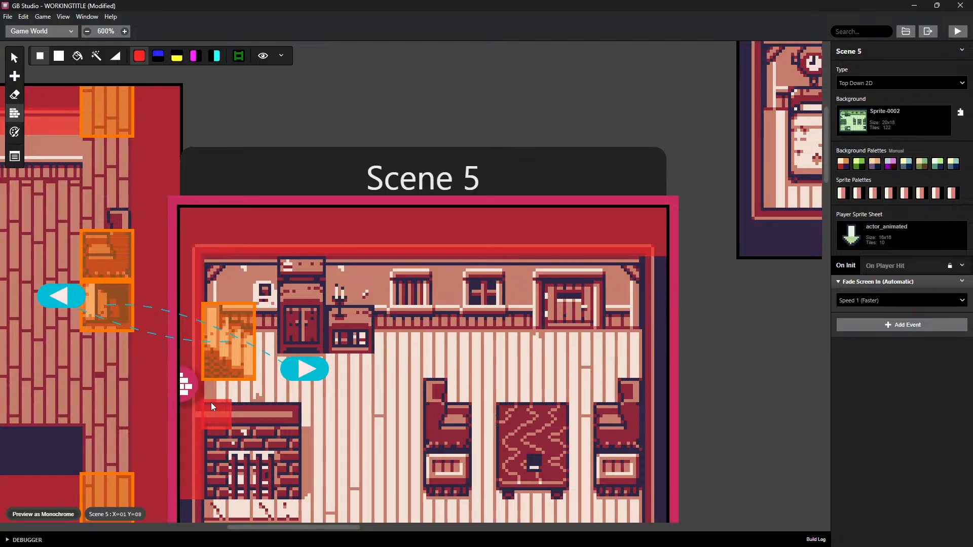
pyautogui.scroll(-5, 210, 403)
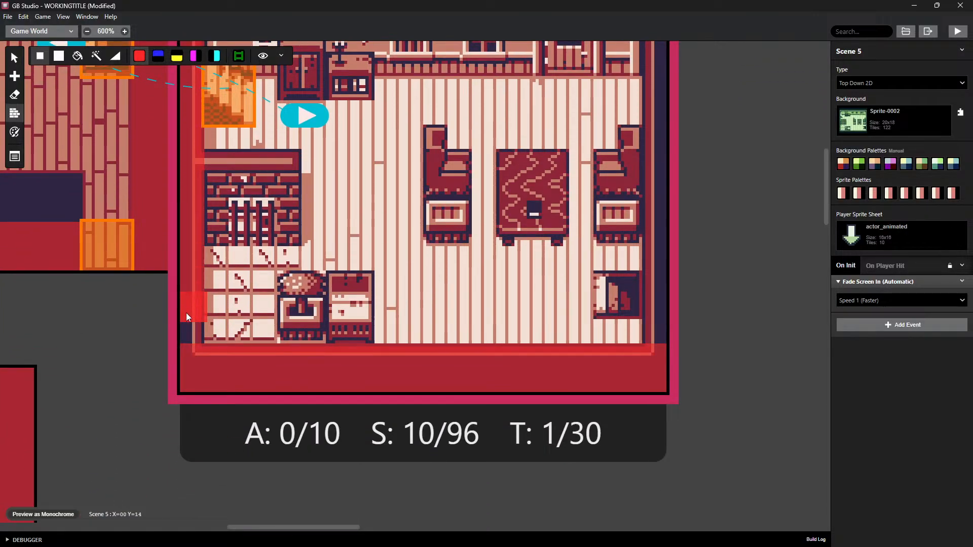
pyautogui.moveTo(655, 340); pyautogui.dragTo(655, 229)
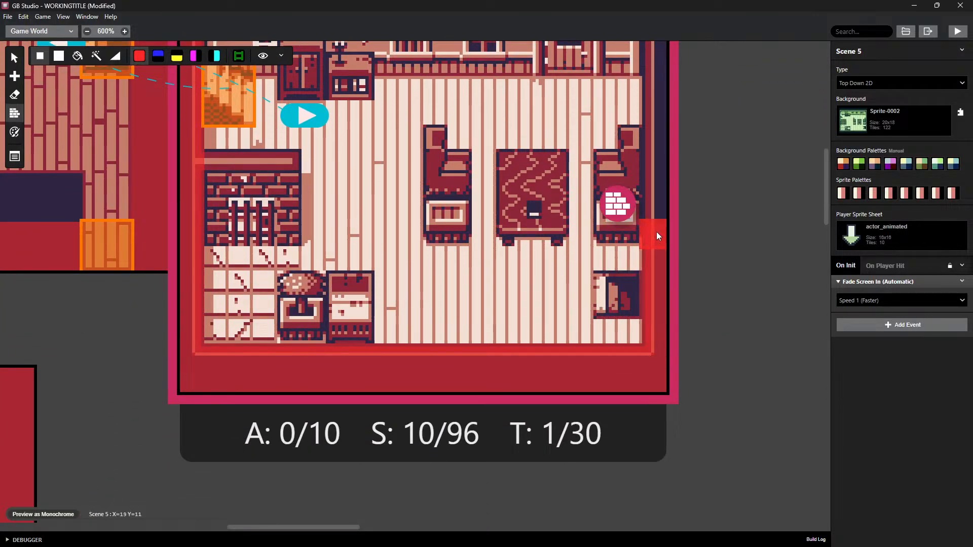
pyautogui.scroll(5, 719, 203)
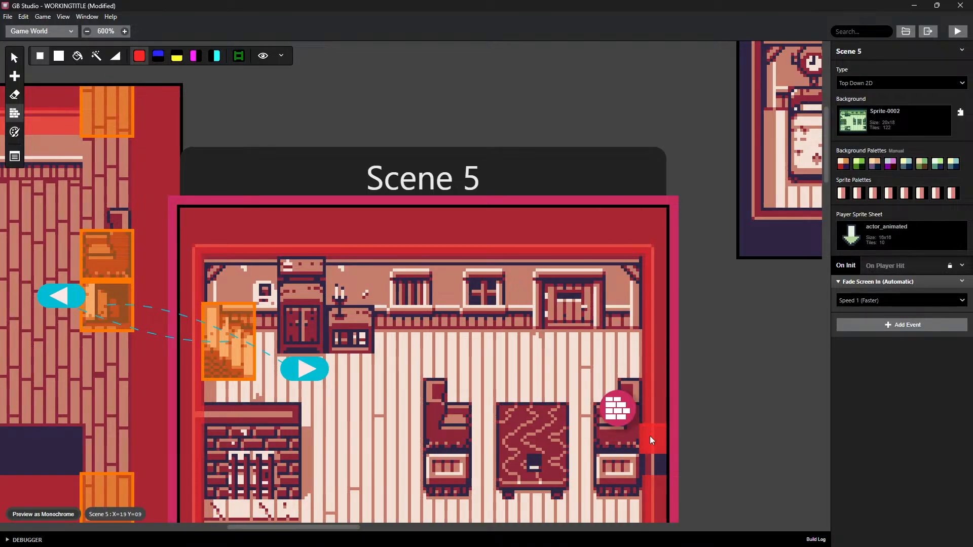
# Paint solid collisions over Scene 5's central table, the chairs on both sides, the brick fireplace and the two lower-left furniture pieces
pyautogui.scroll(-4, 709, 321)
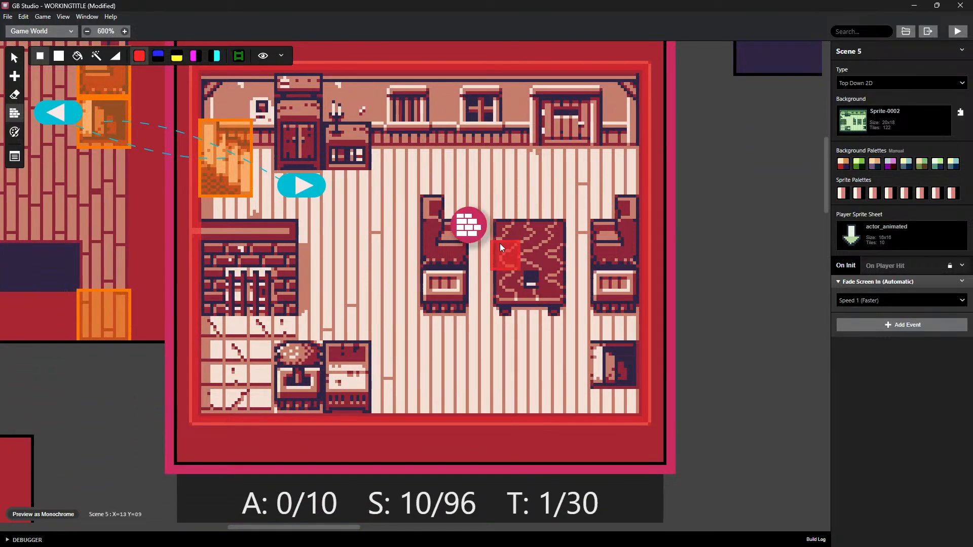
pyautogui.moveTo(515, 235)
pyautogui.mouseDown()
pyautogui.moveTo(551, 235)
pyautogui.moveTo(507, 275)
pyautogui.moveTo(546, 290)
pyautogui.moveTo(512, 296)
pyautogui.mouseUp()
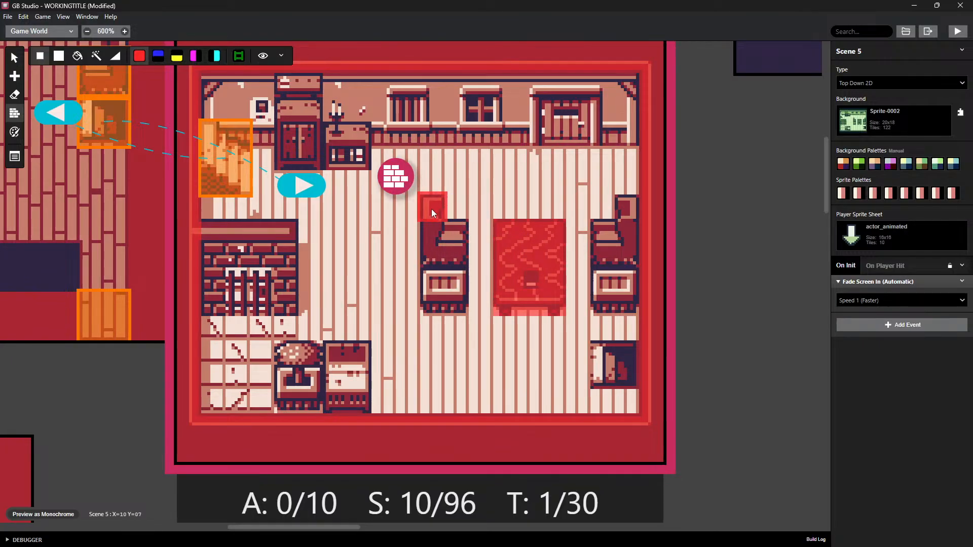
pyautogui.moveTo(431, 208)
pyautogui.mouseDown()
pyautogui.moveTo(431, 233)
pyautogui.moveTo(452, 236)
pyautogui.moveTo(451, 254)
pyautogui.moveTo(429, 256)
pyautogui.moveTo(435, 280)
pyautogui.moveTo(452, 281)
pyautogui.moveTo(438, 299)
pyautogui.mouseUp()
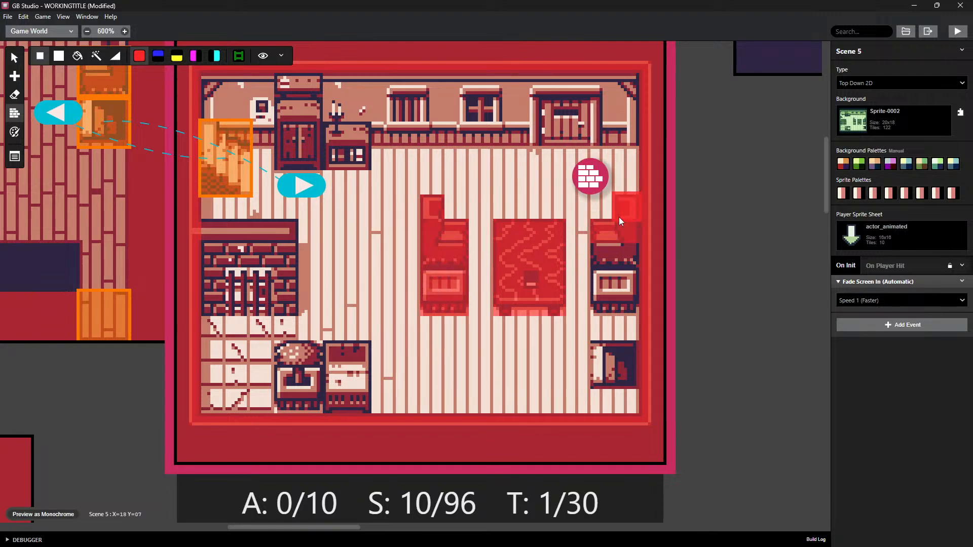
pyautogui.moveTo(619, 217)
pyautogui.mouseDown()
pyautogui.moveTo(608, 252)
pyautogui.moveTo(619, 300)
pyautogui.mouseUp()
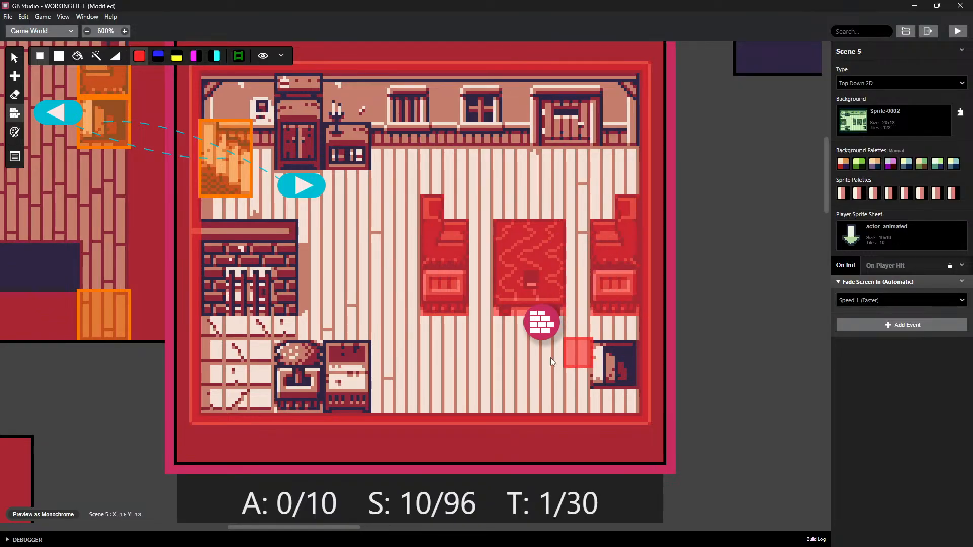
pyautogui.moveTo(351, 400)
pyautogui.mouseDown()
pyautogui.moveTo(347, 361)
pyautogui.moveTo(341, 385)
pyautogui.moveTo(282, 393)
pyautogui.moveTo(308, 395)
pyautogui.moveTo(293, 346)
pyautogui.moveTo(335, 397)
pyautogui.moveTo(289, 296)
pyautogui.moveTo(283, 233)
pyautogui.moveTo(218, 229)
pyautogui.moveTo(212, 300)
pyautogui.moveTo(261, 296)
pyautogui.moveTo(237, 260)
pyautogui.moveTo(253, 291)
pyautogui.mouseUp()
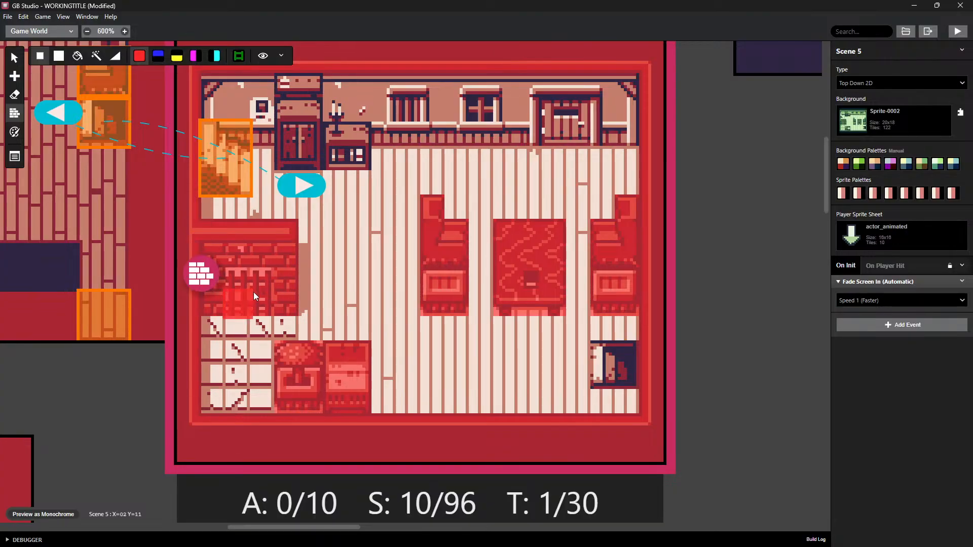
# Paint solid collisions over Scene 5's back wall, covering the windows, the door and the cupboards along it
pyautogui.moveTo(628, 133); pyautogui.dragTo(528, 159)
pyautogui.moveTo(617, 147)
pyautogui.keyDown('shift'); pyautogui.mouseDown()
pyautogui.moveTo(594, 157)
pyautogui.moveTo(649, 134)
pyautogui.moveTo(369, 138)
pyautogui.moveTo(355, 158)
pyautogui.moveTo(281, 156)
pyautogui.moveTo(284, 127)
pyautogui.moveTo(347, 127)
pyautogui.moveTo(286, 108)
pyautogui.moveTo(259, 118)
pyautogui.moveTo(175, 90)
pyautogui.moveTo(623, 76)
pyautogui.moveTo(622, 99)
pyautogui.moveTo(383, 117)
pyautogui.moveTo(494, 129)
pyautogui.mouseUp(); pyautogui.keyUp('shift')
# Paint solid collisions over Scene 4's dark left and bottom borders and the lower part of its back wall with the large brush
pyautogui.scroll(-5, 710, 243)
pyautogui.hscroll(-2, 710, 243)
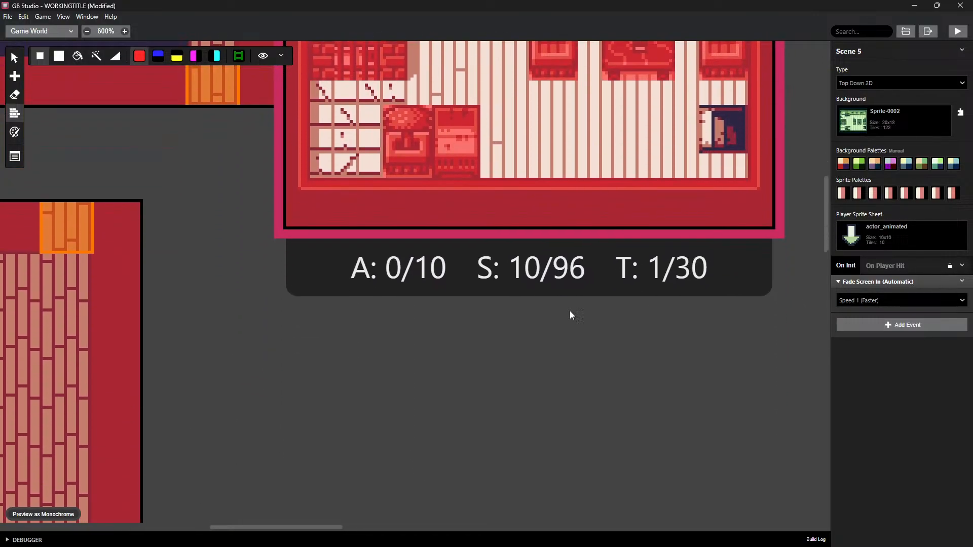
pyautogui.keyDown('ctrl'); pyautogui.scroll(-5, 347, 324); pyautogui.keyUp('ctrl')
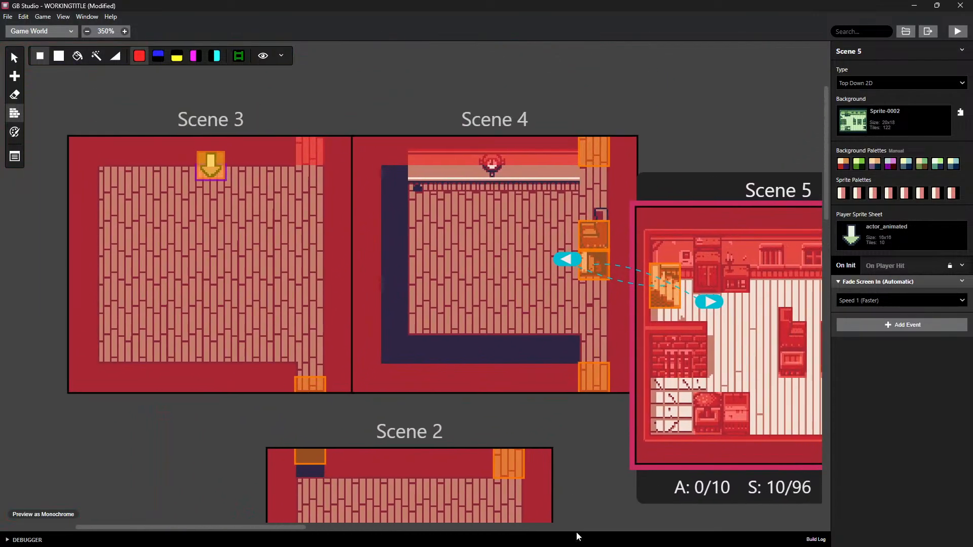
pyautogui.hscroll(1, 494, 464)
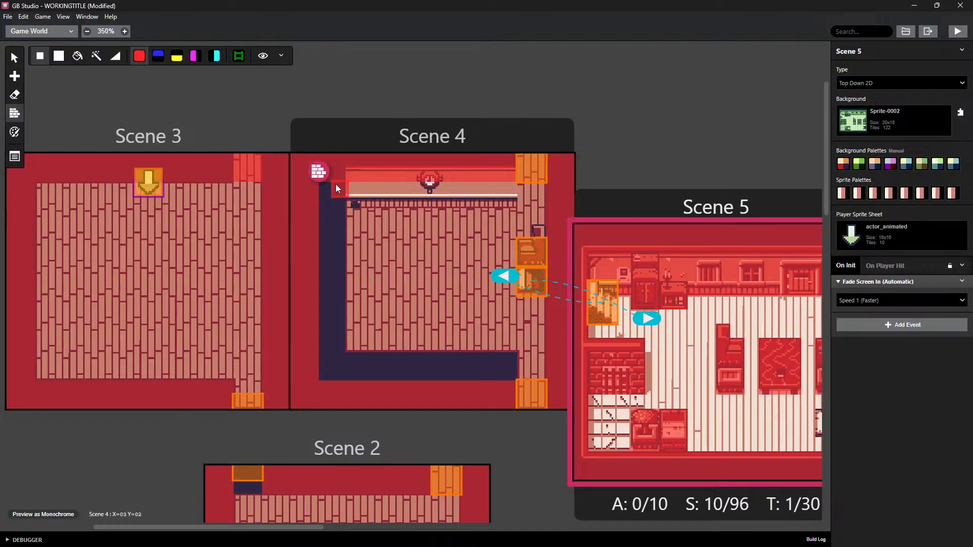
pyautogui.scroll(3, 335, 190)
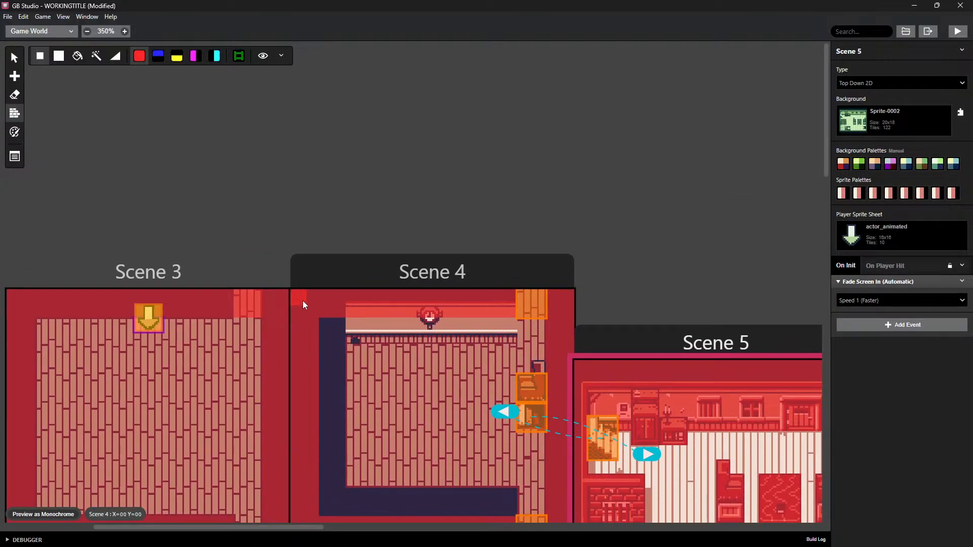
pyautogui.press('2')
pyautogui.keyDown('ctrl'); pyautogui.scroll(4, 320, 318); pyautogui.keyUp('ctrl')
pyautogui.scroll(-4, 375, 181)
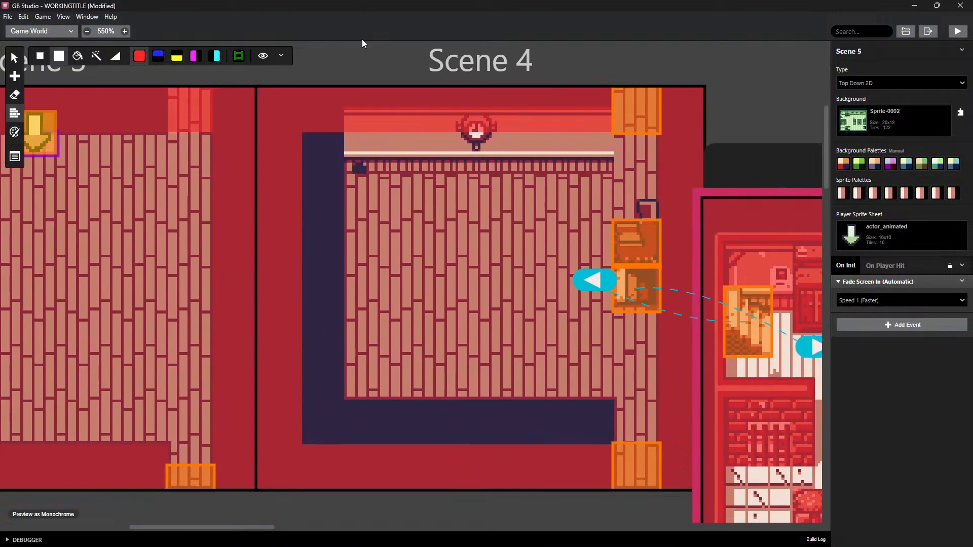
pyautogui.moveTo(306, 132)
pyautogui.mouseDown()
pyautogui.moveTo(307, 415)
pyautogui.moveTo(491, 426)
pyautogui.moveTo(500, 415)
pyautogui.moveTo(581, 414)
pyautogui.mouseUp()
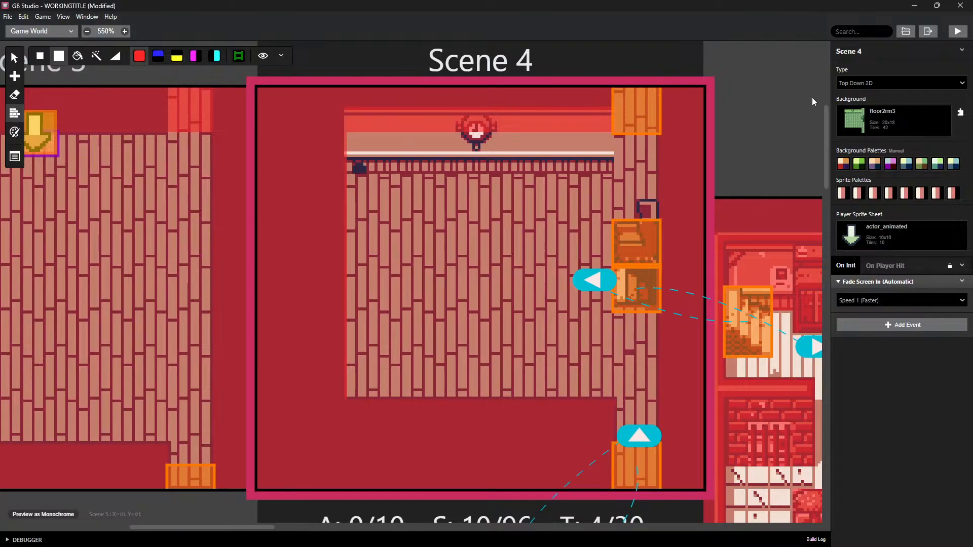
pyautogui.moveTo(571, 135); pyautogui.dragTo(367, 138)
# Clear the solid collision from the dark tile at the left end of Scene 4's back-wall base with the small brush
pyautogui.scroll(-6, 574, 278)
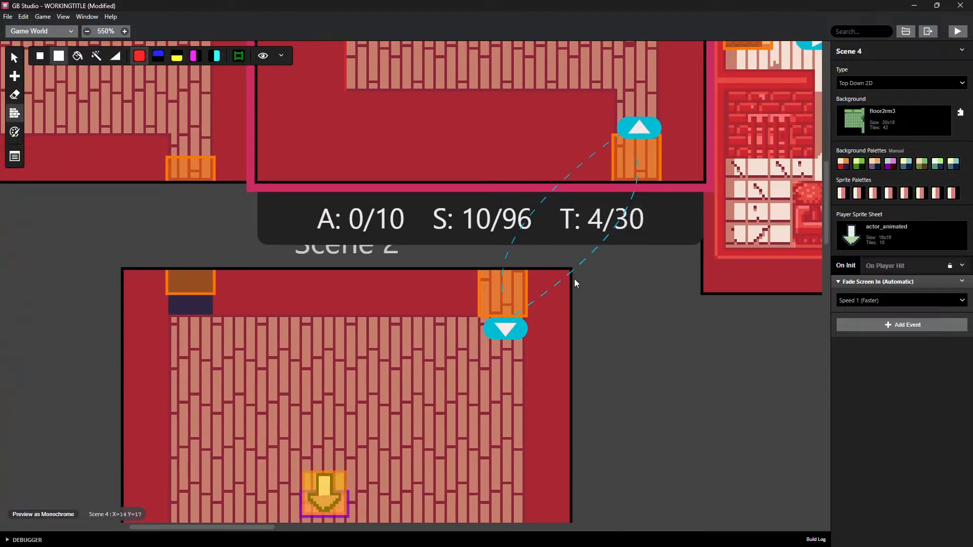
pyautogui.scroll(7, 570, 278)
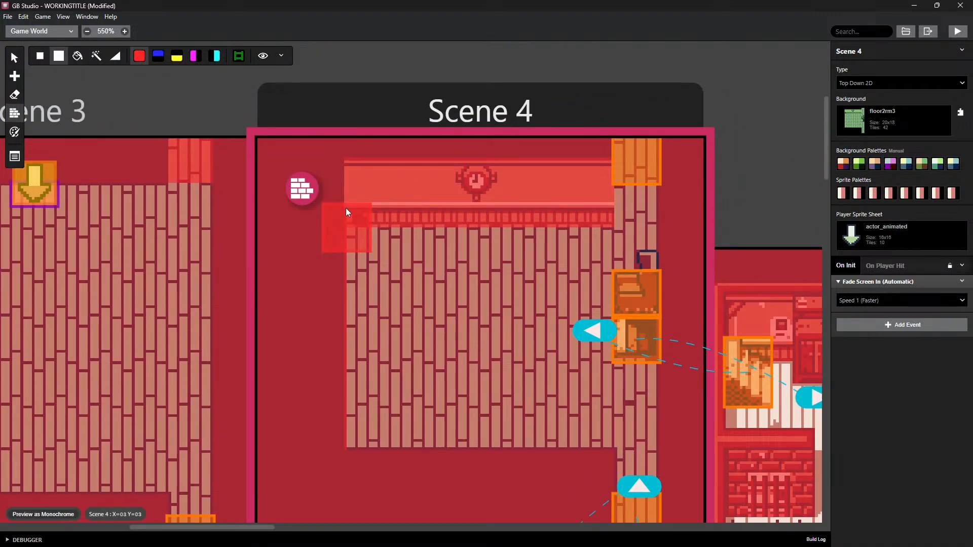
pyautogui.press('8')
pyautogui.click(360, 217)
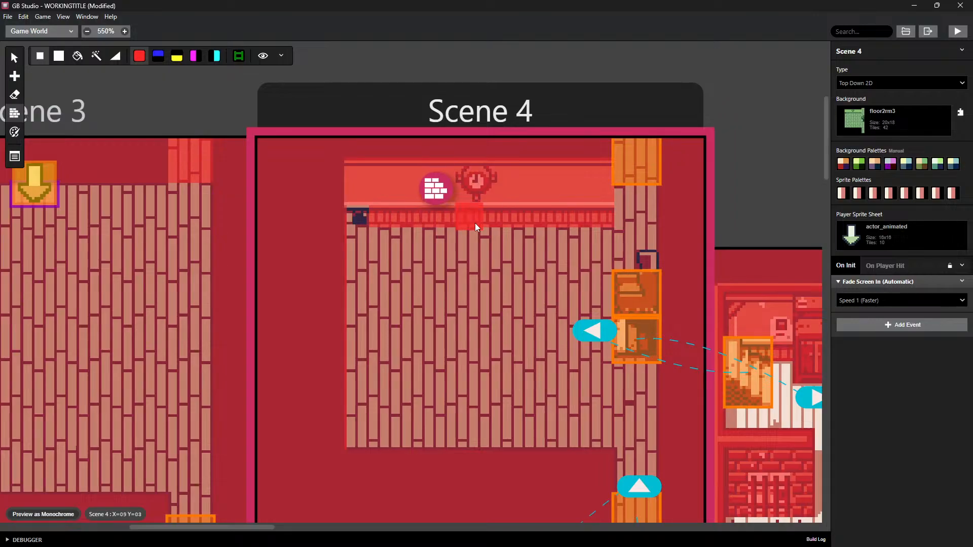
# Paint solid collisions along Scene 6's bottom and top walls with the large brush, leaving both doorways open
pyautogui.scroll(-10, 548, 312)
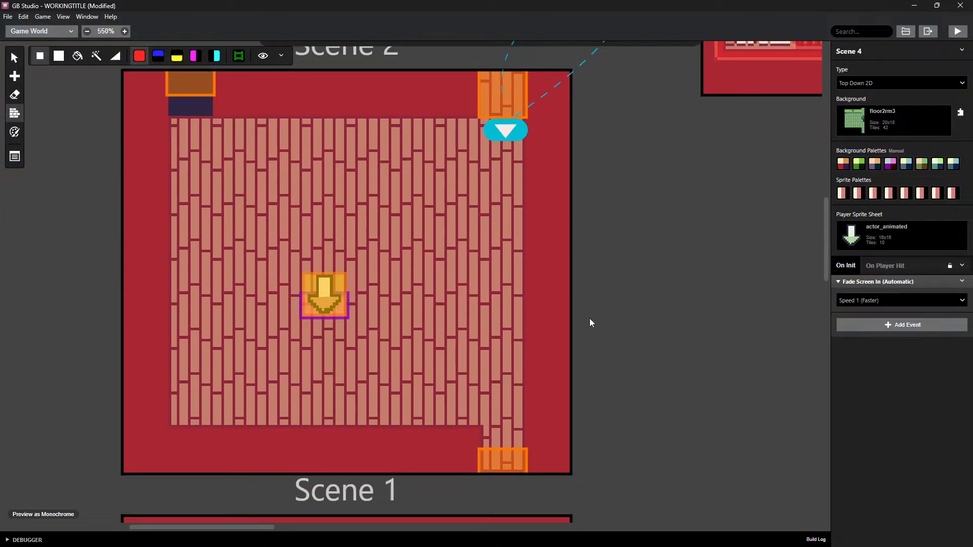
pyautogui.scroll(-10, 597, 325)
pyautogui.scroll(18, 658, 302)
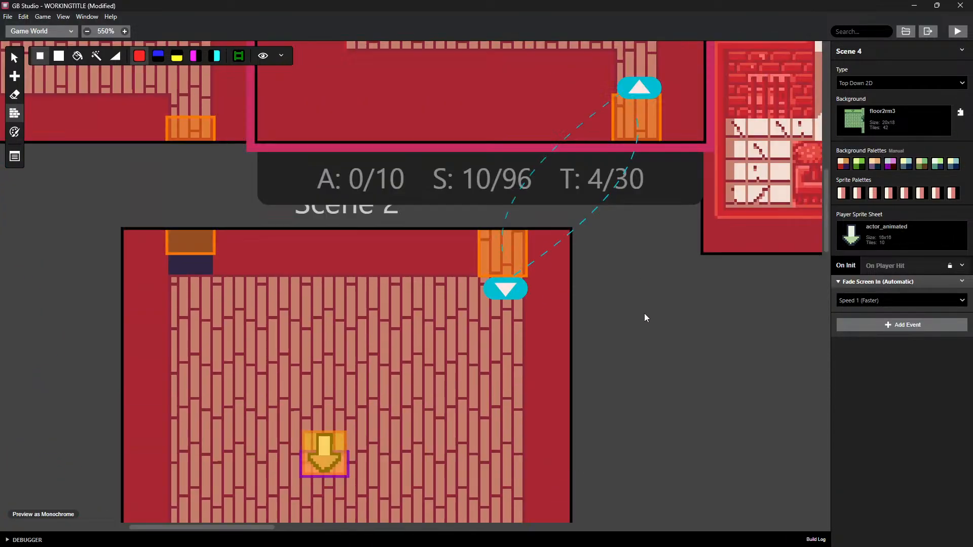
pyautogui.keyDown('ctrl'); pyautogui.scroll(-6, 719, 494); pyautogui.keyUp('ctrl')
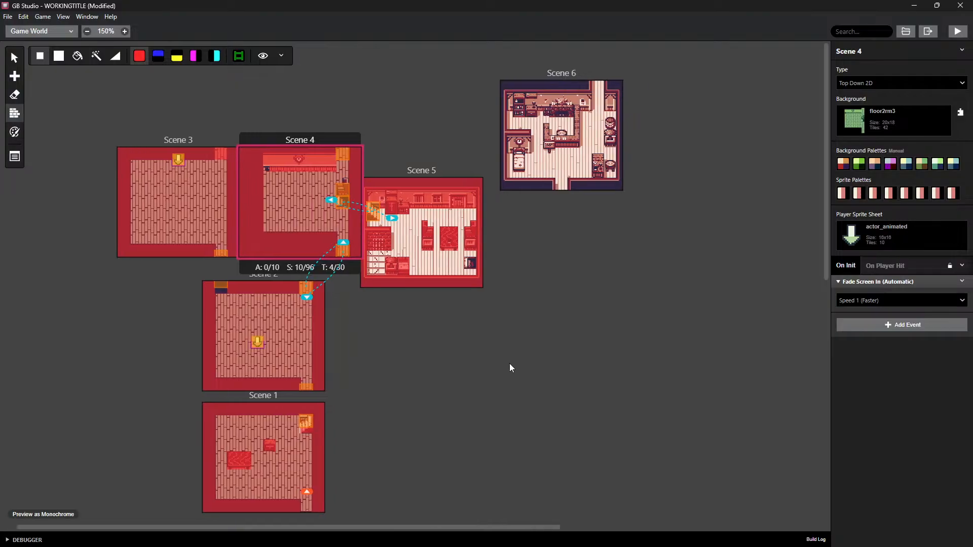
pyautogui.hscroll(-1, 539, 300)
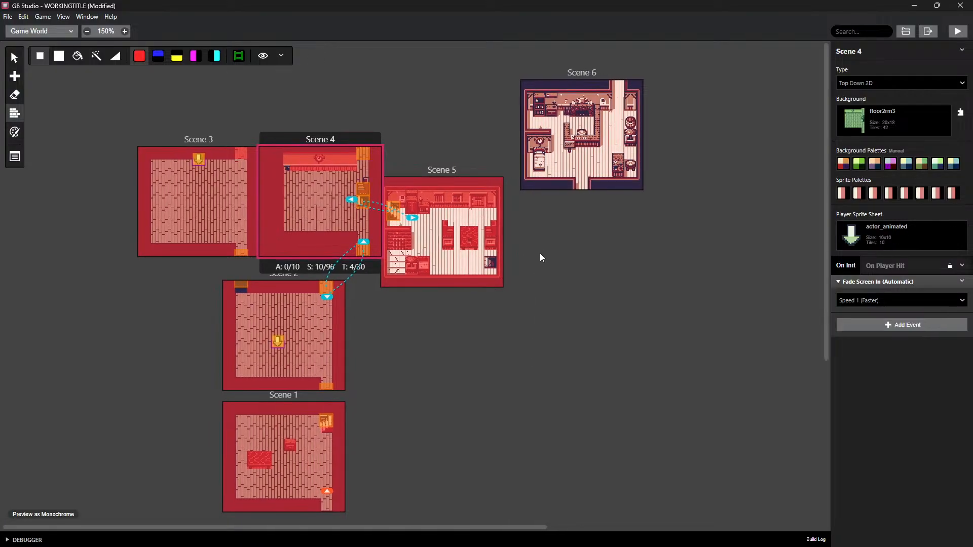
pyautogui.keyDown('ctrl'); pyautogui.scroll(4, 590, 210); pyautogui.keyUp('ctrl')
pyautogui.moveTo(575, 217); pyautogui.dragTo(460, 398, button='middle')
pyautogui.scroll(1, 463, 390)
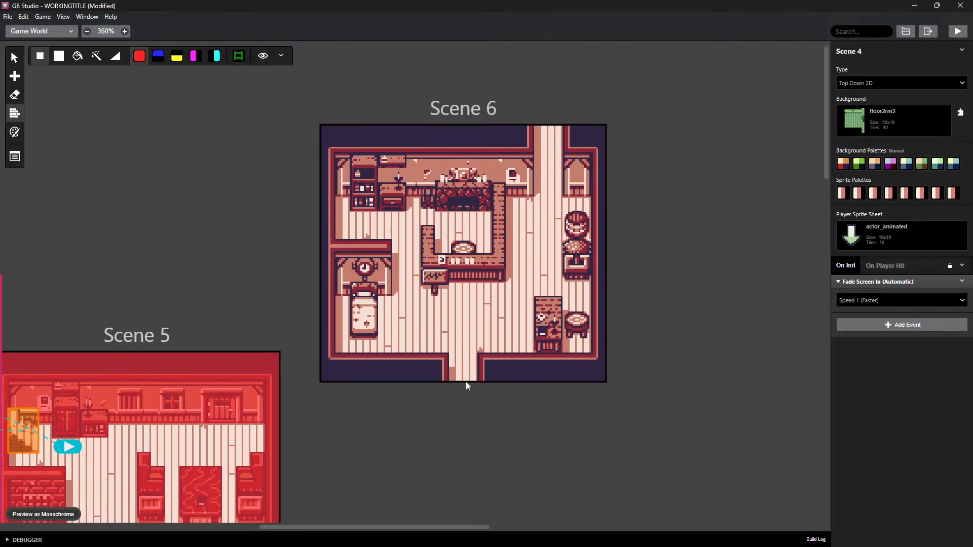
pyautogui.press('9')
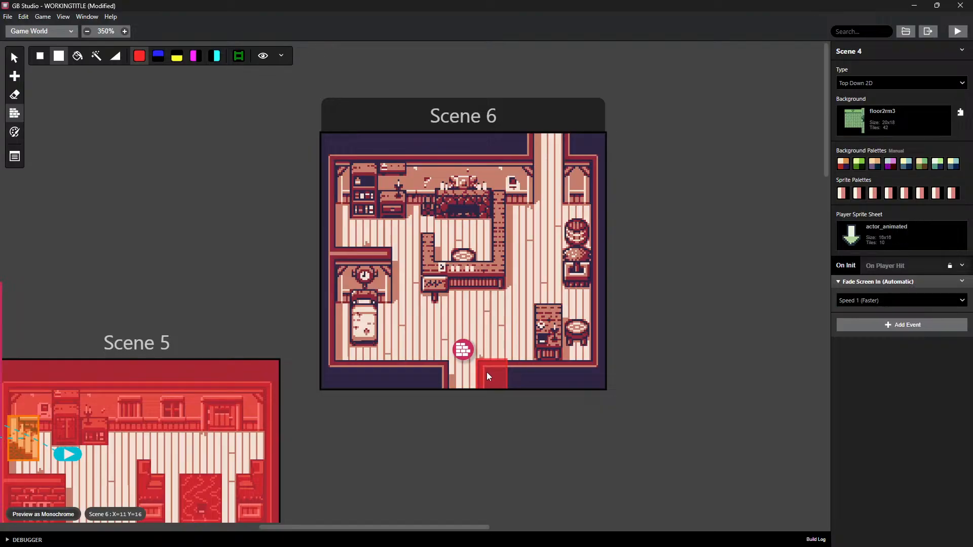
pyautogui.moveTo(487, 372); pyautogui.dragTo(583, 377)
pyautogui.moveTo(429, 374); pyautogui.dragTo(402, 373)
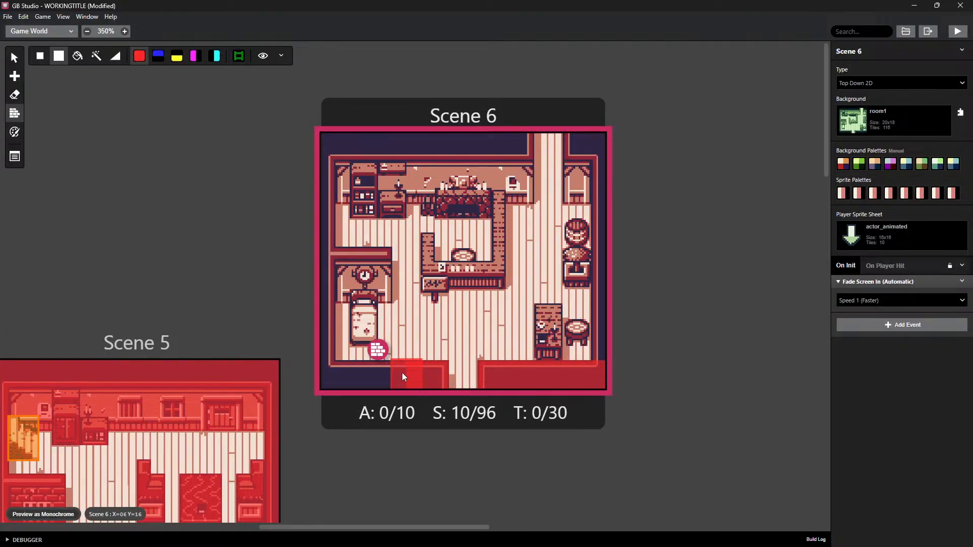
pyautogui.moveTo(327, 138); pyautogui.dragTo(340, 137)
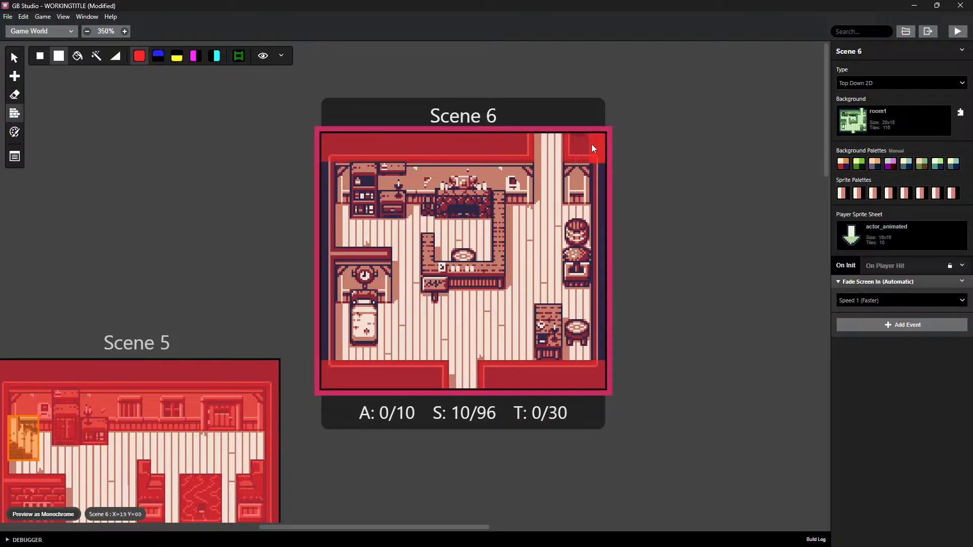
# Paint solid collisions over Scene 6's back wall, its shelves and fireplace, and the U-shaped counter
pyautogui.moveTo(573, 175); pyautogui.dragTo(575, 177)
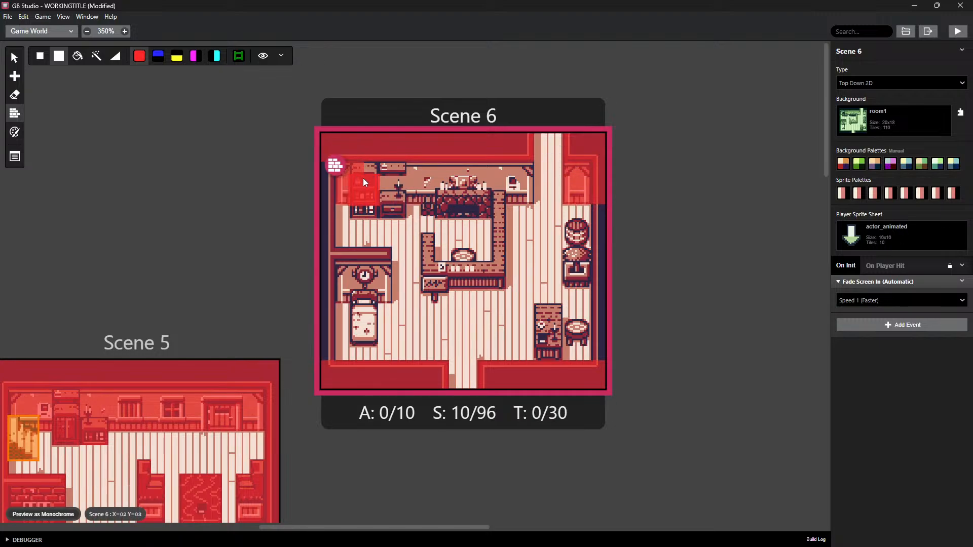
pyautogui.moveTo(362, 191)
pyautogui.mouseDown()
pyautogui.moveTo(386, 193)
pyautogui.moveTo(373, 168)
pyautogui.moveTo(420, 178)
pyautogui.moveTo(444, 197)
pyautogui.moveTo(477, 195)
pyautogui.moveTo(510, 176)
pyautogui.mouseUp()
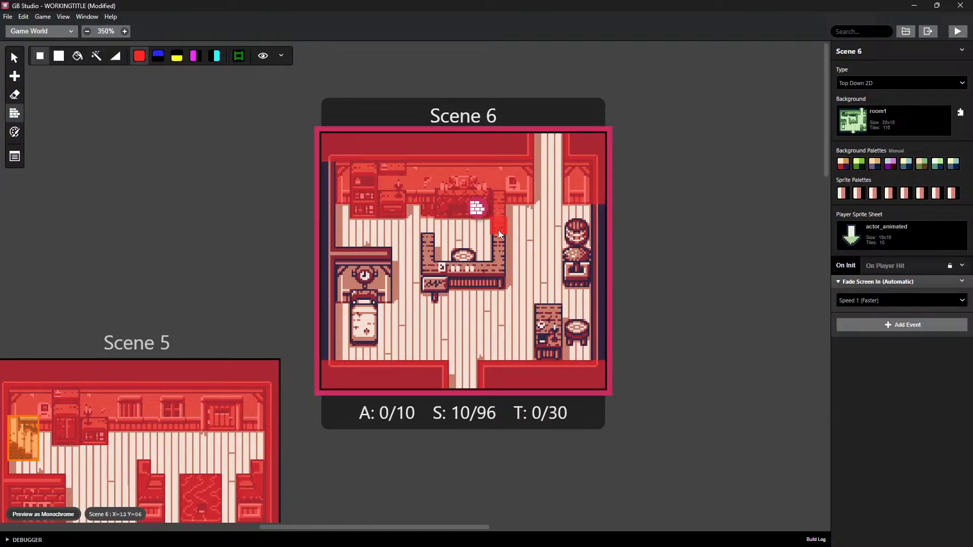
pyautogui.moveTo(486, 274)
pyautogui.mouseDown()
pyautogui.moveTo(431, 278)
pyautogui.moveTo(497, 279)
pyautogui.mouseUp()
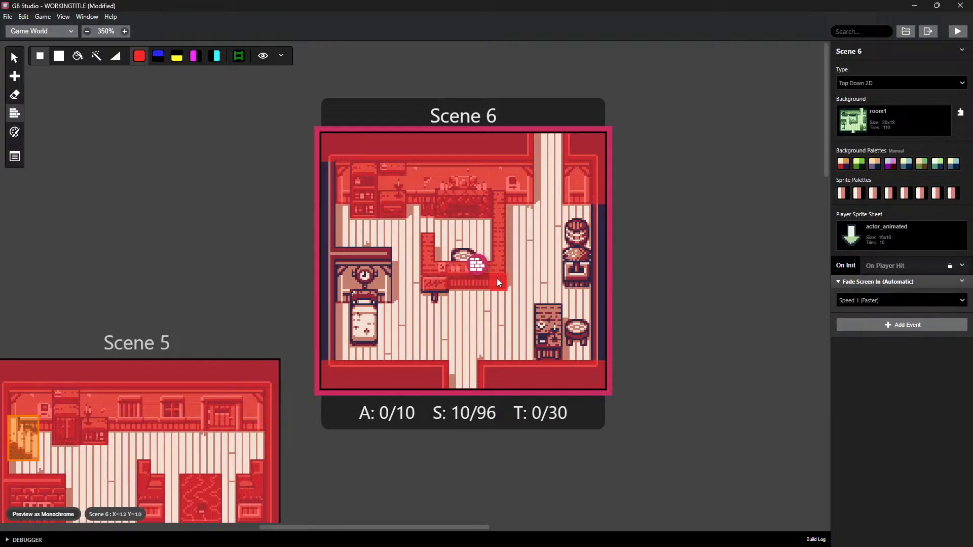
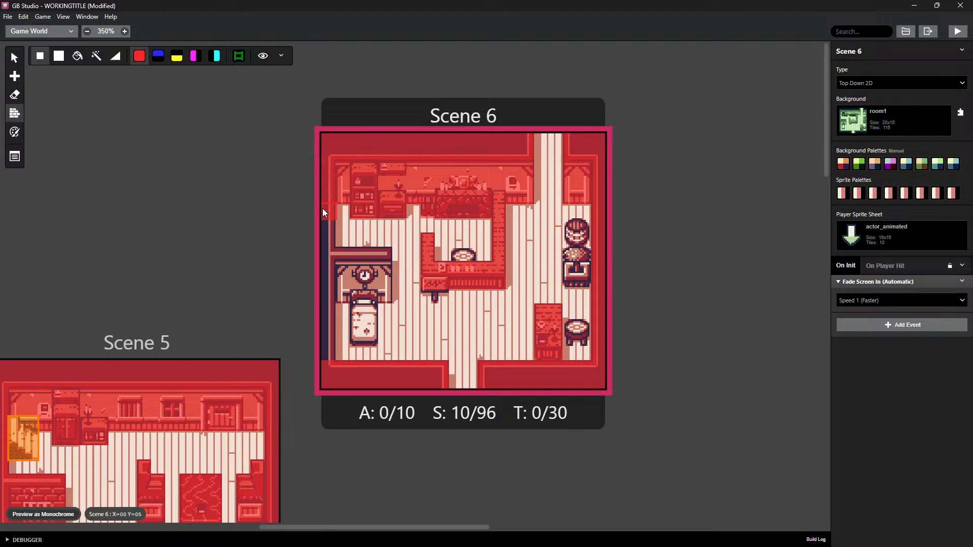
# Paint solid collisions over Scene 6's side walls, lower-right cabinet, clock alcove and bed
pyautogui.moveTo(322, 342); pyautogui.dragTo(328, 348)
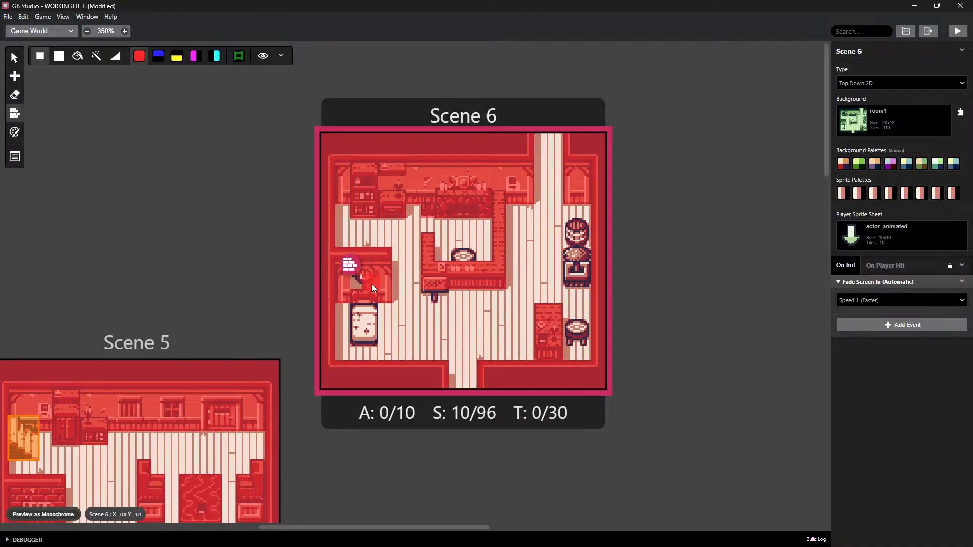
pyautogui.moveTo(363, 334); pyautogui.dragTo(381, 310)
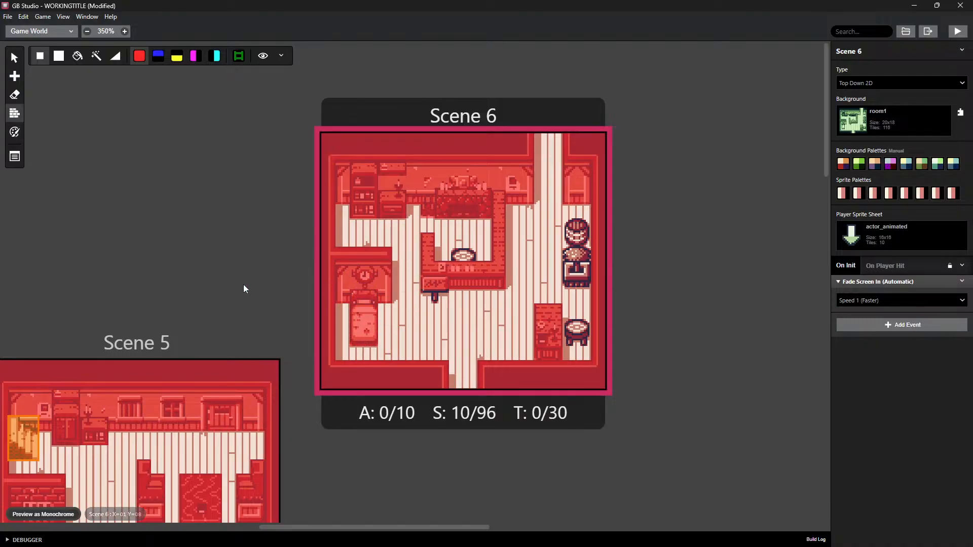
# Run the game and walk through Scene 1, testing the furniture collisions on the way to the upper-right stairs
pyautogui.scroll(-3, 179, 232)
pyautogui.moveTo(147, 142); pyautogui.dragTo(416, 234, button='middle')
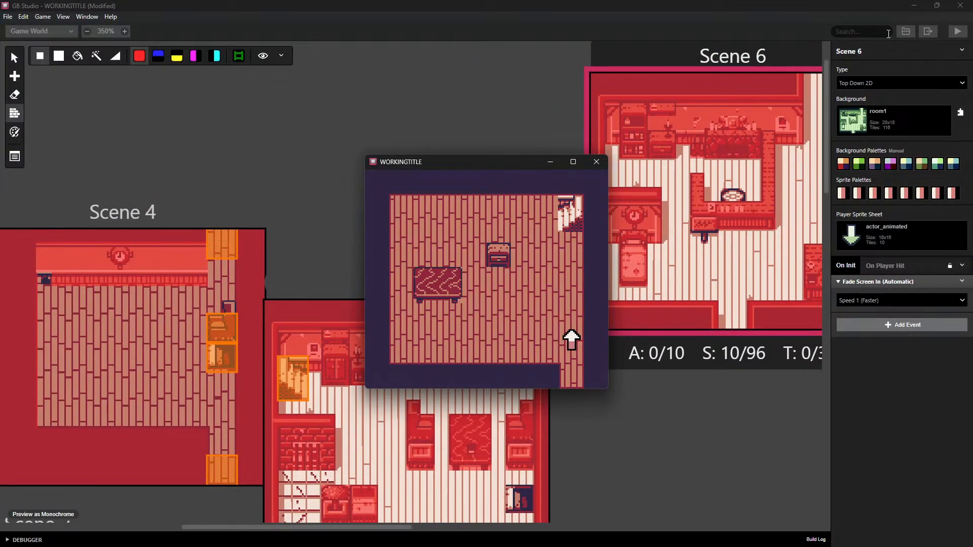
pyautogui.moveTo(497, 167); pyautogui.dragTo(412, 143)
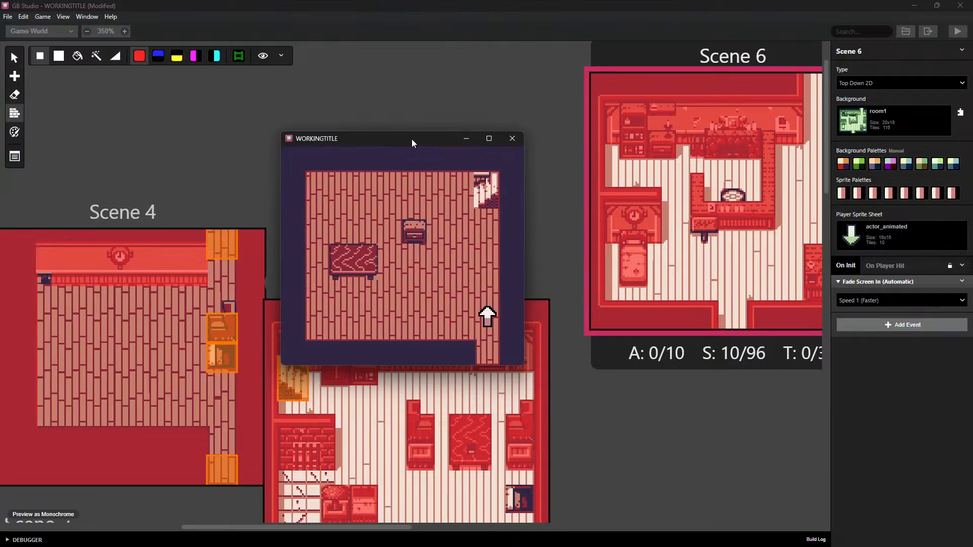
pyautogui.press('Up')
pyautogui.press('Left')
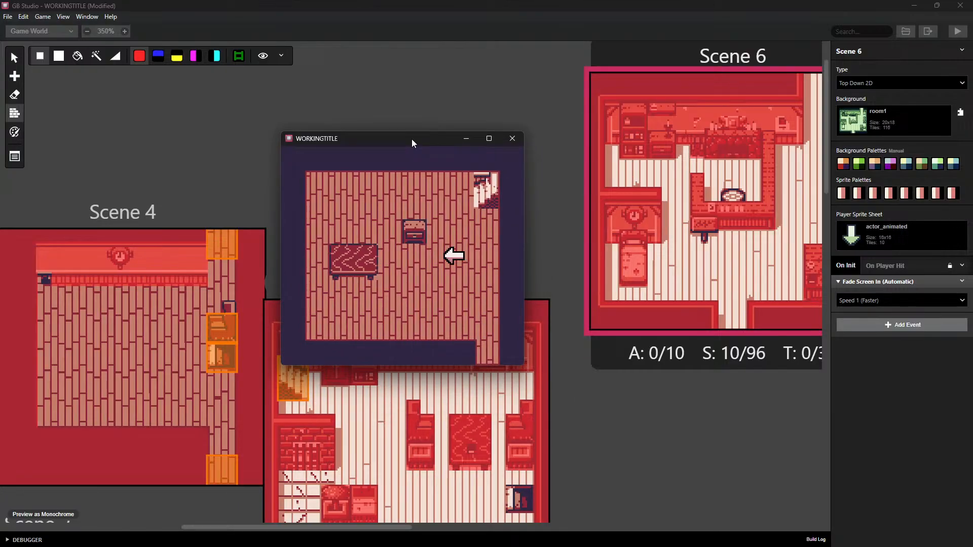
pyautogui.press('Right')
pyautogui.press('Up')
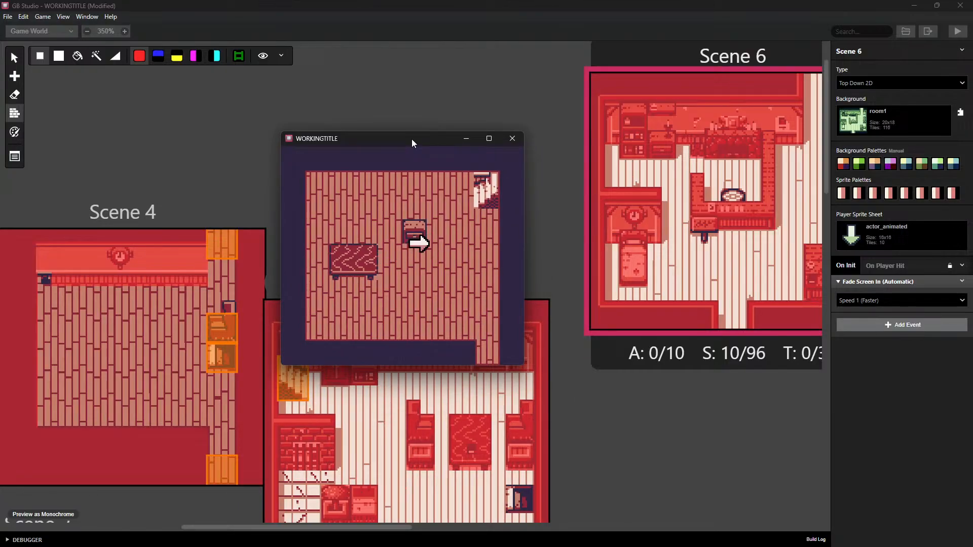
pyautogui.press('Right')
pyautogui.press('Up')
pyautogui.press('Up')
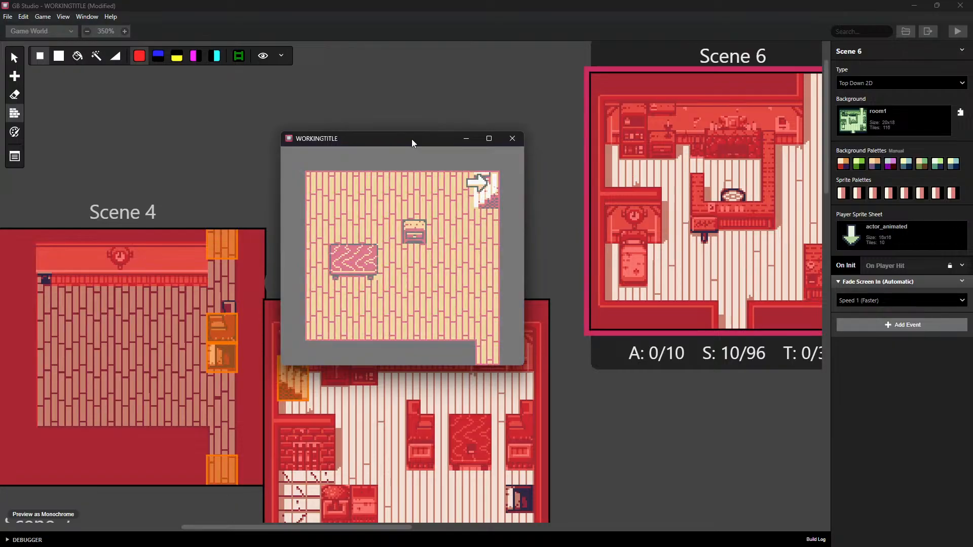
# Walk to the actor in the middle of Scene 2, talk to it and close its dialogue
pyautogui.press('Up')
pyautogui.press('Left')
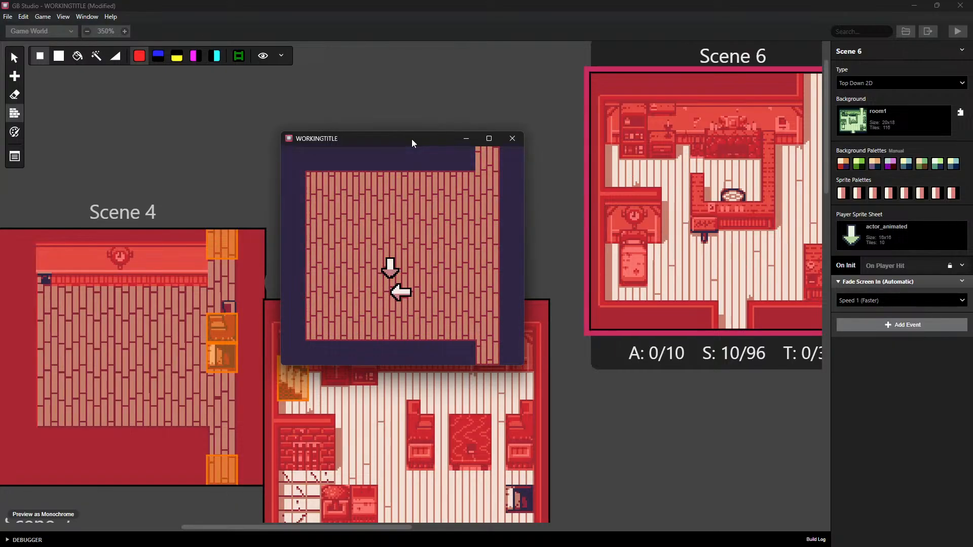
pyautogui.press('Up')
pyautogui.press('z')
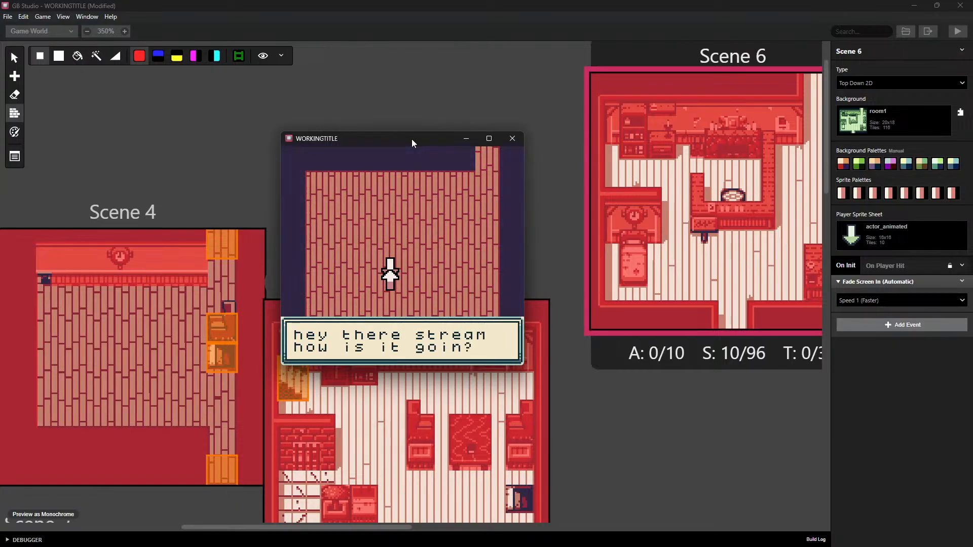
pyautogui.press('z')
# Test Scene 2's left wall and take the upper-right passage into Scene 3
pyautogui.press('Left')
pyautogui.press('Up')
pyautogui.press('Up')
pyautogui.press('Left')
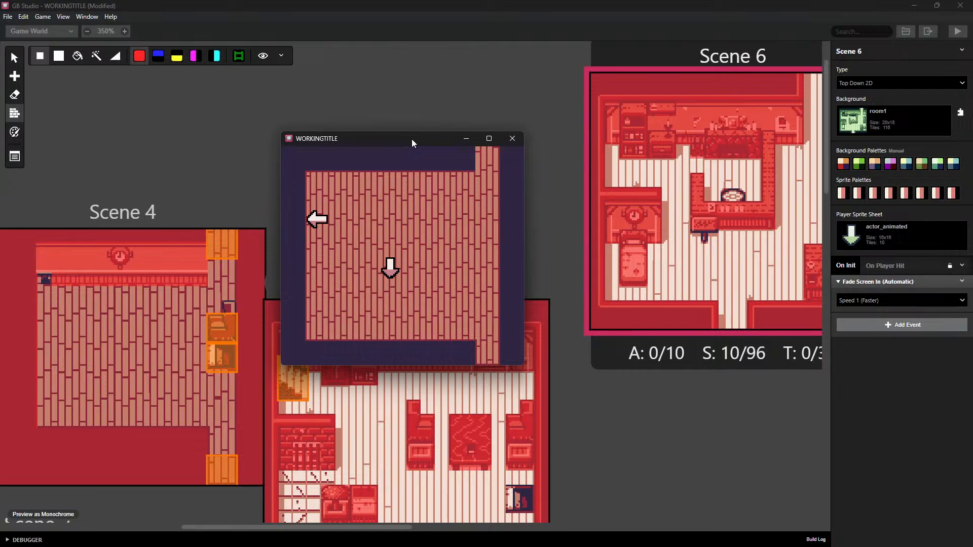
pyautogui.press('Up')
pyautogui.press('Up')
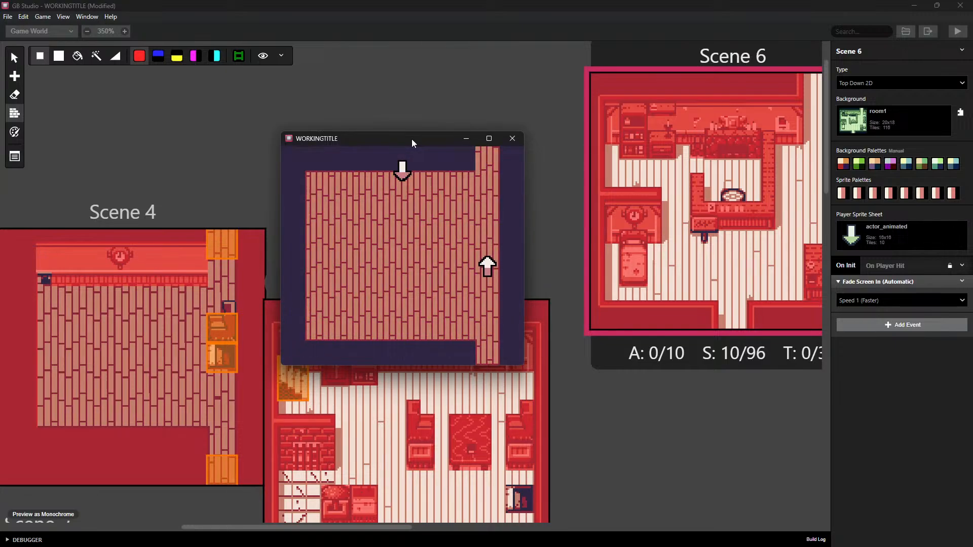
# Walk to the actor by Scene 3's top wall and try interacting with it
pyautogui.press('Left')
pyautogui.press('Up')
pyautogui.press('Left')
pyautogui.press('Up')
pyautogui.press('z')
pyautogui.press('z')
pyautogui.press('z')
# Walk to Scene 3's upper-right passage and exit the room through it
pyautogui.press('Right')
pyautogui.press('Up')
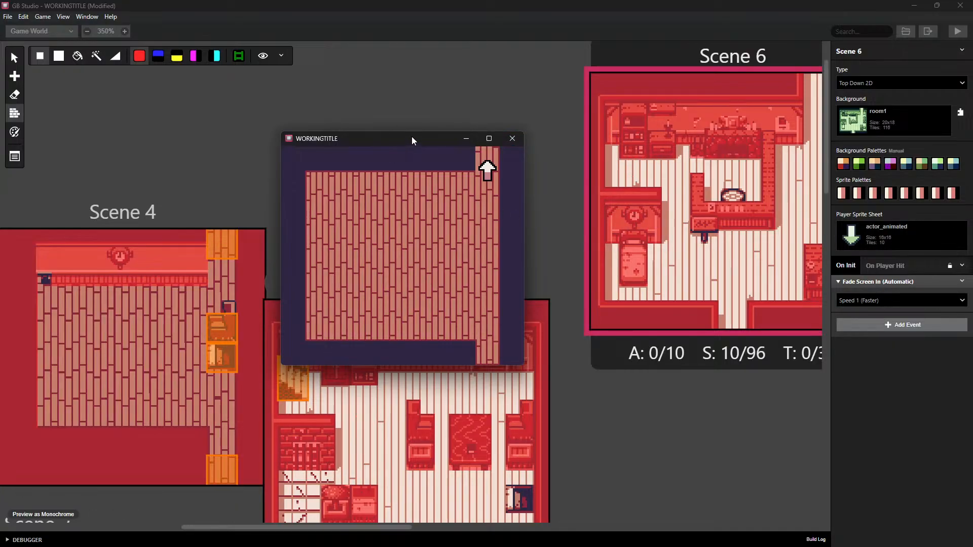
pyautogui.press('Down')
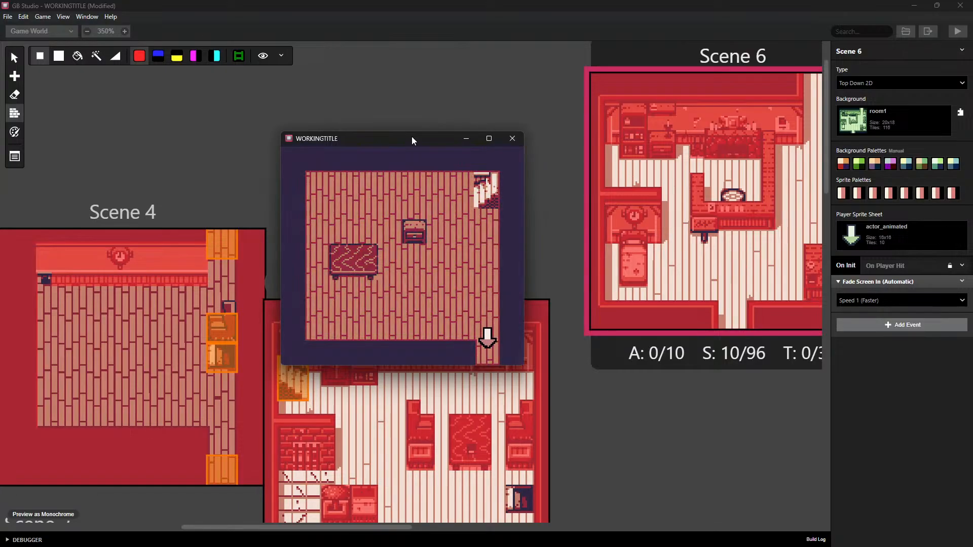
# Walk up through Scene 1 to its upper-right stairs and continue through Scene 2's upper-right passage into Scene 4
pyautogui.press('Up')
pyautogui.press('Left')
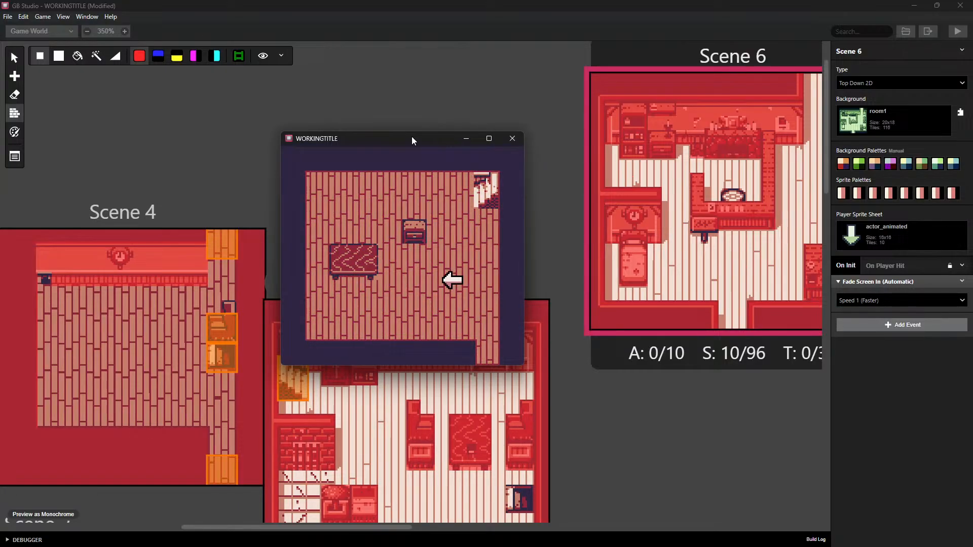
pyautogui.press('Up')
pyautogui.press('Right')
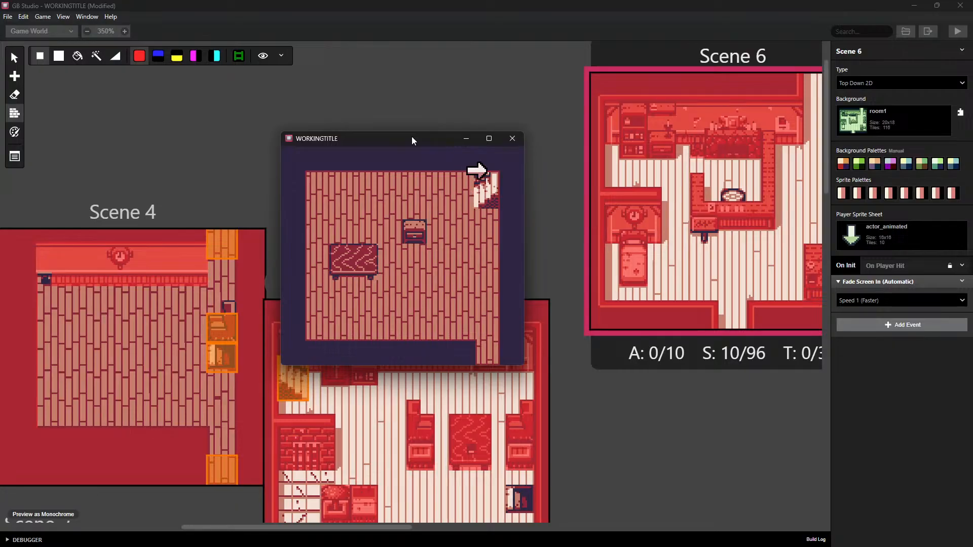
pyautogui.press('Up')
pyautogui.press('Up')
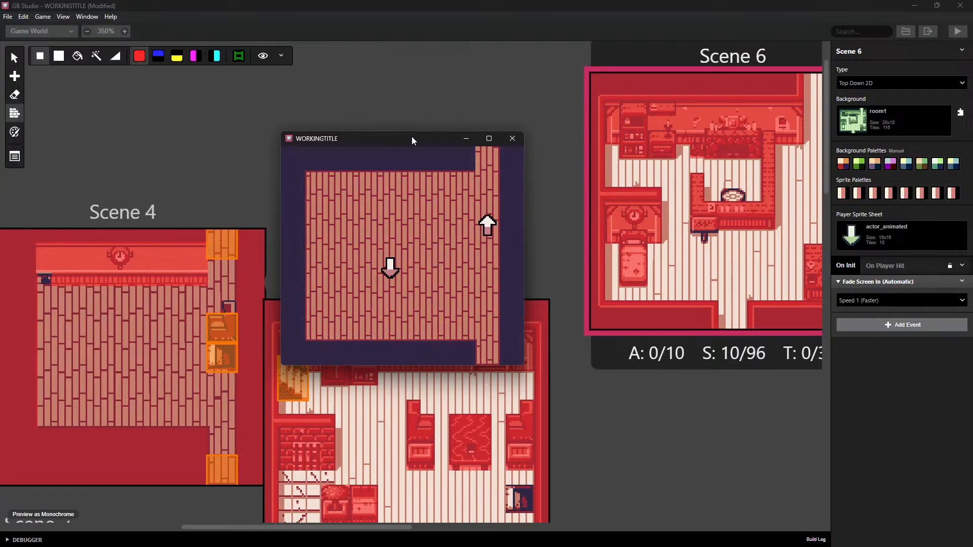
pyautogui.press('Up')
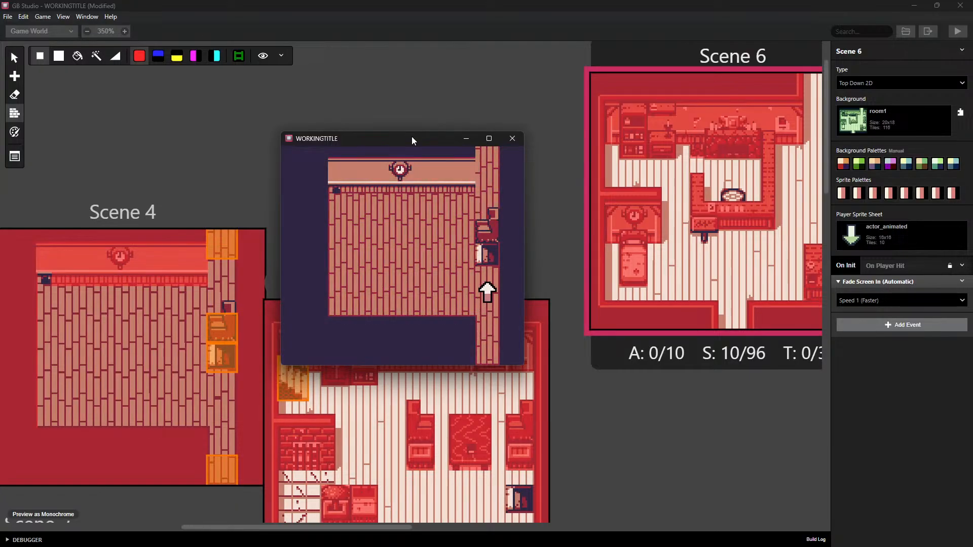
# Walk across Scene 4's floor toward the clock wall, then try the upper-right passage
pyautogui.press('Left')
pyautogui.press('Up')
pyautogui.press('Up')
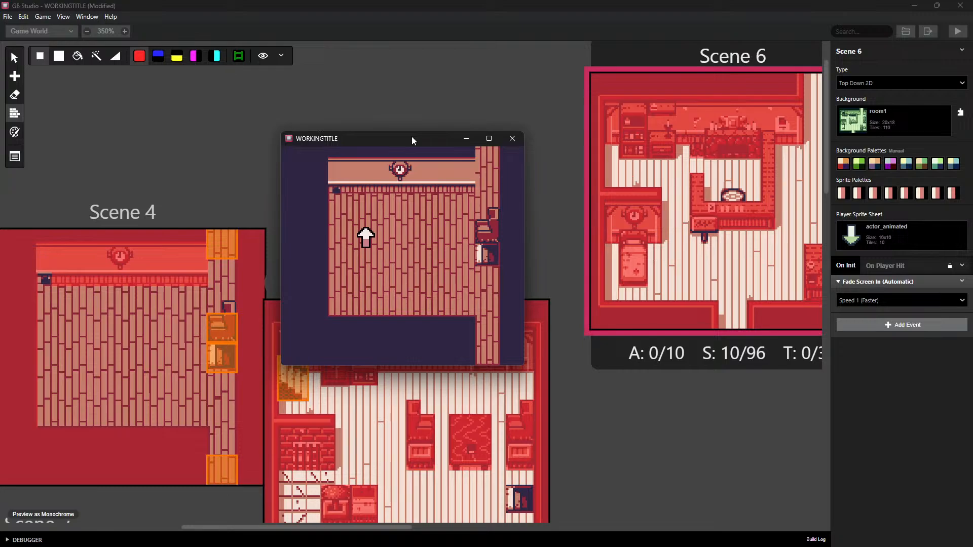
pyautogui.press('Right')
pyautogui.press('Up')
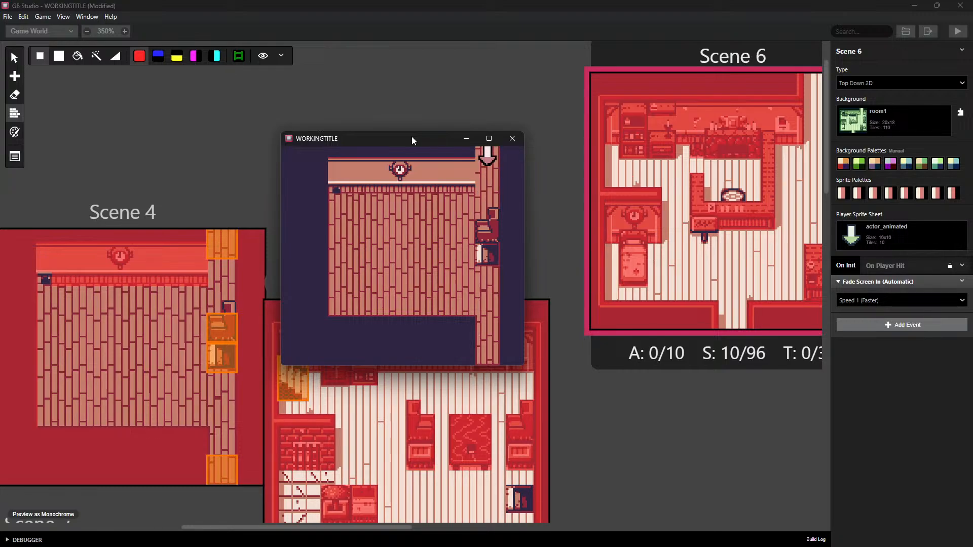
# Test Scene 4's upper stair trigger by walking onto it repeatedly from above
pyautogui.press('Down')
pyautogui.press('Up')
pyautogui.press('Down')
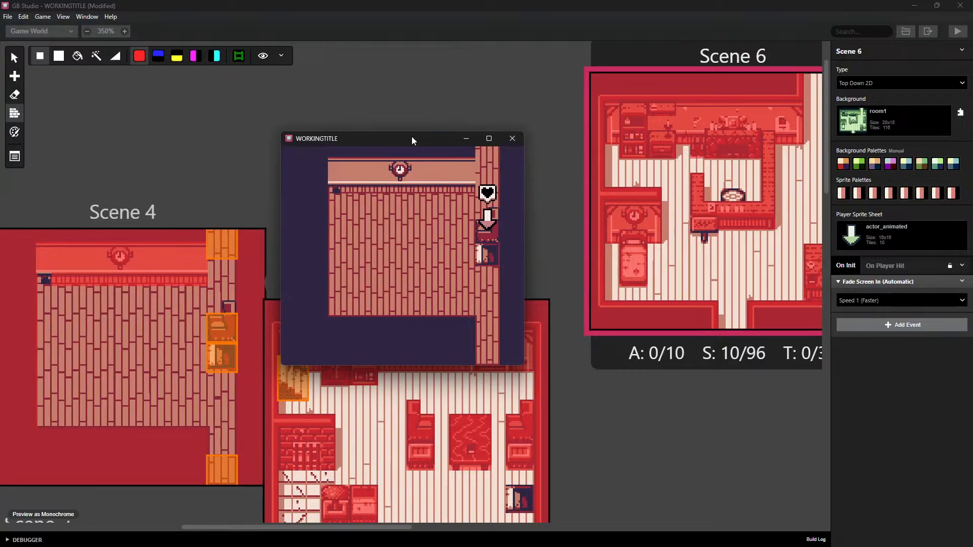
pyautogui.press('Up')
pyautogui.press('Down')
pyautogui.press('Up')
pyautogui.press('Down')
# Test Scene 4's upper stair trigger by approaching it from the left side, and return to the upper passage
pyautogui.press('Left')
pyautogui.press('Right')
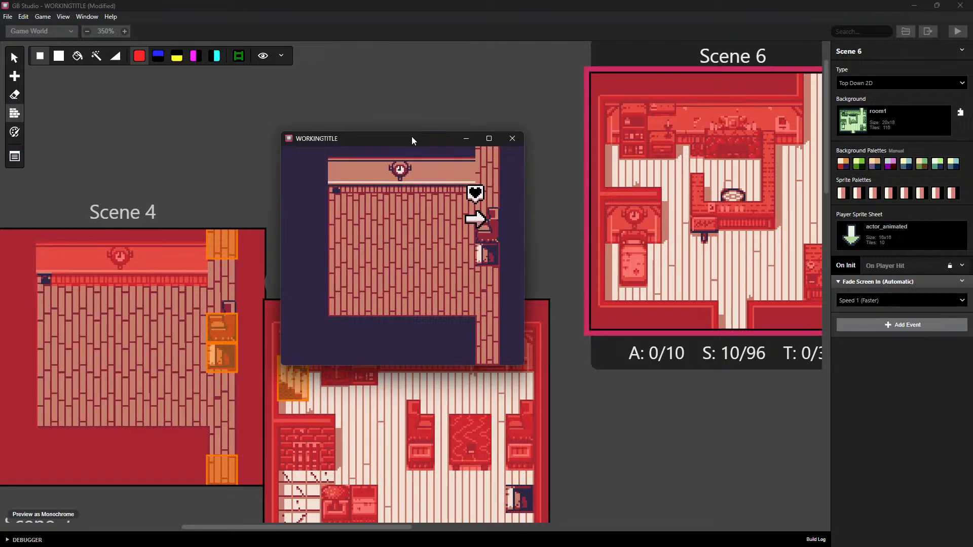
pyautogui.press('Left')
pyautogui.press('Right')
pyautogui.press('Up')
pyautogui.press('Left')
pyautogui.press('Right')
pyautogui.press('Up')
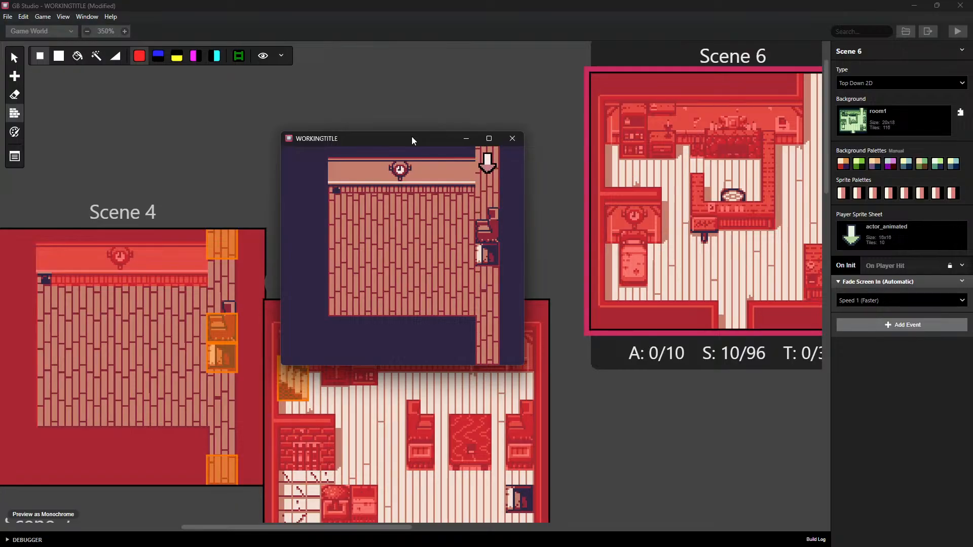
# Walk around Scene 4's upper stair trigger and enter the lower one from the left to reach Scene 5
pyautogui.press('Down')
pyautogui.press('Left')
pyautogui.press('Down')
pyautogui.press('Right')
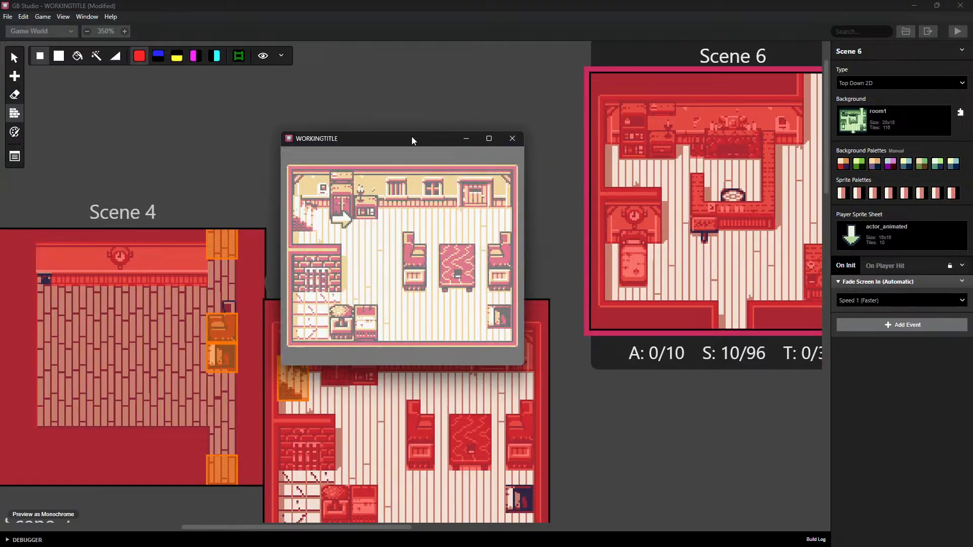
# Test the collisions of the cabinets along Scene 5's upper wall beside the stairs
pyautogui.press('Right')
pyautogui.press('Left')
pyautogui.press('Up')
pyautogui.press('Right')
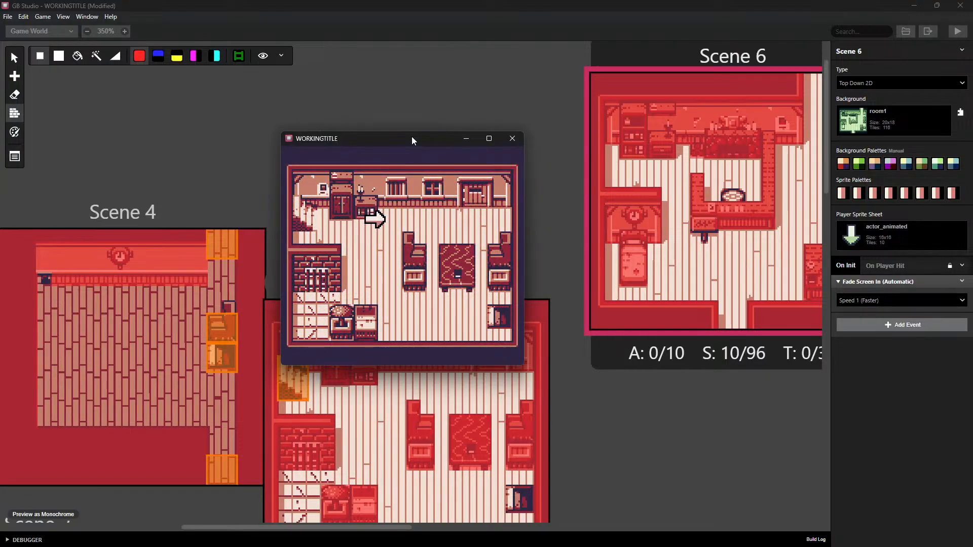
# Test the collisions above Scene 5's table and right-hand chair, and walk back along the upper wall
pyautogui.press('Right')
pyautogui.press('Down')
pyautogui.press('Right')
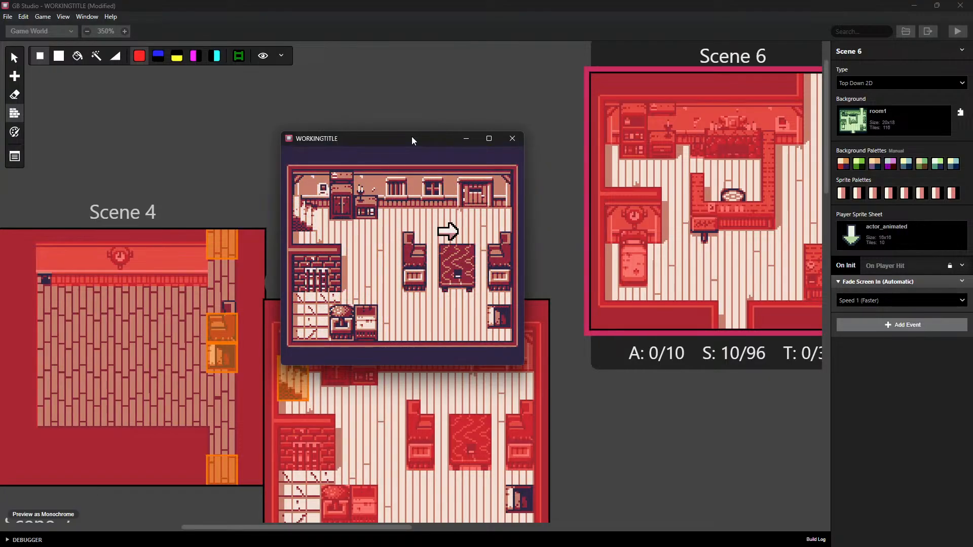
pyautogui.press('Right')
pyautogui.press('Down')
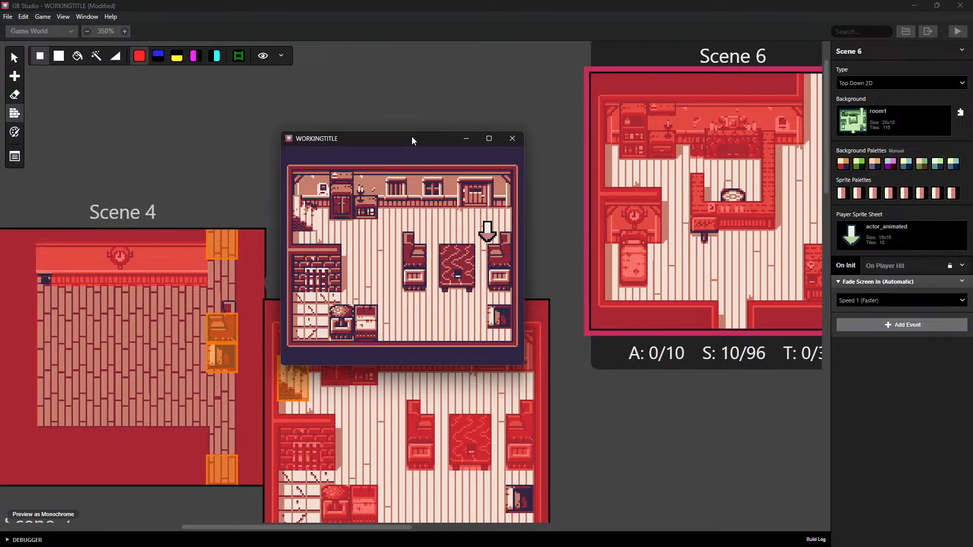
pyautogui.press('Up')
pyautogui.press('Right')
pyautogui.press('Left')
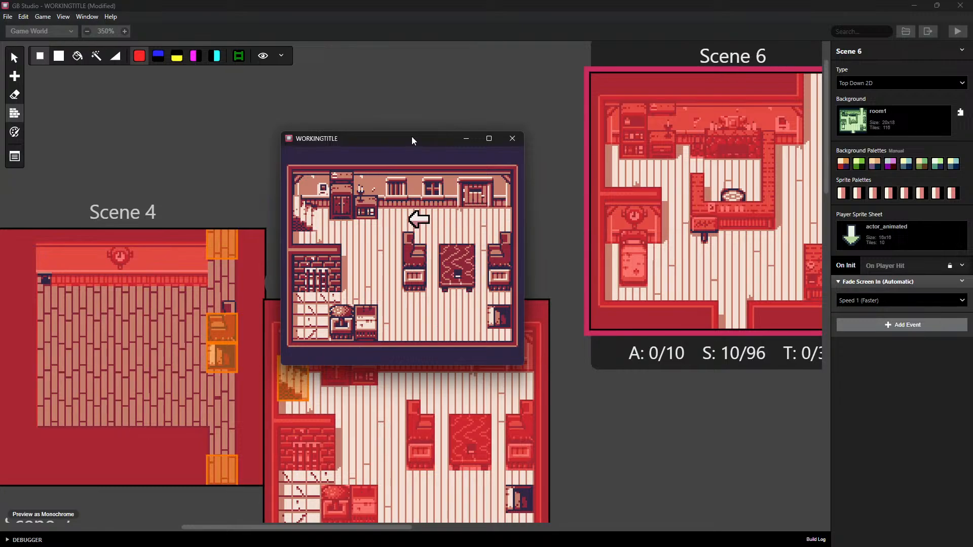
# Walk down Scene 5's open floor and around the lower furniture into the lower-left corner
pyautogui.press('Left')
pyautogui.press('Down')
pyautogui.press('Right')
pyautogui.press('Down')
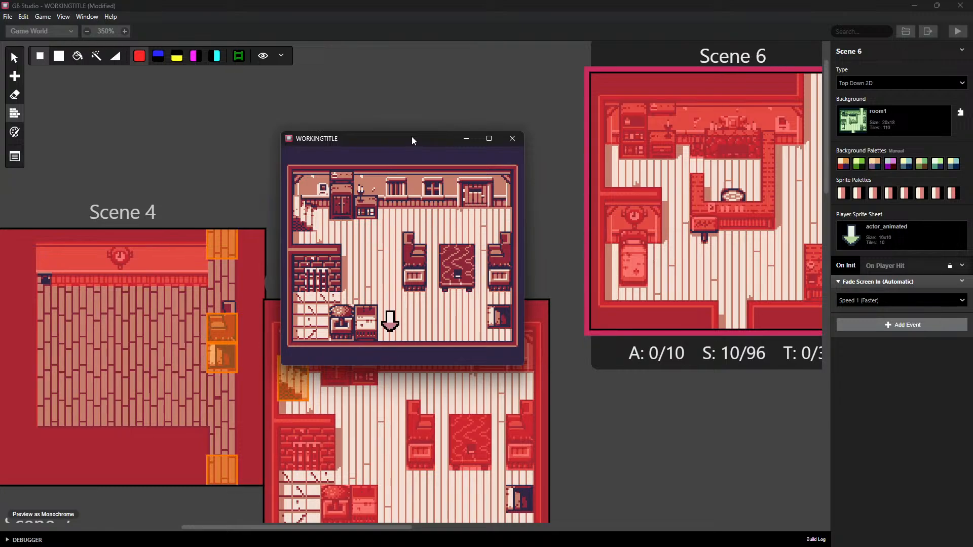
pyautogui.press('Up')
pyautogui.press('Left')
pyautogui.press('Down')
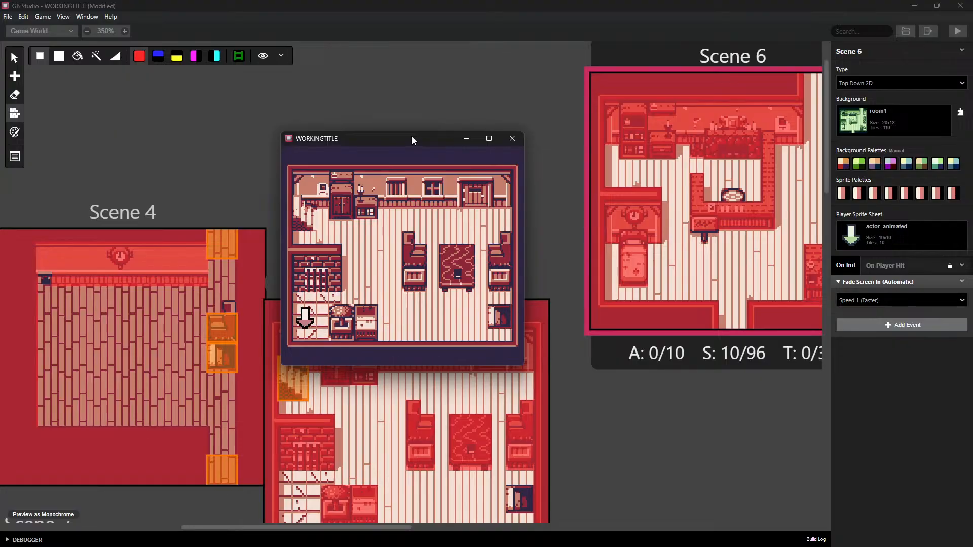
# Walk from Scene 5's lower-left corner to the gap below the left chair and the table
pyautogui.press('Right')
pyautogui.press('Up')
pyautogui.press('Right')
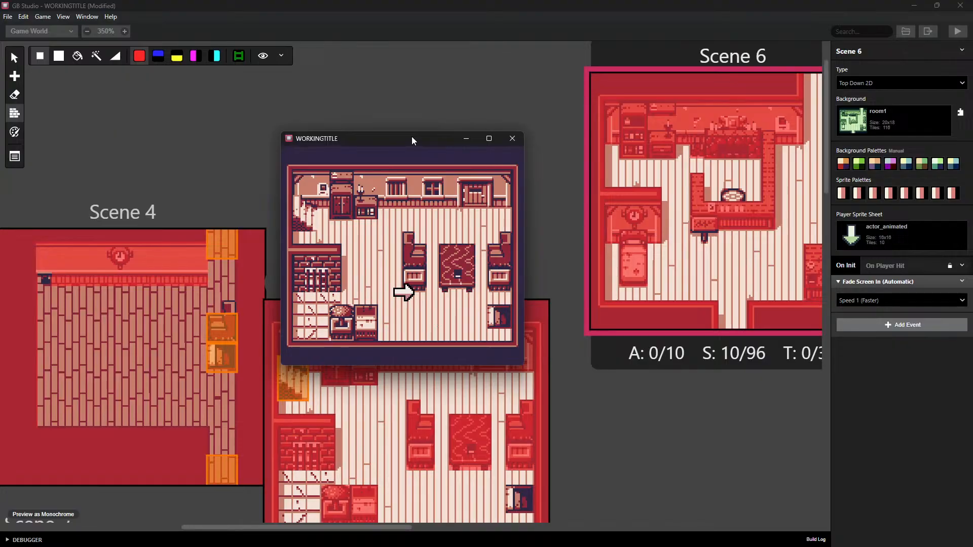
pyautogui.press('Right')
pyautogui.press('Right')
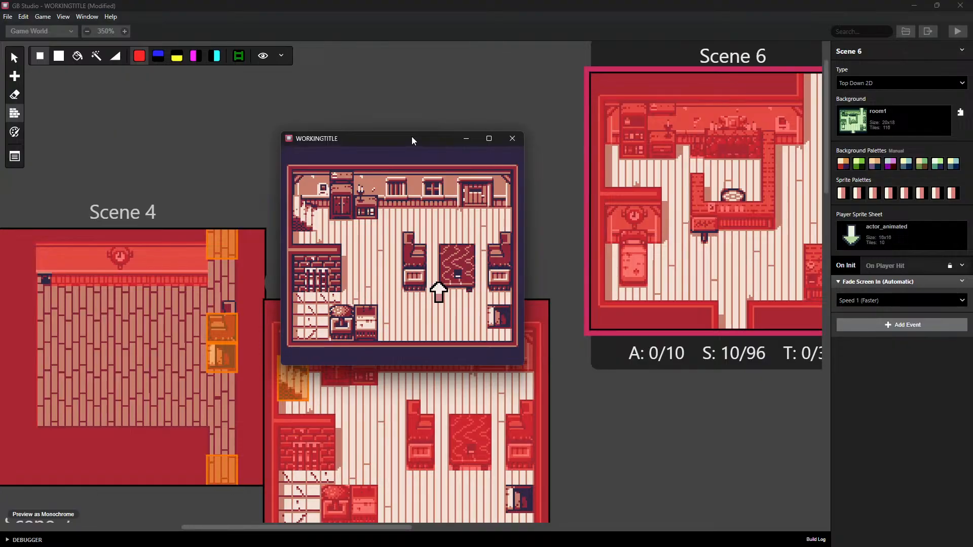
# Try to walk up between Scene 5's left chair and the table, testing the collisions on both sides
pyautogui.press('Left')
pyautogui.press('Up')
pyautogui.press('Right')
pyautogui.press('Up')
pyautogui.press('Left')
pyautogui.press('Right')
pyautogui.press('Left')
pyautogui.press('Up')
pyautogui.press('Right')
pyautogui.press('Left')
pyautogui.press('Up')
pyautogui.press('Right')
pyautogui.press('Up')
pyautogui.press('Down')
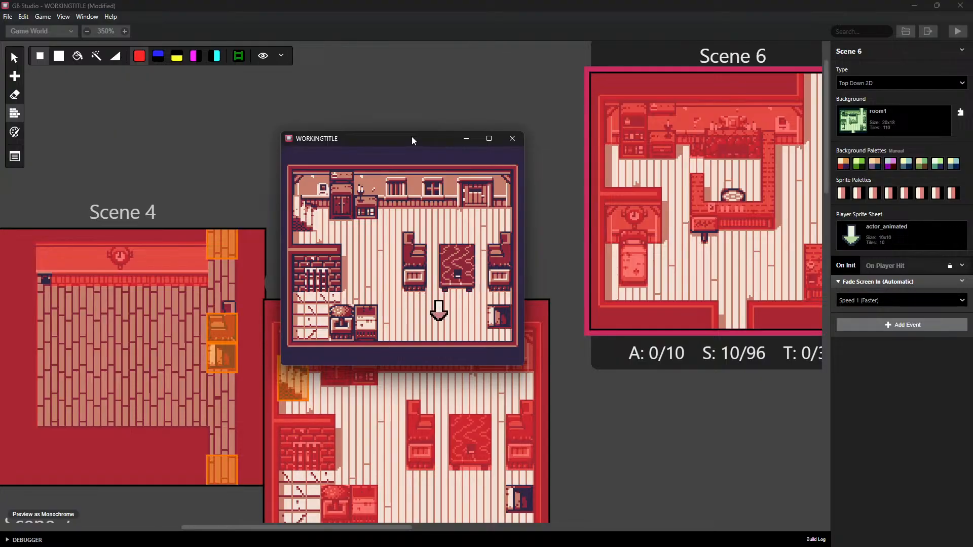
# Test the collisions around the lower-left furniture and below the brick block in Scene 5
pyautogui.press('Left')
pyautogui.press('Up')
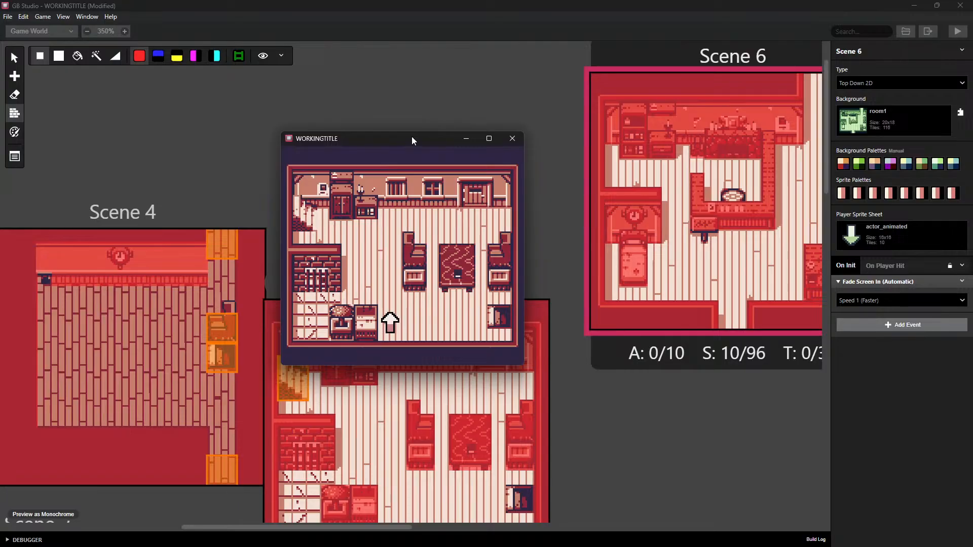
pyautogui.press('Left')
pyautogui.press('Down')
pyautogui.press('Left')
pyautogui.press('Right')
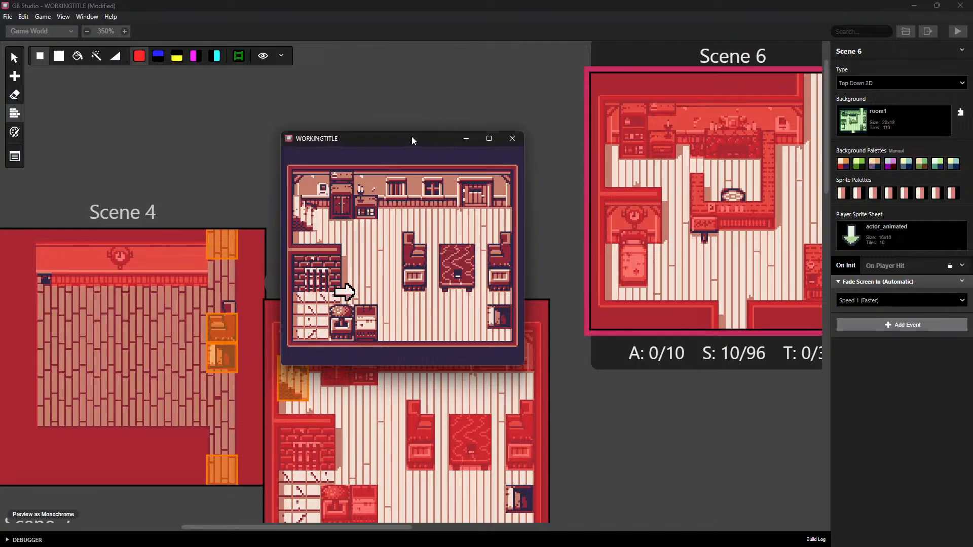
# Walk back up to Scene 5's upper cabinets and test the collision above the left chair
pyautogui.press('Up')
pyautogui.press('Right')
pyautogui.press('Left')
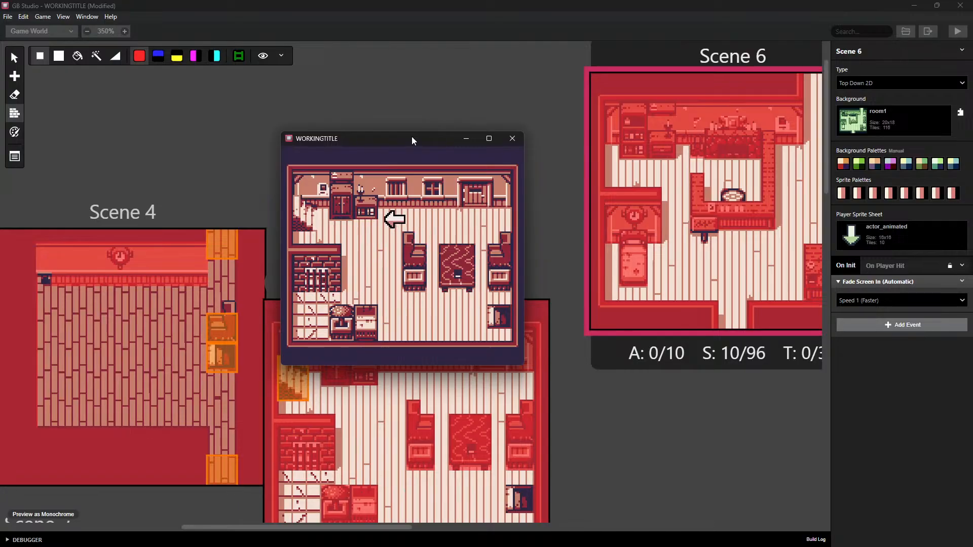
pyautogui.press('Down')
pyautogui.press('Up')
pyautogui.press('Right')
pyautogui.press('Down')
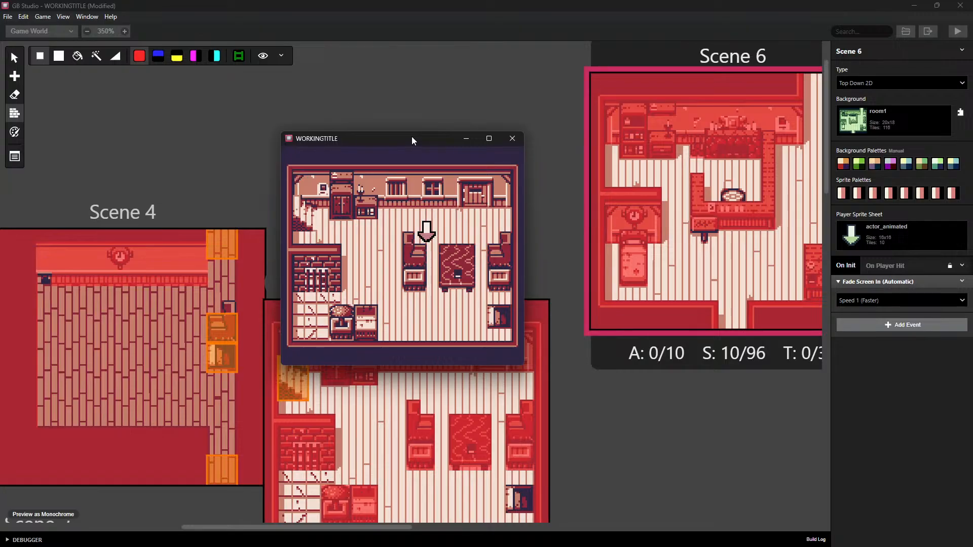
# Test the upper edges of Scene 5's table and right-hand chair for gaps between them
pyautogui.press('Right')
pyautogui.press('Left')
pyautogui.press('Down')
pyautogui.press('Right')
pyautogui.press('Down')
pyautogui.press('Right')
pyautogui.press('Down')
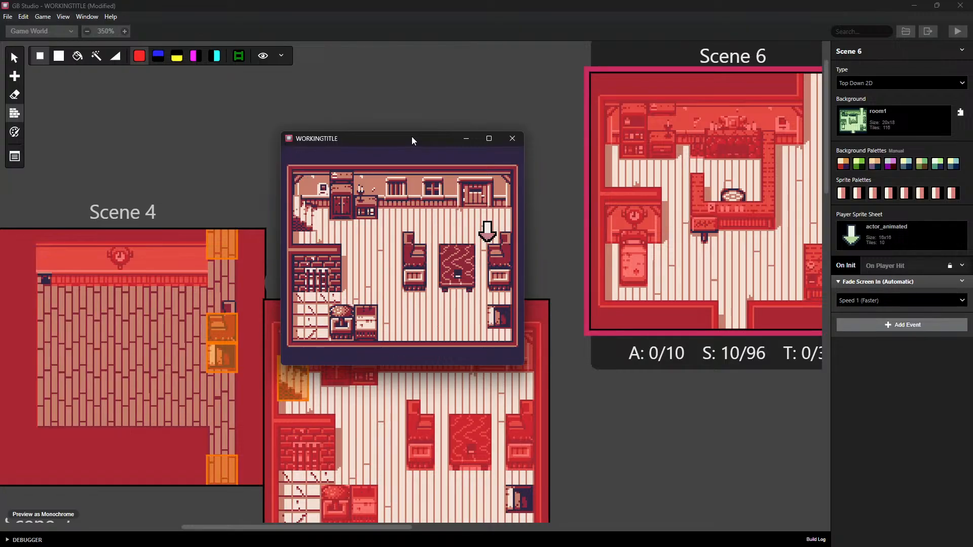
# Recheck the gap between Scene 5's table and right-hand chair, and return to the upper wall's windows
pyautogui.press('Left')
pyautogui.press('Down')
pyautogui.press('Right')
pyautogui.press('Down')
pyautogui.press('Left')
pyautogui.press('Up')
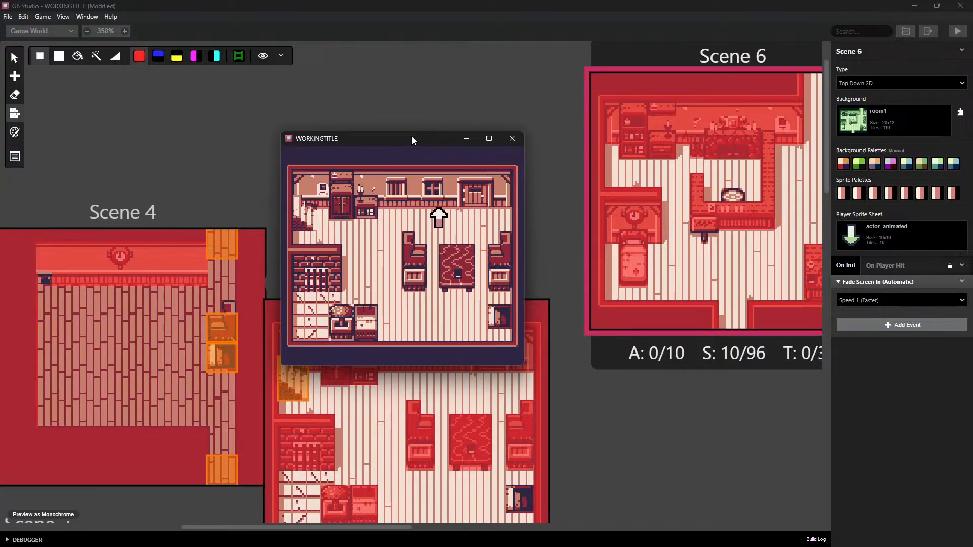
# Walk past the brick block to Scene 5's upper-left stairs and return through them to Scene 4
pyautogui.press('Left')
pyautogui.press('Down')
pyautogui.press('Left')
pyautogui.press('Up')
pyautogui.press('Left')
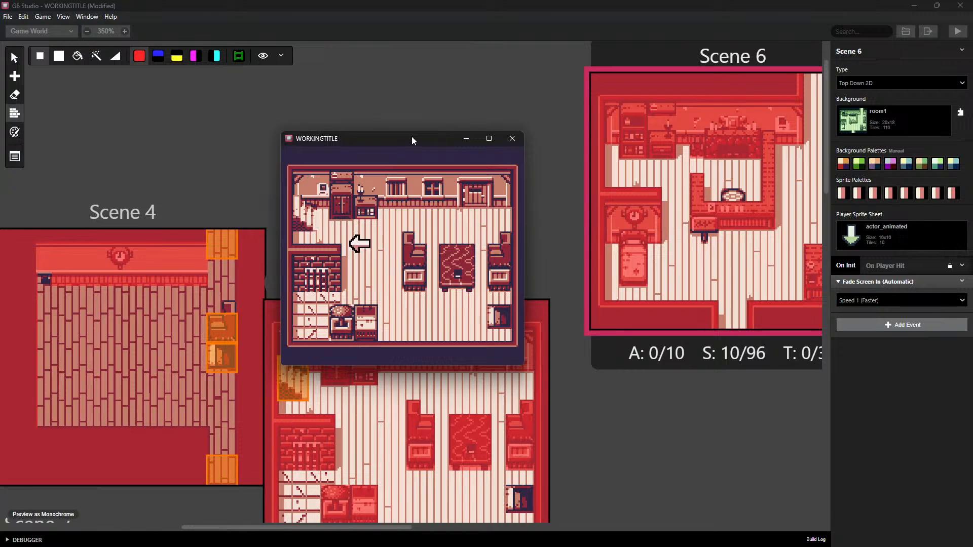
pyautogui.press('Up')
pyautogui.press('Left')
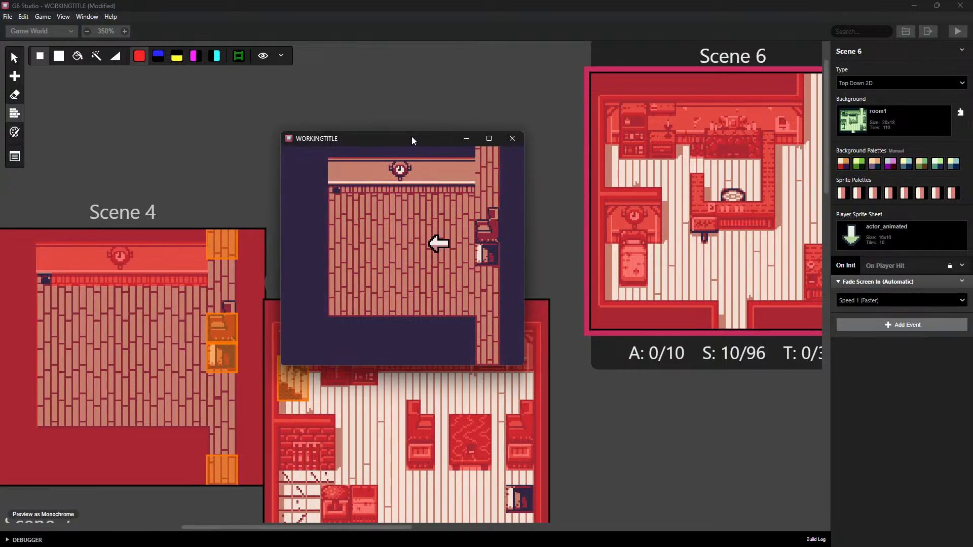
# Walk down through the lower-right passages of Scene 4 and Scene 2 to Scene 1's bottom exit
pyautogui.press('Down')
pyautogui.press('Right')
pyautogui.press('Down')
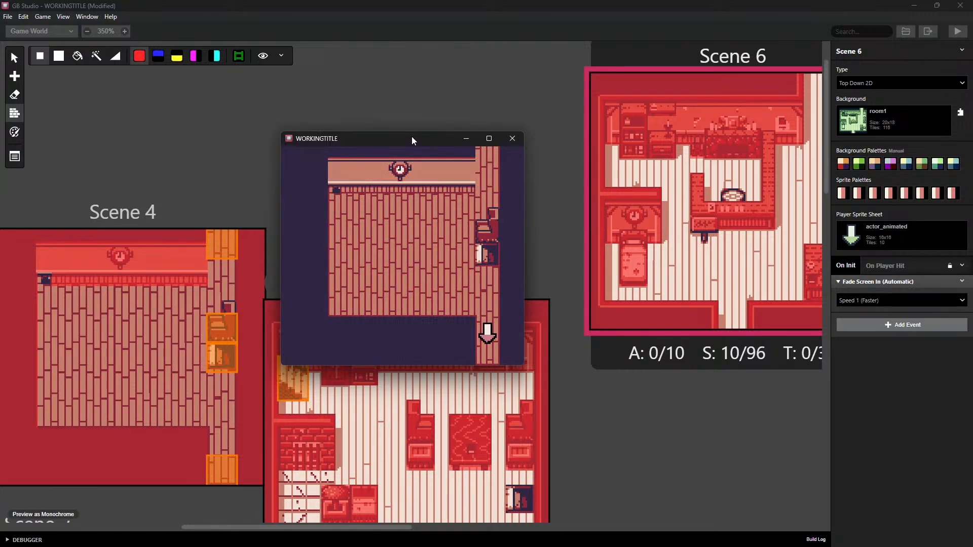
pyautogui.press('Down')
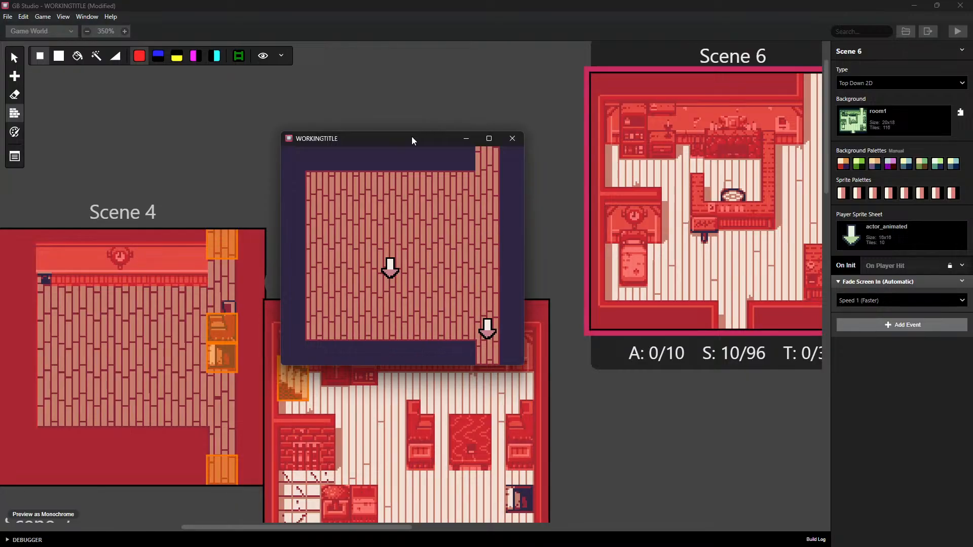
pyautogui.press('Down')
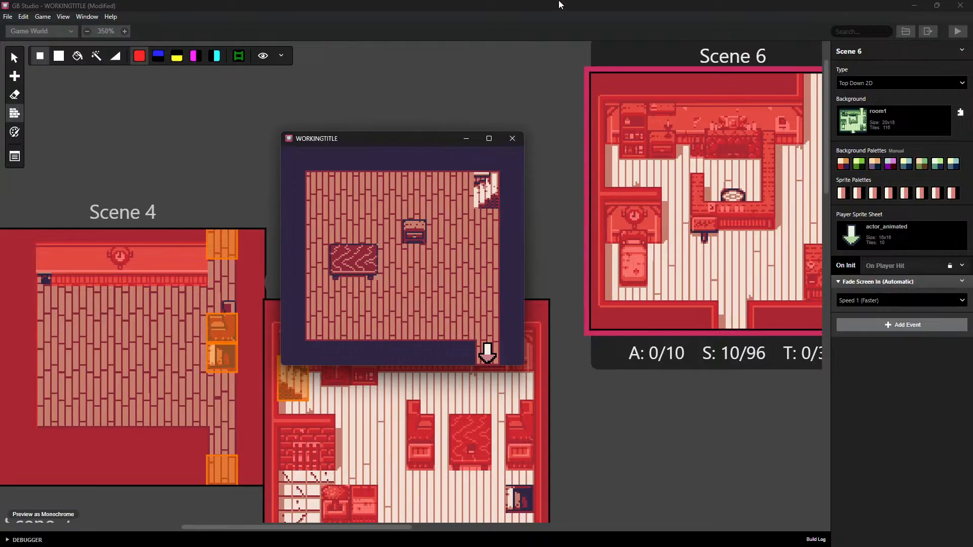
# Close the playtest window and bring all six scenes into view
pyautogui.click(506, 143)
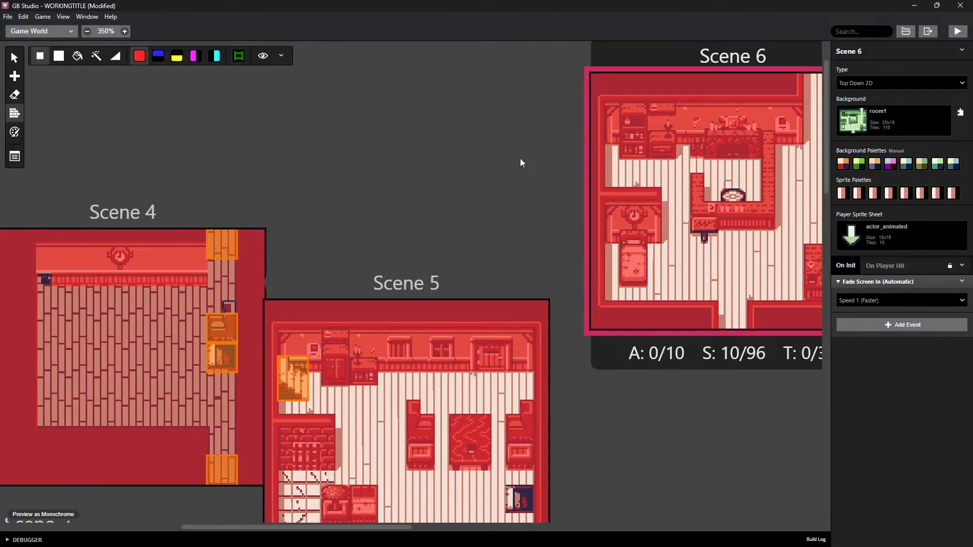
pyautogui.scroll(-5, 639, 432)
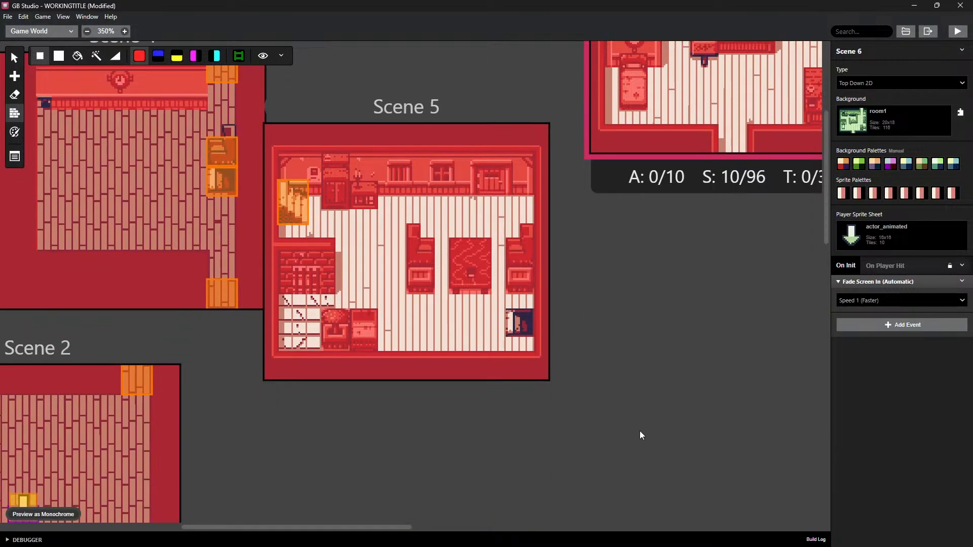
pyautogui.keyDown('ctrl'); pyautogui.scroll(-3, 651, 403); pyautogui.keyUp('ctrl')
pyautogui.keyDown('ctrl'); pyautogui.scroll(-3, 653, 385); pyautogui.keyUp('ctrl')
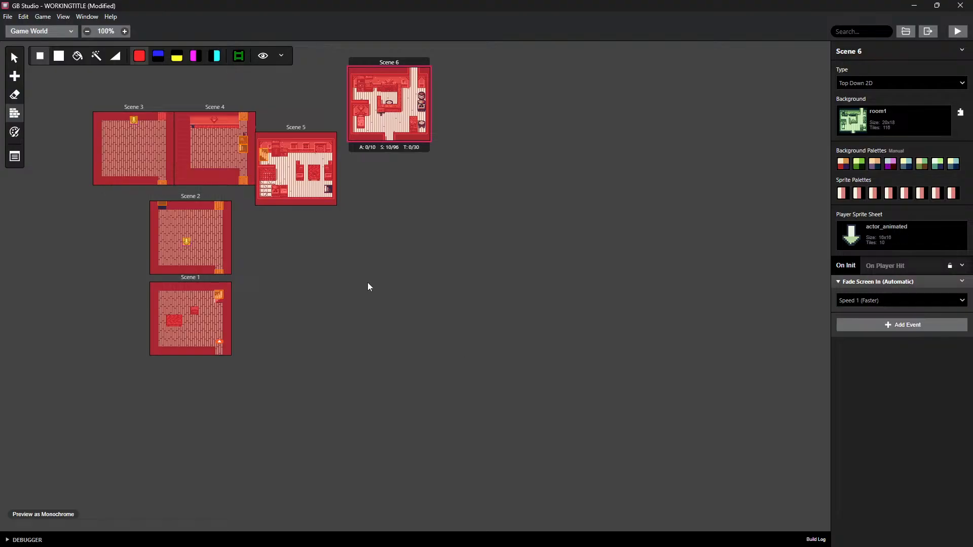
# Move Scene 1 toward the middle of the game world and stack Scenes 2 and 3 above it
pyautogui.keyDown('ctrl'); pyautogui.scroll(3, 293, 268); pyautogui.keyUp('ctrl')
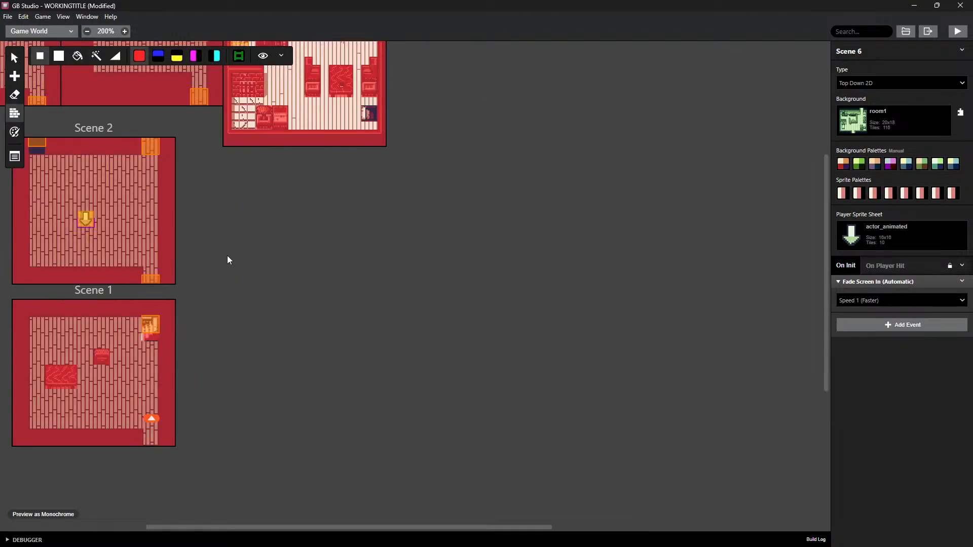
pyautogui.moveTo(226, 256); pyautogui.dragTo(527, 90, button='middle')
pyautogui.keyDown('ctrl'); pyautogui.scroll(-3, 472, 247); pyautogui.keyUp('ctrl')
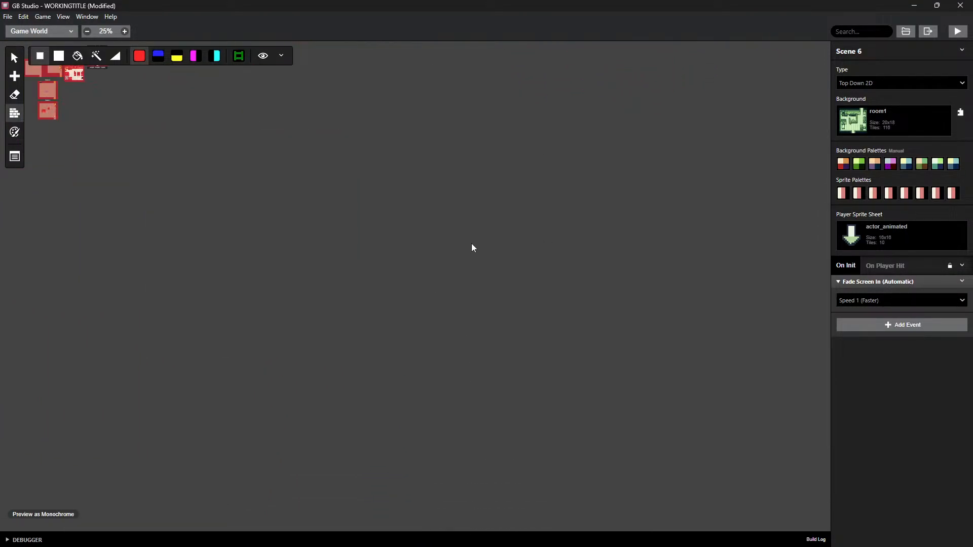
pyautogui.moveTo(47, 100); pyautogui.dragTo(386, 361)
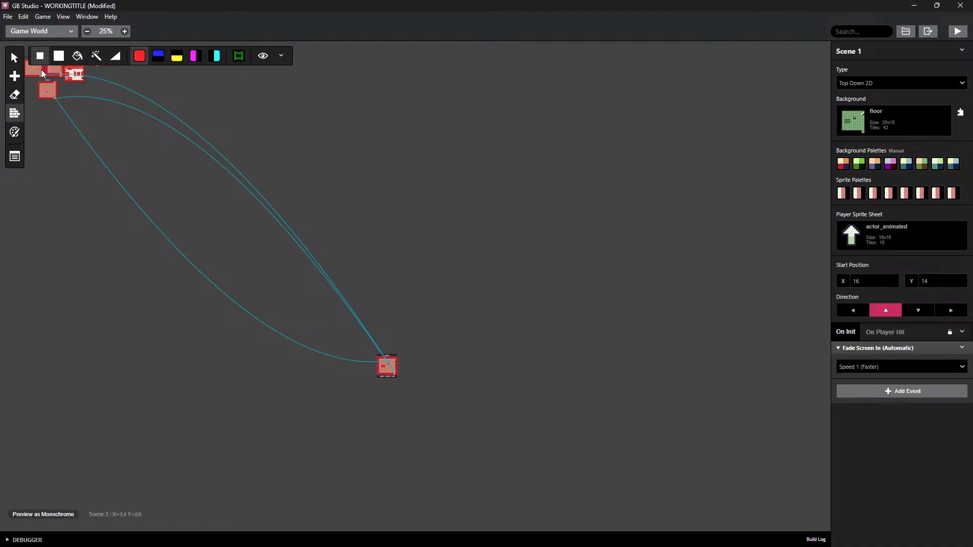
pyautogui.moveTo(47, 82); pyautogui.dragTo(386, 334)
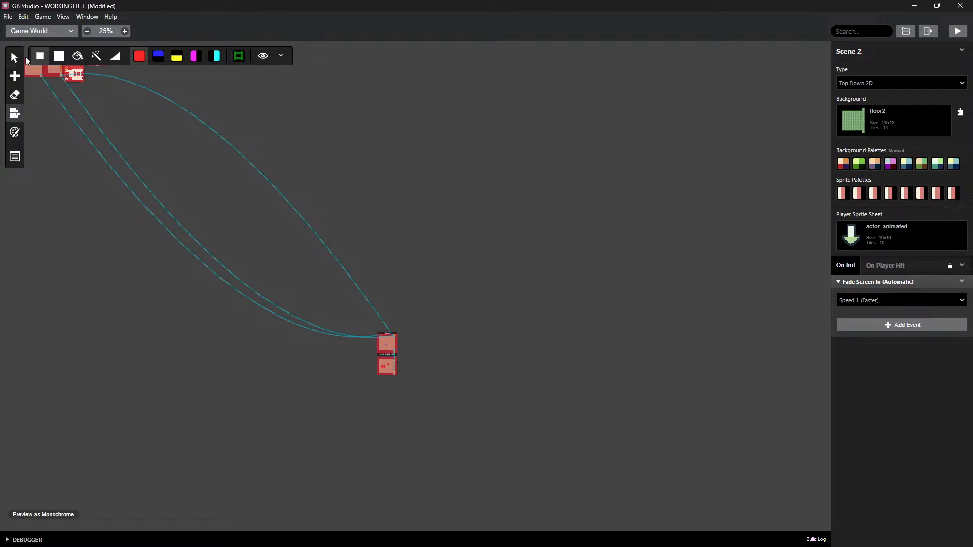
pyautogui.moveTo(26, 57); pyautogui.dragTo(366, 308)
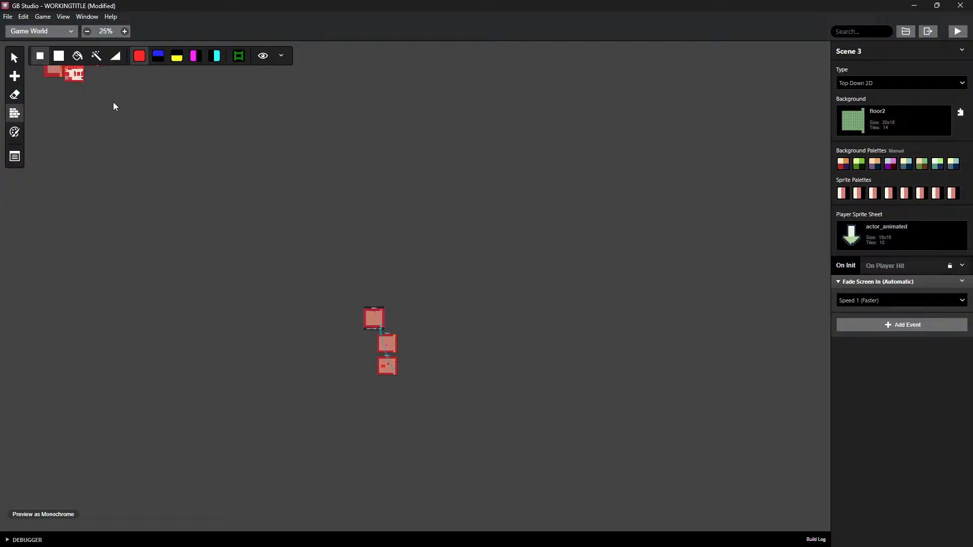
# Move Scenes 4, 5 and 6 out of the game world's upper-left corner toward its middle
pyautogui.keyDown('ctrl'); pyautogui.scroll(1, 115, 116); pyautogui.keyUp('ctrl')
pyautogui.moveTo(115, 116); pyautogui.dragTo(333, 326, button='middle')
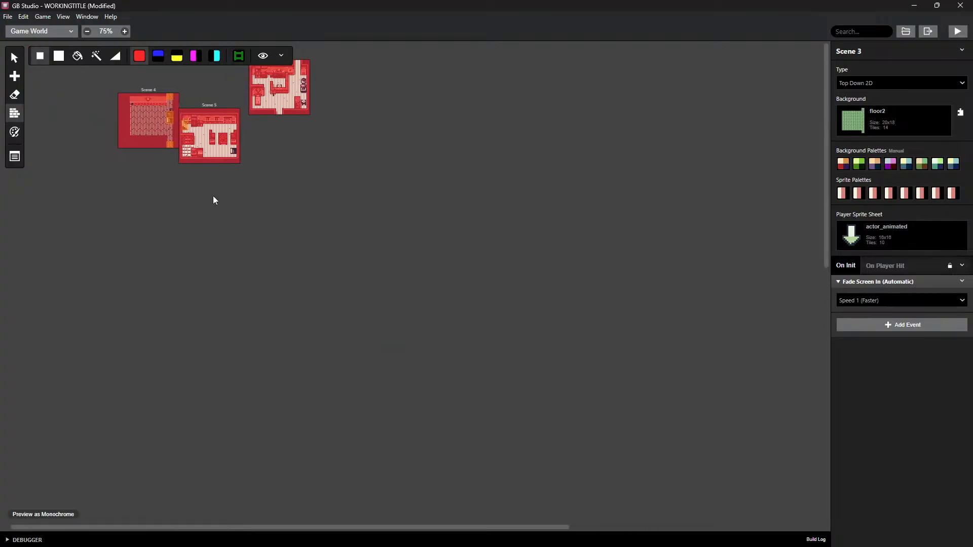
pyautogui.moveTo(162, 90); pyautogui.dragTo(810, 537)
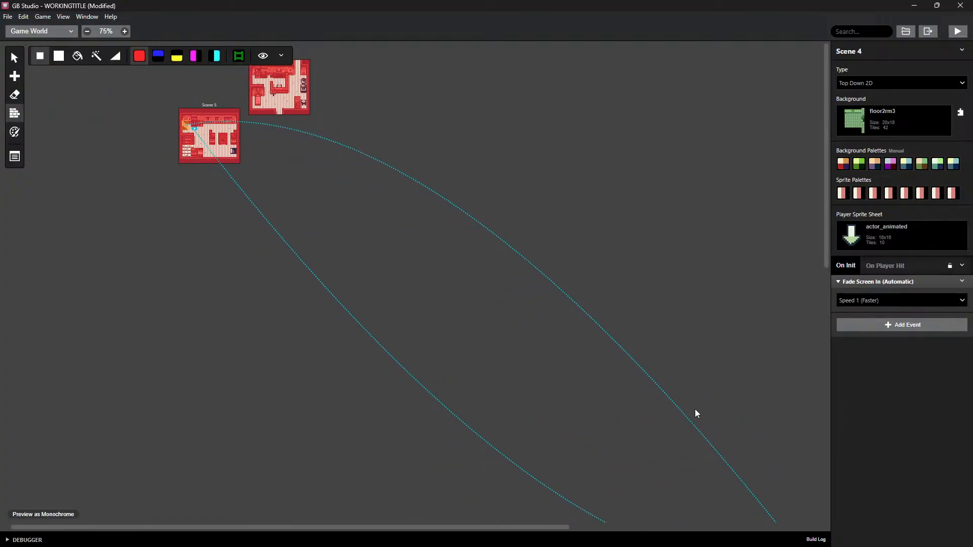
pyautogui.scroll(-2, 663, 371)
pyautogui.scroll(2, 458, 251)
pyautogui.moveTo(221, 105); pyautogui.dragTo(824, 345)
pyautogui.moveTo(308, 65); pyautogui.dragTo(816, 225)
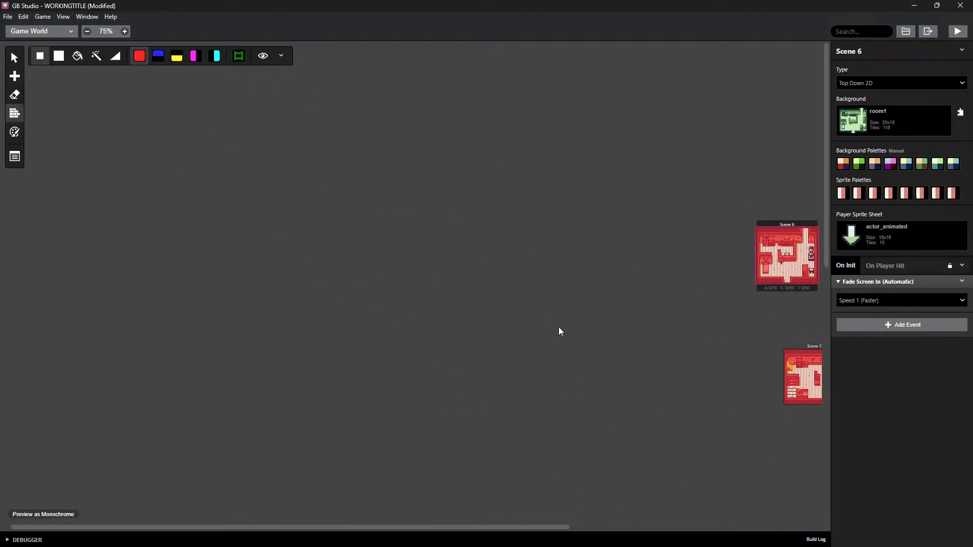
# Place Scene 4 just above Scene 3, Scene 5 to its right, and Scene 6 to the right of Scene 5
pyautogui.keyDown('ctrl'); pyautogui.scroll(-2, 563, 317); pyautogui.keyUp('ctrl')
pyautogui.moveTo(272, 210); pyautogui.dragTo(398, 286)
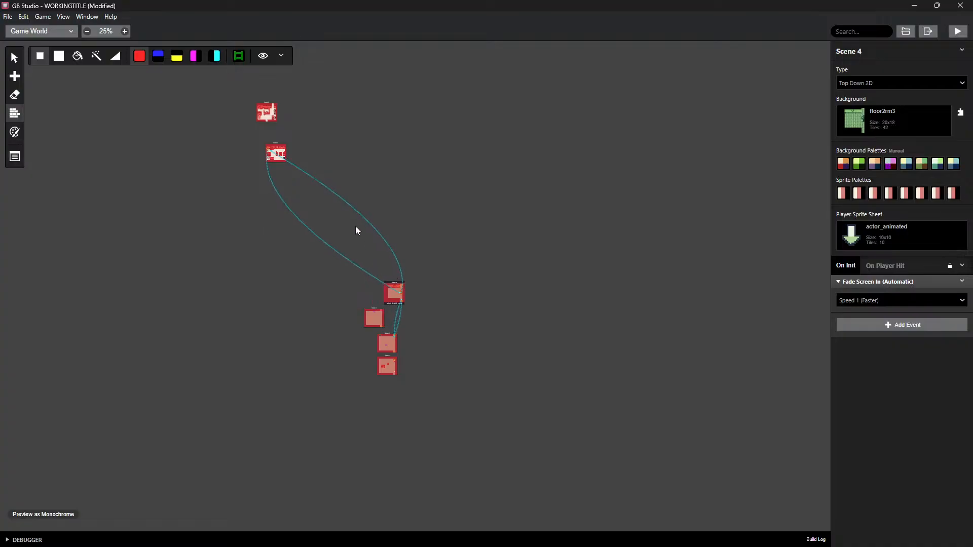
pyautogui.moveTo(283, 154); pyautogui.dragTo(438, 298)
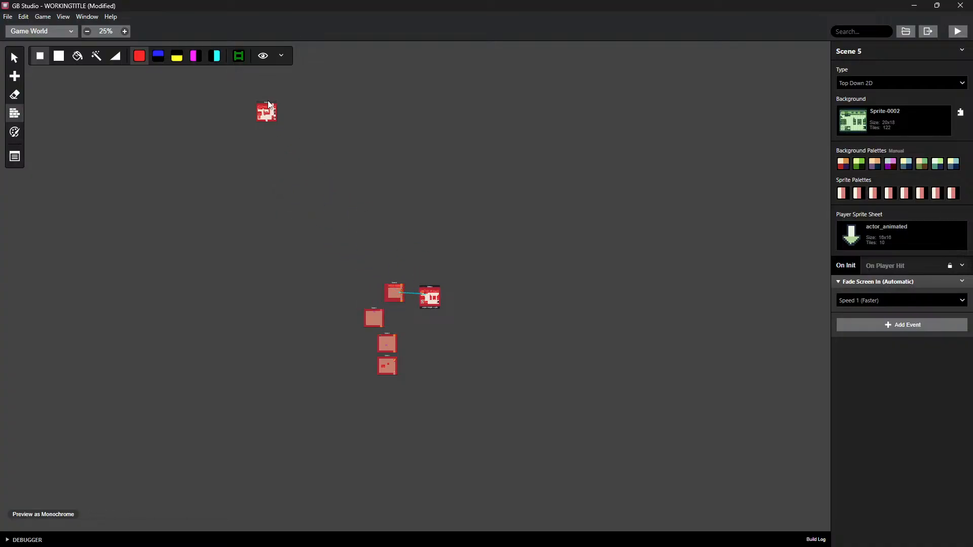
pyautogui.click(269, 106)
pyautogui.moveTo(268, 106); pyautogui.dragTo(468, 301)
# Switch from collision painting to the Select tool
pyautogui.keyDown('ctrl'); pyautogui.scroll(6, 421, 347); pyautogui.keyUp('ctrl')
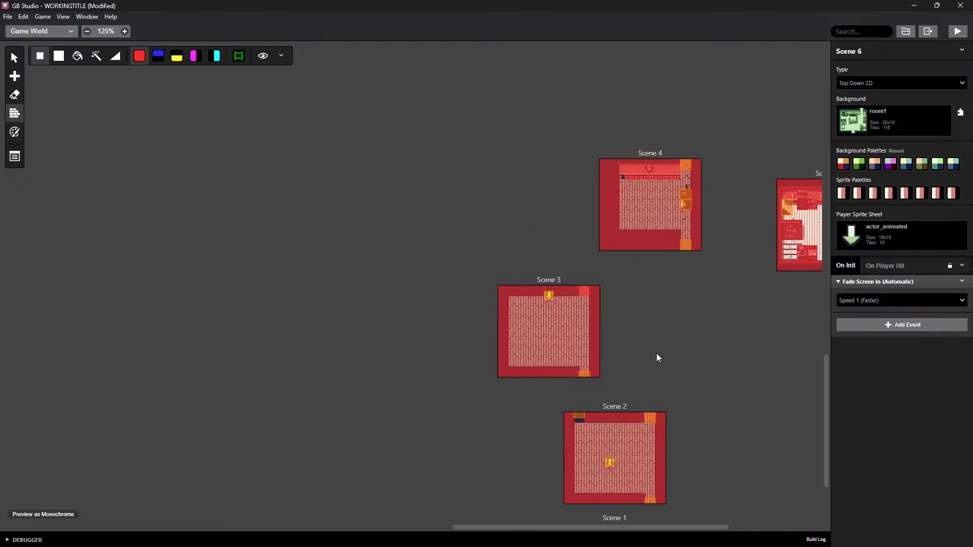
pyautogui.keyDown('ctrl'); pyautogui.scroll(-4, 529, 348); pyautogui.keyUp('ctrl')
pyautogui.scroll(-1, 478, 278)
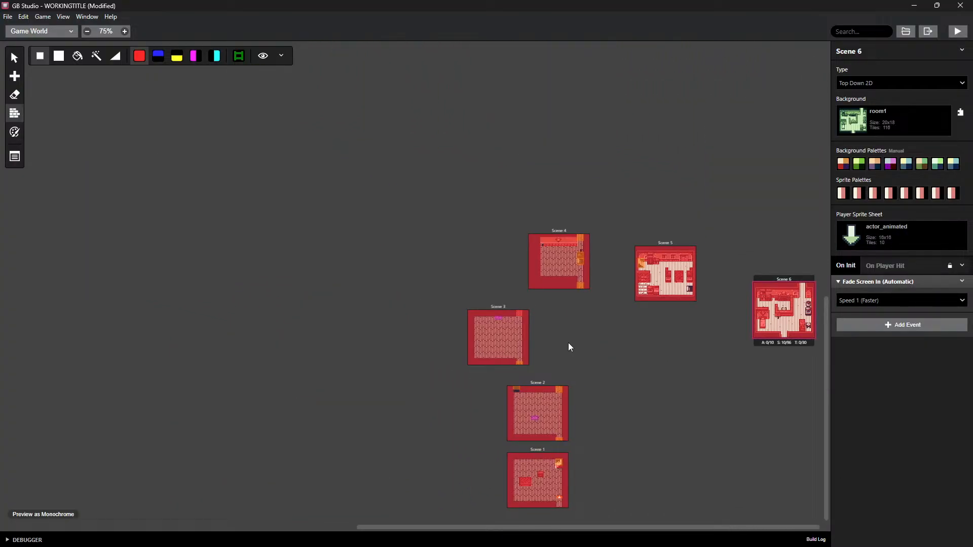
pyautogui.moveTo(624, 370); pyautogui.dragTo(370, 210, button='middle')
pyautogui.keyDown('ctrl'); pyautogui.scroll(-2, 660, 358); pyautogui.keyUp('ctrl')
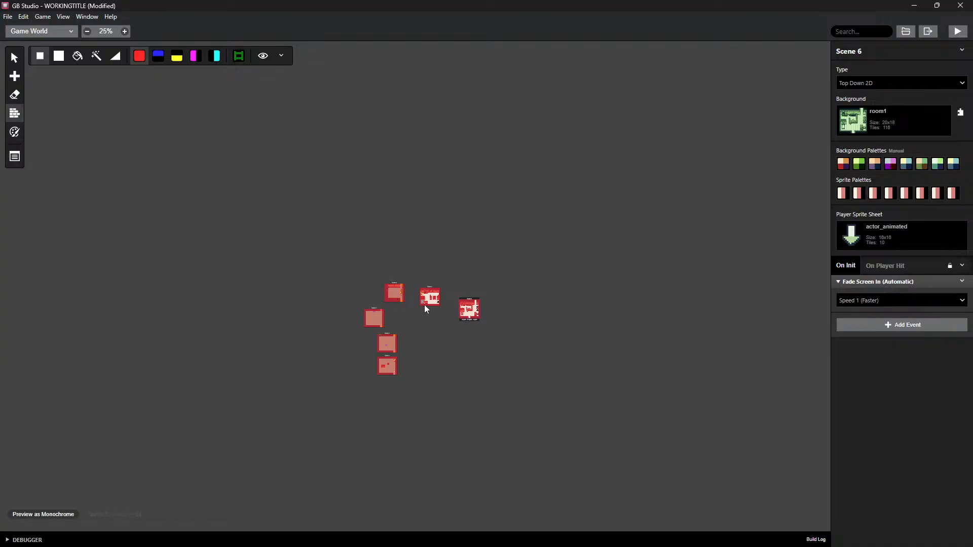
pyautogui.click(15, 57)
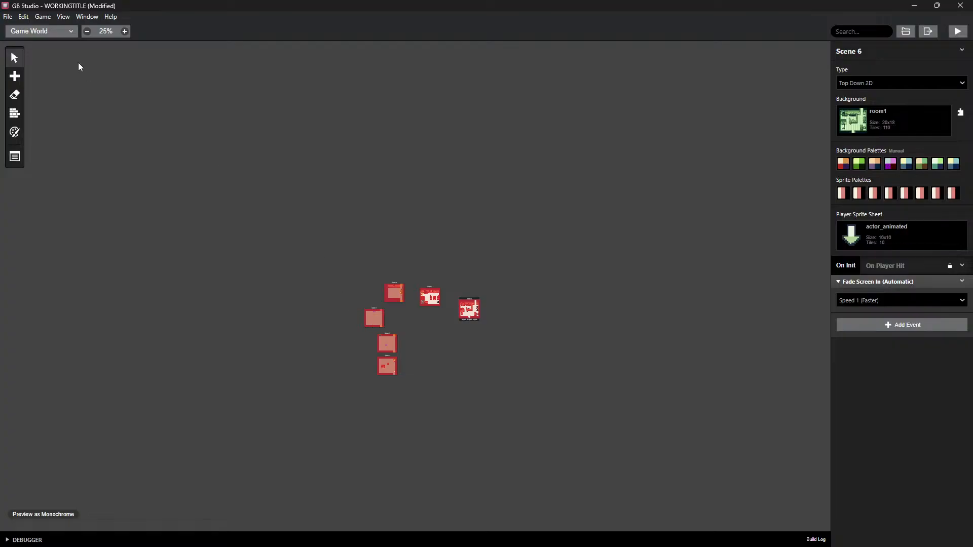
pyautogui.click(40, 32)
pyautogui.click(38, 29)
# Move Scene 1 to an empty area left of the group and align Scene 2 directly above it
pyautogui.keyDown('ctrl'); pyautogui.scroll(5, 390, 350); pyautogui.keyUp('ctrl')
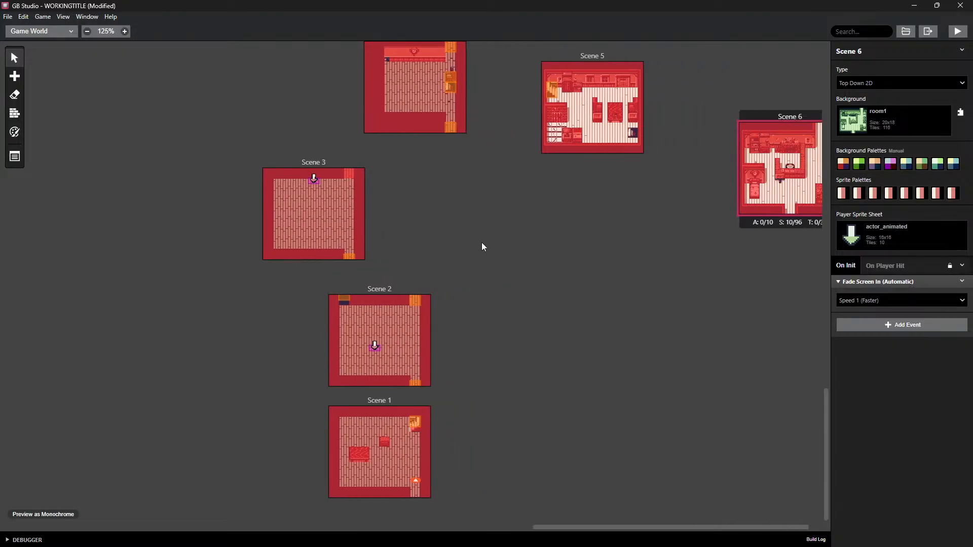
pyautogui.scroll(3, 171, 290)
pyautogui.moveTo(381, 400); pyautogui.dragTo(80, 230)
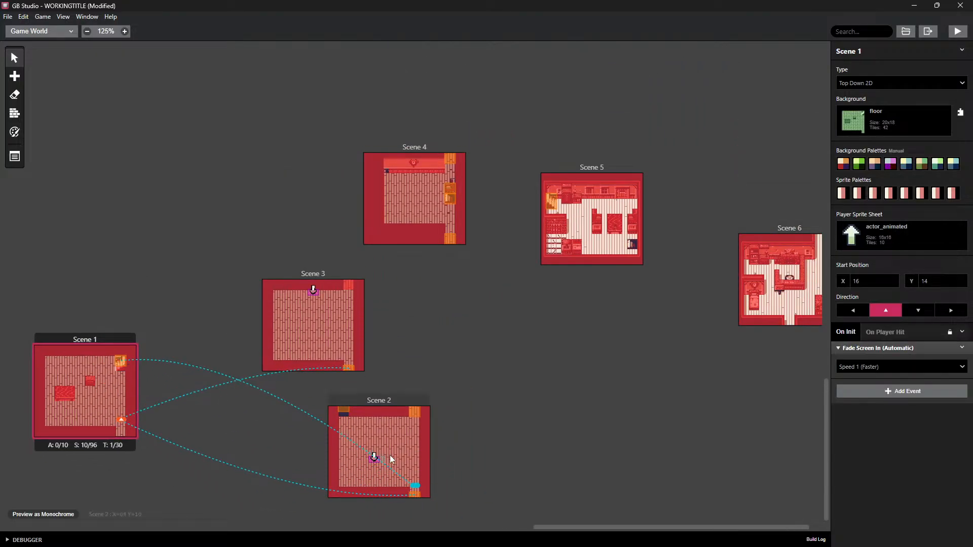
pyautogui.scroll(2, 103, 215)
pyautogui.moveTo(385, 399); pyautogui.dragTo(96, 235)
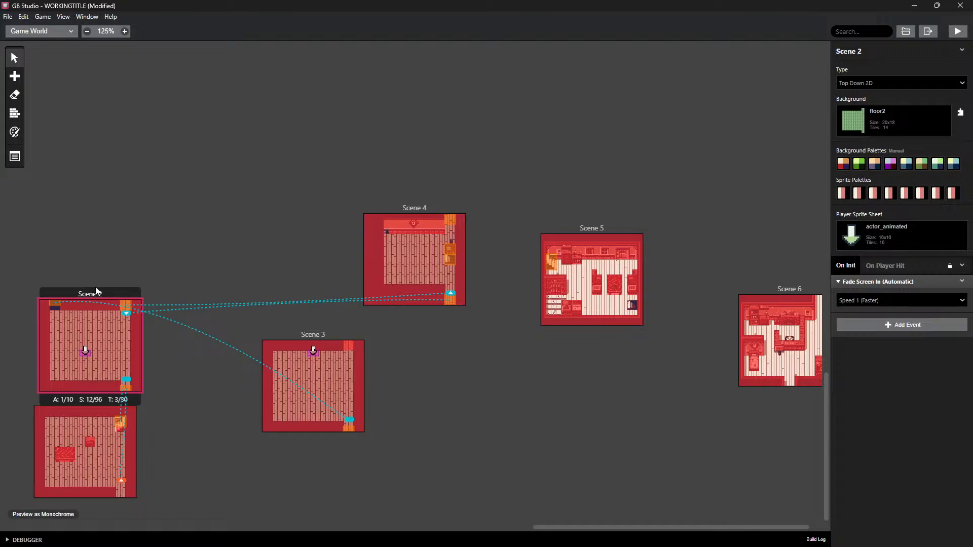
pyautogui.moveTo(97, 290); pyautogui.dragTo(89, 288)
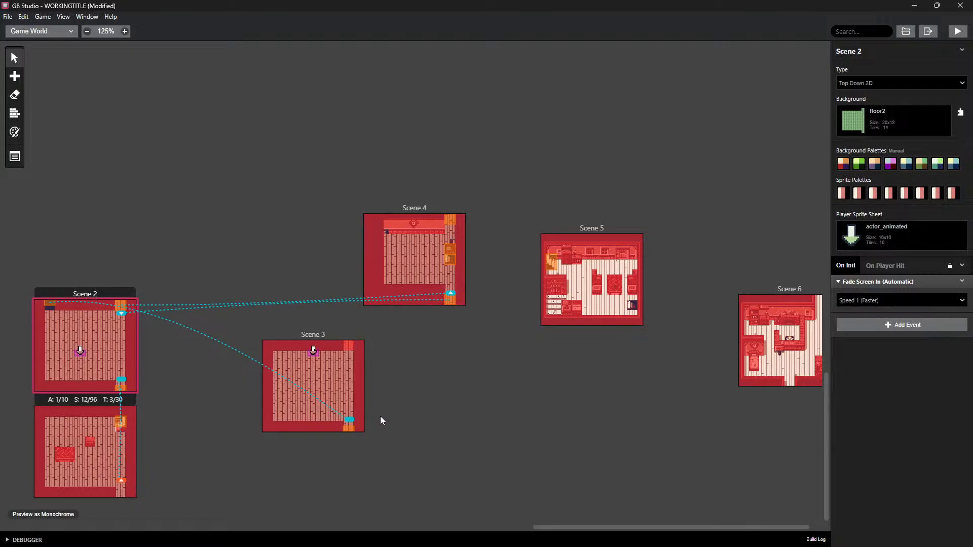
# Try stacking the scenes with Scene 3 directly above Scene 1 and Scene 2 on top
pyautogui.moveTo(306, 338); pyautogui.dragTo(117, 154)
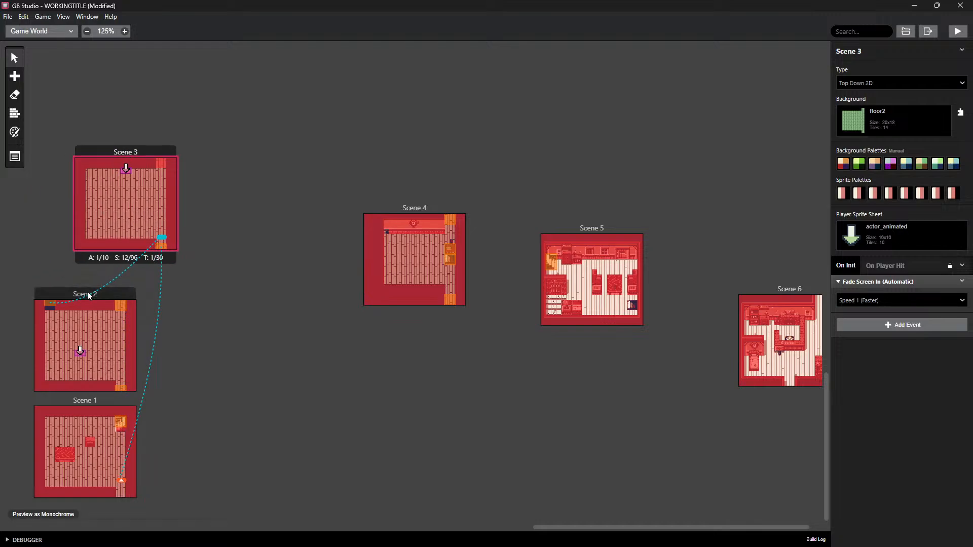
pyautogui.click(91, 297)
pyautogui.moveTo(91, 296); pyautogui.dragTo(254, 308)
pyautogui.moveTo(130, 155); pyautogui.dragTo(89, 295)
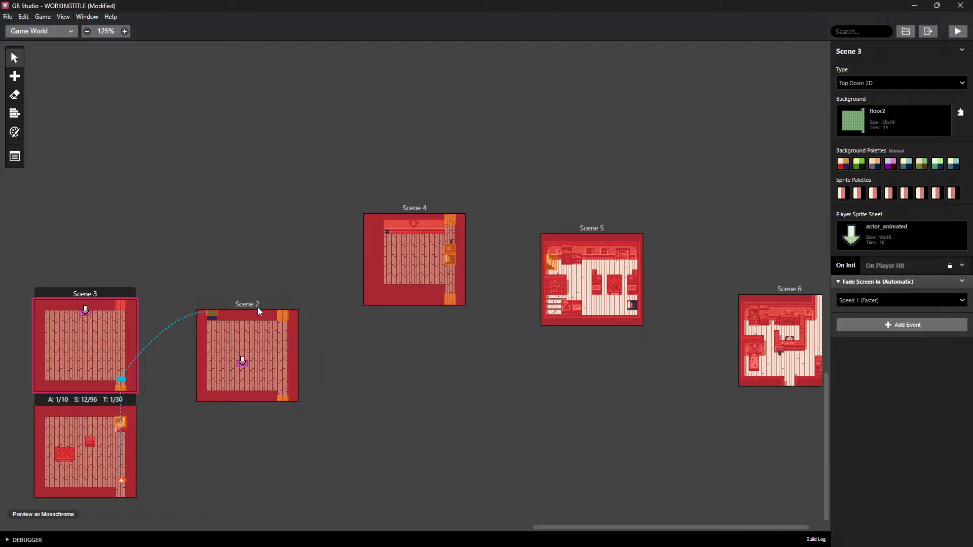
pyautogui.moveTo(250, 305); pyautogui.dragTo(88, 185)
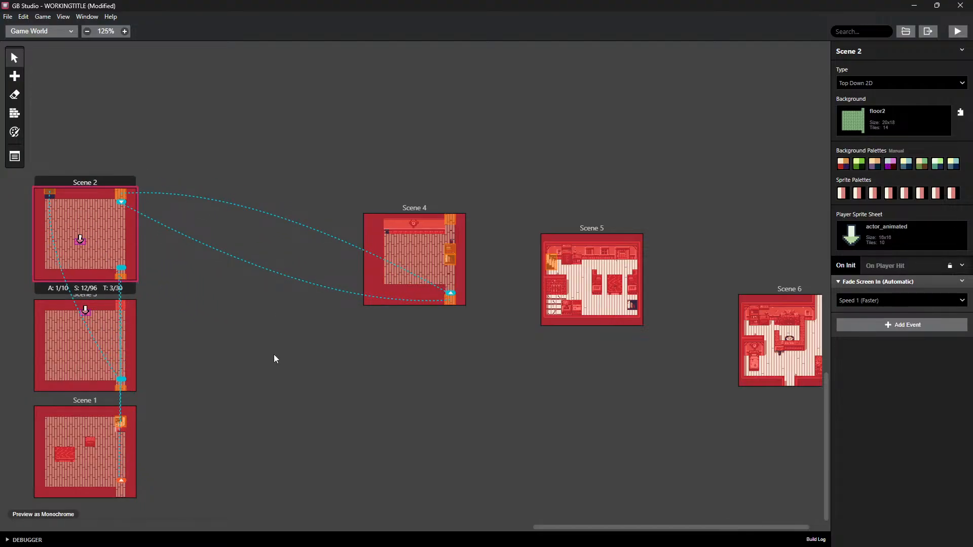
# Return Scene 2 to directly above Scene 1 and place Scene 3 above Scene 2, offset to the left
pyautogui.hscroll(-5, 273, 358)
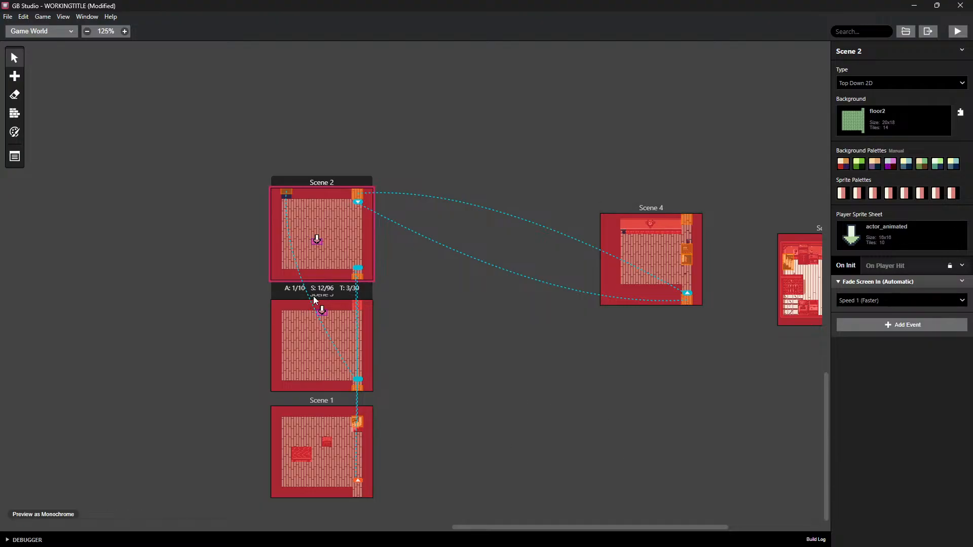
pyautogui.moveTo(313, 296); pyautogui.dragTo(532, 311)
pyautogui.moveTo(317, 189); pyautogui.dragTo(320, 297)
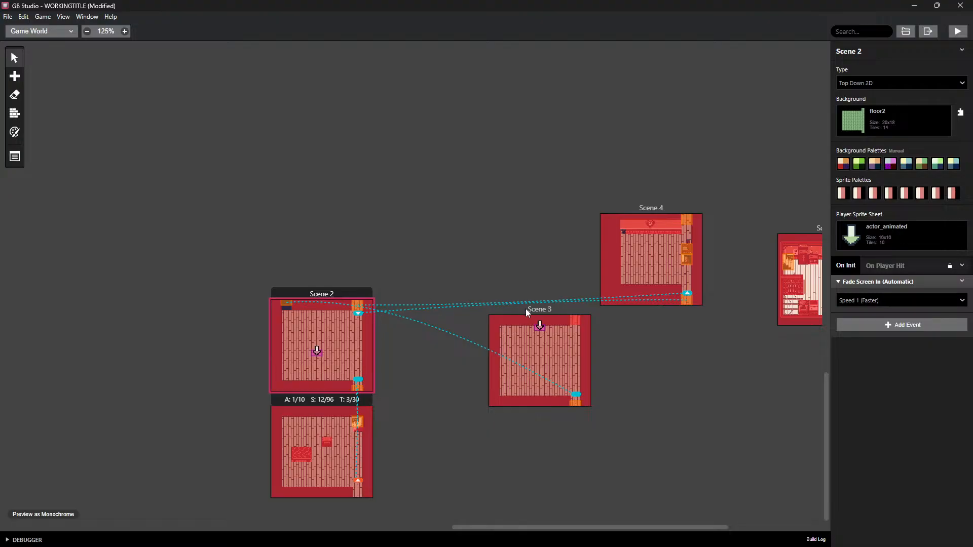
pyautogui.moveTo(525, 312); pyautogui.dragTo(232, 181)
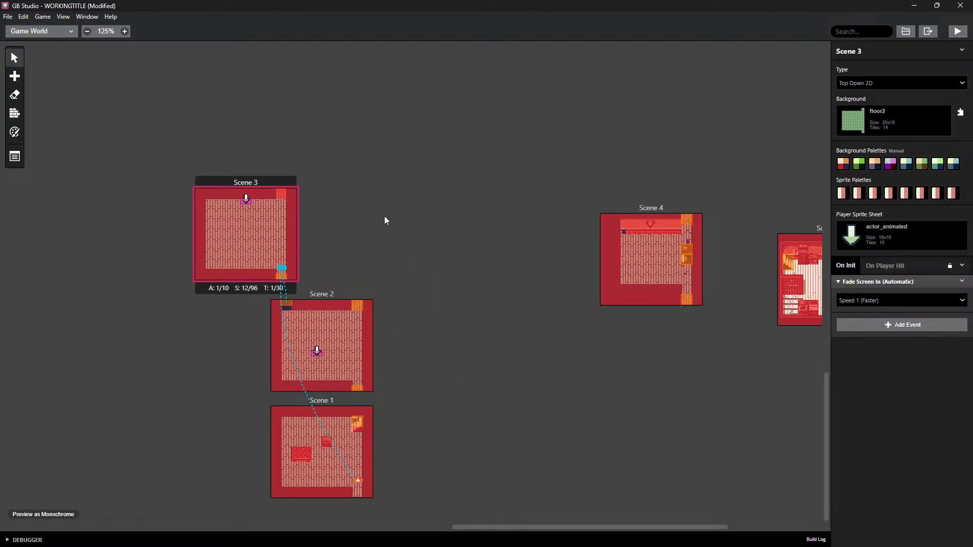
# Place Scene 4 immediately right of Scene 3 and Scene 5 in the same row, right of Scene 4
pyautogui.moveTo(645, 212); pyautogui.dragTo(345, 171)
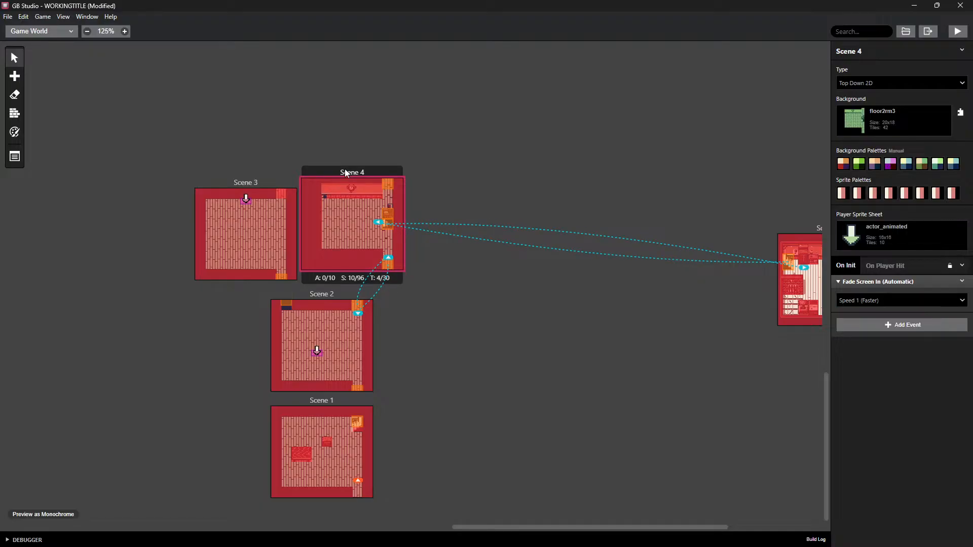
pyautogui.moveTo(709, 397); pyautogui.dragTo(484, 401, button='middle')
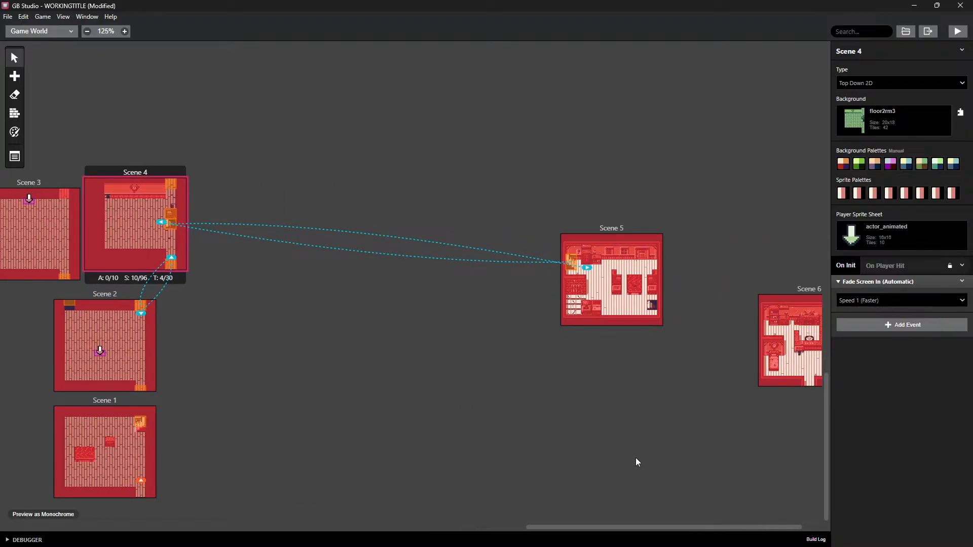
pyautogui.moveTo(594, 231); pyautogui.dragTo(260, 169)
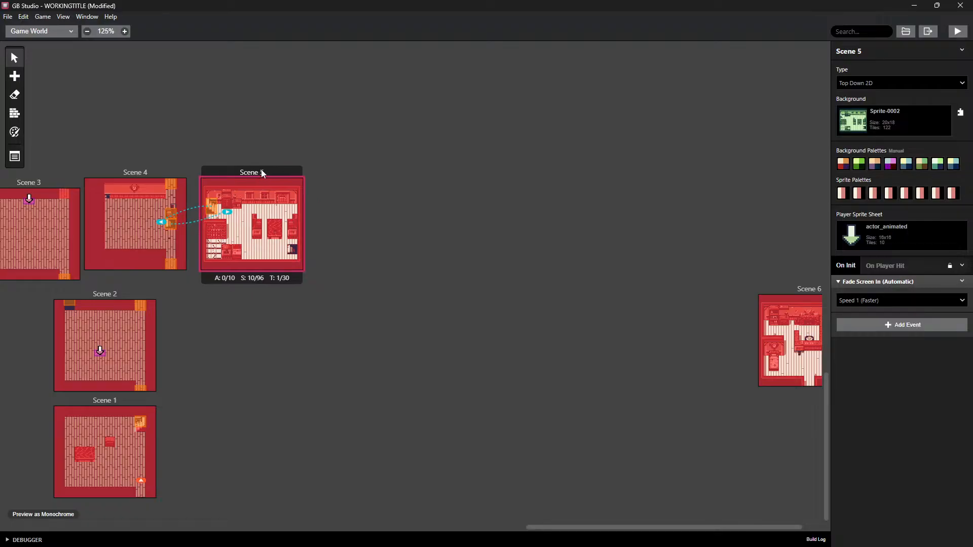
# Place Scene 6 directly above Scene 4, aligned with it
pyautogui.moveTo(273, 362); pyautogui.dragTo(210, 356, button='middle')
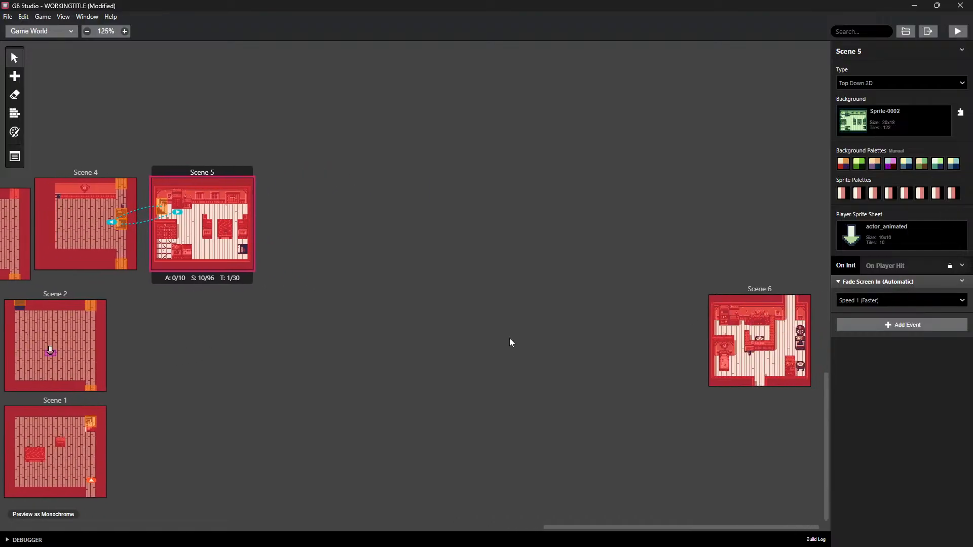
pyautogui.moveTo(740, 289); pyautogui.dragTo(275, 69)
pyautogui.moveTo(745, 332); pyautogui.dragTo(664, 357, button='middle')
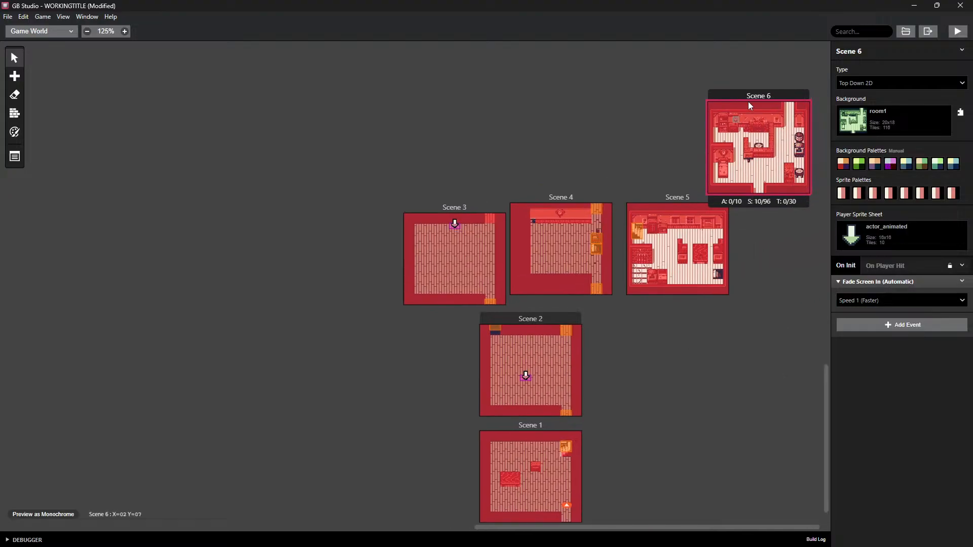
pyautogui.moveTo(758, 96); pyautogui.dragTo(561, 59)
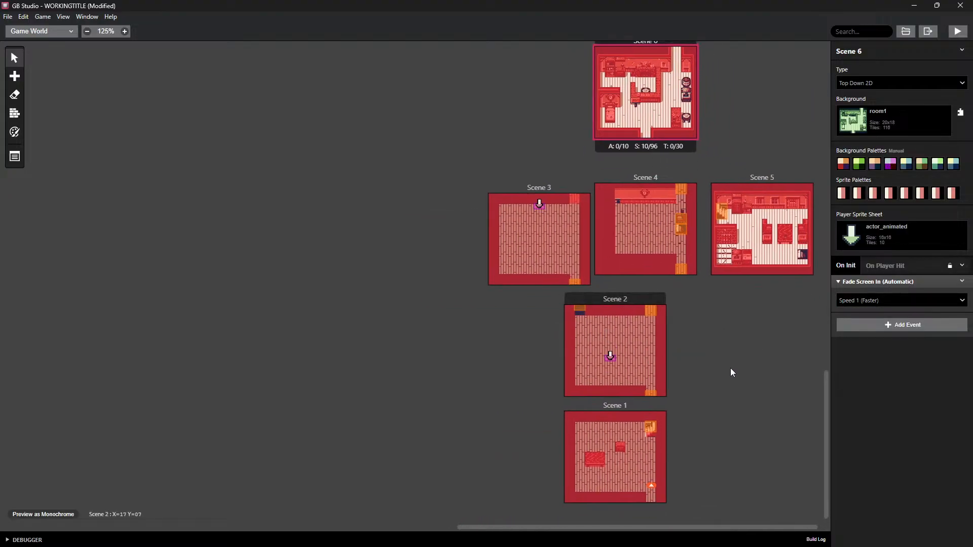
pyautogui.moveTo(512, 342)
pyautogui.mouseDown(button='middle')
pyautogui.moveTo(772, 382)
pyautogui.moveTo(520, 342)
pyautogui.mouseUp(button='middle')
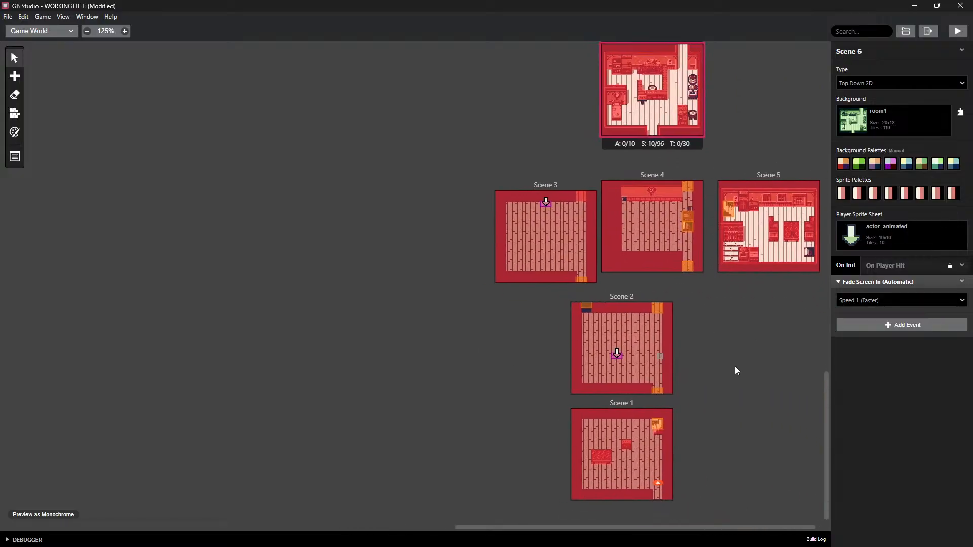
pyautogui.keyDown('ctrl'); pyautogui.scroll(-2, 747, 375); pyautogui.keyUp('ctrl')
pyautogui.keyDown('ctrl'); pyautogui.scroll(1, 337, 264); pyautogui.keyUp('ctrl')
pyautogui.keyDown('ctrl'); pyautogui.scroll(-1, 357, 293); pyautogui.keyUp('ctrl')
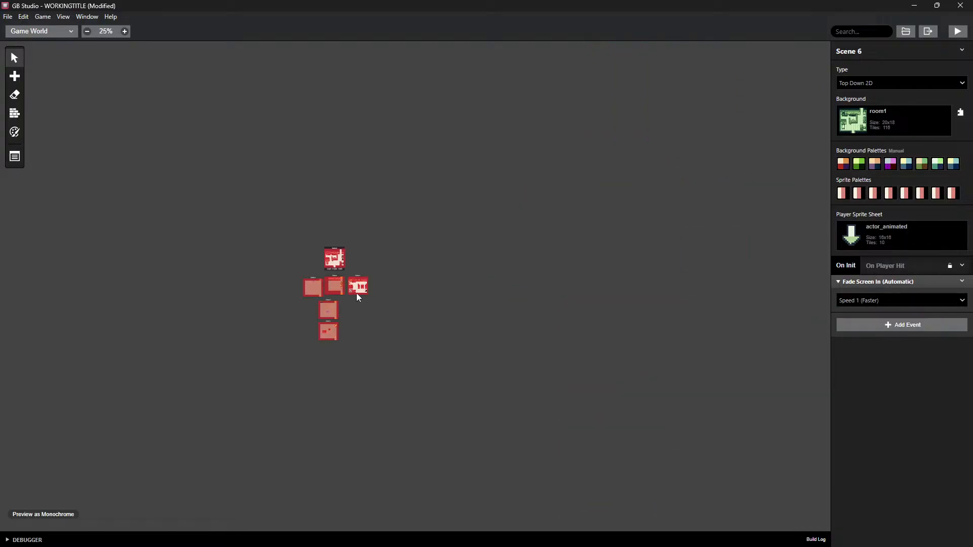
pyautogui.keyDown('ctrl'); pyautogui.scroll(1, 609, 338); pyautogui.keyUp('ctrl')
pyautogui.keyDown('ctrl'); pyautogui.scroll(-1, 683, 387); pyautogui.keyUp('ctrl')
pyautogui.keyDown('ctrl'); pyautogui.scroll(1, 144, 258); pyautogui.keyUp('ctrl')
pyautogui.keyDown('ctrl'); pyautogui.scroll(-1, 151, 97); pyautogui.keyUp('ctrl')
pyautogui.keyDown('ctrl'); pyautogui.scroll(5, 141, 137); pyautogui.keyUp('ctrl')
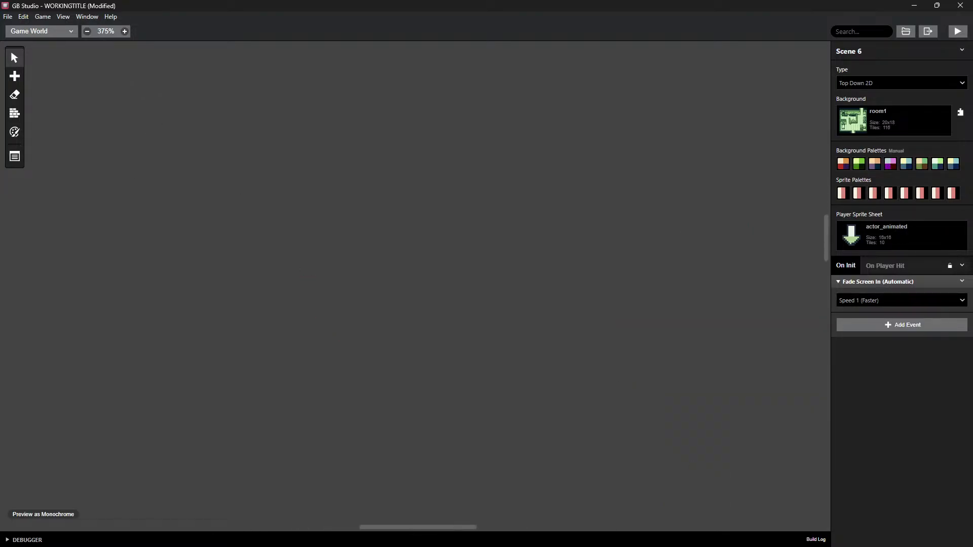
pyautogui.moveTo(456, 385); pyautogui.dragTo(189, 58, button='middle')
pyautogui.moveTo(572, 456); pyautogui.dragTo(173, 61, button='middle')
pyautogui.moveTo(790, 506); pyautogui.dragTo(248, 56, button='middle')
pyautogui.moveTo(677, 426); pyautogui.dragTo(228, 119, button='middle')
pyautogui.moveTo(468, 120); pyautogui.dragTo(558, 531)
pyautogui.scroll(-8, 452, 322)
pyautogui.scroll(-13, 457, 332)
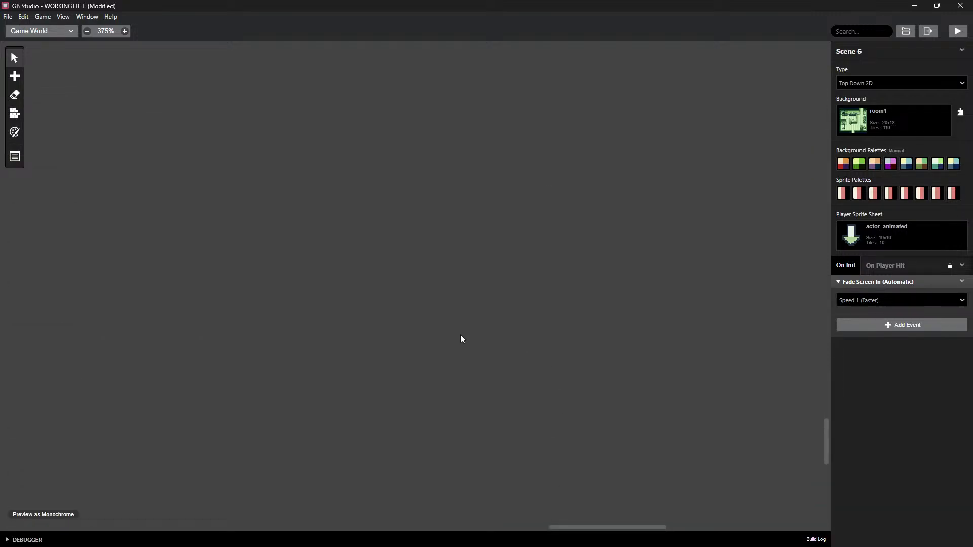
pyautogui.keyDown('ctrl'); pyautogui.scroll(-6, 458, 339); pyautogui.keyUp('ctrl')
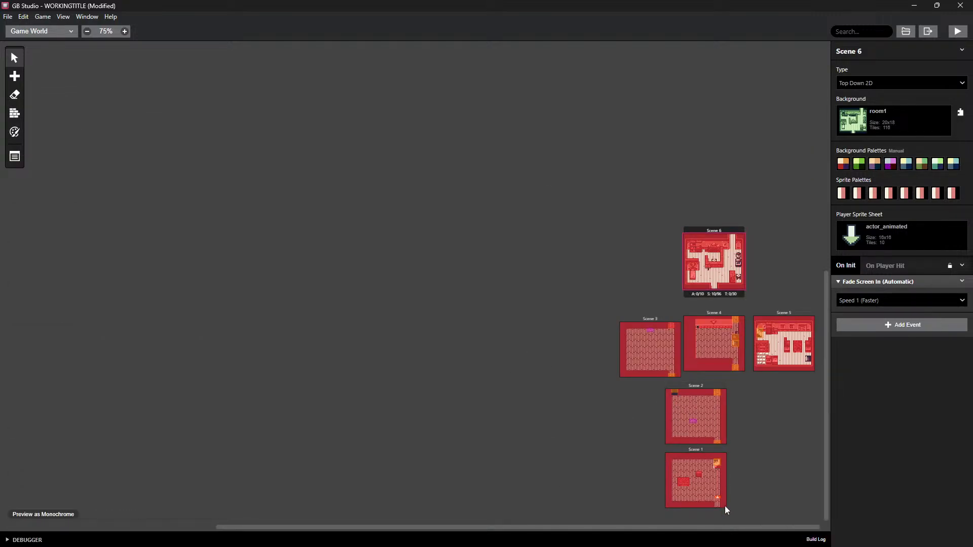
# Try to select all six scenes together and move them as a group toward the upper left
pyautogui.click(14, 57)
pyautogui.keyDown('shift'); pyautogui.click(658, 318); pyautogui.keyUp('shift')
pyautogui.keyDown('shift'); pyautogui.click(702, 311); pyautogui.keyUp('shift')
pyautogui.keyDown('shift'); pyautogui.click(793, 311); pyautogui.keyUp('shift')
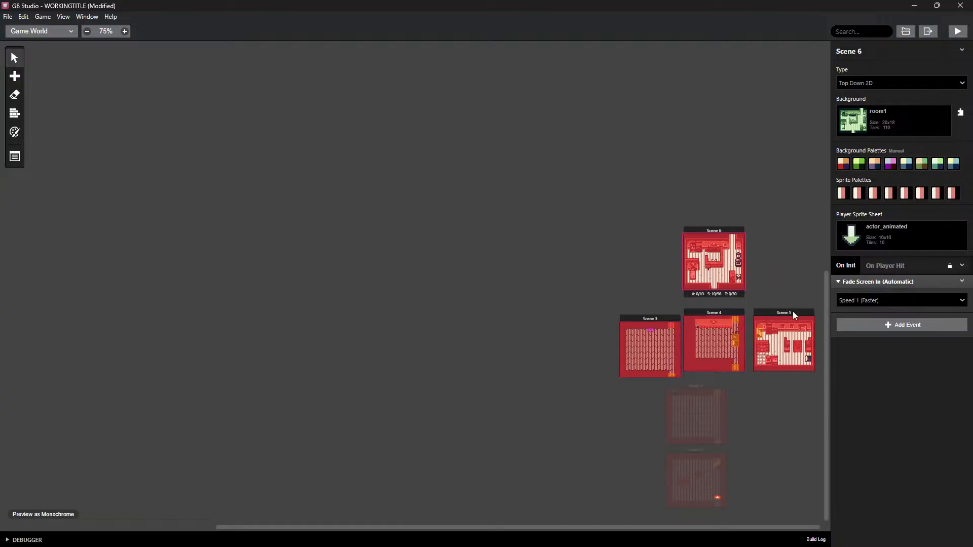
pyautogui.keyDown('shift'); pyautogui.click(707, 387); pyautogui.keyUp('shift')
pyautogui.keyDown('shift'); pyautogui.click(701, 449); pyautogui.keyUp('shift')
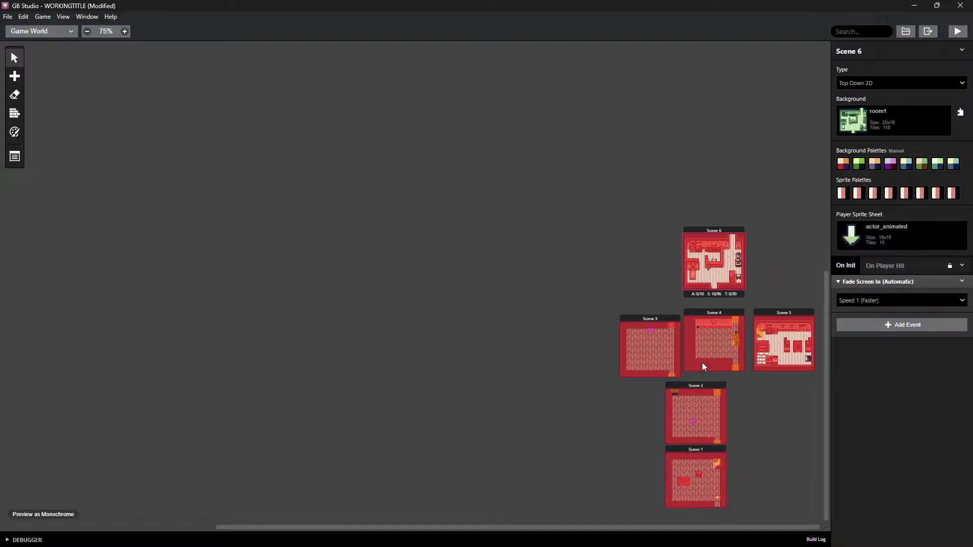
pyautogui.keyDown('shift'); pyautogui.click(715, 230); pyautogui.keyUp('shift')
pyautogui.keyDown('shift'); pyautogui.moveTo(708, 231); pyautogui.dragTo(639, 217); pyautogui.keyUp('shift')
pyautogui.moveTo(700, 228); pyautogui.dragTo(653, 245)
pyautogui.click(754, 430)
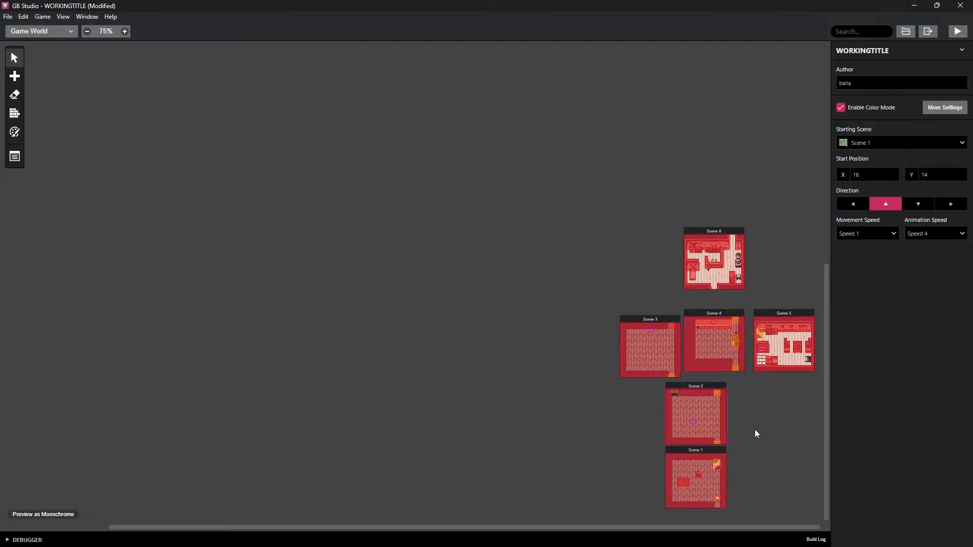
# Examine the trigger connection lines of Scenes 1, 3 and 4 to see how the rooms link
pyautogui.click(710, 452)
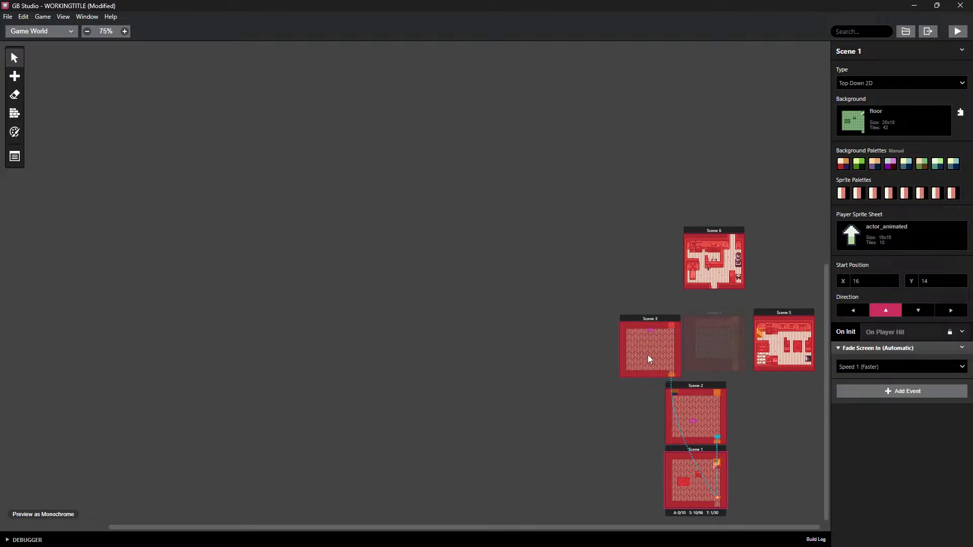
pyautogui.click(715, 348)
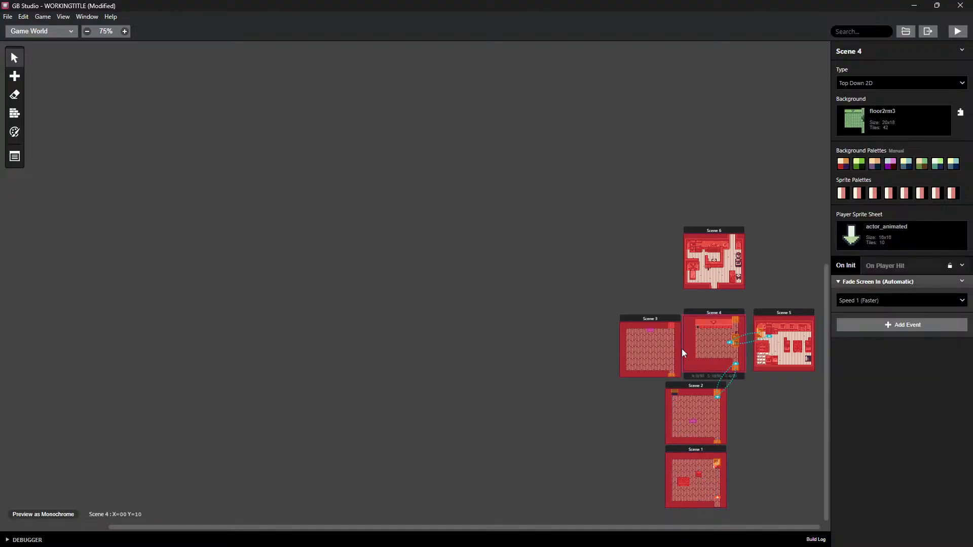
pyautogui.click(646, 320)
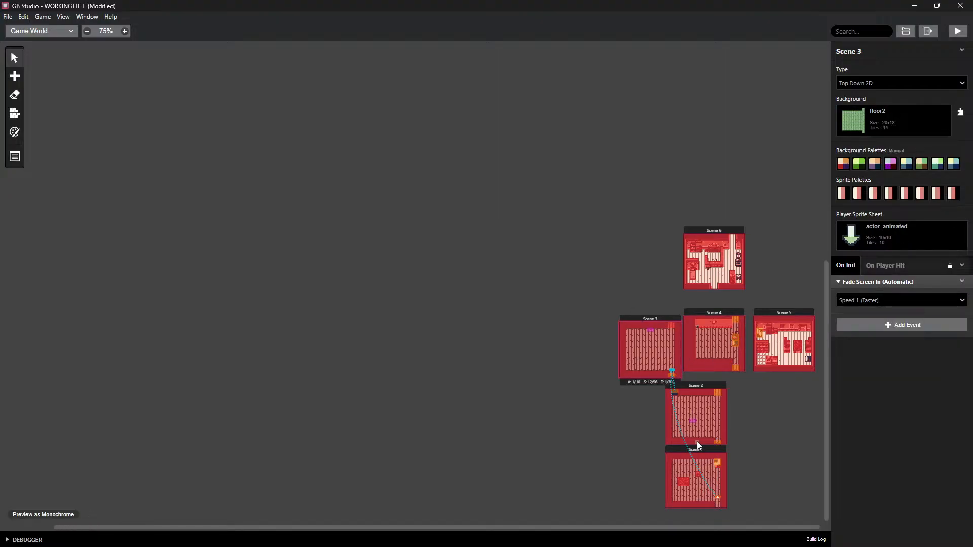
pyautogui.click(686, 450)
pyautogui.moveTo(658, 454); pyautogui.dragTo(172, 1, button='middle')
pyautogui.click(257, 260)
pyautogui.moveTo(257, 259); pyautogui.dragTo(425, 197, button='middle')
pyautogui.keyDown('ctrl'); pyautogui.scroll(1, 460, 280); pyautogui.keyUp('ctrl')
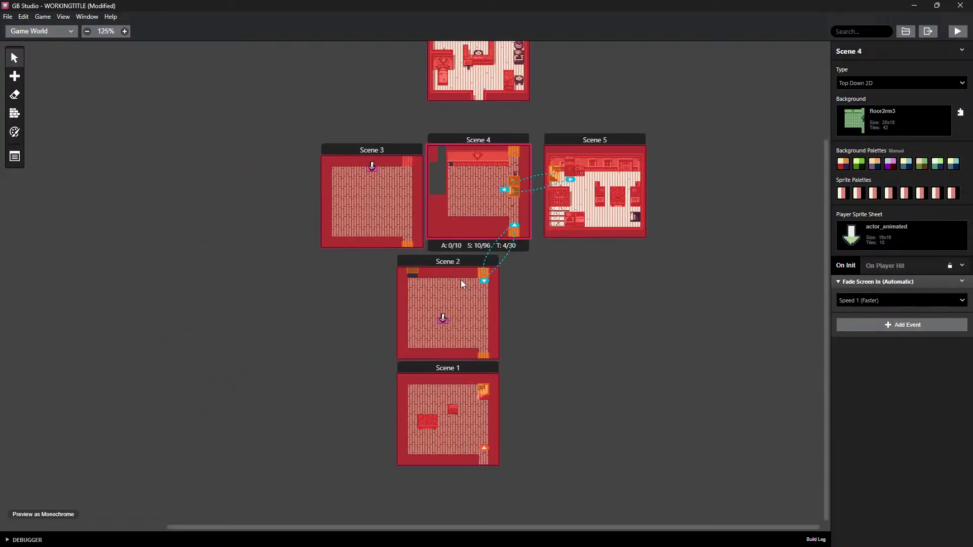
pyautogui.keyDown('ctrl'); pyautogui.scroll(1, 587, 320); pyautogui.keyUp('ctrl')
pyautogui.keyDown('ctrl'); pyautogui.scroll(-2, 542, 357); pyautogui.keyUp('ctrl')
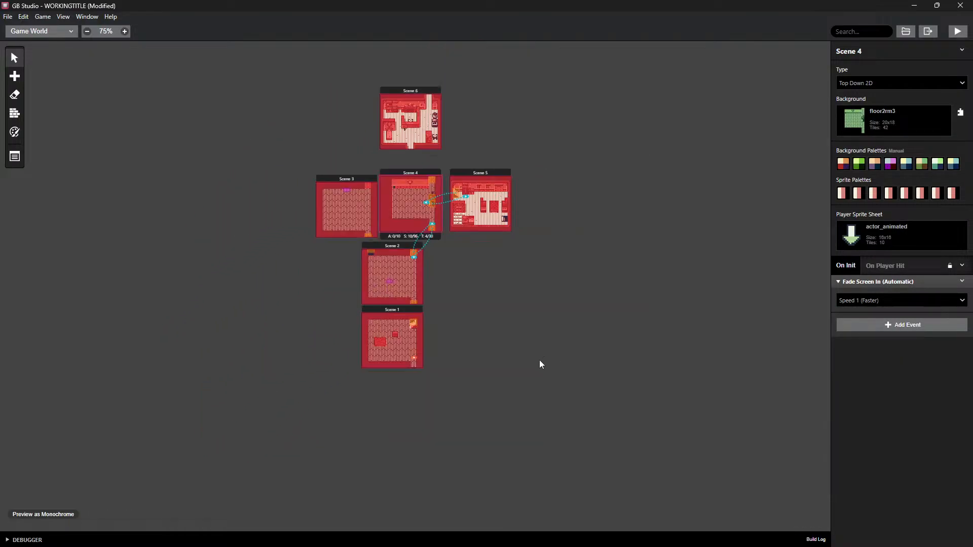
pyautogui.click(397, 245)
pyautogui.keyDown('ctrl'); pyautogui.scroll(2, 427, 160); pyautogui.keyUp('ctrl')
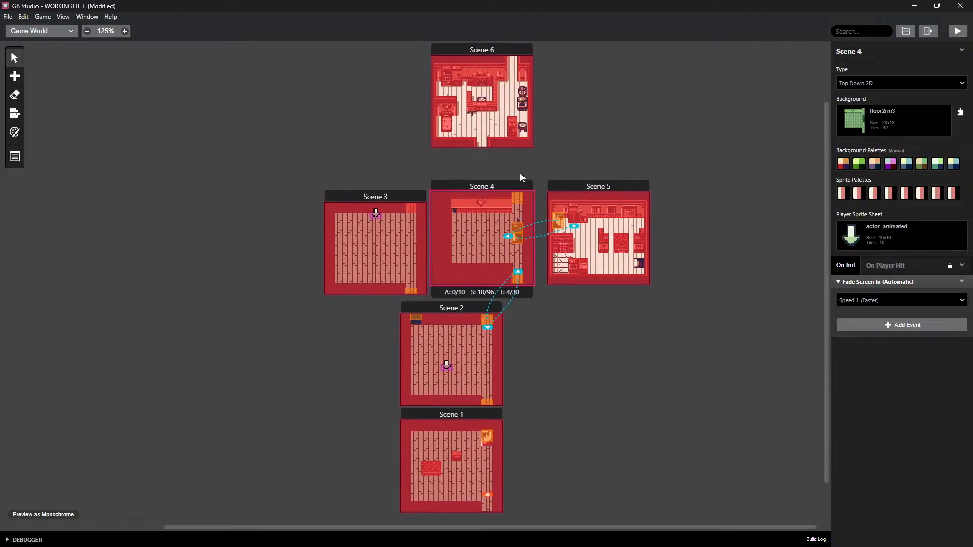
pyautogui.keyDown('ctrl'); pyautogui.scroll(2, 483, 239); pyautogui.keyUp('ctrl')
pyautogui.press('t')
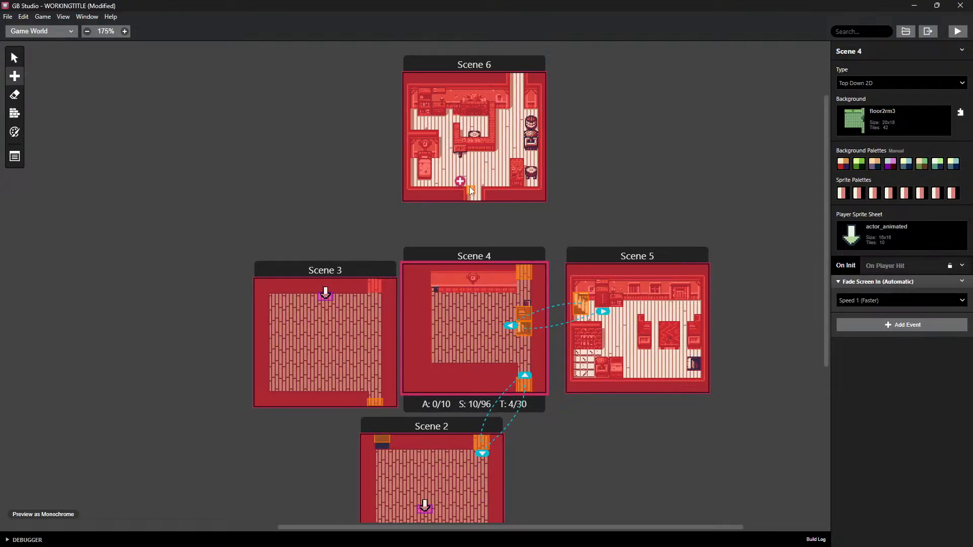
pyautogui.moveTo(469, 190); pyautogui.dragTo(471, 187)
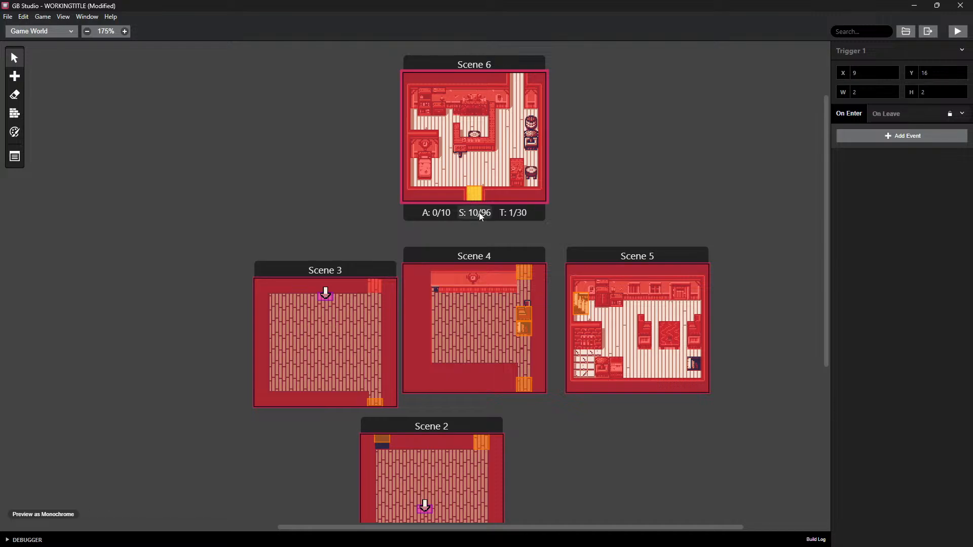
pyautogui.press('Delete')
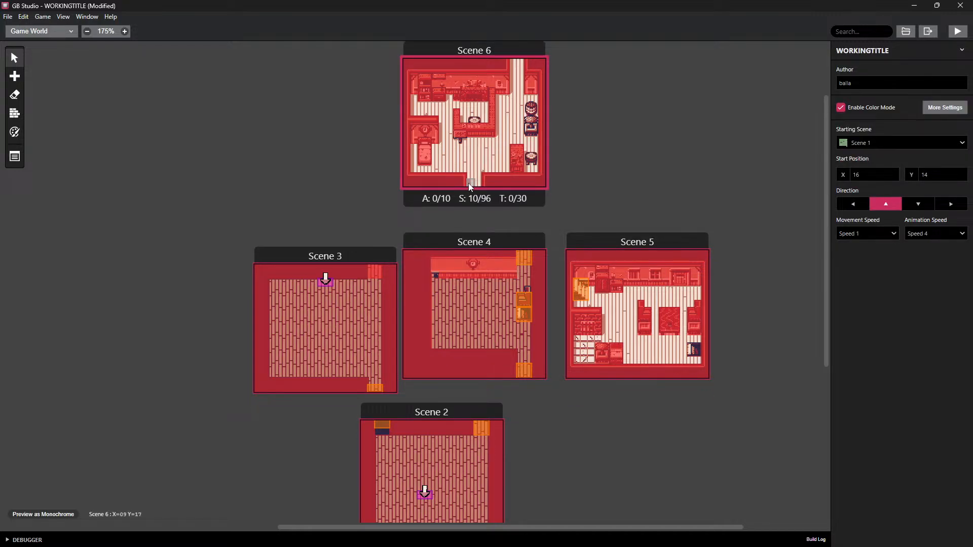
# Place a trigger 2 tiles wide and 1 tile high at X 9, Y 17 in Scene 6's bottom doorway
pyautogui.press('t')
pyautogui.moveTo(468, 183); pyautogui.dragTo(479, 184)
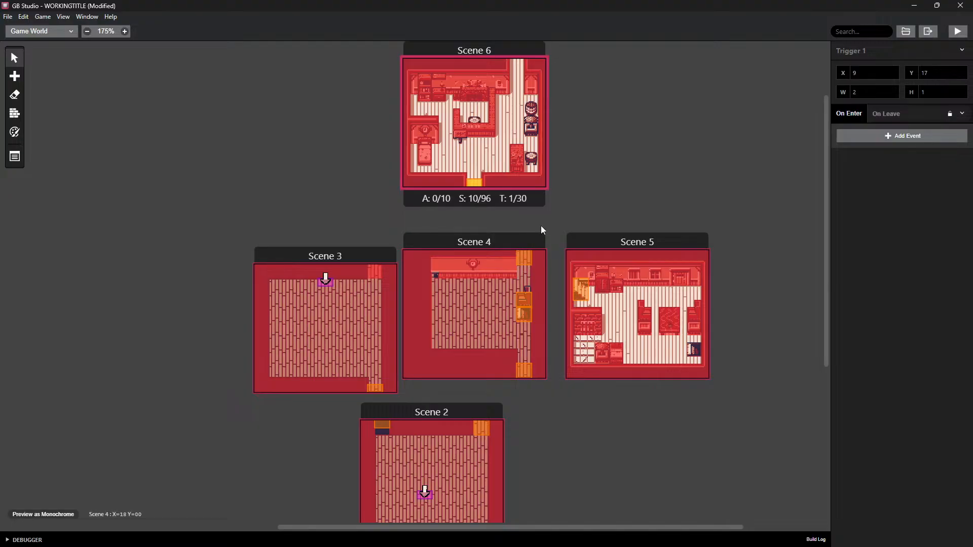
# Add a Change Scene event to the trigger in Scene 4's top passage, leading to Scene 6 at X 9, Y 15, facing up
pyautogui.keyDown('ctrl'); pyautogui.scroll(10, 534, 282); pyautogui.keyUp('ctrl')
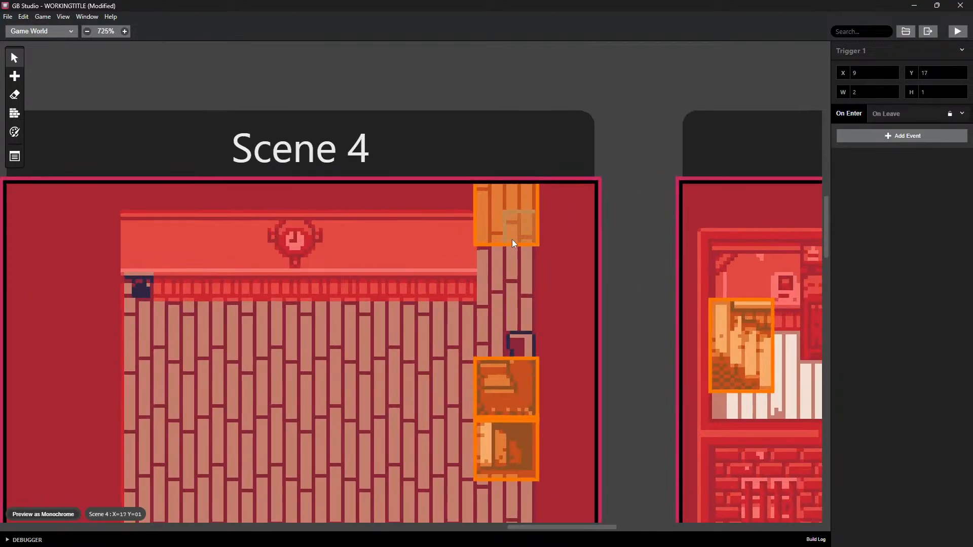
pyautogui.moveTo(512, 240); pyautogui.dragTo(500, 202)
pyautogui.moveTo(539, 114); pyautogui.dragTo(443, 339, button='middle')
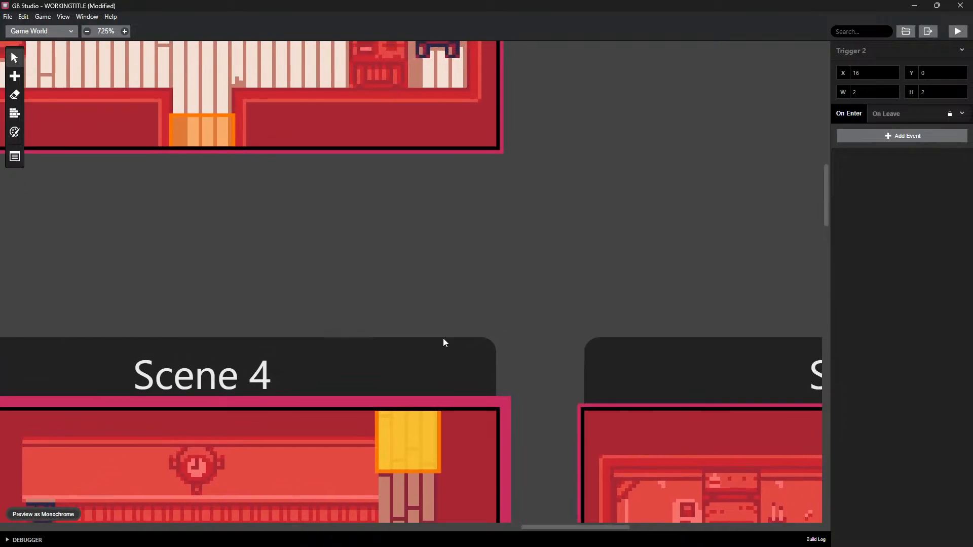
pyautogui.click(861, 136)
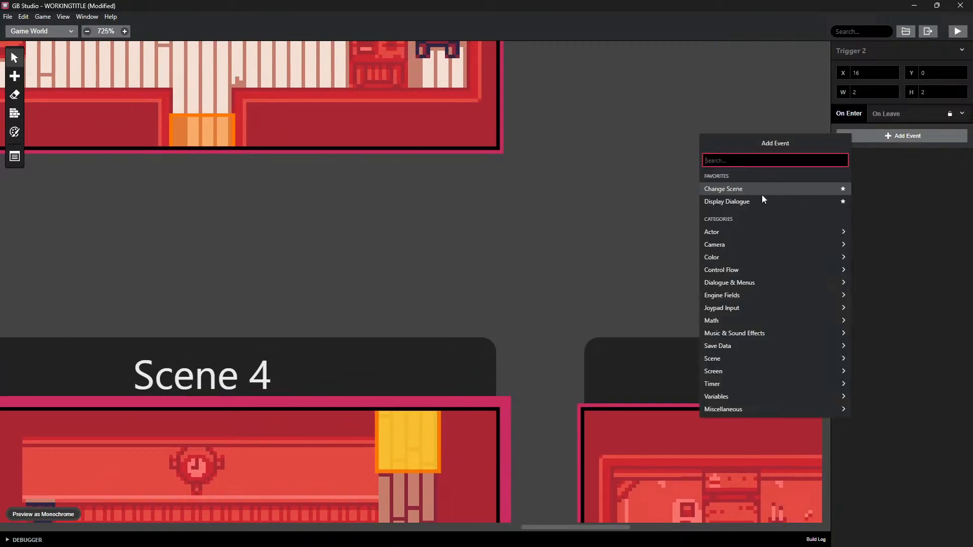
pyautogui.click(738, 189)
pyautogui.keyDown('ctrl'); pyautogui.scroll(-6, 591, 198); pyautogui.keyUp('ctrl')
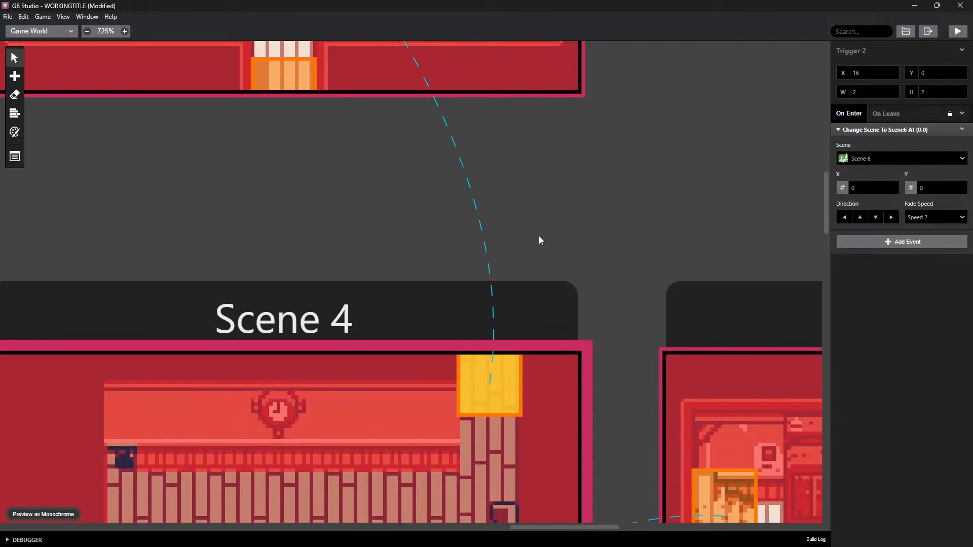
pyautogui.scroll(5, 391, 157)
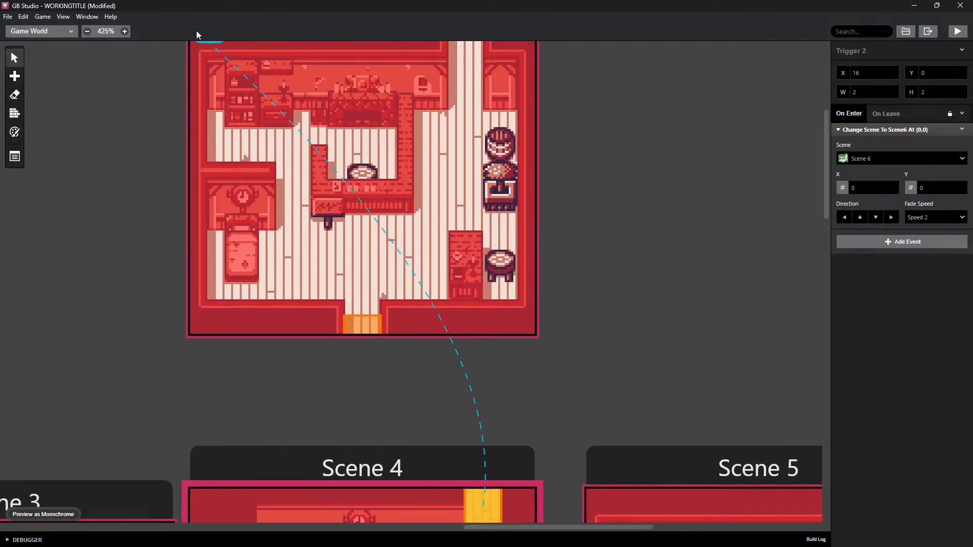
pyautogui.moveTo(208, 40)
pyautogui.mouseDown()
pyautogui.moveTo(390, 318)
pyautogui.moveTo(357, 287)
pyautogui.mouseUp()
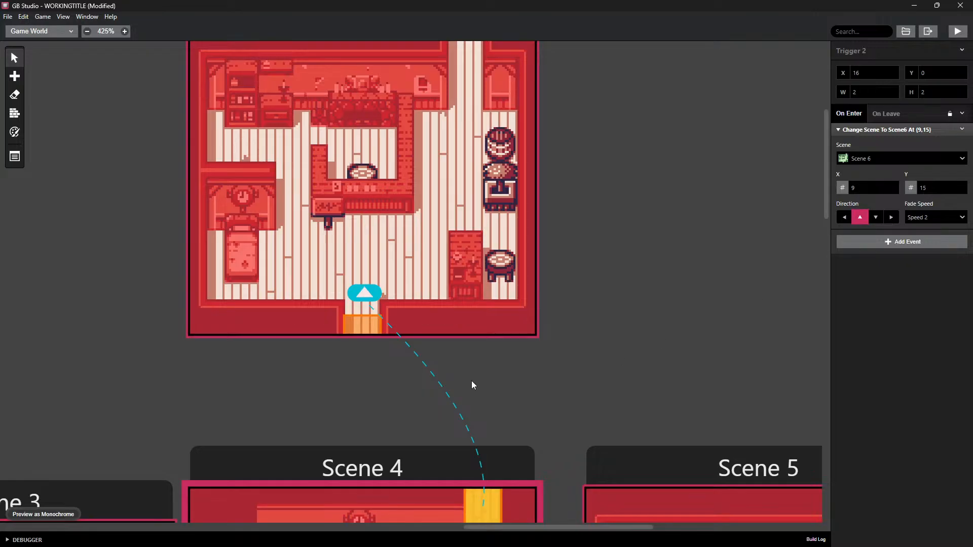
pyautogui.click(367, 324)
pyautogui.click(849, 140)
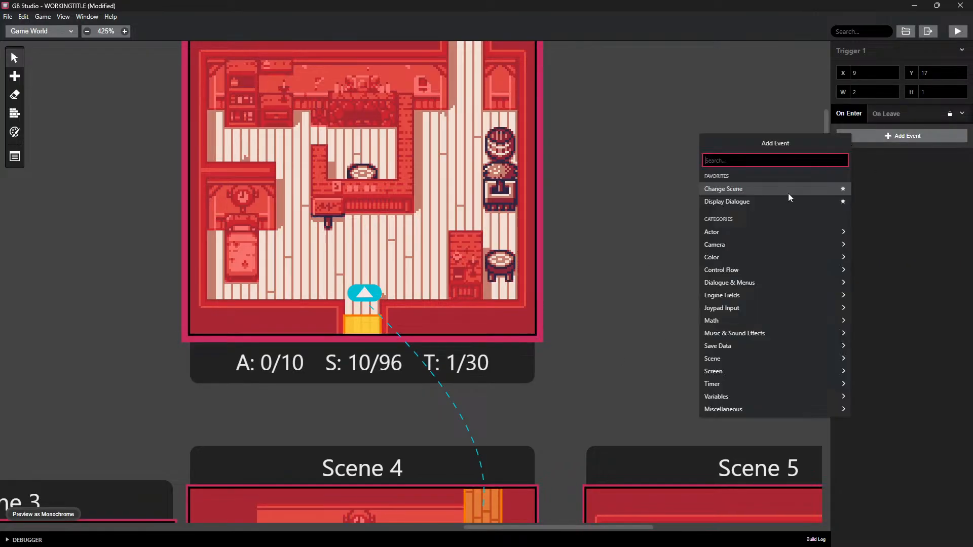
pyautogui.click(729, 202)
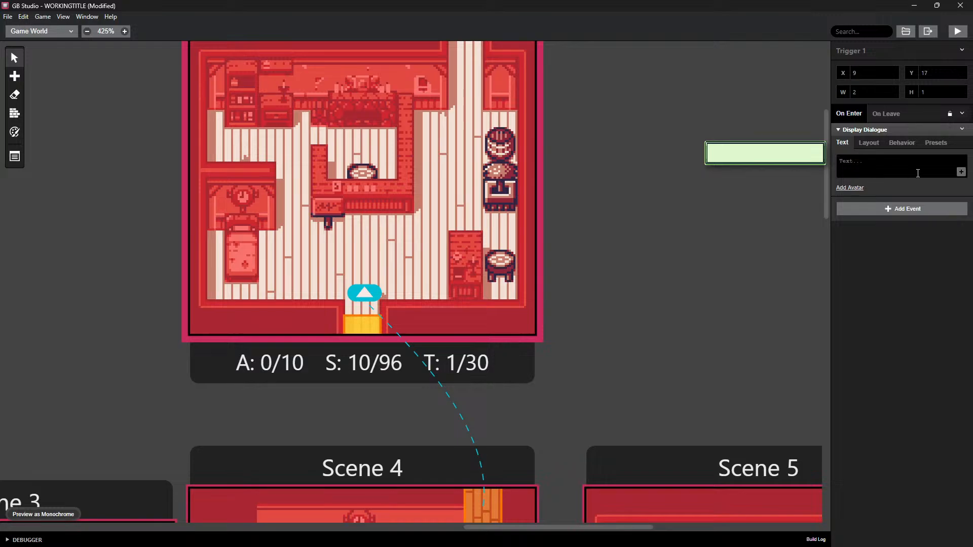
pyautogui.rightClick(849, 130)
pyautogui.click(861, 213)
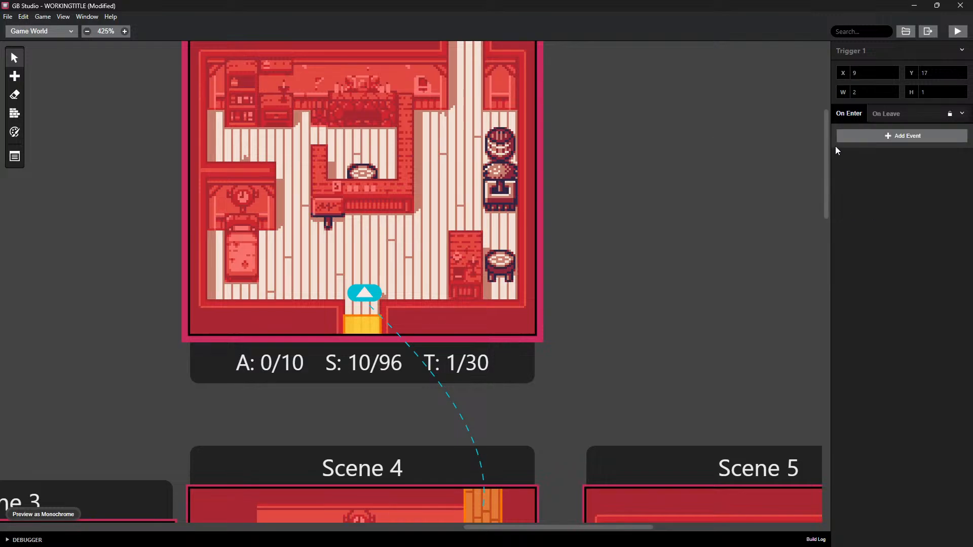
pyautogui.click(853, 136)
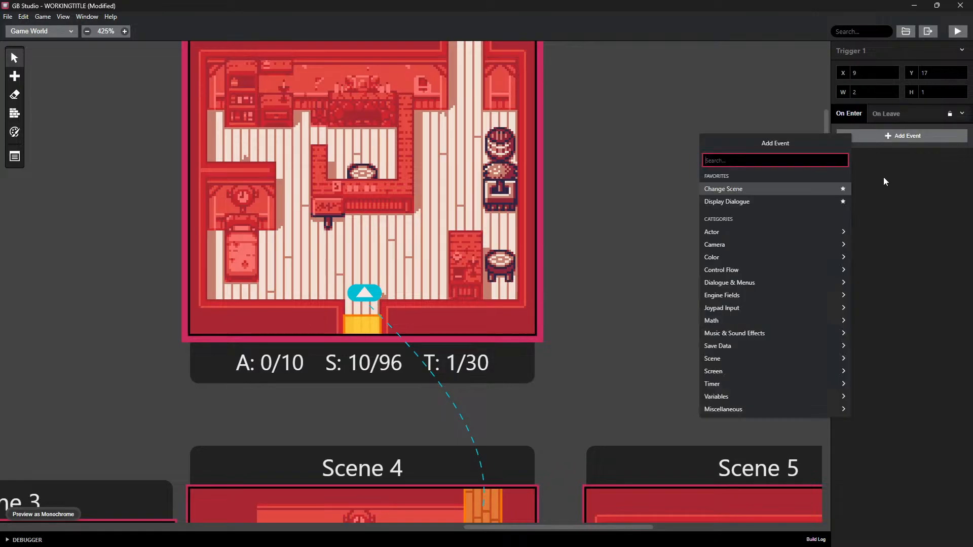
pyautogui.click(780, 203)
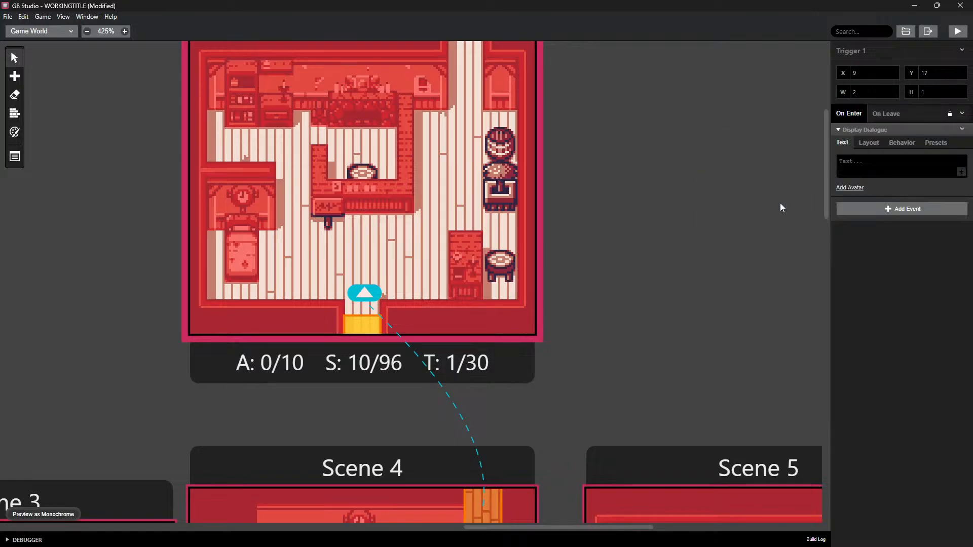
pyautogui.rightClick(856, 129)
pyautogui.click(878, 207)
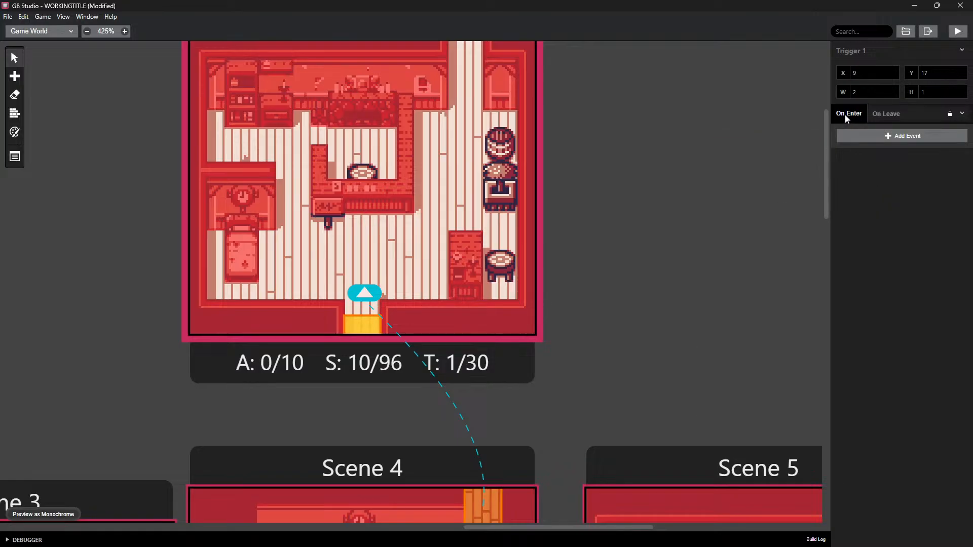
# Add a Change Scene event to Scene 6's bottom doorway trigger, leading to Scene 4 at X 16, Y 2, facing down
pyautogui.click(862, 136)
pyautogui.click(767, 185)
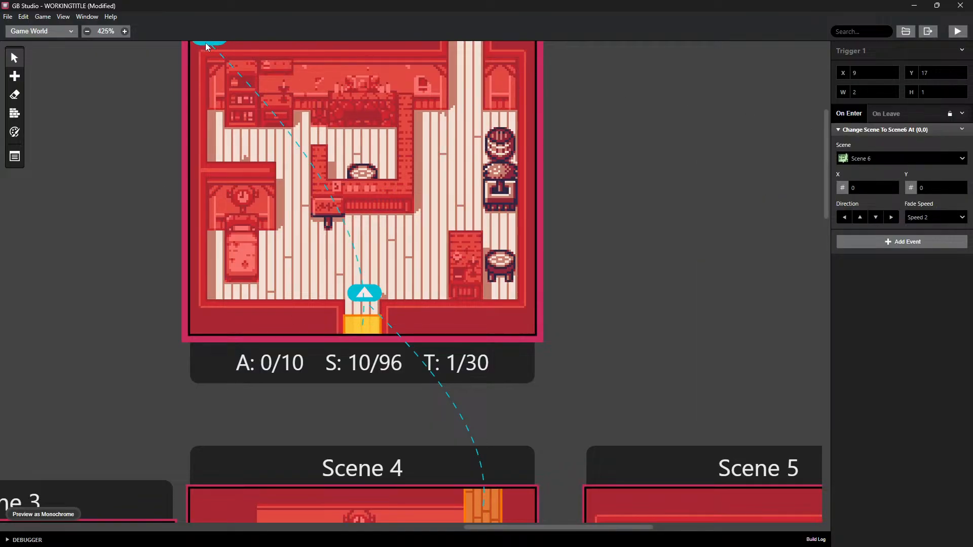
pyautogui.moveTo(206, 43)
pyautogui.mouseDown()
pyautogui.moveTo(487, 337)
pyautogui.moveTo(480, 530)
pyautogui.mouseUp()
pyautogui.scroll(-5, 579, 431)
pyautogui.moveTo(494, 260)
pyautogui.mouseDown()
pyautogui.moveTo(488, 284)
pyautogui.moveTo(478, 275)
pyautogui.mouseUp()
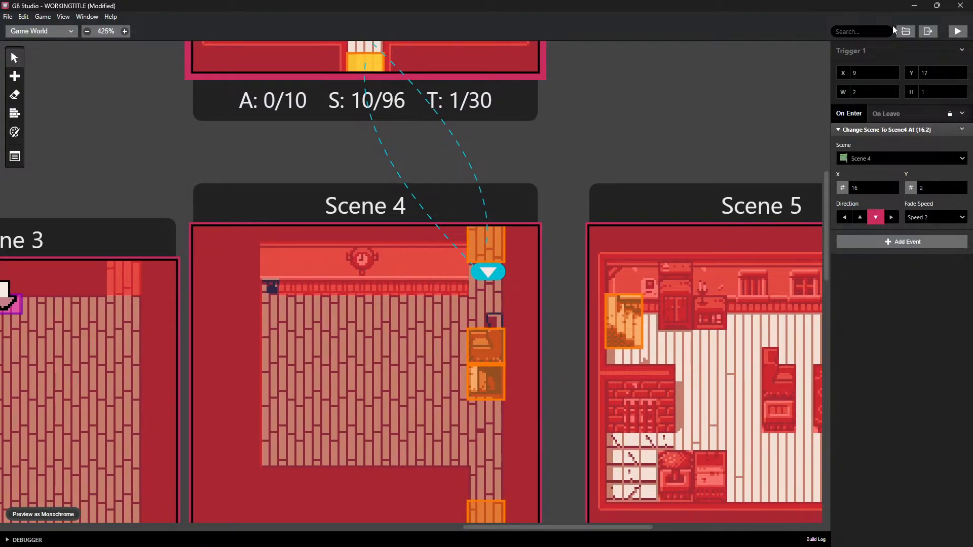
# Place a 1 by 1 trigger at X 4, Y 3 in Scene 4, on the dark tile at the left end of the wall
pyautogui.scroll(6, 551, 385)
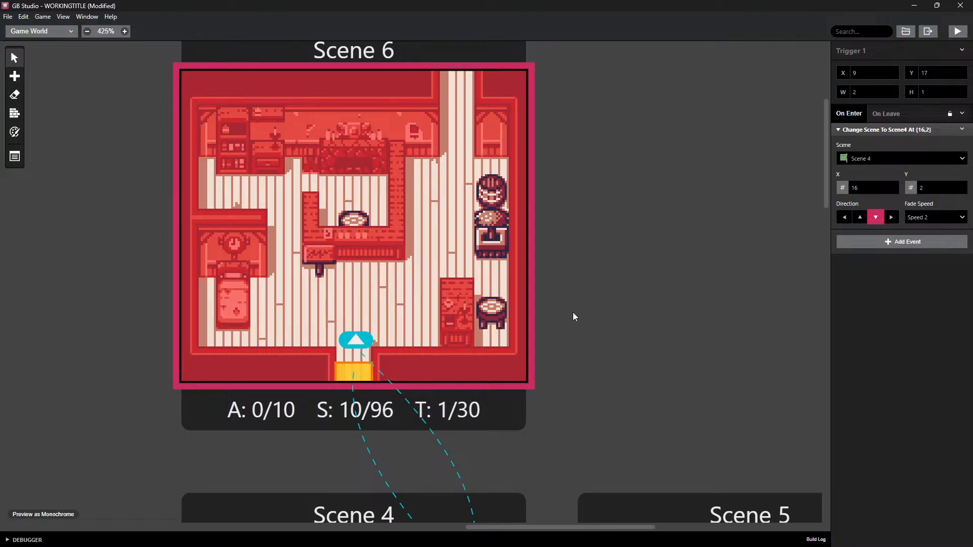
pyautogui.moveTo(566, 150); pyautogui.dragTo(511, 243, button='middle')
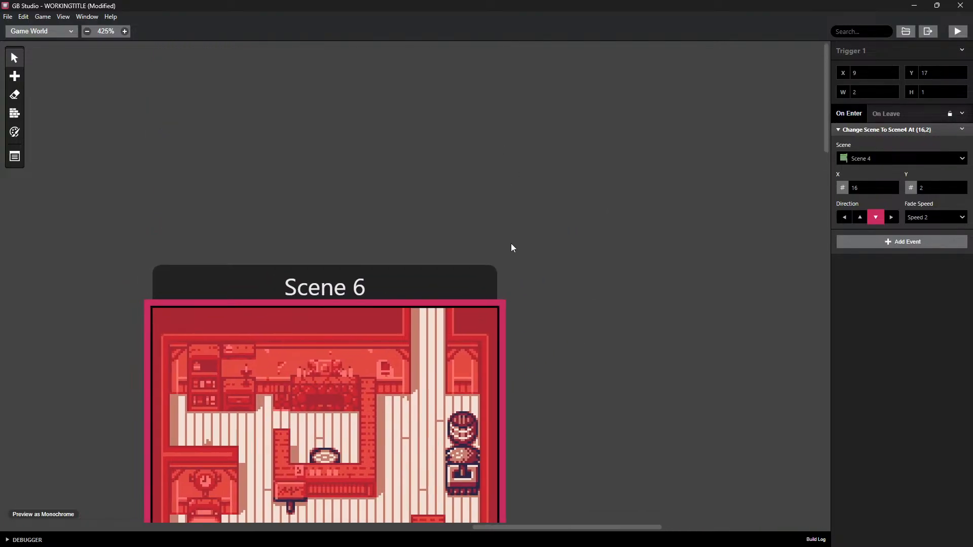
pyautogui.keyDown('ctrl'); pyautogui.scroll(-5, 477, 245); pyautogui.keyUp('ctrl')
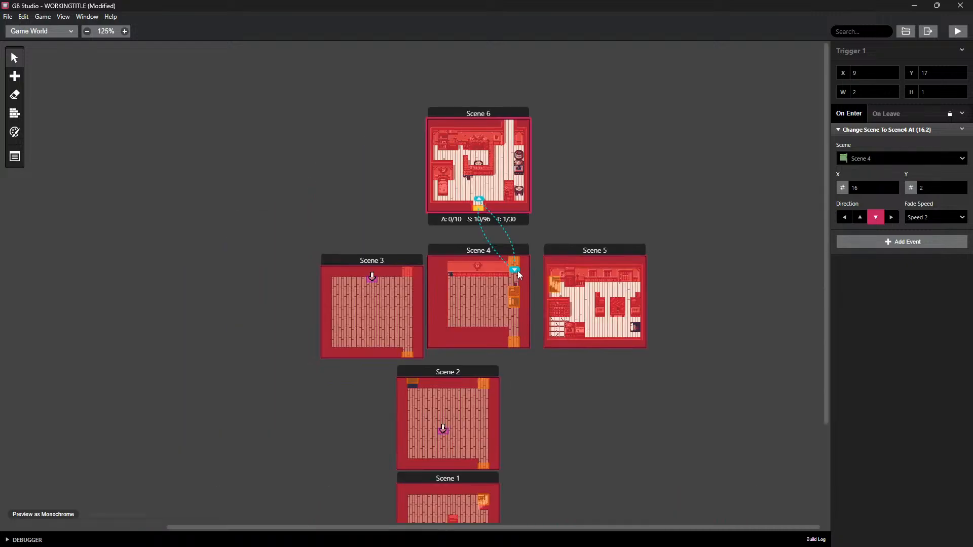
pyautogui.moveTo(553, 415)
pyautogui.mouseDown(button='middle')
pyautogui.moveTo(532, 295)
pyautogui.moveTo(547, 310)
pyautogui.moveTo(573, 406)
pyautogui.moveTo(540, 419)
pyautogui.mouseUp(button='middle')
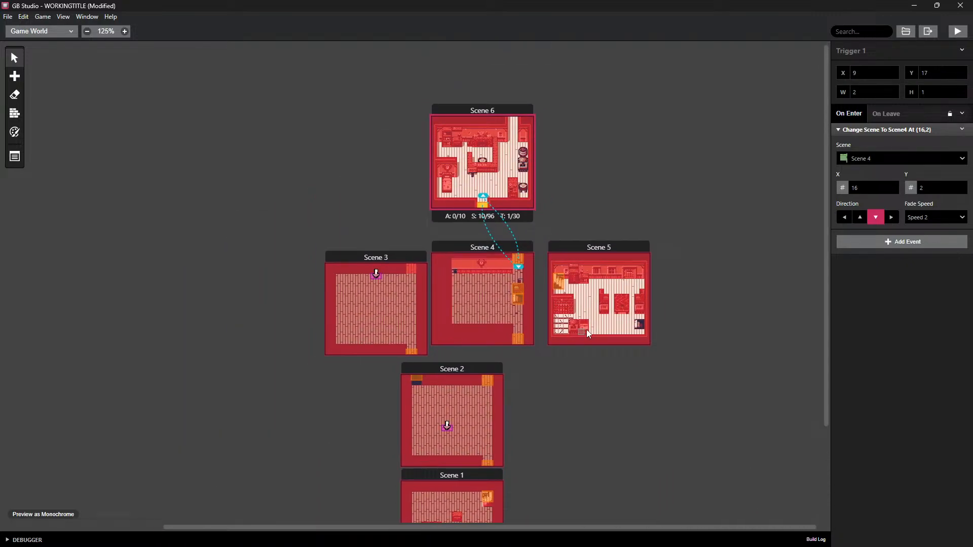
pyautogui.scroll(-4, 562, 349)
pyautogui.keyDown('ctrl'); pyautogui.scroll(2, 544, 304); pyautogui.keyUp('ctrl')
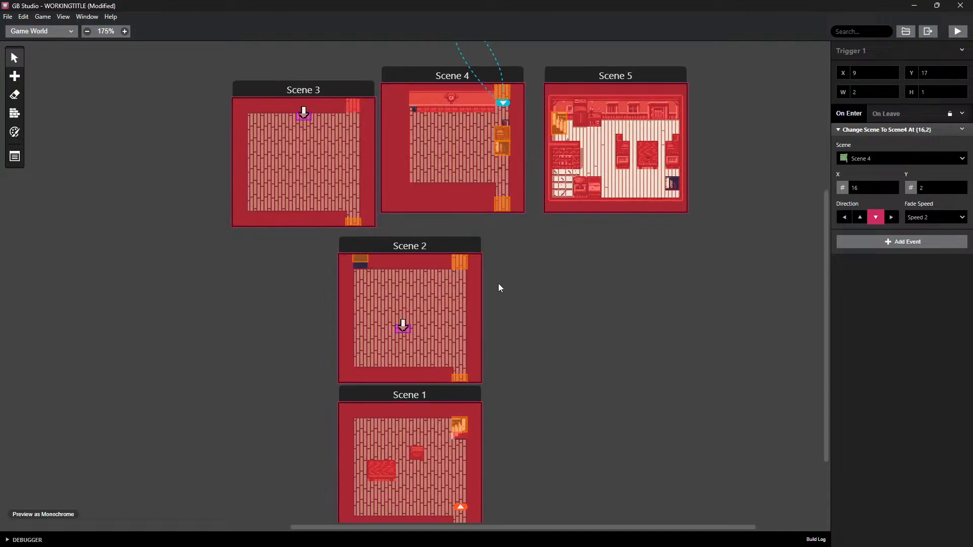
pyautogui.moveTo(596, 246); pyautogui.dragTo(636, 384, button='middle')
pyautogui.keyDown('ctrl'); pyautogui.scroll(6, 482, 239); pyautogui.keyUp('ctrl')
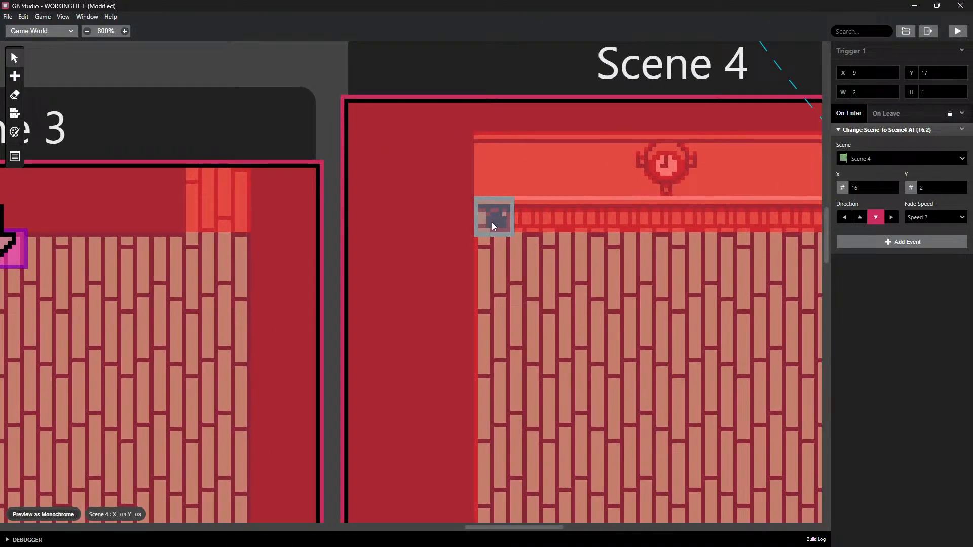
pyautogui.click(491, 222)
pyautogui.press('t')
pyautogui.click(495, 215)
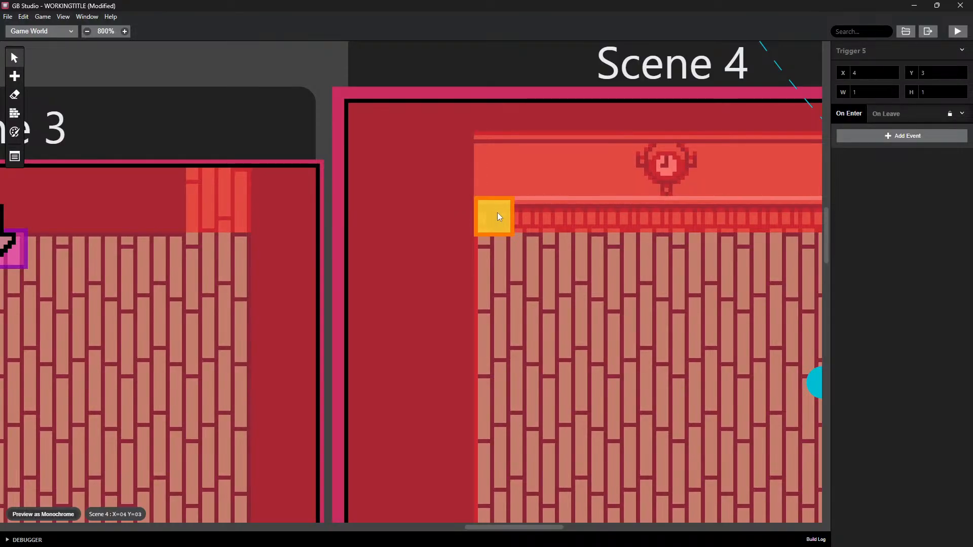
# Add a Display Dialogue event with the text "SQUEAK!" to the trigger at X 4, Y 3 in Scene 4
pyautogui.click(874, 137)
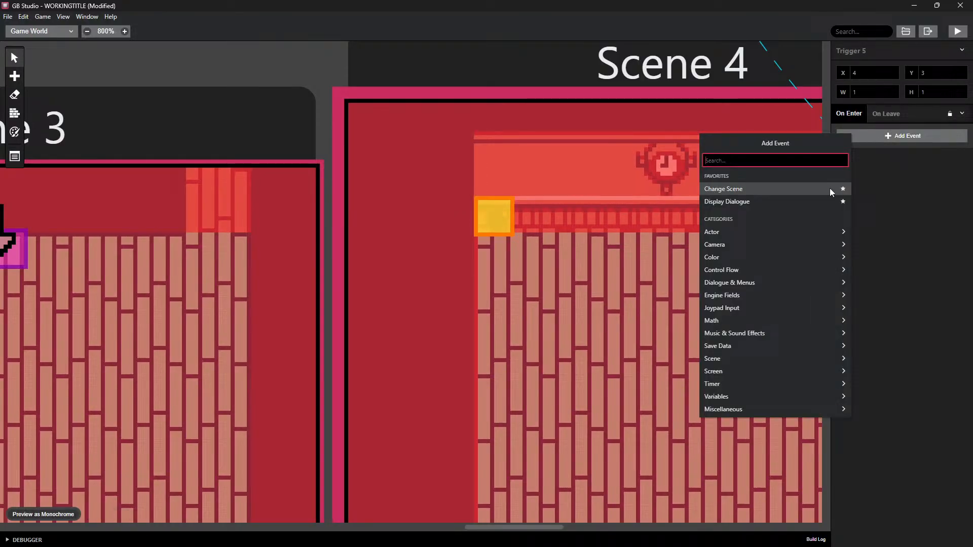
pyautogui.click(749, 202)
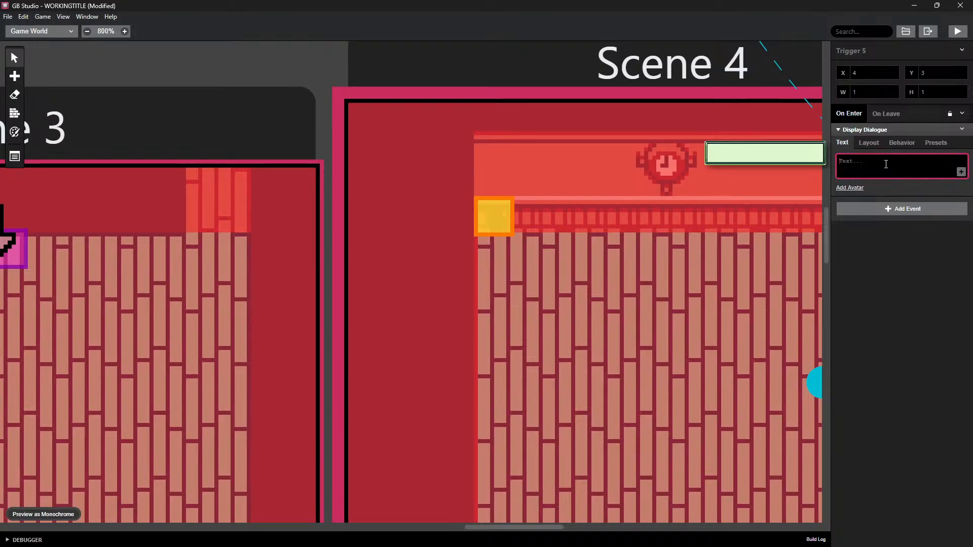
pyautogui.write('SQ')
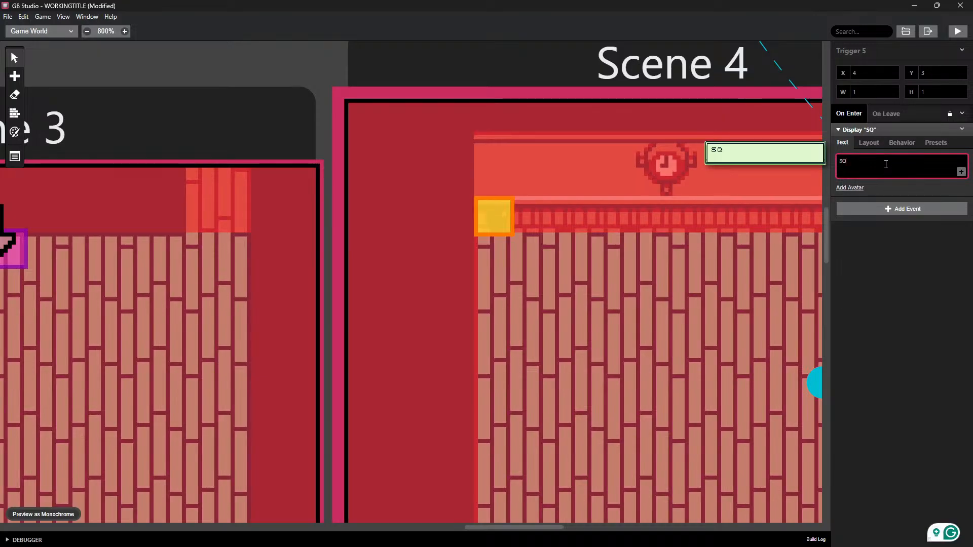
pyautogui.write('UWA')
pyautogui.press('BackSpace')
pyautogui.press('BackSpace')
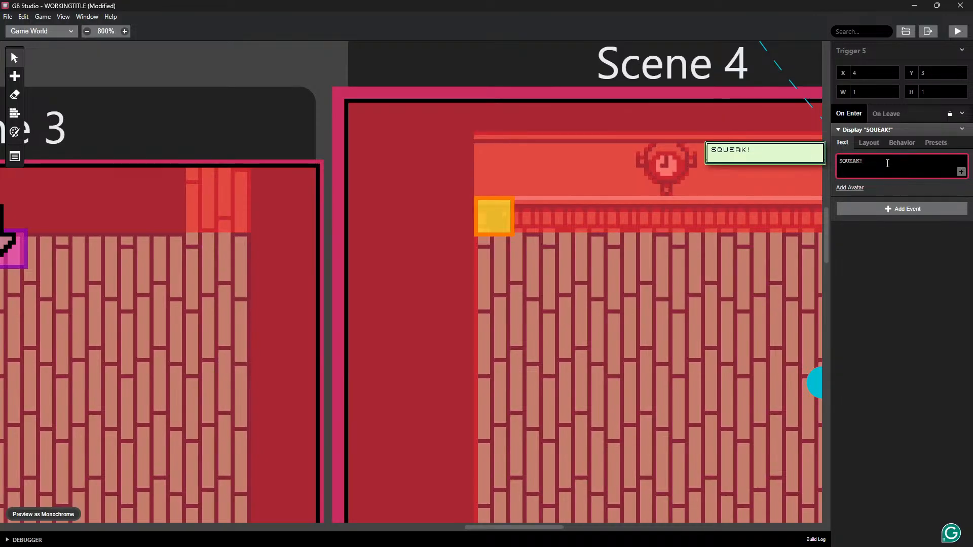
pyautogui.click(860, 303)
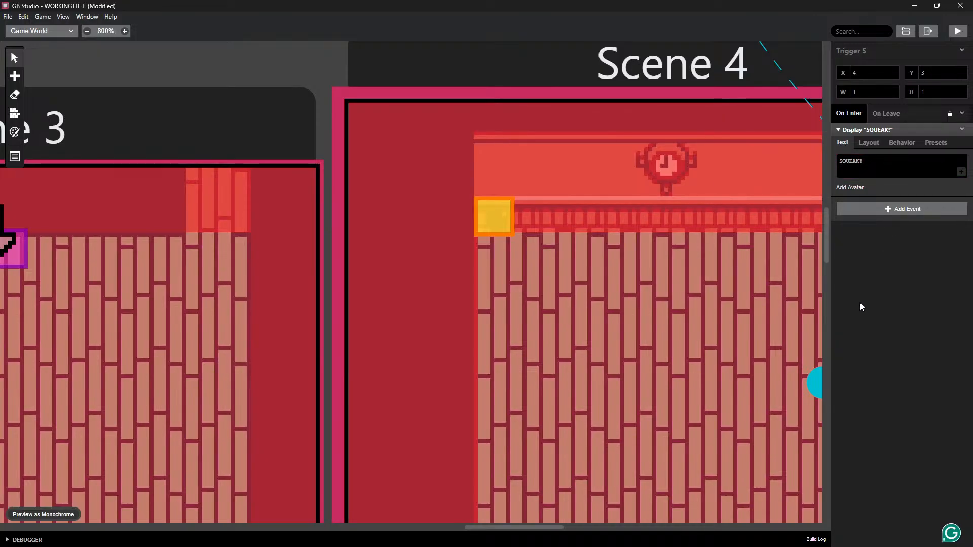
pyautogui.click(837, 130)
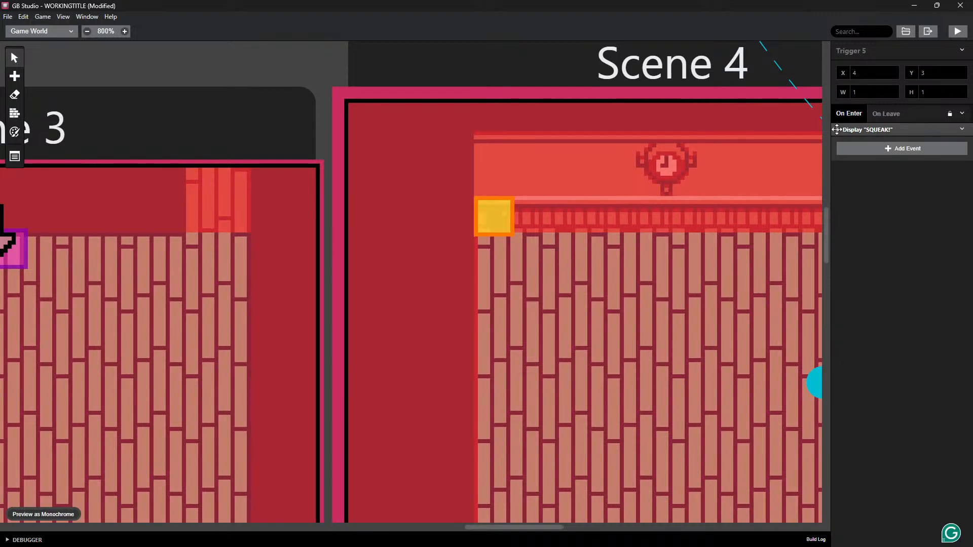
pyautogui.click(487, 199)
pyautogui.click(494, 217)
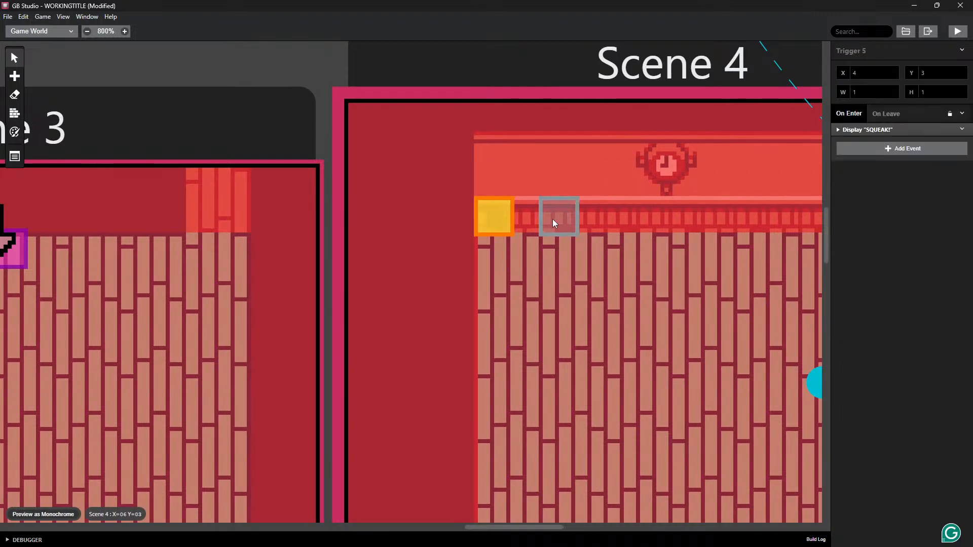
pyautogui.rightClick(841, 129)
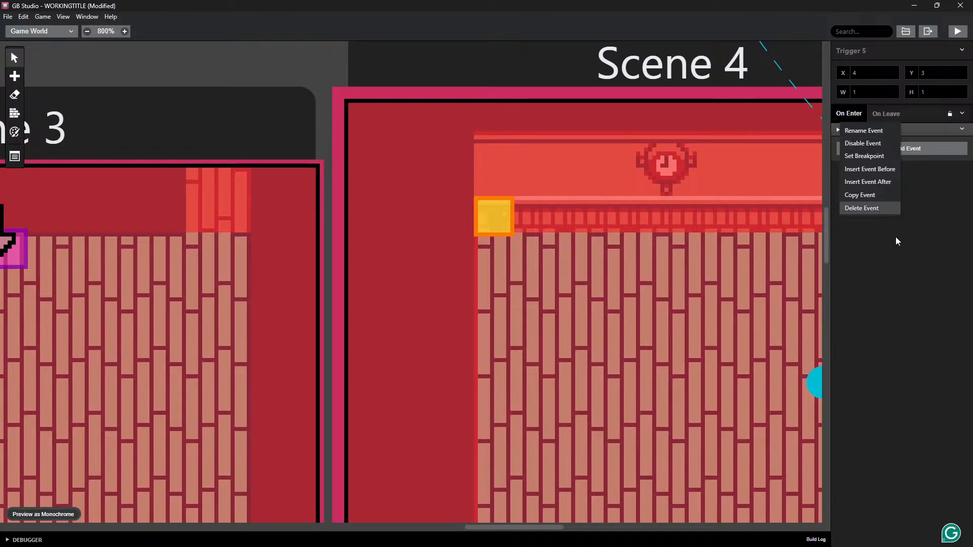
pyautogui.click(875, 259)
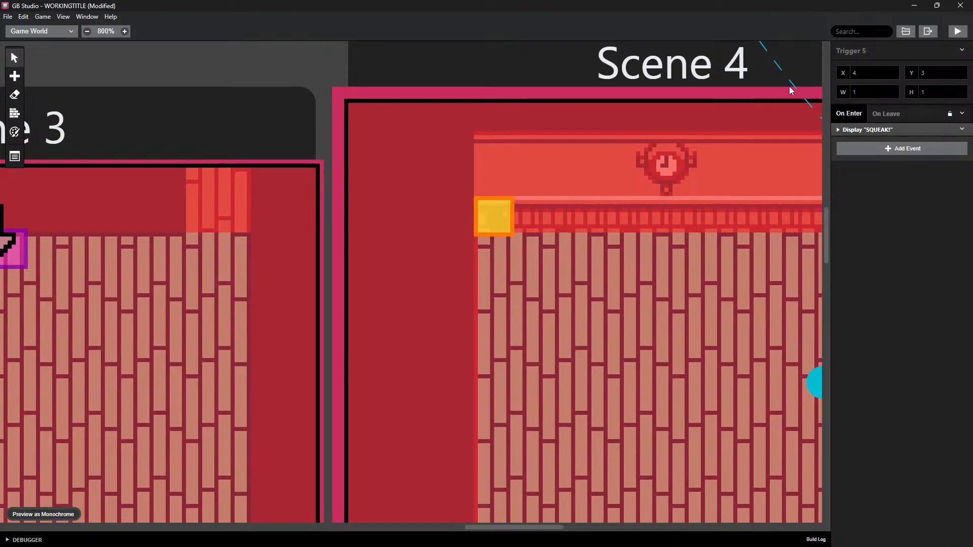
# Place a 1 by 1 trigger at X 9, Y 3 in Scene 4 and clear the collision from the adjacent tile at X 10
pyautogui.scroll(-1, 653, 261)
pyautogui.scroll(2, 661, 243)
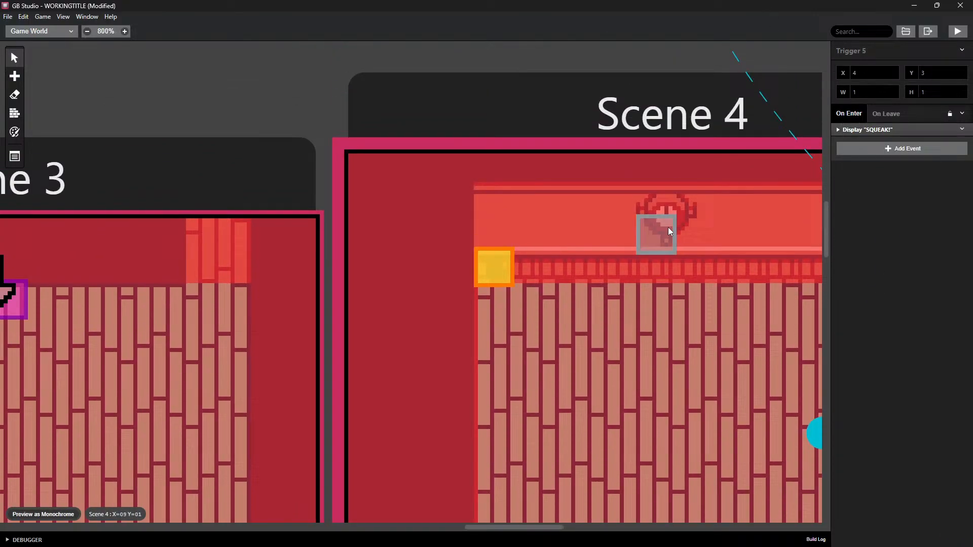
pyautogui.press('t')
pyautogui.click(668, 269)
pyautogui.click(683, 252)
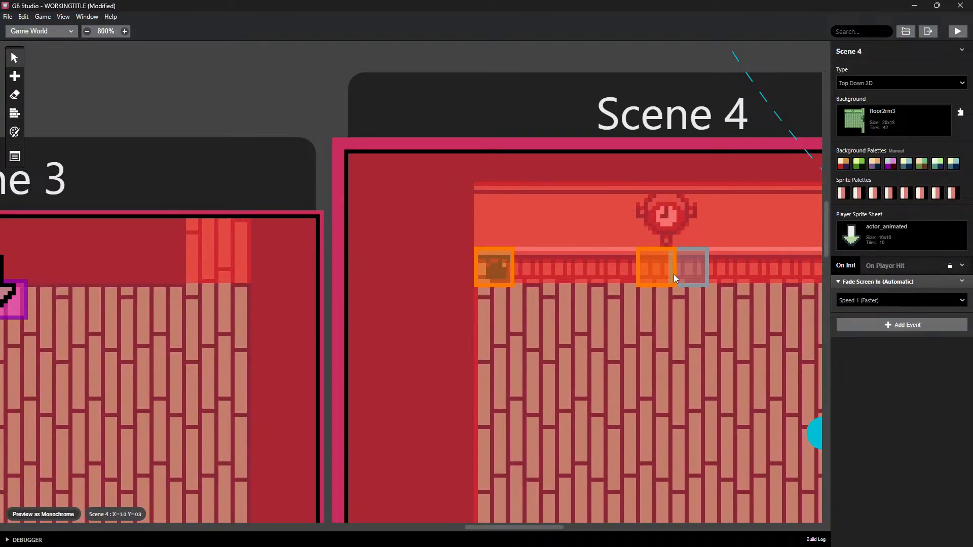
pyautogui.press('c')
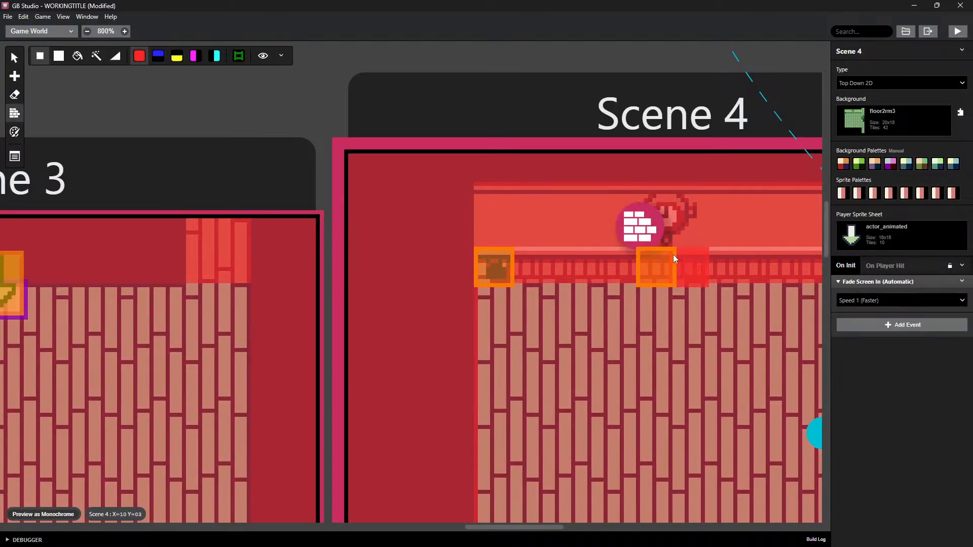
pyautogui.press('Escape')
pyautogui.click(663, 263)
pyautogui.click(679, 266)
pyautogui.click(658, 270)
pyautogui.click(692, 269)
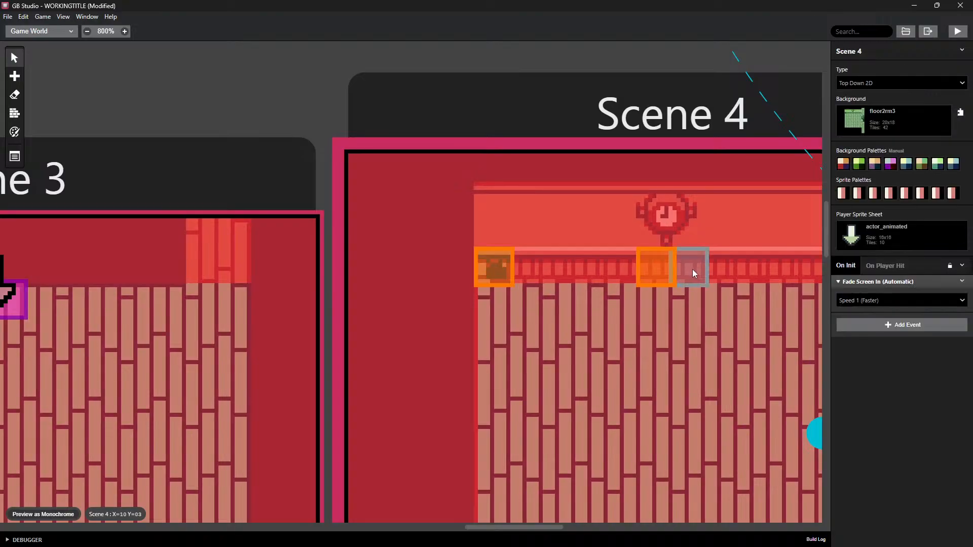
pyautogui.press('c')
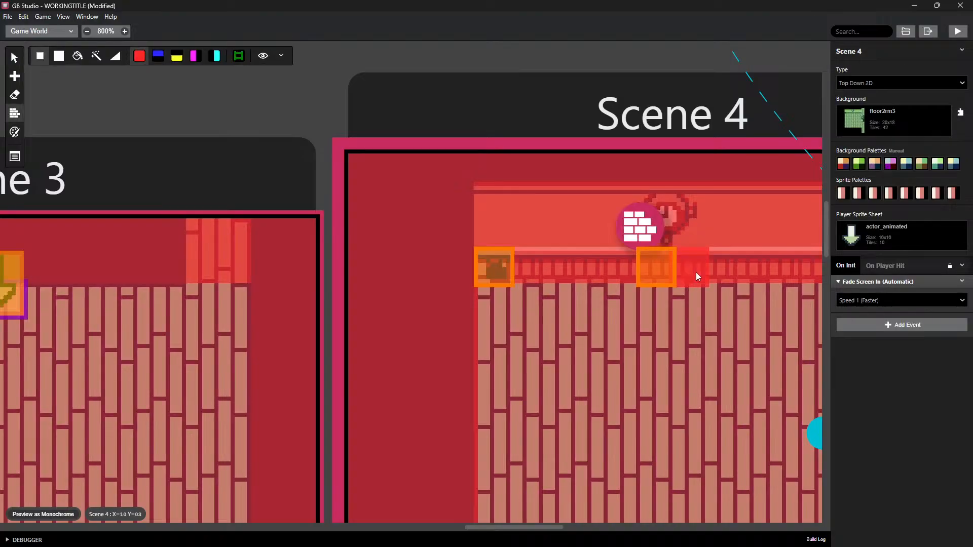
pyautogui.press('Escape')
pyautogui.click(661, 272)
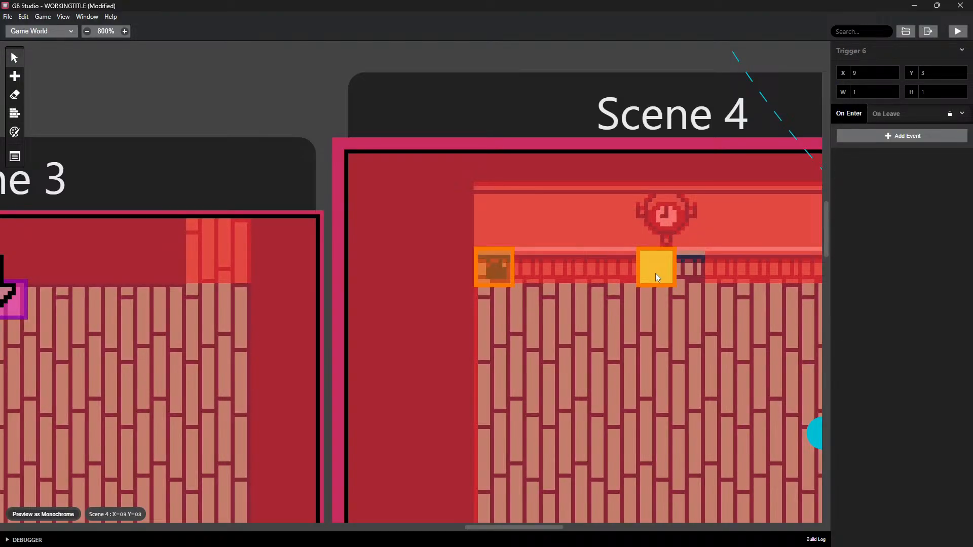
# Delete the trigger below the clock in Scene 4 and clear the collision from its tile at X 9, Y 3
pyautogui.press('t')
pyautogui.click(655, 273)
pyautogui.rightClick(656, 274)
pyautogui.click(662, 278)
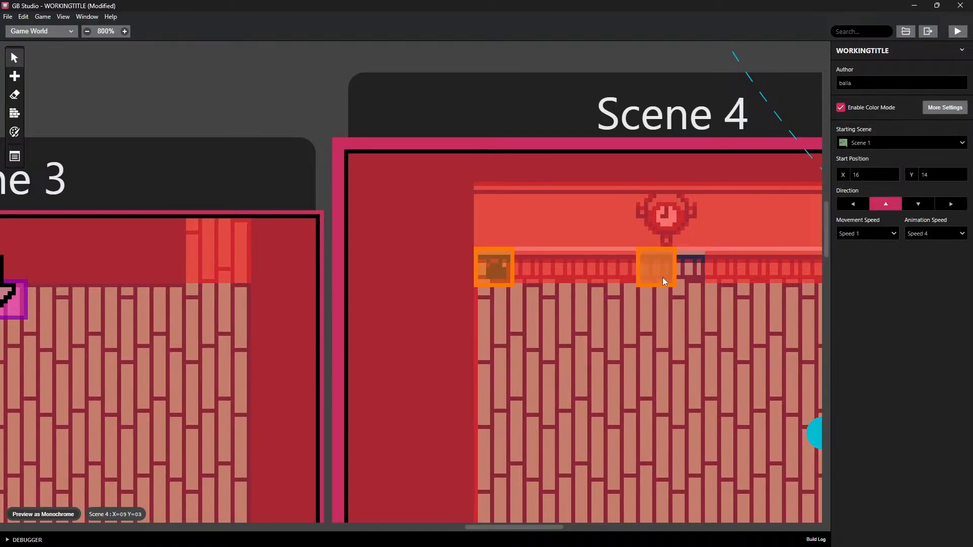
pyautogui.rightClick(659, 267)
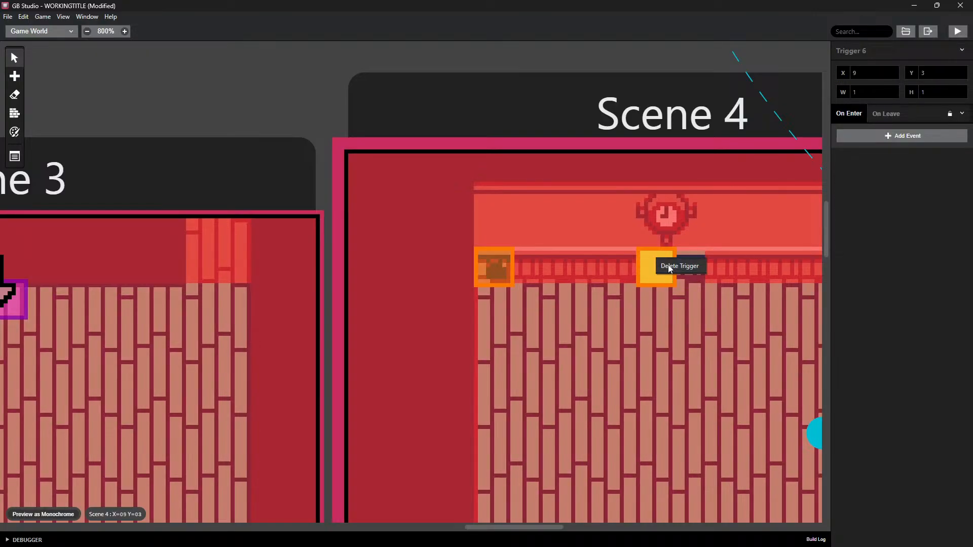
pyautogui.click(669, 268)
pyautogui.press('c')
pyautogui.click(657, 274)
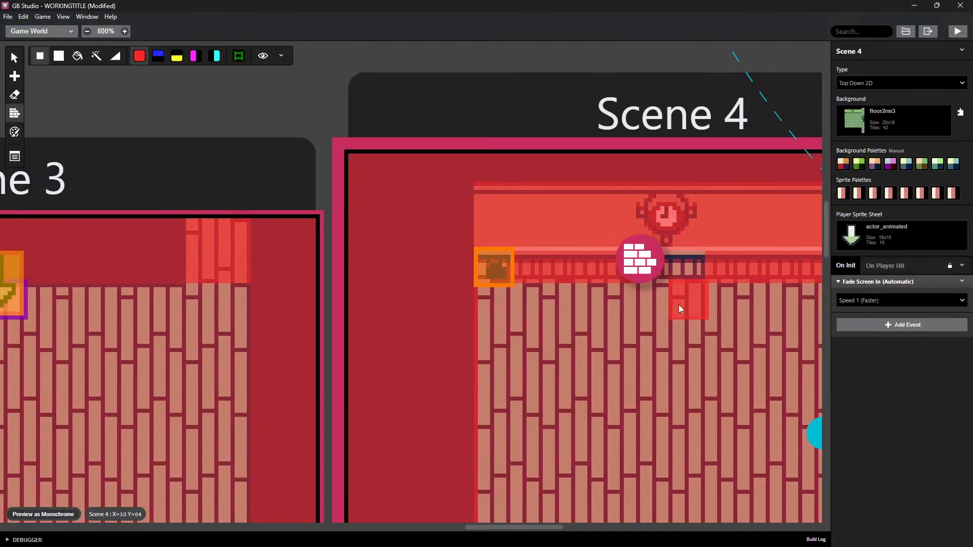
# Try separate 1 by 1 triggers at X 9 and X 10, Y 3 below Scene 4's clock, and delete them
pyautogui.press('a')
pyautogui.click(661, 266)
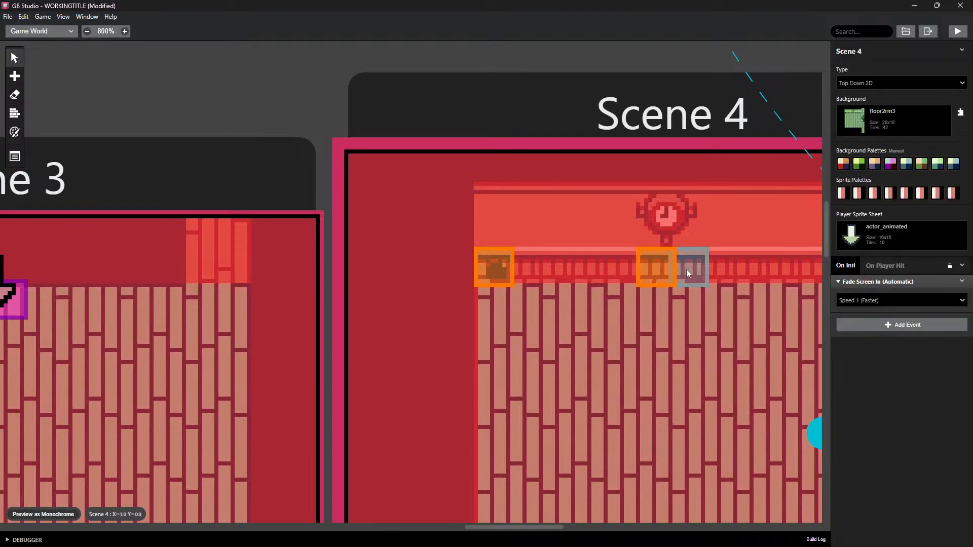
pyautogui.click(688, 274)
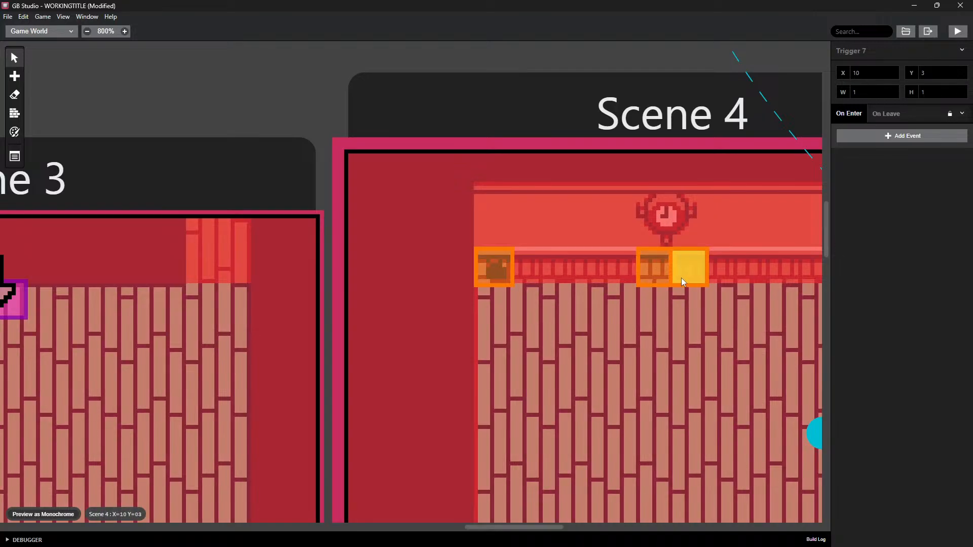
pyautogui.press('Delete')
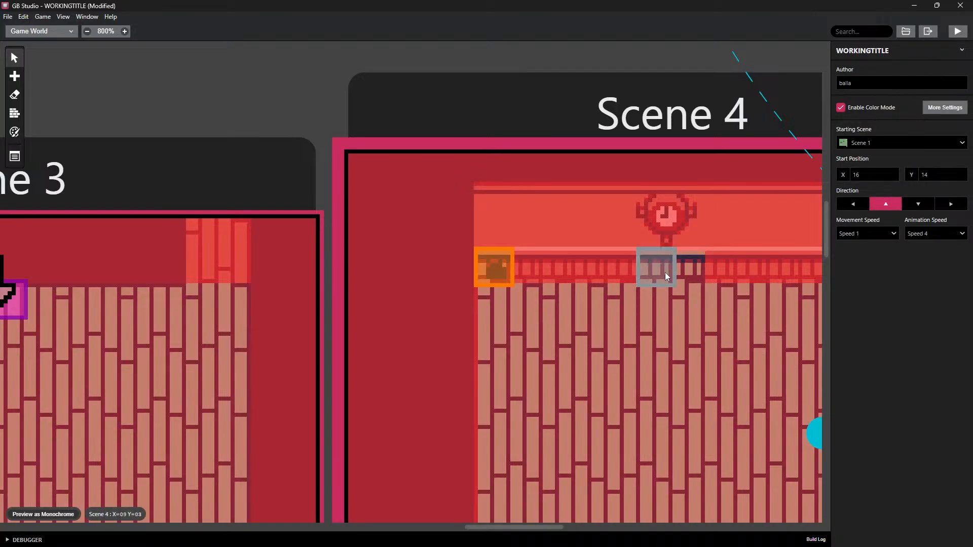
# Try repainting the wall collision below Scene 4's clock with a 1 by 1 trigger at X 9, Y 3, and undo it
pyautogui.press('c')
pyautogui.click(682, 268)
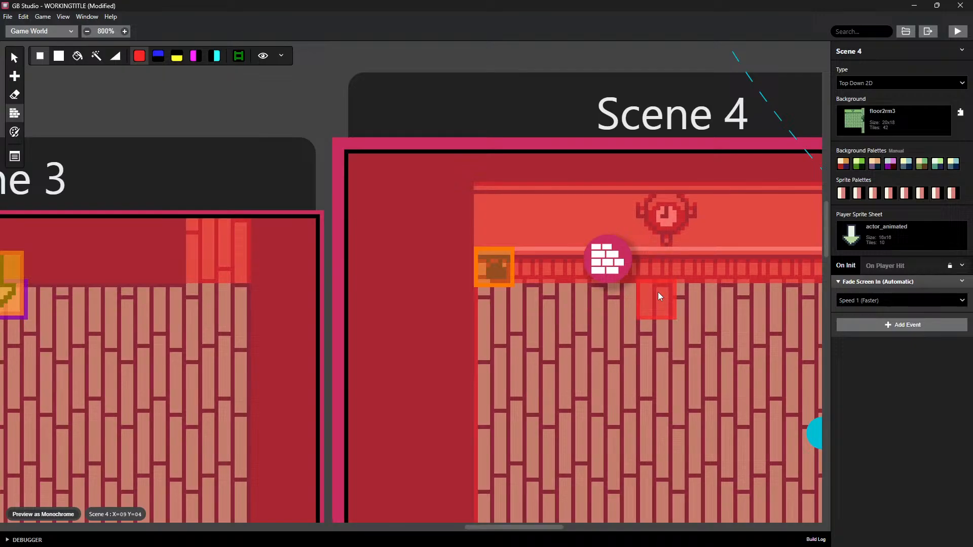
pyautogui.press('t')
pyautogui.click(662, 259)
pyautogui.click(679, 268)
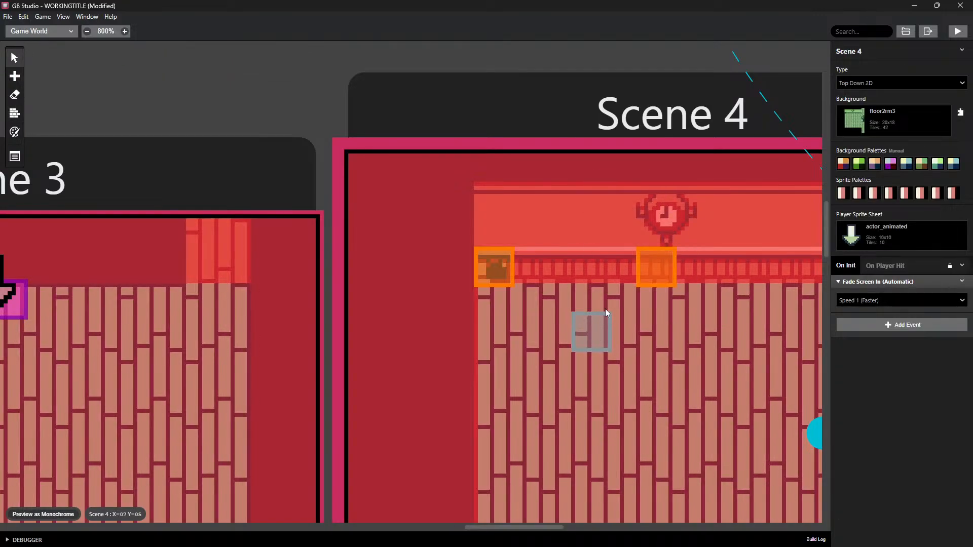
pyautogui.hotkey('ctrl', 'z')
pyautogui.hotkey('ctrl', 'z')
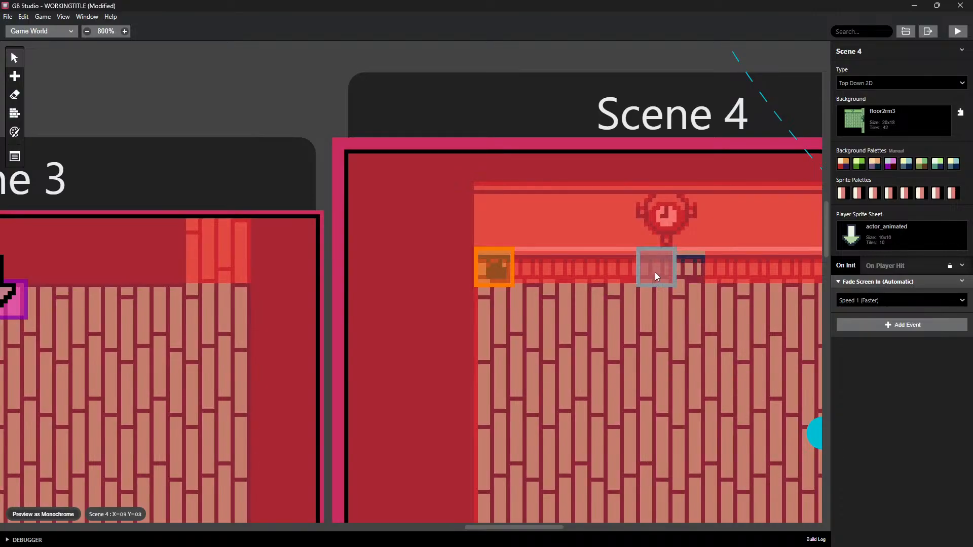
# Restore the wall collision below Scene 4's clock and place a trigger 2 tiles wide and 1 tile high at X 9, Y 3
pyautogui.press('c')
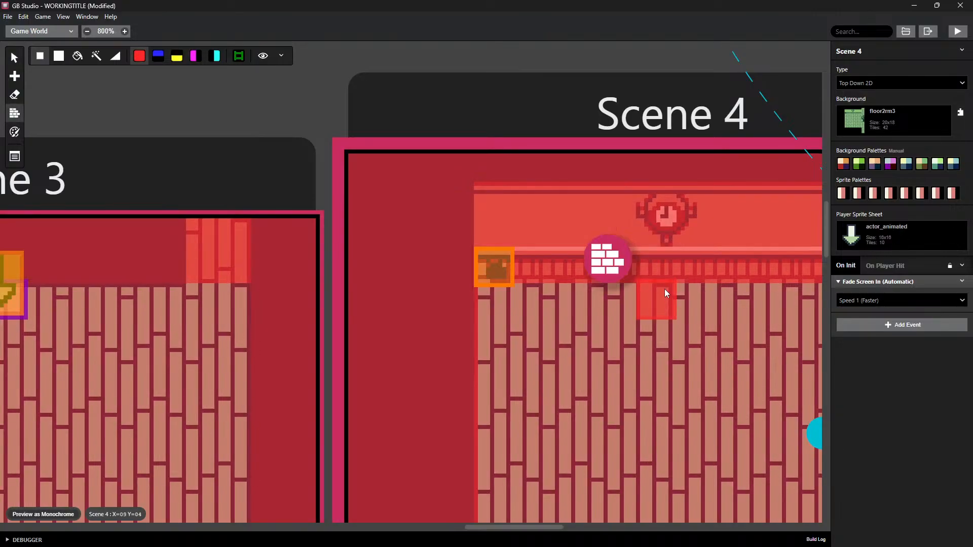
pyautogui.press('t')
pyautogui.moveTo(653, 260)
pyautogui.mouseDown()
pyautogui.moveTo(680, 266)
pyautogui.moveTo(694, 256)
pyautogui.mouseUp()
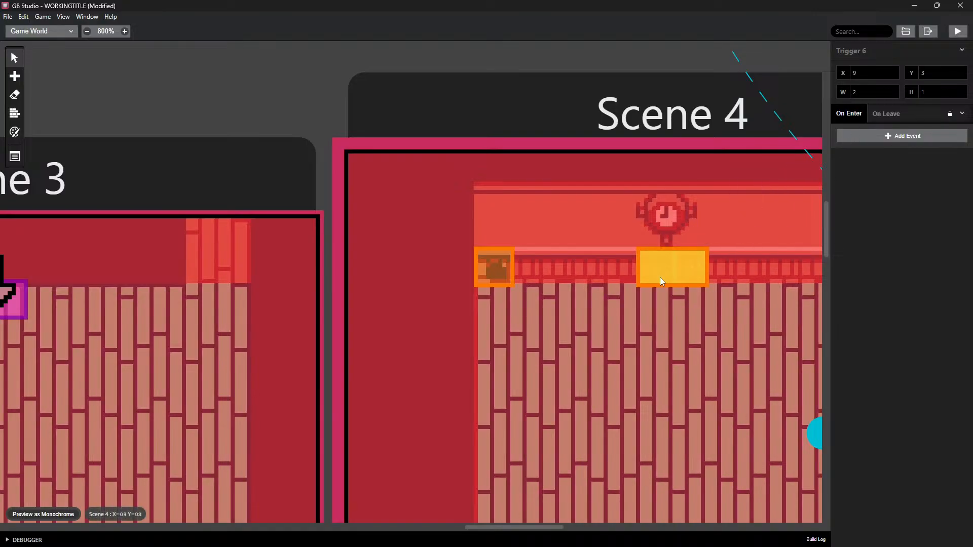
# Add a Display Dialogue event with the text "ITS BROKEN!" to the trigger below the clock in Scene 4
pyautogui.click(891, 135)
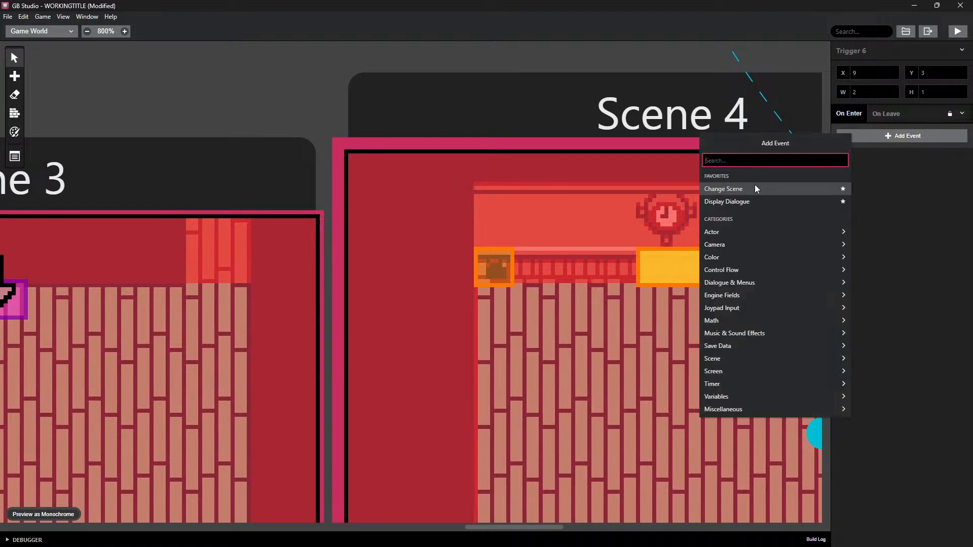
pyautogui.click(730, 202)
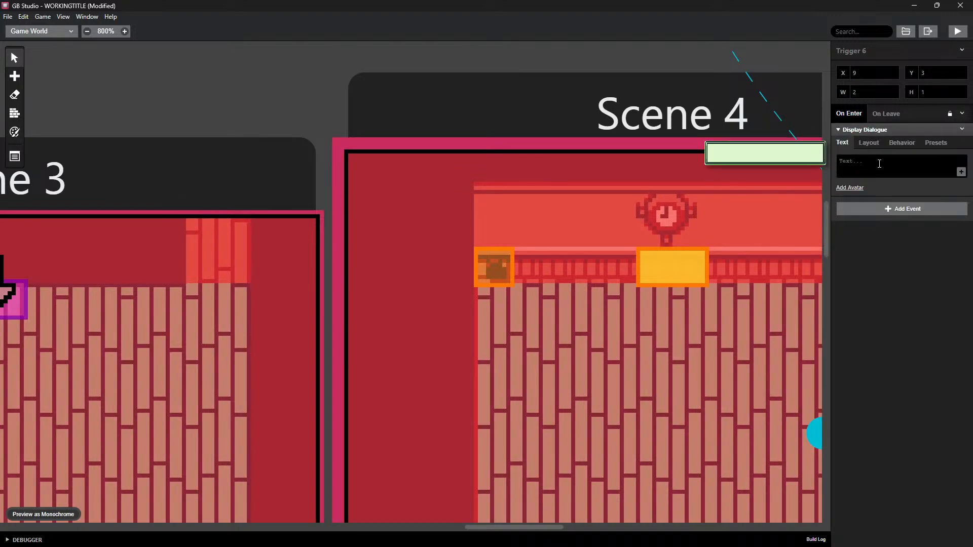
pyautogui.write('ITS B')
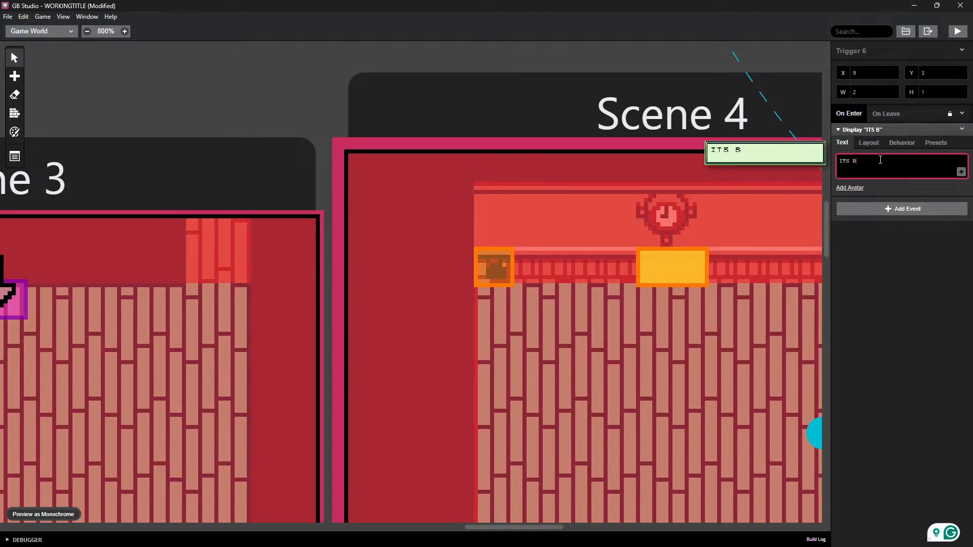
pyautogui.write('ROKEN!')
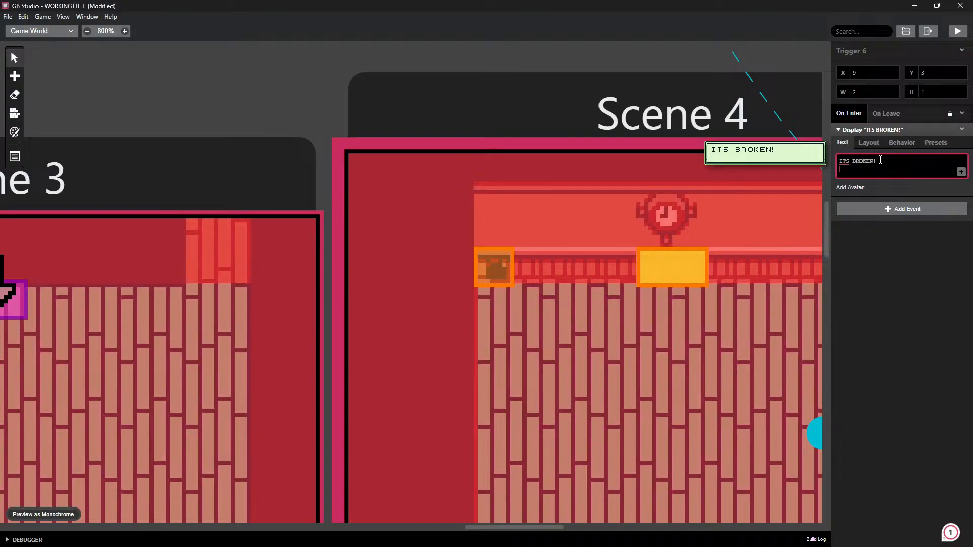
# Run the game and walk the player from Scene 1 through Scene 2 into Scene 4
pyautogui.click(957, 31)
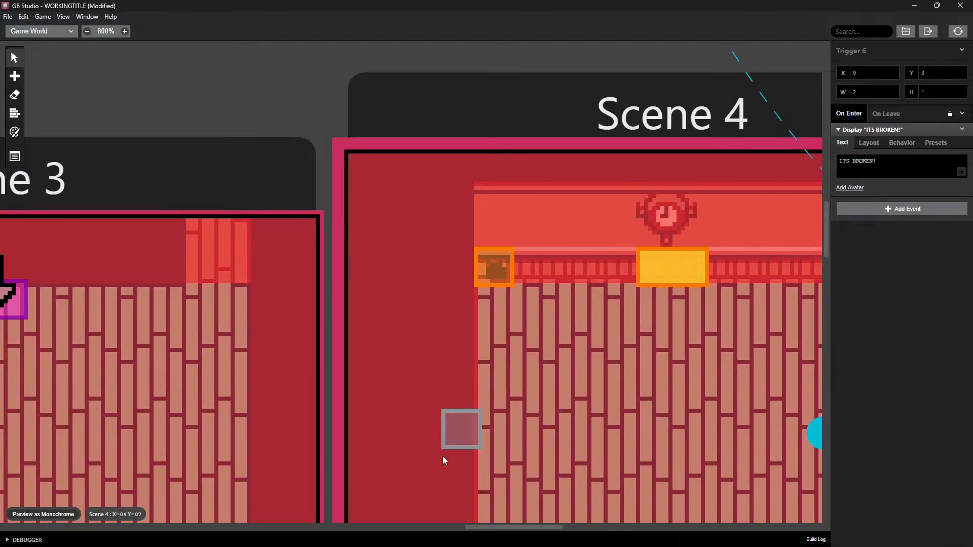
pyautogui.press('Up')
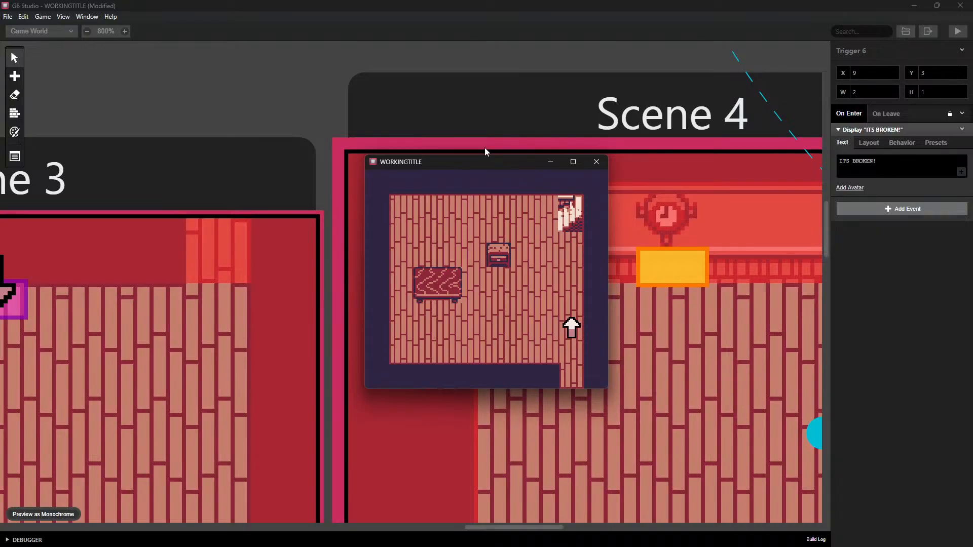
pyautogui.press('Left')
pyautogui.press('Up')
pyautogui.press('Up')
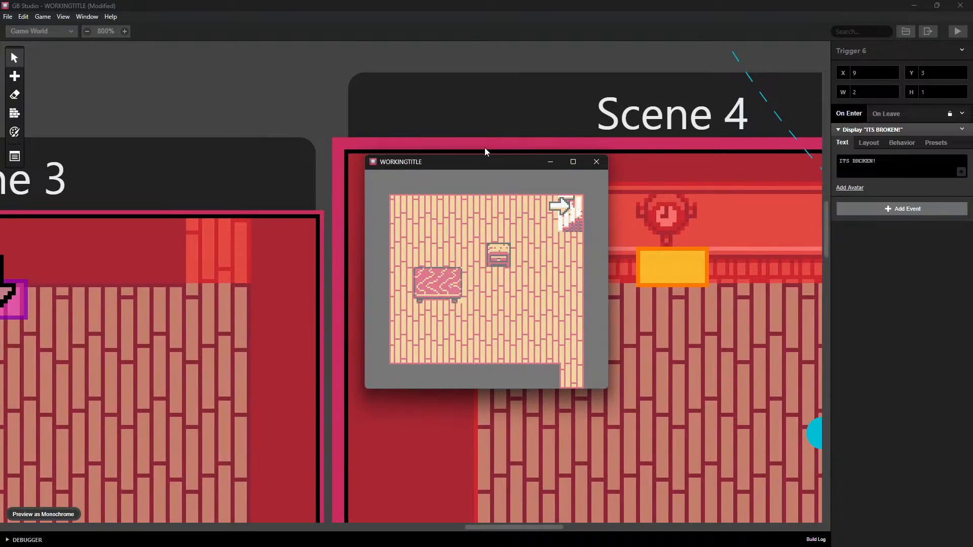
pyautogui.press('Up')
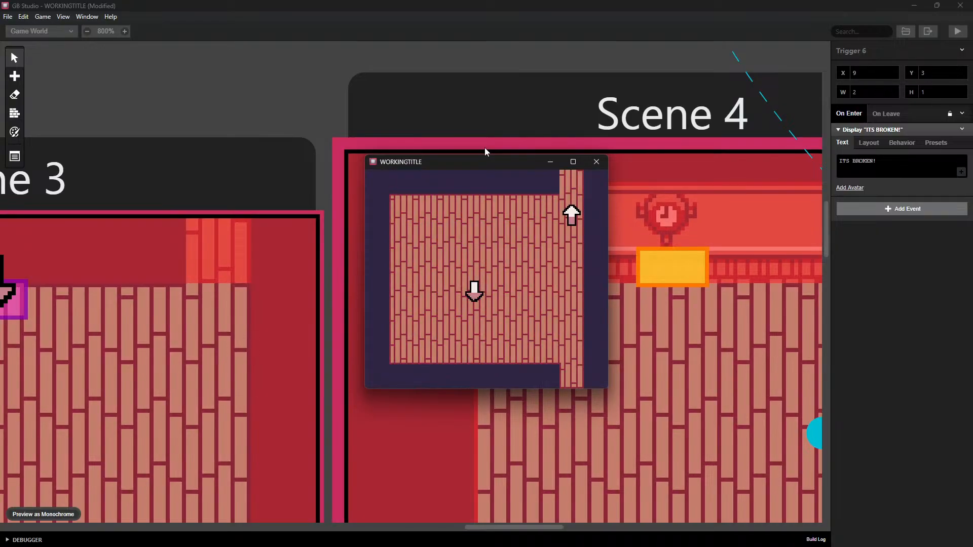
pyautogui.press('Up')
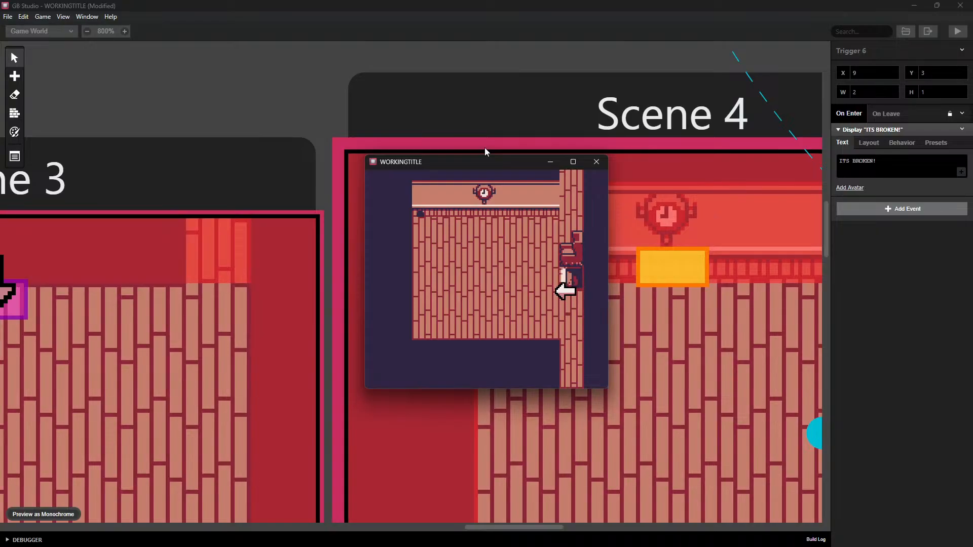
# Walk the player along Scene 4's clock wall to the small hole in its corner to test the dialogue triggers
pyautogui.press('Left')
pyautogui.press('Up')
pyautogui.press('Left')
pyautogui.press('Up')
pyautogui.press('Left')
pyautogui.press('Up')
pyautogui.press('Left')
pyautogui.press('Down')
pyautogui.press('Down')
pyautogui.press('Up')
pyautogui.press('Left')
pyautogui.press('Up')
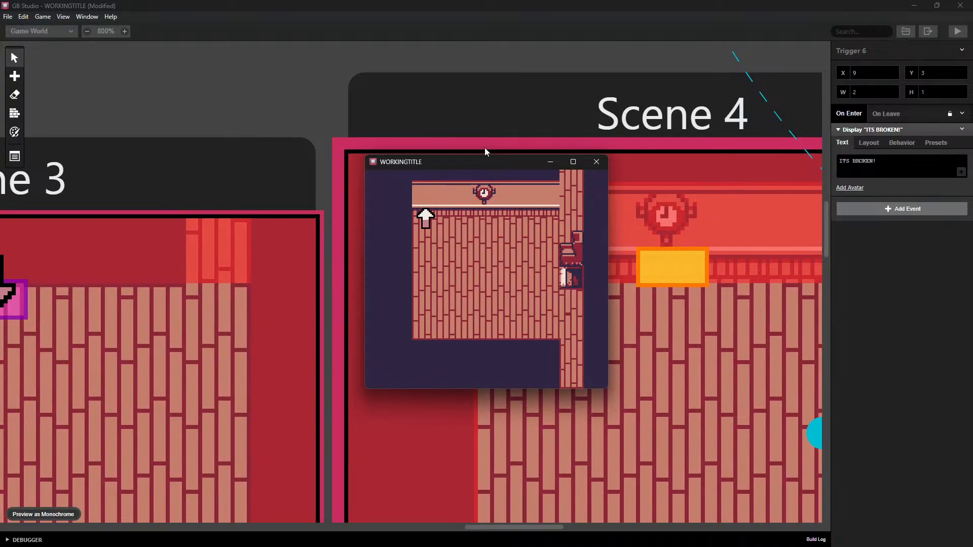
# Move the player around the wall hole in Scene 4 to check its dialogue trigger, and close the game
pyautogui.press('Left')
pyautogui.press('Right')
pyautogui.press('Left')
pyautogui.press('Up')
pyautogui.press('Left')
pyautogui.press('Up')
pyautogui.press('Right')
pyautogui.press('Down')
pyautogui.press('Left')
pyautogui.press('Right')
pyautogui.press('Up')
pyautogui.press('Down')
pyautogui.press('Up')
pyautogui.click(596, 161)
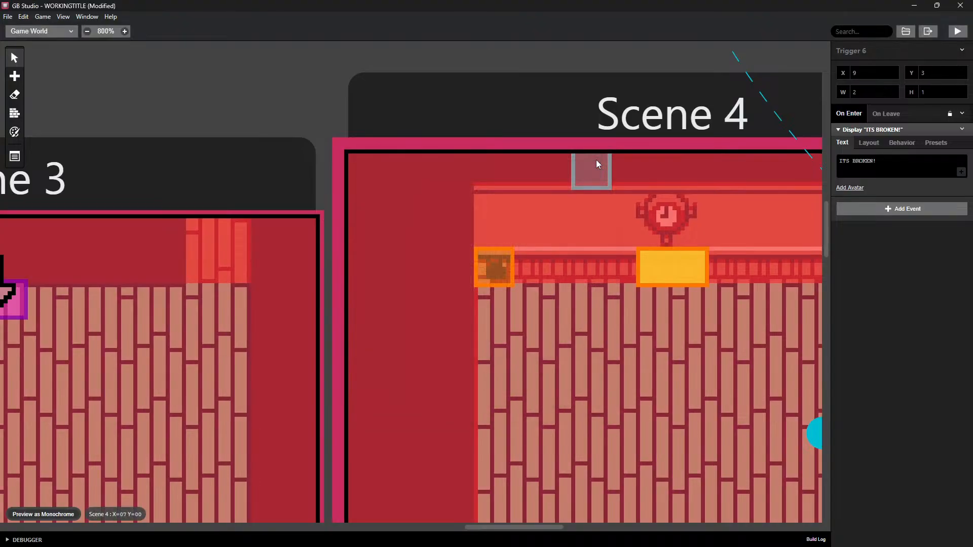
# Delete the dialogue triggers on the wall hole and below the clock in Scene 4
pyautogui.click(491, 265)
pyautogui.moveTo(497, 271); pyautogui.dragTo(674, 268)
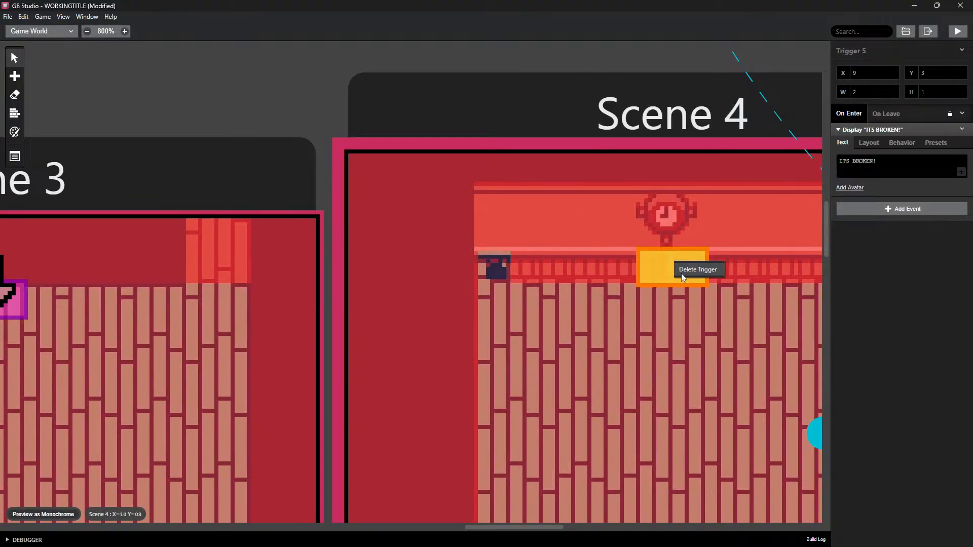
pyautogui.press('Delete')
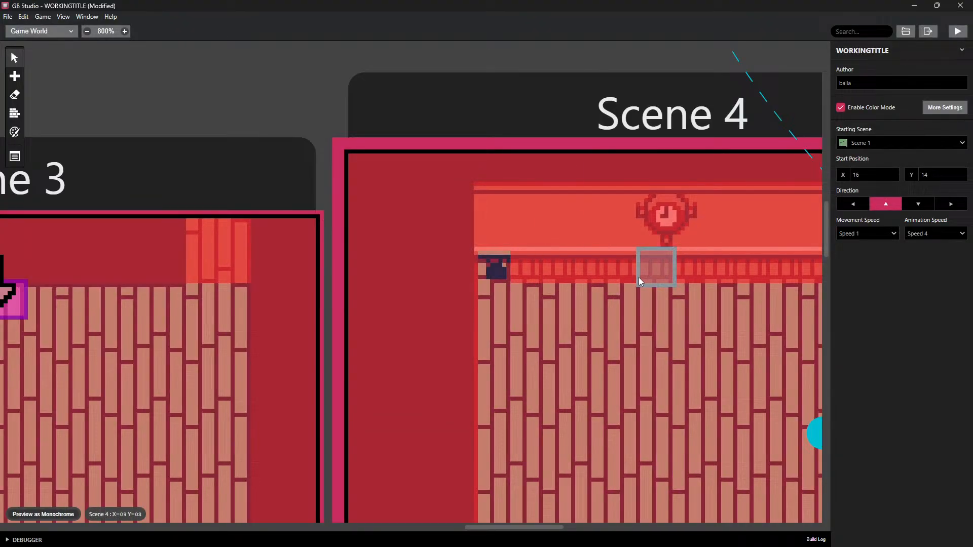
# Place an actor over the wall hole in Scene 4 at X 4, Y 3
pyautogui.click(503, 269)
pyautogui.click(15, 76)
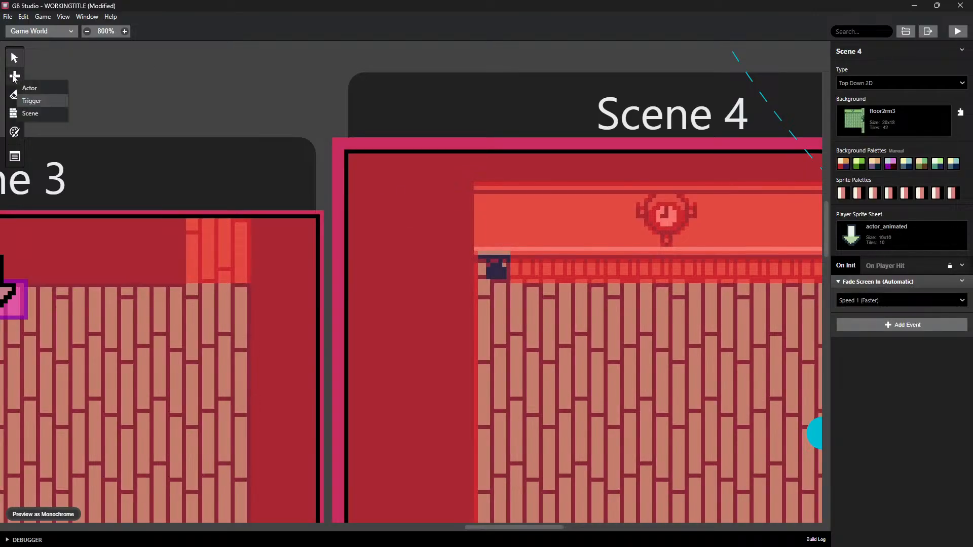
pyautogui.click(48, 92)
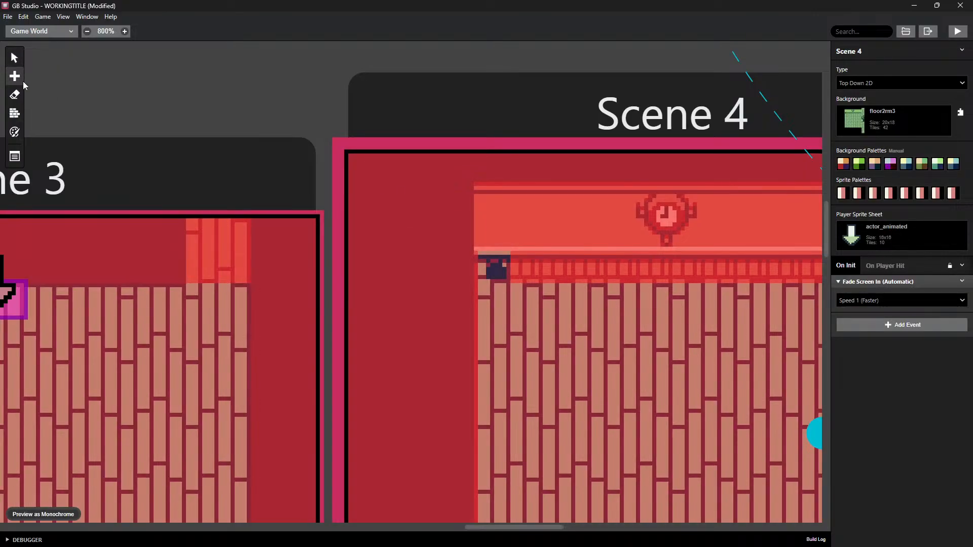
pyautogui.click(484, 268)
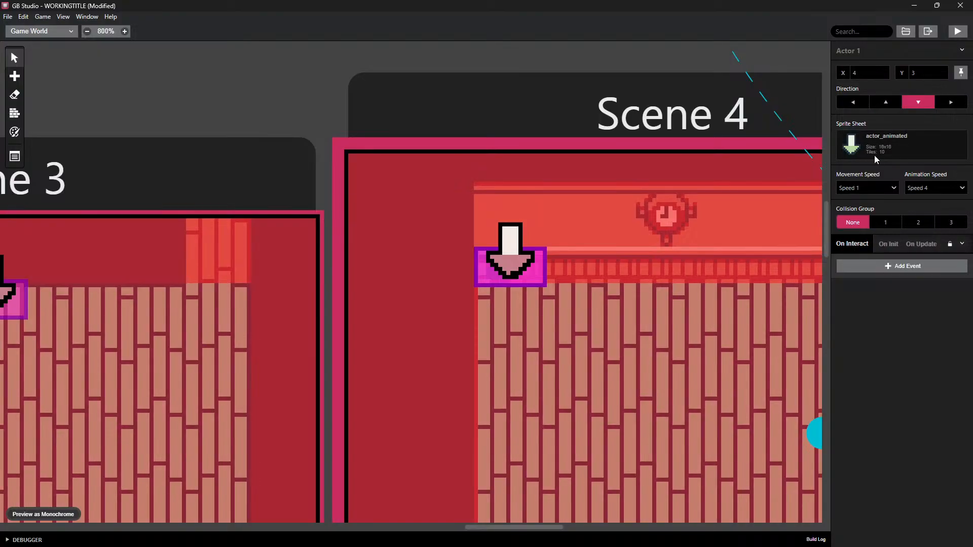
# Try collision group 1 and X position 3 for the new actor, and restore them to None and X 4
pyautogui.click(887, 222)
pyautogui.click(852, 223)
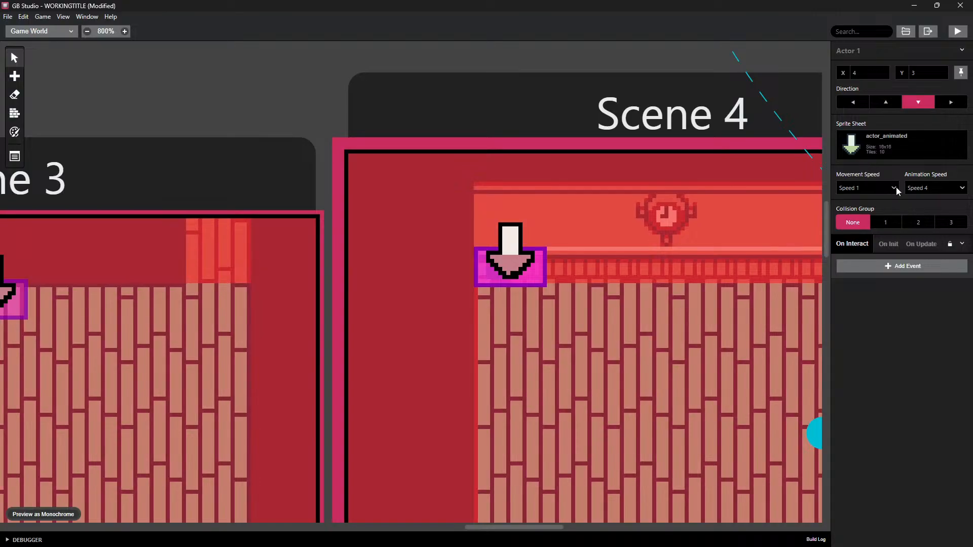
pyautogui.click(884, 75)
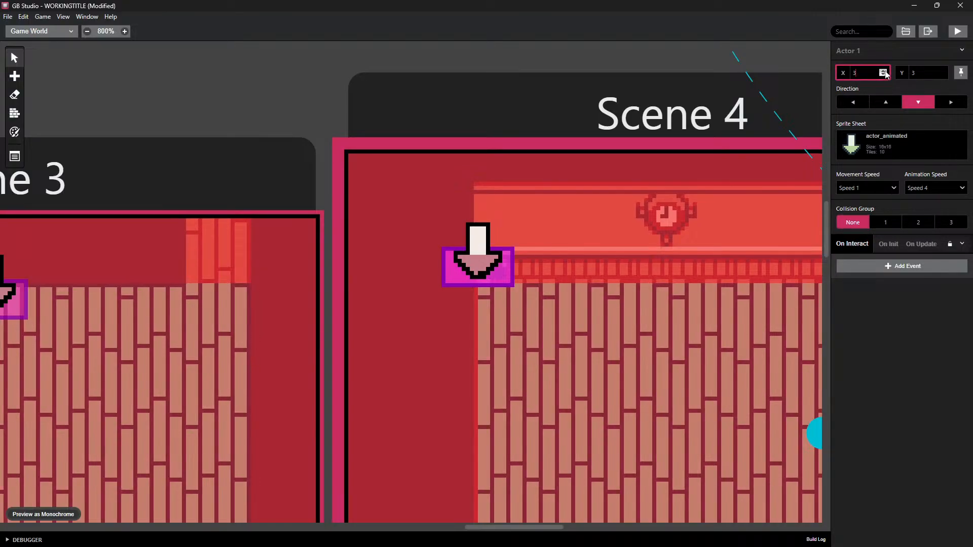
pyautogui.click(884, 70)
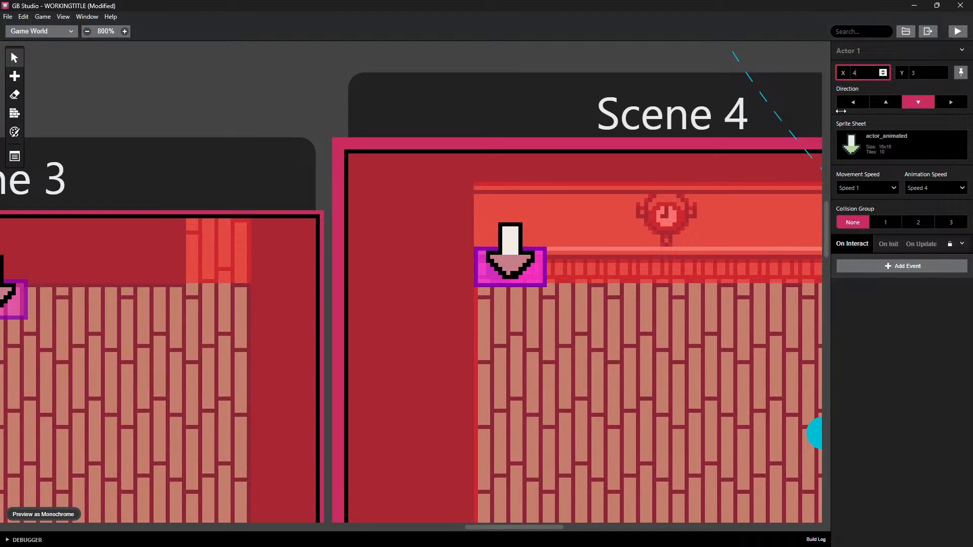
# Change the sprite sheet of the actor on Scene 4's wall hole to static
pyautogui.click(865, 144)
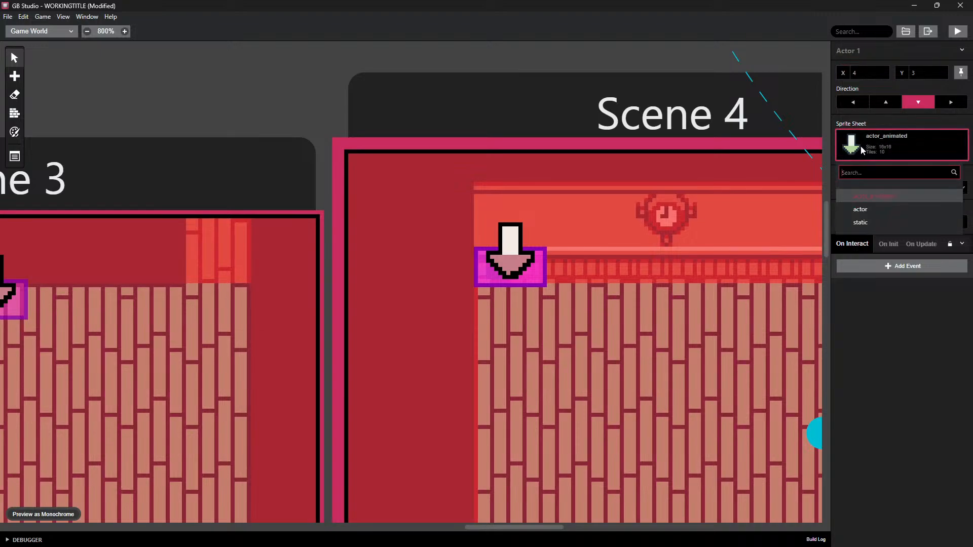
pyautogui.click(870, 222)
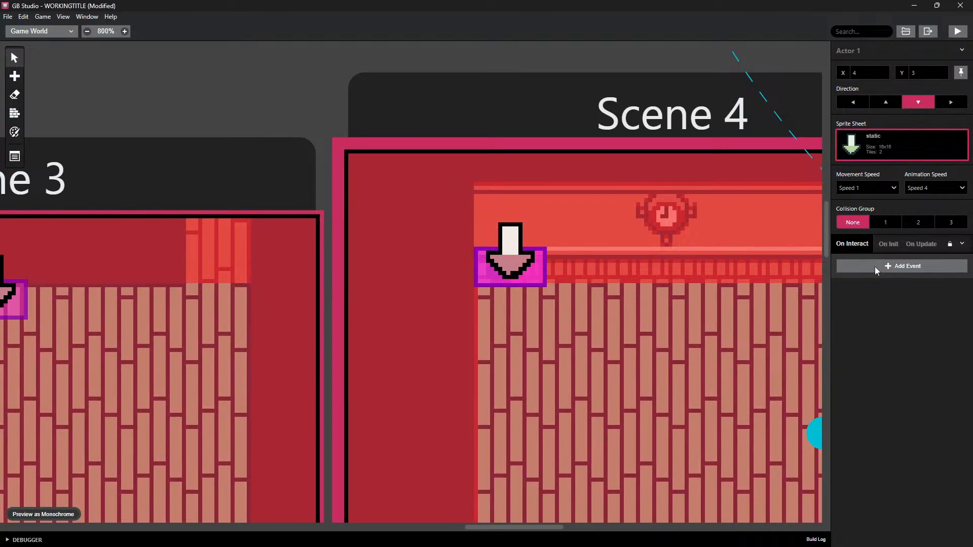
pyautogui.click(860, 148)
pyautogui.click(850, 226)
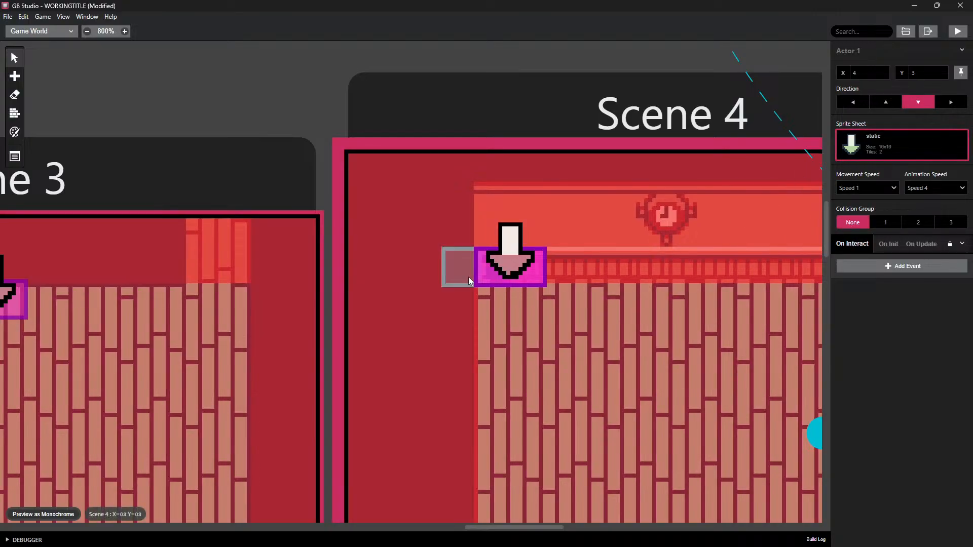
pyautogui.rightClick(497, 258)
pyautogui.click(862, 147)
pyautogui.click(861, 147)
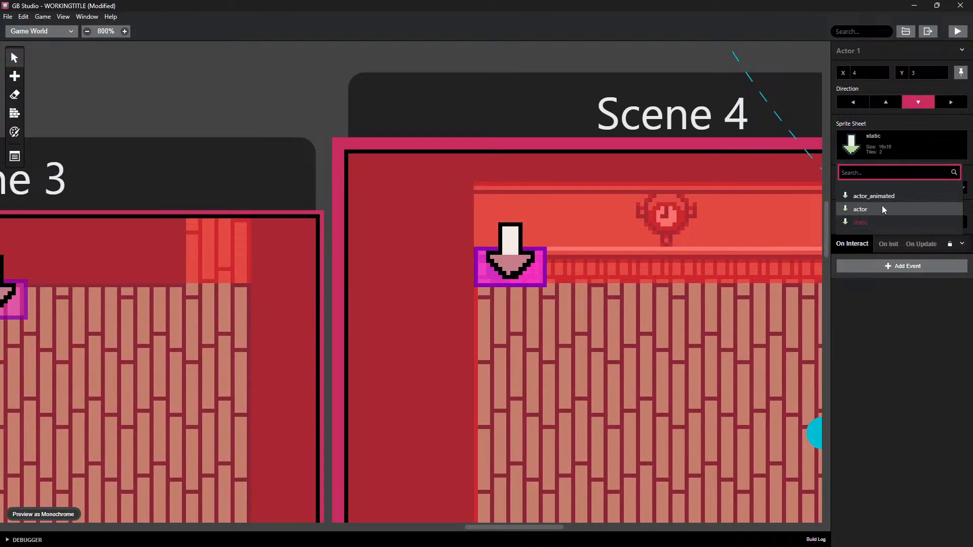
pyautogui.click(890, 374)
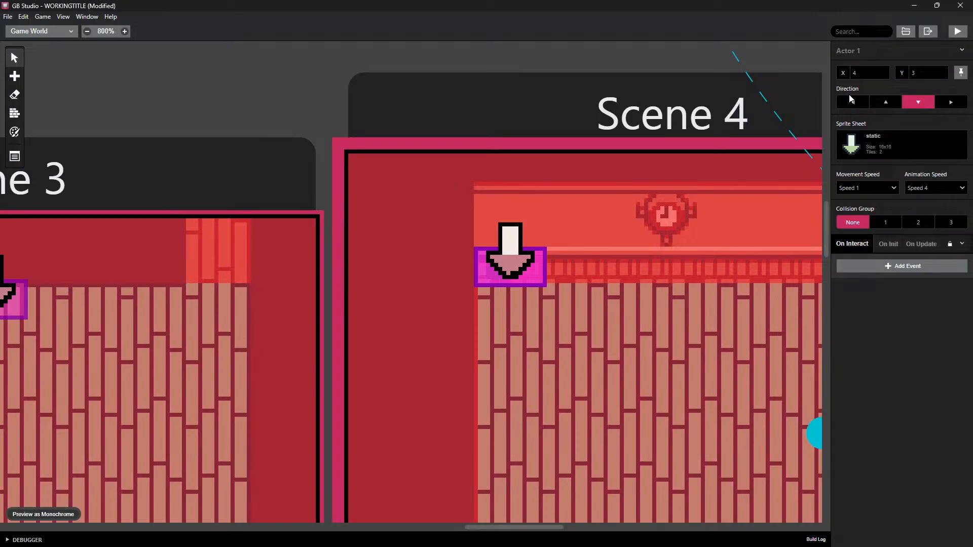
# Try adding a new scene above Scene 3, and delete it
pyautogui.click(16, 79)
pyautogui.click(29, 113)
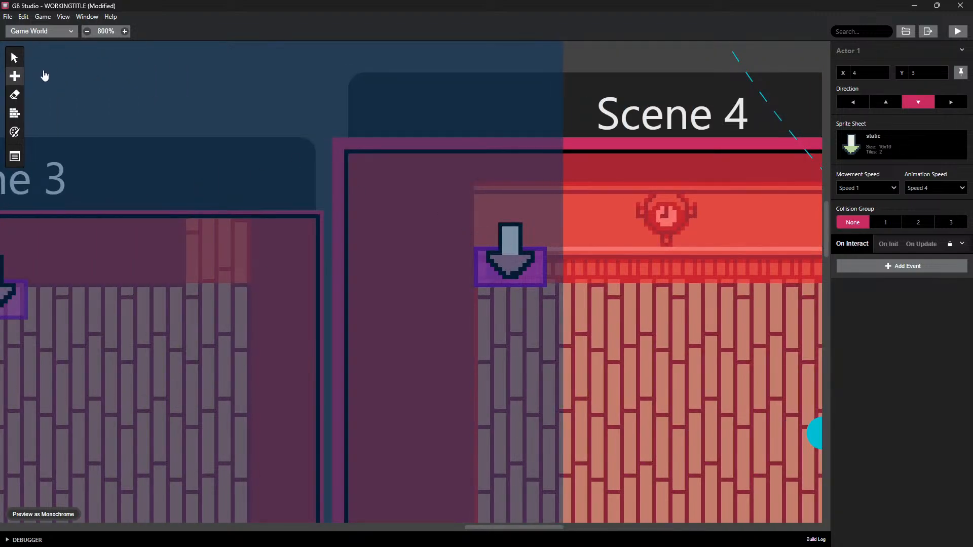
pyautogui.hotkey('ctrl', 's')
pyautogui.click(98, 83)
pyautogui.scroll(-2, 195, 139)
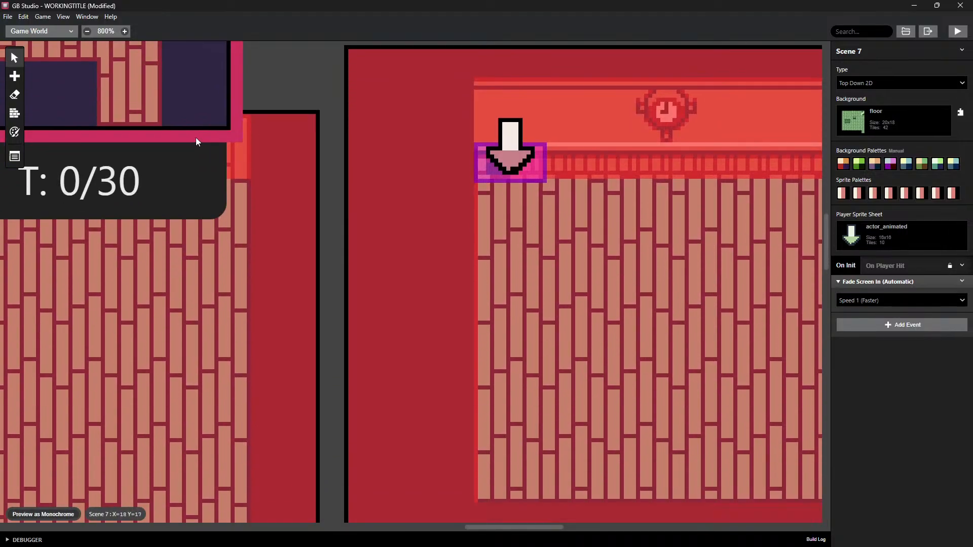
pyautogui.keyDown('ctrl'); pyautogui.scroll(-8, 322, 161); pyautogui.keyUp('ctrl')
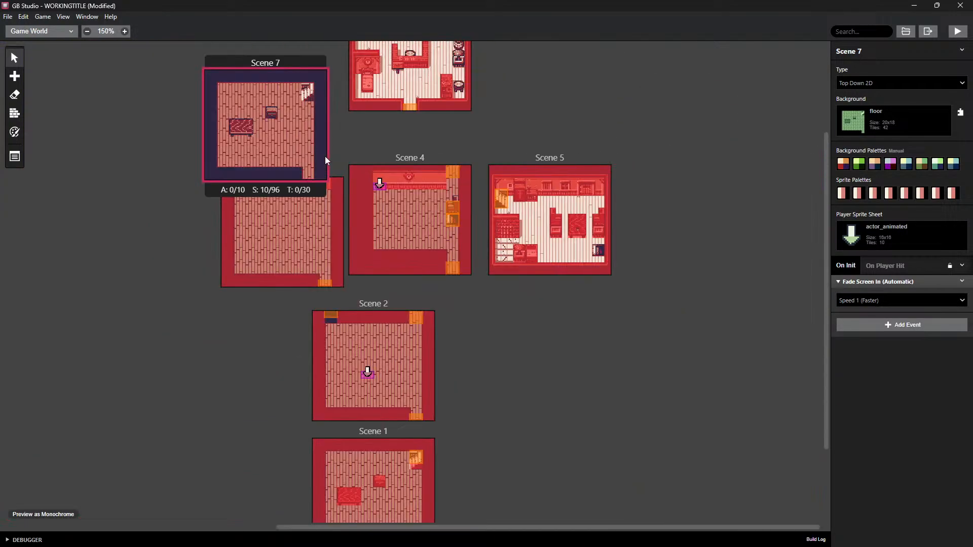
pyautogui.keyDown('ctrl'); pyautogui.scroll(2, 325, 157); pyautogui.keyUp('ctrl')
pyautogui.keyDown('ctrl'); pyautogui.scroll(-2, 326, 157); pyautogui.keyUp('ctrl')
pyautogui.press('Delete')
# Set the facing direction of the actor on Scene 4's wall hole to up
pyautogui.keyDown('ctrl'); pyautogui.scroll(3, 425, 177); pyautogui.keyUp('ctrl')
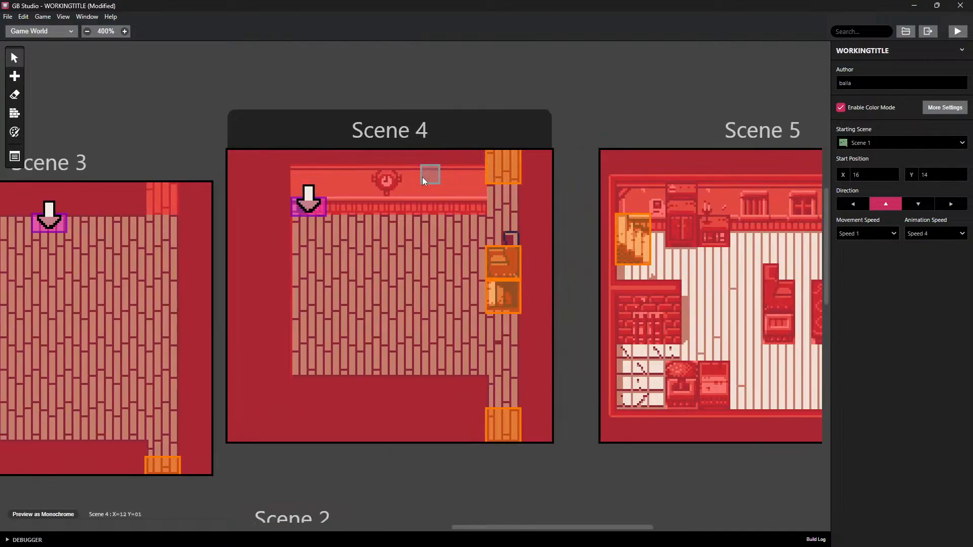
pyautogui.keyDown('ctrl'); pyautogui.scroll(1, 422, 177); pyautogui.keyUp('ctrl')
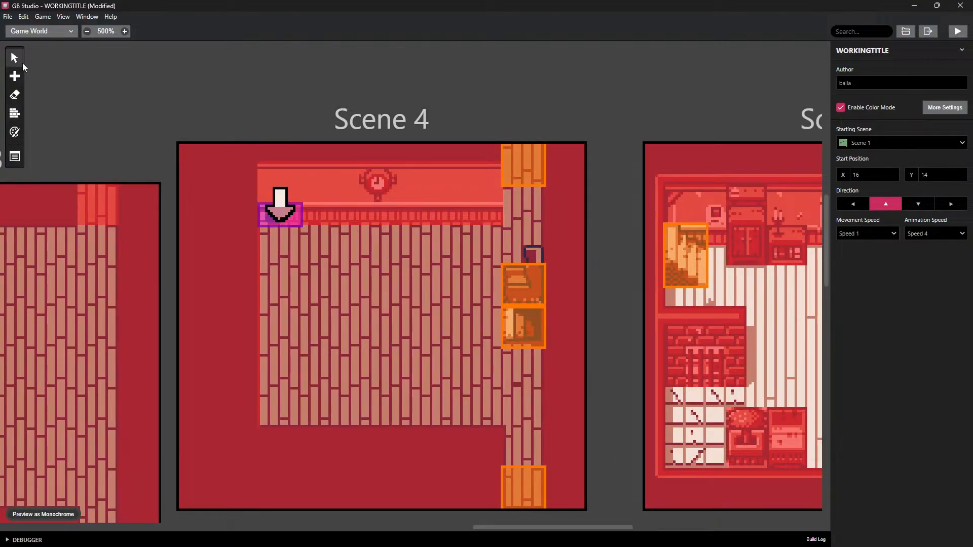
pyautogui.click(281, 215)
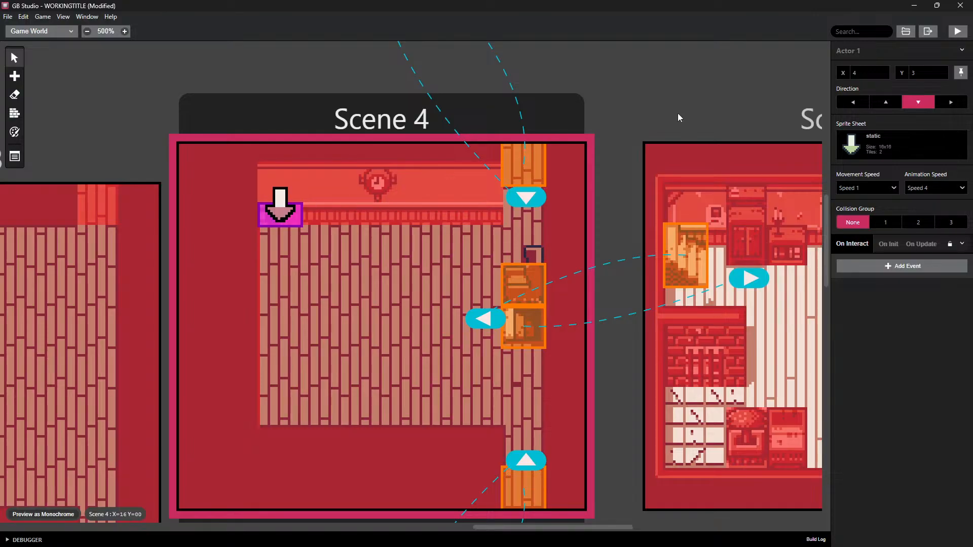
pyautogui.click(884, 101)
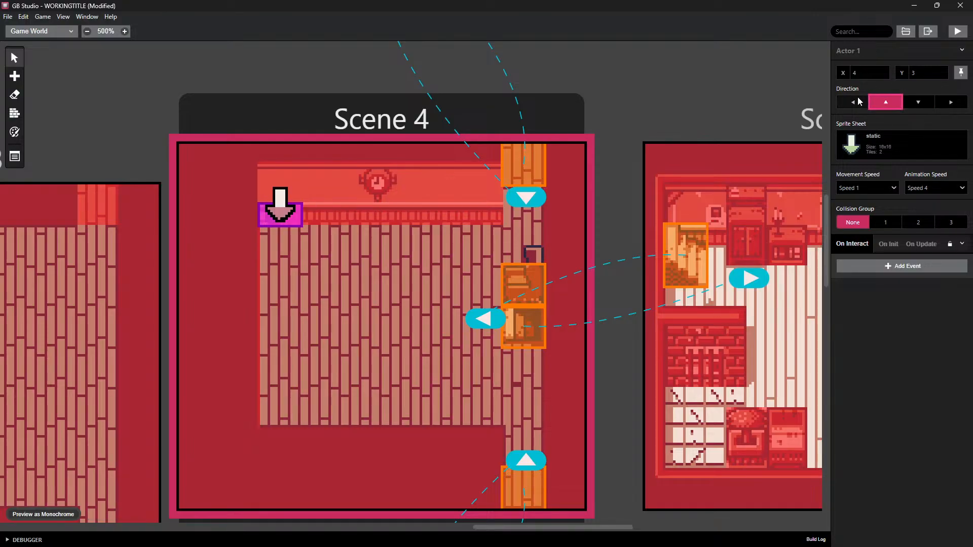
pyautogui.click(944, 101)
pyautogui.click(912, 101)
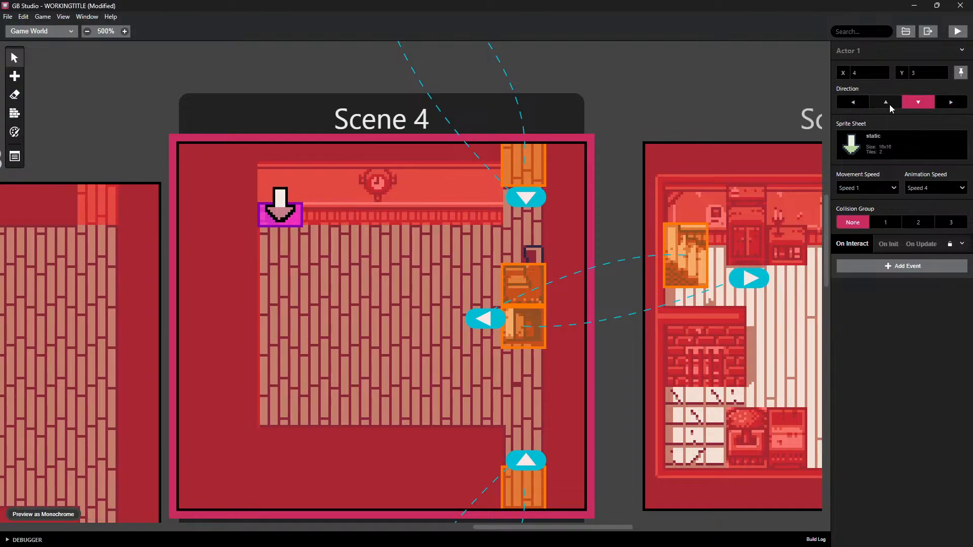
pyautogui.click(887, 103)
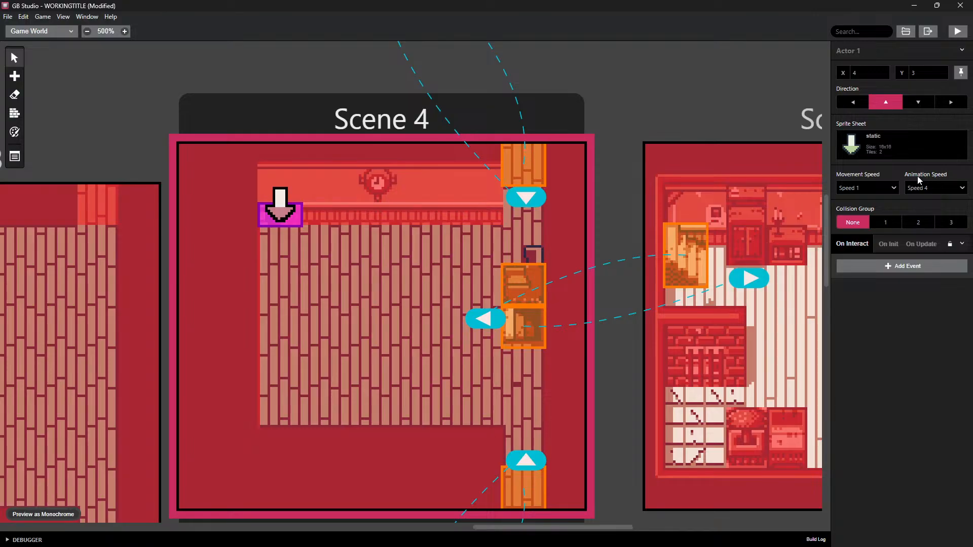
# Add a Display Dialogue event with the text "SQUEAK!" to the actor's On Interact script
pyautogui.click(859, 268)
pyautogui.click(739, 327)
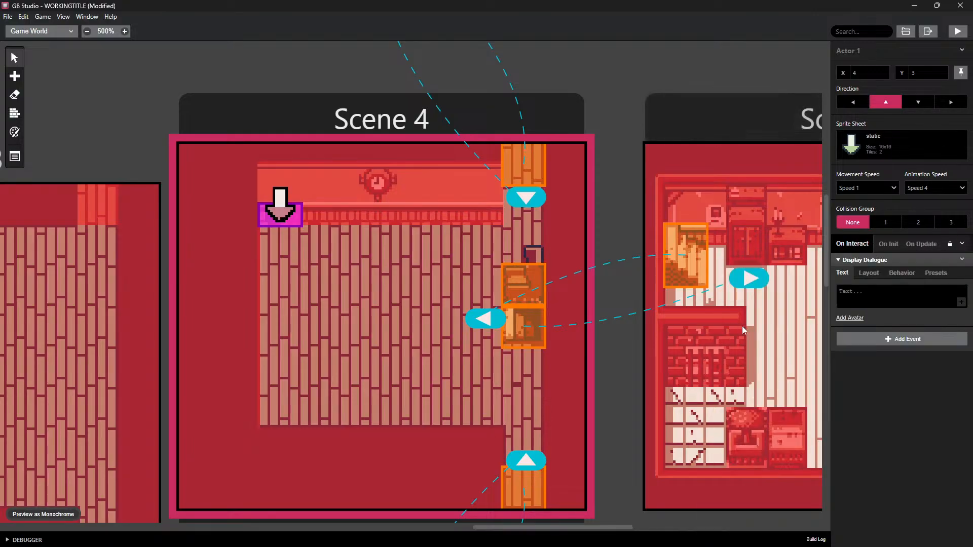
pyautogui.click(869, 302)
pyautogui.write('S')
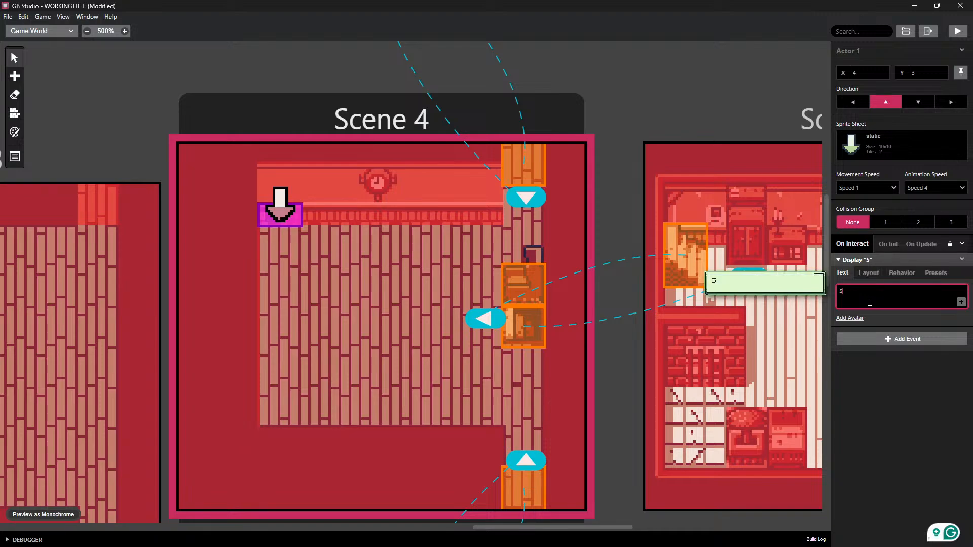
pyautogui.write('QUEAK')
pyautogui.press('Return')
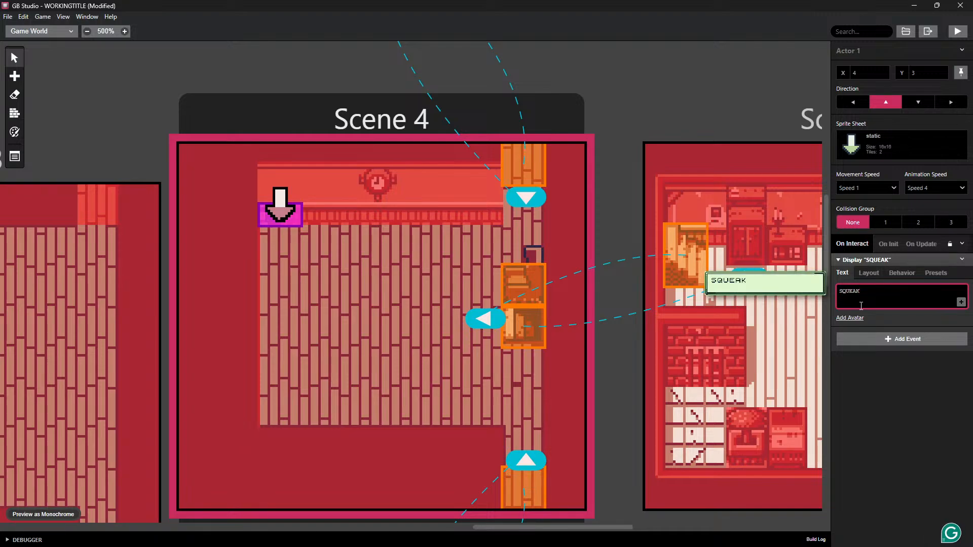
pyautogui.press('BackSpace')
pyautogui.write('!')
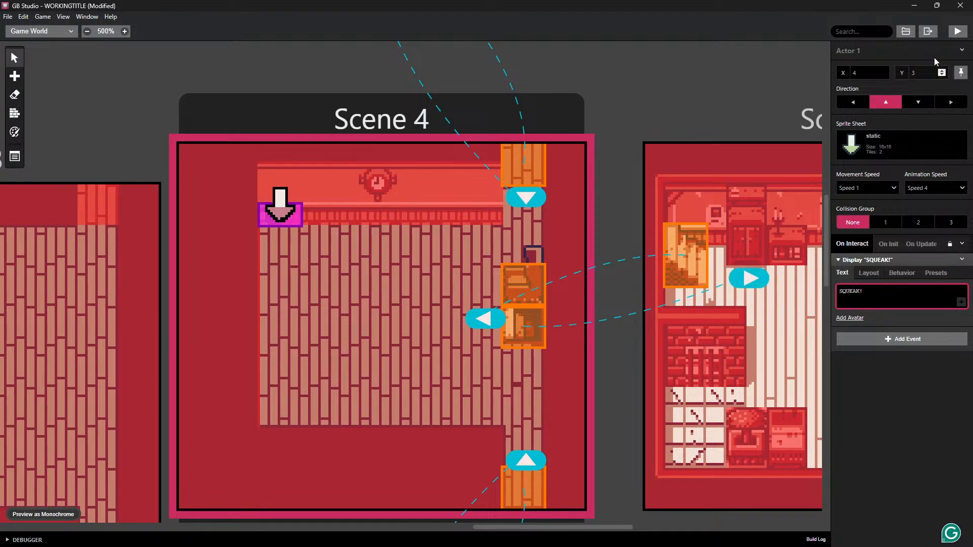
# Playtest the game, walking the player from the starting room up into Scene 4
pyautogui.click(959, 32)
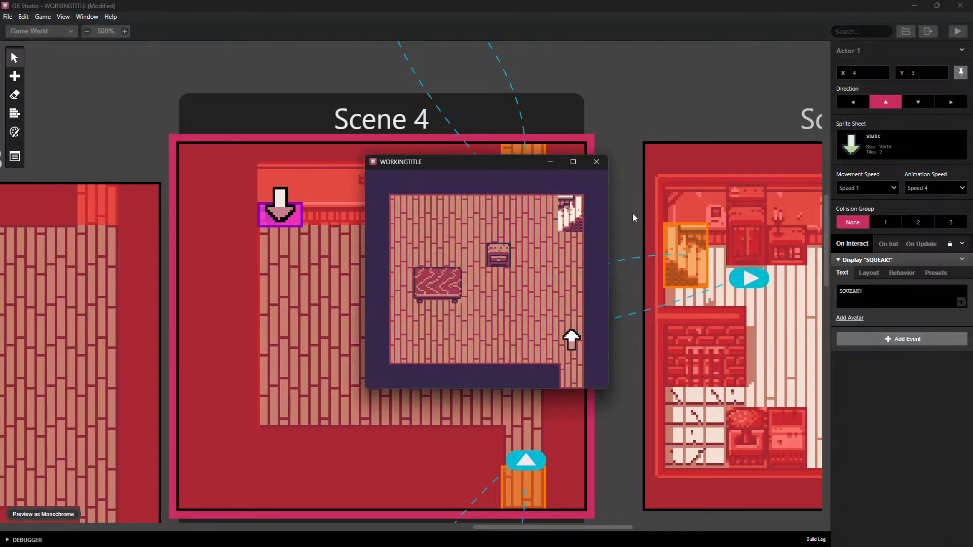
pyautogui.press('Up')
pyautogui.press('Left')
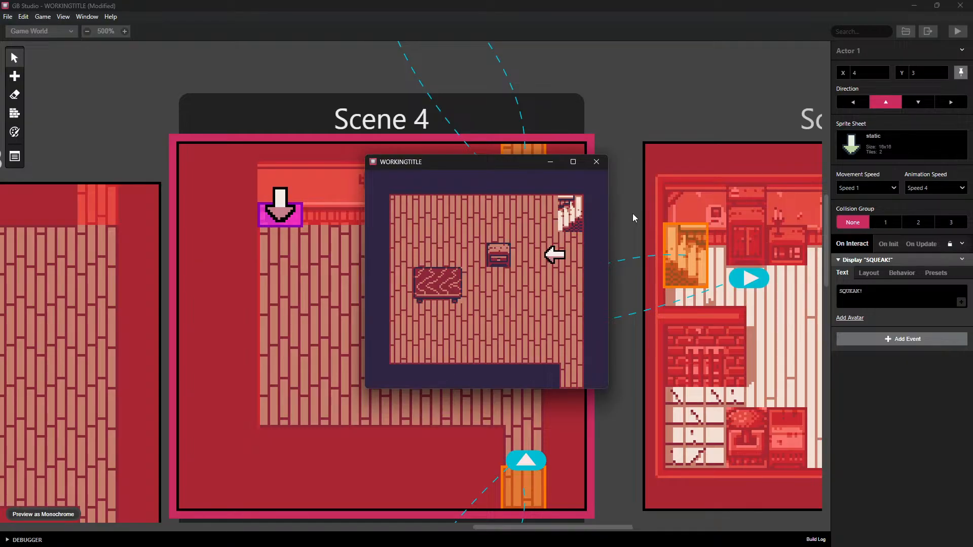
pyautogui.press('Up')
pyautogui.press('Right')
pyautogui.press('Up')
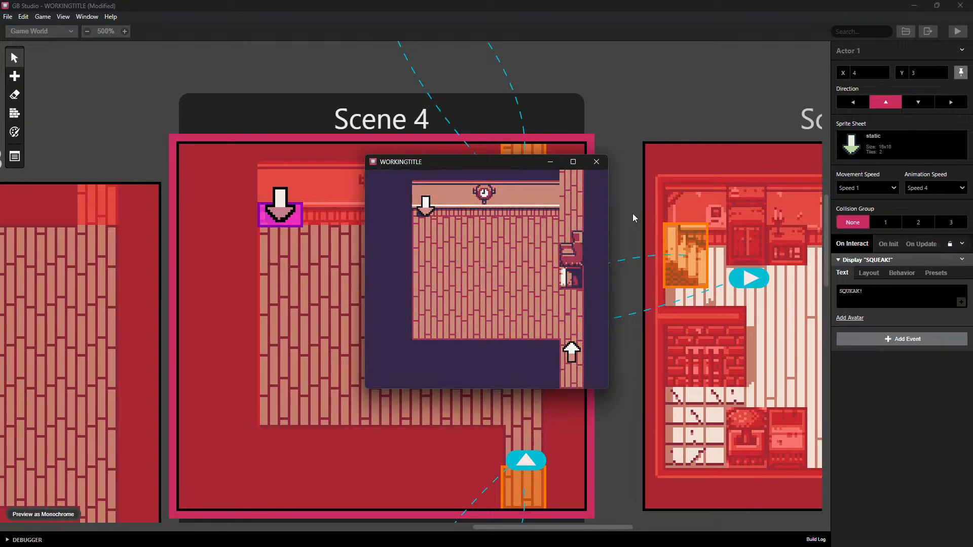
# Walk to the wall hole in Scene 4 and play through its interaction dialogue
pyautogui.press('Up')
pyautogui.press('Left')
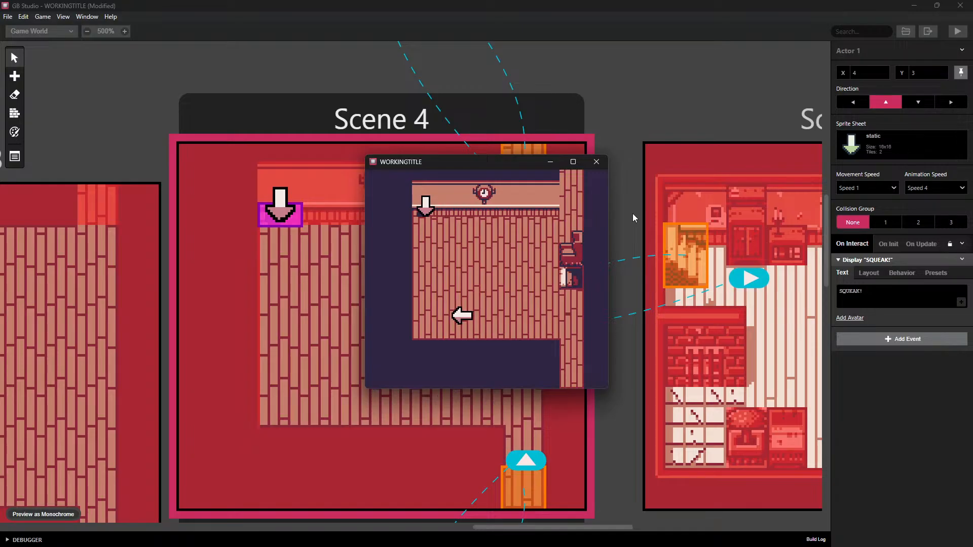
pyautogui.press('Up')
pyautogui.press('z')
pyautogui.press('z')
# Walk the player to the wall below the clock, and close the playtest
pyautogui.press('Right')
pyautogui.press('Up')
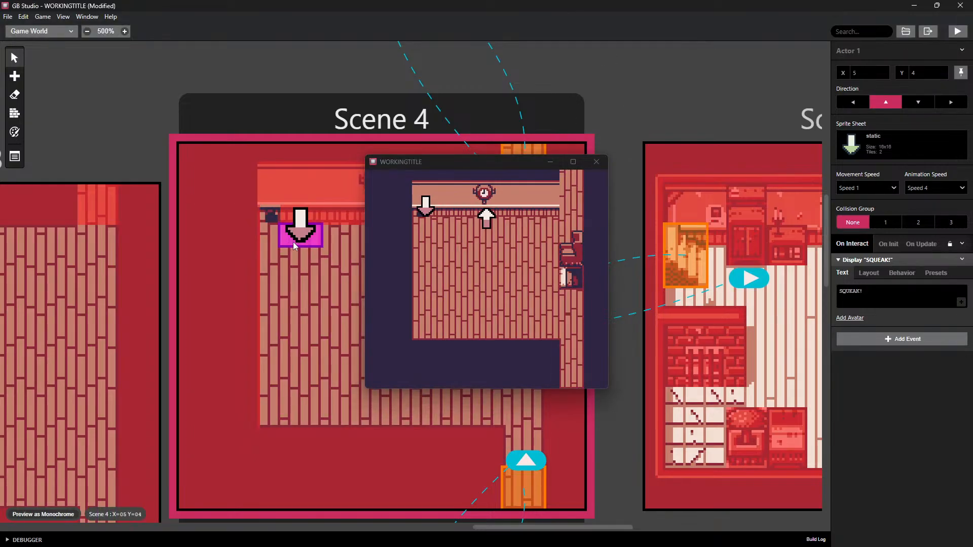
pyautogui.click(272, 221)
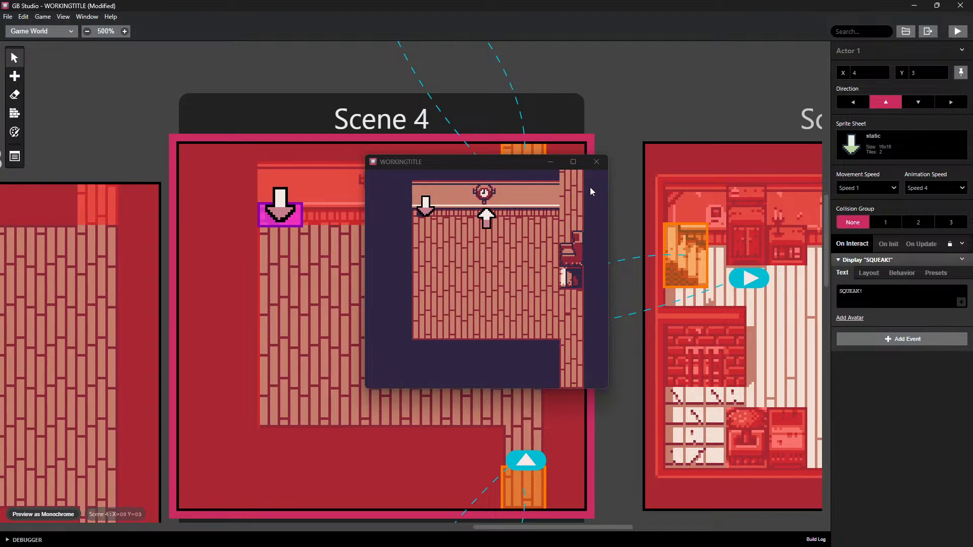
pyautogui.click(599, 162)
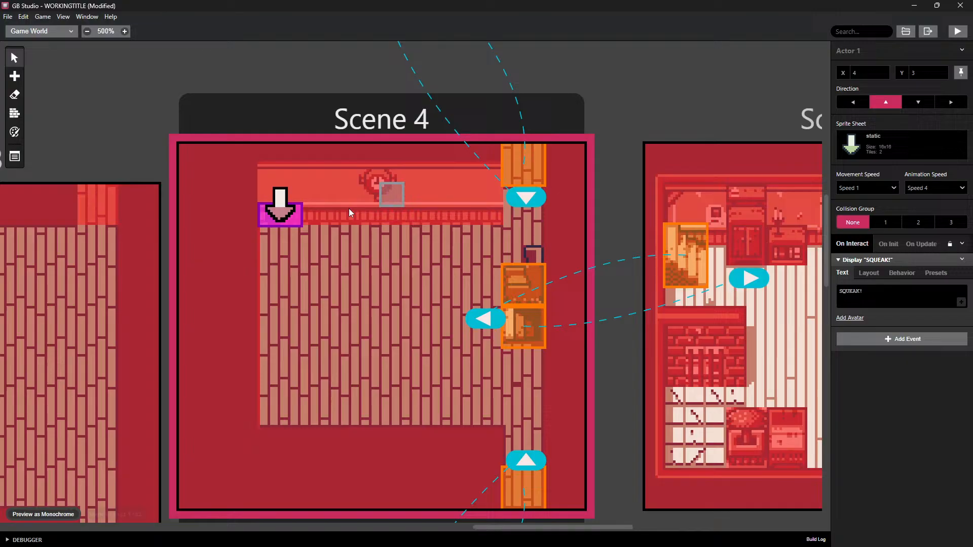
# Place a new actor on Scene 4's wall directly below the clock
pyautogui.press('a')
pyautogui.click(379, 214)
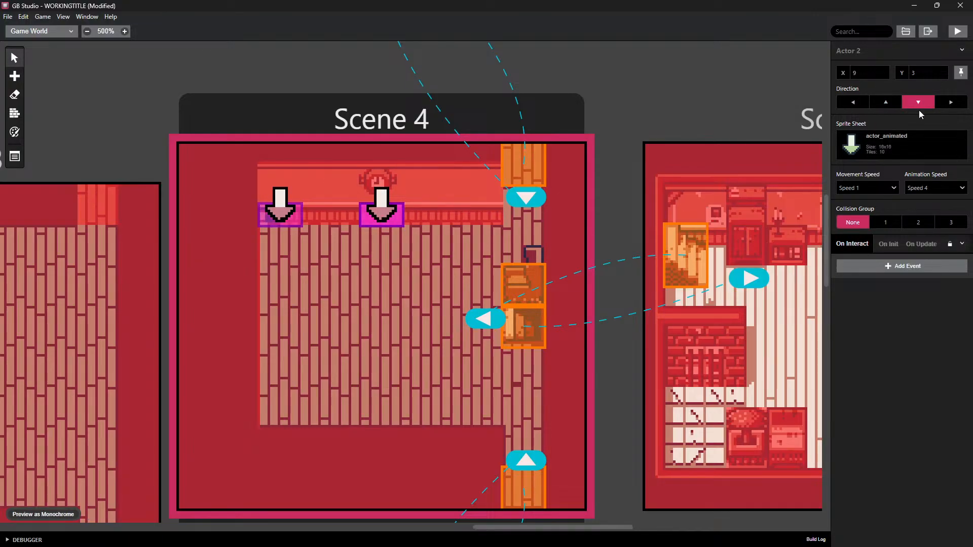
pyautogui.click(864, 266)
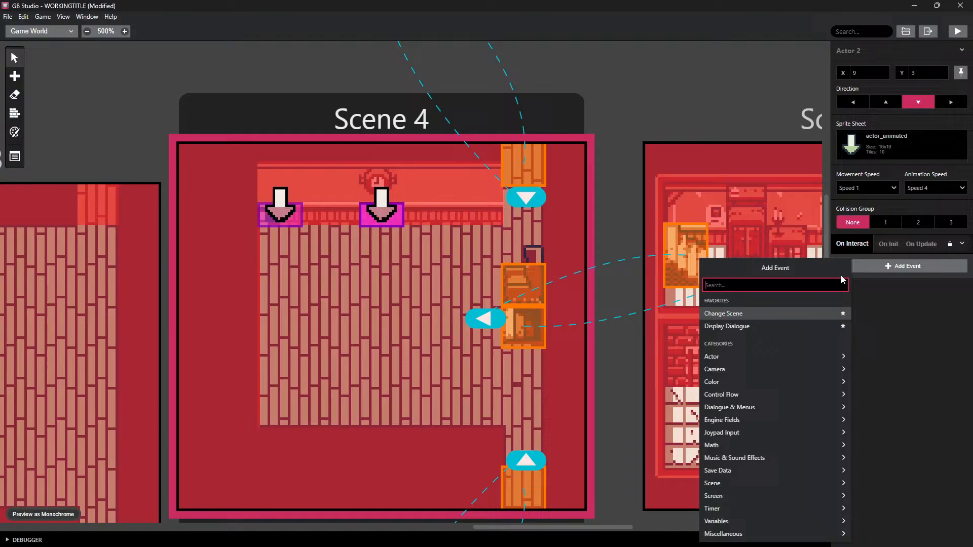
pyautogui.click(767, 313)
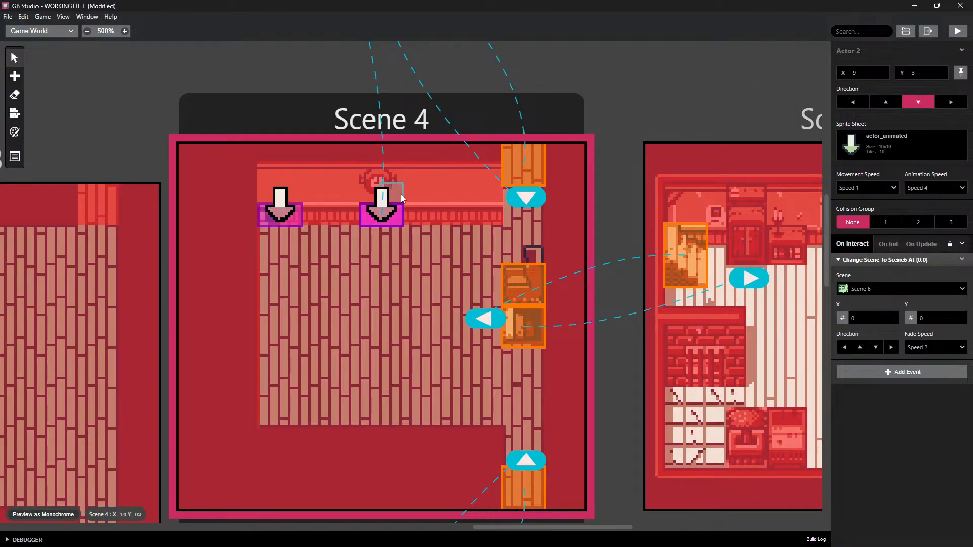
pyautogui.hotkey('ctrl', 'z')
# Add a Display Dialogue event to the clock actor's On Interact script, reading "it seems to be" and "broken ..." on two lines
pyautogui.click(877, 268)
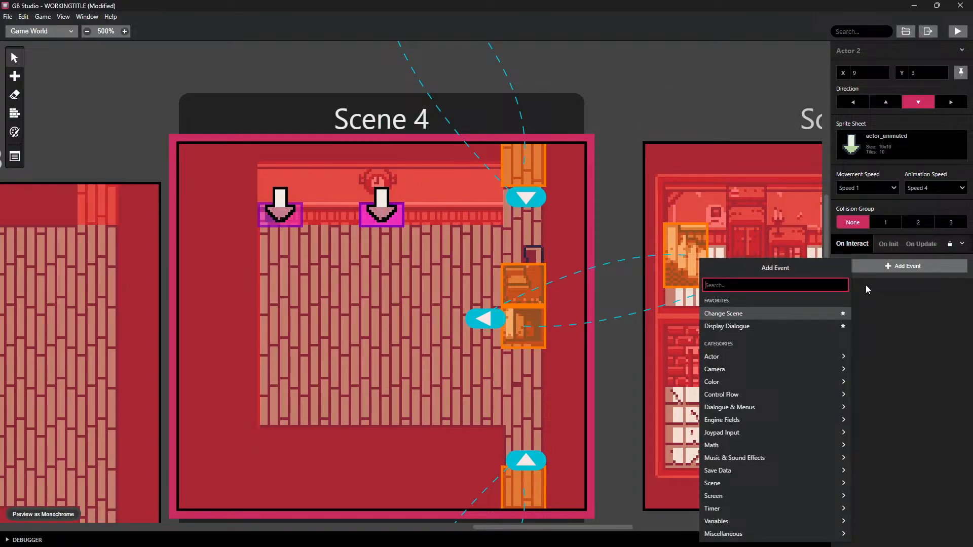
pyautogui.click(762, 328)
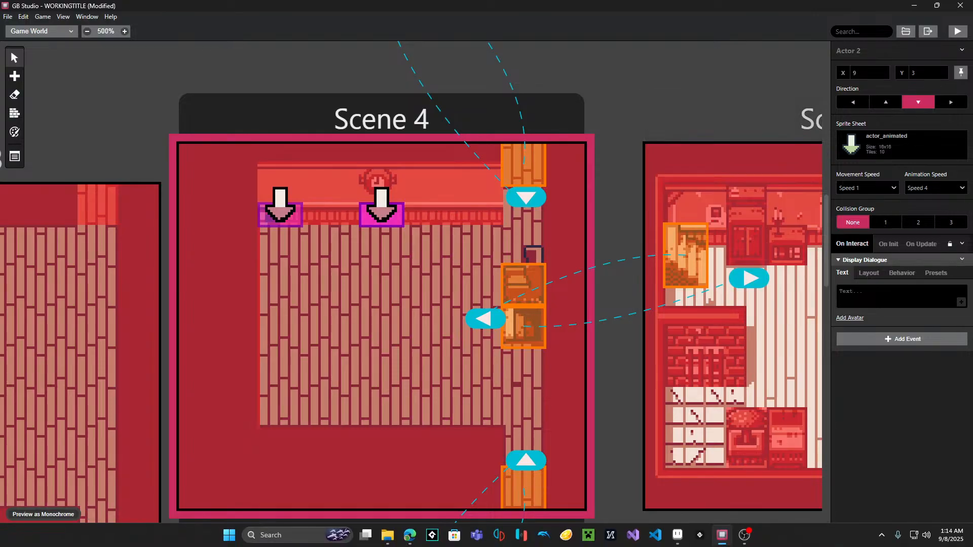
pyautogui.click(909, 297)
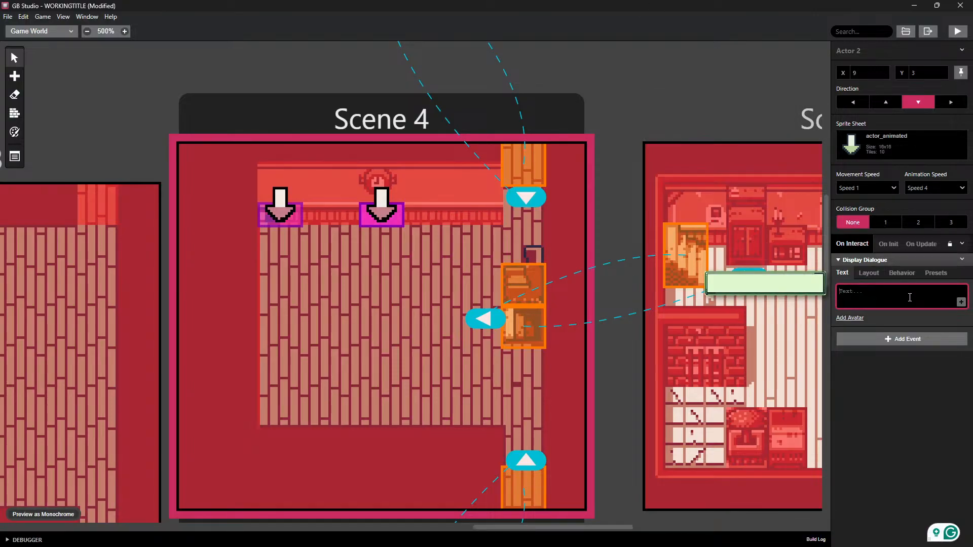
pyautogui.write('it seemsto')
pyautogui.press('BackSpace')
pyautogui.press('BackSpace')
pyautogui.press('BackSpace')
pyautogui.write('to be')
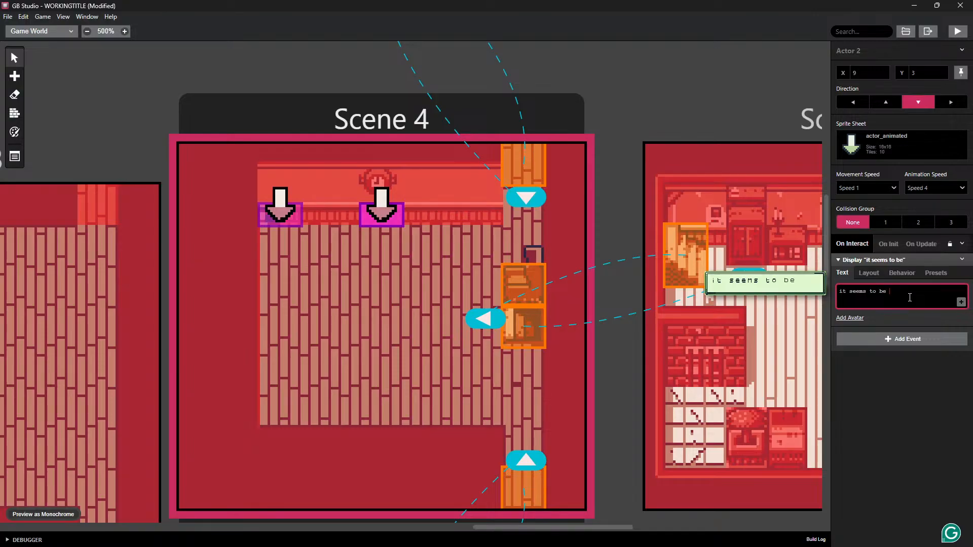
pyautogui.press('Return')
pyautogui.write('broken ...')
# Run the game again and walk the player back to Scene 4
pyautogui.click(957, 32)
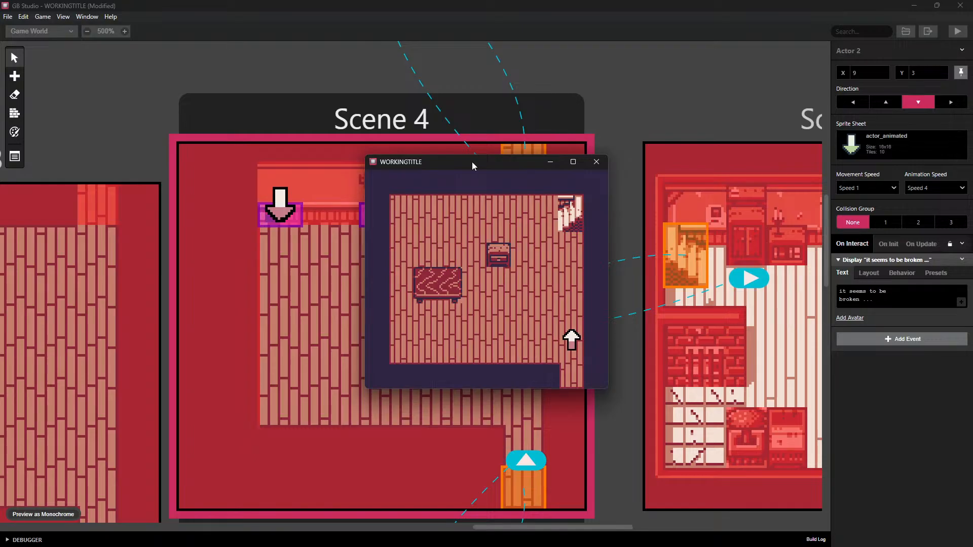
pyautogui.press('Up')
pyautogui.press('Left')
pyautogui.press('Up')
pyautogui.press('Right')
pyautogui.press('Up')
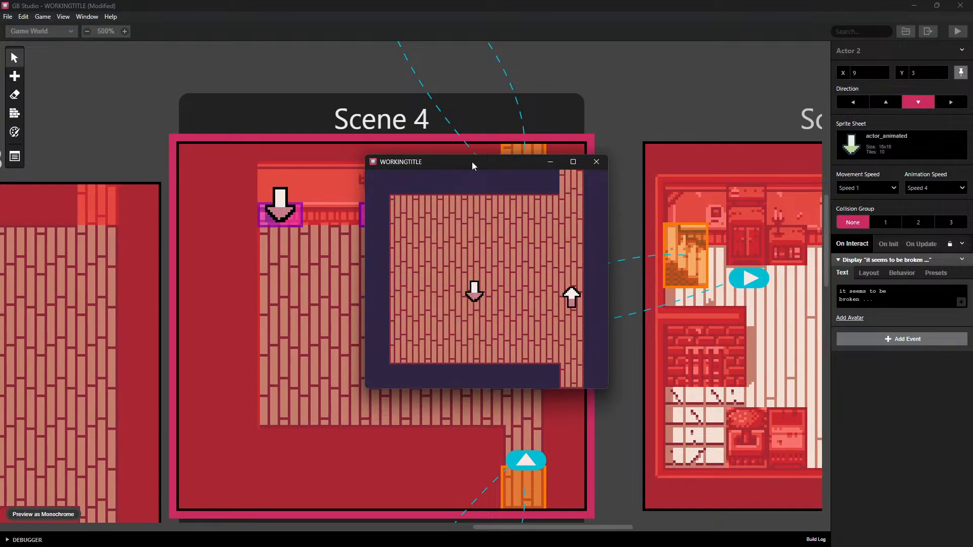
pyautogui.press('Up')
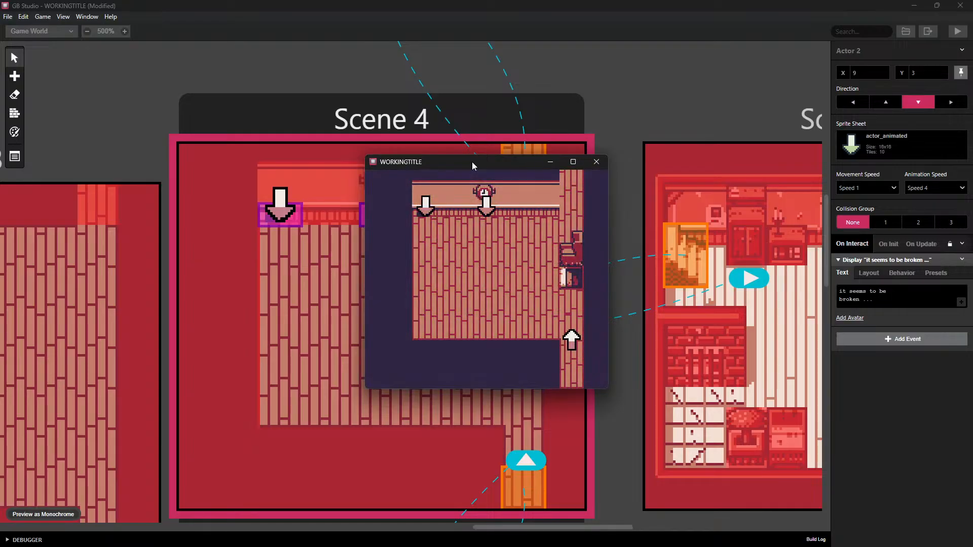
# Walk up to the clock actor, play through its dialogue, and close the playtest
pyautogui.press('Left')
pyautogui.press('Up')
pyautogui.press('z')
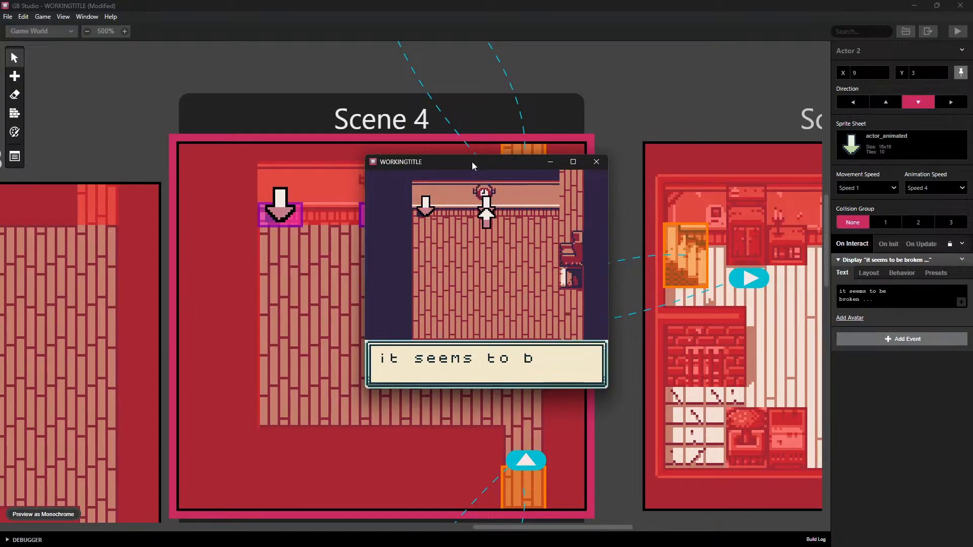
pyautogui.press('z')
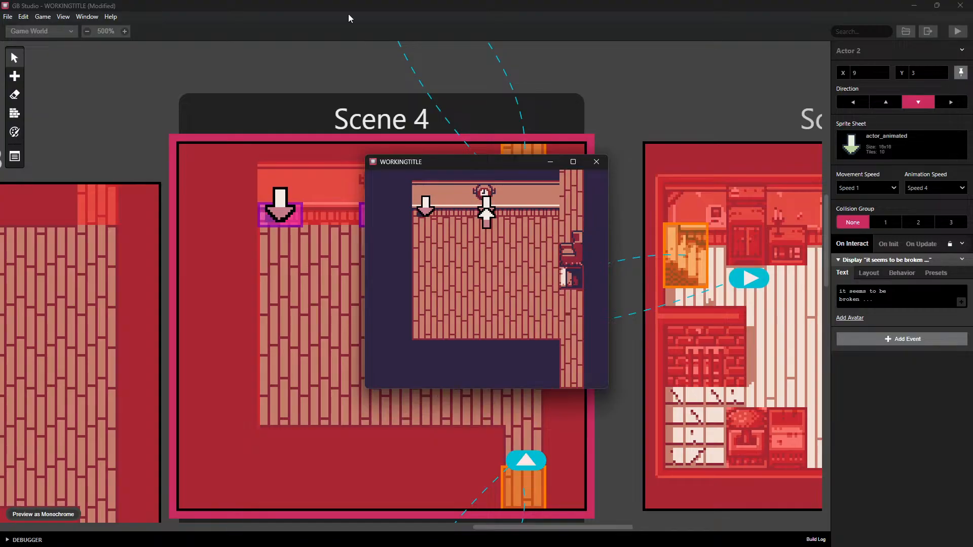
pyautogui.click(595, 161)
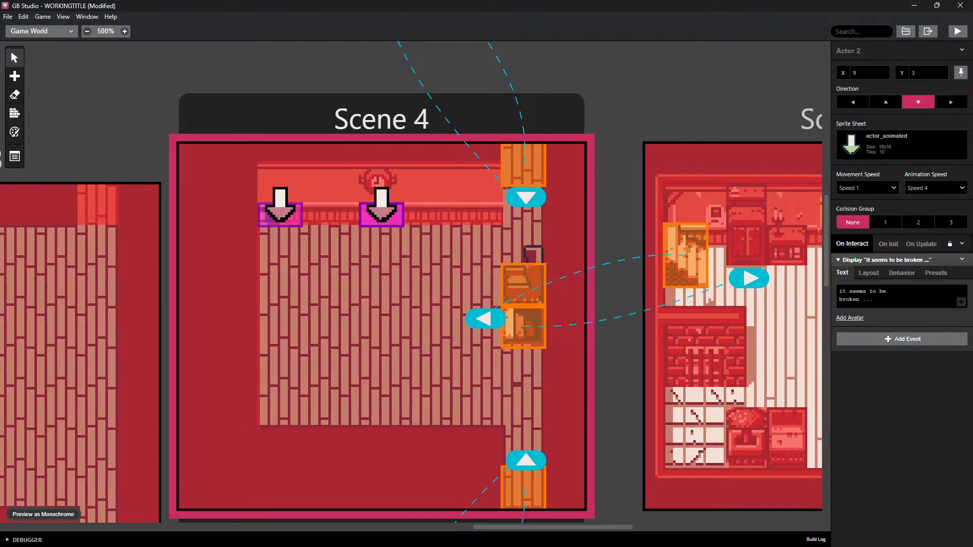
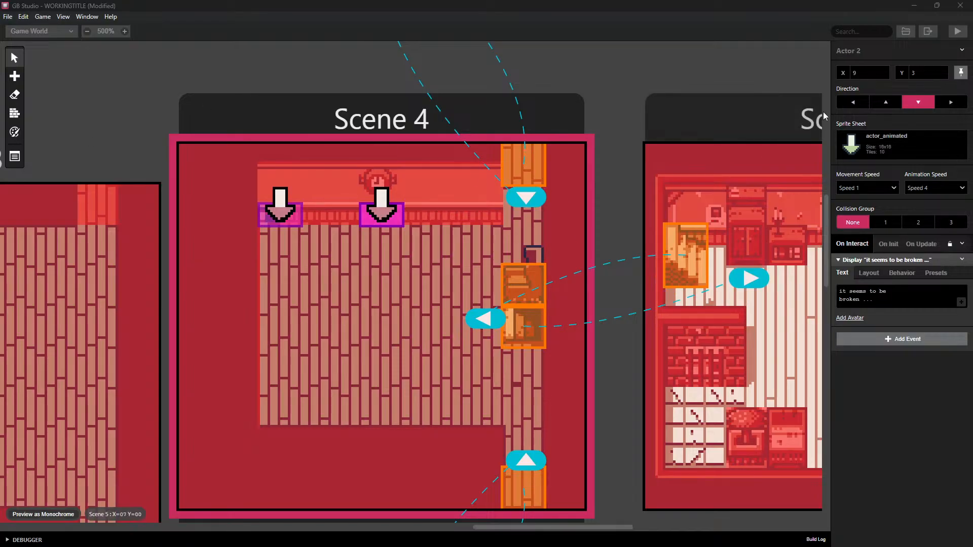
pyautogui.click(860, 150)
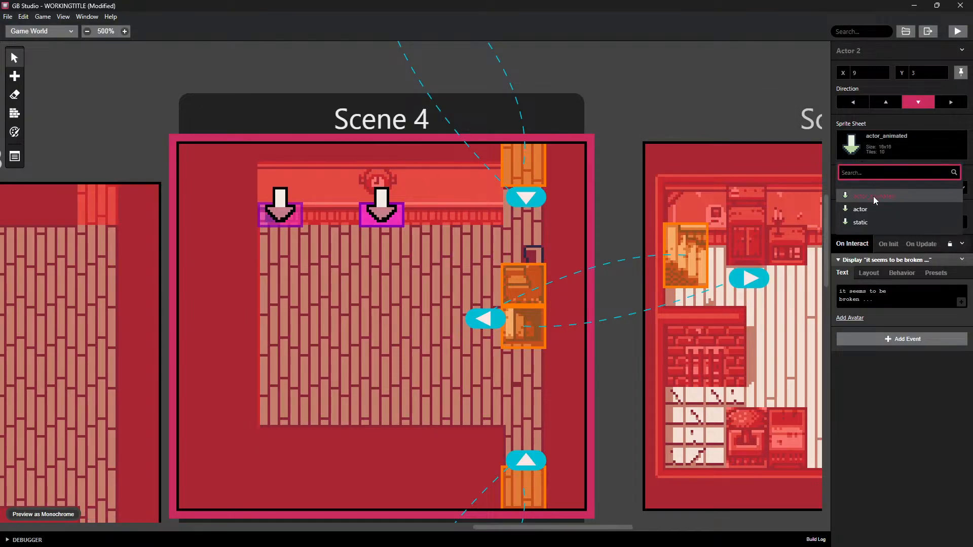
pyautogui.click(883, 466)
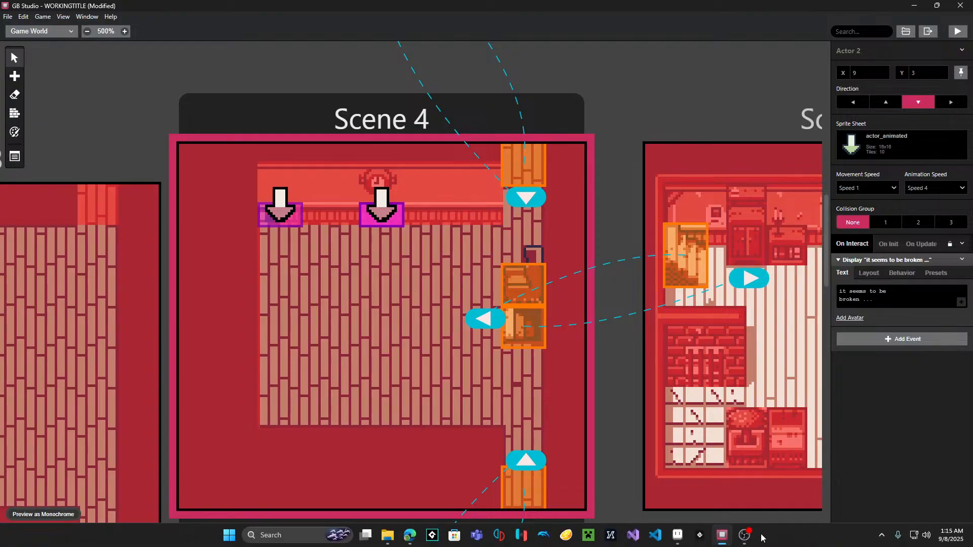
# Switch to Aseprite and create a new 16 × 16 px RGBA sprite with a transparent background
pyautogui.click(703, 538)
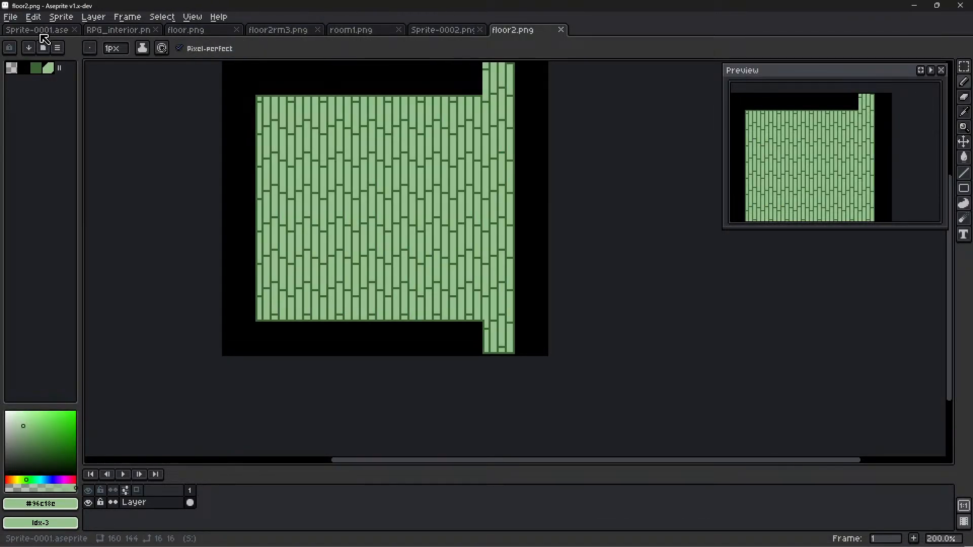
pyautogui.click(10, 17)
pyautogui.click(20, 32)
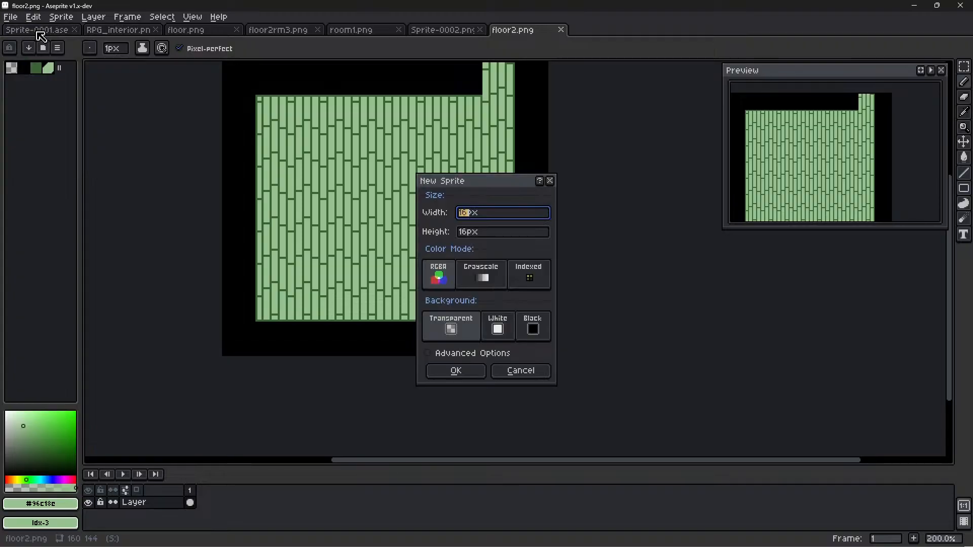
pyautogui.click(455, 372)
pyautogui.scroll(8, 526, 268)
pyautogui.scroll(1, 561, 210)
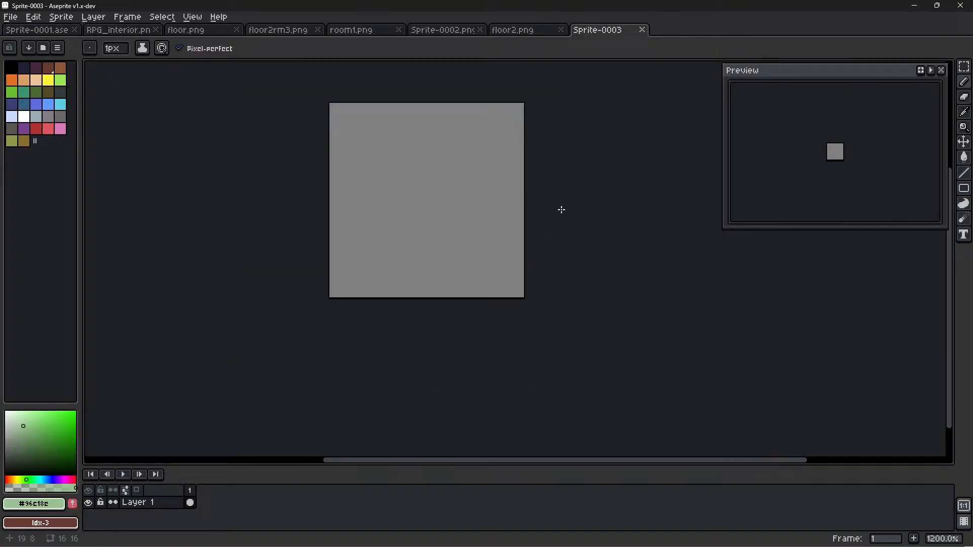
# Arrange Aseprite and GB Studio side by side
pyautogui.moveTo(699, 6); pyautogui.dragTo(4, 167)
pyautogui.click(552, 164)
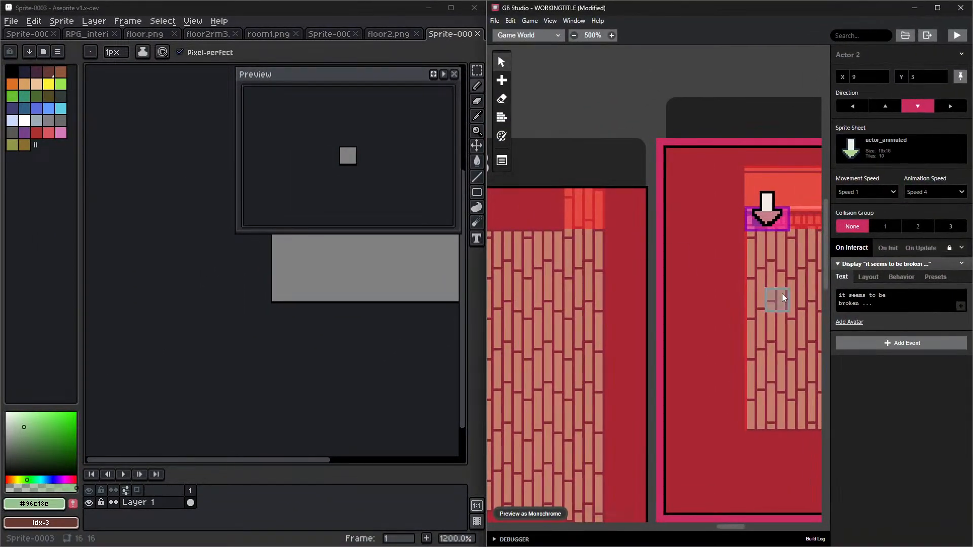
# Delete the actor covering Scene 4's wall hole and bring the hole into close view as a drawing reference
pyautogui.rightClick(770, 216)
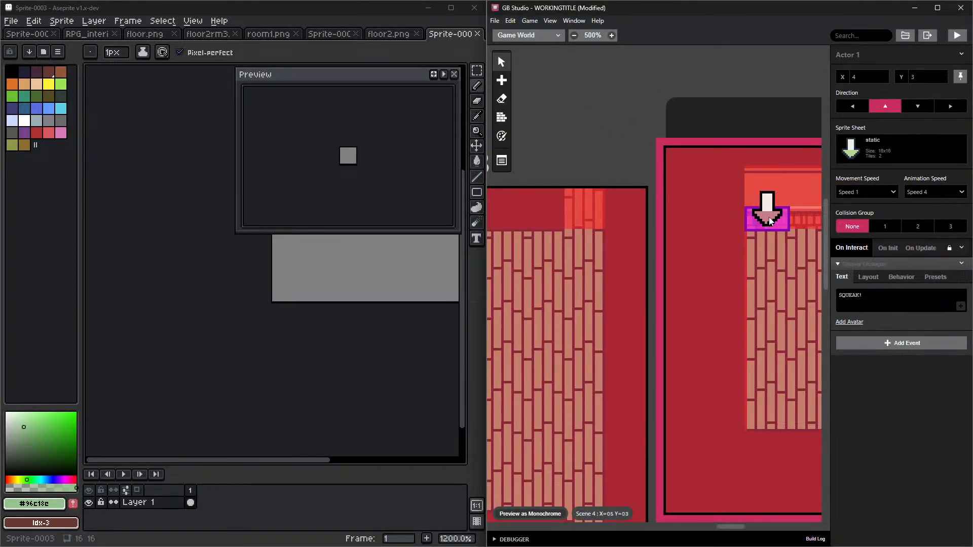
pyautogui.click(782, 225)
pyautogui.keyDown('ctrl'); pyautogui.scroll(3, 759, 223); pyautogui.keyUp('ctrl')
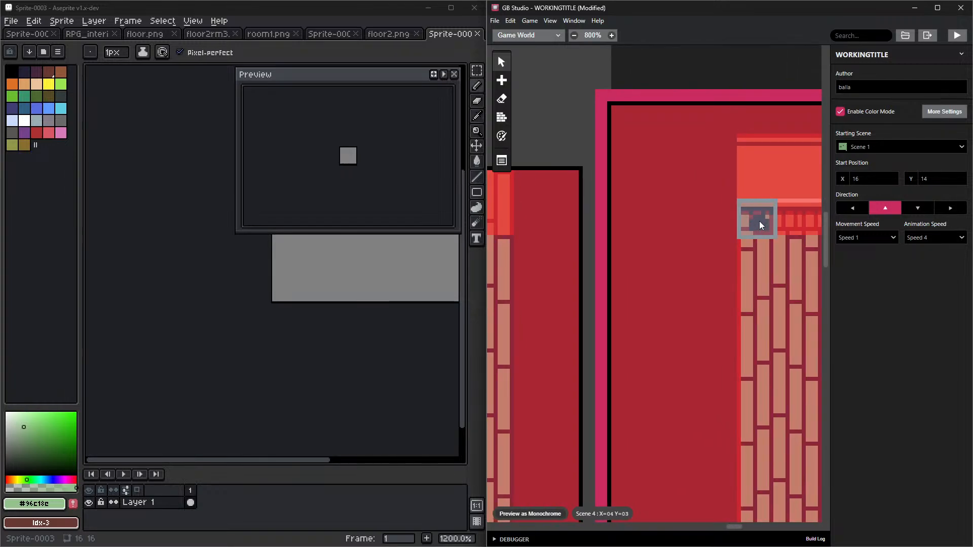
pyautogui.scroll(-5, 765, 230)
pyautogui.scroll(-5, 754, 282)
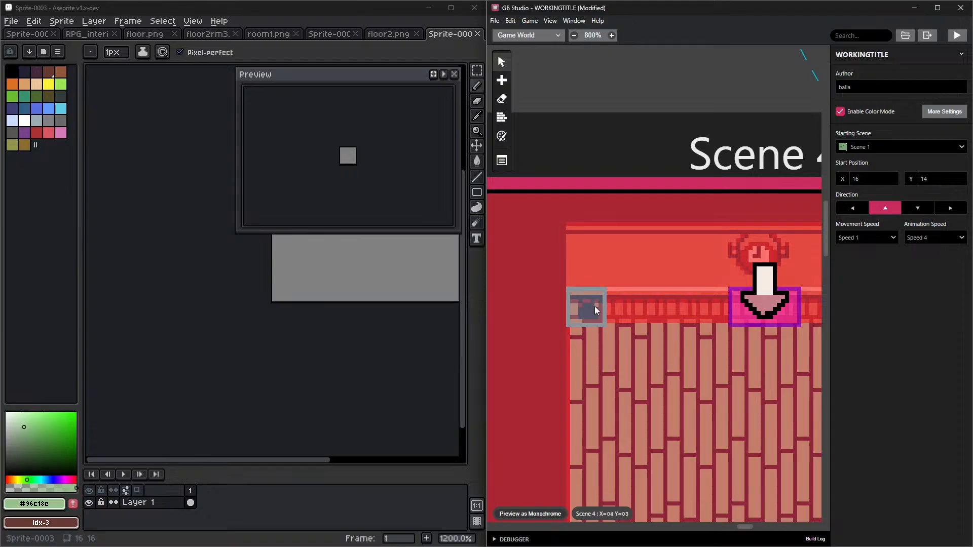
# Widen the Aseprite window and draw a black mouse-hole shape about 5 × 4 px in the lower middle of the sprite
pyautogui.scroll(1, 353, 173)
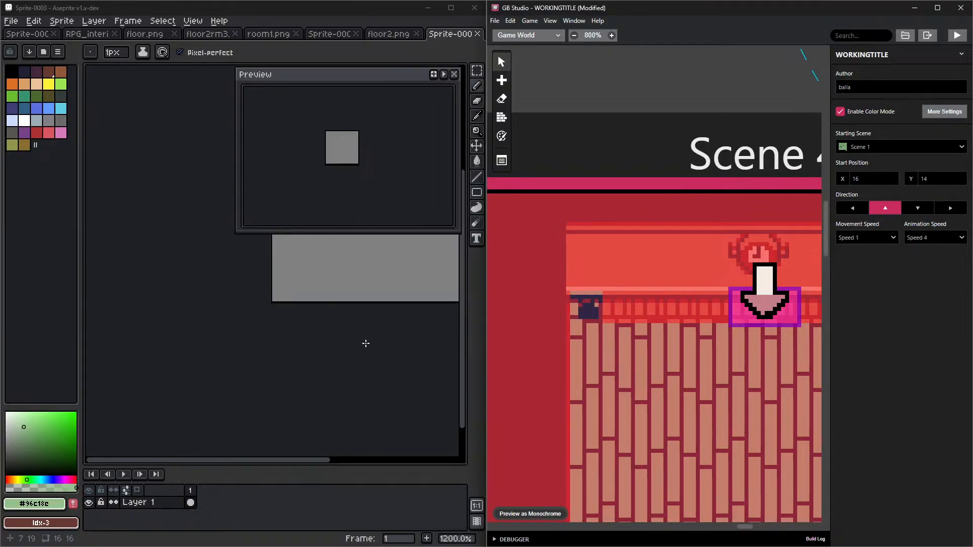
pyautogui.moveTo(342, 344); pyautogui.dragTo(243, 410, button='middle')
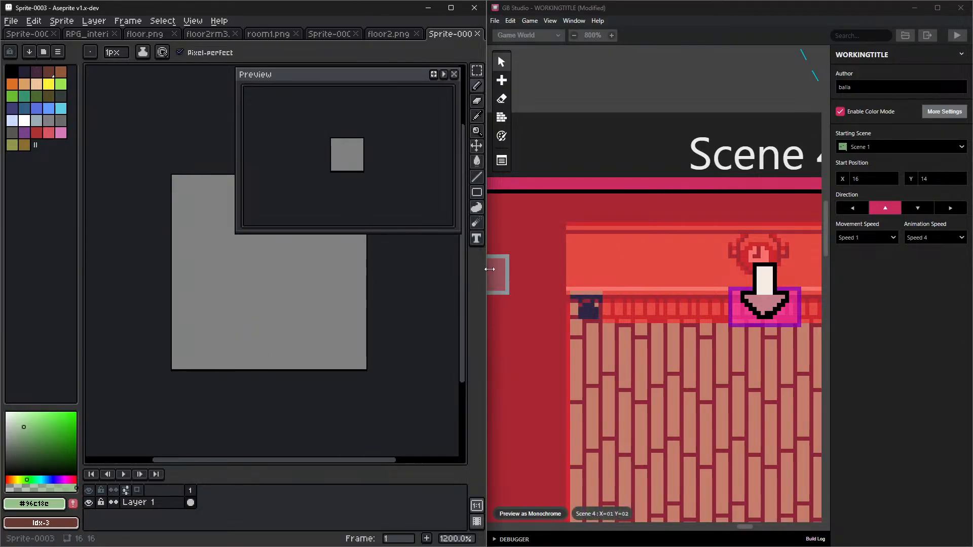
pyautogui.moveTo(487, 267); pyautogui.dragTo(641, 268)
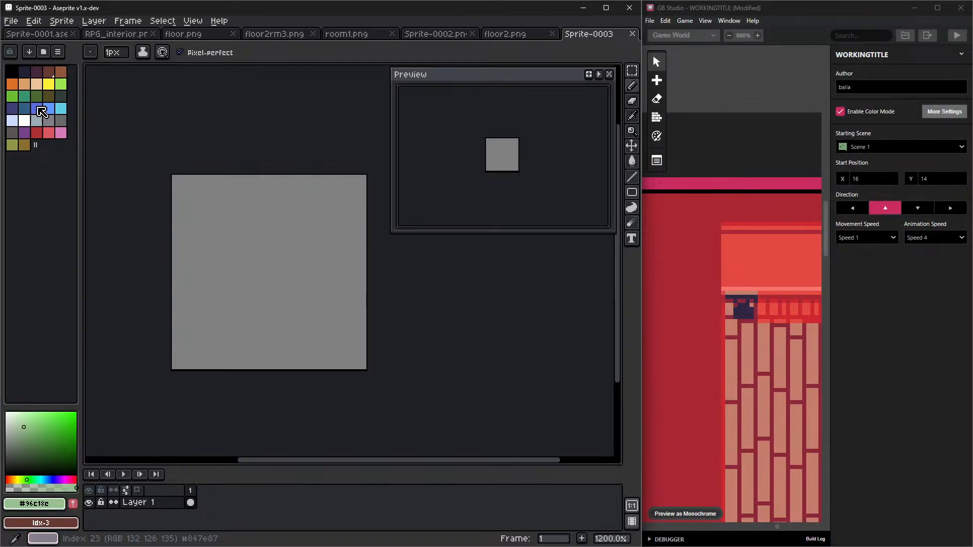
pyautogui.click(10, 71)
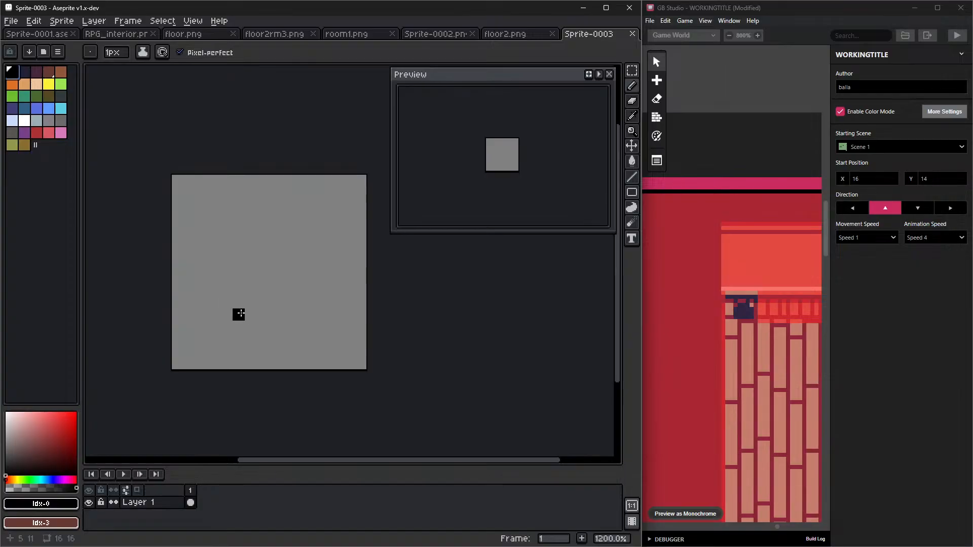
pyautogui.moveTo(240, 314)
pyautogui.mouseDown()
pyautogui.moveTo(290, 317)
pyautogui.moveTo(290, 292)
pyautogui.mouseUp()
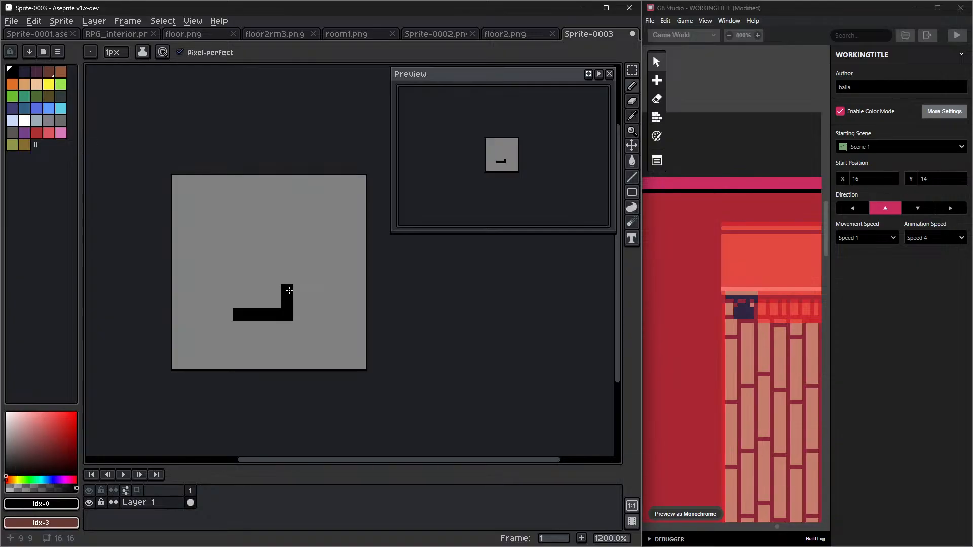
pyautogui.moveTo(275, 278)
pyautogui.mouseDown()
pyautogui.moveTo(250, 290)
pyautogui.moveTo(250, 279)
pyautogui.moveTo(235, 285)
pyautogui.moveTo(235, 300)
pyautogui.moveTo(263, 291)
pyautogui.moveTo(275, 302)
pyautogui.mouseUp()
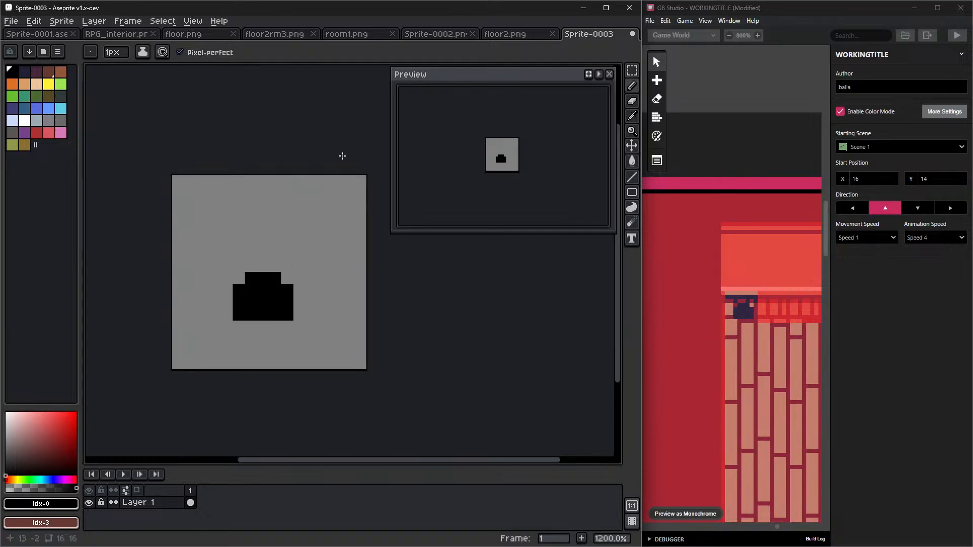
# Save the sprite as mousehole.png in the root of New Volume (S:)
pyautogui.click(12, 20)
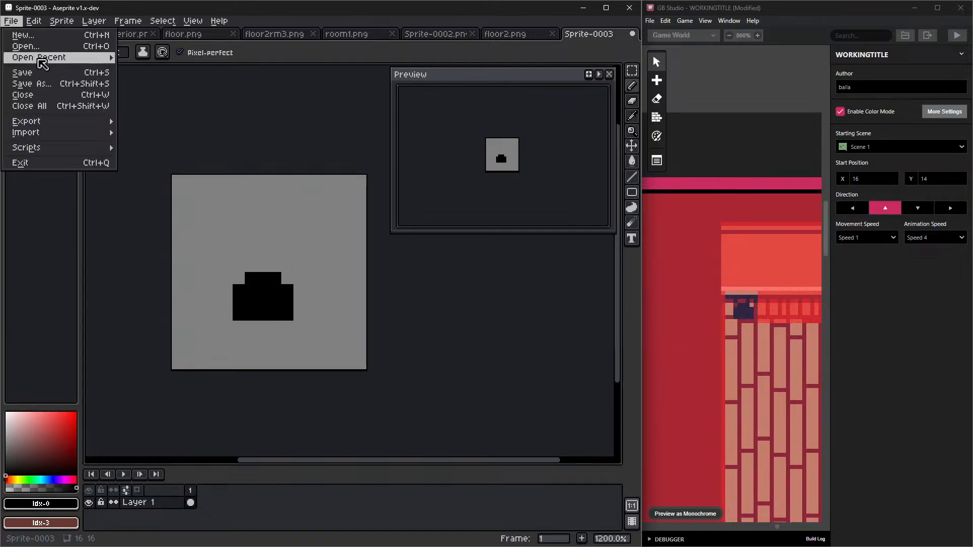
pyautogui.click(45, 84)
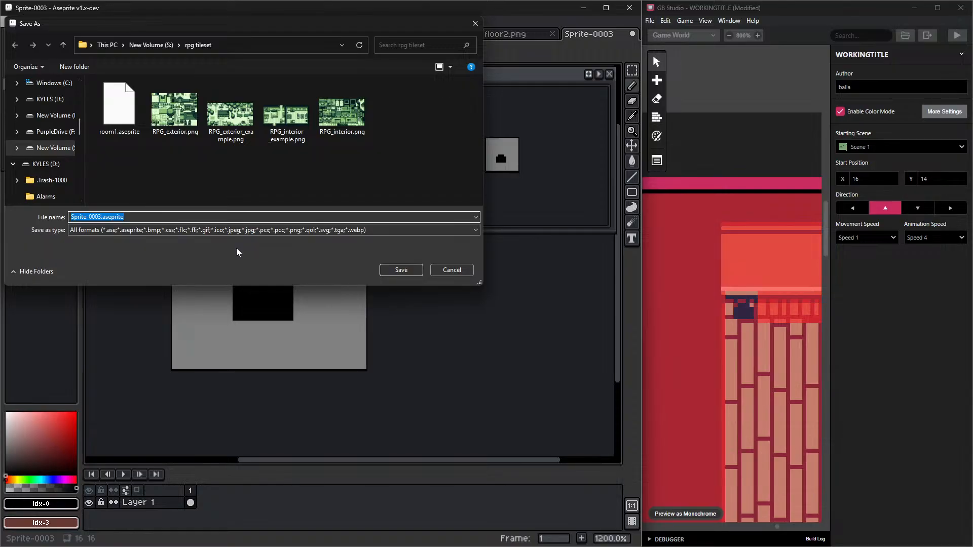
pyautogui.write('mousehole.png')
pyautogui.click(63, 45)
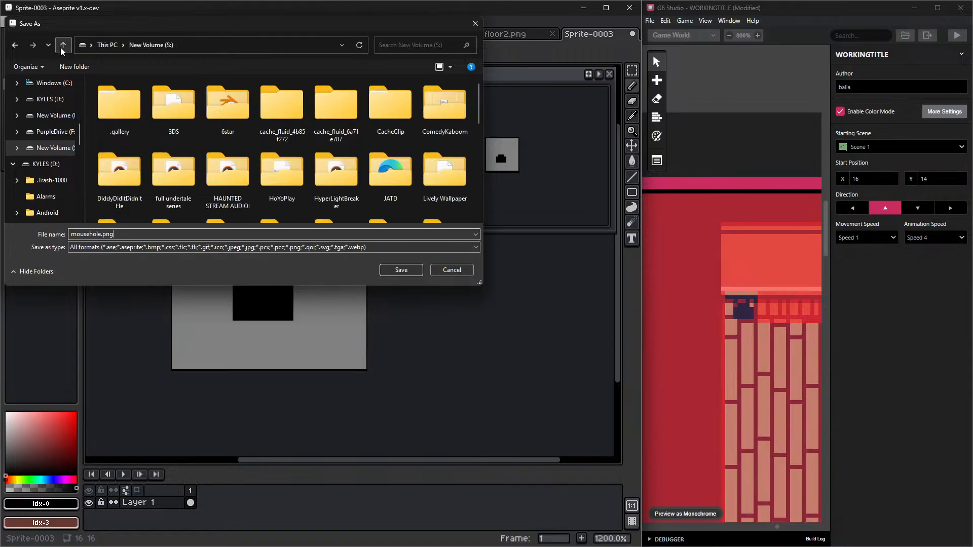
pyautogui.click(385, 269)
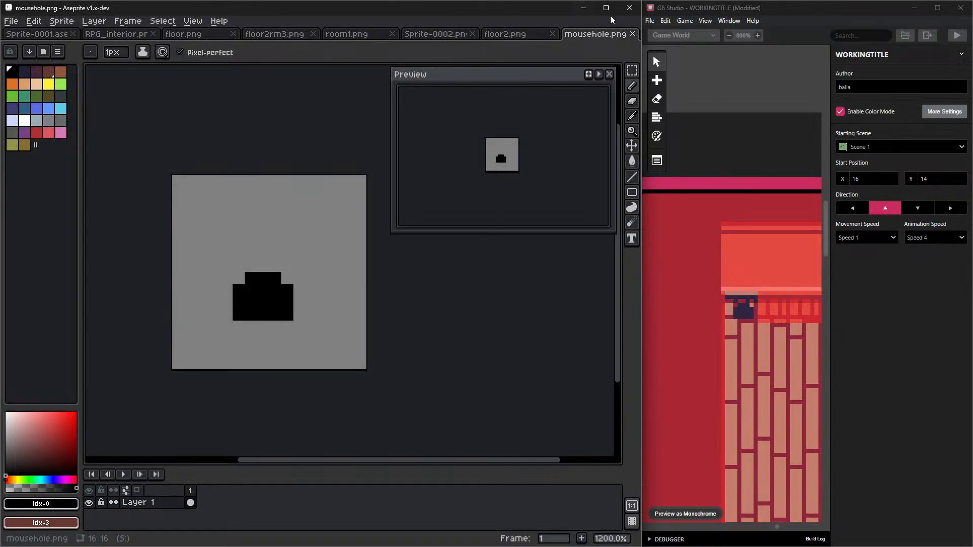
# Maximize GB Studio and place a new actor over Scene 4's wall hole at X 4, Y 3
pyautogui.doubleClick(692, 9)
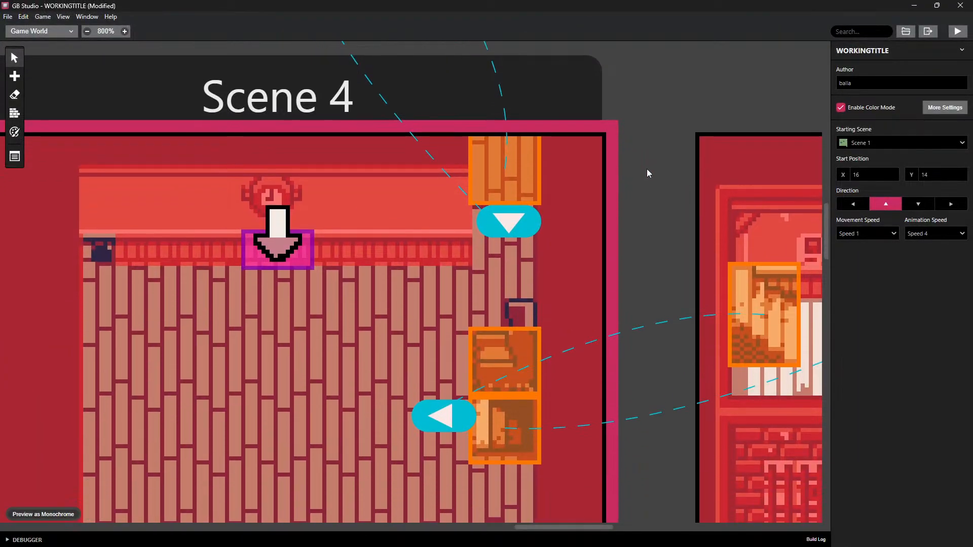
pyautogui.scroll(-3, 643, 177)
pyautogui.moveTo(637, 190); pyautogui.dragTo(745, 224, button='middle')
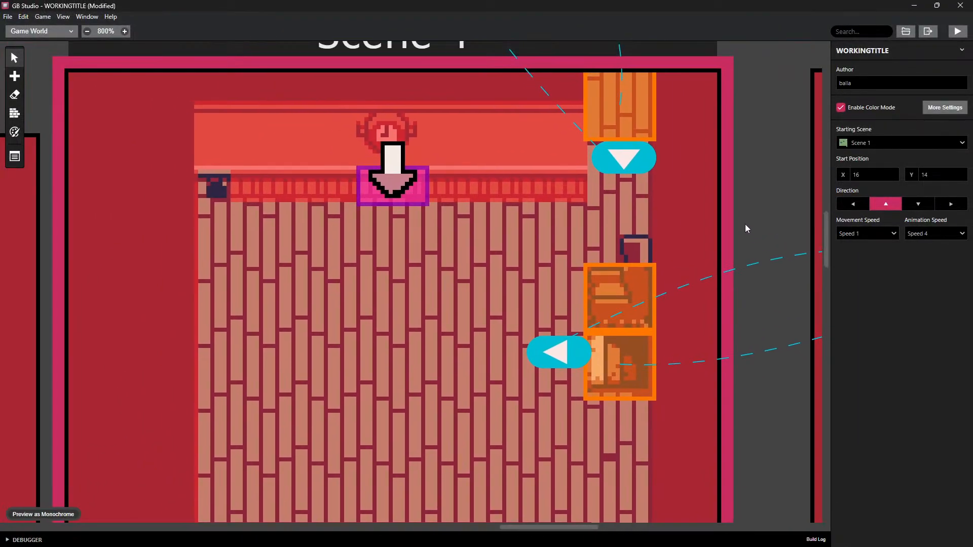
pyautogui.press('a')
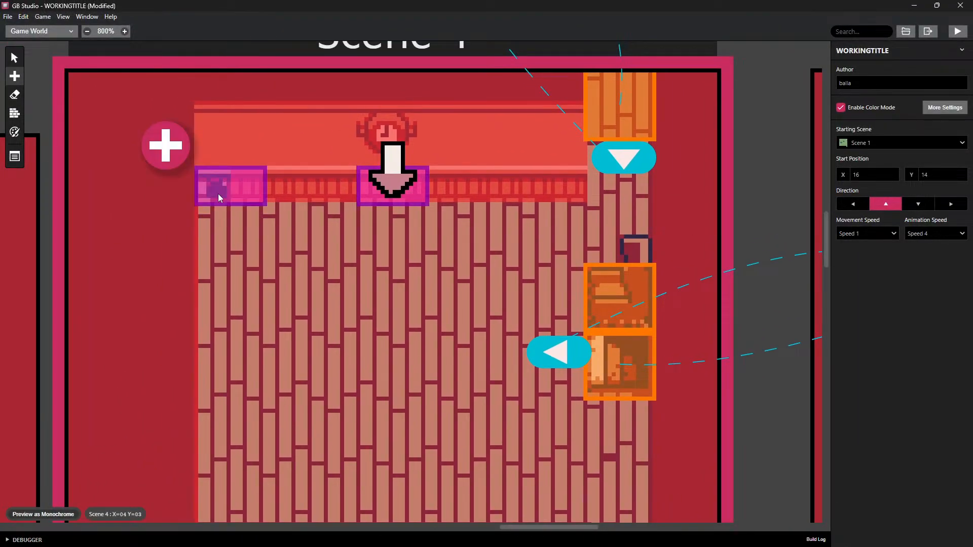
pyautogui.click(209, 196)
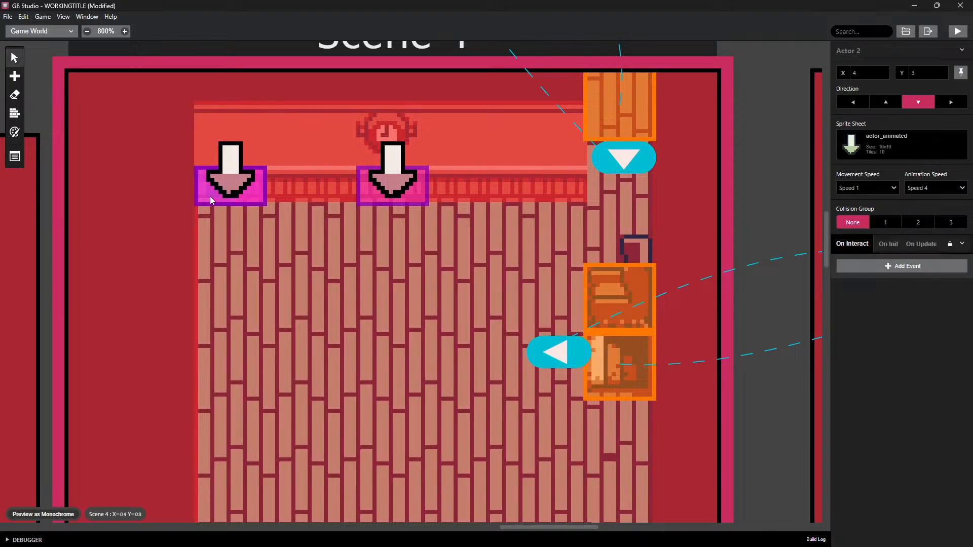
# Add mousehole.png to the project's sprites through its folder and set mousehole as the new actor's sprite sheet
pyautogui.click(910, 133)
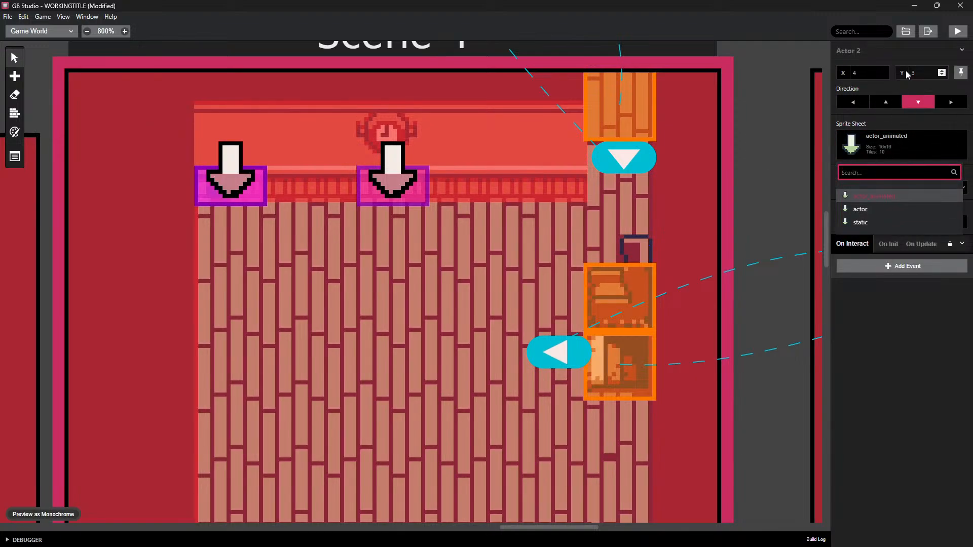
pyautogui.click(863, 222)
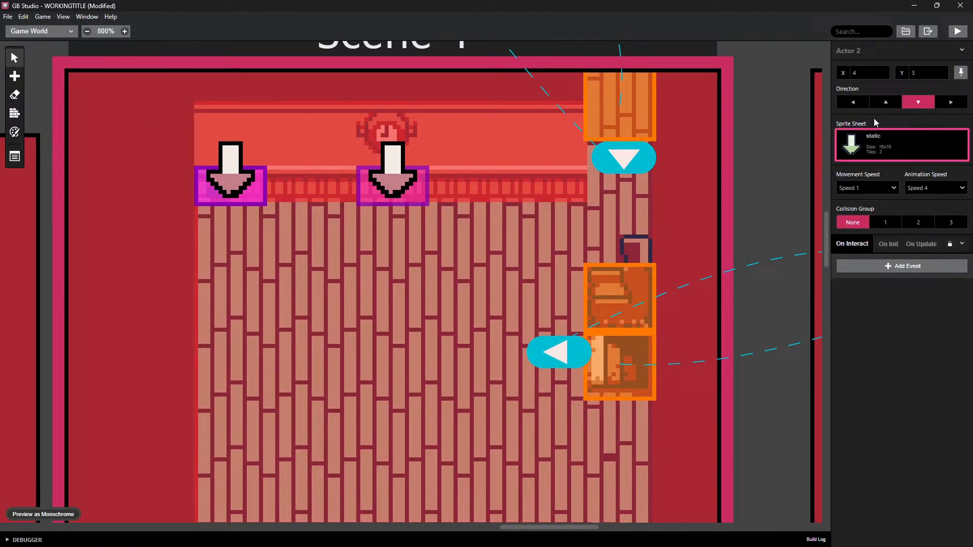
pyautogui.click(910, 32)
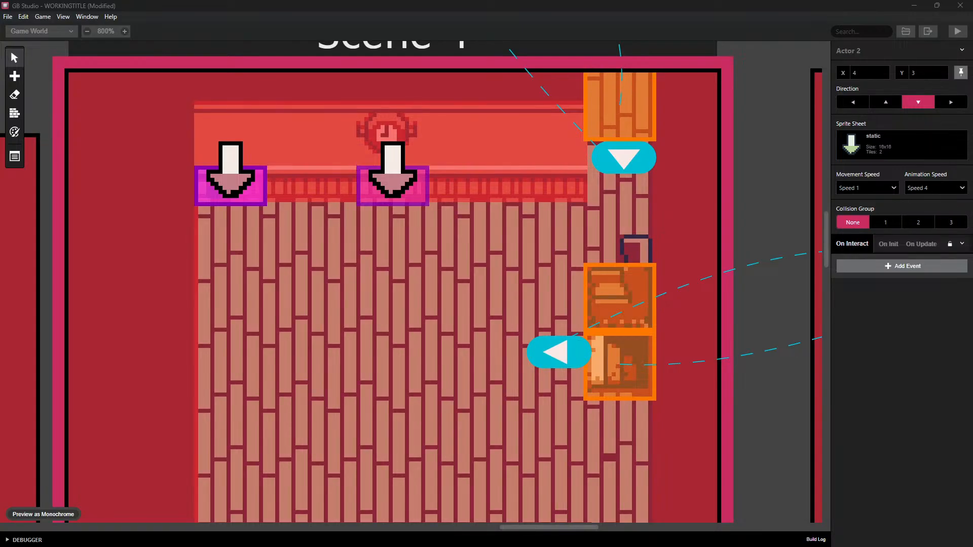
pyautogui.click(911, 147)
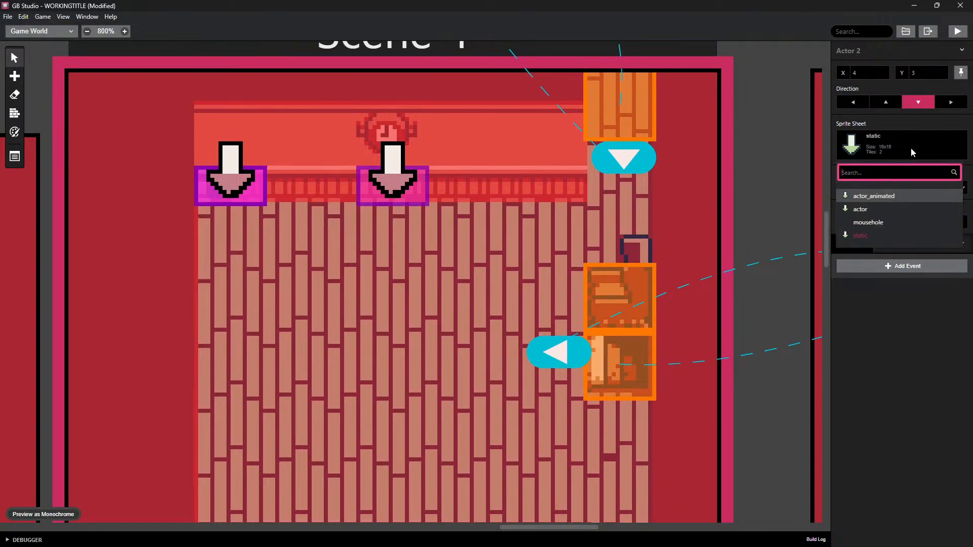
pyautogui.click(867, 222)
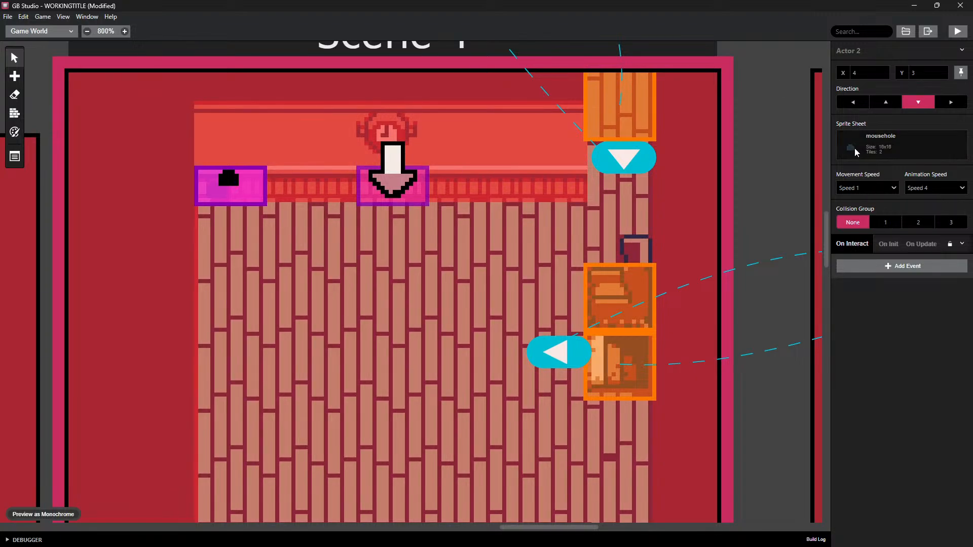
pyautogui.scroll(2, 269, 282)
pyautogui.scroll(-3, 365, 206)
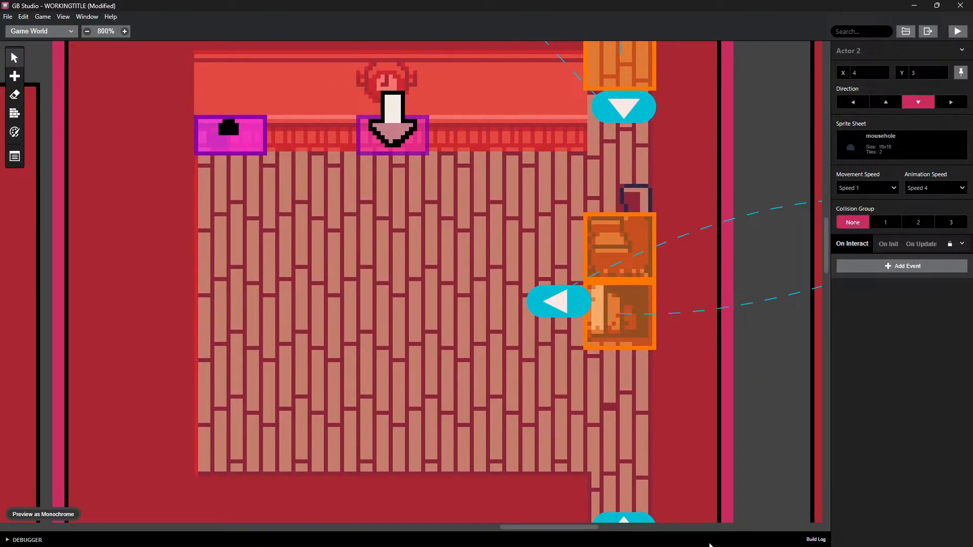
# Switch to Aseprite, erase the entire black shape from the sprite, and save mousehole.png as a blank transparent image
pyautogui.moveTo(708, 546)
pyautogui.click(677, 535)
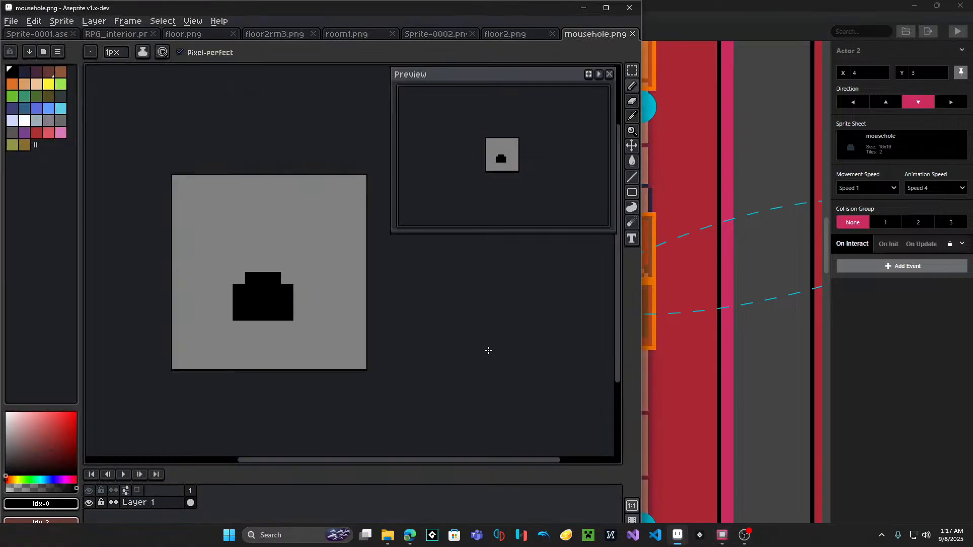
pyautogui.press('e')
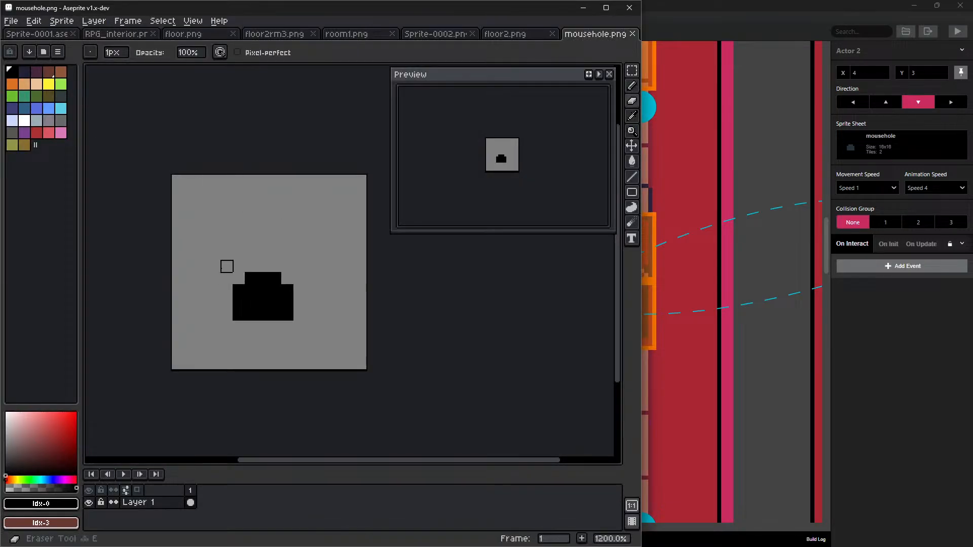
pyautogui.moveTo(226, 265)
pyautogui.mouseDown()
pyautogui.moveTo(274, 278)
pyautogui.moveTo(252, 315)
pyautogui.mouseUp()
pyautogui.click(11, 21)
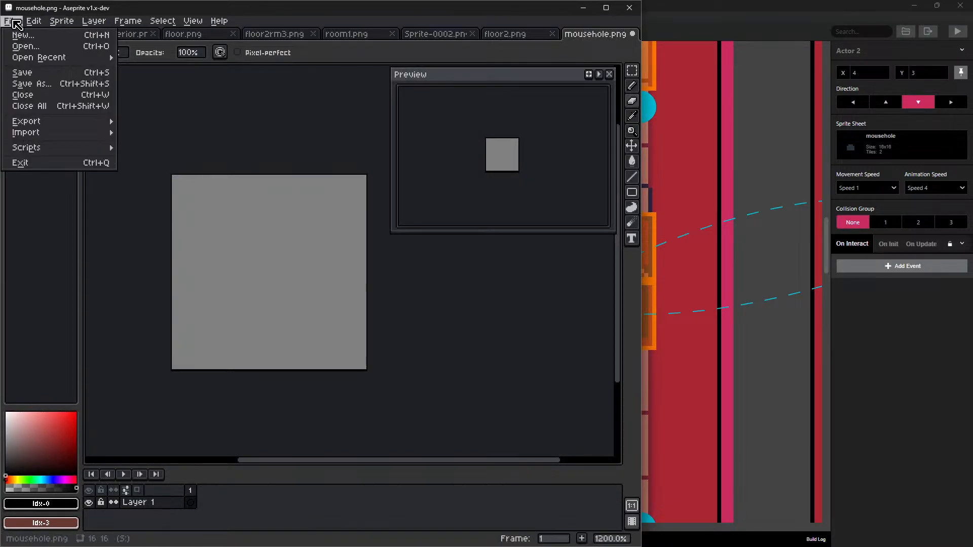
pyautogui.click(37, 76)
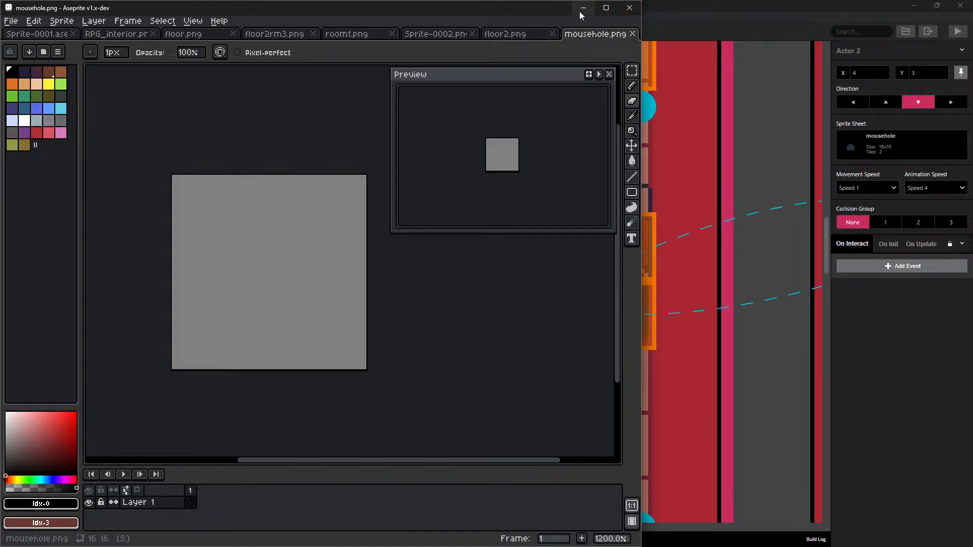
# Return to GB Studio, replace the project's mousehole.png with the blank version, and reassign mousehole to the wall-hole actor
pyautogui.click(583, 8)
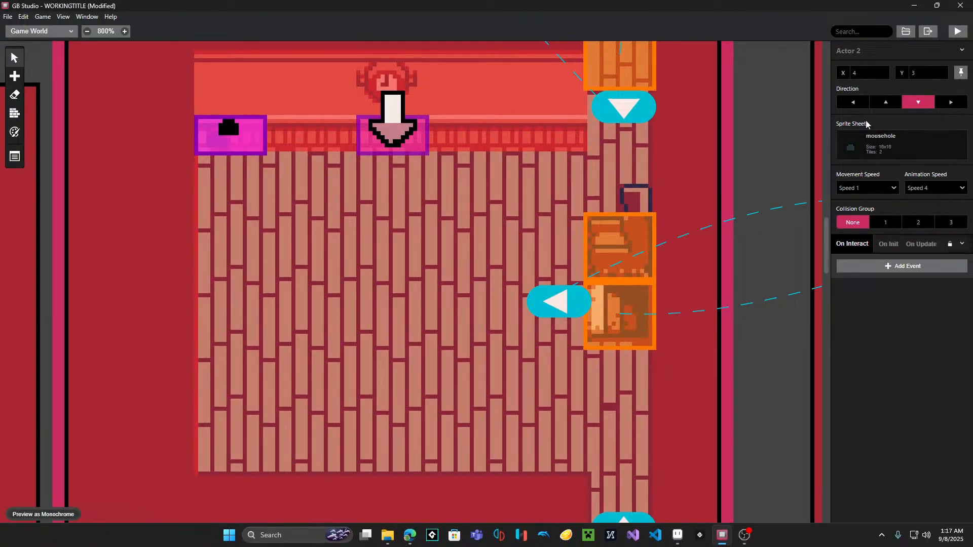
pyautogui.click(903, 34)
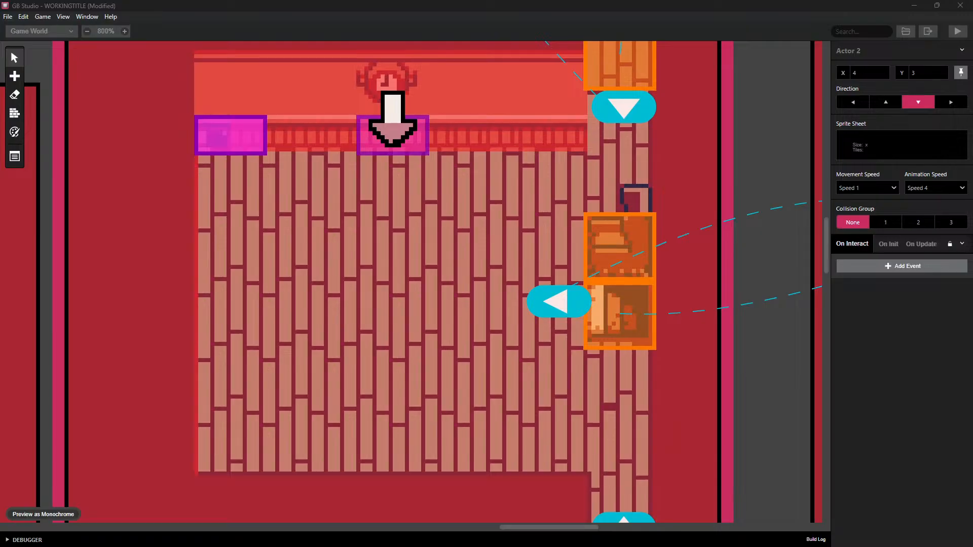
pyautogui.click(856, 146)
pyautogui.click(867, 223)
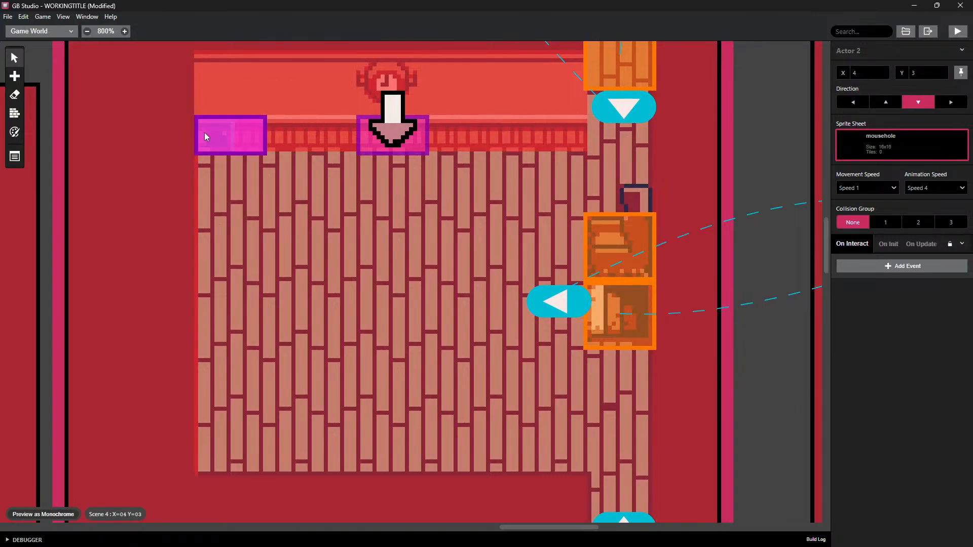
# Open mousehole.png from File Explorer in the image viewer to check its contents, and close it
pyautogui.click(878, 268)
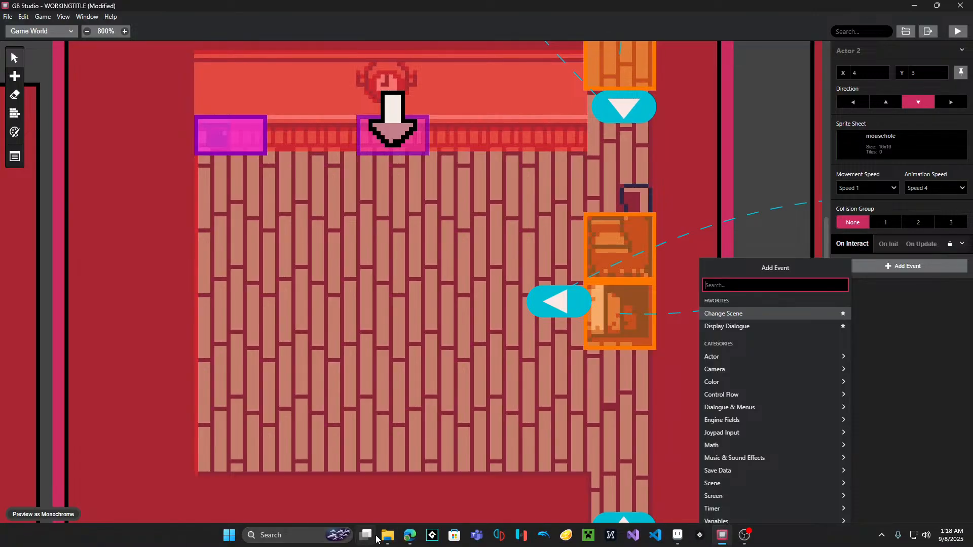
pyautogui.moveTo(387, 535)
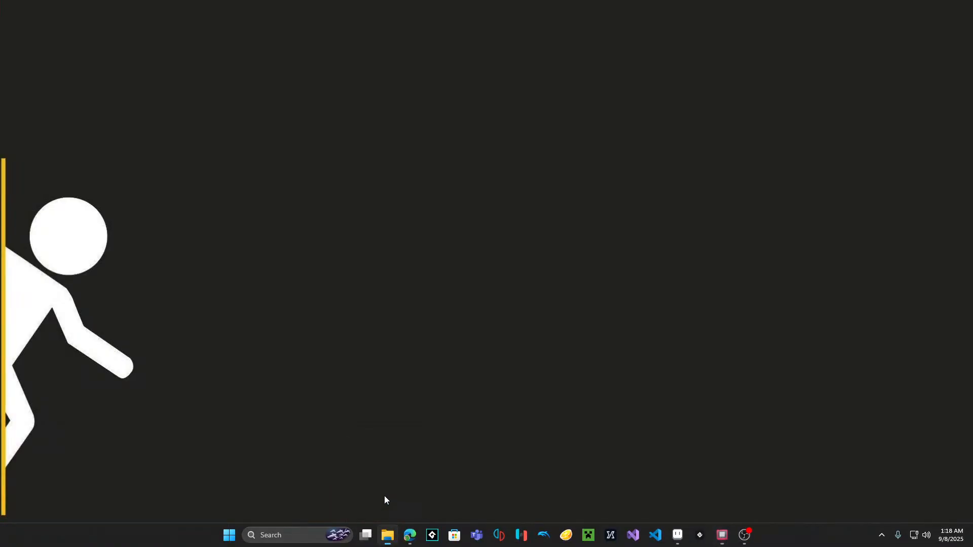
pyautogui.click(384, 495)
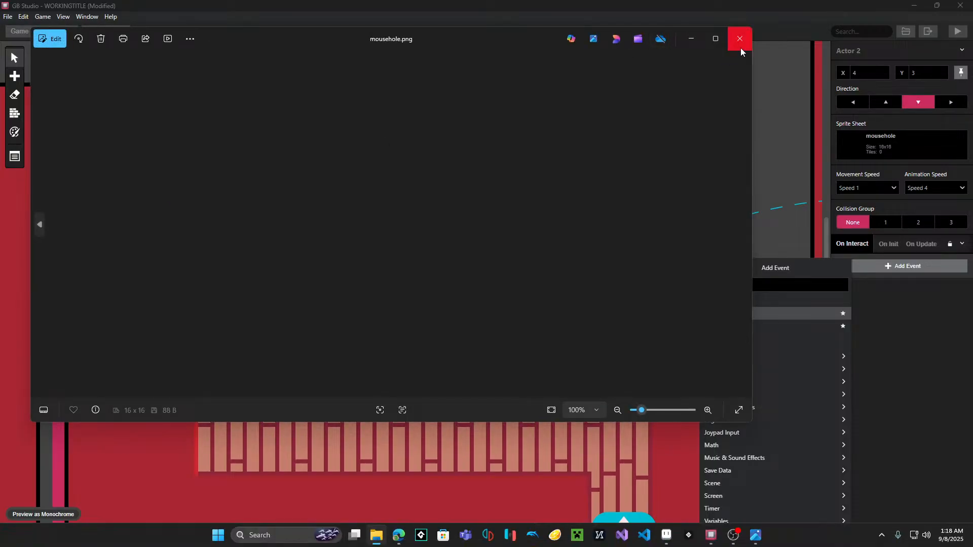
pyautogui.click(740, 47)
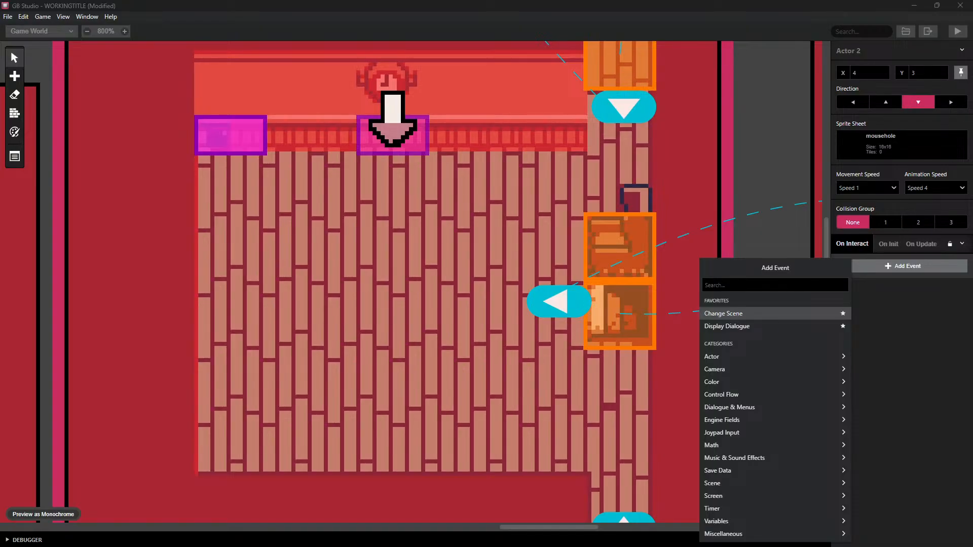
pyautogui.click(313, 184)
# Select mousehole again as the wall-hole actor's sprite sheet and reload the project's assets
pyautogui.click(892, 150)
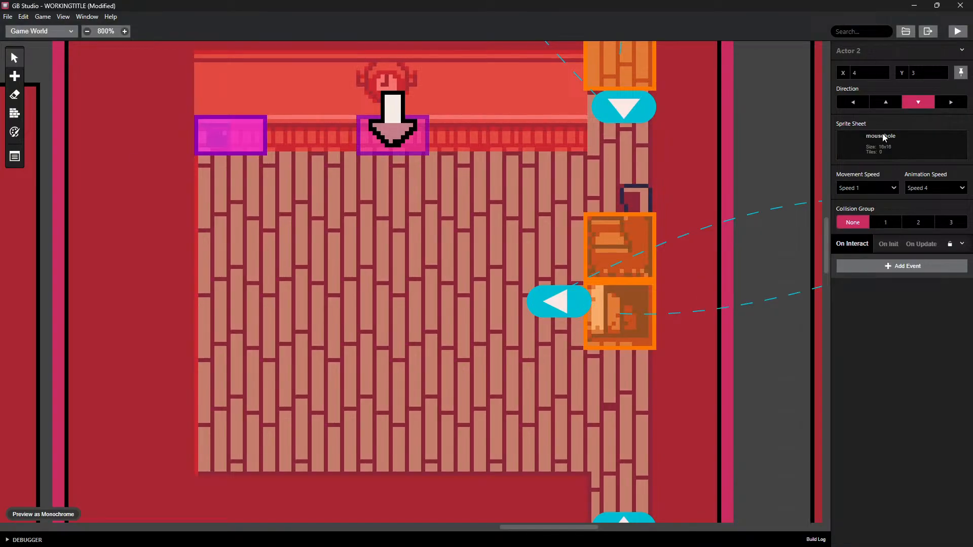
pyautogui.click(863, 138)
pyautogui.click(858, 222)
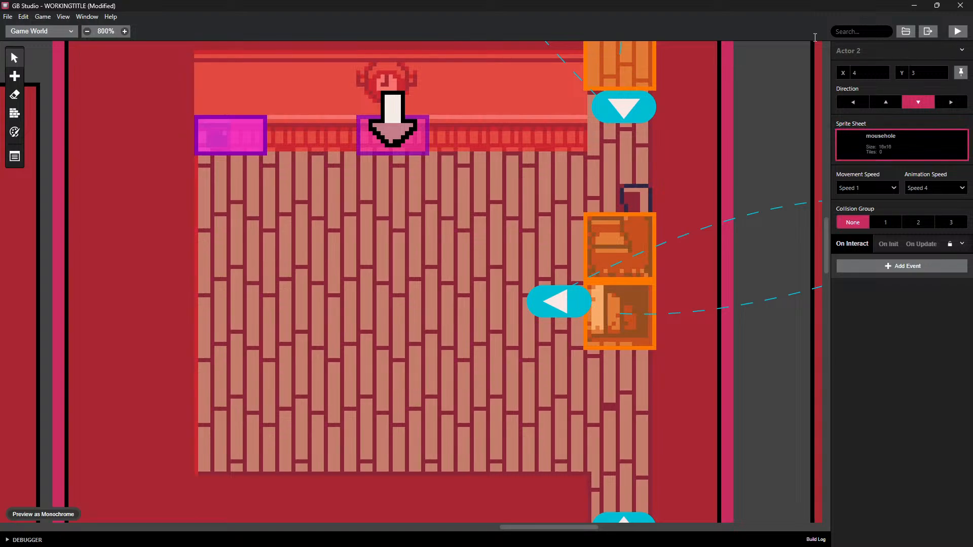
pyautogui.click(7, 17)
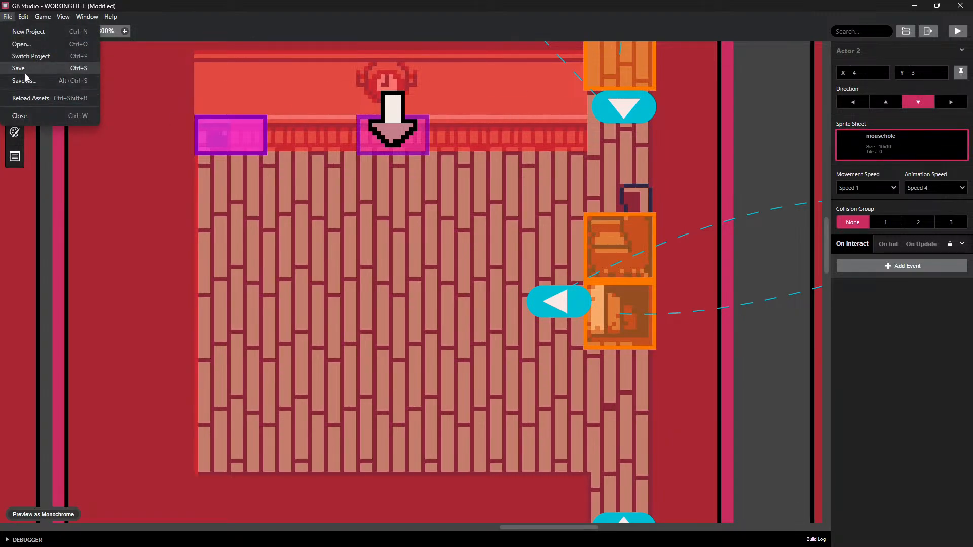
pyautogui.click(32, 98)
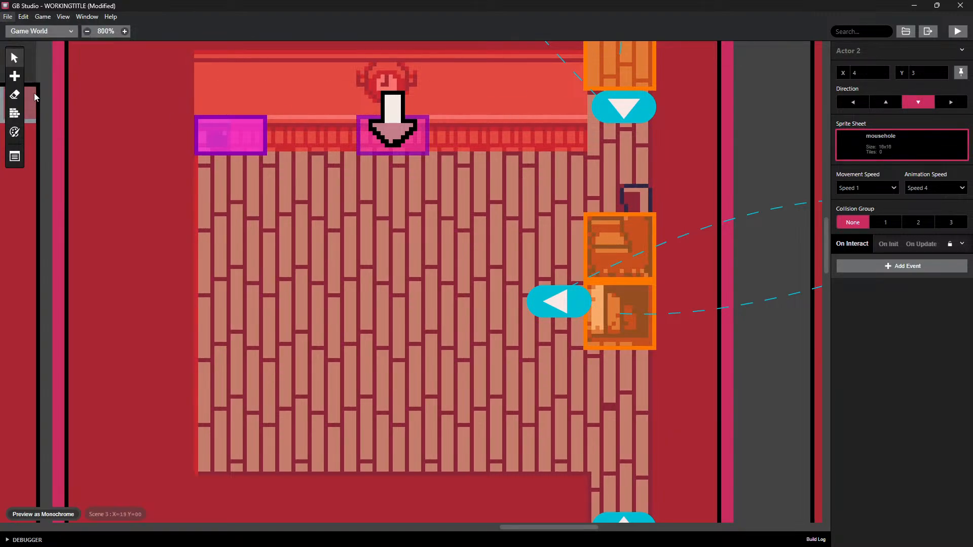
# Switch the wall-hole actor's sprite sheet to actor, reload the project's assets, and assign mousehole to it again
pyautogui.click(853, 143)
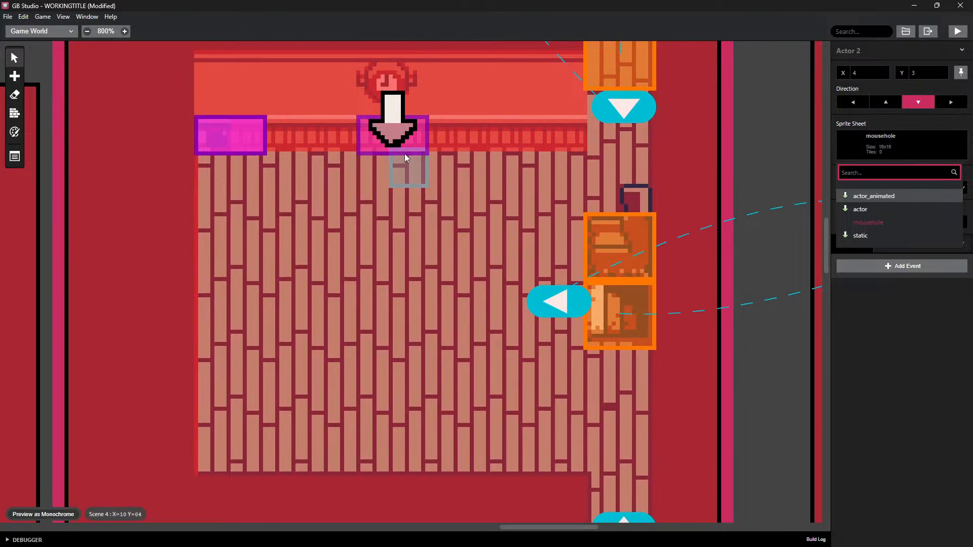
pyautogui.click(359, 142)
pyautogui.click(223, 127)
pyautogui.click(854, 146)
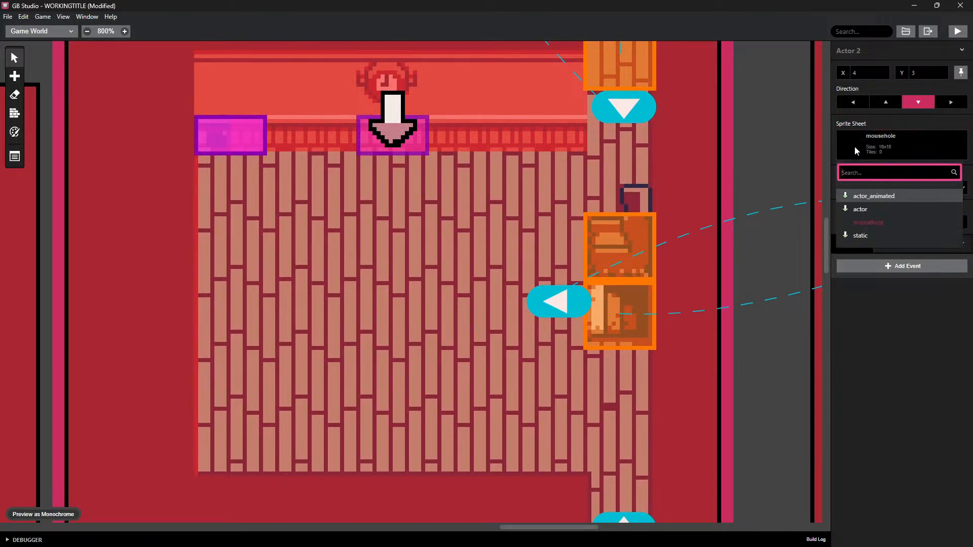
pyautogui.click(860, 209)
pyautogui.click(871, 152)
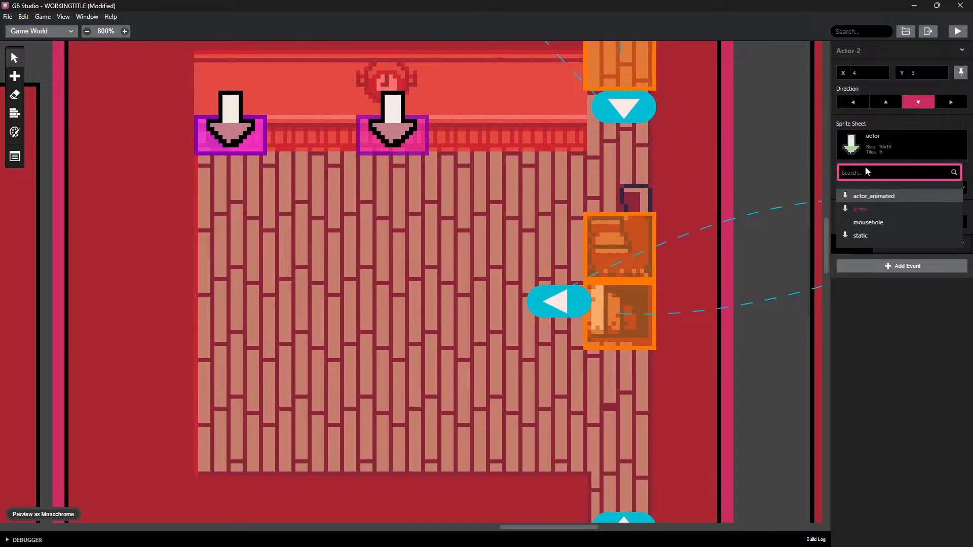
pyautogui.click(8, 16)
pyautogui.click(35, 102)
pyautogui.click(884, 222)
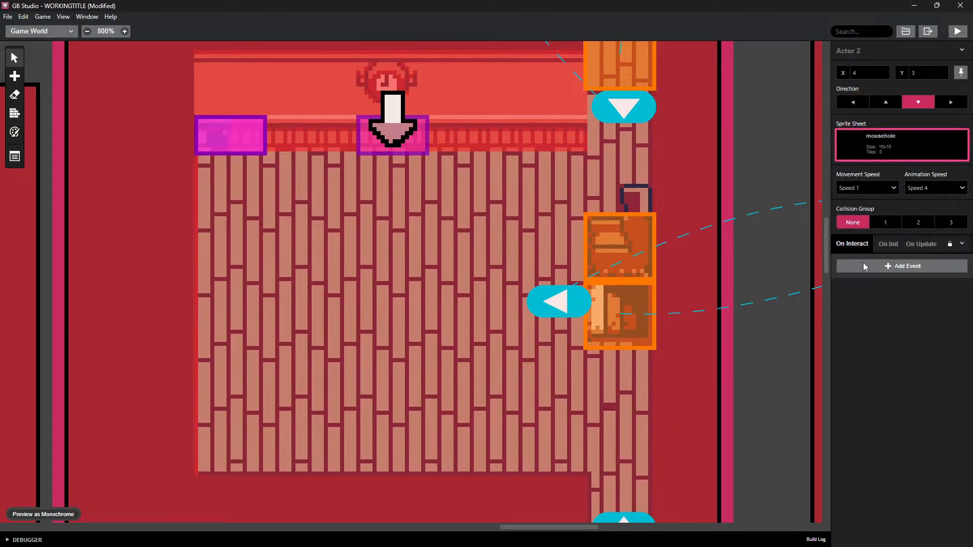
# Change the sprite sheet of the actor below the clock to mousehole
pyautogui.click(758, 371)
pyautogui.scroll(-1, 758, 372)
pyautogui.scroll(3, 758, 372)
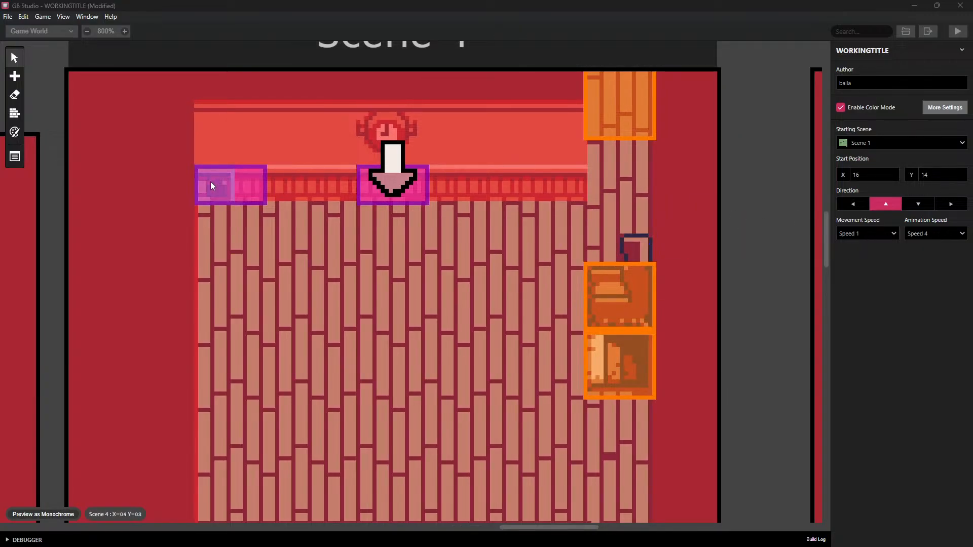
pyautogui.click(403, 185)
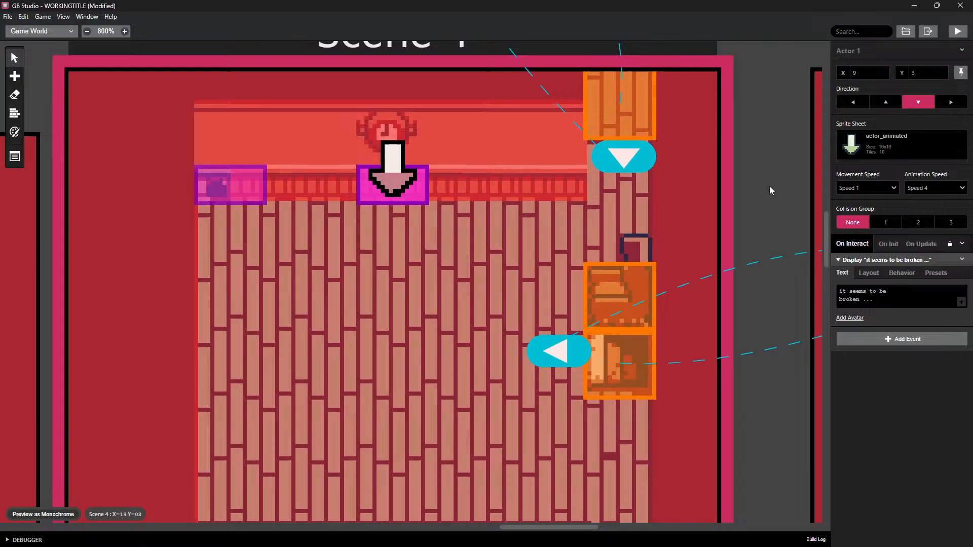
pyautogui.click(857, 152)
pyautogui.click(861, 222)
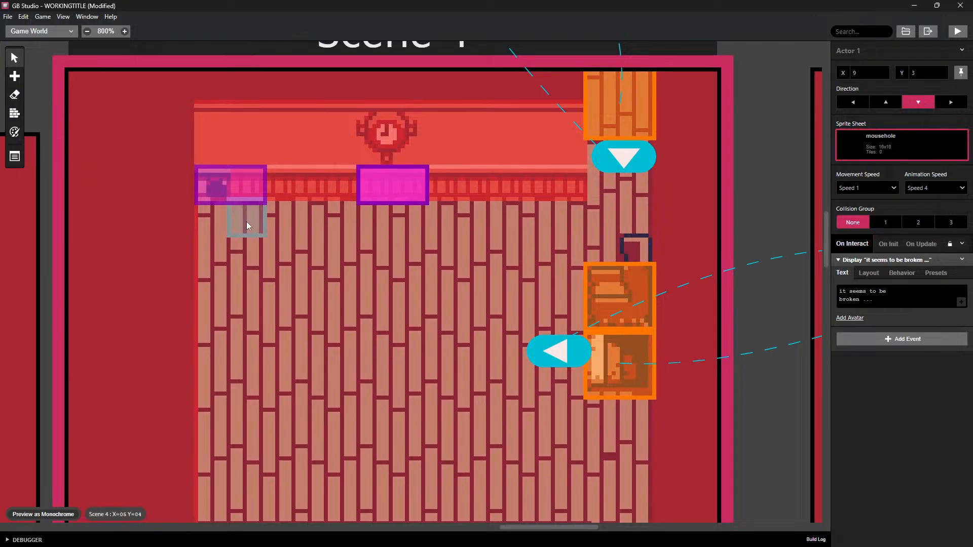
# Give the wall-hole actor a Display Dialogue event on interaction with the text "SQUEAK!!!!"
pyautogui.click(226, 190)
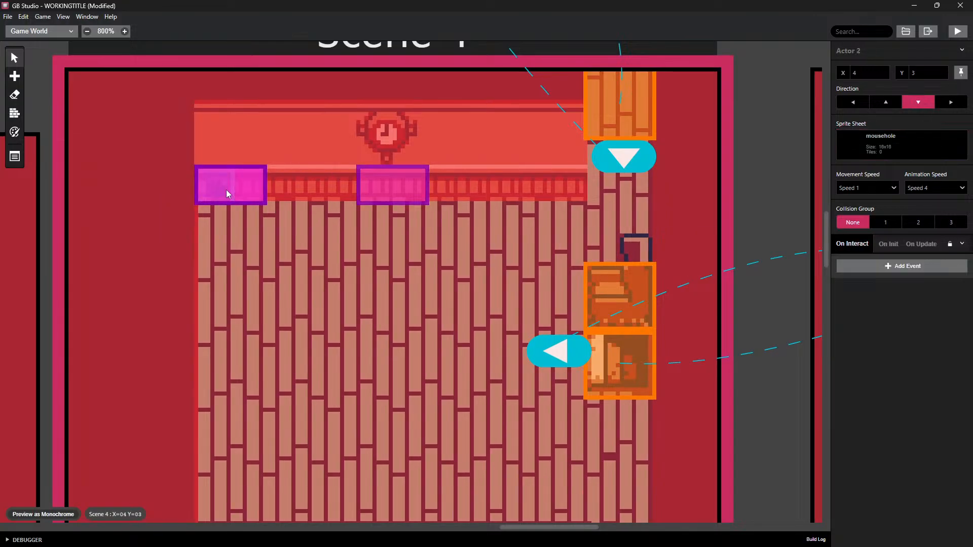
pyautogui.click(892, 265)
pyautogui.click(734, 327)
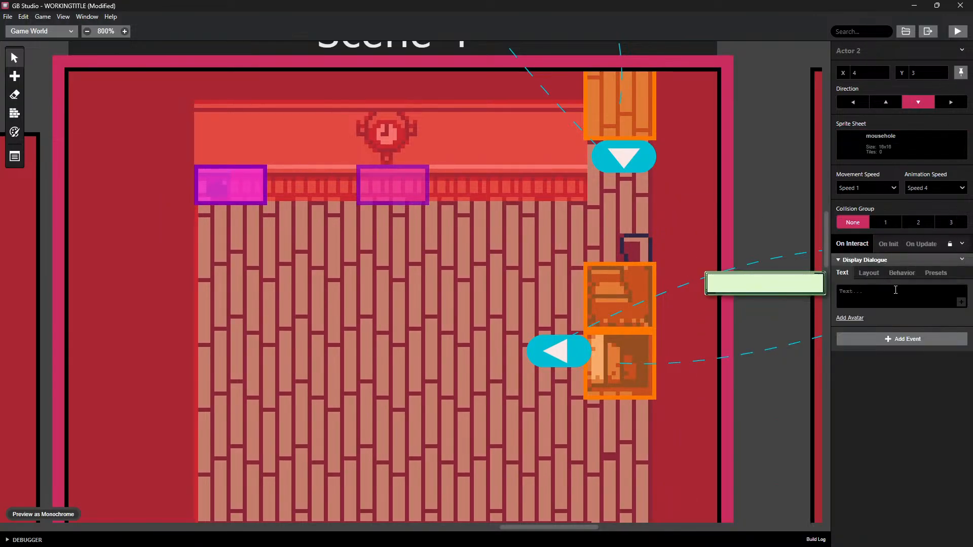
pyautogui.write('SQ')
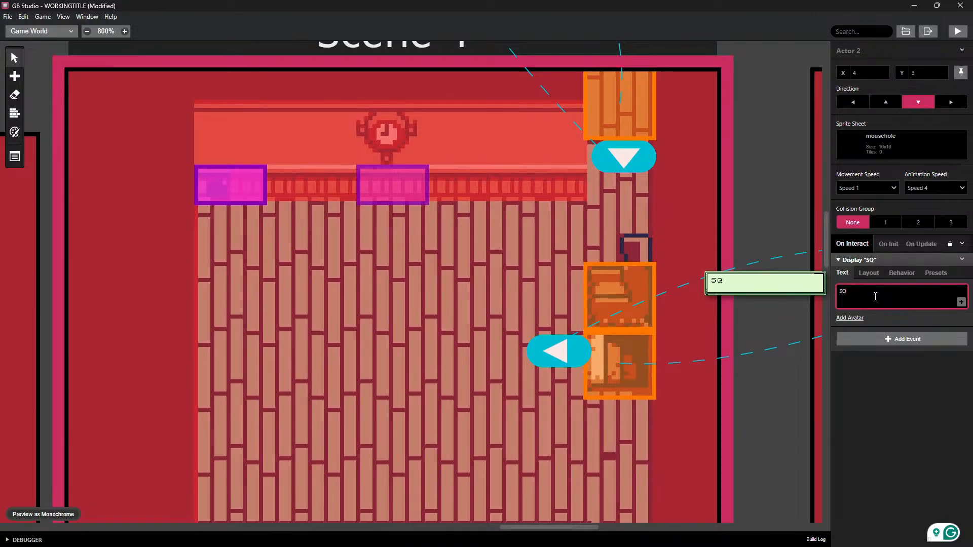
pyautogui.write('UEAK!!!!')
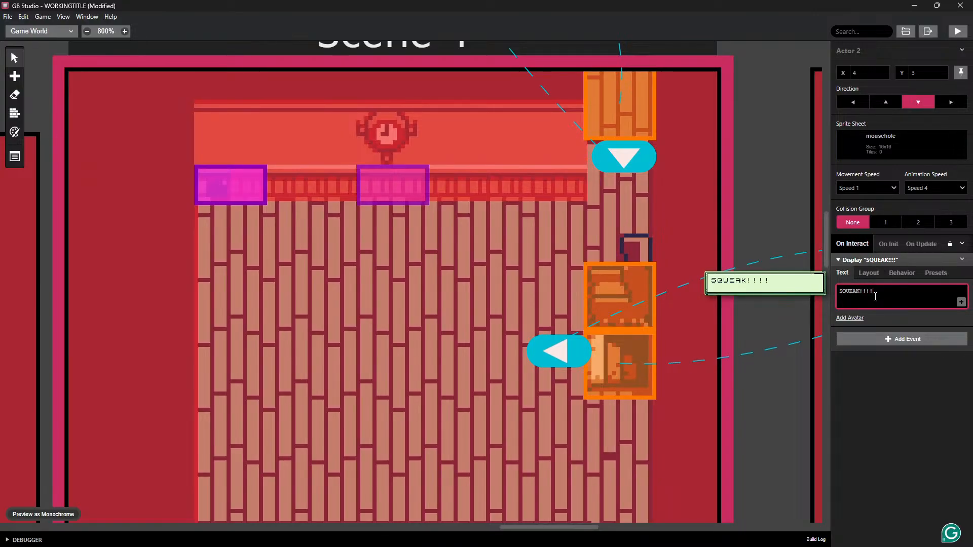
# Add a Play Sound Effect event to the wall-hole actor's interaction script and place it before the dialogue
pyautogui.click(870, 338)
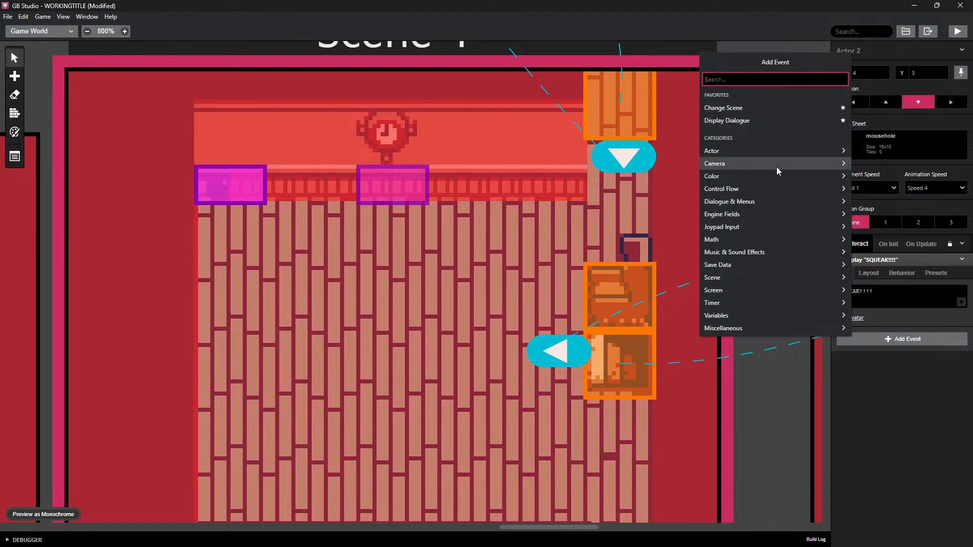
pyautogui.click(737, 253)
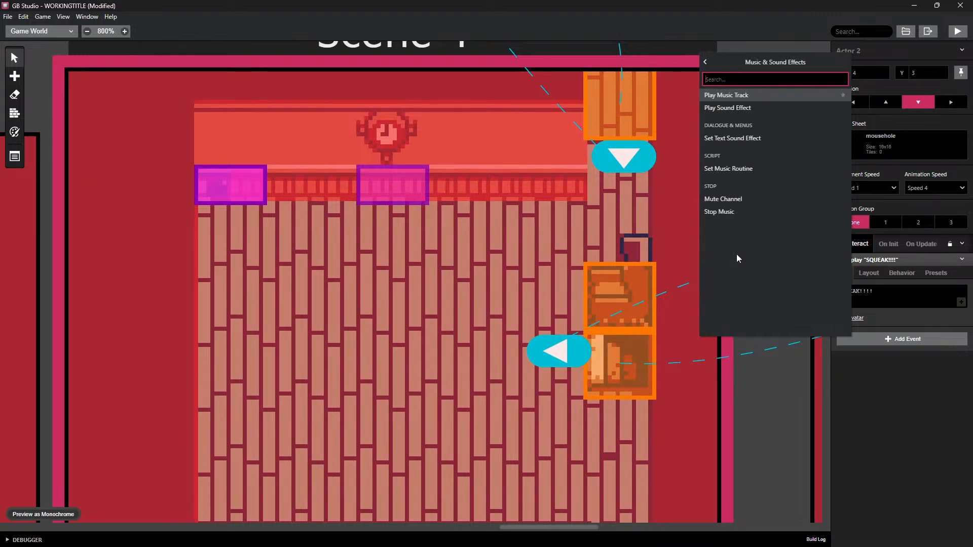
pyautogui.click(747, 108)
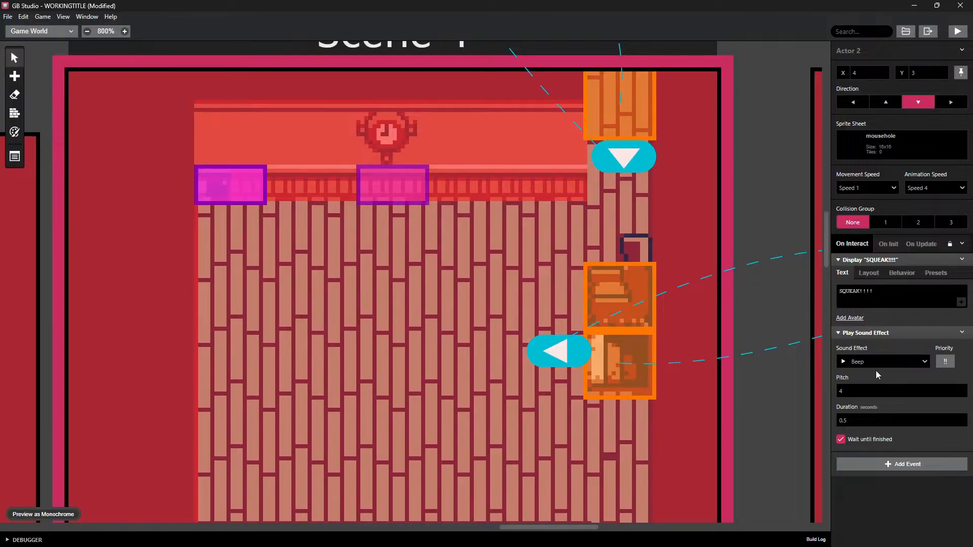
pyautogui.rightClick(872, 336)
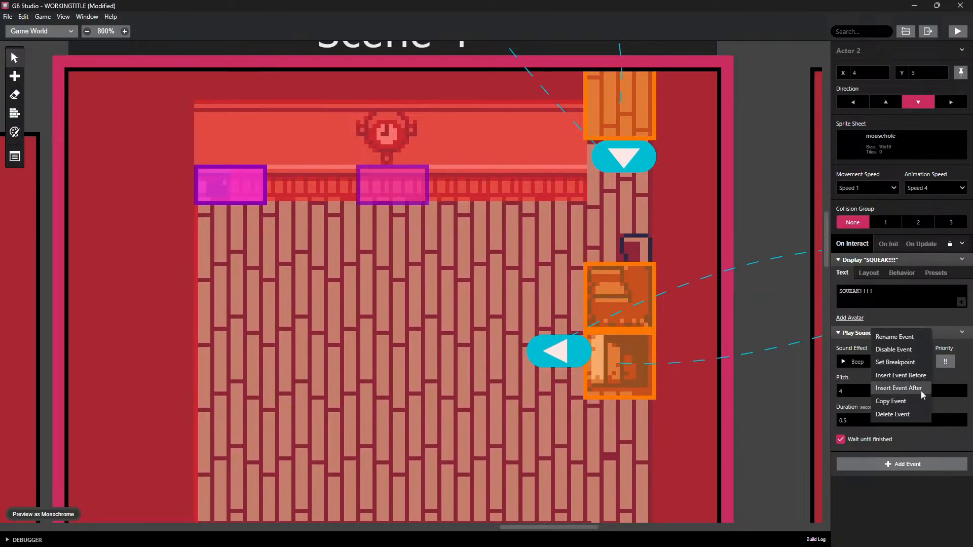
pyautogui.click(894, 401)
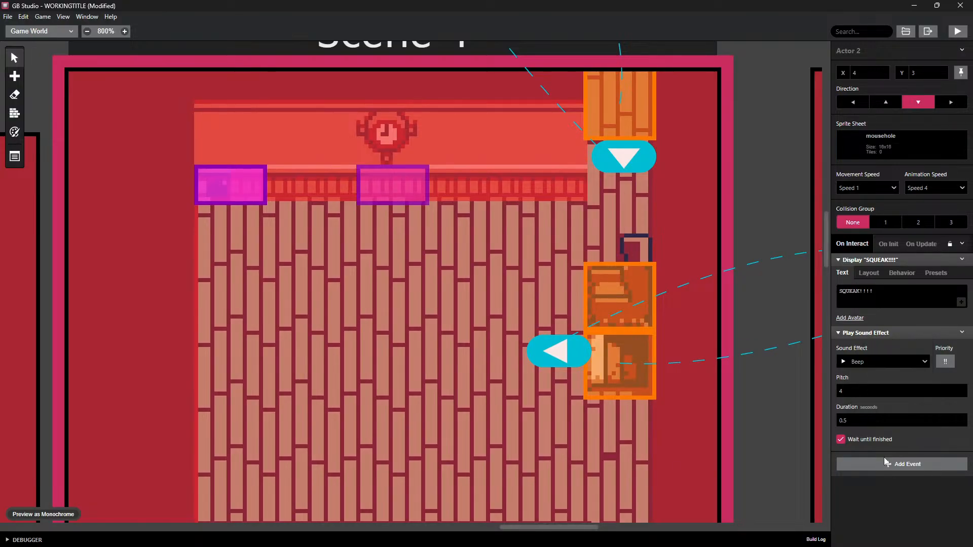
pyautogui.moveTo(862, 332); pyautogui.dragTo(857, 261)
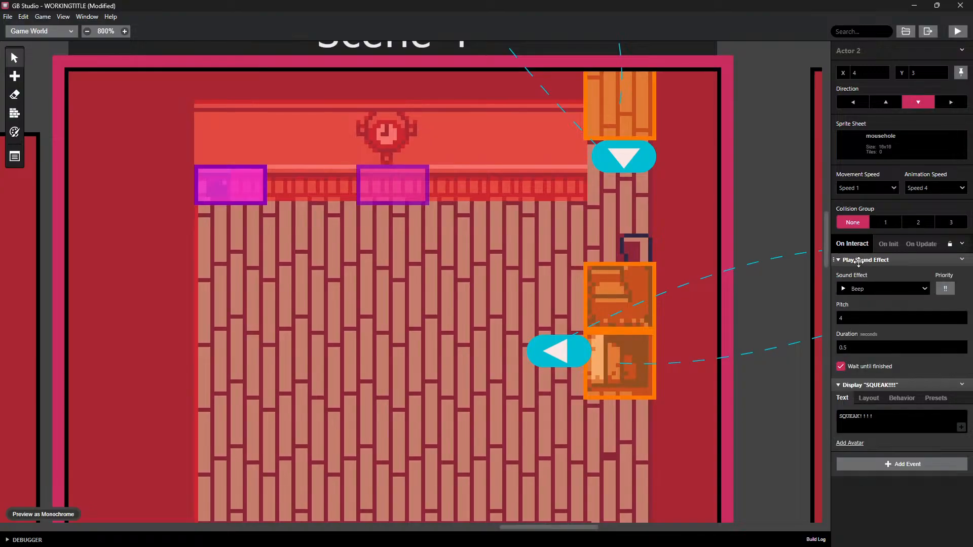
# Compare the available sounds and set the wall-hole actor's sound effect to Crash
pyautogui.click(897, 290)
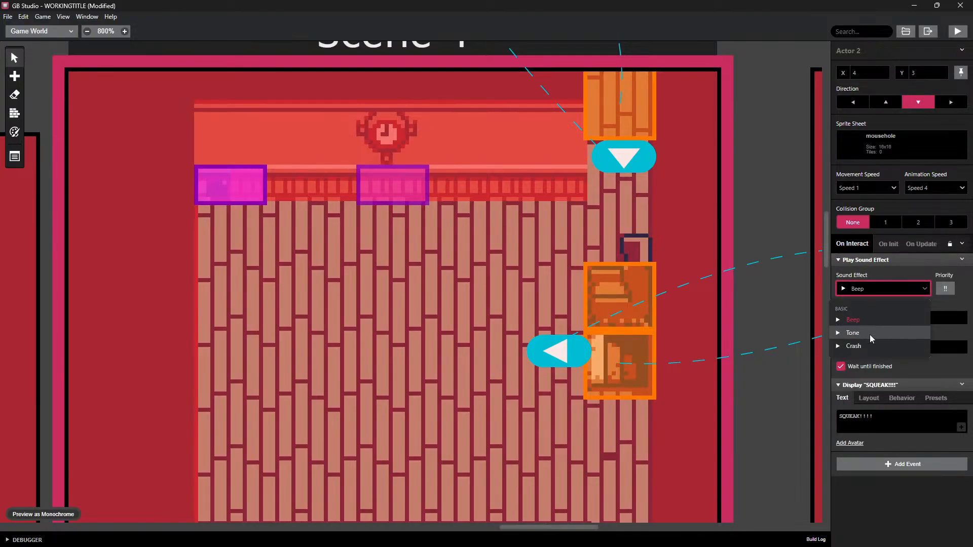
pyautogui.click(853, 319)
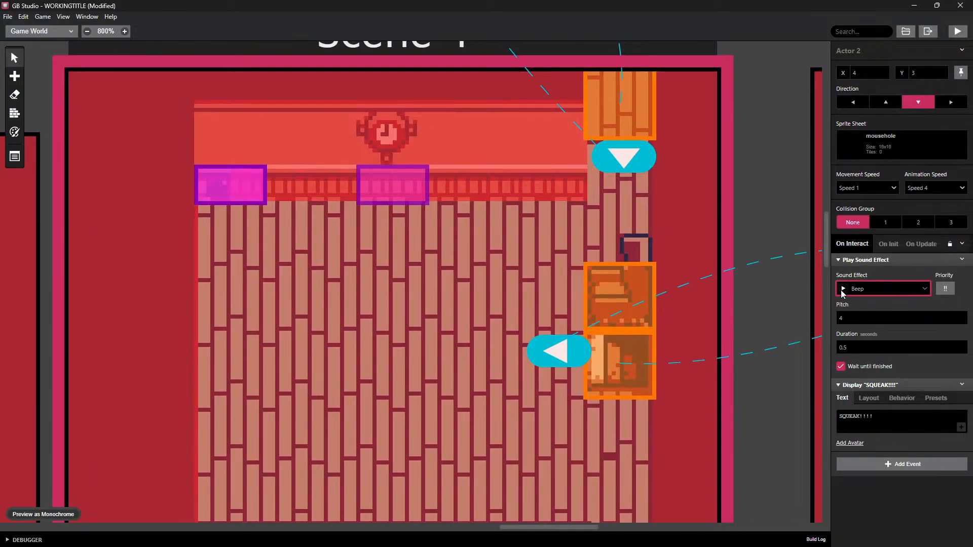
pyautogui.click(865, 290)
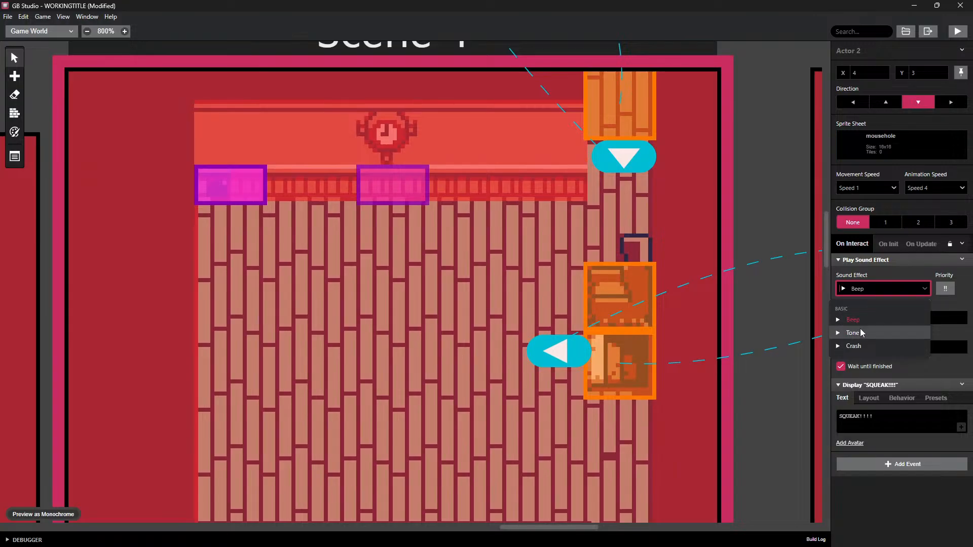
pyautogui.click(837, 346)
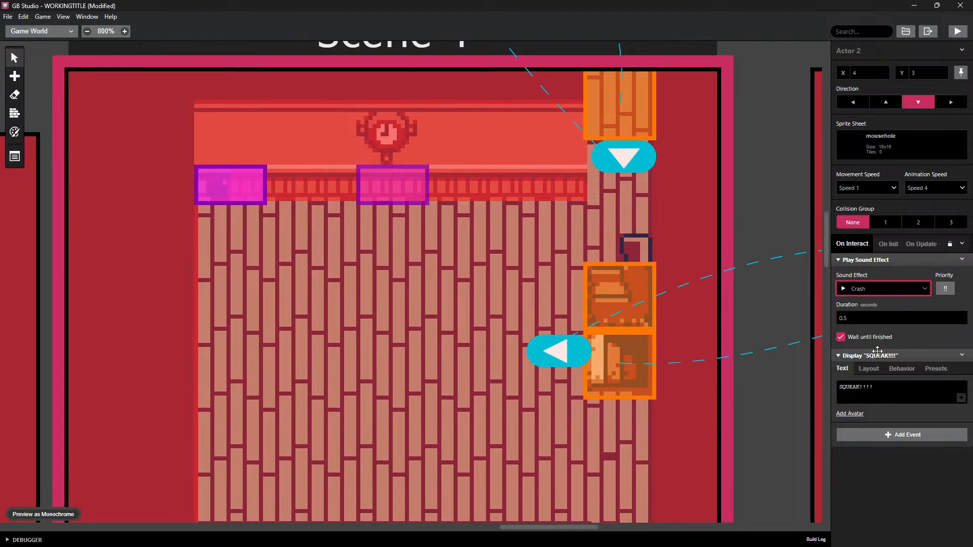
# Build and run the game, and minimize the editor to bring the play window into view
pyautogui.click(956, 32)
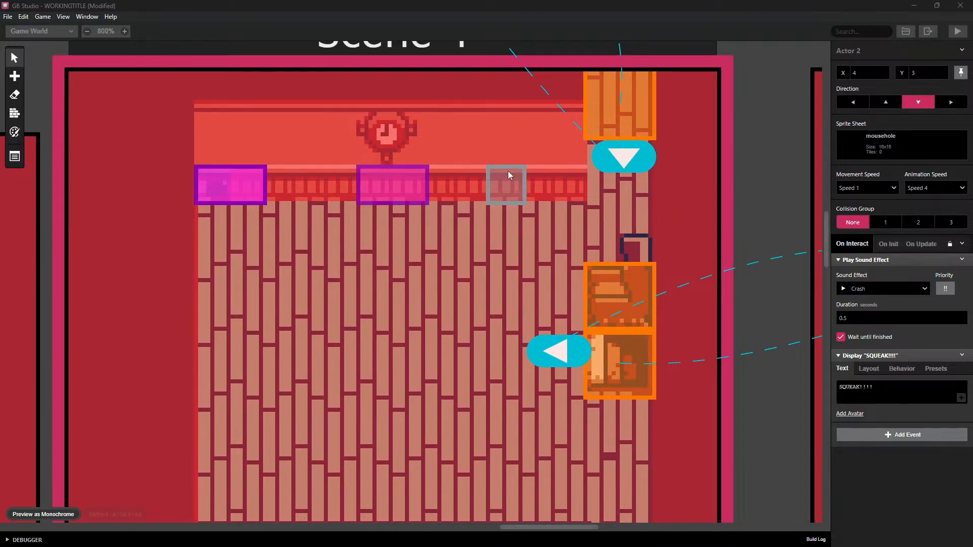
pyautogui.click(772, 81)
pyautogui.click(957, 35)
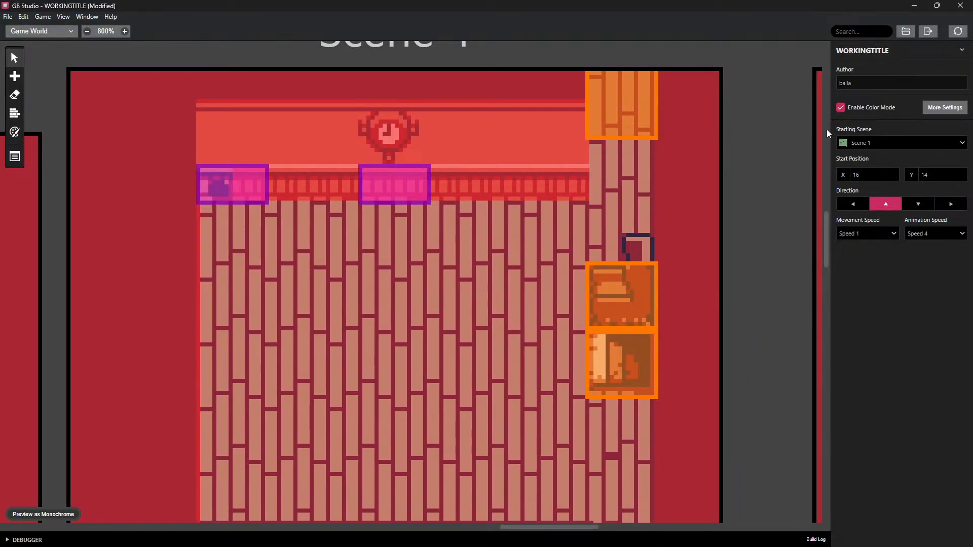
pyautogui.click(915, 6)
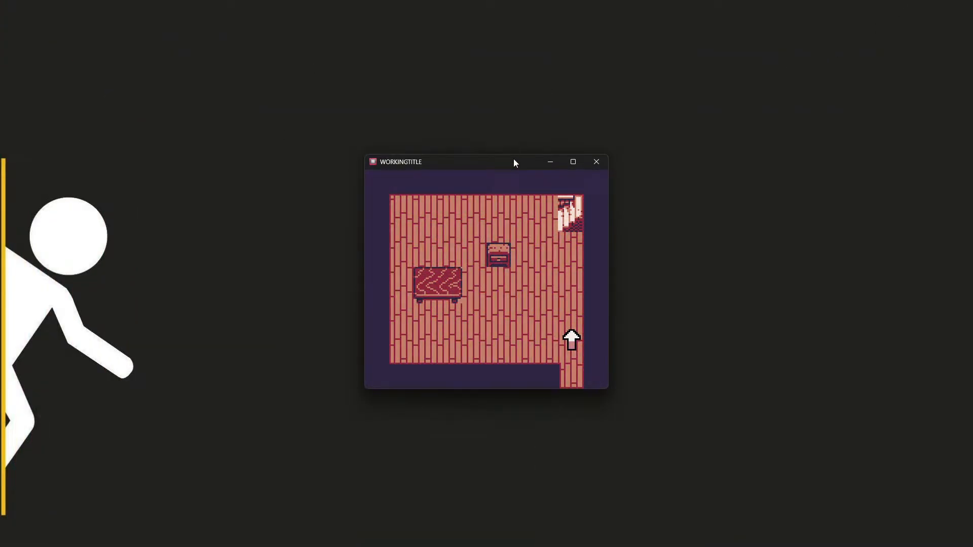
# Walk the player from the starting room up to the room with the down-arrow character
pyautogui.press('Up')
pyautogui.press('Left')
pyautogui.press('Up')
pyautogui.press('Right')
pyautogui.press('Up')
pyautogui.press('Right')
pyautogui.press('Up')
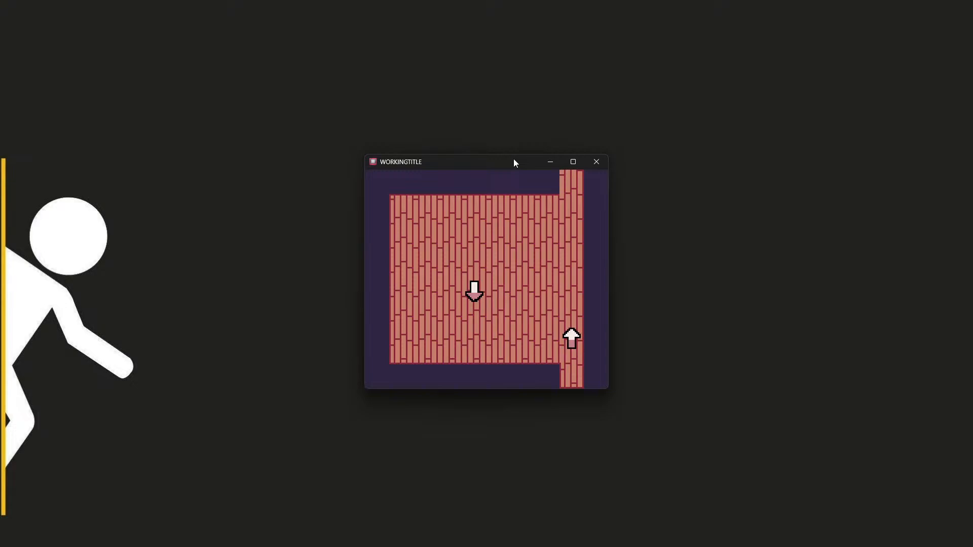
# Talk to the down-arrow character, dismiss the dialogue, and continue up the corridor into Scene 4
pyautogui.press('Up')
pyautogui.press('Left')
pyautogui.press('Up')
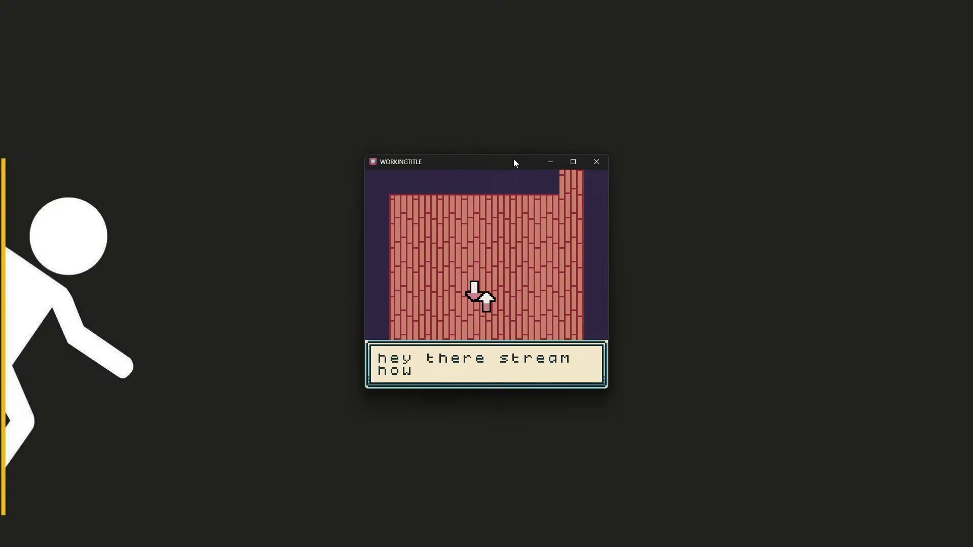
pyautogui.press('z')
pyautogui.press('Right')
pyautogui.press('Up')
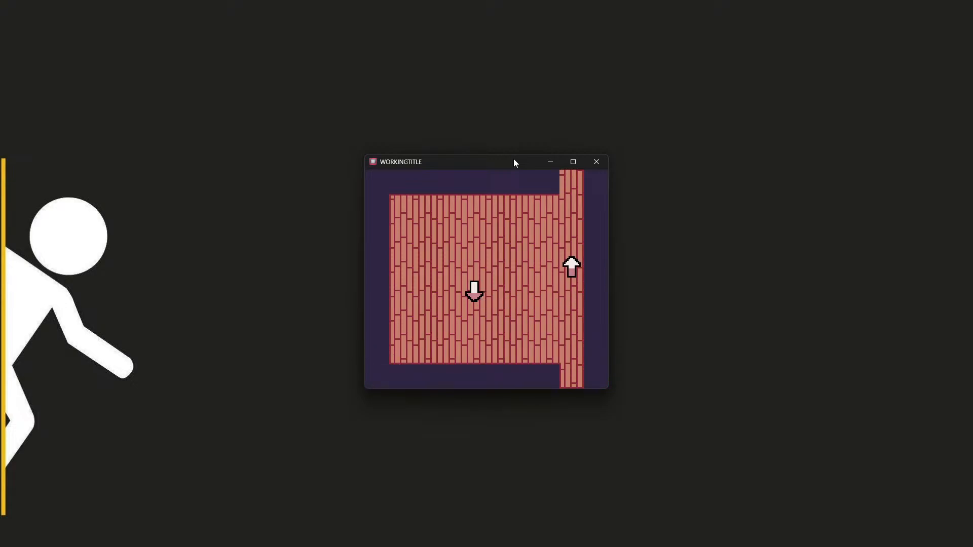
pyautogui.press('Up')
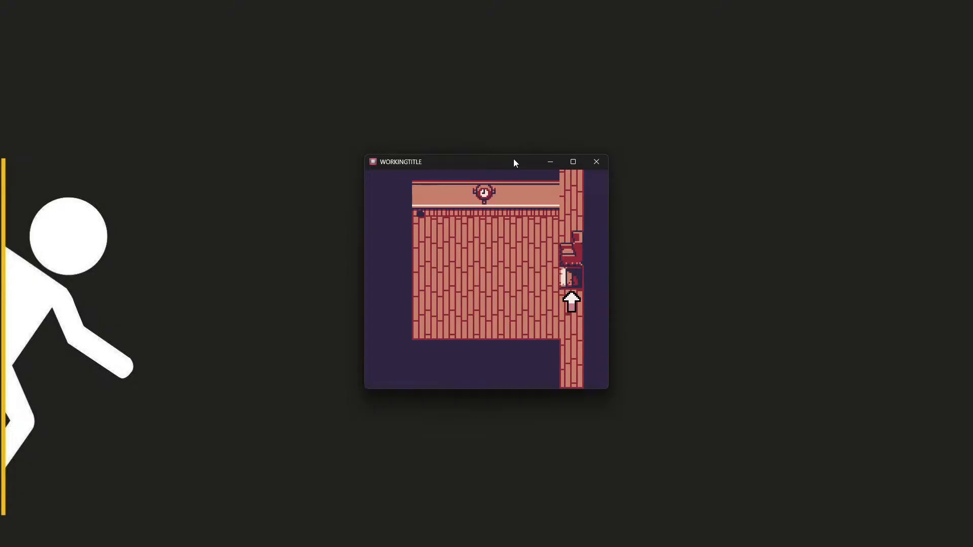
# Walk from Scene 4 into the adjoining furnished room and return to Scene 4
pyautogui.press('Left')
pyautogui.press('Up')
pyautogui.press('Right')
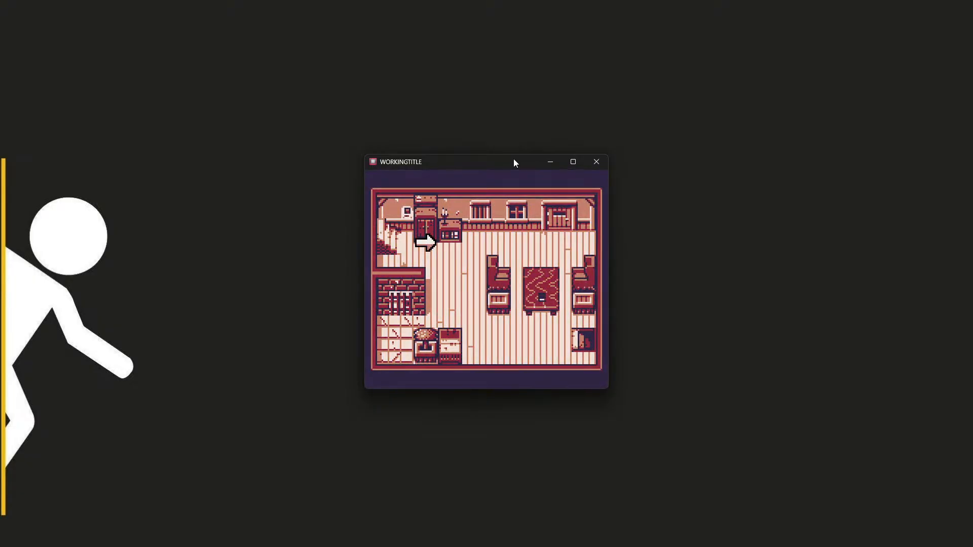
pyautogui.press('Left')
pyautogui.press('Up')
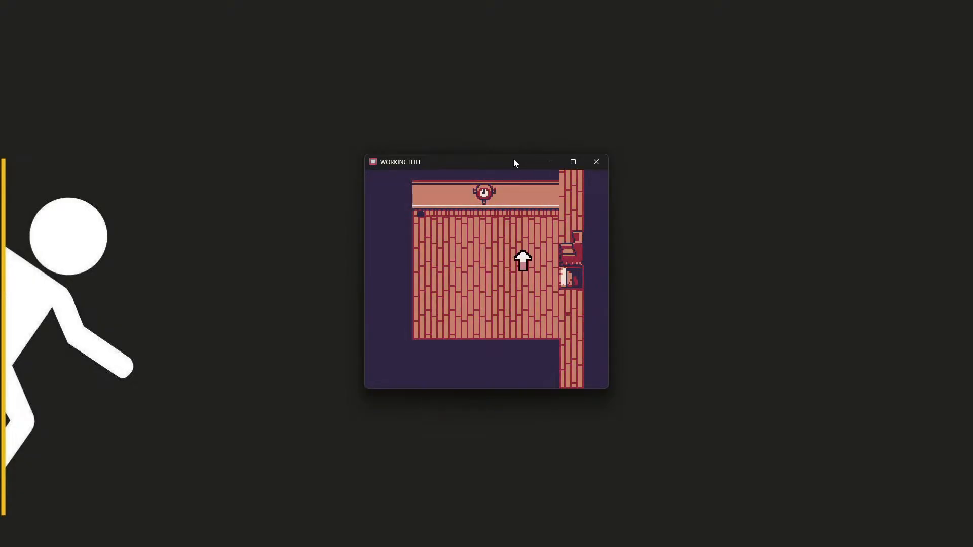
# Walk up to the clock in Scene 4, interact with it to check its dialogue, and dismiss the text
pyautogui.press('Up')
pyautogui.press('Left')
pyautogui.press('Up')
pyautogui.press('z')
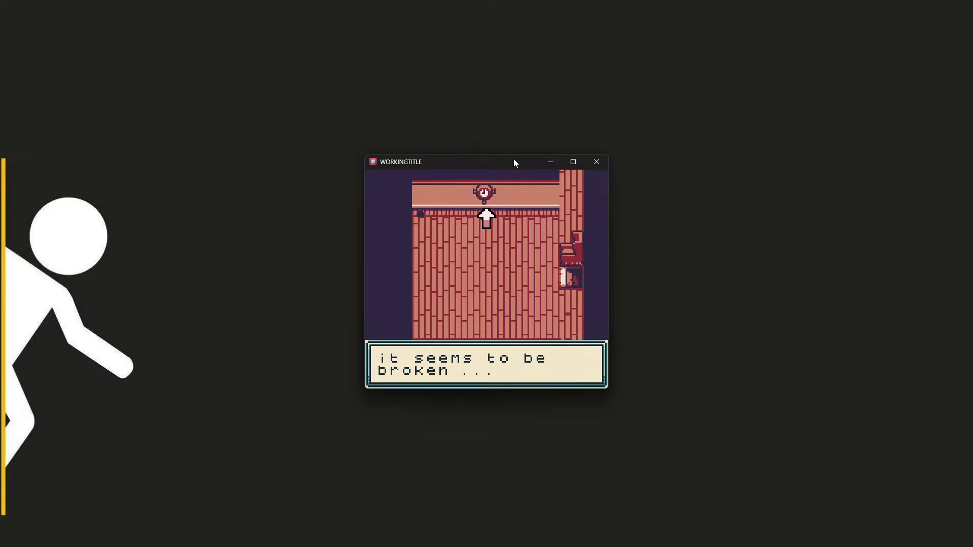
pyautogui.press('z')
# Interact with the mousehole in the wall to test its sound and dialogue, and walk back toward the corridor
pyautogui.press('Left')
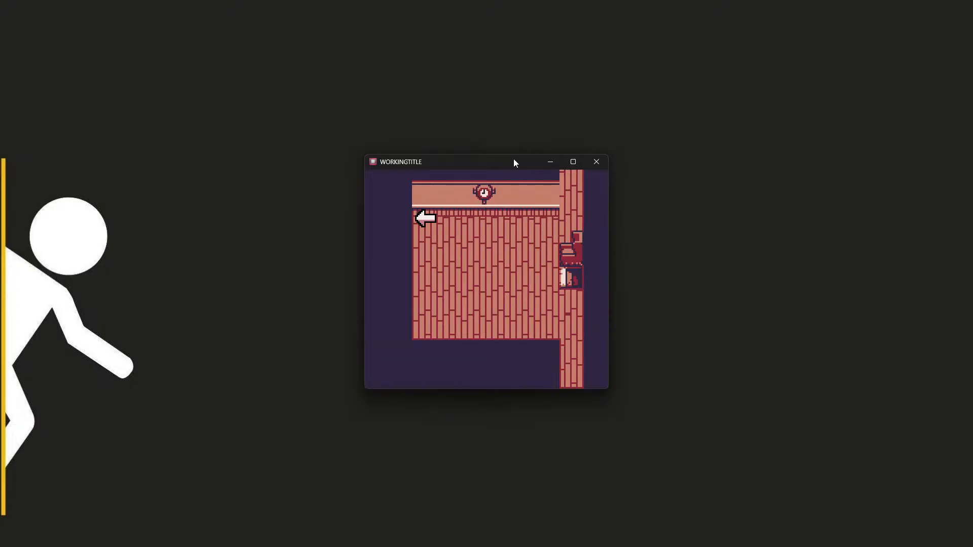
pyautogui.press('Up')
pyautogui.press('z')
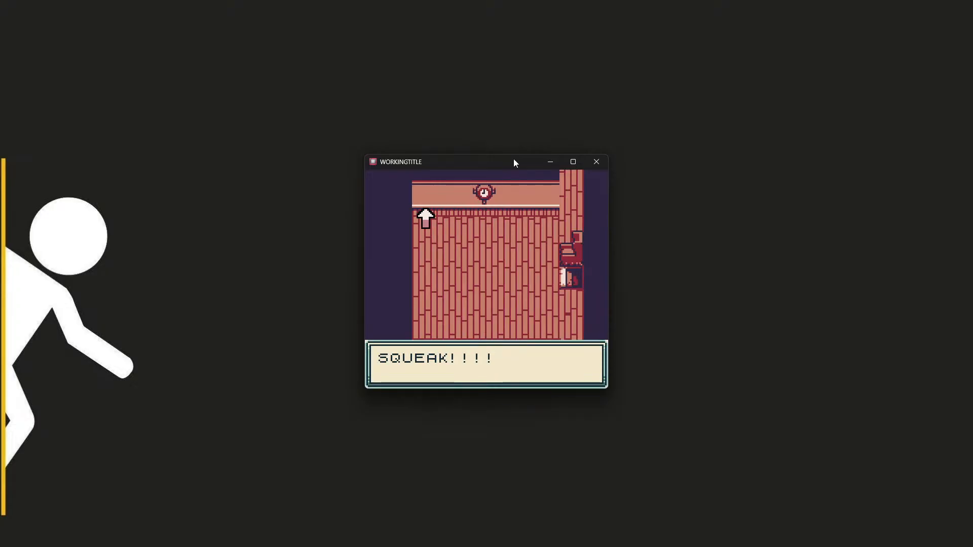
pyautogui.press('z')
pyautogui.press('Right')
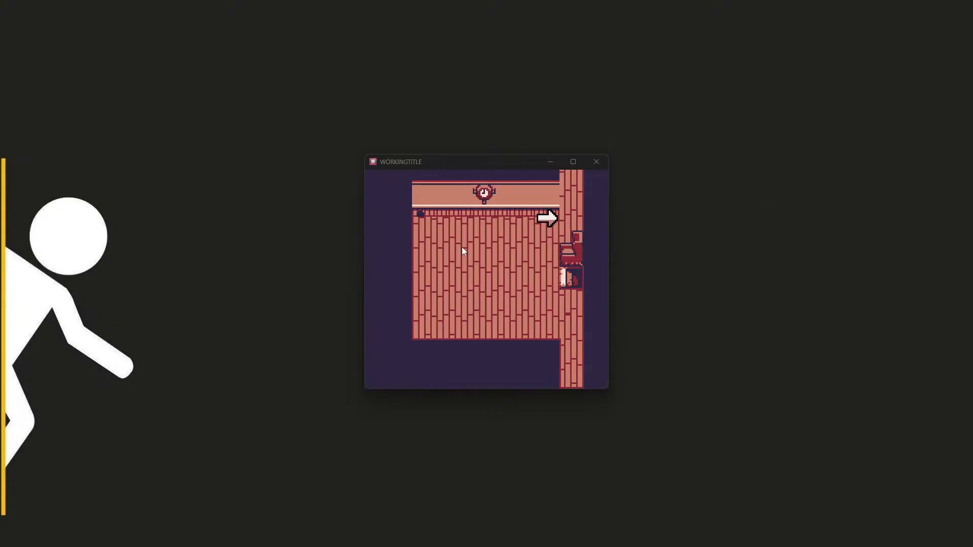
# Leave Scene 4 along the upward corridor to test the transition into the next room
pyautogui.click(436, 330)
pyautogui.press('Right')
pyautogui.press('Up')
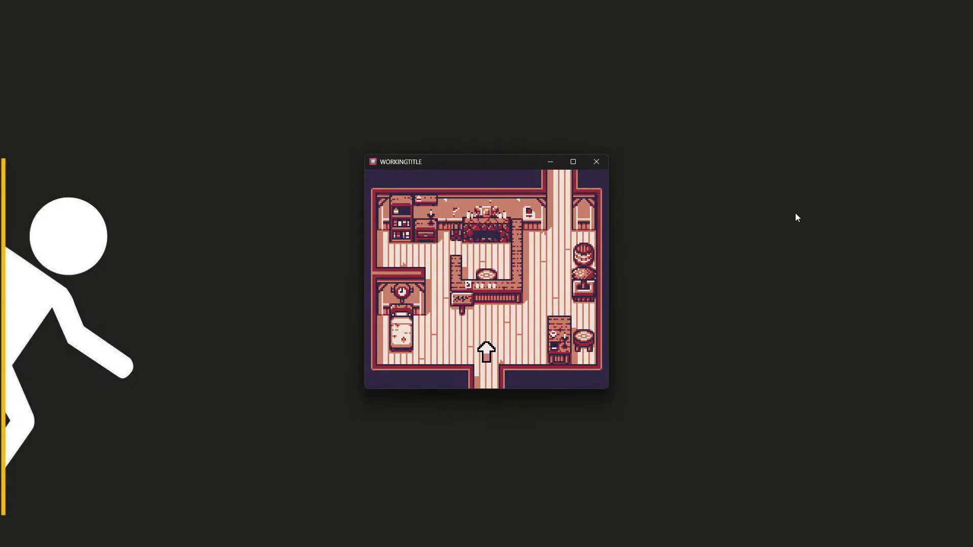
# Return to Scene 4, walk around the chair by the corridor, close the running game, and bring back the GB Studio editor
pyautogui.press('Down')
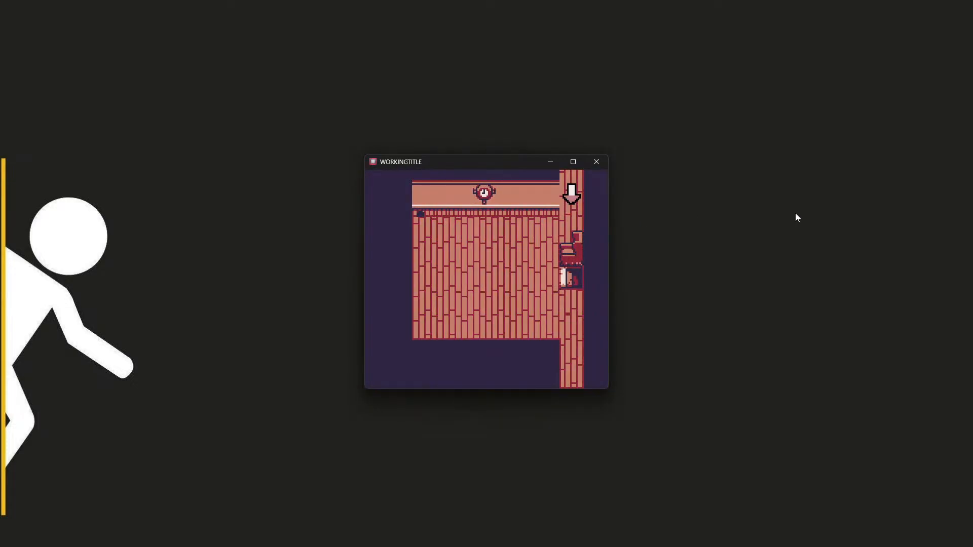
pyautogui.press('Left')
pyautogui.press('Down')
pyautogui.press('Up')
pyautogui.press('Up')
pyautogui.press('Right')
pyautogui.click(591, 170)
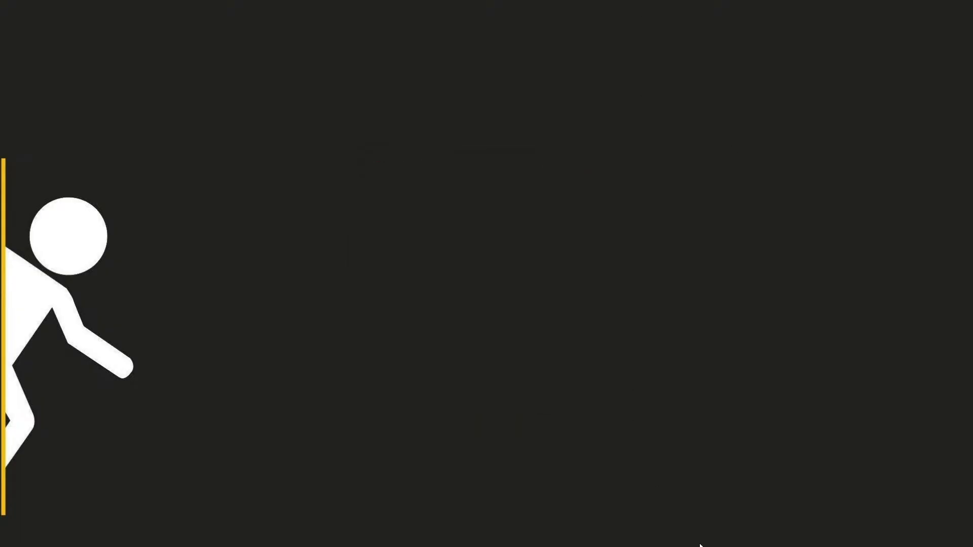
pyautogui.click(723, 535)
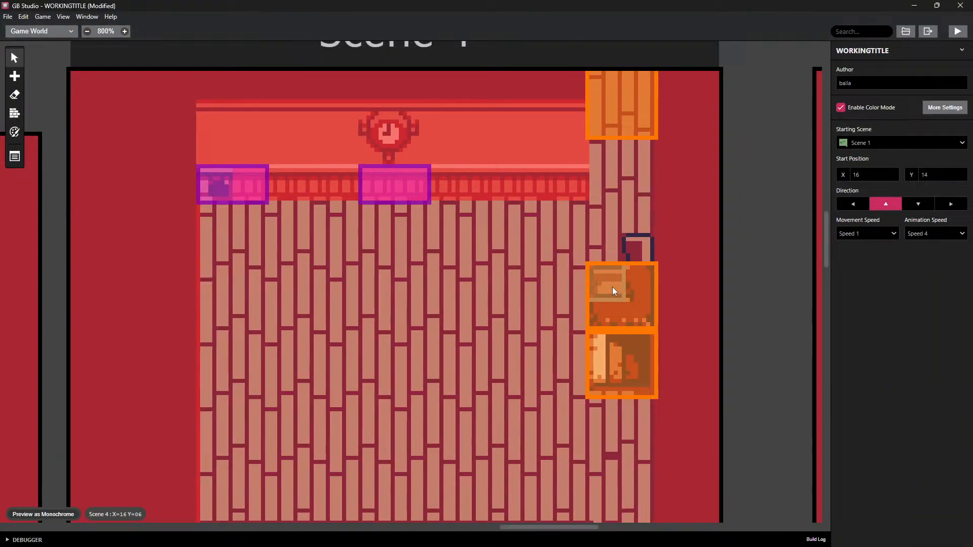
# Delete the love-emote trigger covering the chair in Scene 4
pyautogui.click(612, 287)
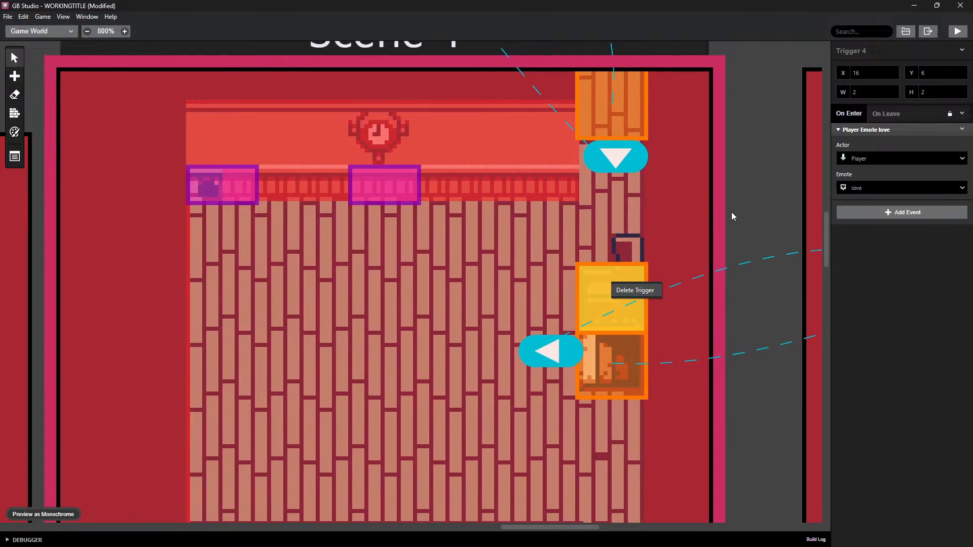
pyautogui.moveTo(731, 212); pyautogui.dragTo(515, 173, button='middle')
pyautogui.click(378, 308)
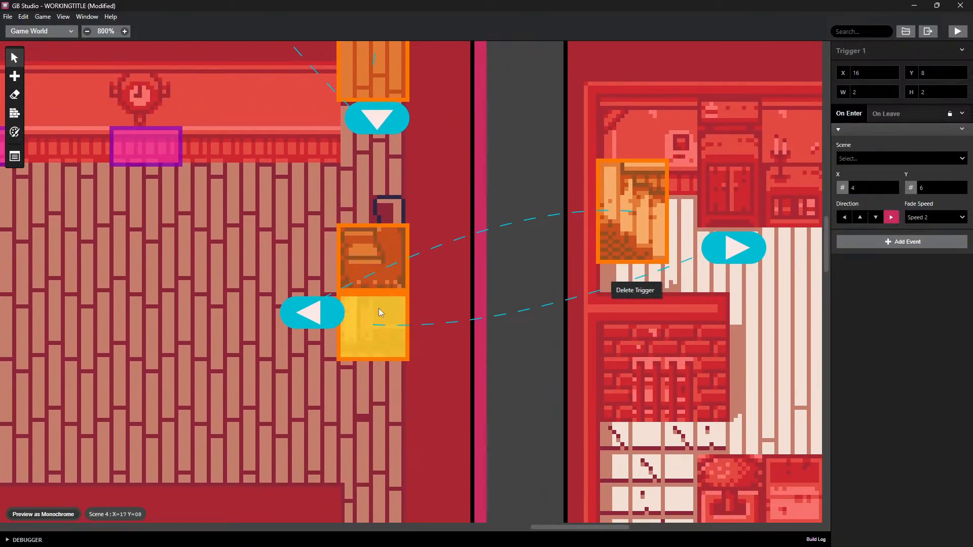
pyautogui.click(368, 251)
pyautogui.click(388, 253)
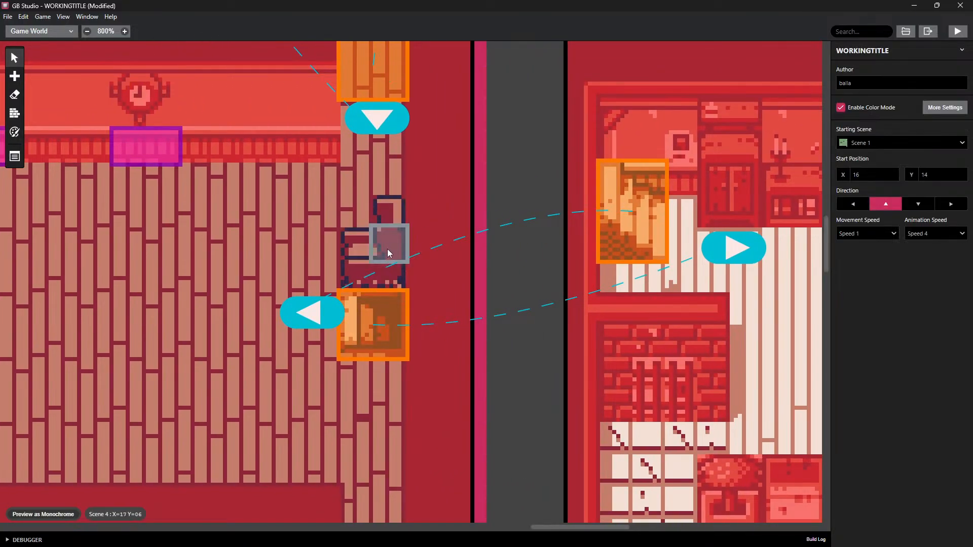
# Add an actor on the chair at X 16, Y 6 in Scene 4 and assign it the mousehole sprite sheet
pyautogui.press('a')
pyautogui.click(356, 251)
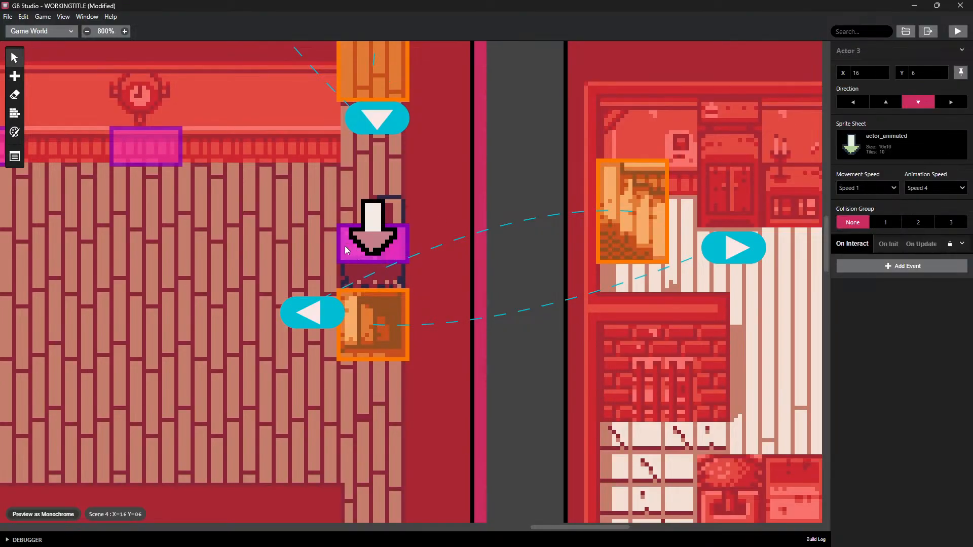
pyautogui.click(862, 102)
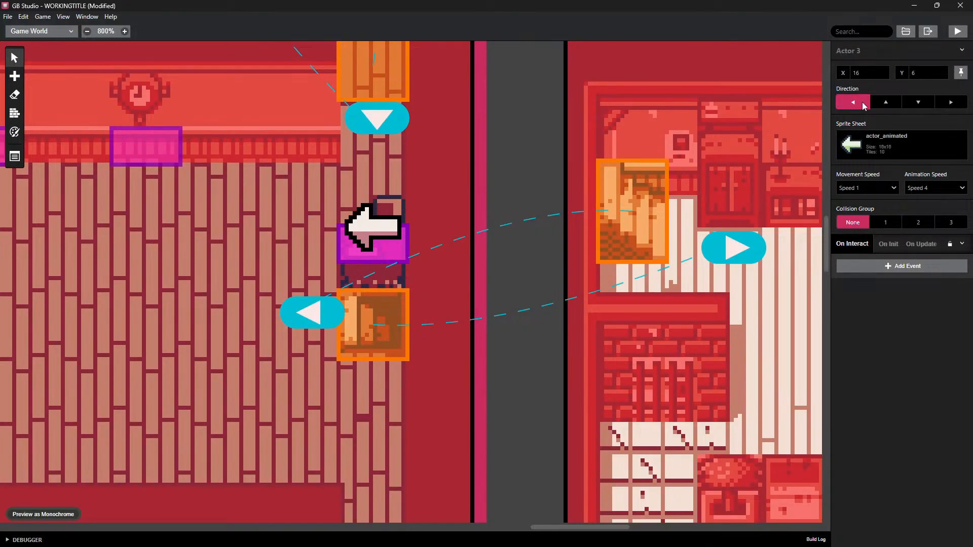
pyautogui.click(888, 101)
pyautogui.click(922, 102)
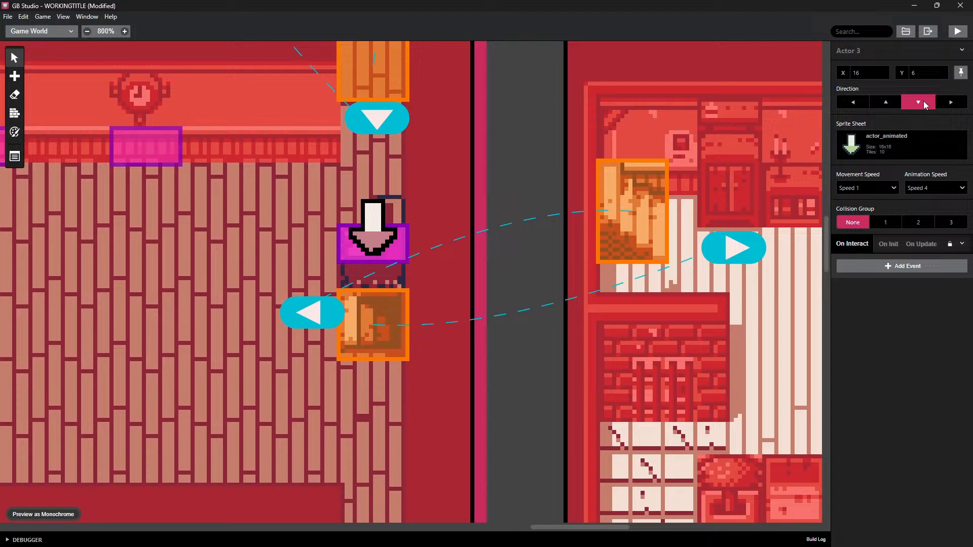
pyautogui.click(873, 153)
pyautogui.click(853, 222)
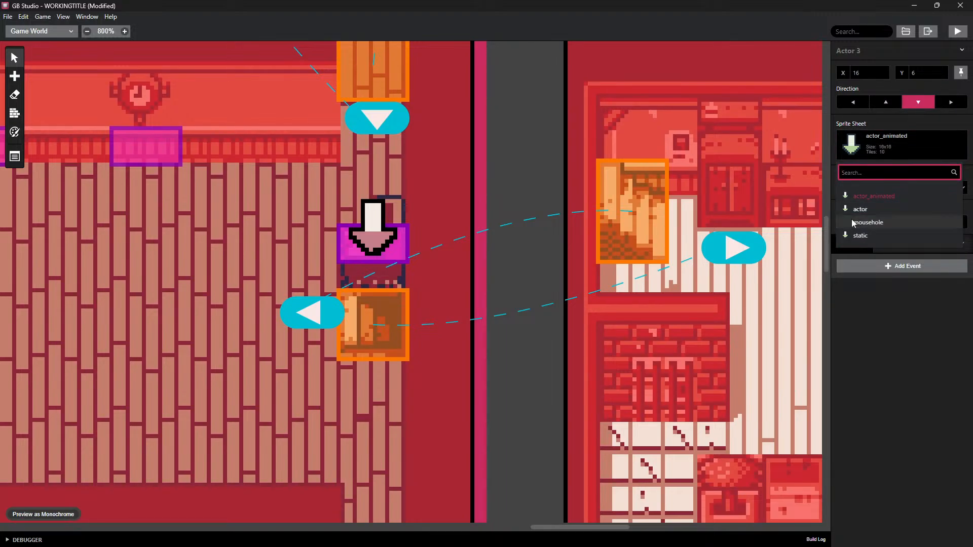
# Set the chair actor's Y position to 7
pyautogui.click(943, 76)
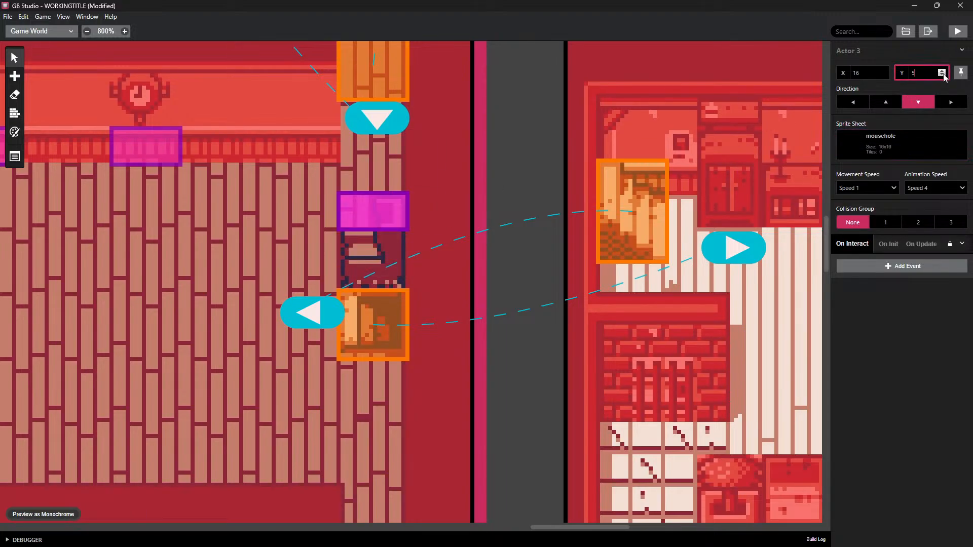
pyautogui.click(942, 71)
pyautogui.click(942, 71)
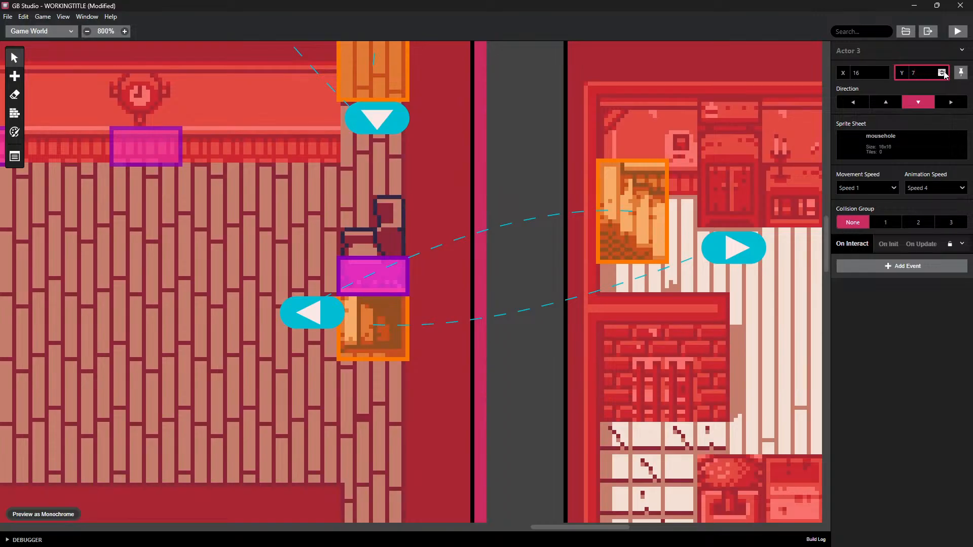
# Try the chair actor's collision groups, set the group back to None, and make the actor face right
pyautogui.click(882, 223)
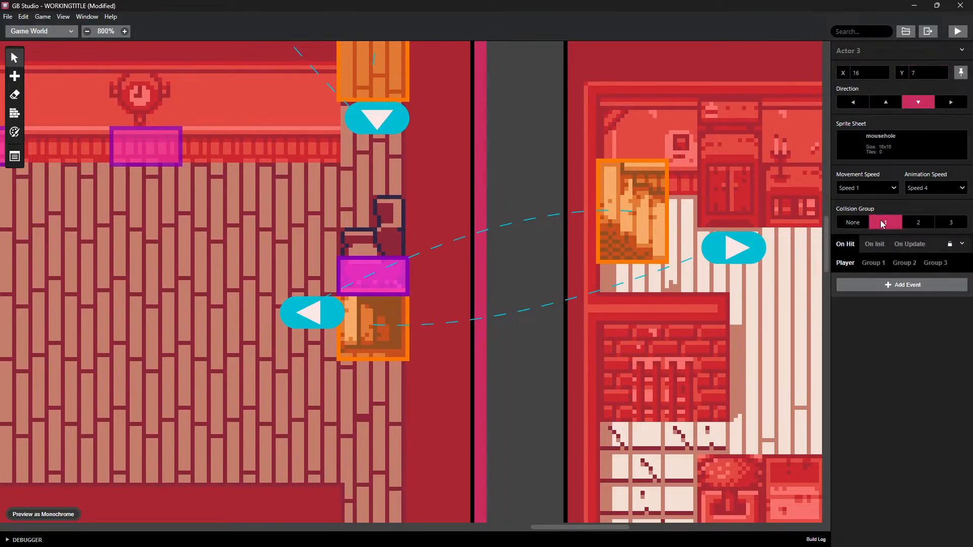
pyautogui.click(913, 225)
pyautogui.click(951, 223)
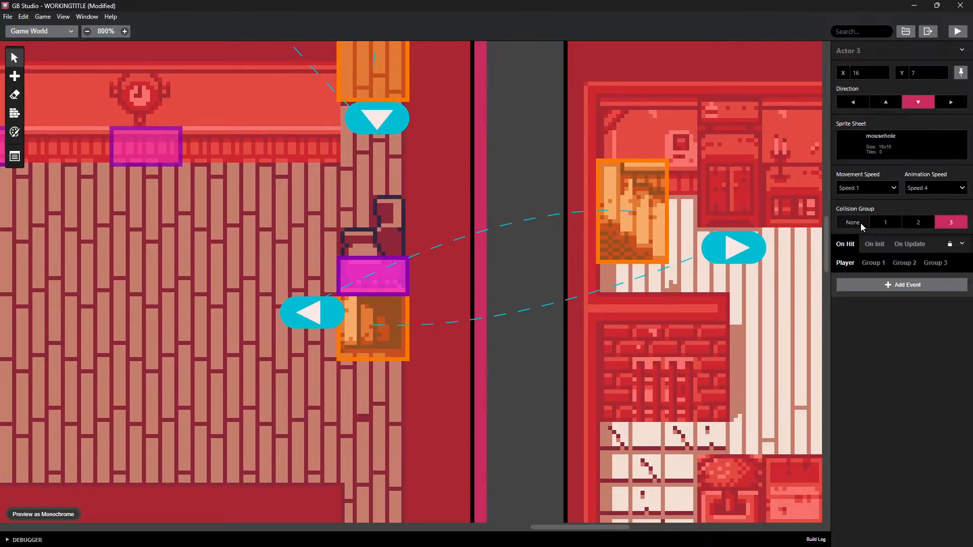
pyautogui.click(860, 225)
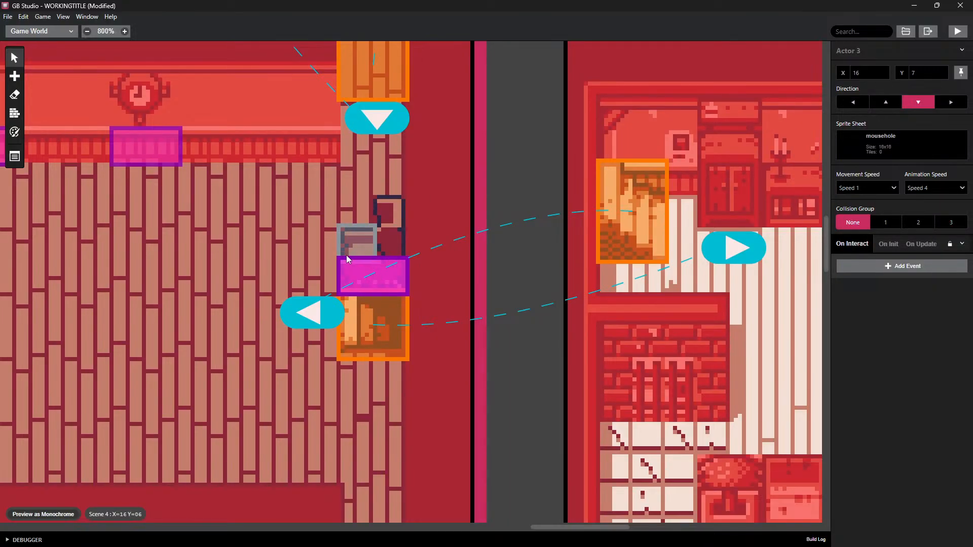
pyautogui.click(851, 103)
pyautogui.click(885, 102)
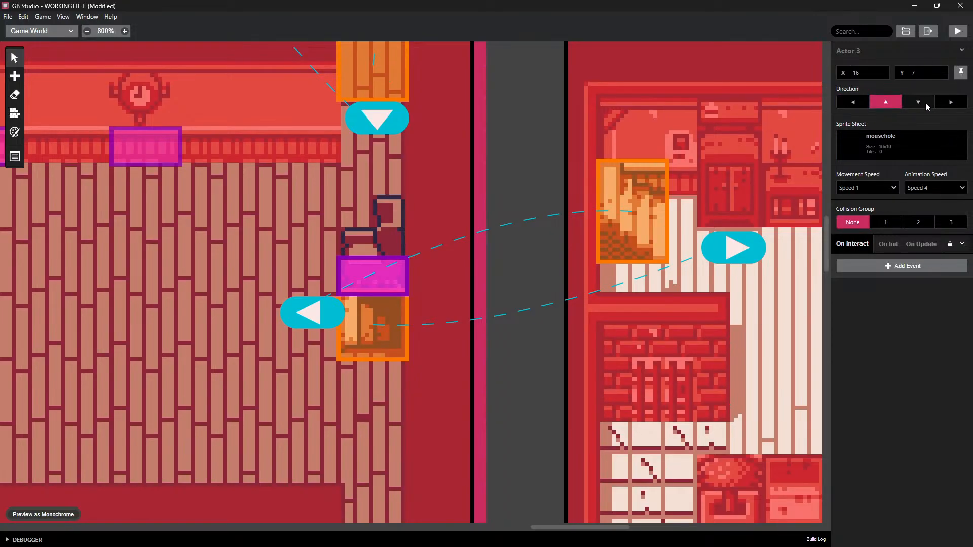
pyautogui.click(923, 103)
pyautogui.click(949, 103)
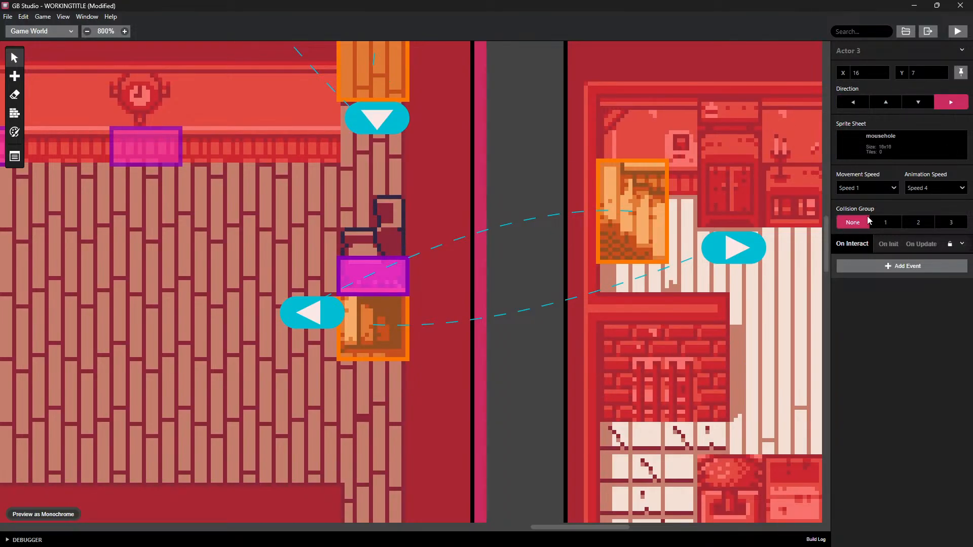
# Add a Display Dialogue event to the chair actor's On Interact script
pyautogui.click(874, 267)
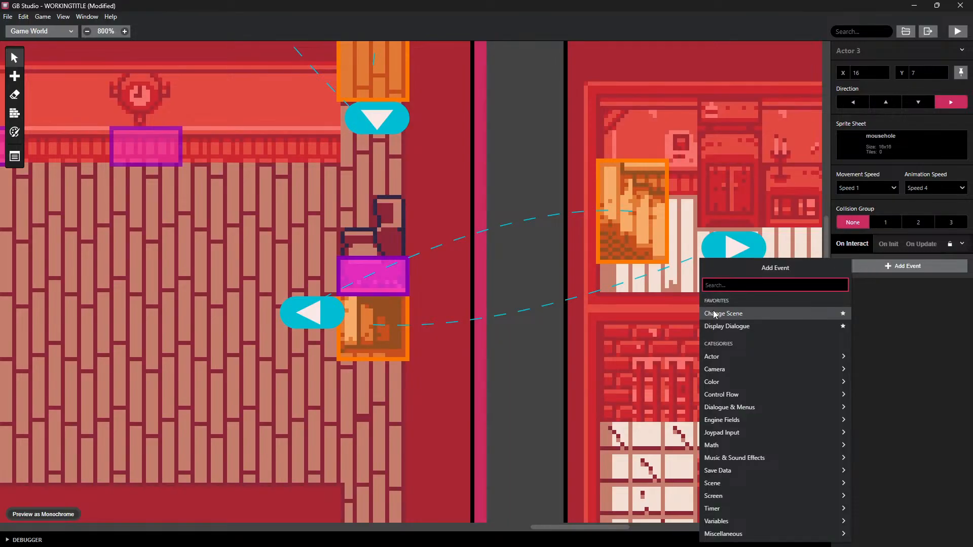
pyautogui.click(750, 327)
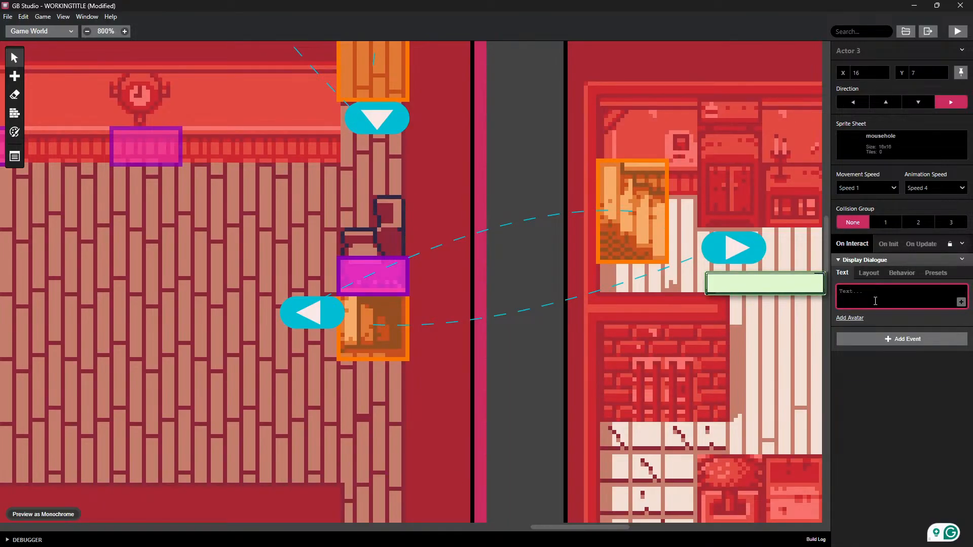
pyautogui.write('its')
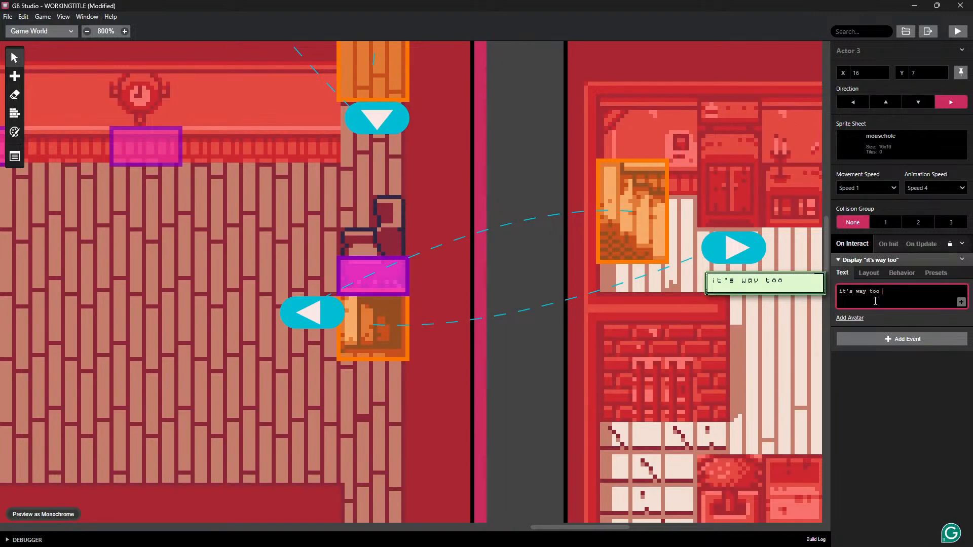
pyautogui.write('way too stink')
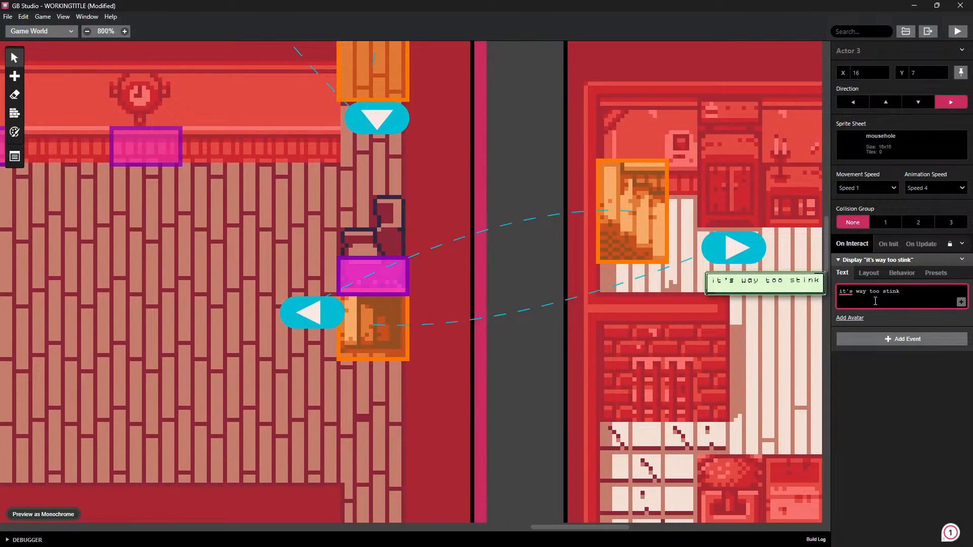
pyautogui.hotkey('ctrl', 'BackSpace')
pyautogui.hotkey('ctrl', 'BackSpace')
pyautogui.hotkey('ctrl', 'BackSpace')
pyautogui.hotkey('ctrl', 'BackSpace')
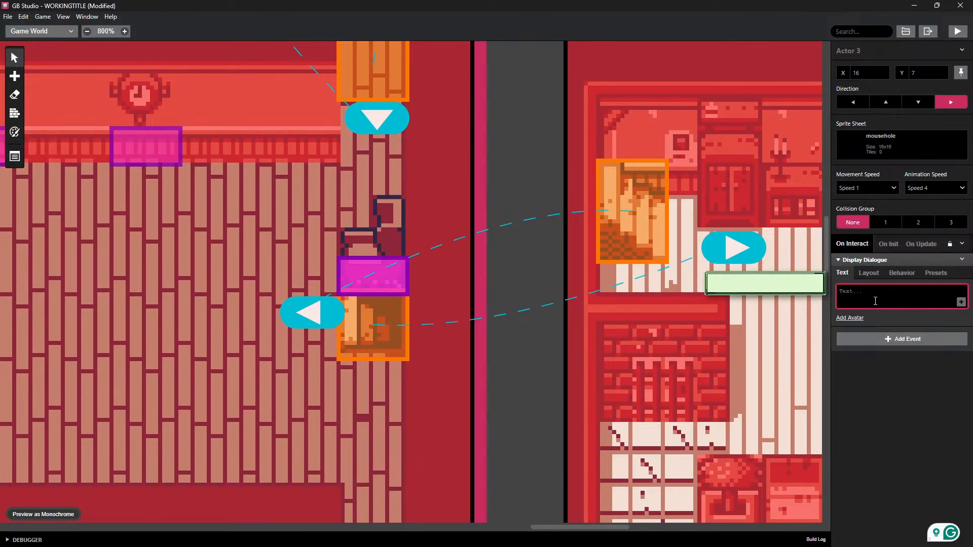
# Write the chair's dialogue text as "it smells too bad to sit on :(", split over two lines after "bad"
pyautogui.write('it smells too bad')
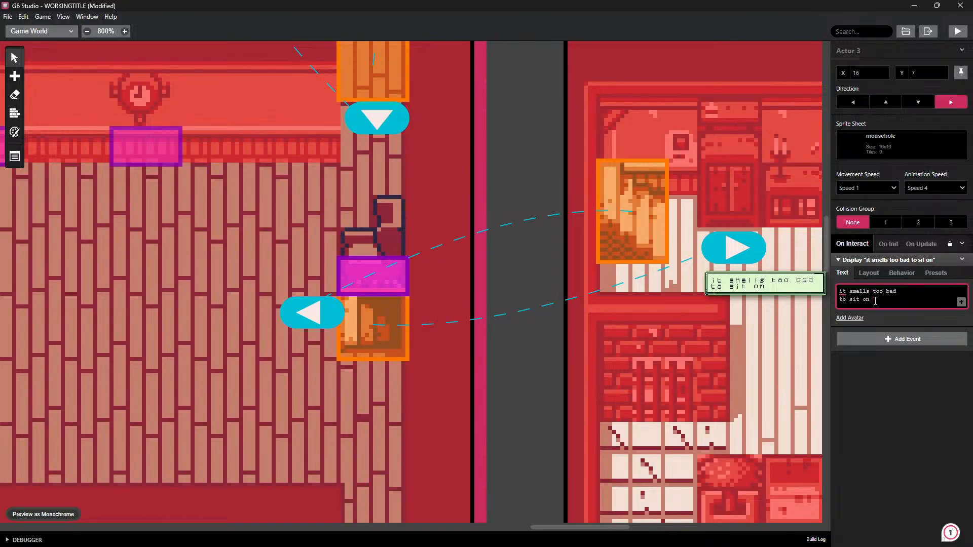
pyautogui.press('BackSpace')
# Run the game and walk from the starting room through the upward corridor into Scene 4
pyautogui.click(957, 32)
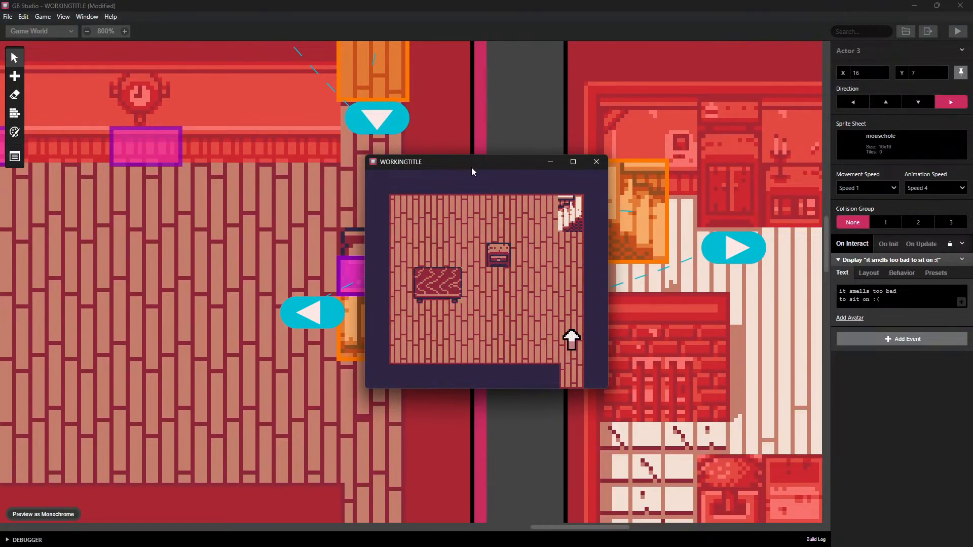
pyautogui.press('Left')
pyautogui.press('Up')
pyautogui.press('Right')
pyautogui.press('Up')
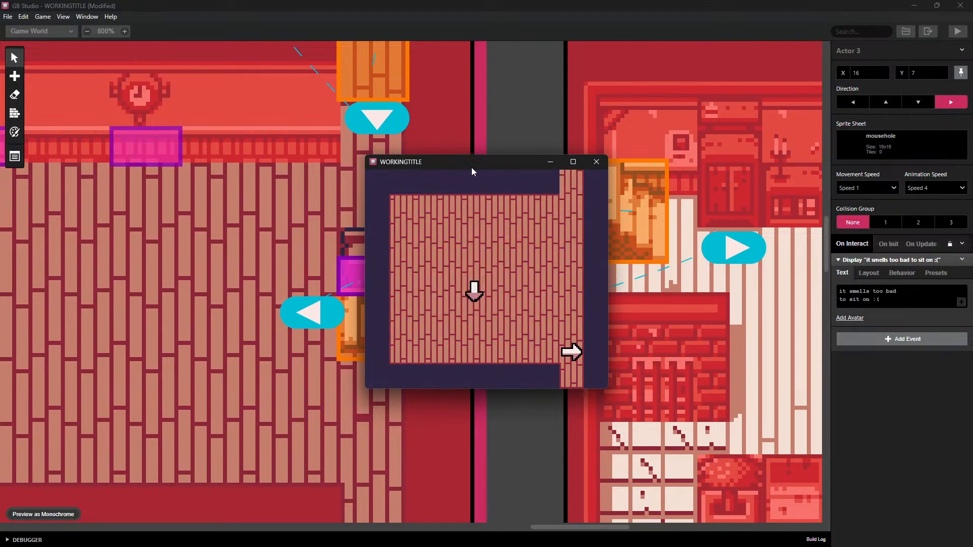
pyautogui.press('Up')
pyautogui.press('Up')
pyautogui.press('Left')
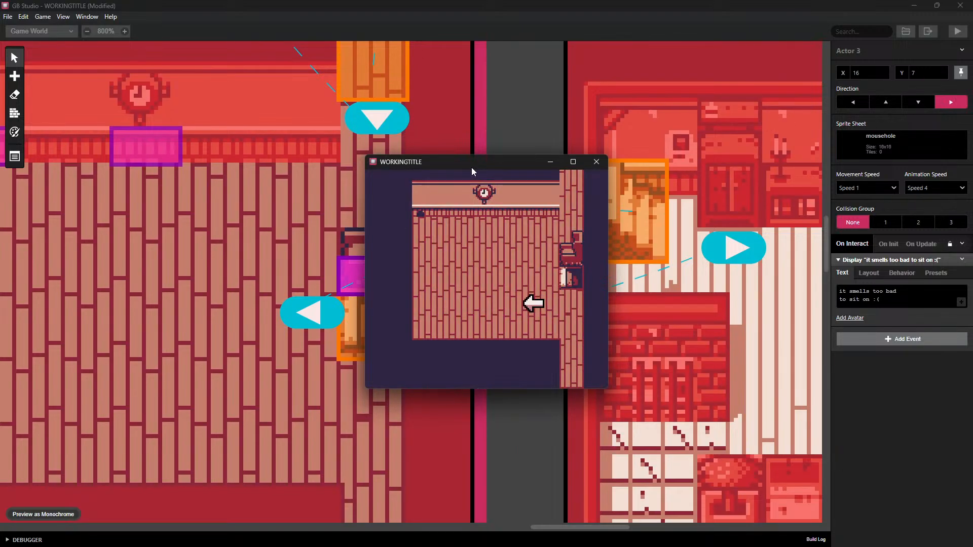
# Approach the chair in Scene 4 from above, interact with it to check its dialogue, and dismiss the text
pyautogui.press('Up')
pyautogui.press('Right')
pyautogui.press('Up')
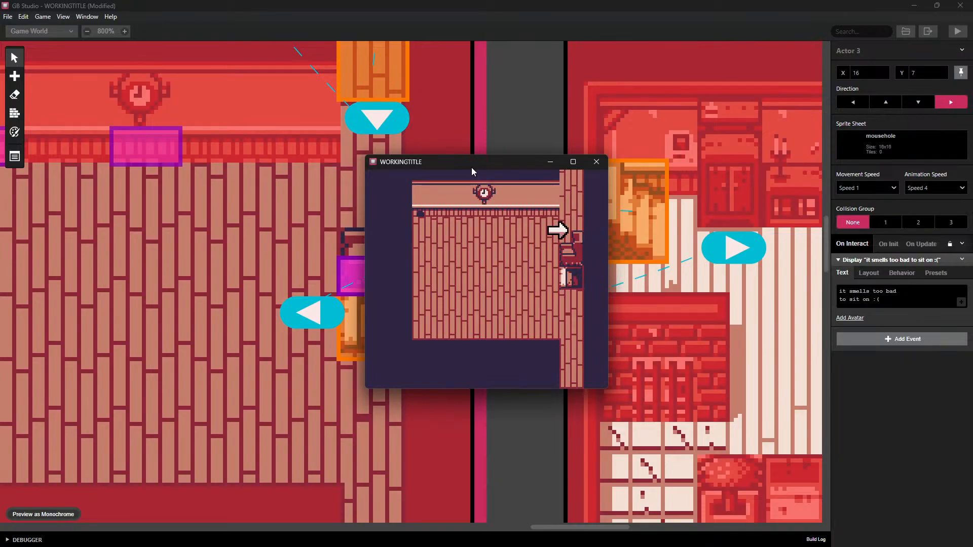
pyautogui.press('Right')
pyautogui.press('Down')
pyautogui.press('z')
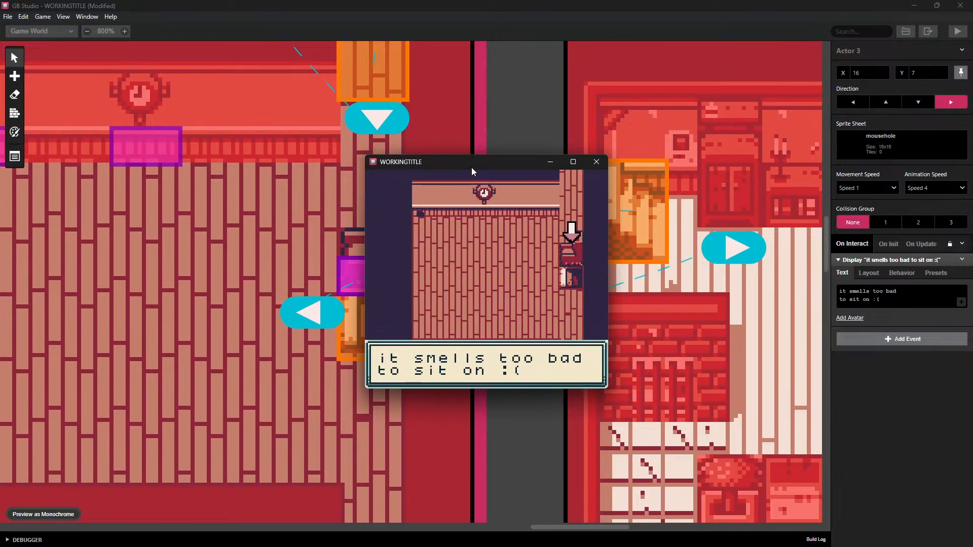
pyautogui.press('z')
# Walk around to the left side of the chair and test interacting with it from there
pyautogui.press('Left')
pyautogui.press('Down')
pyautogui.press('Right')
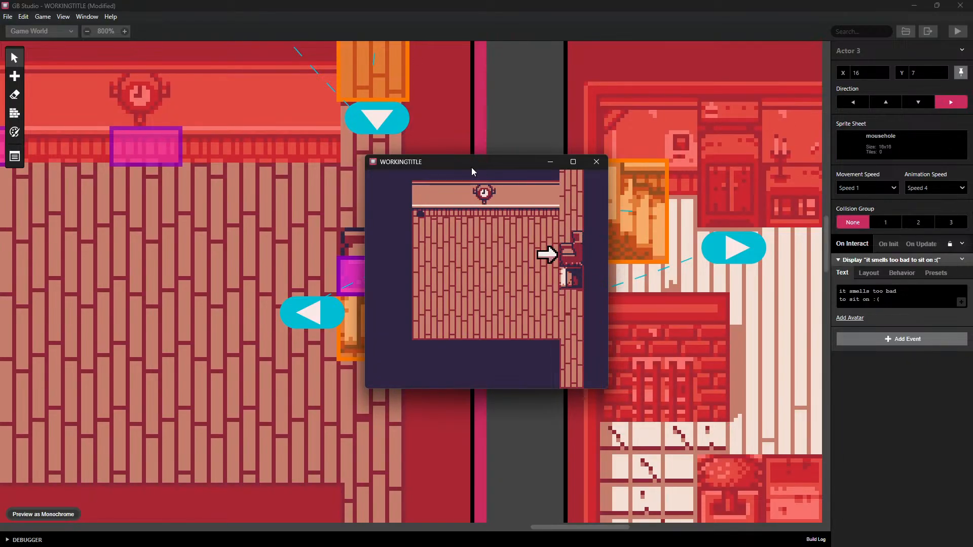
pyautogui.press('z')
pyautogui.press('z')
# Walk around the chair's edges to test its collision, interact with it from above again, and step away to the left
pyautogui.press('Up')
pyautogui.press('Right')
pyautogui.press('Down')
pyautogui.press('Left')
pyautogui.press('Down')
pyautogui.press('Right')
pyautogui.press('Left')
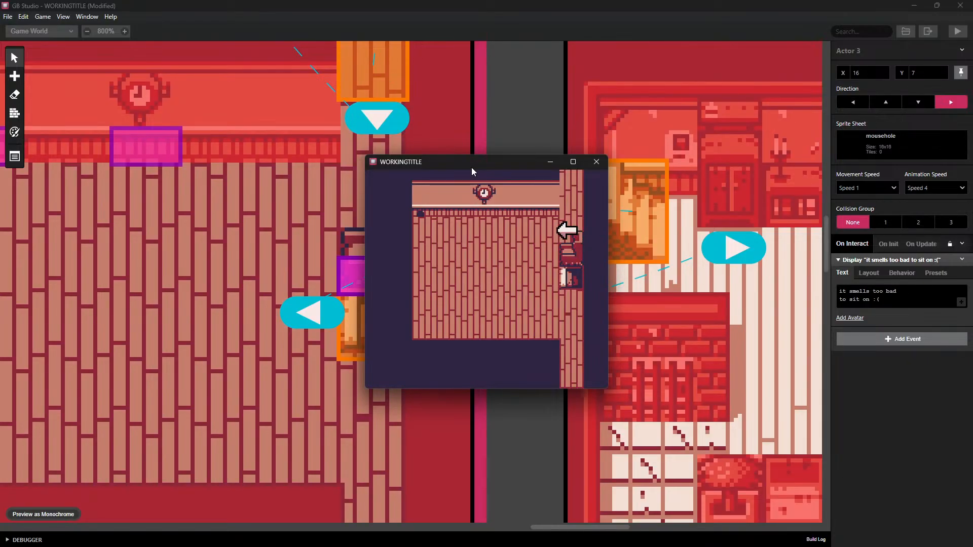
pyautogui.press('Right')
pyautogui.press('Left')
pyautogui.press('Down')
pyautogui.press('z')
pyautogui.press('z')
pyautogui.press('Left')
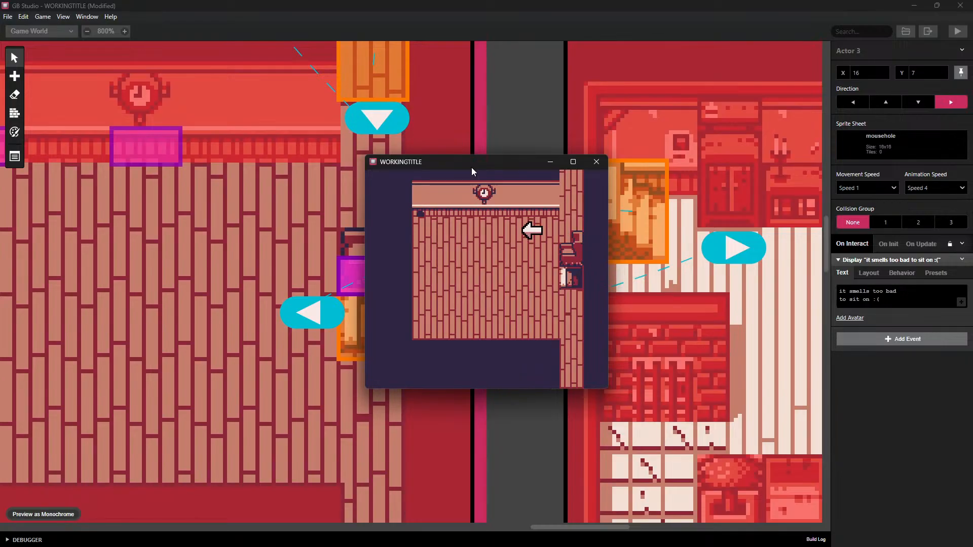
# Walk up to the wall clock in Scene 4 and interact with it to recheck its dialogue
pyautogui.press('Left')
pyautogui.press('Left')
pyautogui.press('Up')
pyautogui.press('z')
pyautogui.press('z')
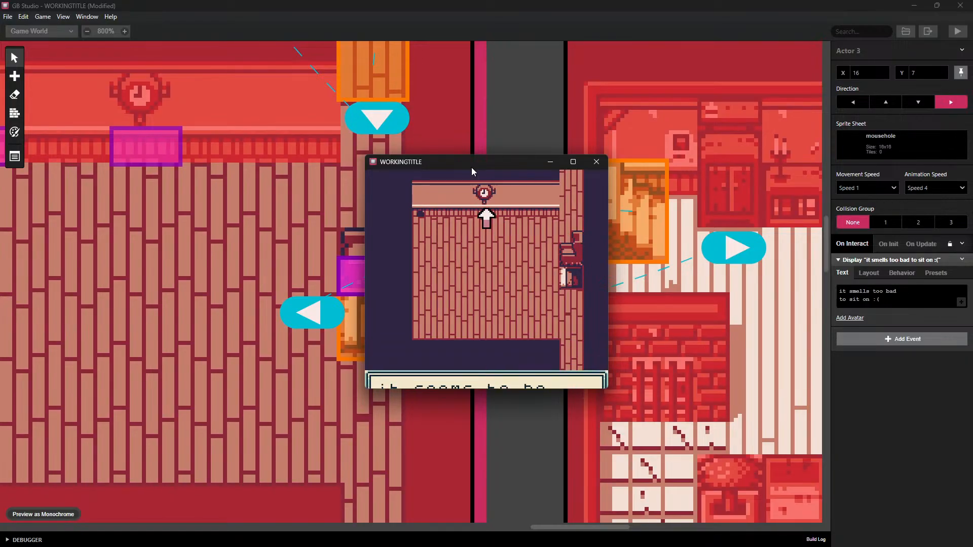
# Interact with the mousehole to recheck its dialogue, dismiss the text, and close the running game
pyautogui.press('Left')
pyautogui.press('Up')
pyautogui.press('z')
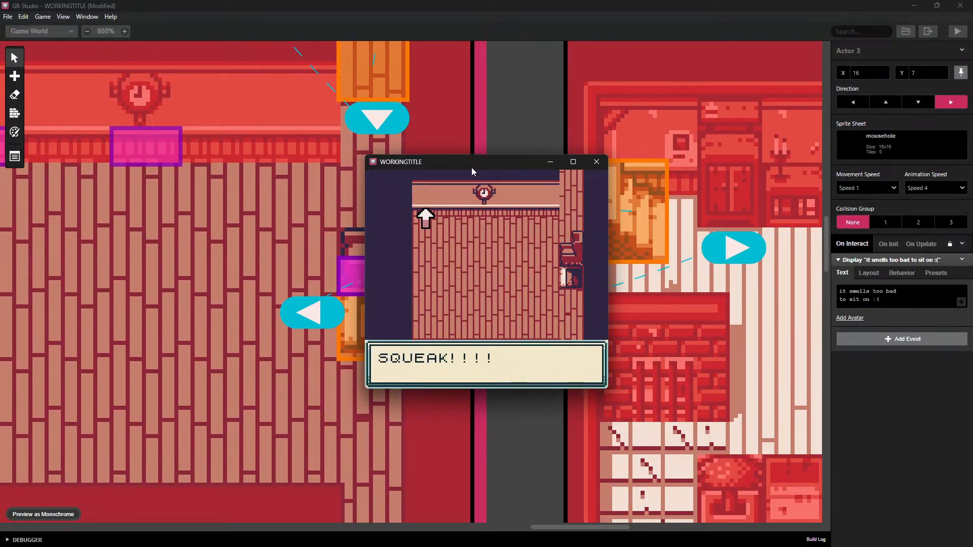
pyautogui.press('z')
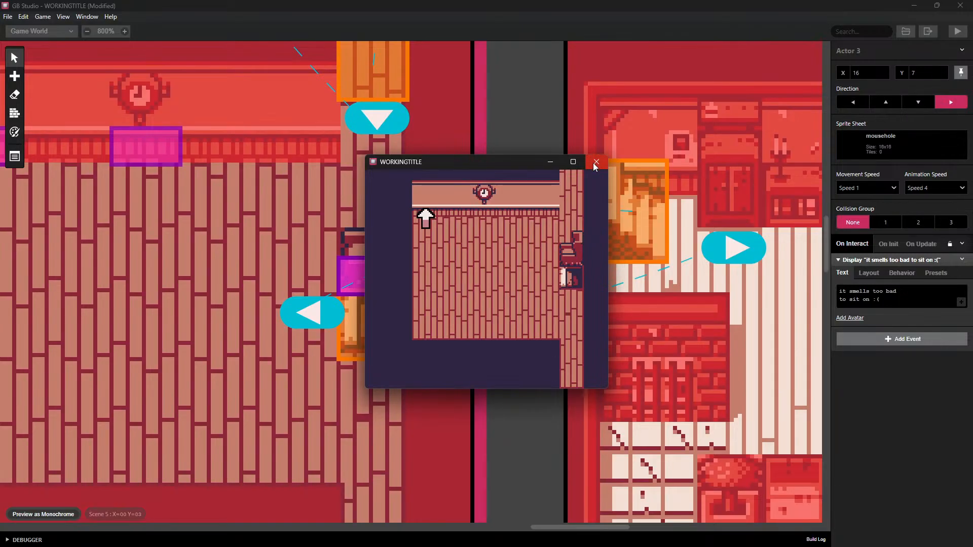
pyautogui.click(595, 163)
pyautogui.scroll(-3, 510, 394)
pyautogui.keyDown('ctrl'); pyautogui.scroll(-3, 509, 399); pyautogui.keyUp('ctrl')
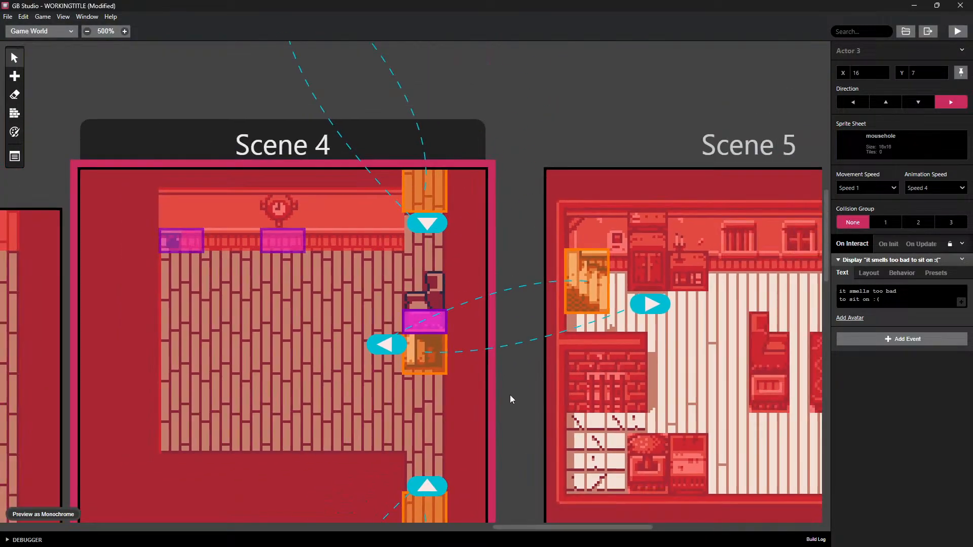
# Select the mousehole actor in Scene 4 and examine its sound effect choices and priority options
pyautogui.keyDown('ctrl'); pyautogui.scroll(-5, 510, 394); pyautogui.keyUp('ctrl')
pyautogui.keyDown('ctrl'); pyautogui.scroll(1, 510, 407); pyautogui.keyUp('ctrl')
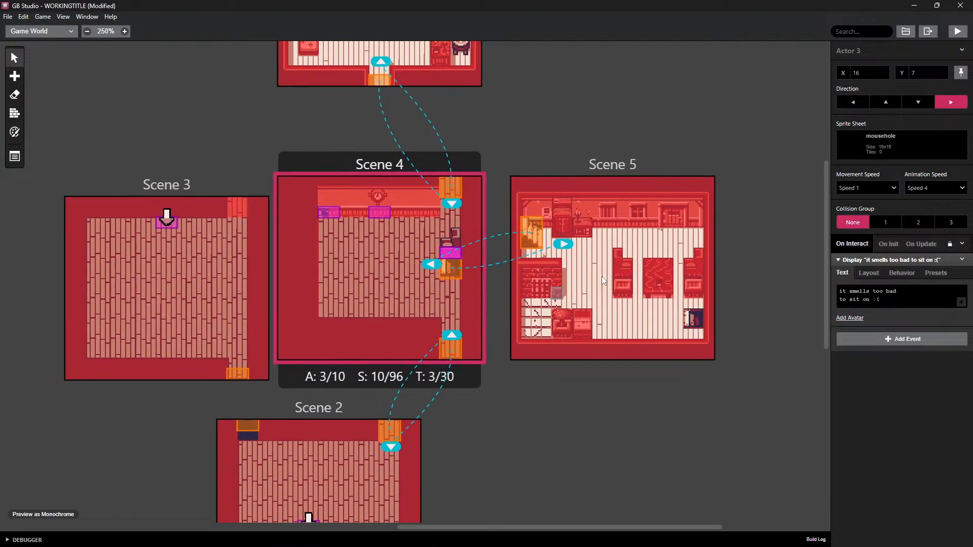
pyautogui.click(328, 212)
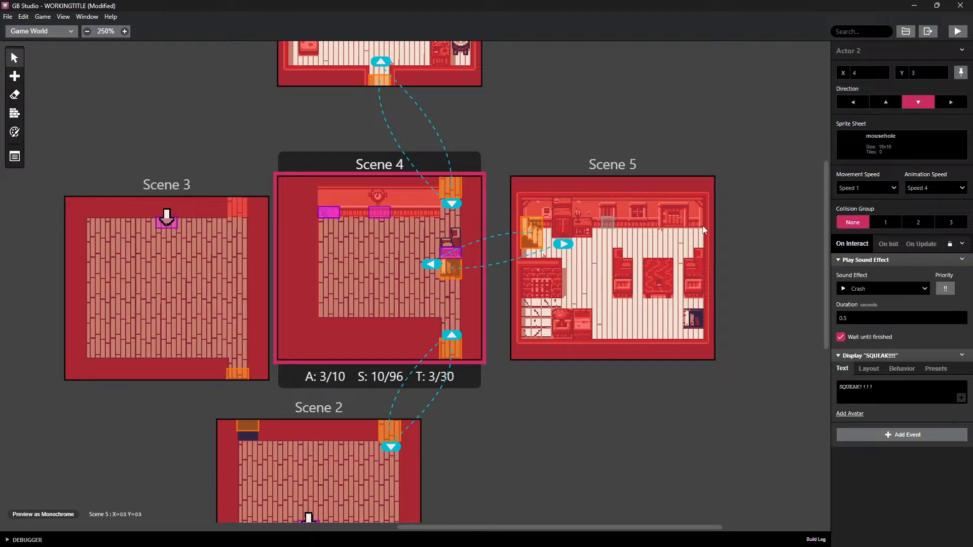
pyautogui.click(913, 288)
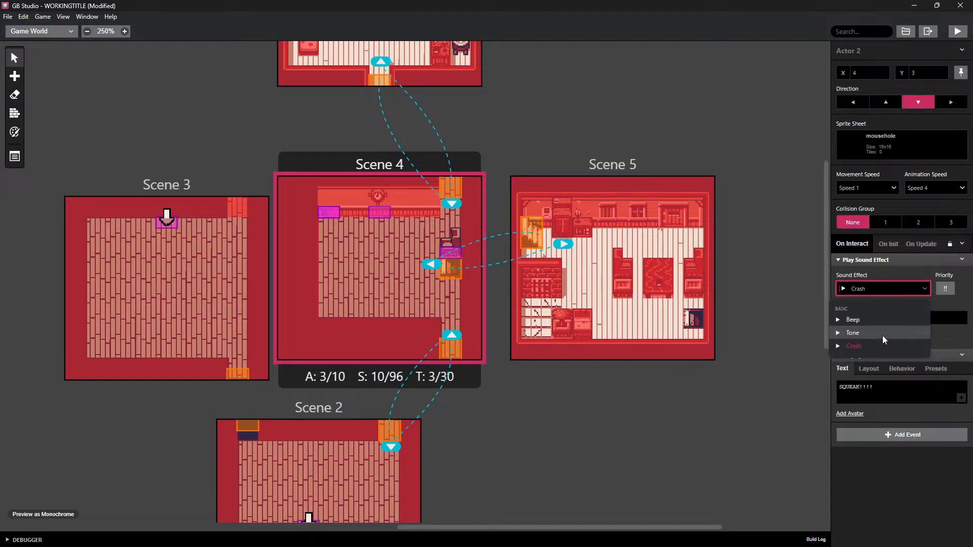
pyautogui.click(936, 303)
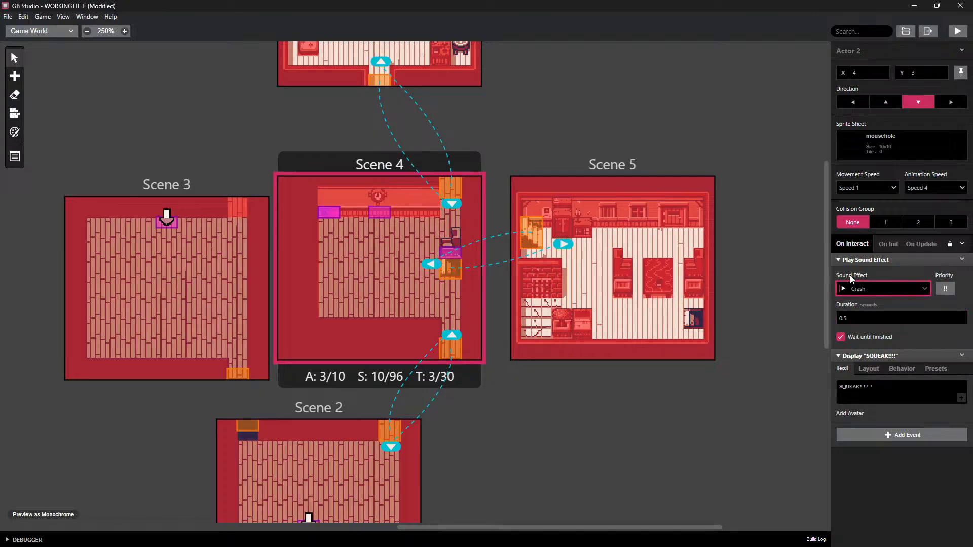
pyautogui.click(943, 288)
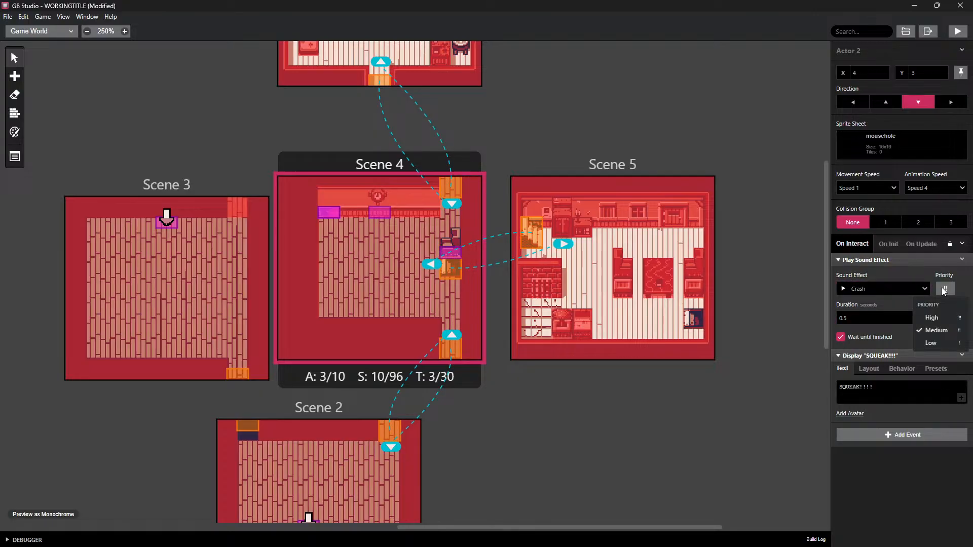
pyautogui.click(943, 288)
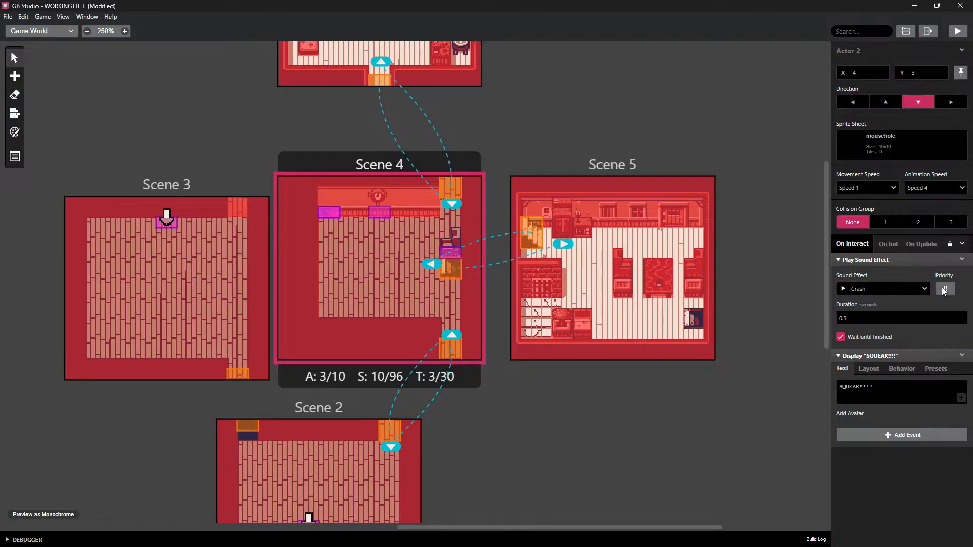
# Open the project's folder, read the README in assets/sounds for supported sound effect files, and close it
pyautogui.click(856, 261)
pyautogui.click(856, 261)
pyautogui.click(903, 34)
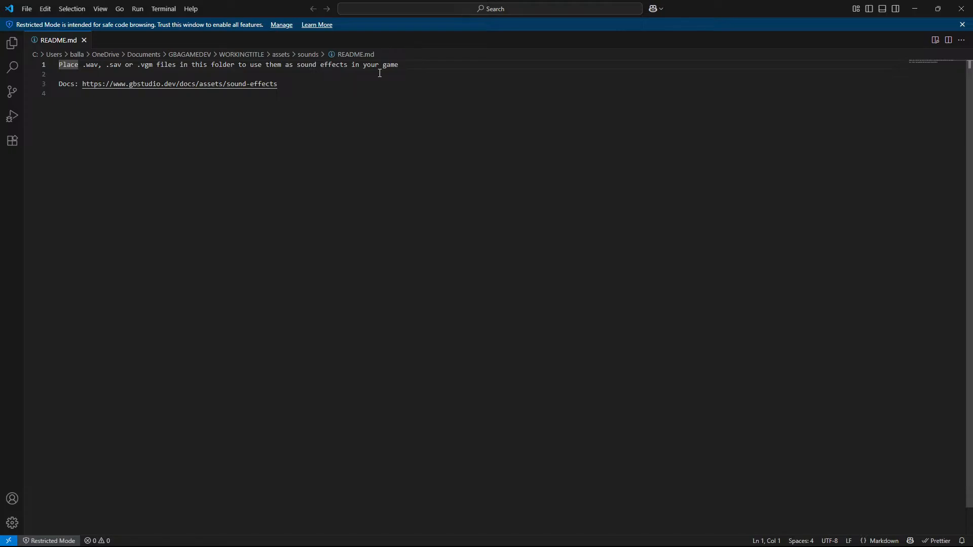
pyautogui.click(965, 15)
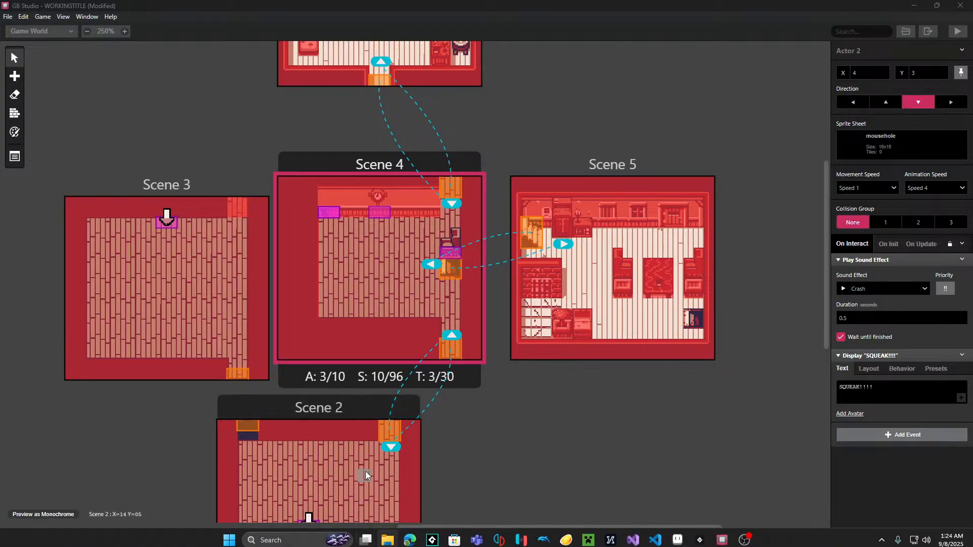
# Search the computer for Audacity, launch it, and maximize its window
pyautogui.click(288, 536)
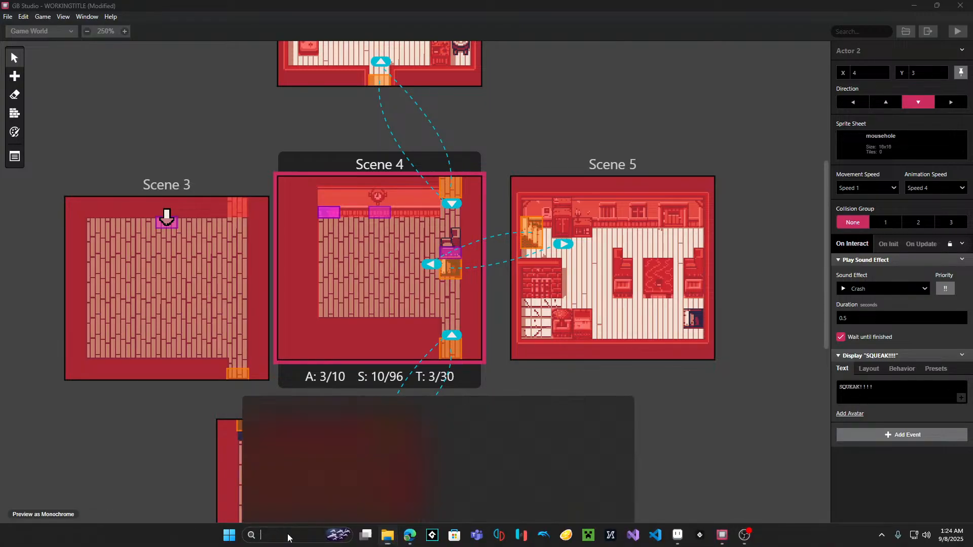
pyautogui.write('aud')
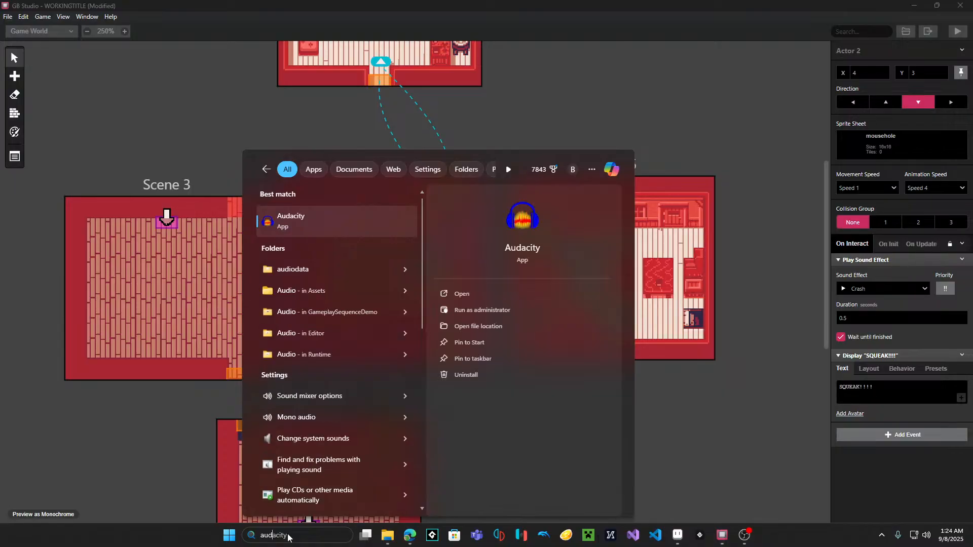
pyautogui.press('Escape')
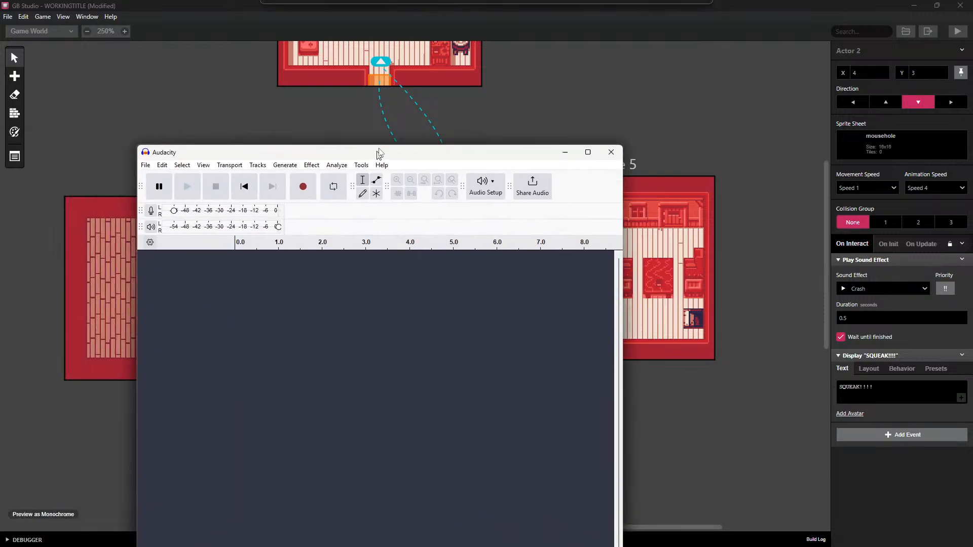
pyautogui.moveTo(378, 153); pyautogui.dragTo(448, 4)
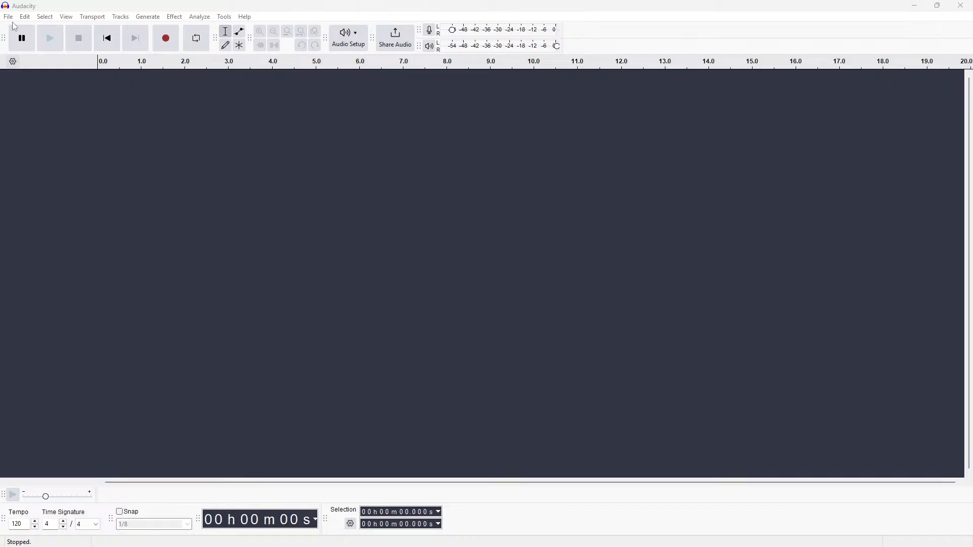
# Record a squeak about 3 seconds long on a new audio track and play it back
pyautogui.click(173, 42)
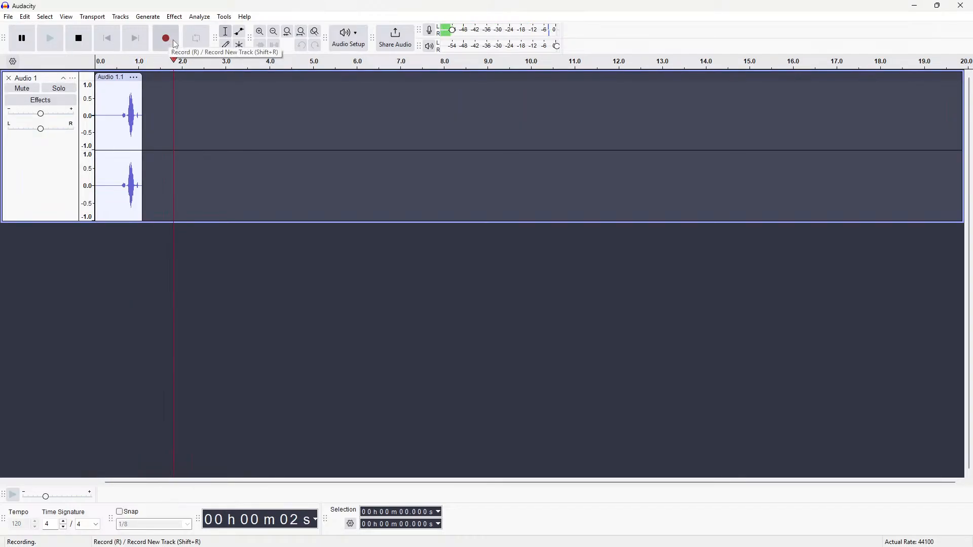
pyautogui.click(71, 40)
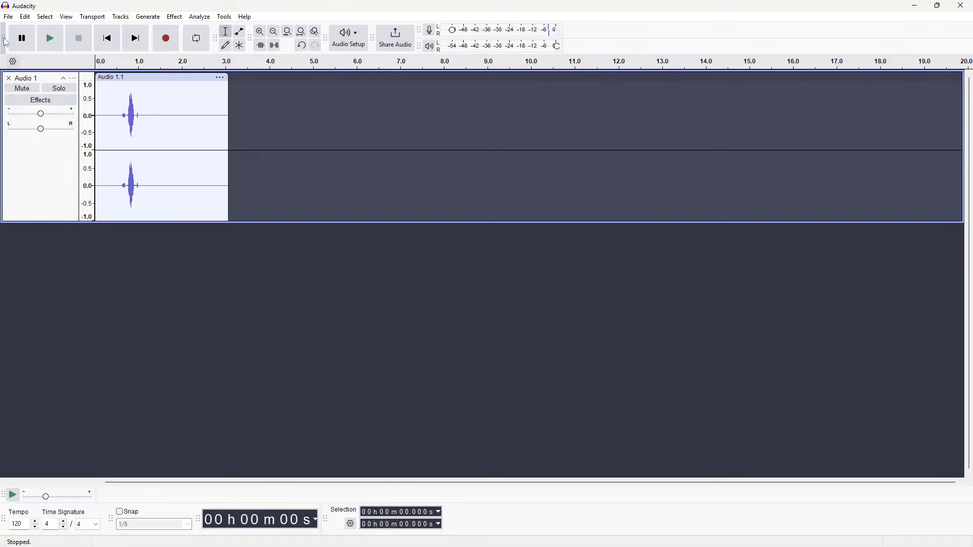
pyautogui.click(47, 42)
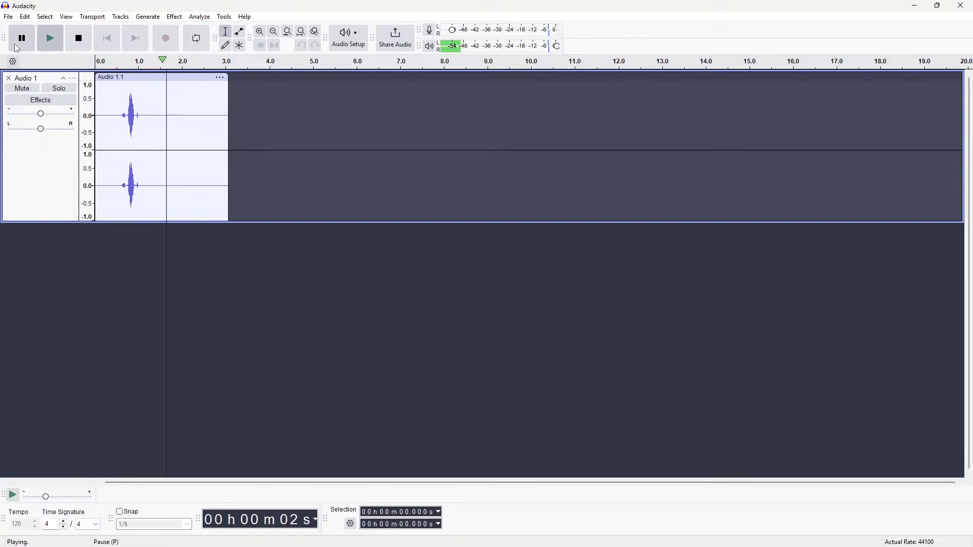
pyautogui.press('p')
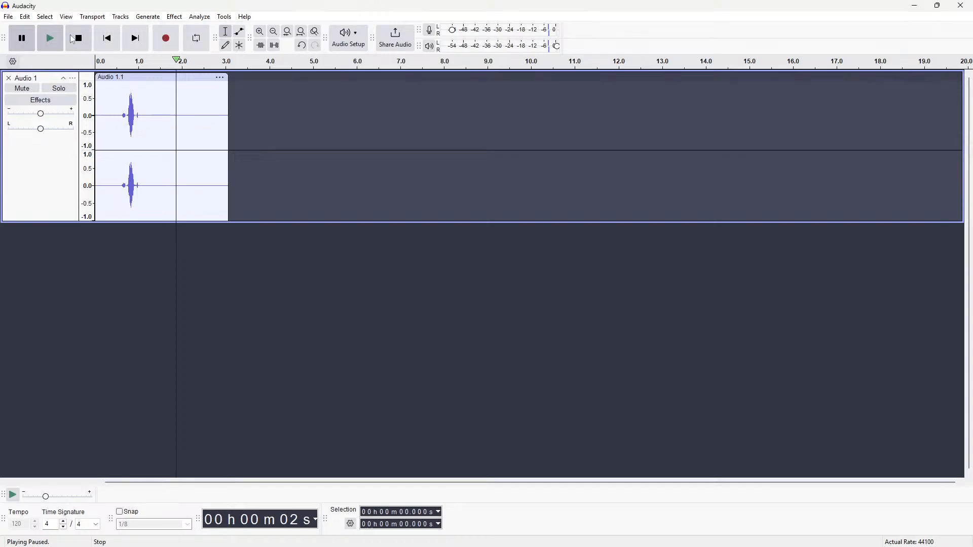
pyautogui.click(176, 18)
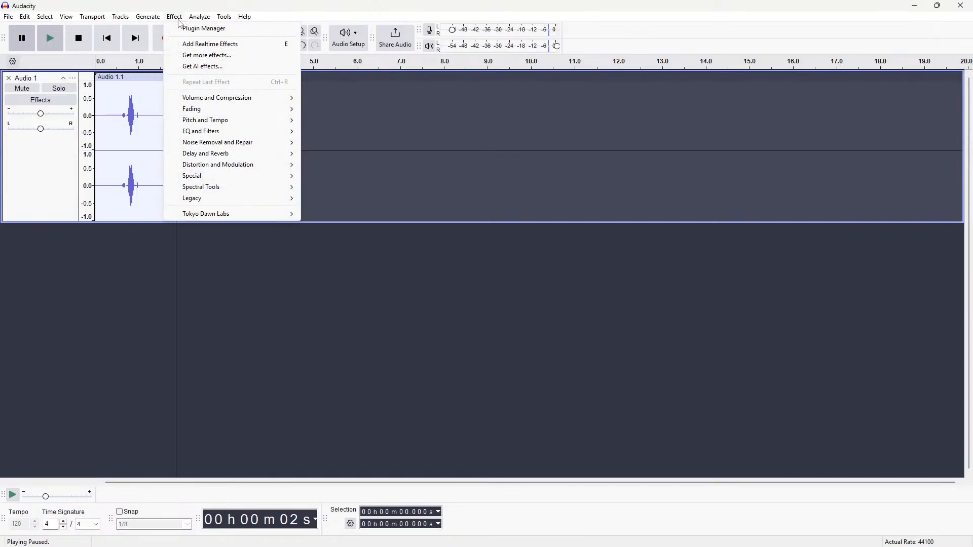
pyautogui.moveTo(210, 103)
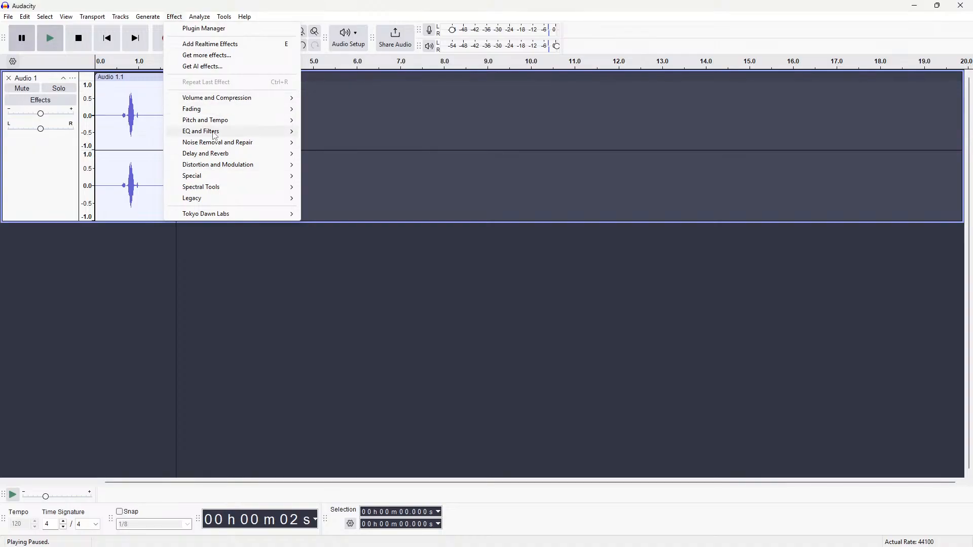
pyautogui.moveTo(213, 132)
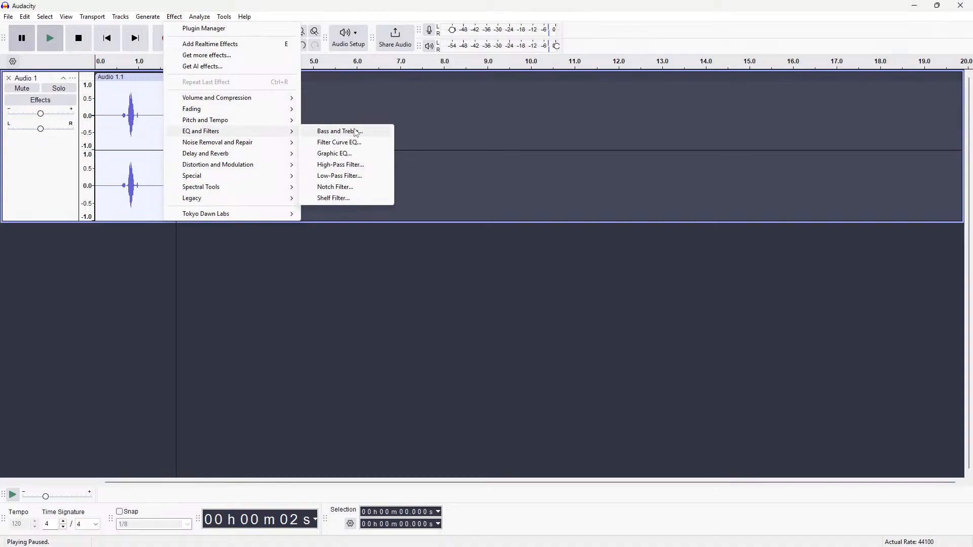
pyautogui.click(349, 133)
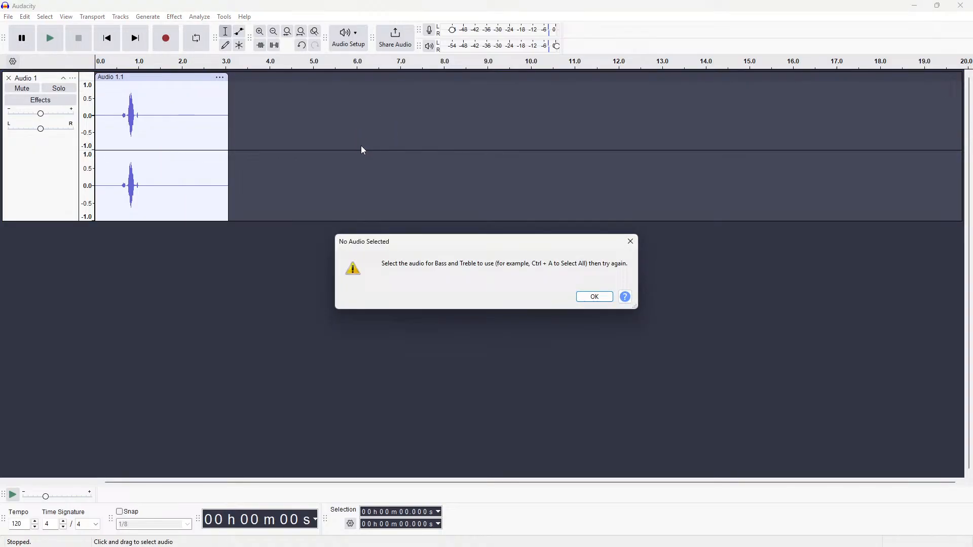
pyautogui.click(630, 243)
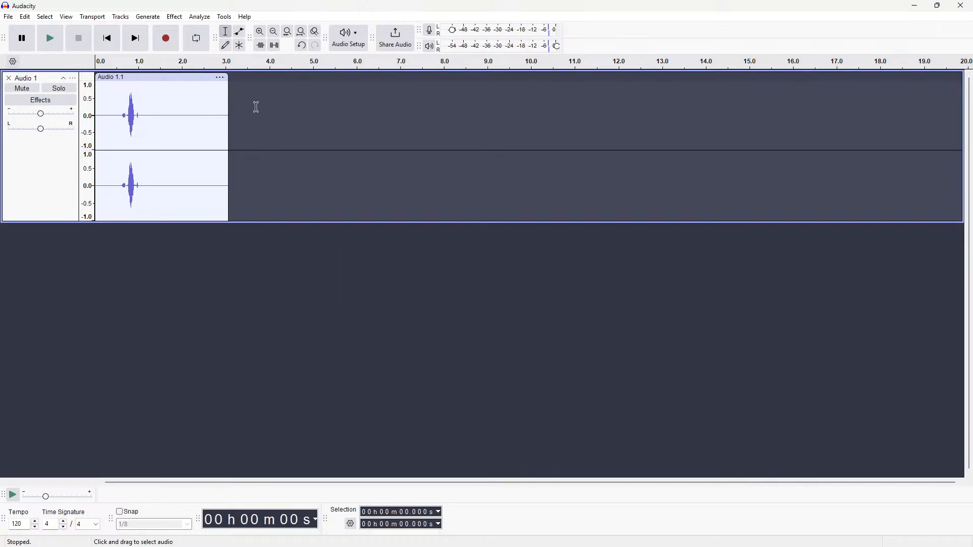
# Select the whole recording and inspect the Bass and Treble effect's settings, closing them without applying
pyautogui.moveTo(257, 108); pyautogui.dragTo(95, 128)
pyautogui.moveTo(300, 140); pyautogui.dragTo(95, 132)
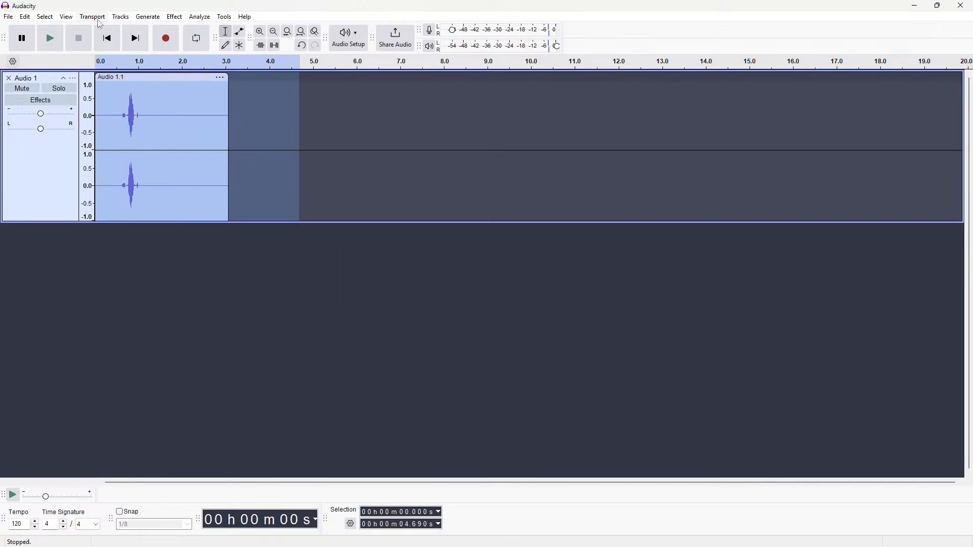
pyautogui.click(175, 16)
pyautogui.moveTo(228, 134)
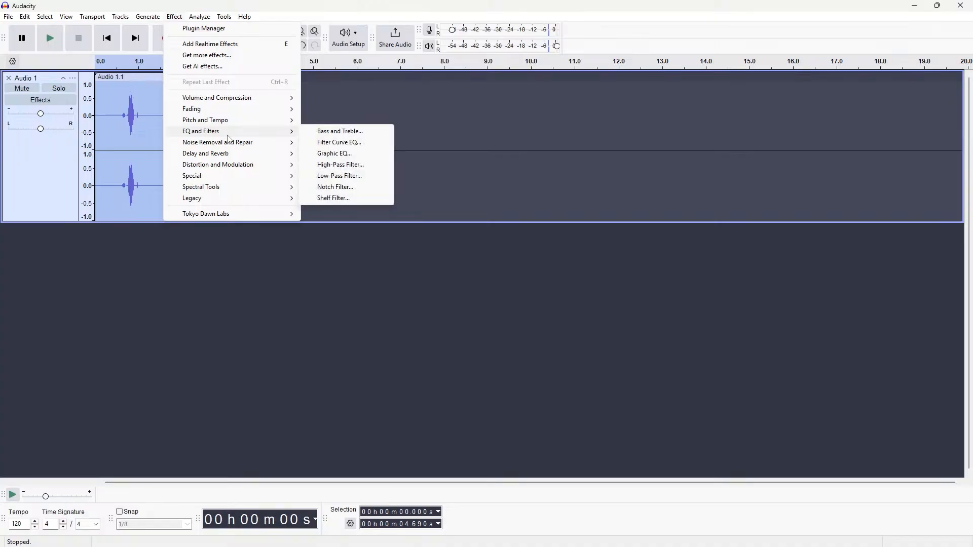
pyautogui.click(343, 132)
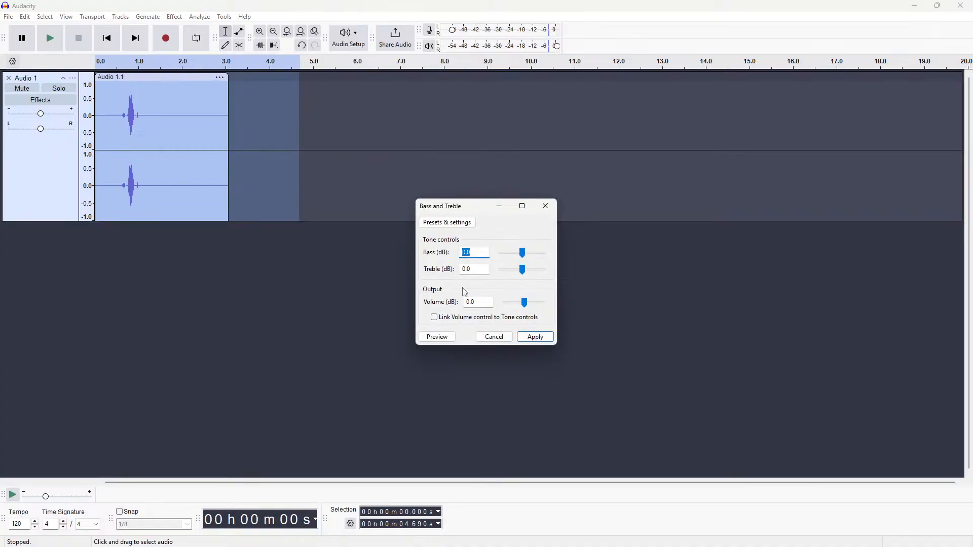
pyautogui.click(546, 206)
# Apply Filter Curve EQ to the selected recording with the Low rolloff for speech factory preset
pyautogui.click(174, 17)
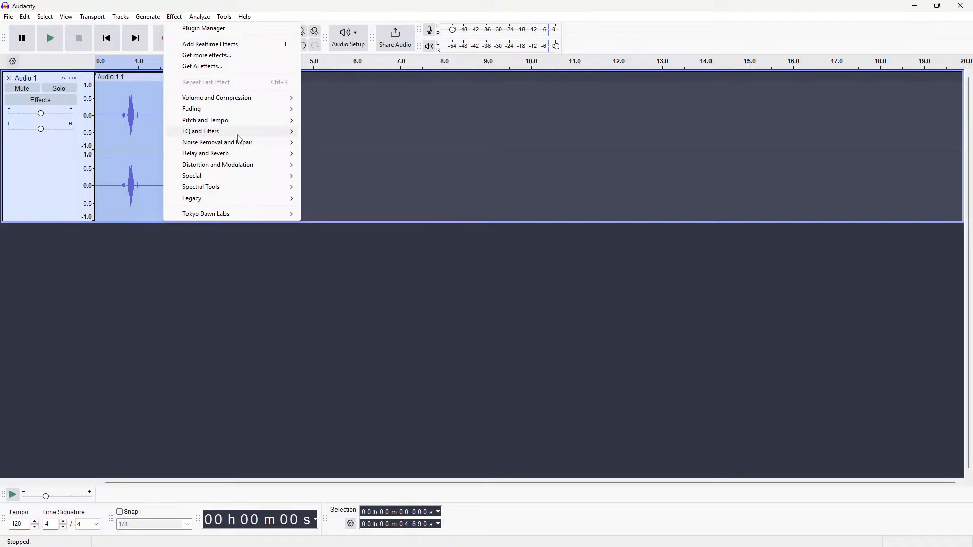
pyautogui.moveTo(238, 133)
pyautogui.click(373, 144)
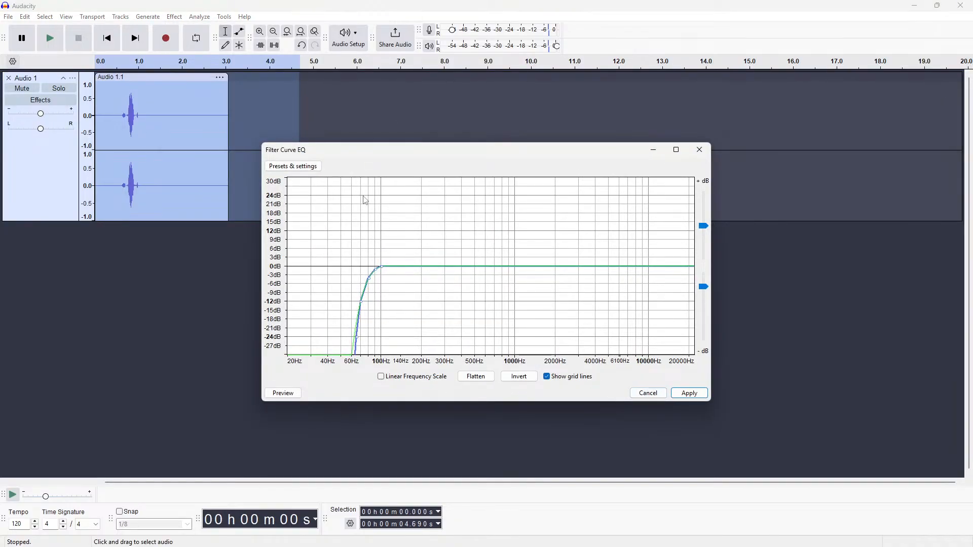
pyautogui.click(293, 166)
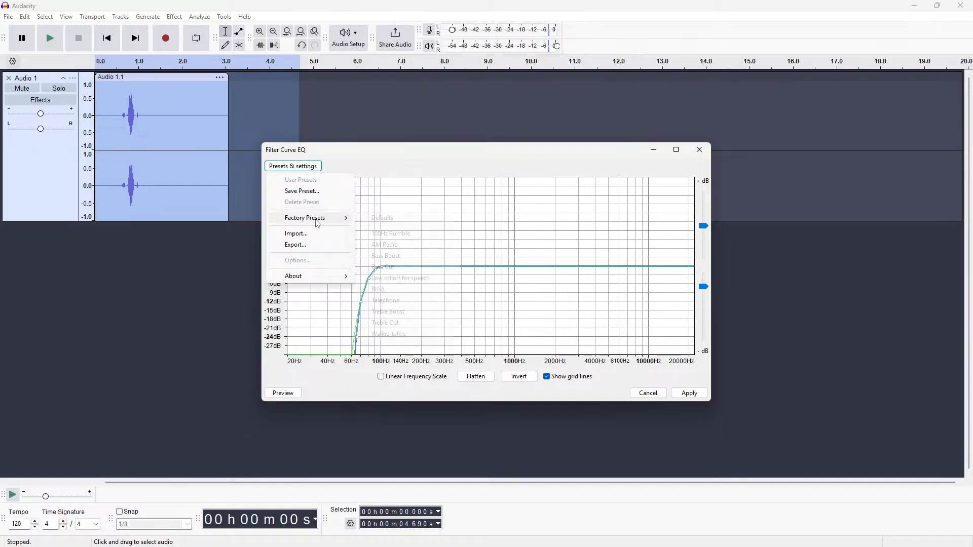
pyautogui.moveTo(342, 218)
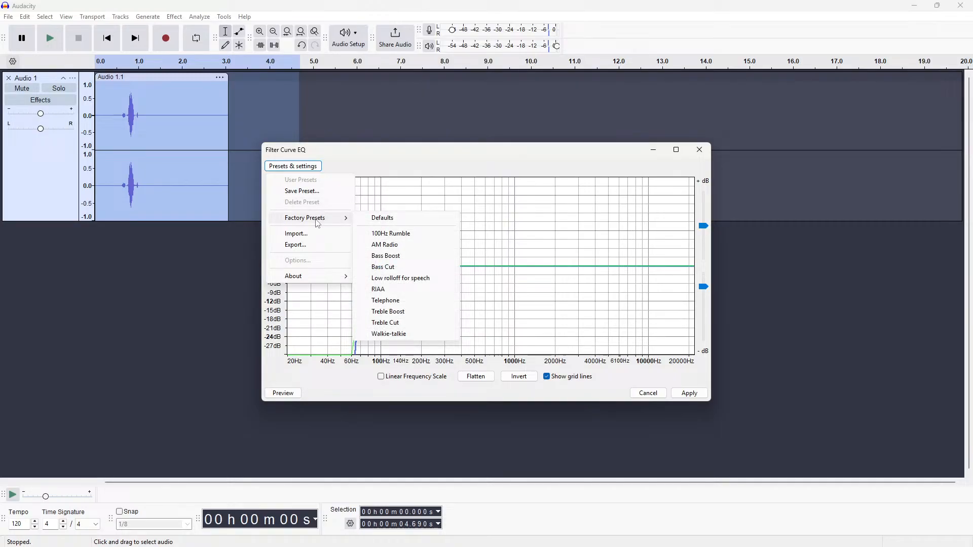
pyautogui.click(405, 284)
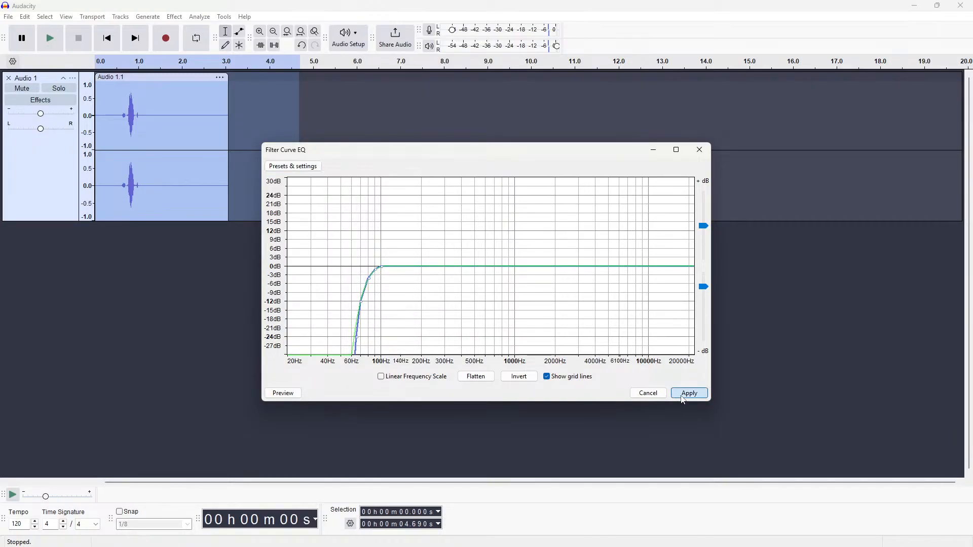
pyautogui.click(690, 393)
# Play back the filtered recording and delete its trailing silence beyond about 1.5 seconds
pyautogui.click(50, 40)
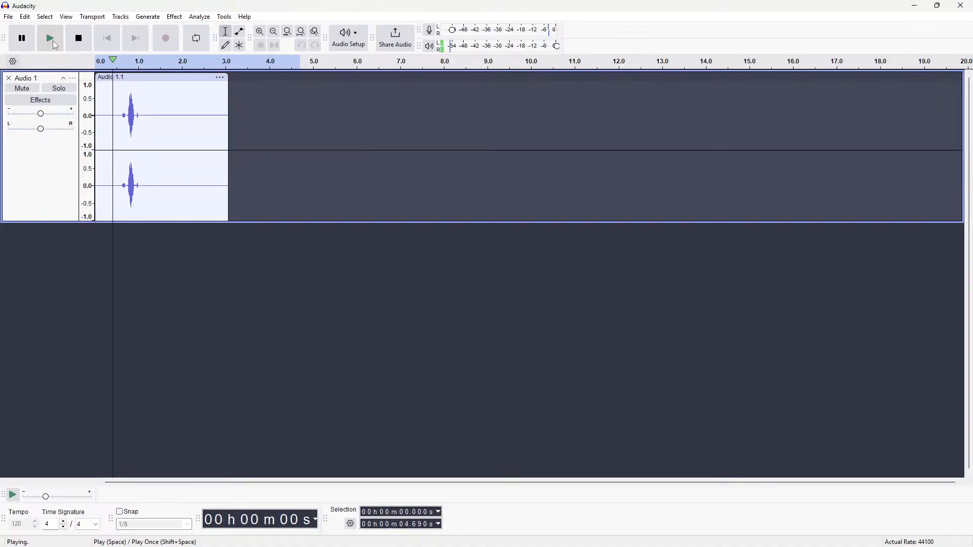
pyautogui.click(79, 38)
pyautogui.moveTo(229, 120); pyautogui.dragTo(160, 124)
pyautogui.press('Delete')
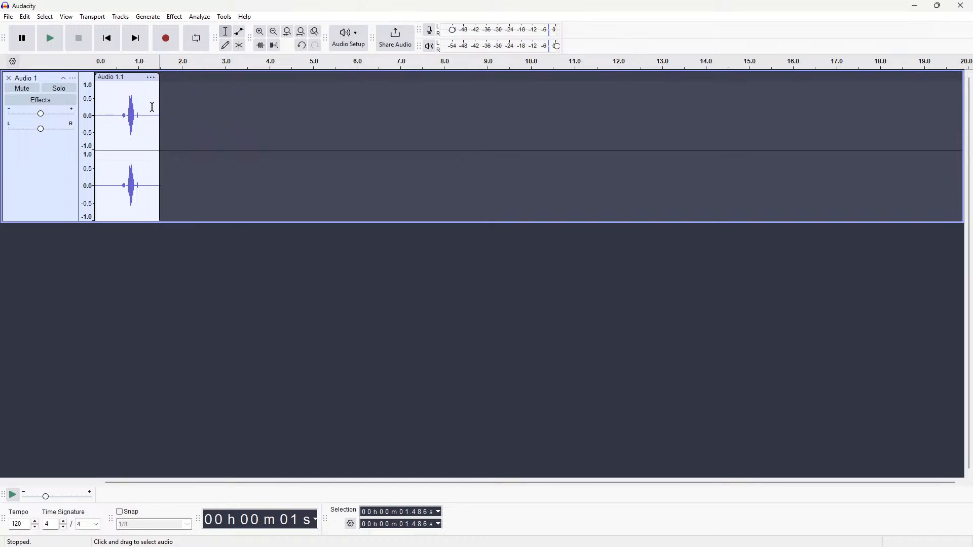
# Try cutting the recording tightly around the squeak, play it back, and undo the cuts
pyautogui.moveTo(160, 115); pyautogui.dragTo(95, 116)
pyautogui.press('Delete')
pyautogui.click(51, 38)
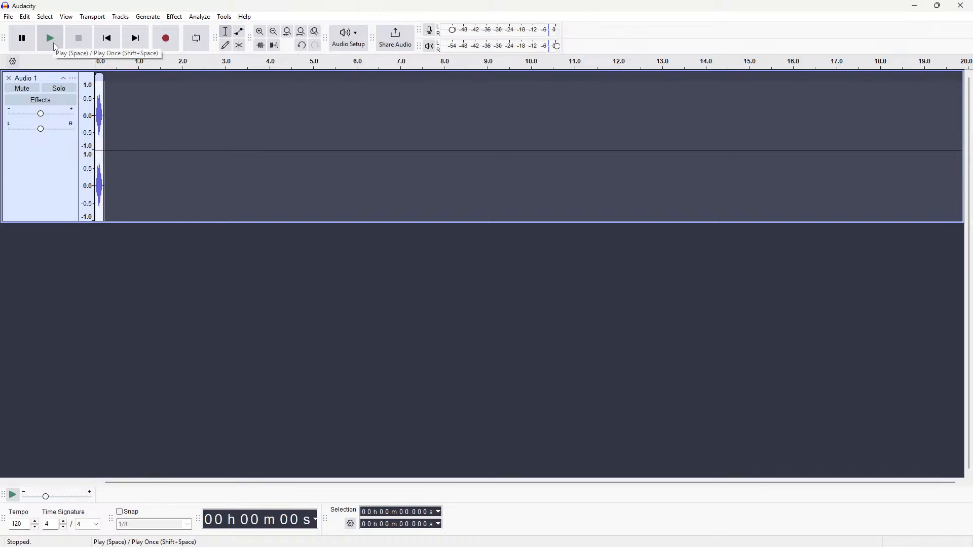
pyautogui.hotkey('ctrl', 'z')
pyautogui.hotkey('ctrl', 'z')
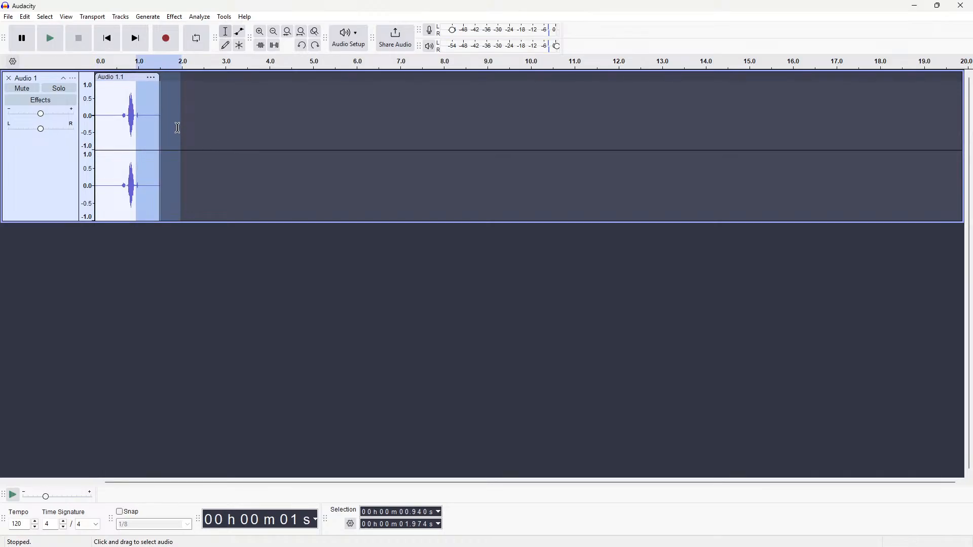
# Delete the silence before and after the squeak, leaving a clip about 0.4 seconds long, and play it back
pyautogui.click(224, 118)
pyautogui.click(122, 116)
pyautogui.moveTo(122, 116)
pyautogui.mouseDown()
pyautogui.moveTo(95, 115)
pyautogui.moveTo(127, 126)
pyautogui.moveTo(113, 127)
pyautogui.mouseUp()
pyautogui.press('Delete')
pyautogui.press('Delete')
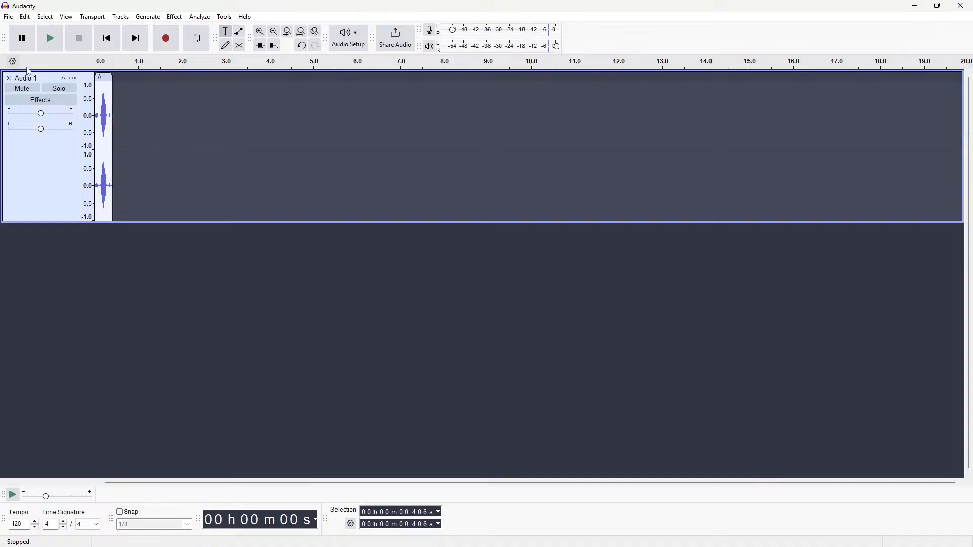
pyautogui.click(51, 43)
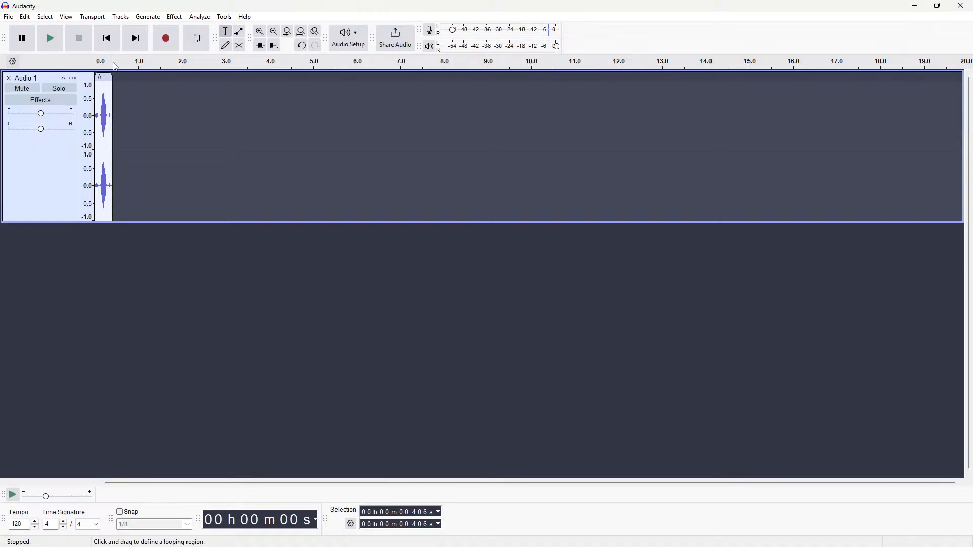
# Set a loop region over the short clip at the start of the timeline and play the squeak back
pyautogui.moveTo(113, 64); pyautogui.dragTo(91, 64)
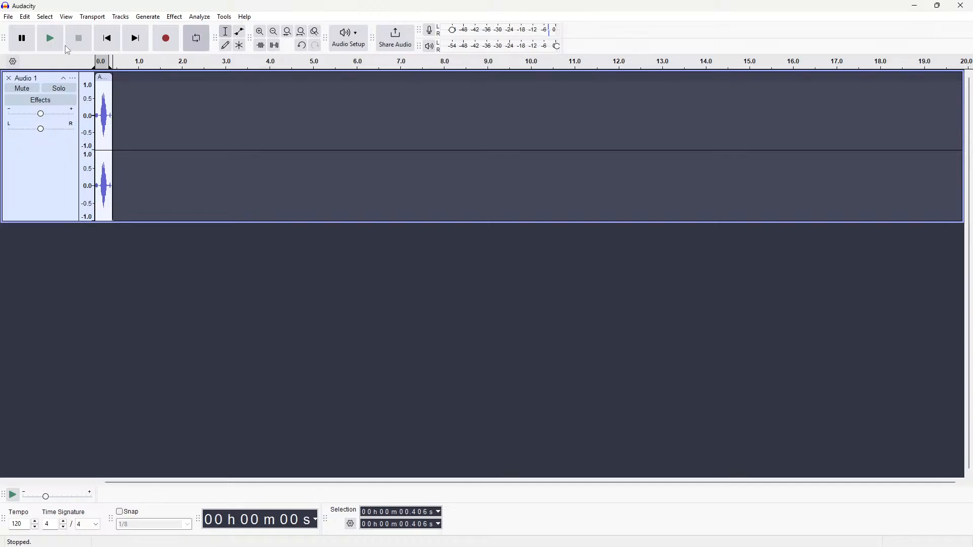
pyautogui.click(111, 45)
pyautogui.click(51, 43)
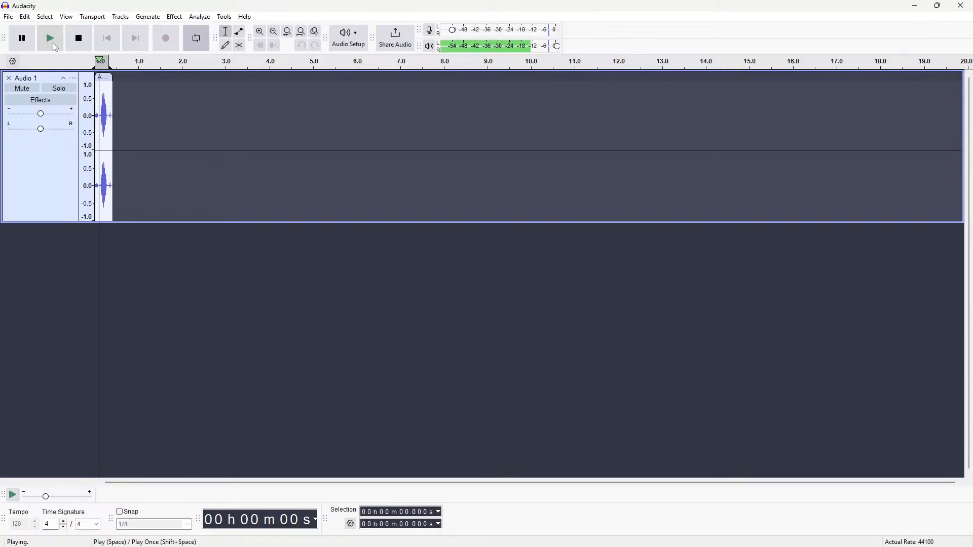
pyautogui.click(79, 38)
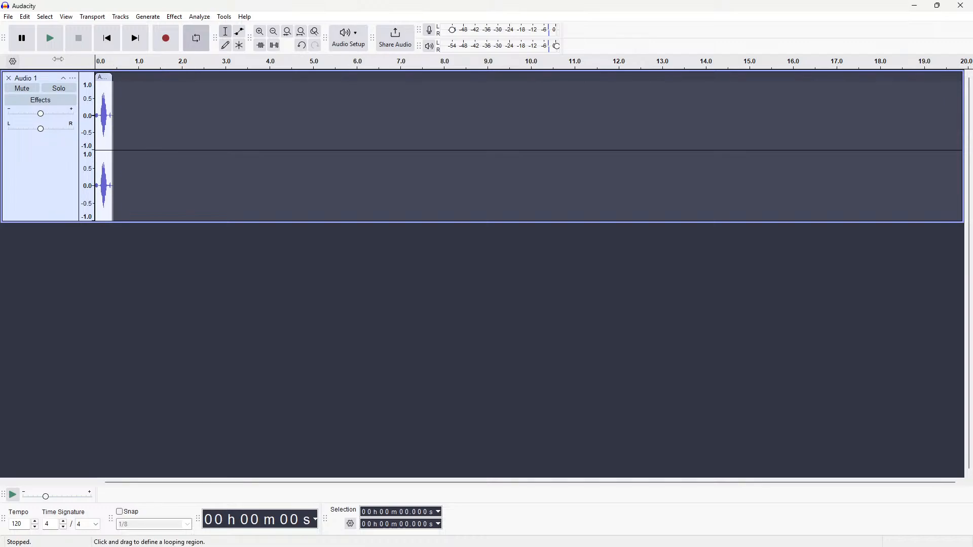
pyautogui.click(55, 47)
# Raise the pitch of the whole squeak clip by about 49 percent with Change Pitch, and play it back
pyautogui.moveTo(217, 145); pyautogui.dragTo(54, 128)
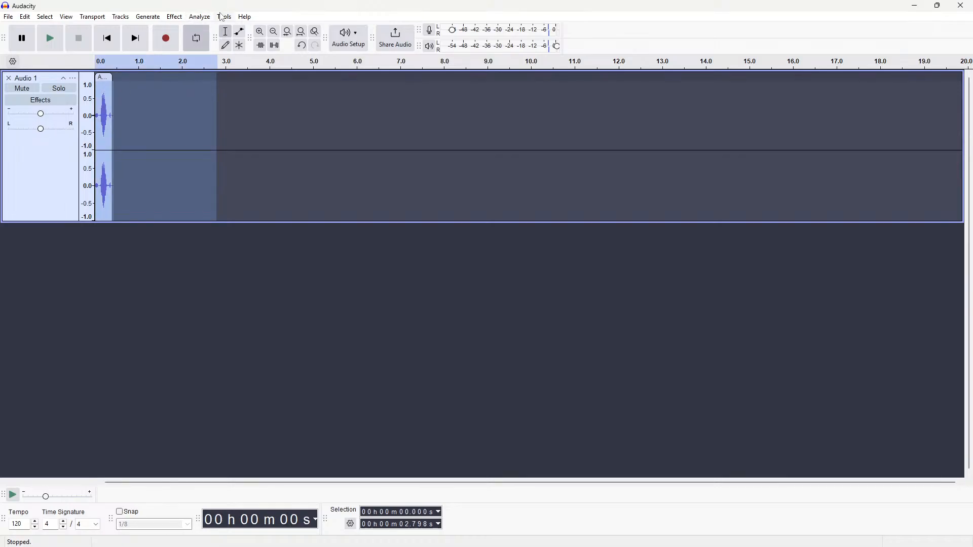
pyautogui.click(175, 17)
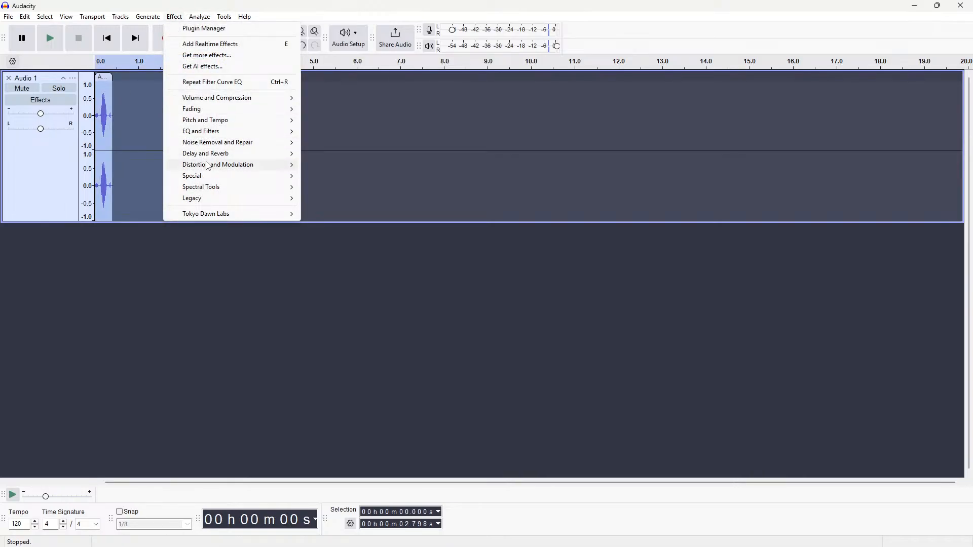
pyautogui.moveTo(218, 180)
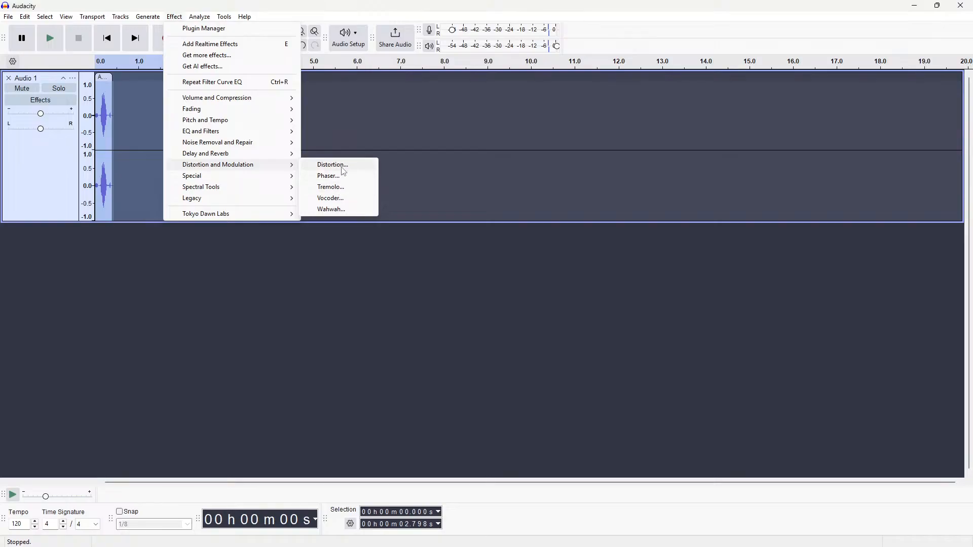
pyautogui.moveTo(246, 146)
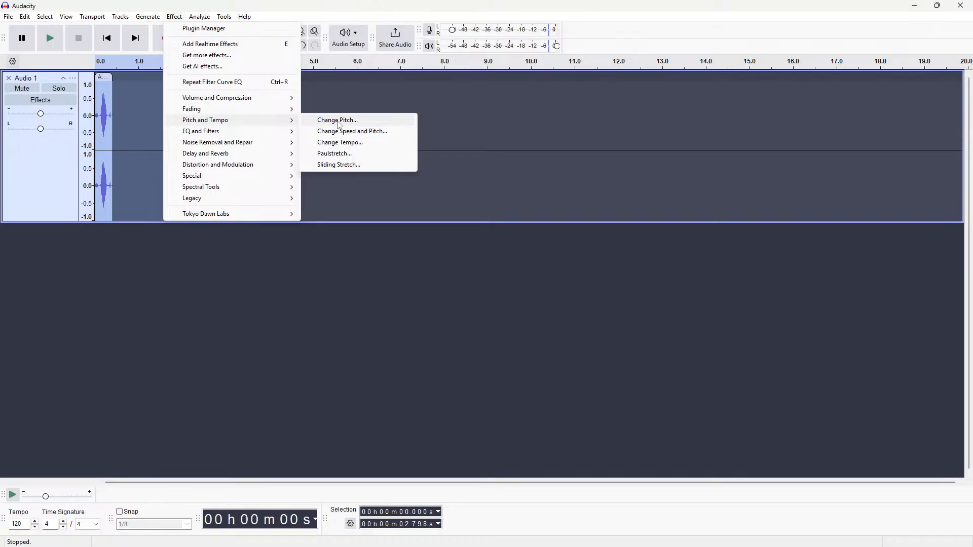
pyautogui.click(338, 121)
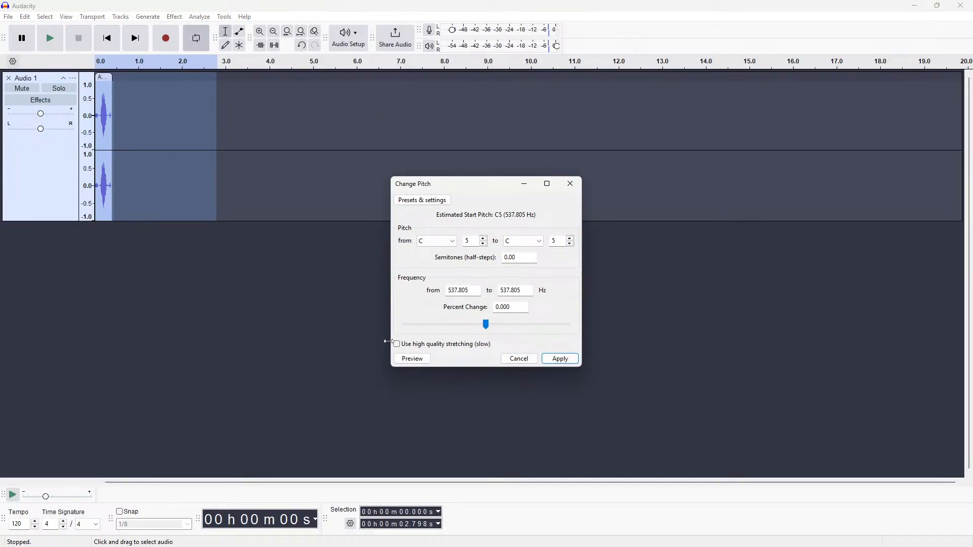
pyautogui.click(413, 359)
pyautogui.moveTo(486, 328); pyautogui.dragTo(504, 334)
pyautogui.click(560, 359)
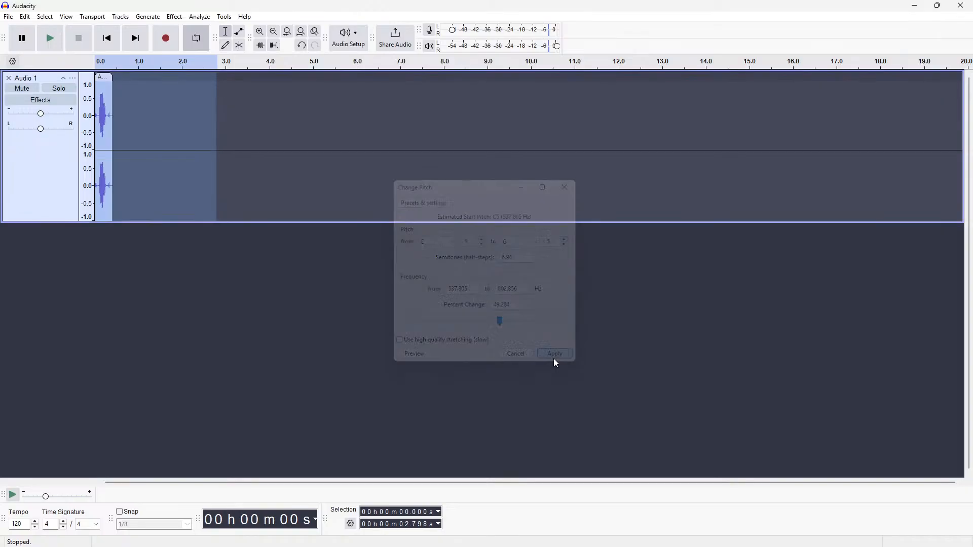
pyautogui.click(56, 47)
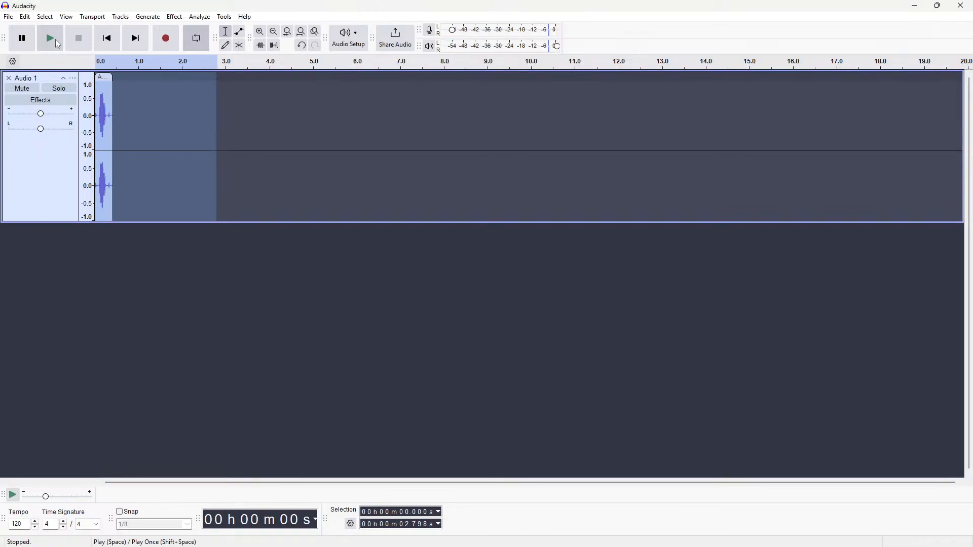
pyautogui.click(57, 39)
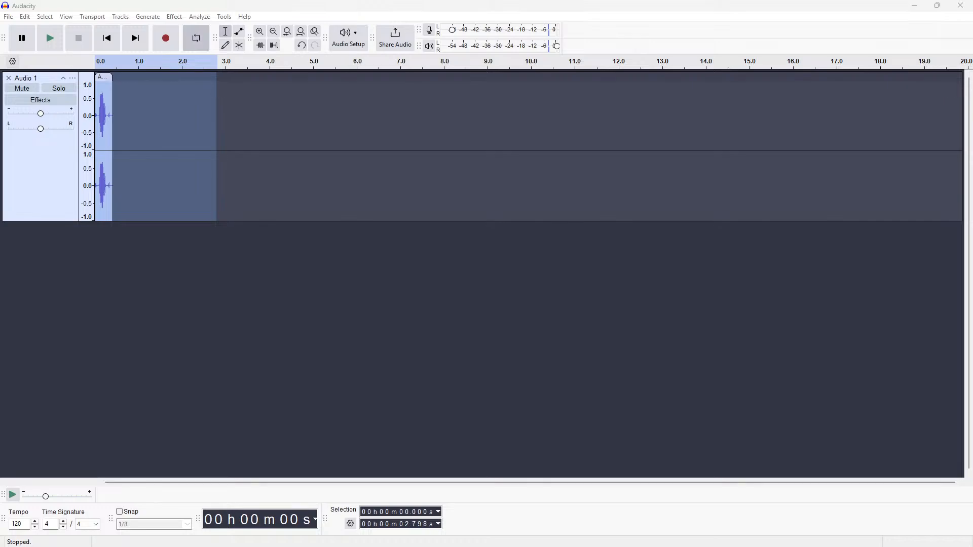
pyautogui.click(174, 16)
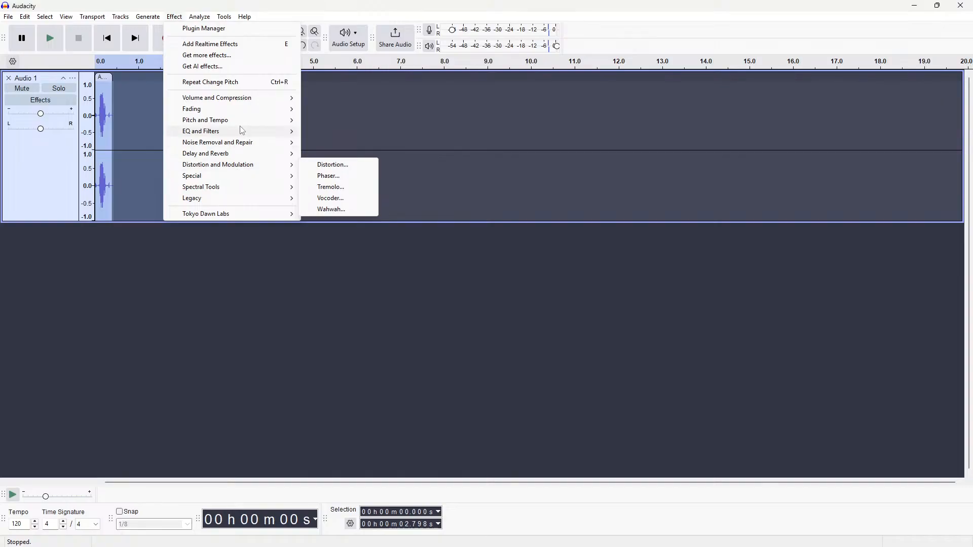
pyautogui.moveTo(238, 133)
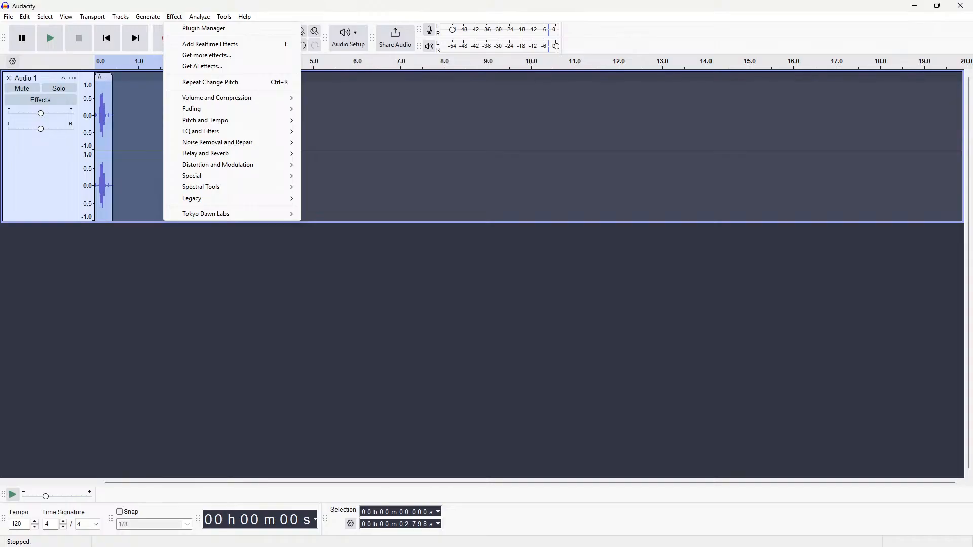
pyautogui.moveTo(214, 191)
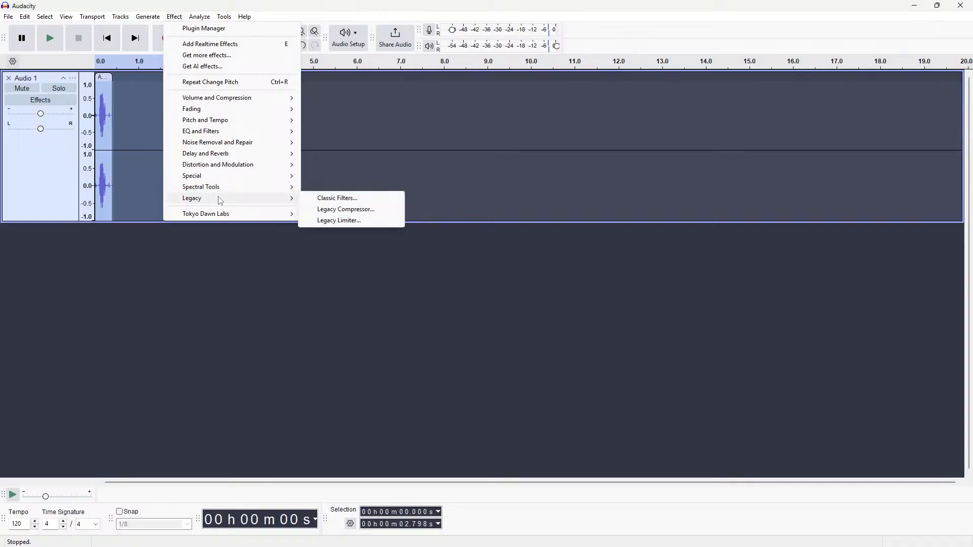
pyautogui.click(363, 199)
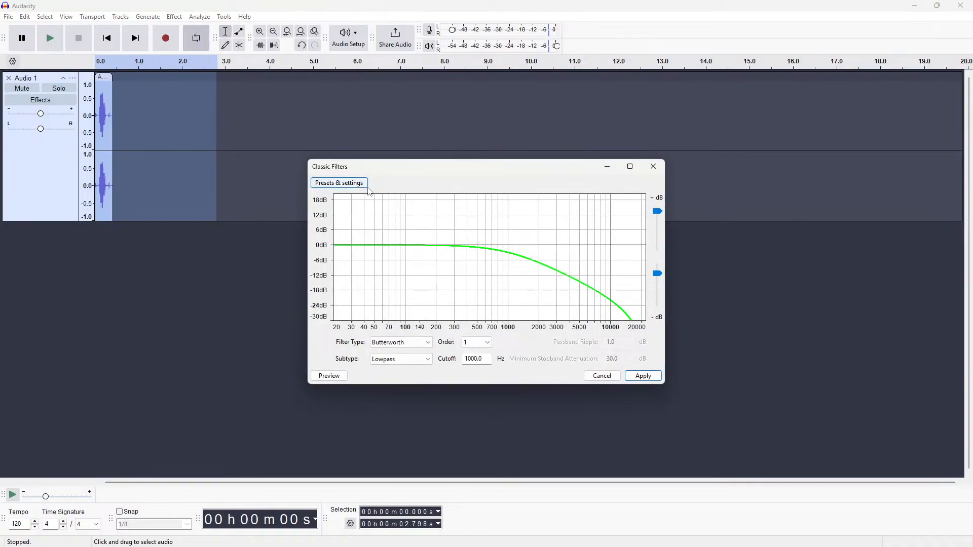
pyautogui.click(345, 183)
pyautogui.moveTo(367, 238)
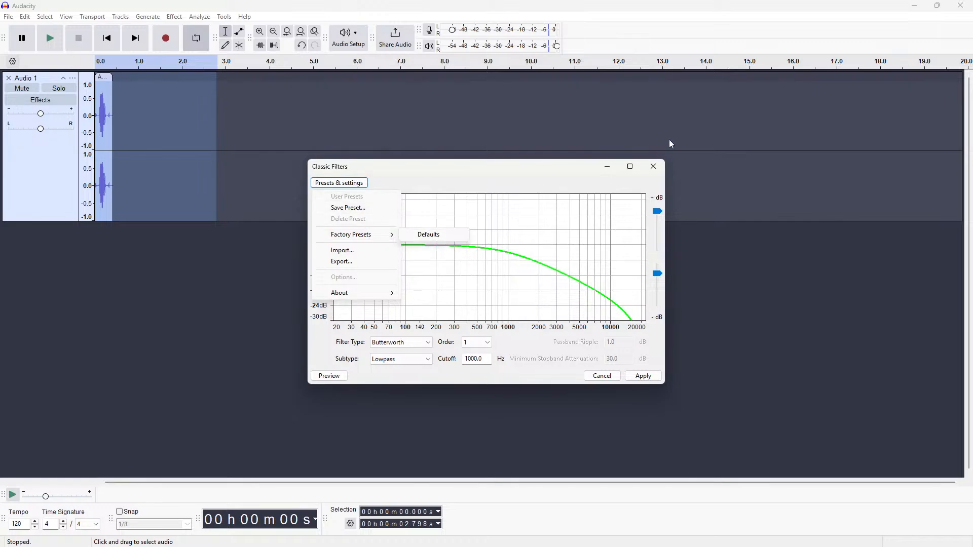
pyautogui.click(658, 161)
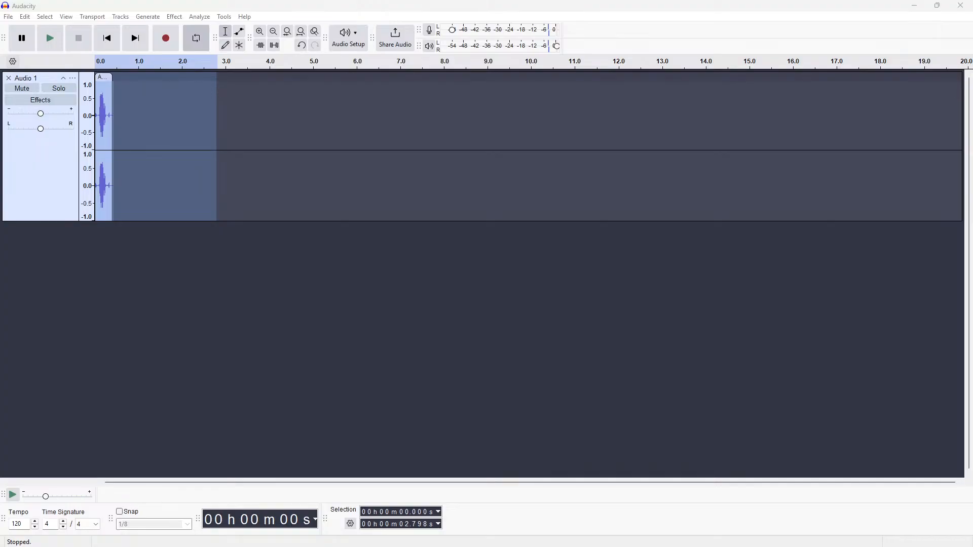
# Save the project as squeak on the New Volume (S:) drive in AUP3 project format
pyautogui.click(9, 17)
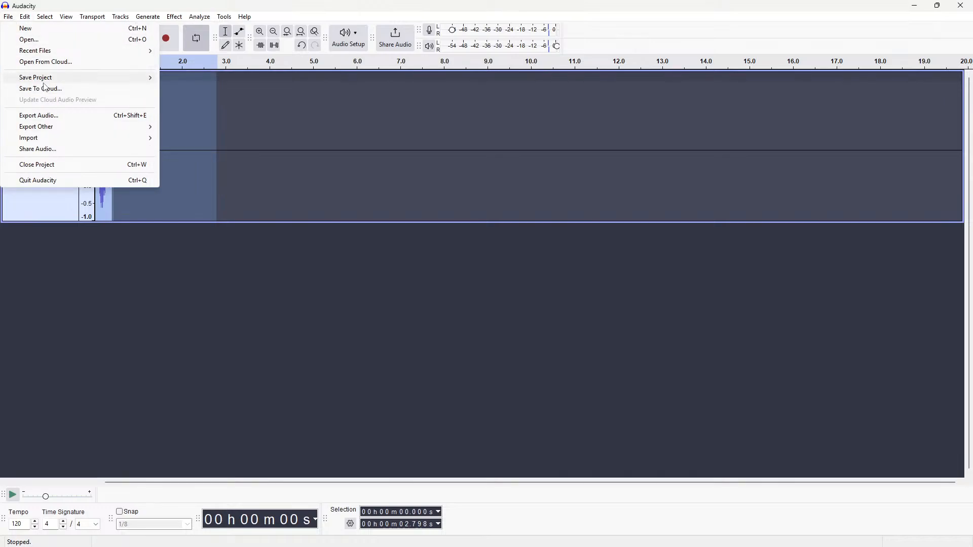
pyautogui.moveTo(102, 78)
pyautogui.click(211, 88)
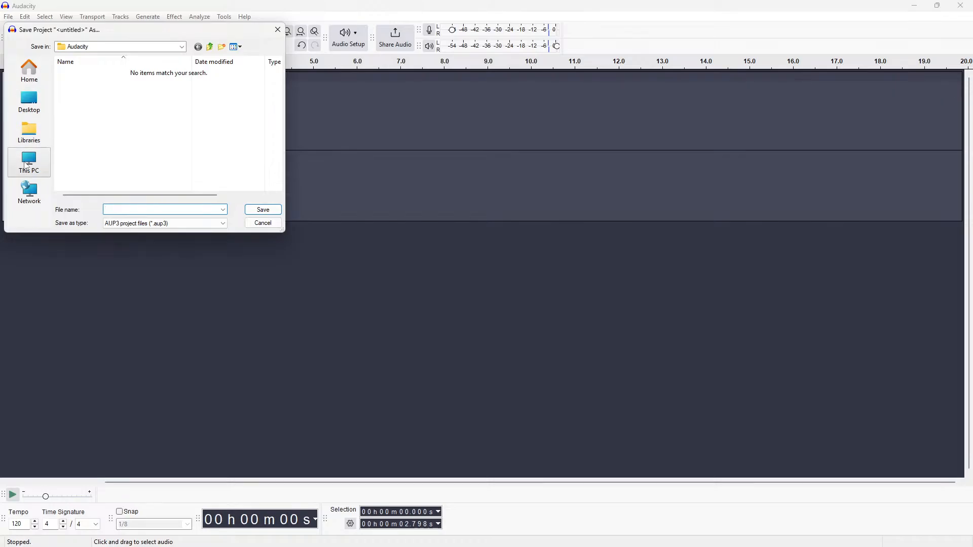
pyautogui.click(29, 161)
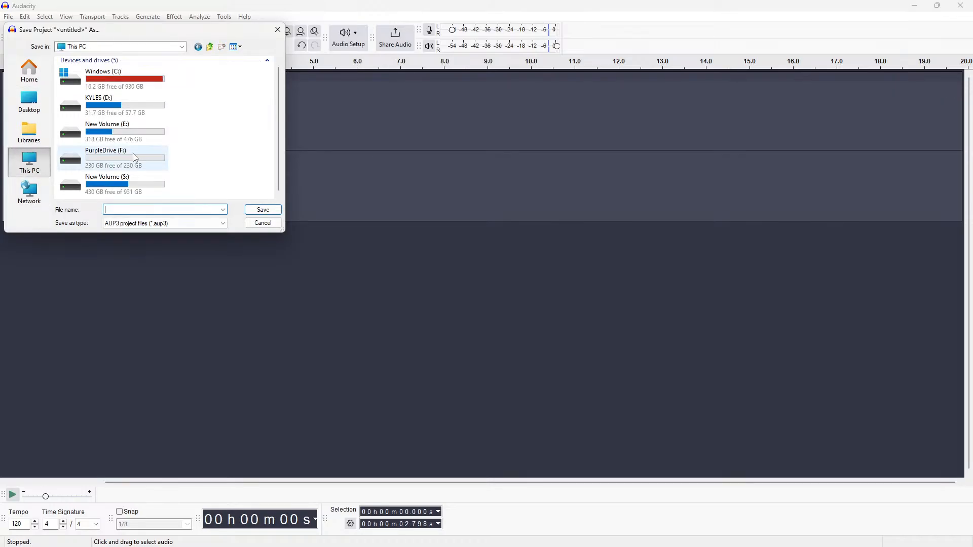
pyautogui.doubleClick(136, 187)
pyautogui.click(173, 211)
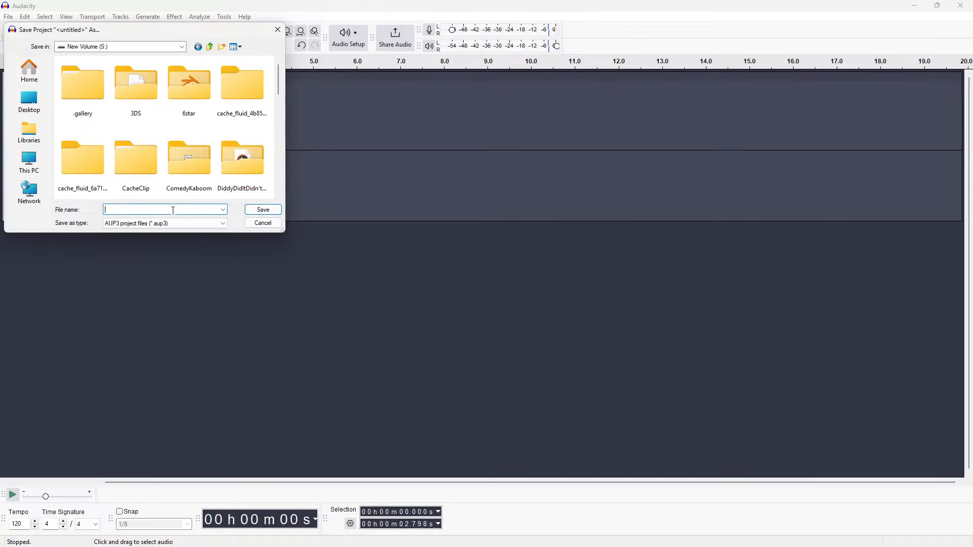
pyautogui.write('s')
pyautogui.write('queal')
pyautogui.click(215, 226)
pyautogui.click(215, 229)
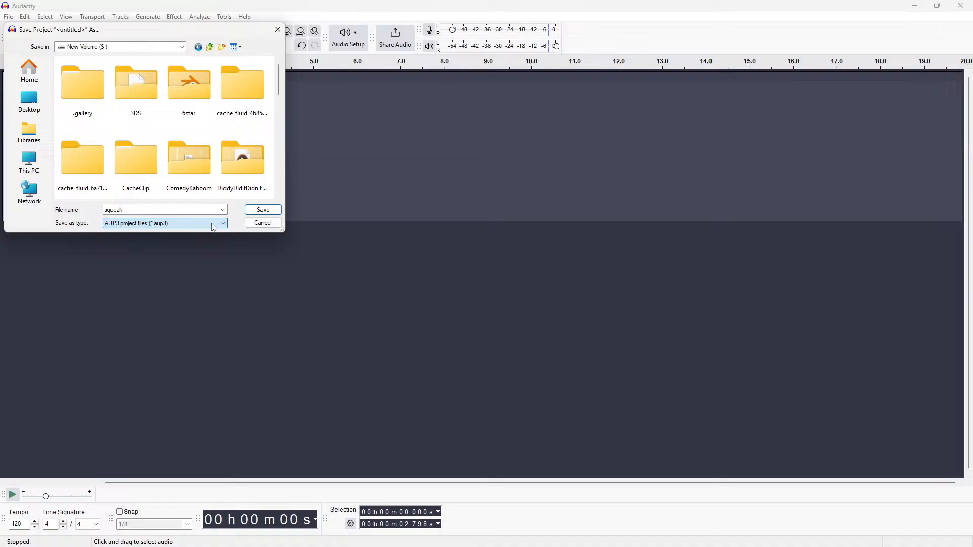
pyautogui.click(257, 209)
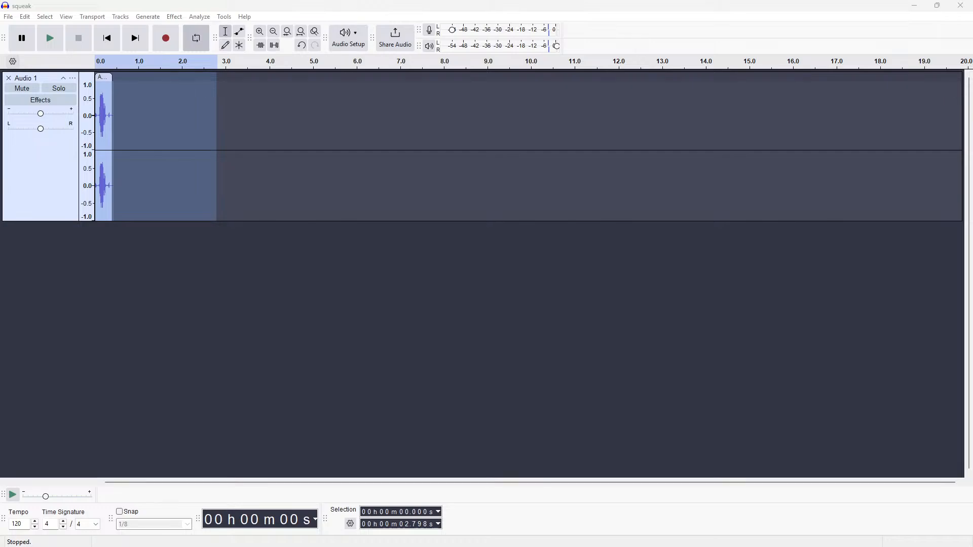
# Try to save the project under the file name squeak.mp3 on the S: drive
pyautogui.click(8, 17)
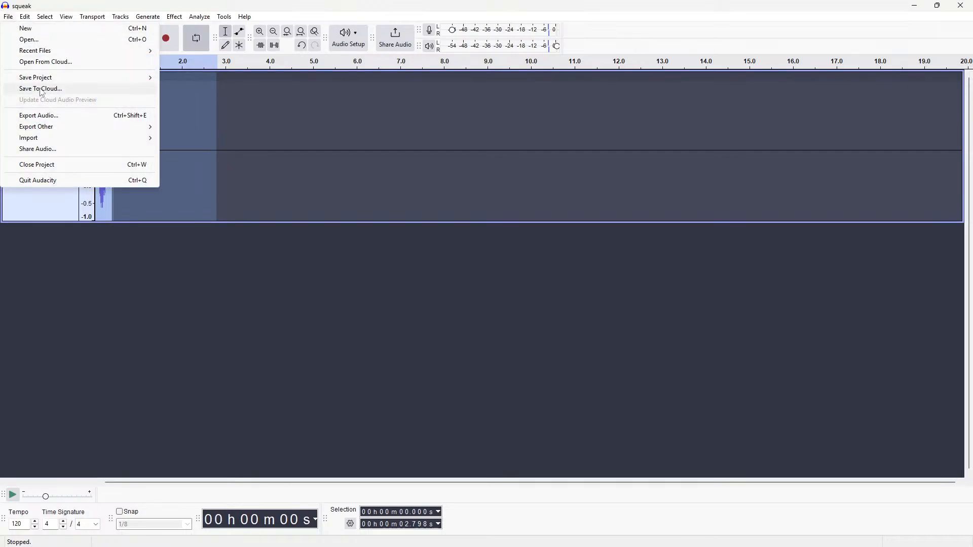
pyautogui.moveTo(46, 79)
pyautogui.click(193, 90)
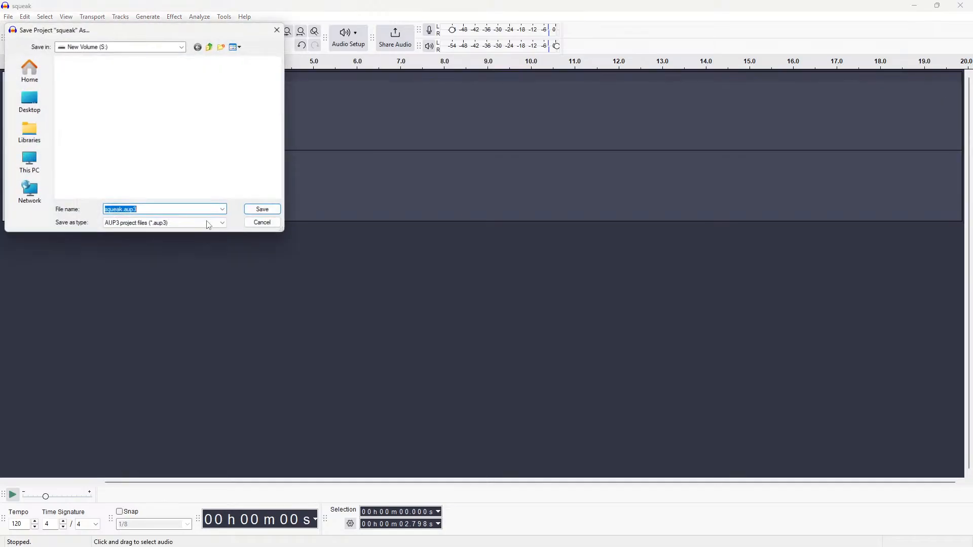
pyautogui.click(168, 212)
pyautogui.press('BackSpace')
pyautogui.press('BackSpace')
pyautogui.press('BackSpace')
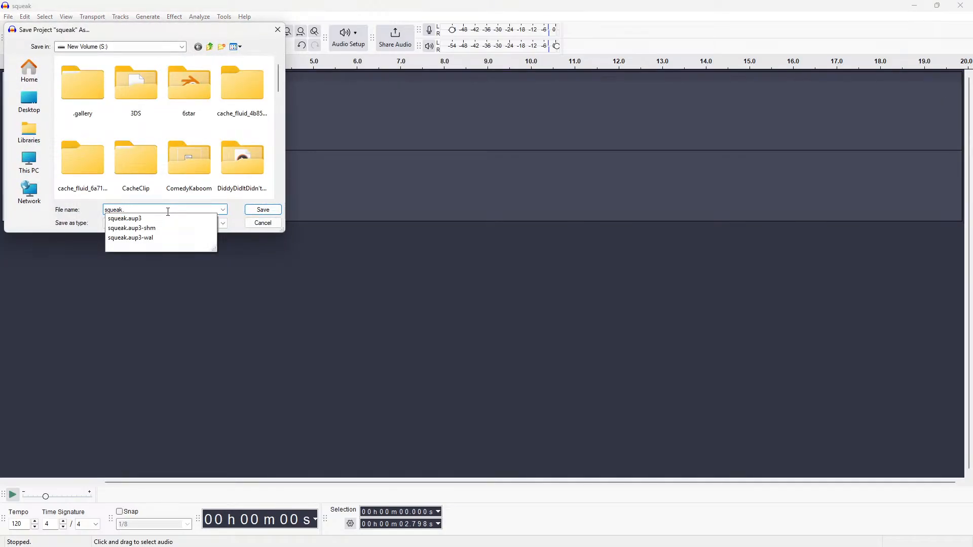
pyautogui.write('mp3')
pyautogui.click(264, 209)
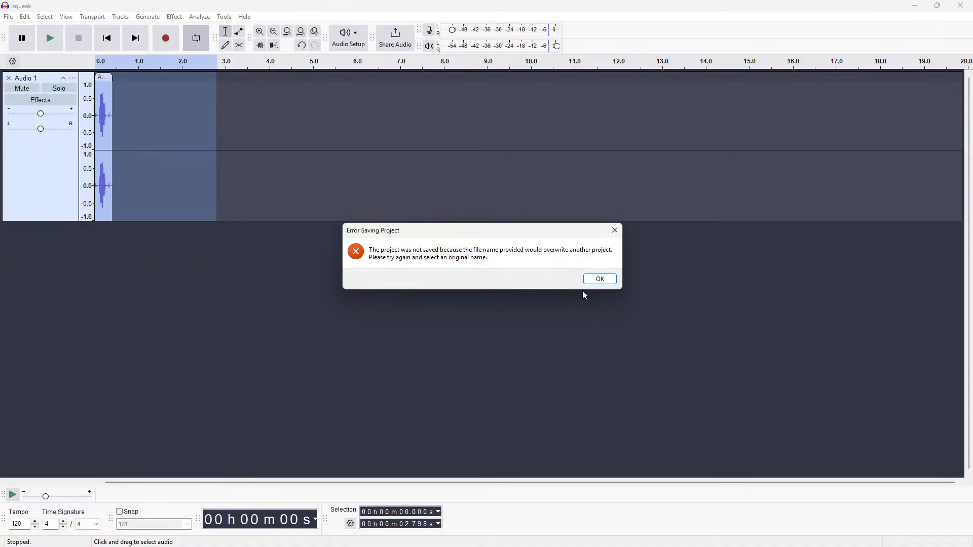
pyautogui.click(609, 279)
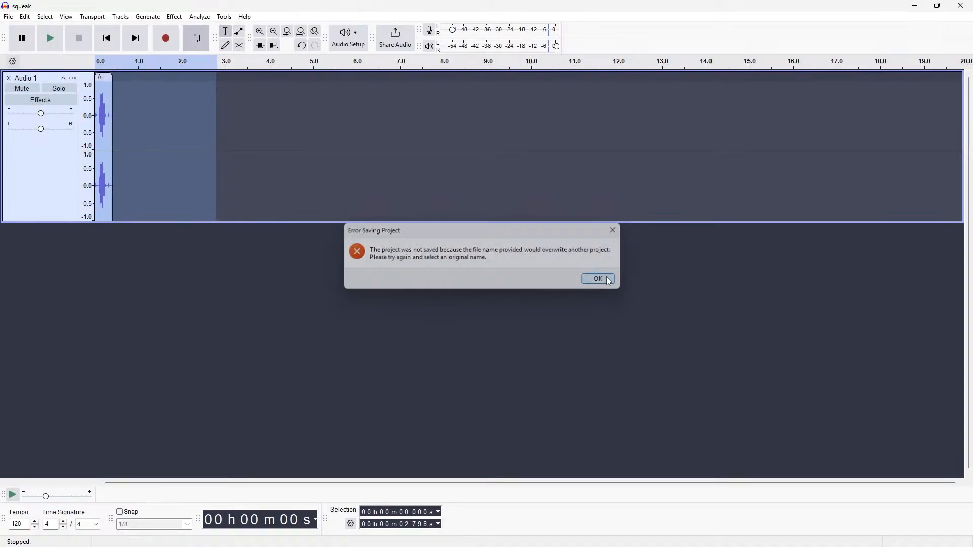
# Save a copy of the project under the file name squeak2.mp3 on the S: drive
pyautogui.click(8, 17)
pyautogui.moveTo(80, 80)
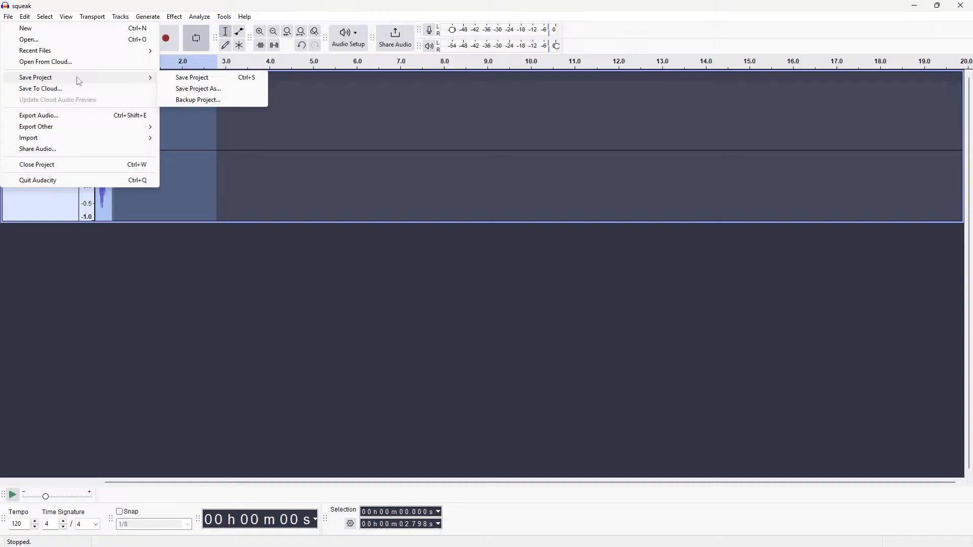
pyautogui.click(200, 91)
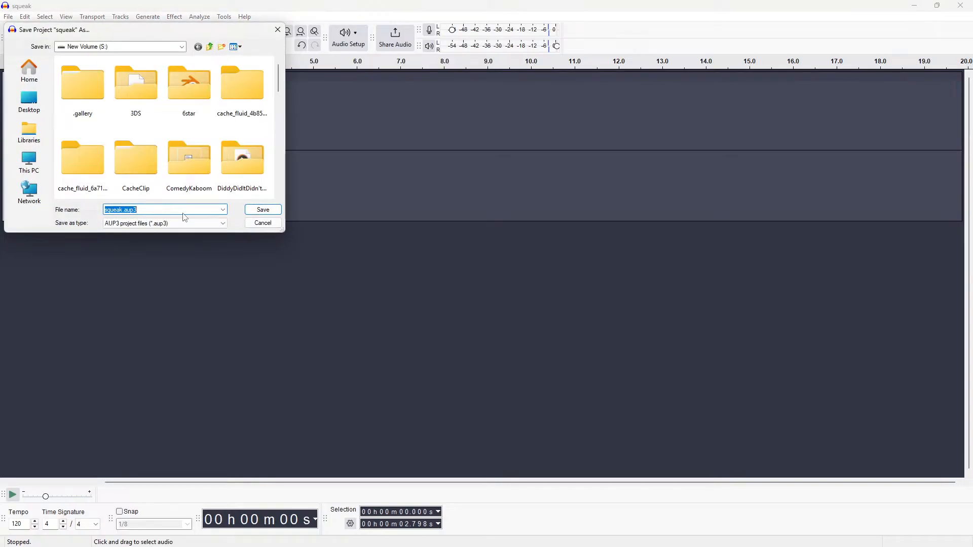
pyautogui.click(123, 209)
pyautogui.write('2')
pyautogui.click(151, 211)
pyautogui.press('BackSpace')
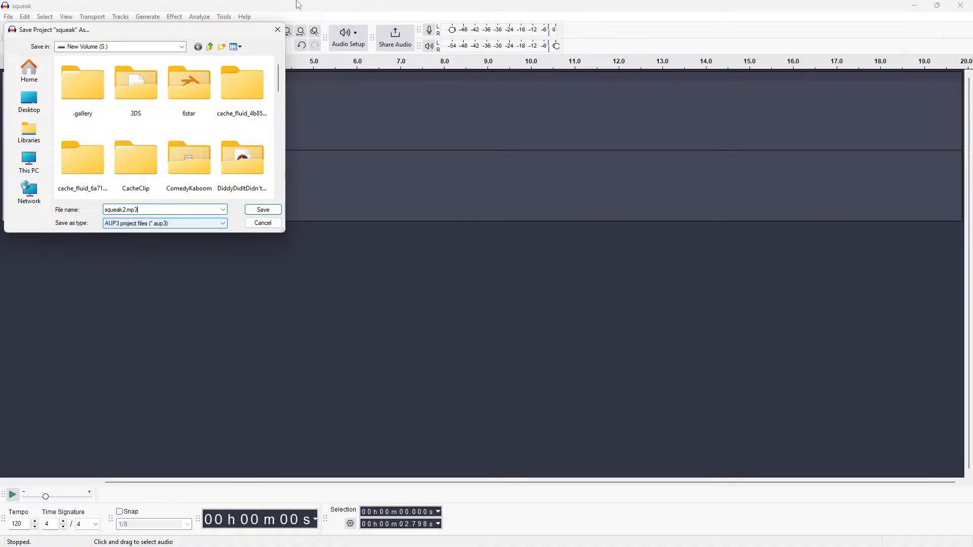
pyautogui.click(262, 209)
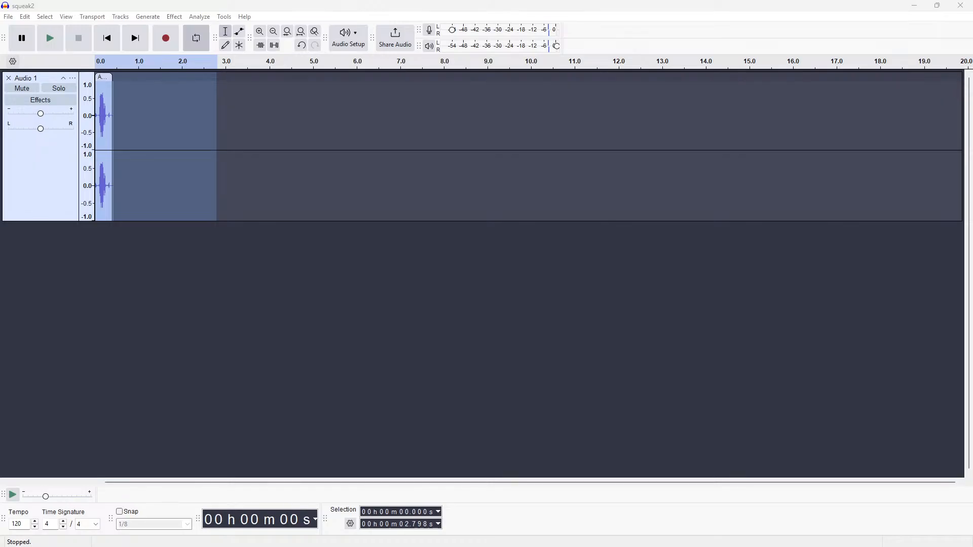
pyautogui.click(143, 230)
pyautogui.click(9, 16)
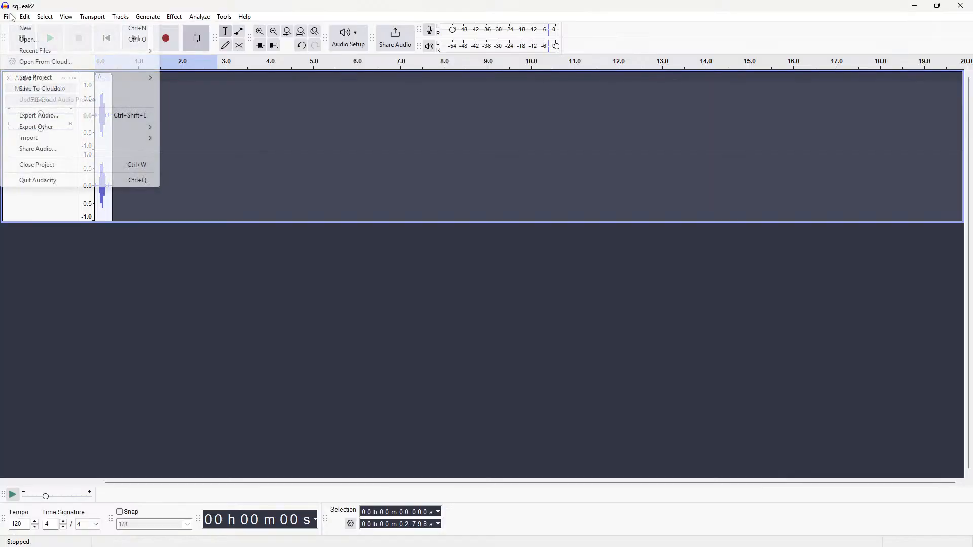
pyautogui.click(40, 115)
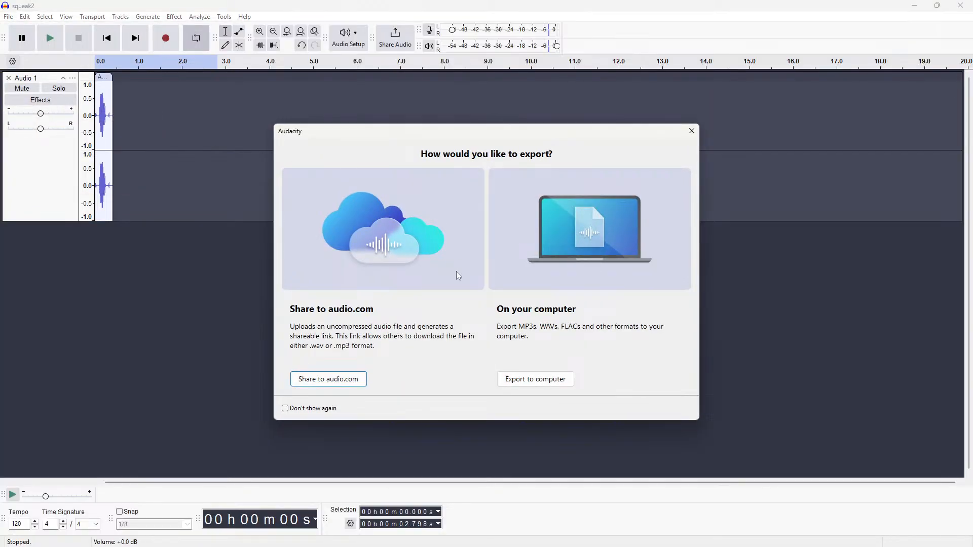
pyautogui.click(547, 379)
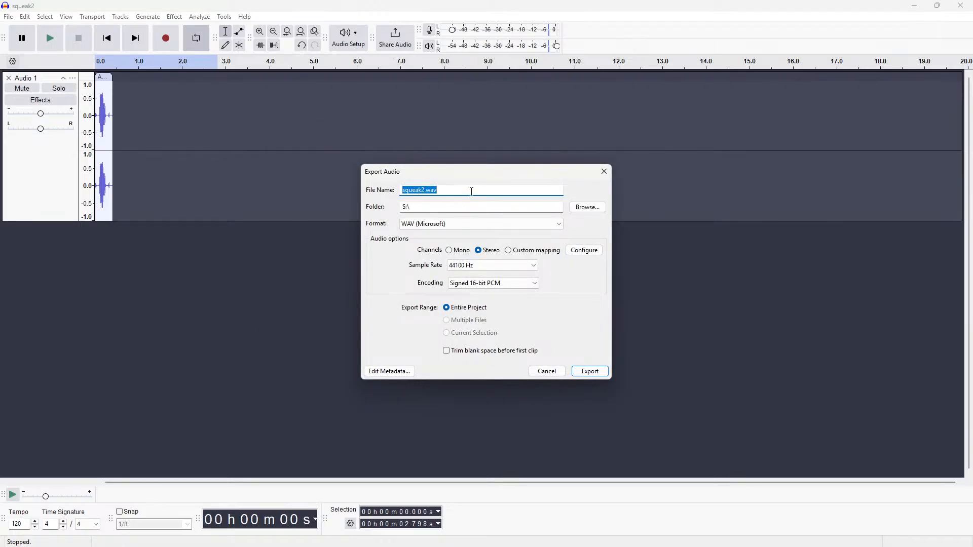
pyautogui.click(472, 191)
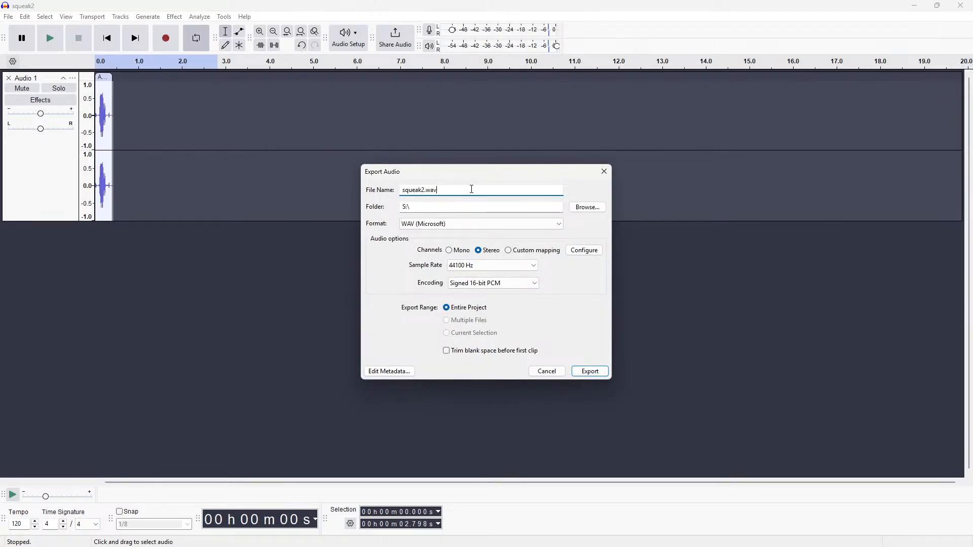
pyautogui.click(495, 225)
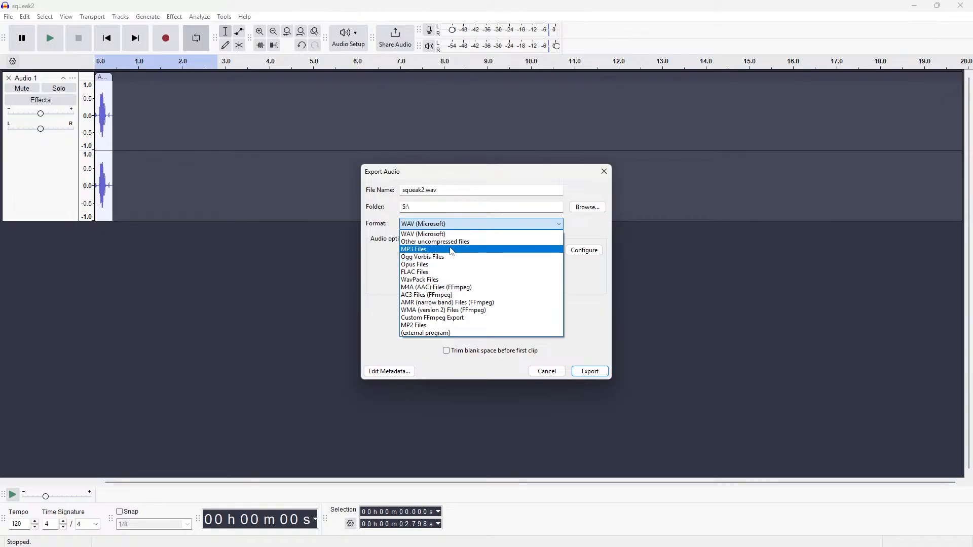
pyautogui.click(456, 235)
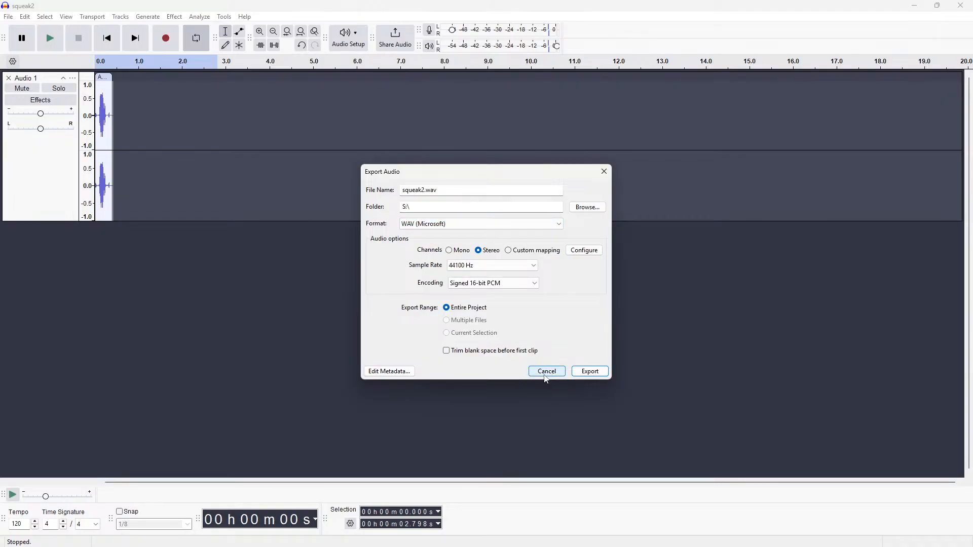
pyautogui.click(547, 375)
# Export the squeak to the S: drive as squeak2.wav in WAV (Microsoft) format, and close the project window
pyautogui.click(9, 16)
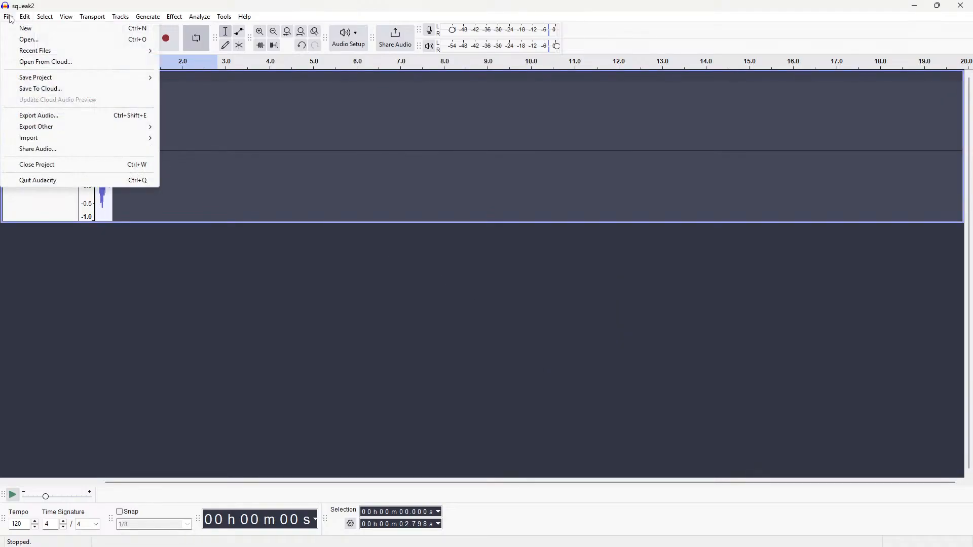
pyautogui.click(56, 116)
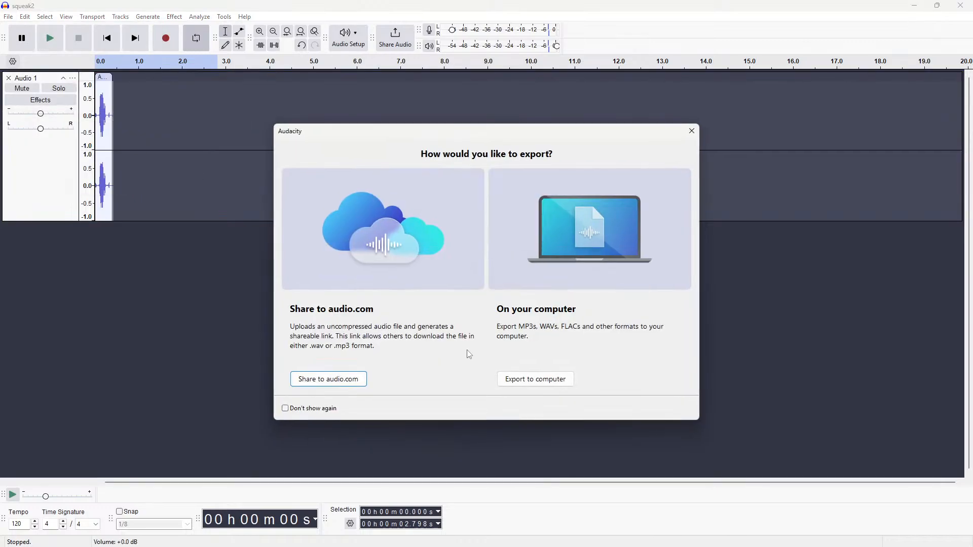
pyautogui.click(530, 380)
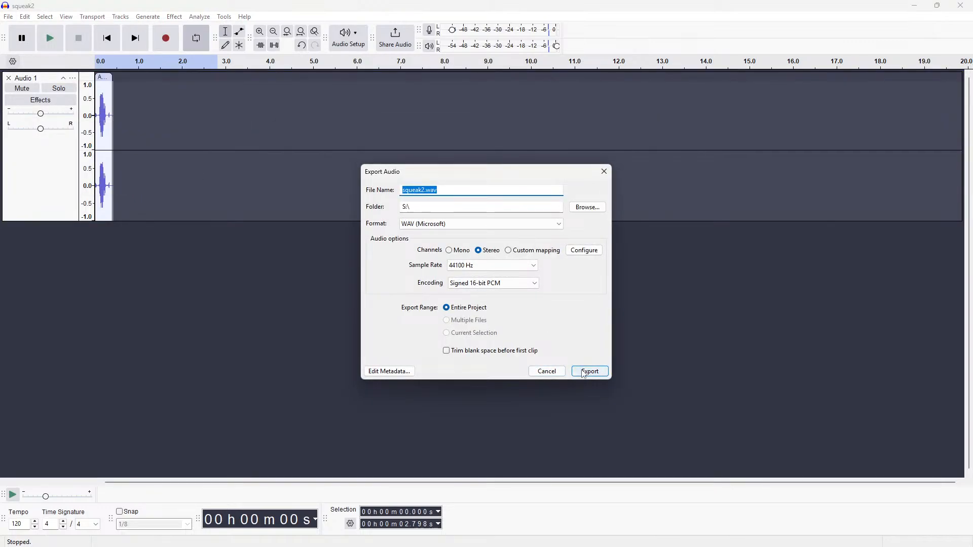
pyautogui.click(588, 371)
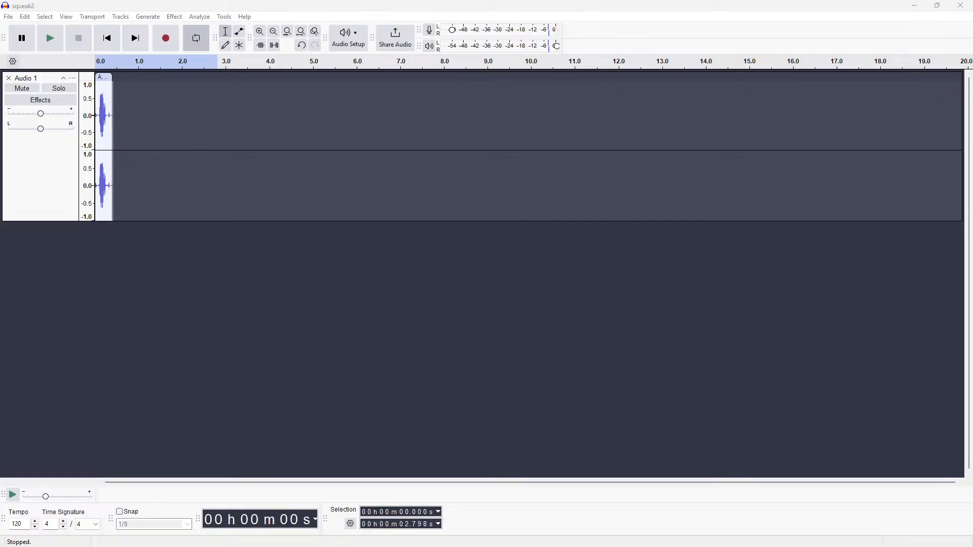
pyautogui.click(960, 6)
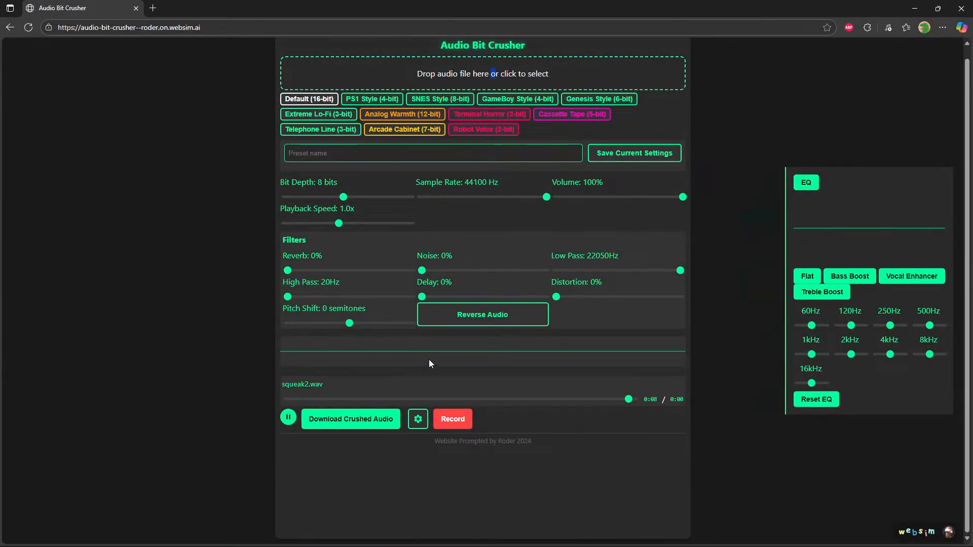
# Play squeak2.wav back in the Audio Bit Crusher web page, restarting it from the beginning
pyautogui.click(287, 421)
pyautogui.click(288, 421)
pyautogui.moveTo(628, 399); pyautogui.dragTo(232, 394)
pyautogui.click(288, 417)
# Apply the GameBoy Style (4-bit) preset to squeak2.wav, download the crushed audio, and close the browser
pyautogui.scroll(1, 734, 314)
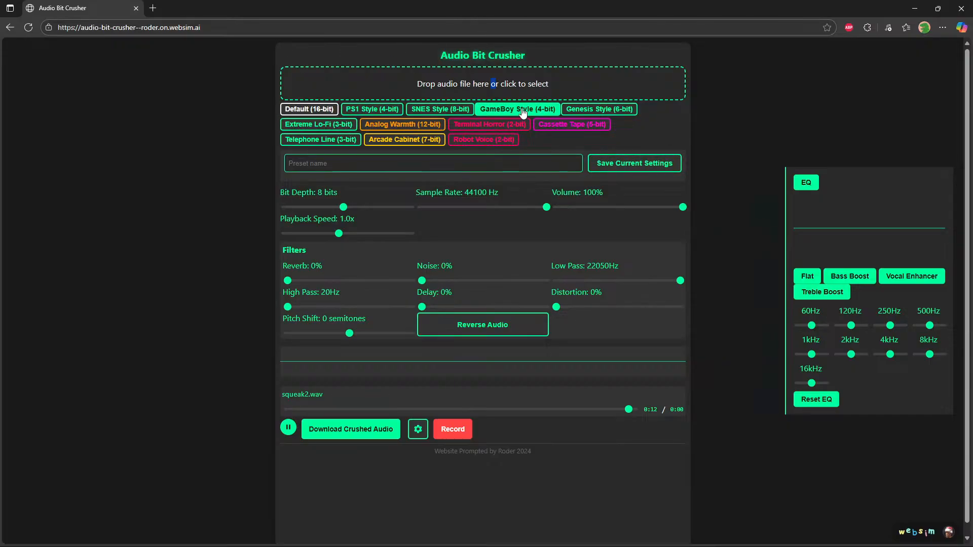
pyautogui.click(484, 109)
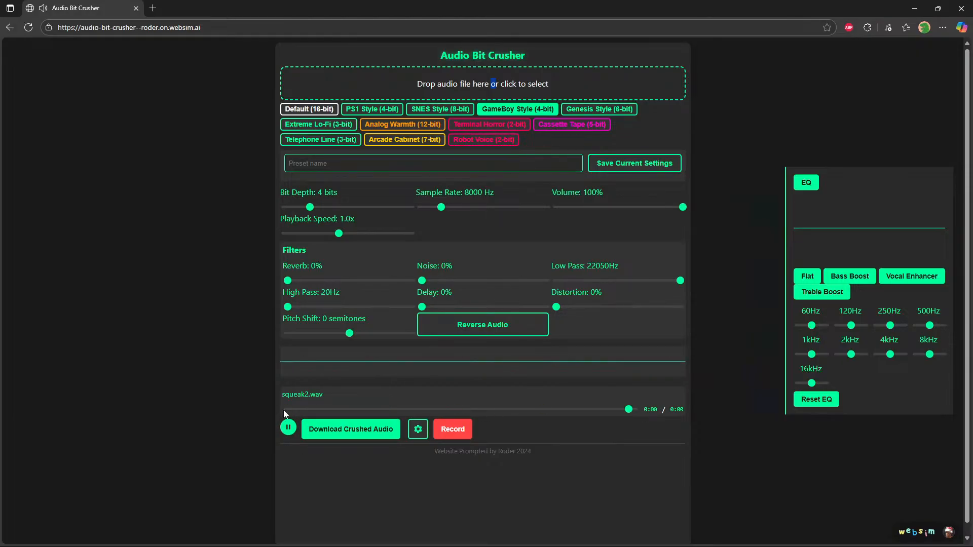
pyautogui.click(337, 431)
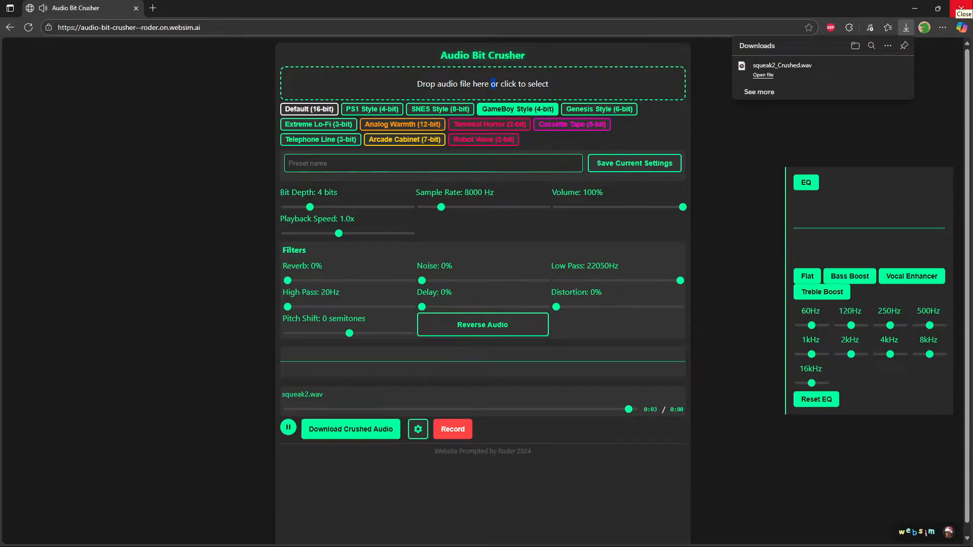
pyautogui.click(965, 6)
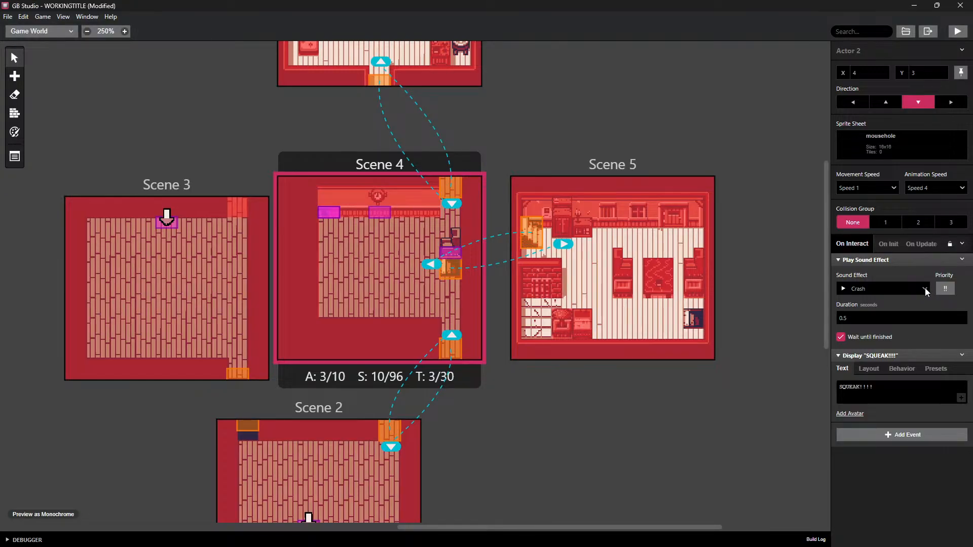
# In GB Studio, add squeak2_Crushed.wav through the project folder and choose it as the mousehole's sound effect
pyautogui.click(903, 35)
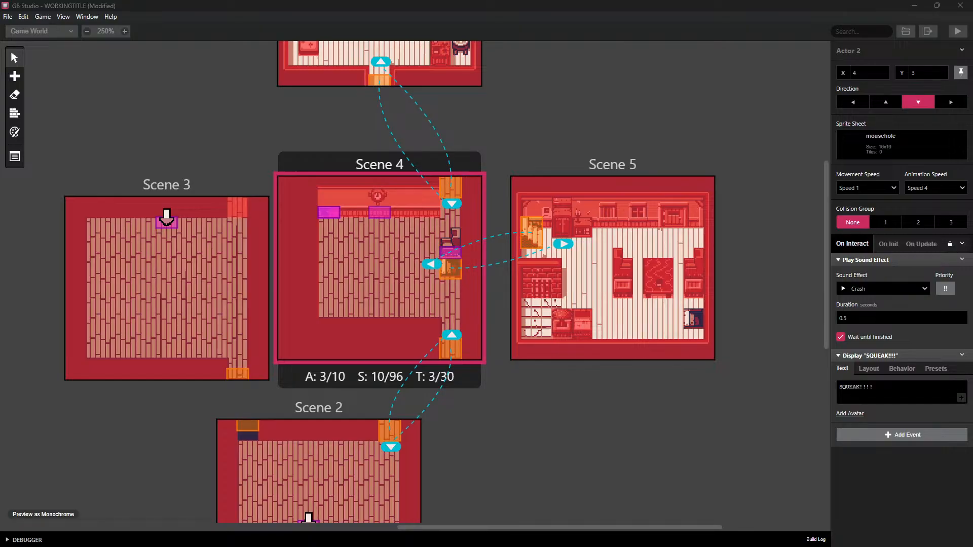
pyautogui.click(885, 89)
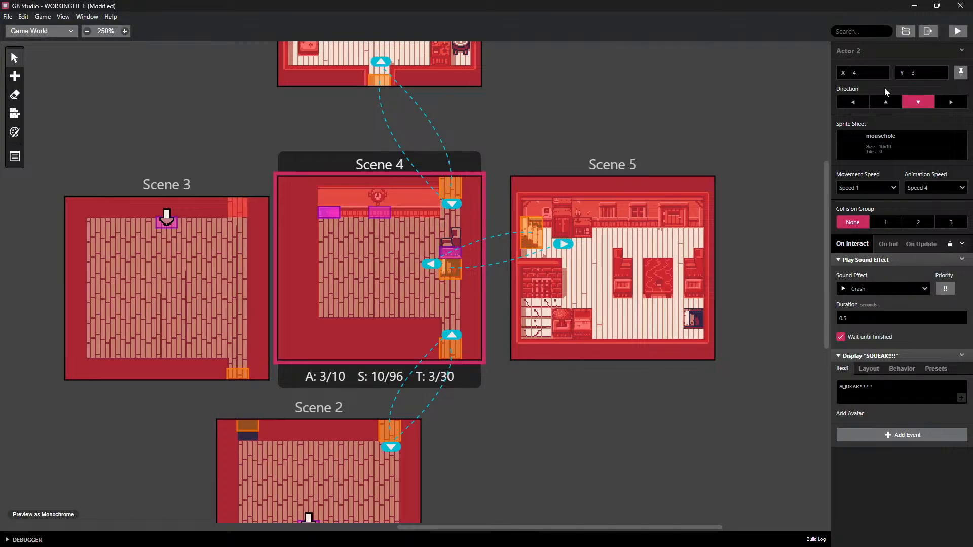
pyautogui.click(897, 290)
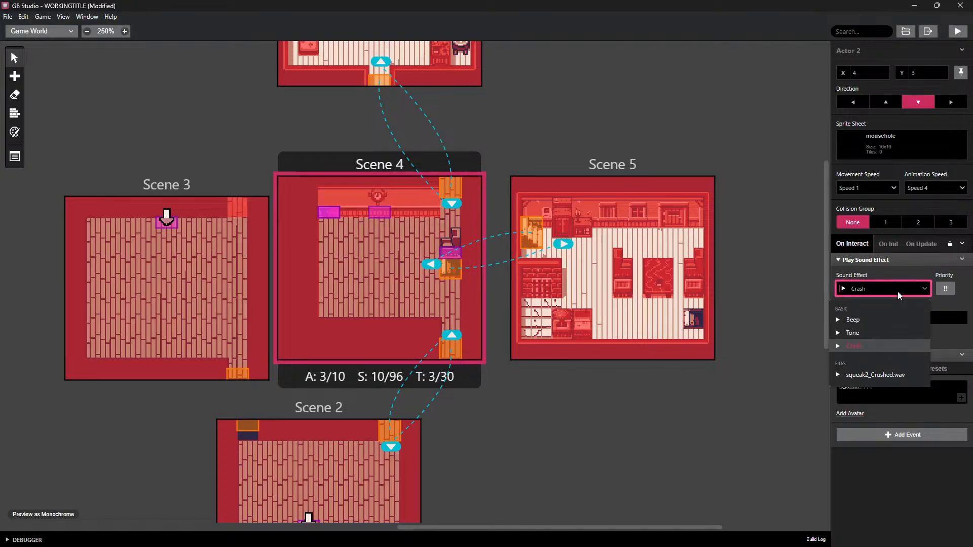
pyautogui.click(886, 376)
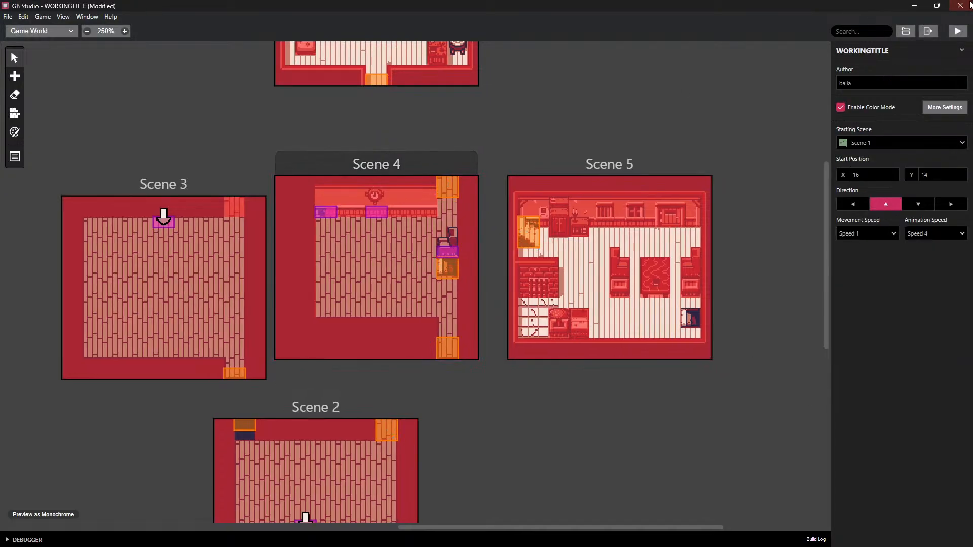
pyautogui.click(653, 64)
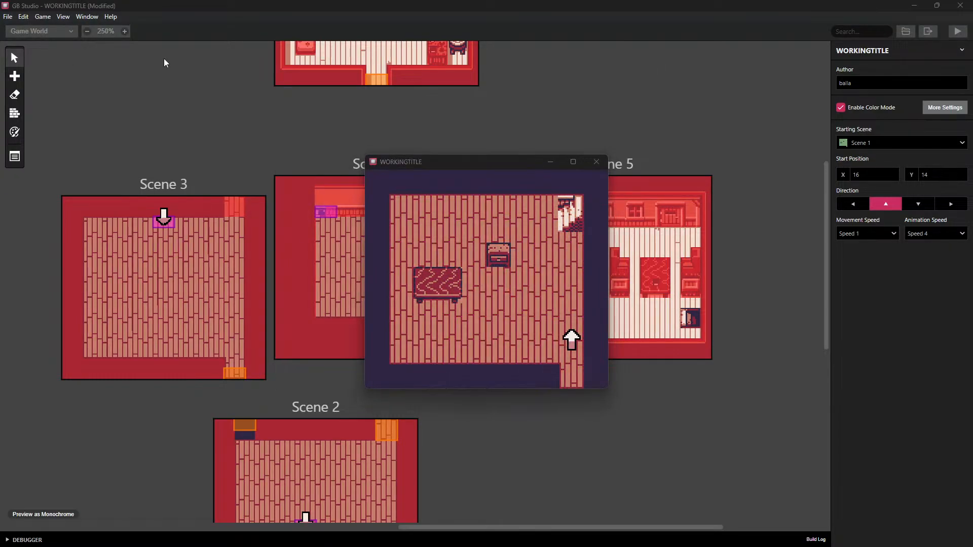
# Playtest the game from Scene 1 into Scene 2, and talk to the character there
pyautogui.click(601, 121)
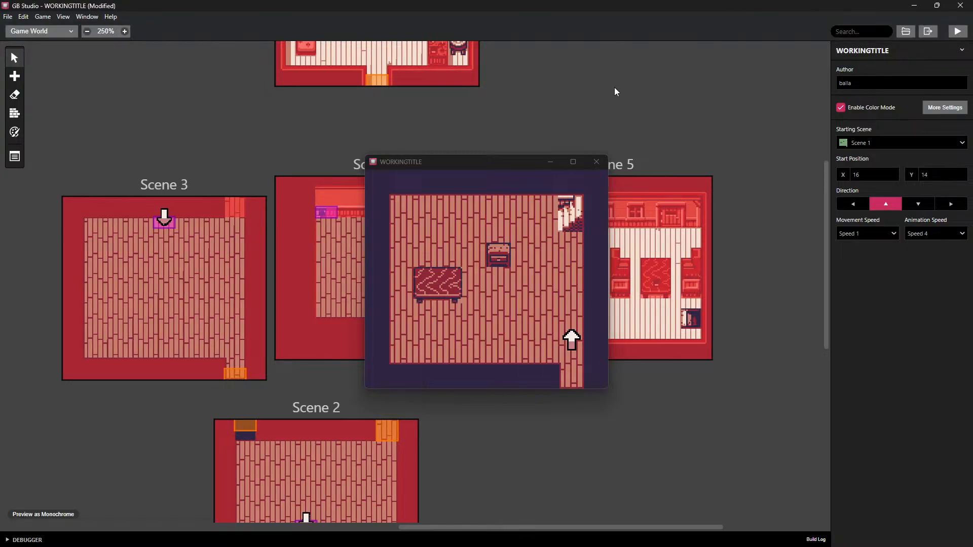
pyautogui.moveTo(585, 107); pyautogui.dragTo(603, 128, button='middle')
pyautogui.click(530, 167)
pyautogui.press('Up')
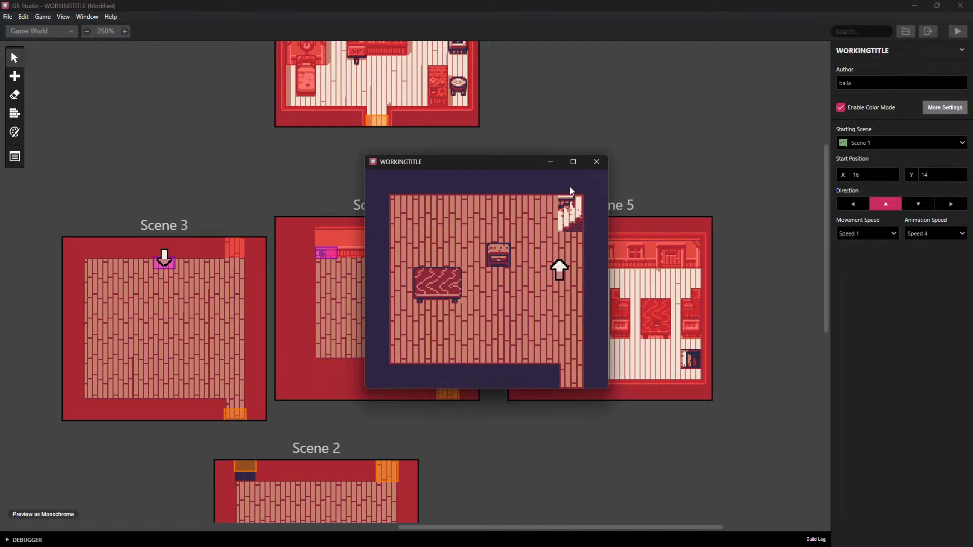
pyautogui.press('Left')
pyautogui.press('Up')
pyautogui.press('Right')
pyautogui.press('Up')
pyautogui.press('Left')
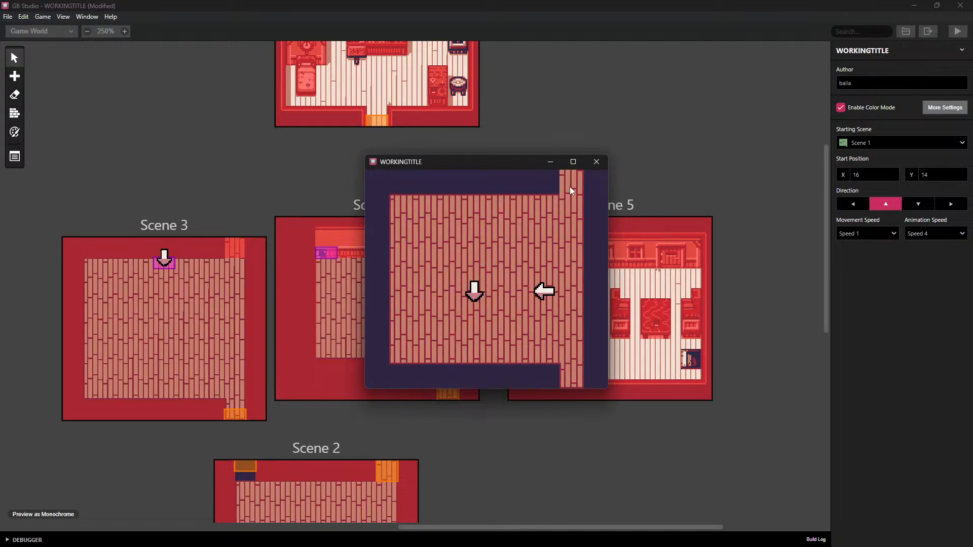
pyautogui.press('z')
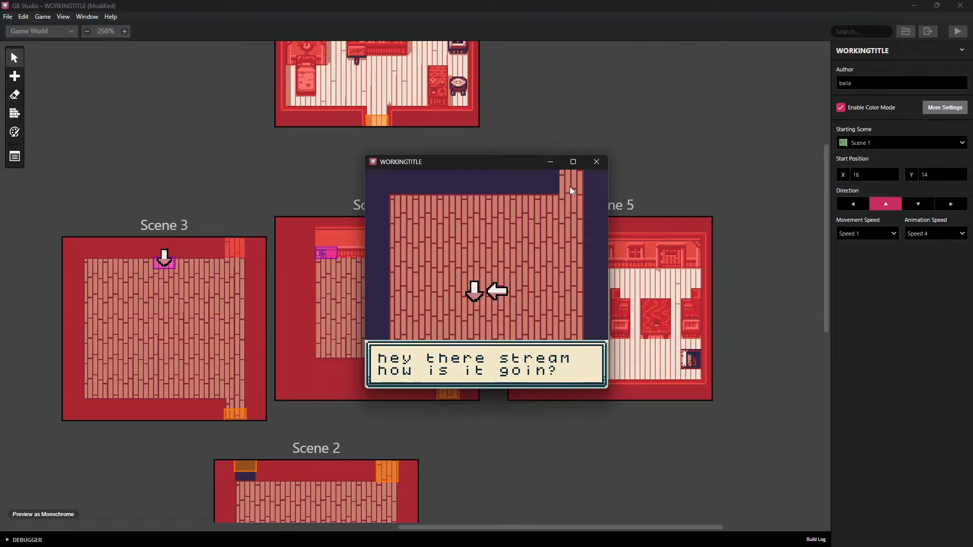
pyautogui.press('z')
# Walk the player on to Scene 4 and interact with the wall clock to test its dialogue
pyautogui.press('Right')
pyautogui.press('Up')
pyautogui.press('Right')
pyautogui.press('Up')
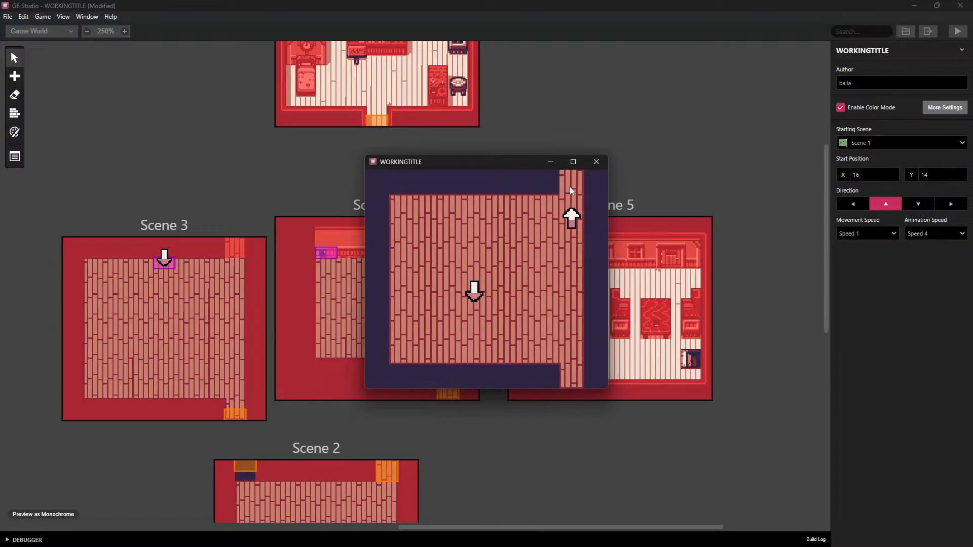
pyautogui.press('Up')
pyautogui.press('Left')
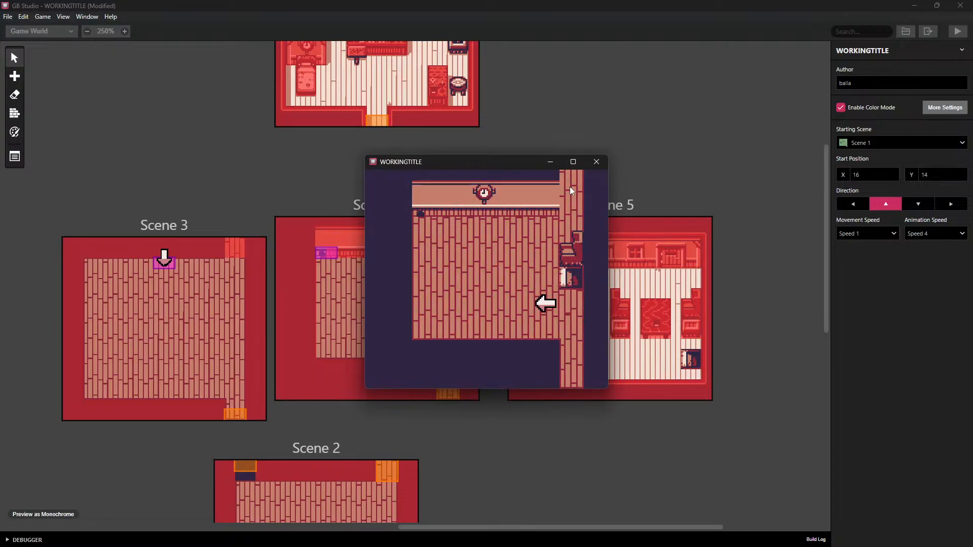
pyautogui.press('Up')
pyautogui.press('z')
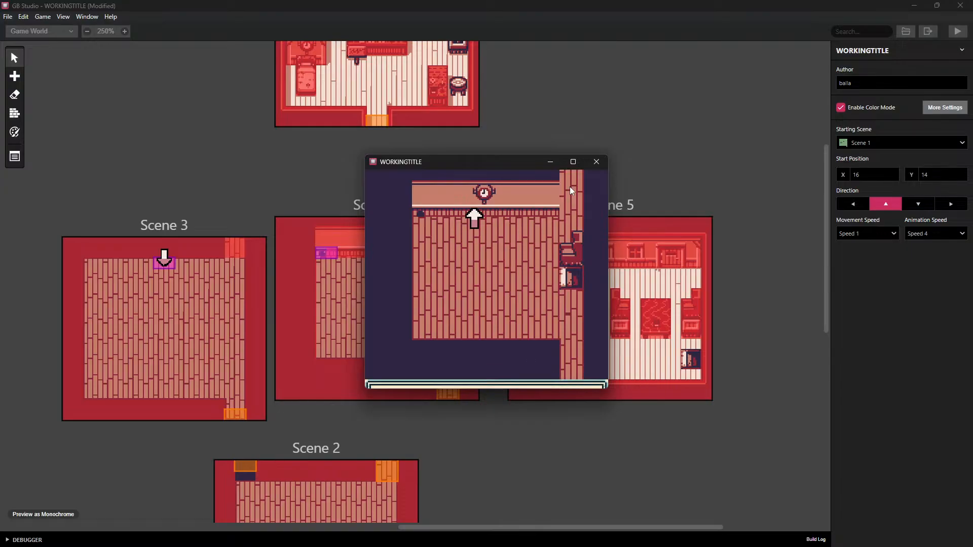
pyautogui.press('z')
# Interact with the mousehole repeatedly to test its squeak and dialogue, and close the game preview
pyautogui.press('Left')
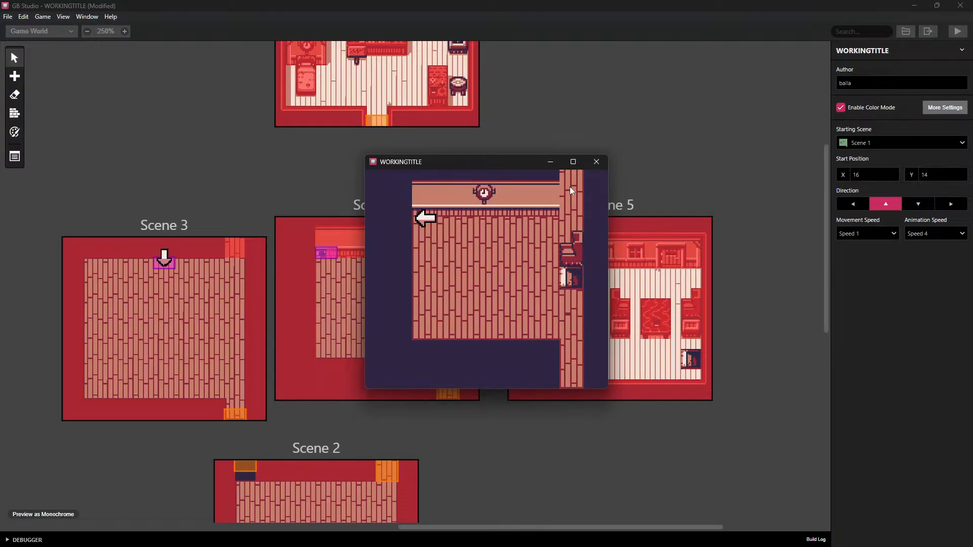
pyautogui.press('Up')
pyautogui.press('z')
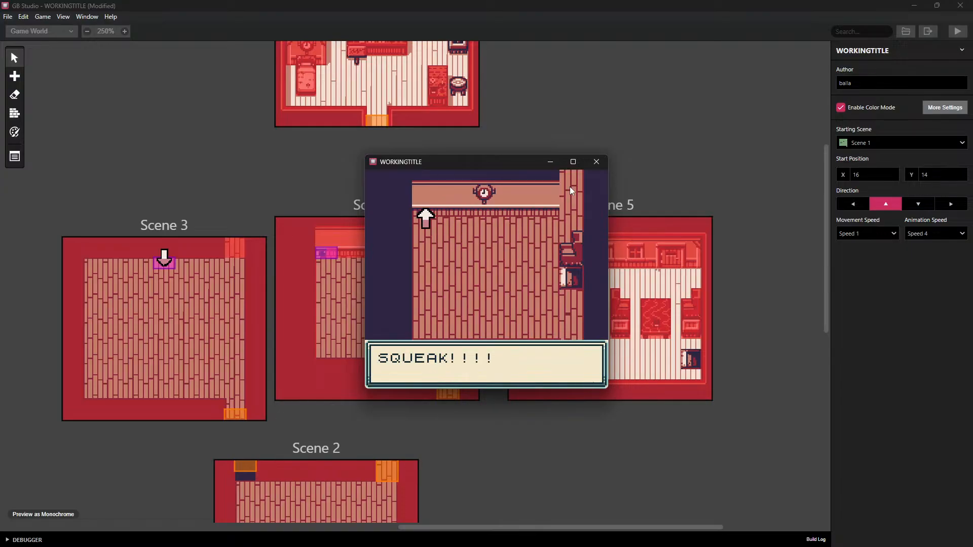
pyautogui.press('z')
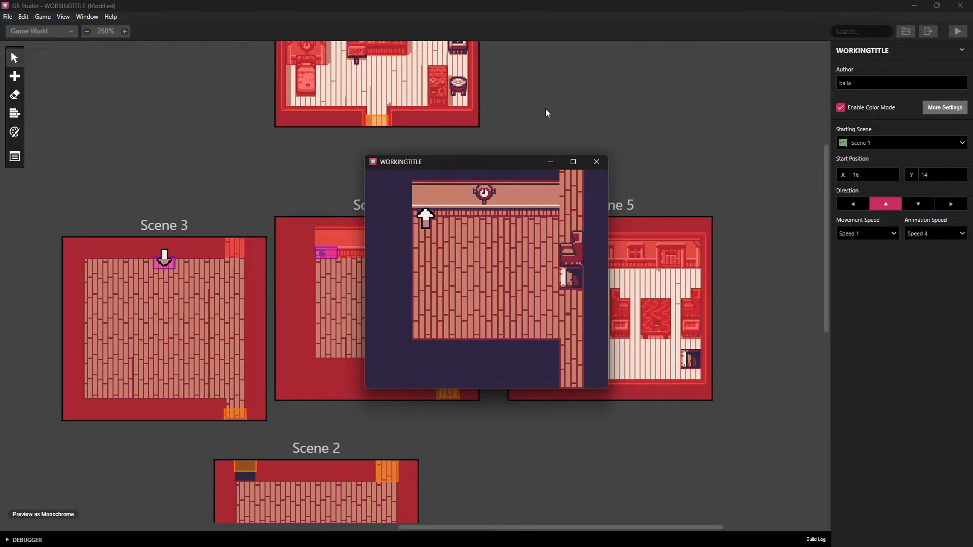
pyautogui.press('z')
pyautogui.press('z')
pyautogui.press('z')
pyautogui.press('z')
pyautogui.click(597, 162)
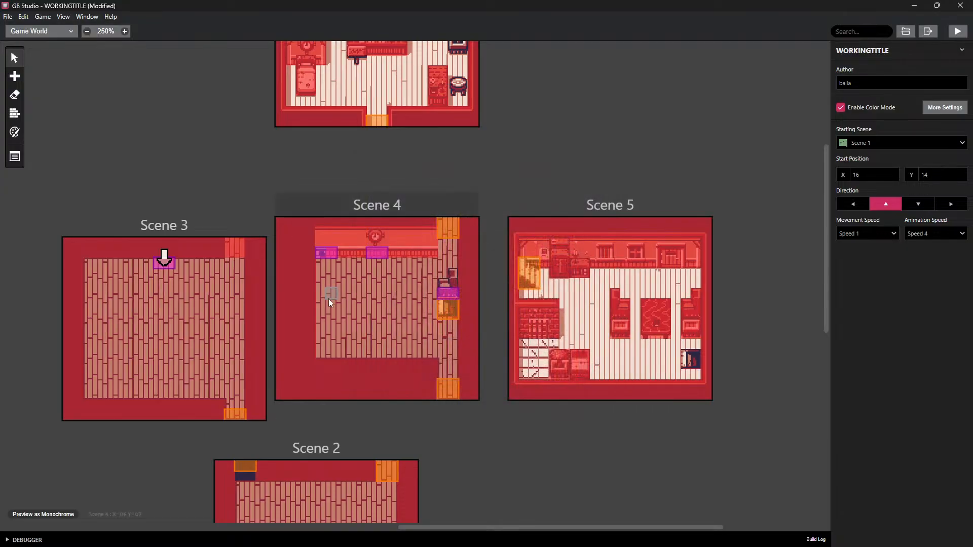
# Change the priority of the mousehole's squeak sound effect in its On Interact script
pyautogui.click(321, 252)
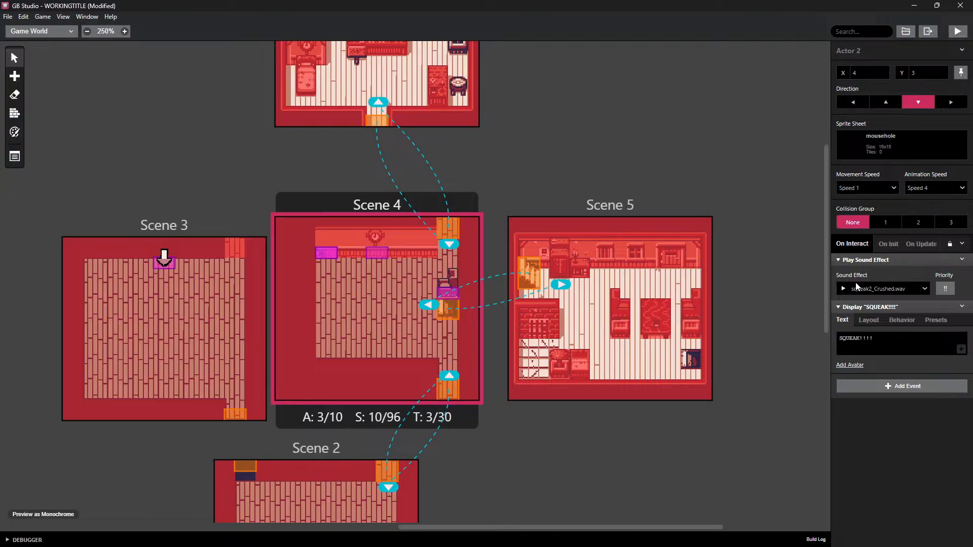
pyautogui.click(945, 289)
pyautogui.click(933, 318)
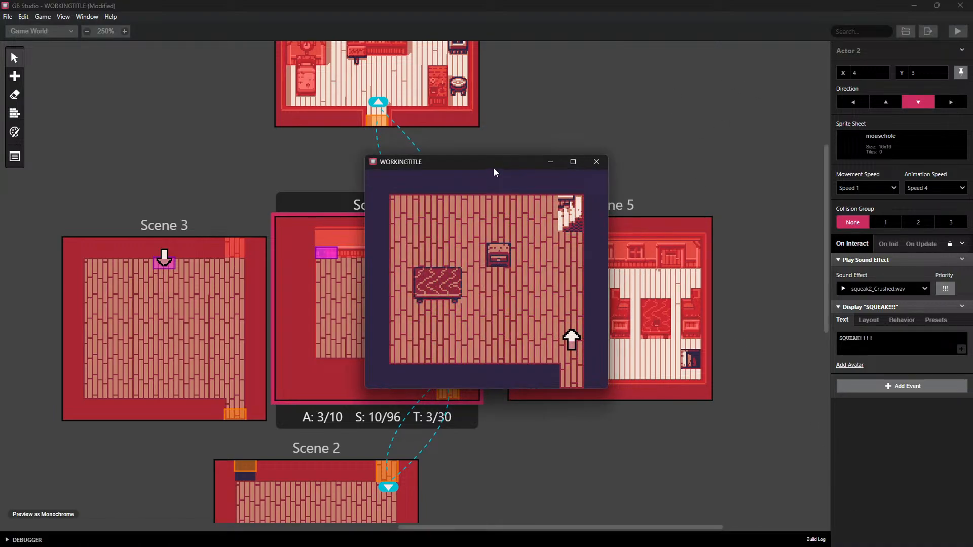
# Walk the player in the game preview from Scene 1 through Scene 2 and up into Scene 4
pyautogui.press('Up')
pyautogui.press('Left')
pyautogui.press('Up')
pyautogui.press('Right')
pyautogui.press('Up')
pyautogui.press('Right')
pyautogui.press('Up')
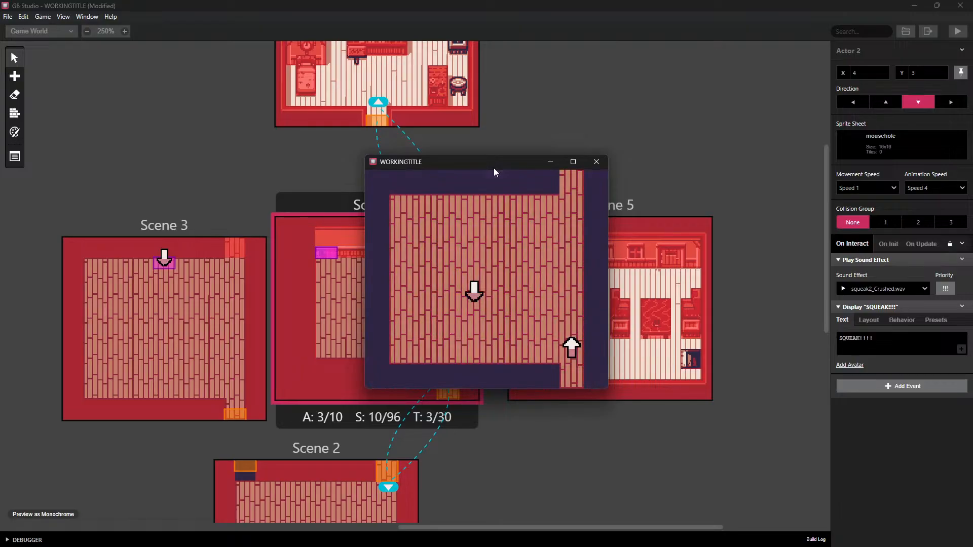
pyautogui.press('Up')
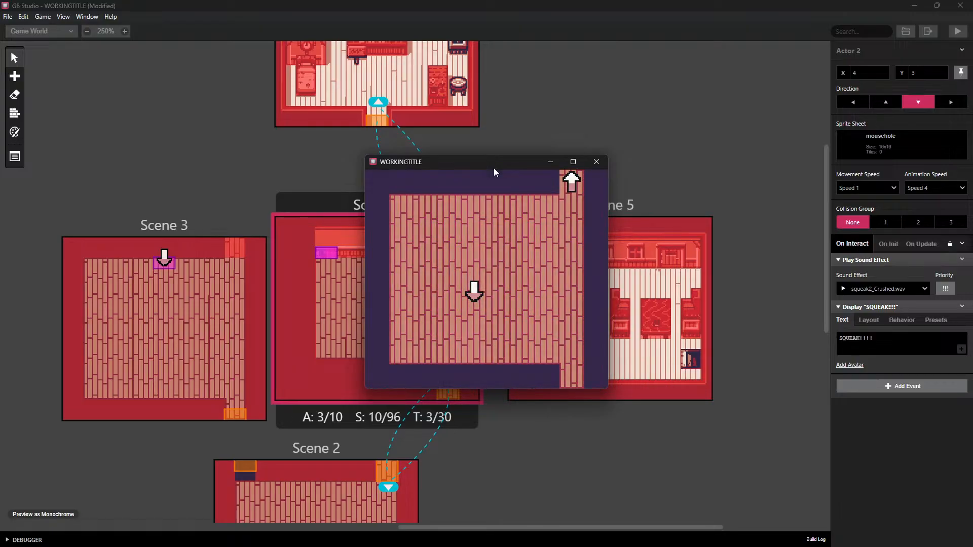
# Walk to Scene 4's mousehole, interact with it repeatedly to test its squeak sound and dialogue, and close the game preview
pyautogui.press('Left')
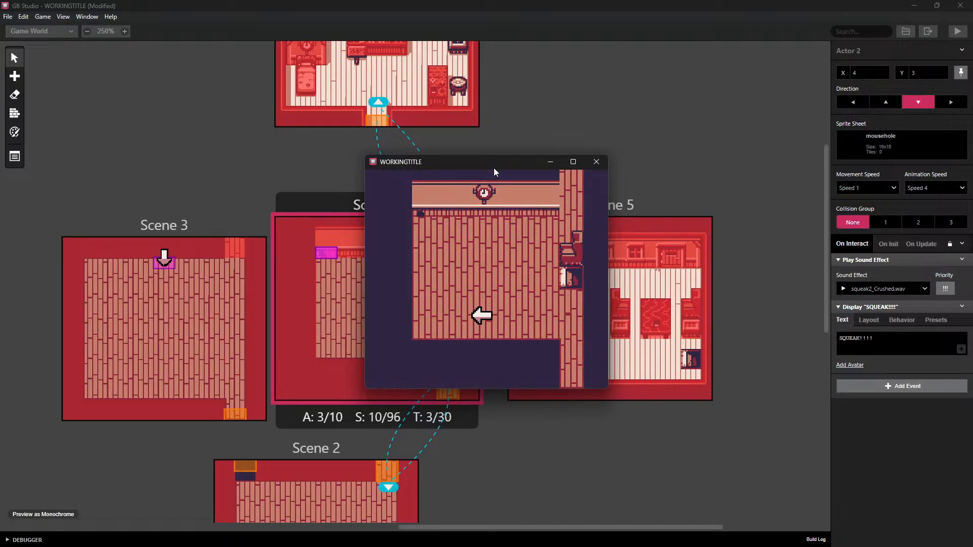
pyautogui.press('Up')
pyautogui.press('z')
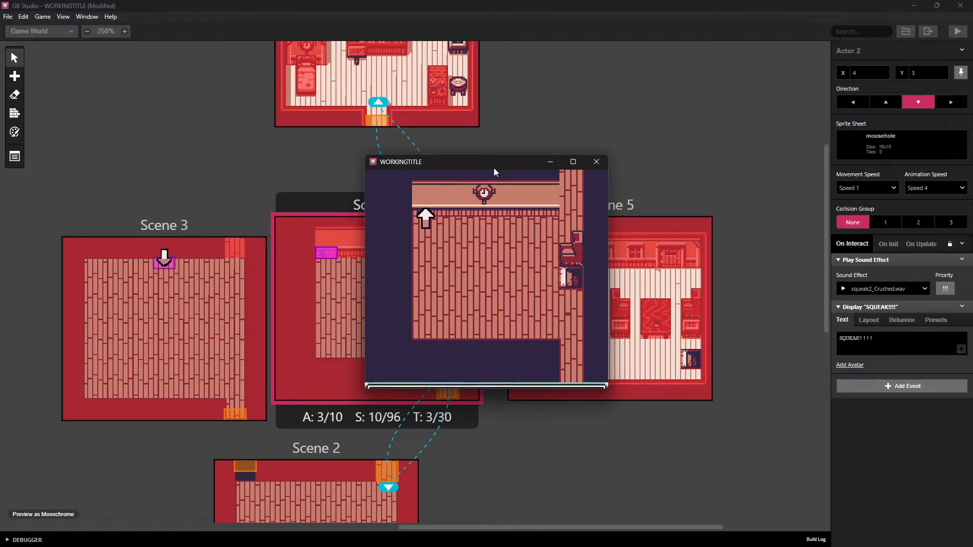
pyautogui.press('z')
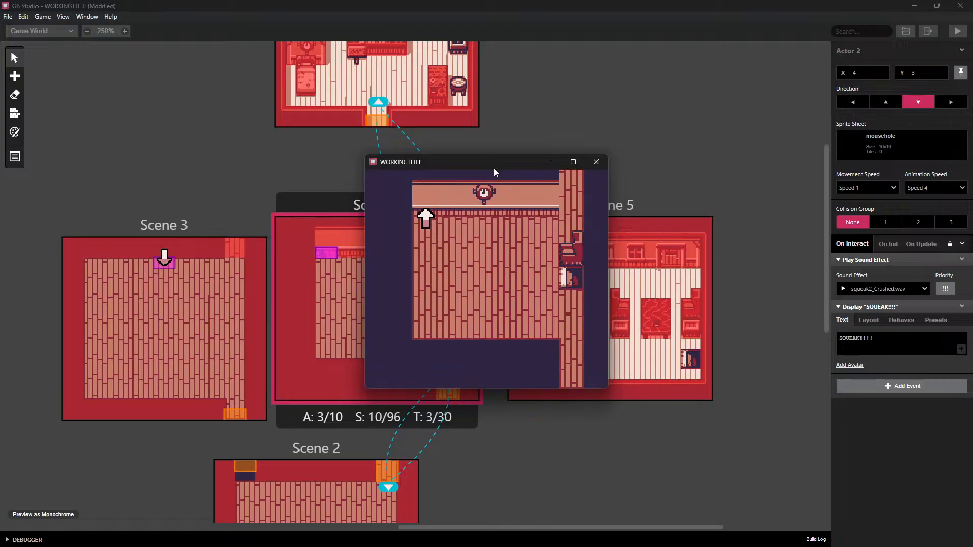
pyautogui.press('z')
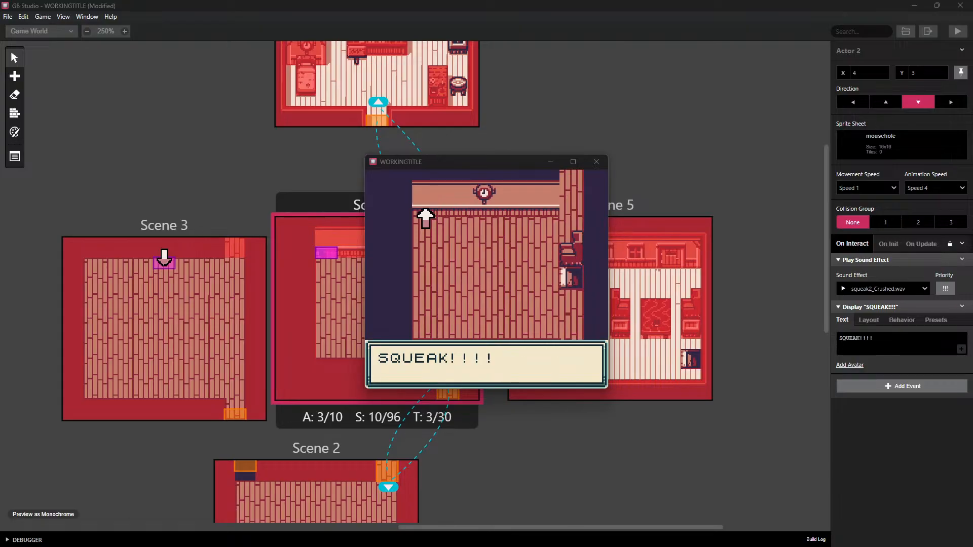
pyautogui.click(596, 162)
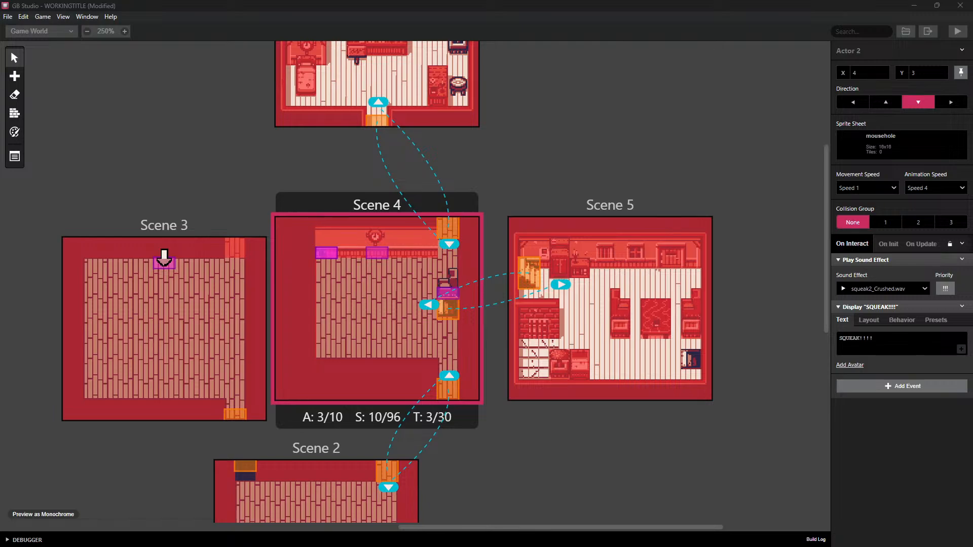
pyautogui.scroll(-1, 658, 354)
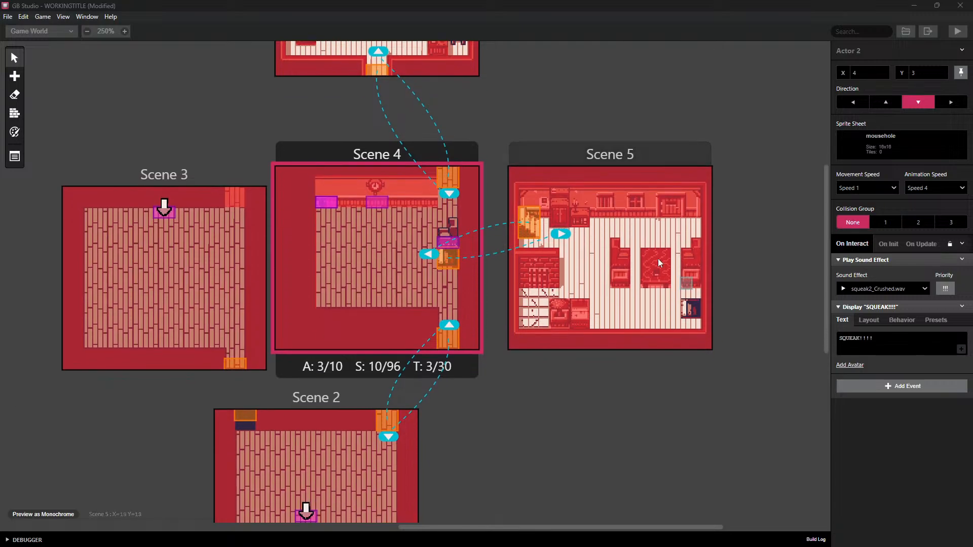
pyautogui.keyDown('ctrl'); pyautogui.scroll(-4, 727, 383); pyautogui.keyUp('ctrl')
pyautogui.keyDown('ctrl'); pyautogui.scroll(2, 709, 390); pyautogui.keyUp('ctrl')
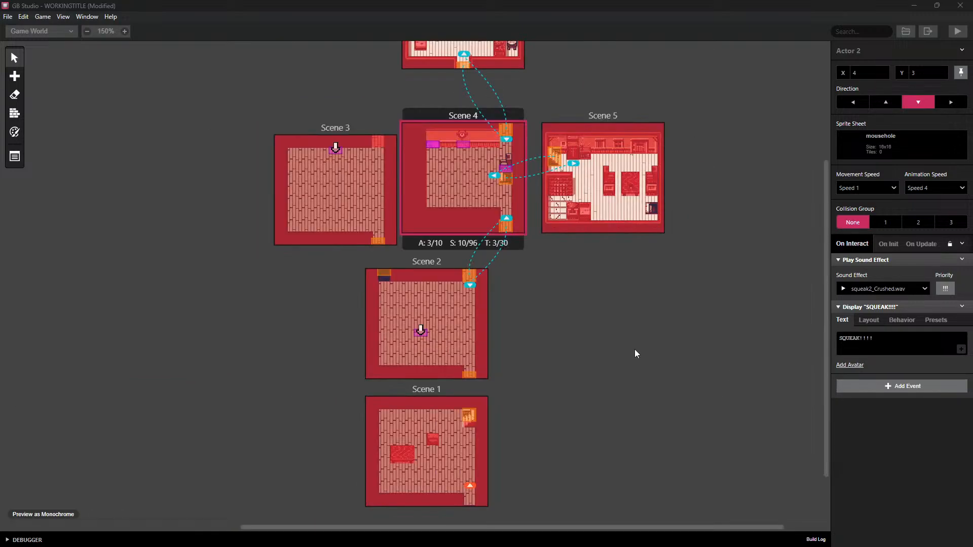
pyautogui.keyDown('ctrl'); pyautogui.scroll(-1, 632, 349); pyautogui.keyUp('ctrl')
pyautogui.moveTo(599, 352); pyautogui.dragTo(562, 303)
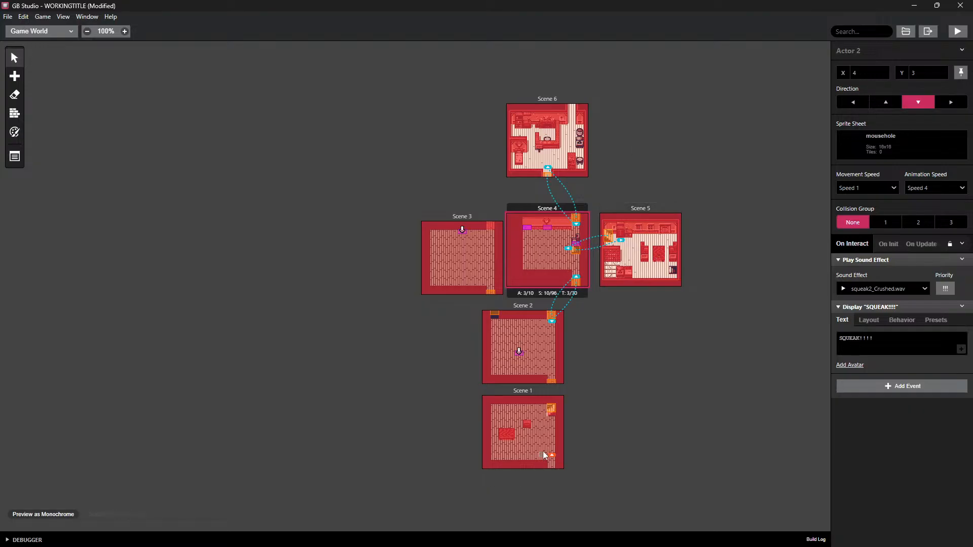
pyautogui.moveTo(959, 533)
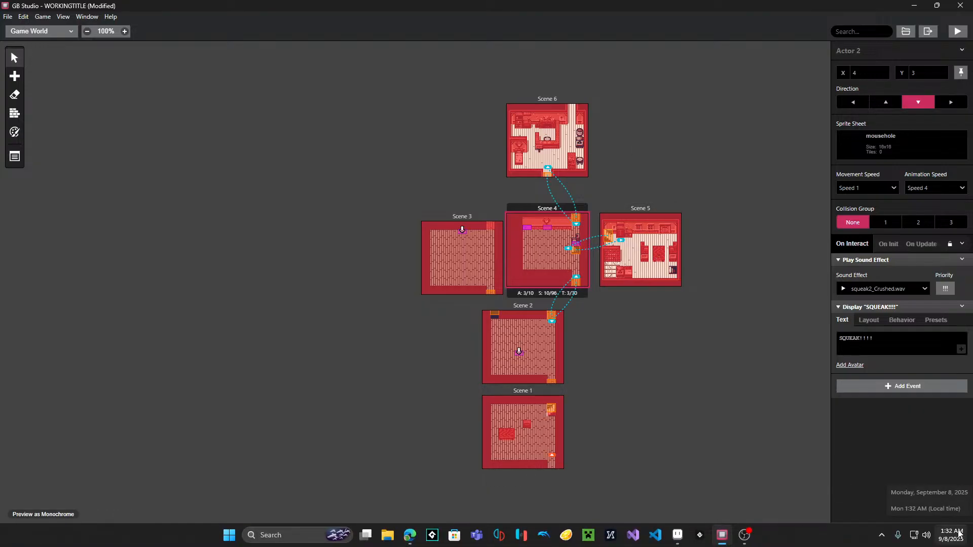